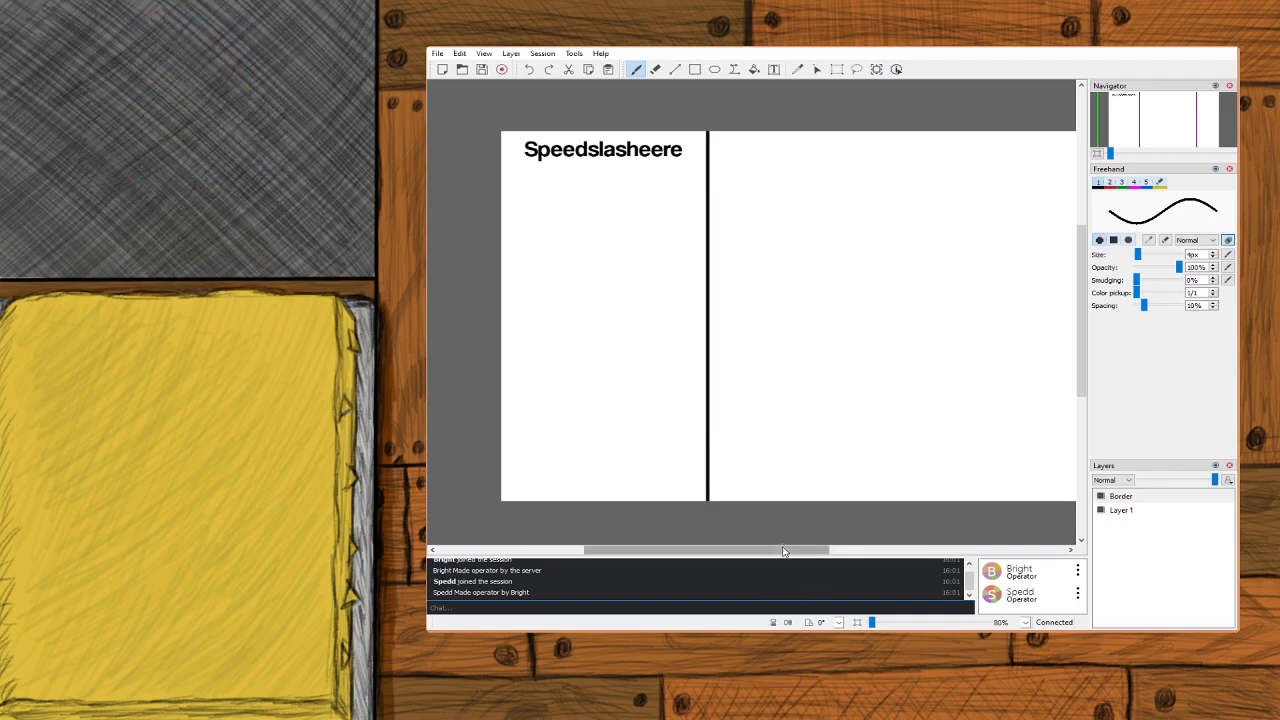
# Try to handwrite the artist's nickname at the top of the blank area beside the divider.
pyautogui.moveTo(780, 553); pyautogui.dragTo(872, 555)
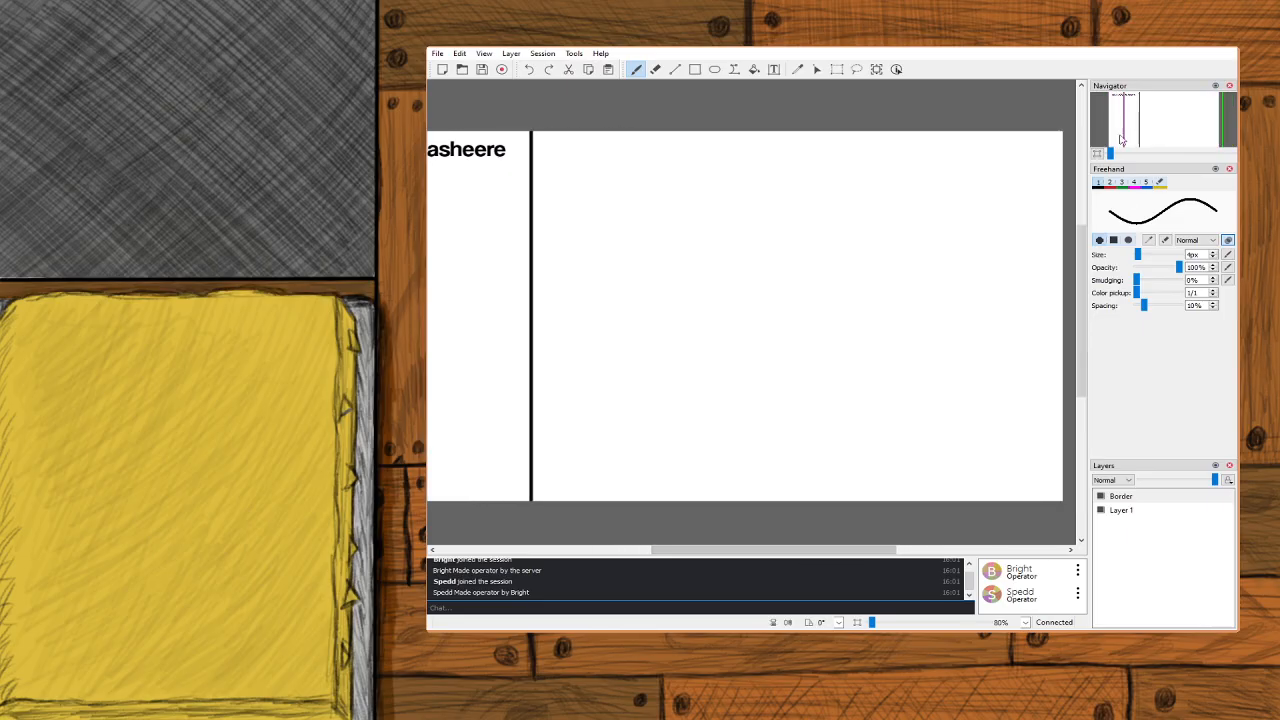
pyautogui.scroll(-2, 1173, 120)
pyautogui.moveTo(1173, 120); pyautogui.dragTo(1166, 121)
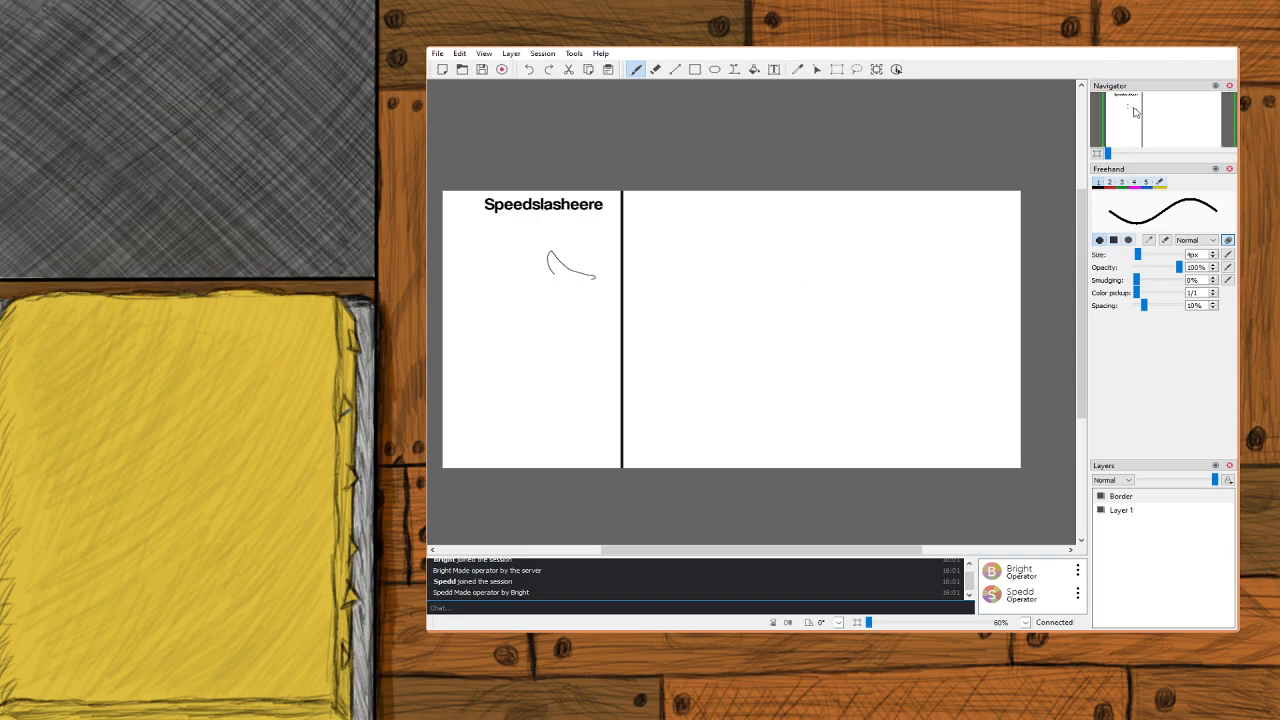
pyautogui.click(1160, 119)
pyautogui.moveTo(1160, 115); pyautogui.dragTo(1164, 113)
pyautogui.scroll(1, 1164, 113)
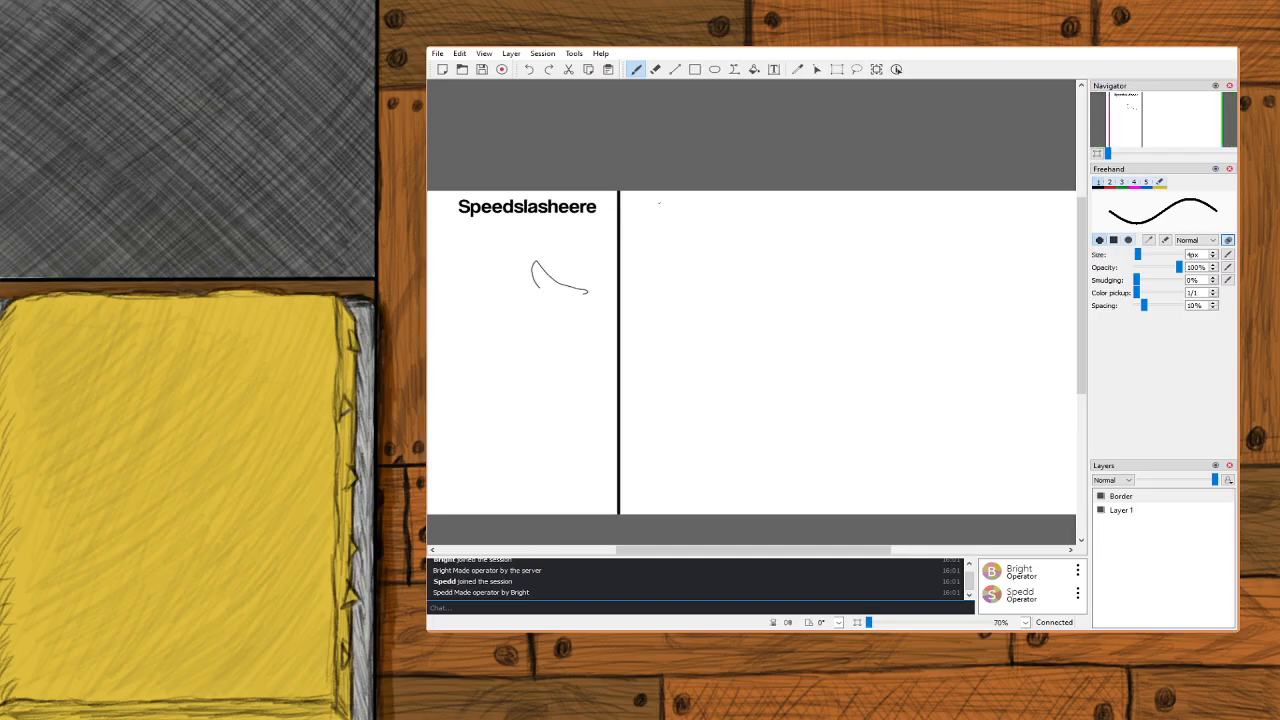
pyautogui.moveTo(641, 197); pyautogui.dragTo(642, 216)
pyautogui.moveTo(640, 198)
pyautogui.mouseDown()
pyautogui.moveTo(643, 217)
pyautogui.moveTo(705, 213)
pyautogui.mouseUp()
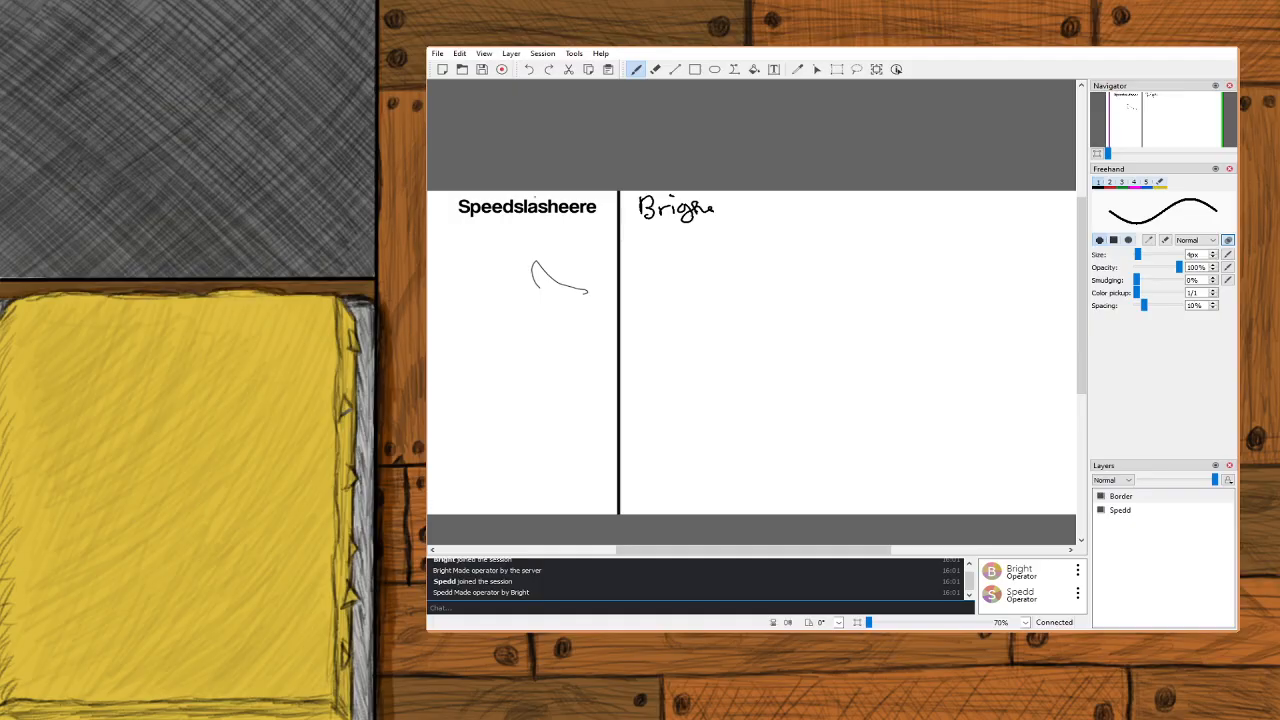
# Undo the last letters of the handwritten nickname, try them again, and undo the whole unfinished heading.
pyautogui.hotkey('ctrl', 'z')
pyautogui.hotkey('ctrl', 'z')
pyautogui.hotkey('ctrl', 'z')
pyautogui.moveTo(683, 208)
pyautogui.mouseDown()
pyautogui.moveTo(685, 227)
pyautogui.moveTo(700, 214)
pyautogui.mouseUp()
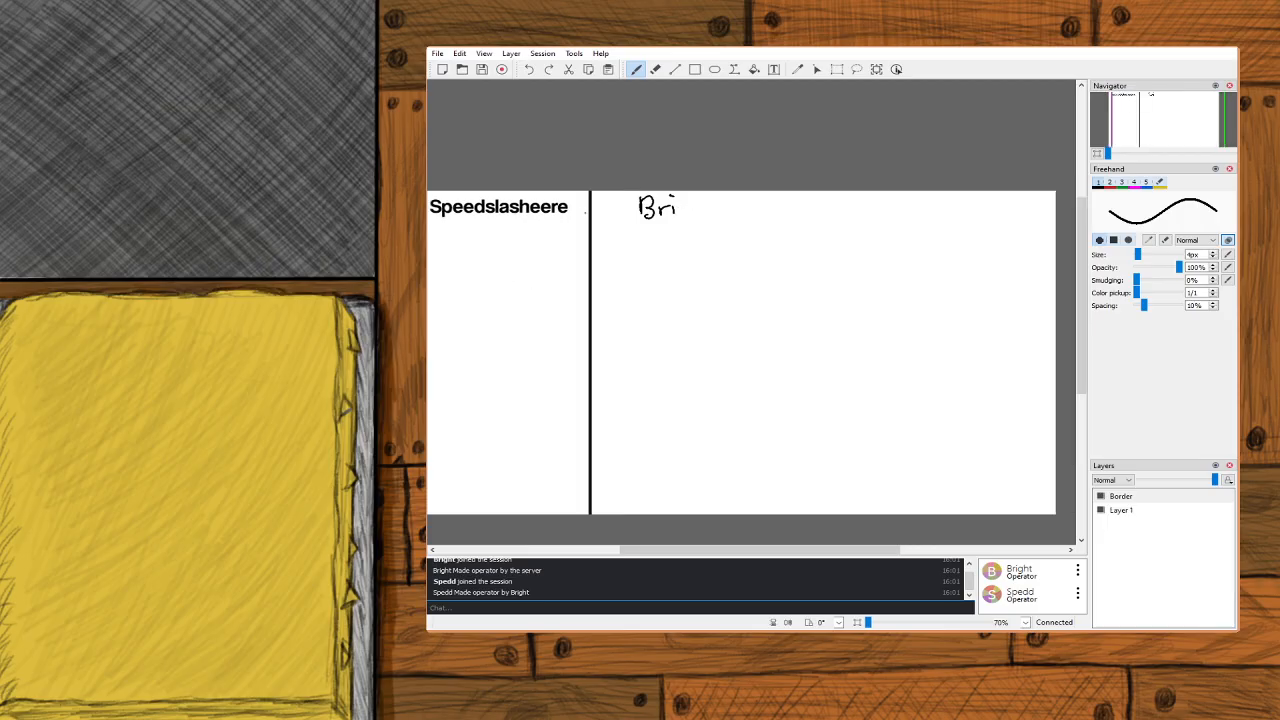
pyautogui.moveTo(678, 203)
pyautogui.mouseDown()
pyautogui.moveTo(687, 217)
pyautogui.moveTo(690, 205)
pyautogui.mouseUp()
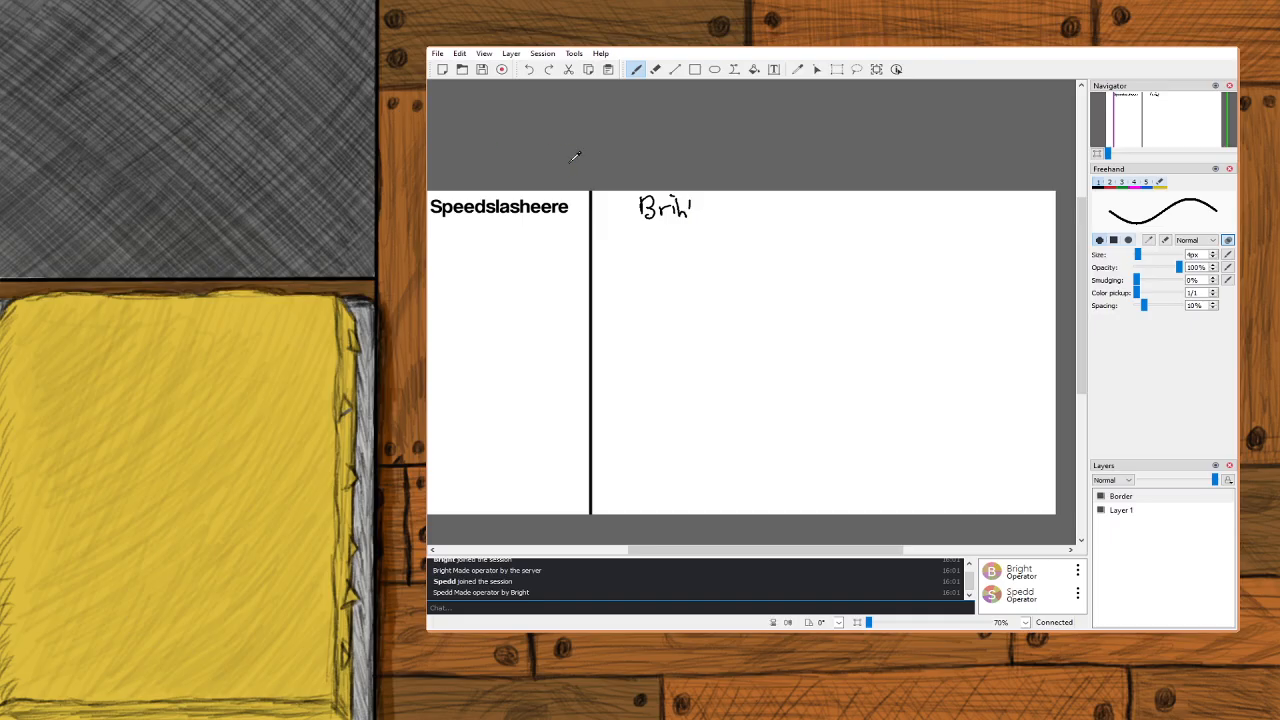
pyautogui.hotkey('ctrl', 'z')
pyautogui.hotkey('ctrl', 'z')
pyautogui.hotkey('ctrl', 'z')
pyautogui.hotkey('ctrl', 'z')
pyautogui.hotkey('ctrl', 'z')
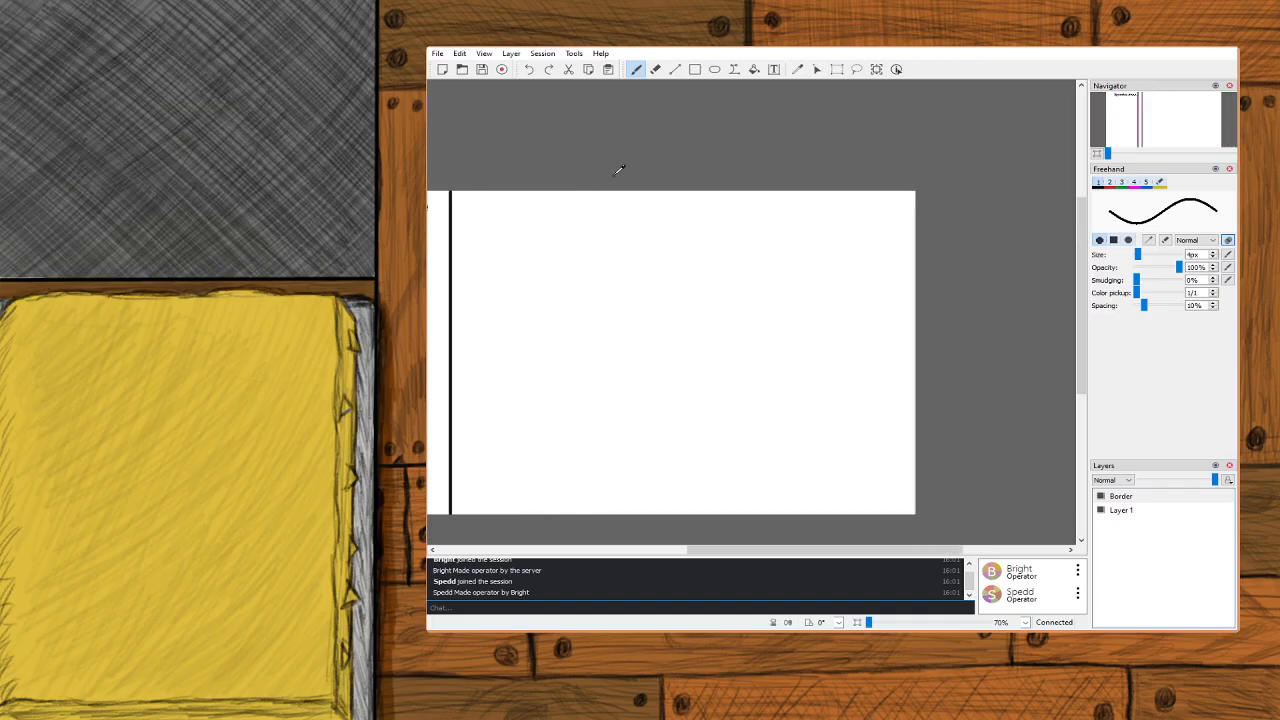
# Handwrite the artist's nickname in black as a heading for the blank area beside the divider, undoing any bad strokes.
pyautogui.moveTo(820, 551)
pyautogui.mouseDown()
pyautogui.moveTo(733, 553)
pyautogui.moveTo(748, 553)
pyautogui.mouseUp()
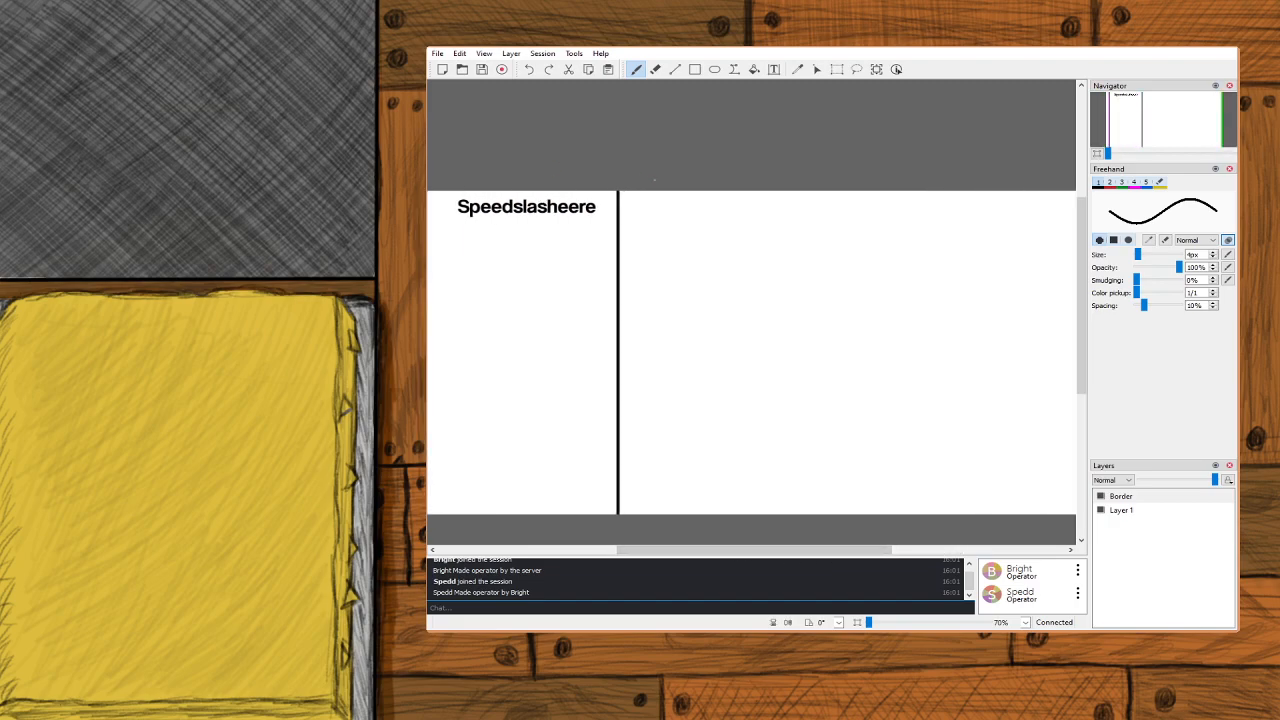
pyautogui.moveTo(639, 197)
pyautogui.mouseDown()
pyautogui.moveTo(645, 213)
pyautogui.moveTo(632, 212)
pyautogui.moveTo(660, 201)
pyautogui.mouseUp()
pyautogui.hotkey('ctrl', 'z')
pyautogui.hotkey('ctrl', 'z')
pyautogui.hotkey('ctrl', 'z')
pyautogui.hotkey('ctrl', 'z')
pyautogui.moveTo(640, 198); pyautogui.dragTo(641, 219)
pyautogui.moveTo(642, 199); pyautogui.dragTo(643, 219)
pyautogui.moveTo(659, 220)
pyautogui.mouseDown()
pyautogui.moveTo(668, 208)
pyautogui.moveTo(693, 219)
pyautogui.moveTo(681, 227)
pyautogui.moveTo(711, 218)
pyautogui.mouseUp()
pyautogui.moveTo(712, 197)
pyautogui.mouseDown()
pyautogui.moveTo(714, 217)
pyautogui.moveTo(718, 202)
pyautogui.mouseUp()
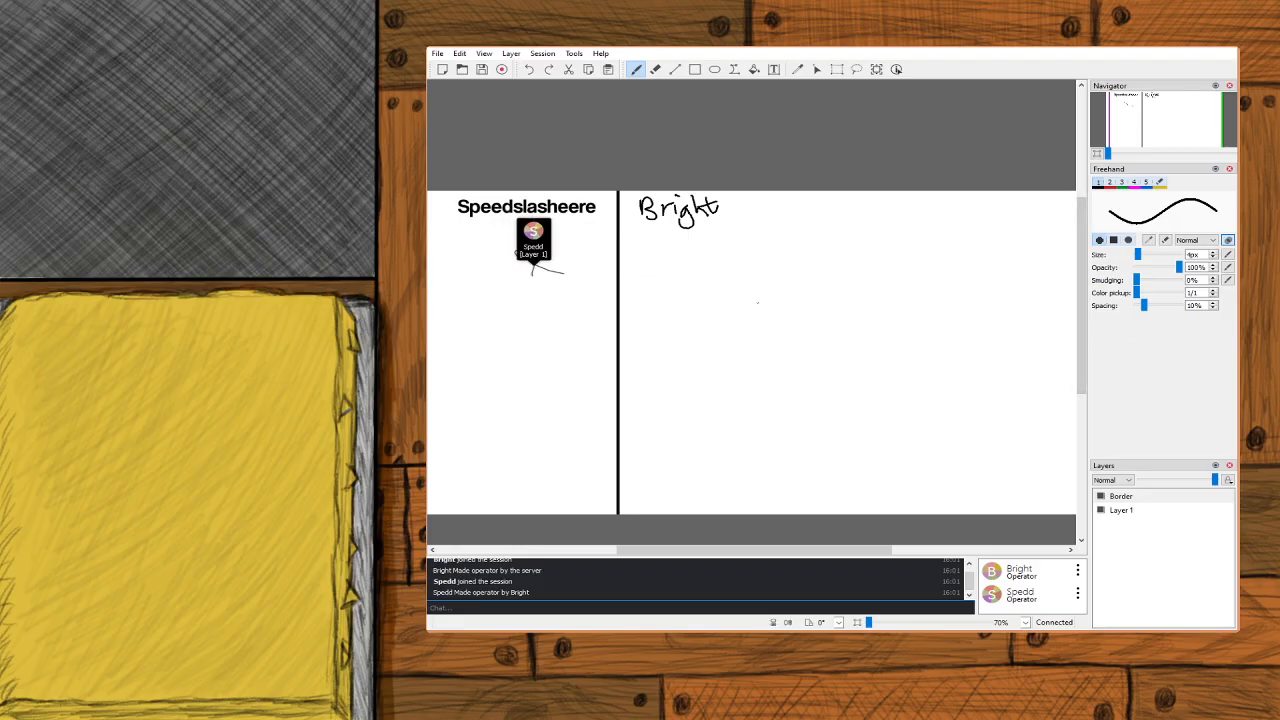
# Make Layer 1 the active drawing layer.
pyautogui.scroll(1, 820, 297)
pyautogui.scroll(-1, 797, 331)
pyautogui.click(1176, 125)
pyautogui.moveTo(1176, 125); pyautogui.dragTo(1179, 124)
pyautogui.scroll(1, 1176, 123)
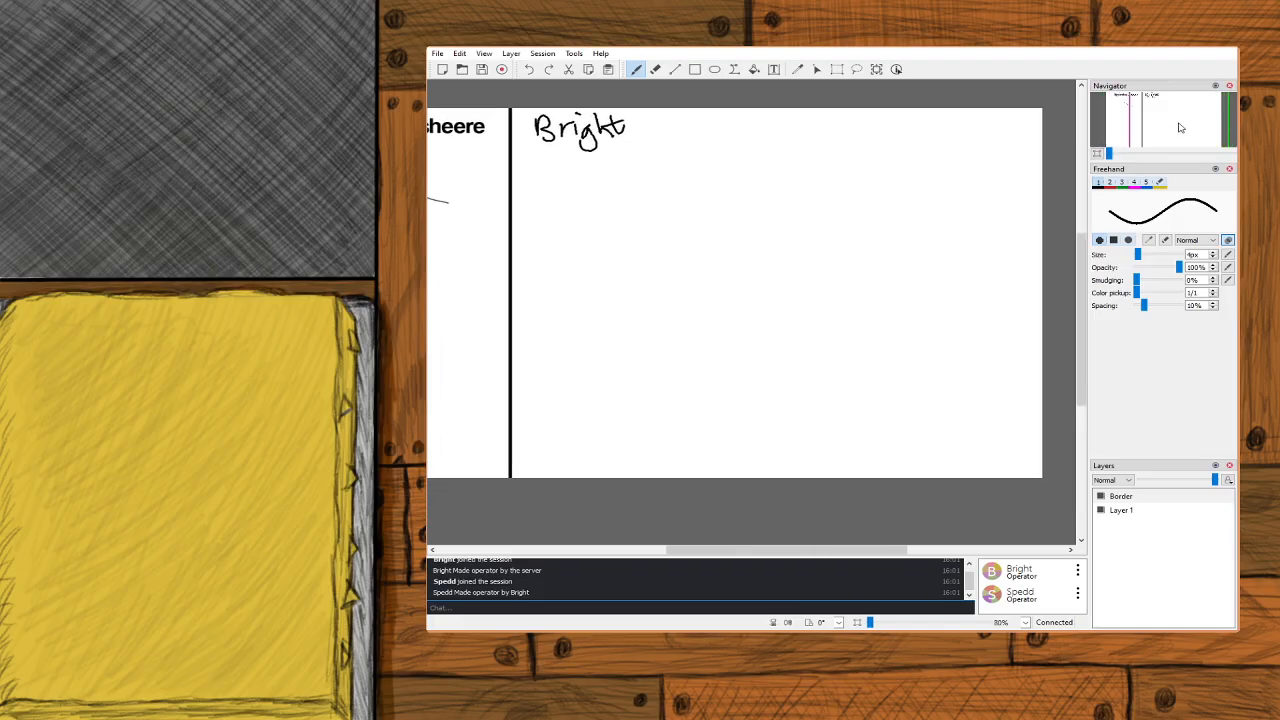
pyautogui.click(1122, 511)
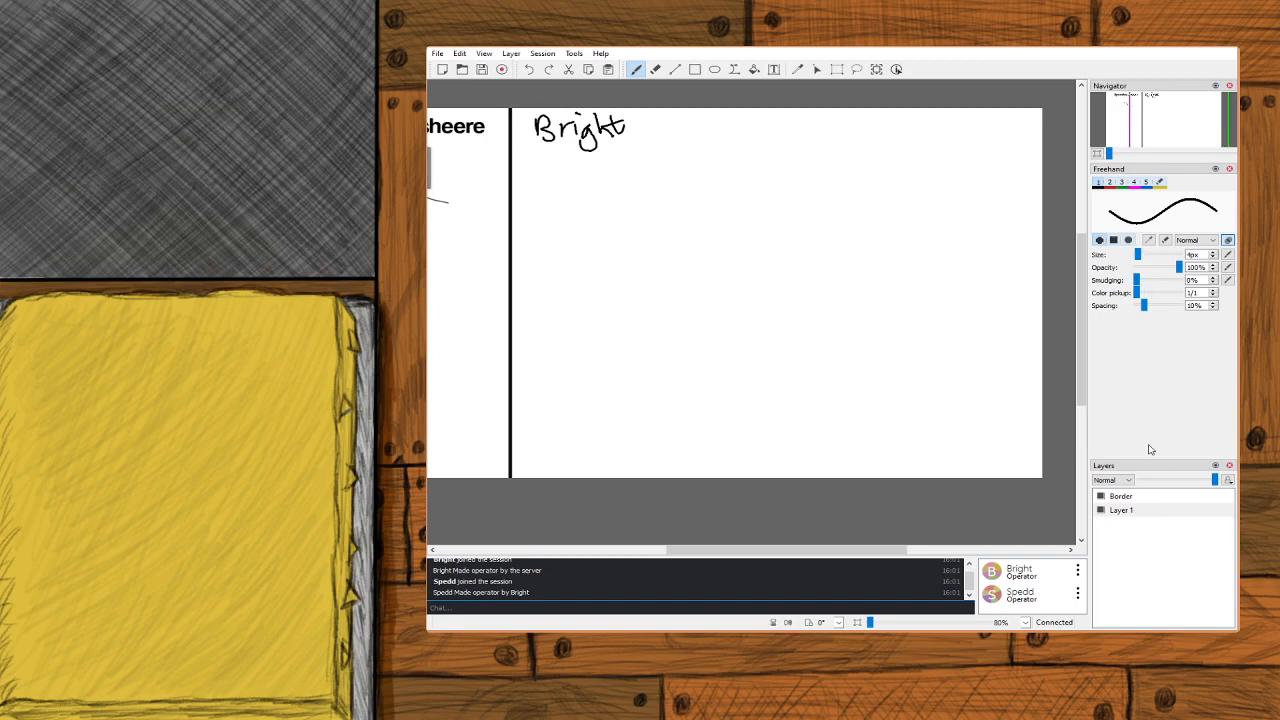
pyautogui.click(1143, 516)
pyautogui.moveTo(724, 163)
pyautogui.mouseDown()
pyautogui.moveTo(771, 201)
pyautogui.moveTo(866, 430)
pyautogui.mouseUp()
pyautogui.moveTo(726, 216)
pyautogui.mouseDown()
pyautogui.moveTo(866, 428)
pyautogui.moveTo(886, 400)
pyautogui.moveTo(637, 177)
pyautogui.mouseUp()
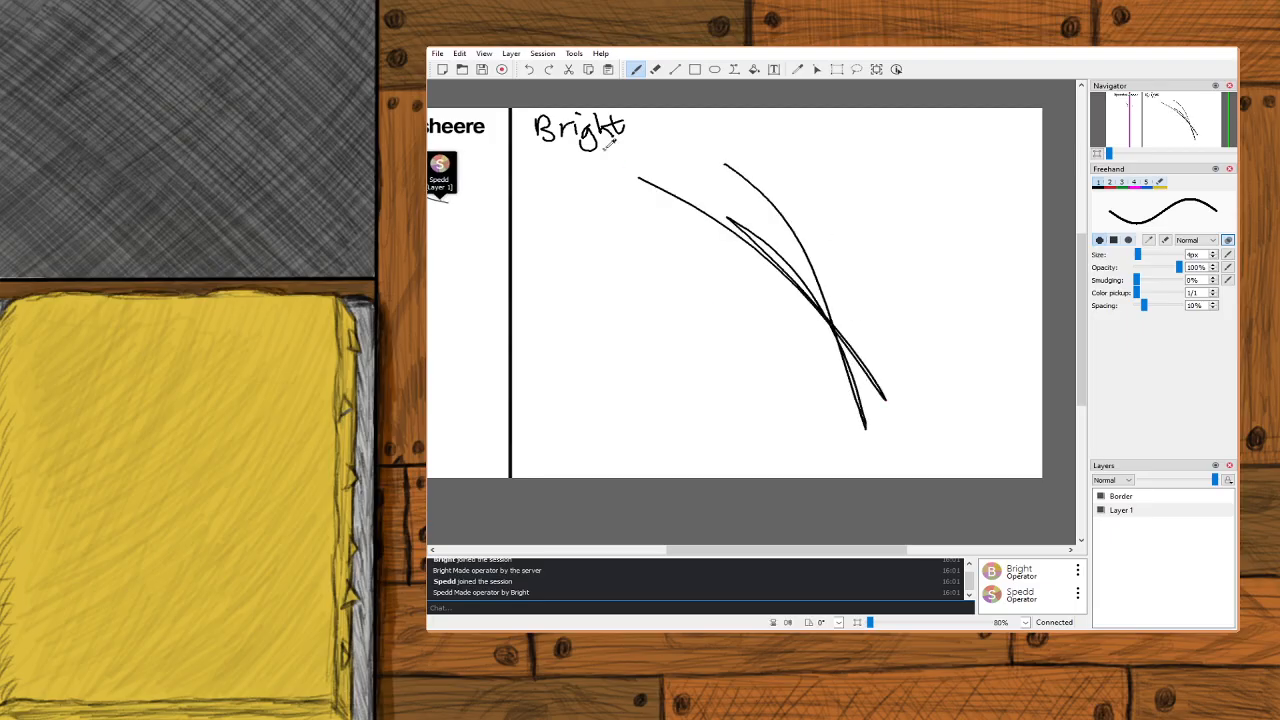
pyautogui.hotkey('ctrl', 'z')
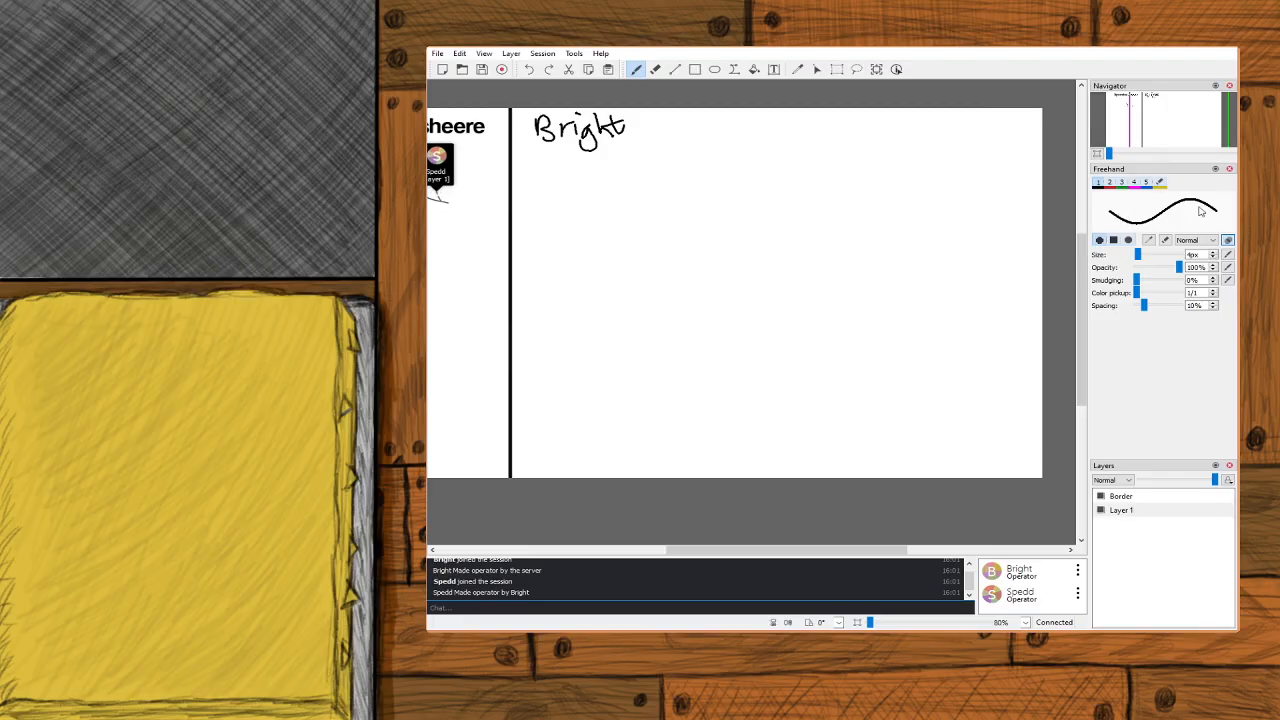
# Set the freehand brush size to 3 px and try it with a test stroke, then undo the stroke.
pyautogui.click(1213, 258)
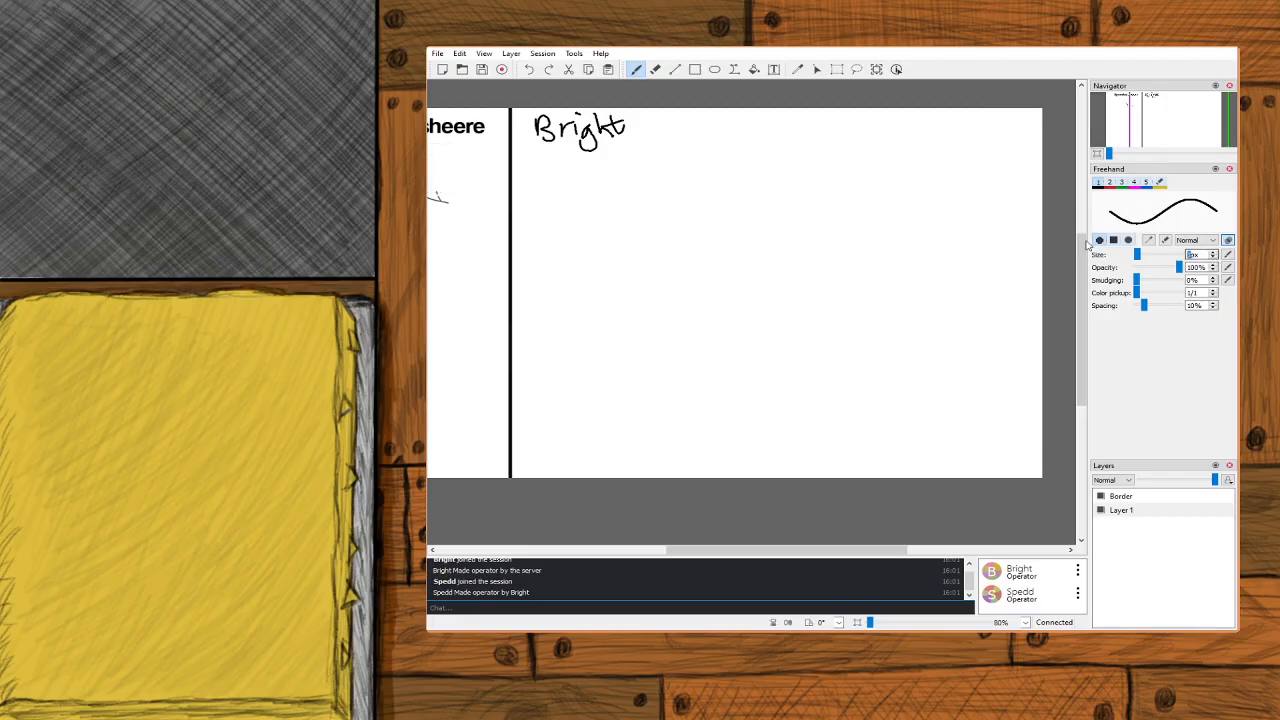
pyautogui.moveTo(884, 157)
pyautogui.mouseDown()
pyautogui.moveTo(796, 277)
pyautogui.moveTo(804, 172)
pyautogui.moveTo(883, 284)
pyautogui.mouseUp()
pyautogui.hotkey('ctrl', 'z')
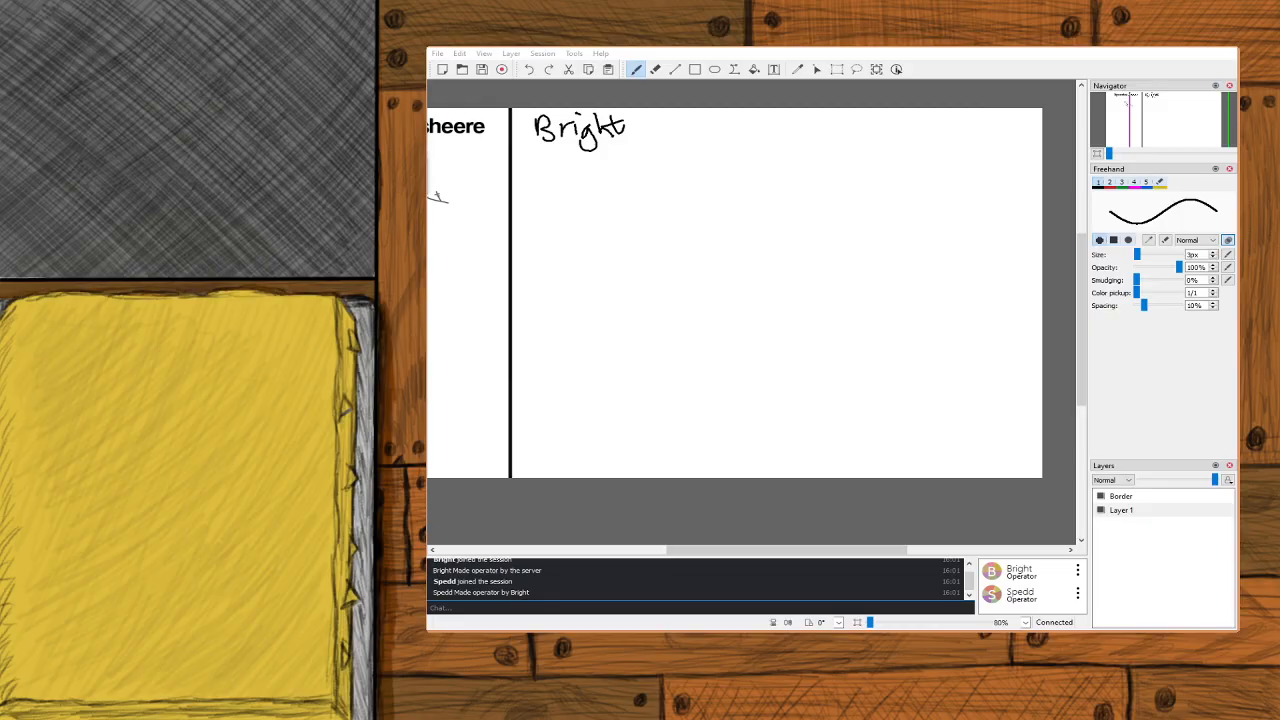
pyautogui.click(524, 47)
pyautogui.hotkey('alt', 'Tab')
pyautogui.hotkey('alt', 'Tab')
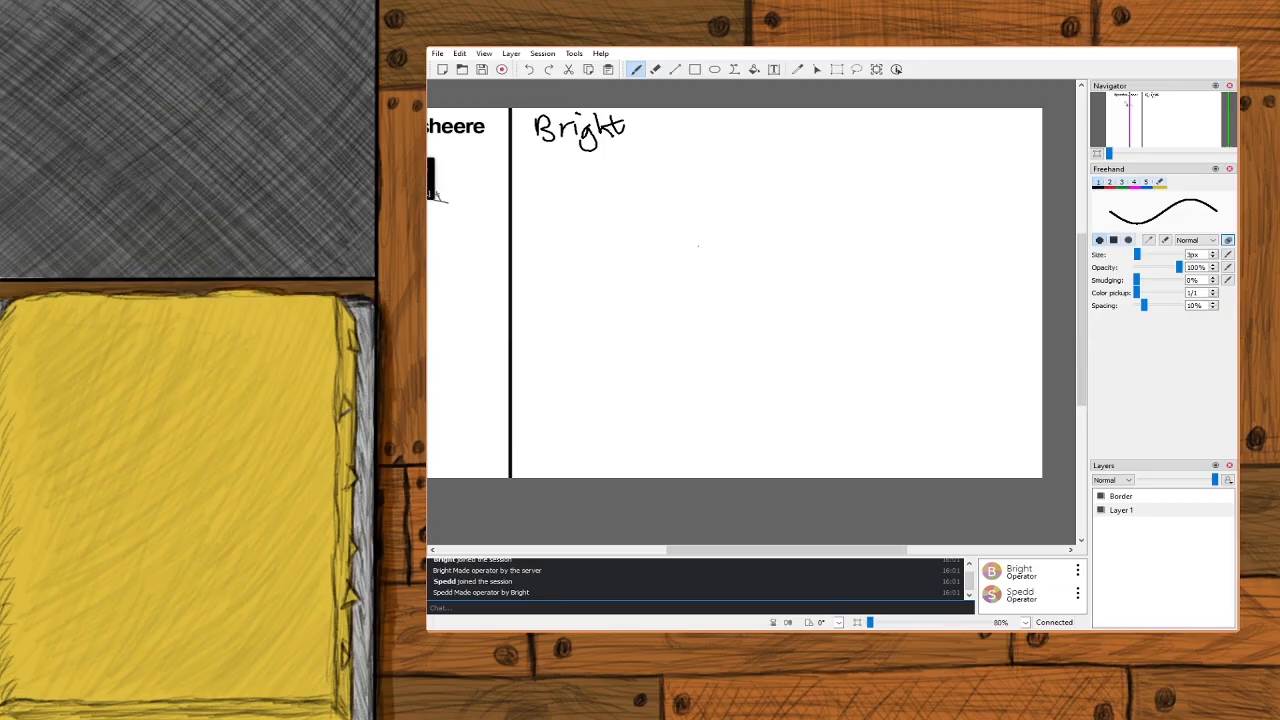
# Try to sketch a pillow-like rectangular outline with pointed corners below the handwritten heading, and undo its strokes.
pyautogui.moveTo(762, 242)
pyautogui.mouseDown()
pyautogui.moveTo(655, 238)
pyautogui.moveTo(643, 357)
pyautogui.moveTo(656, 371)
pyautogui.moveTo(639, 362)
pyautogui.moveTo(640, 379)
pyautogui.moveTo(687, 364)
pyautogui.moveTo(750, 386)
pyautogui.moveTo(740, 288)
pyautogui.moveTo(748, 250)
pyautogui.mouseUp()
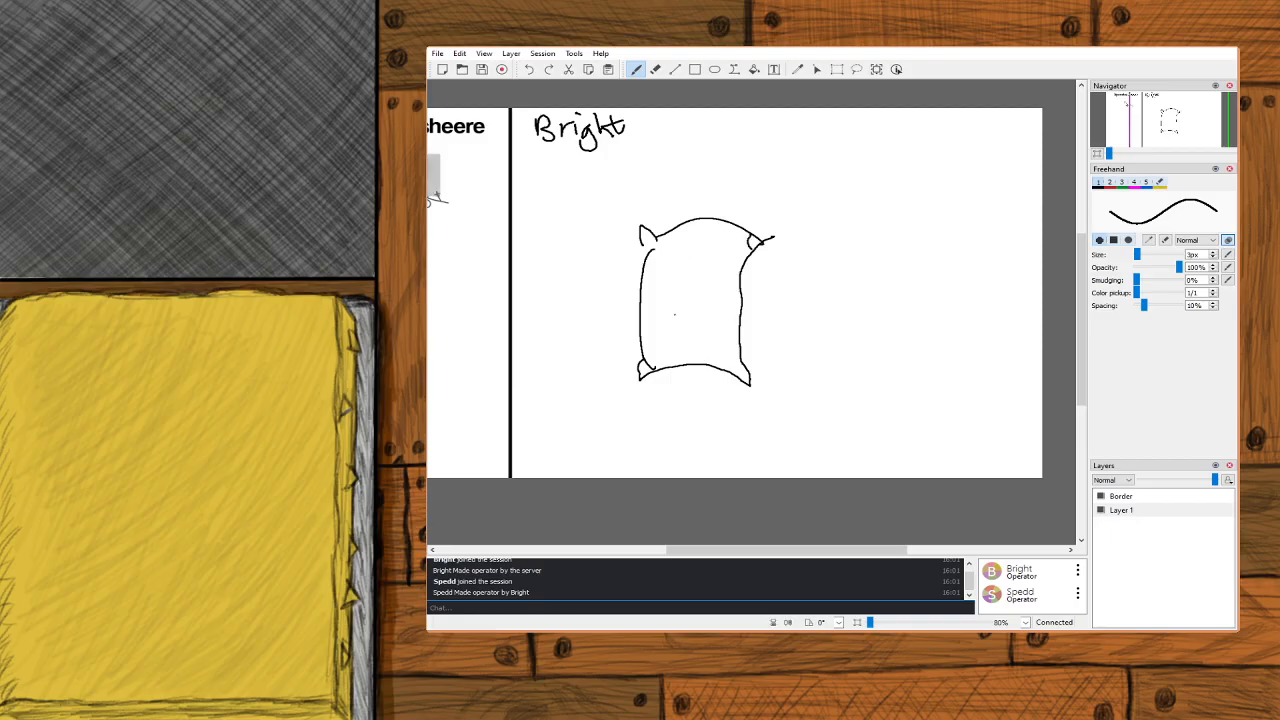
pyautogui.hotkey('ctrl', 'z')
pyautogui.hotkey('ctrl', 'z')
pyautogui.hotkey('ctrl', 'z')
pyautogui.hotkey('ctrl', 'z')
pyautogui.hotkey('ctrl', 'z')
pyautogui.hotkey('ctrl', 'z')
pyautogui.hotkey('ctrl', 'z')
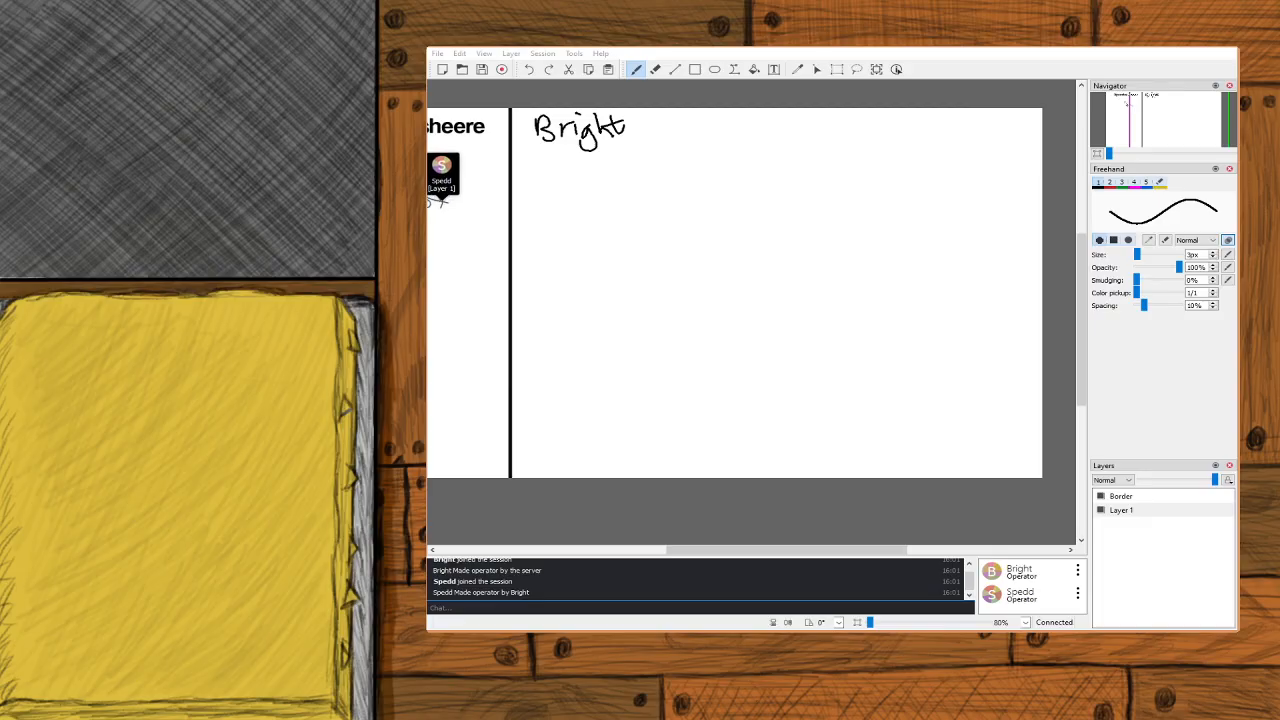
# Sketch a pointed peak with a slanted inner line, try a curved stroke beneath it, and undo that curve.
pyautogui.click(850, 49)
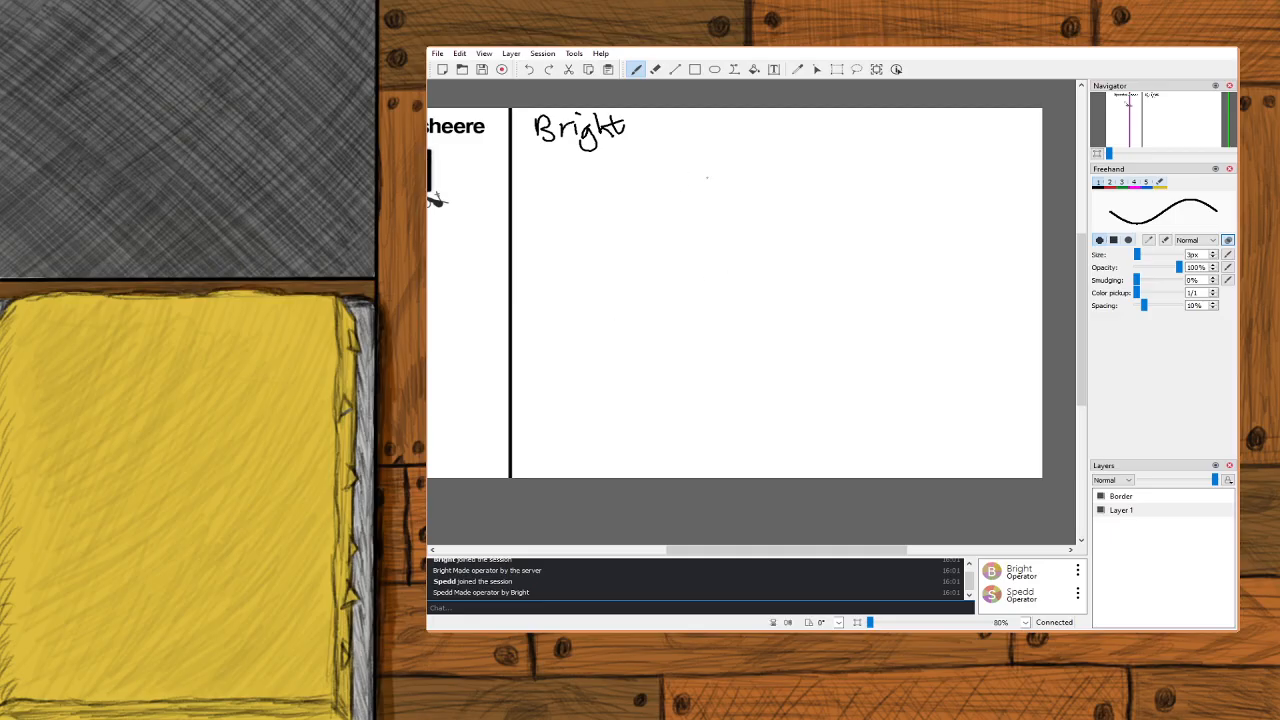
pyautogui.moveTo(722, 145); pyautogui.dragTo(760, 204)
pyautogui.moveTo(722, 145); pyautogui.dragTo(693, 162)
pyautogui.moveTo(718, 163); pyautogui.dragTo(711, 218)
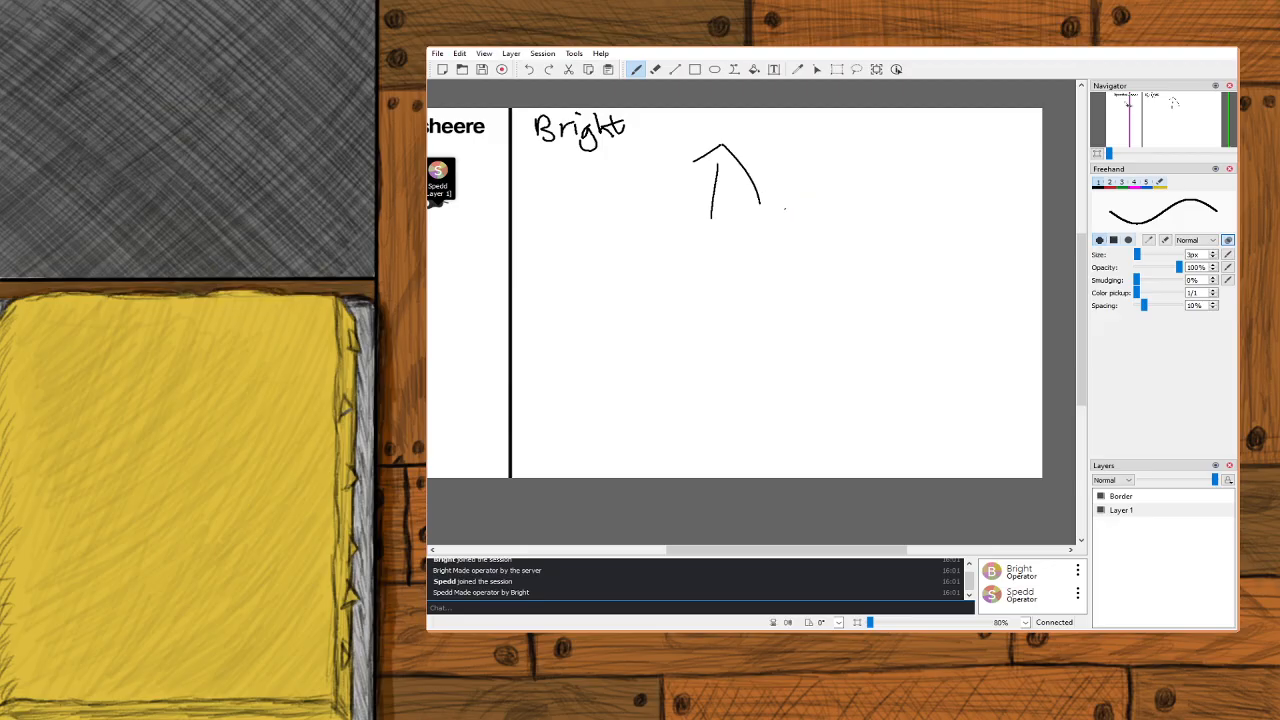
pyautogui.moveTo(806, 207); pyautogui.dragTo(696, 255)
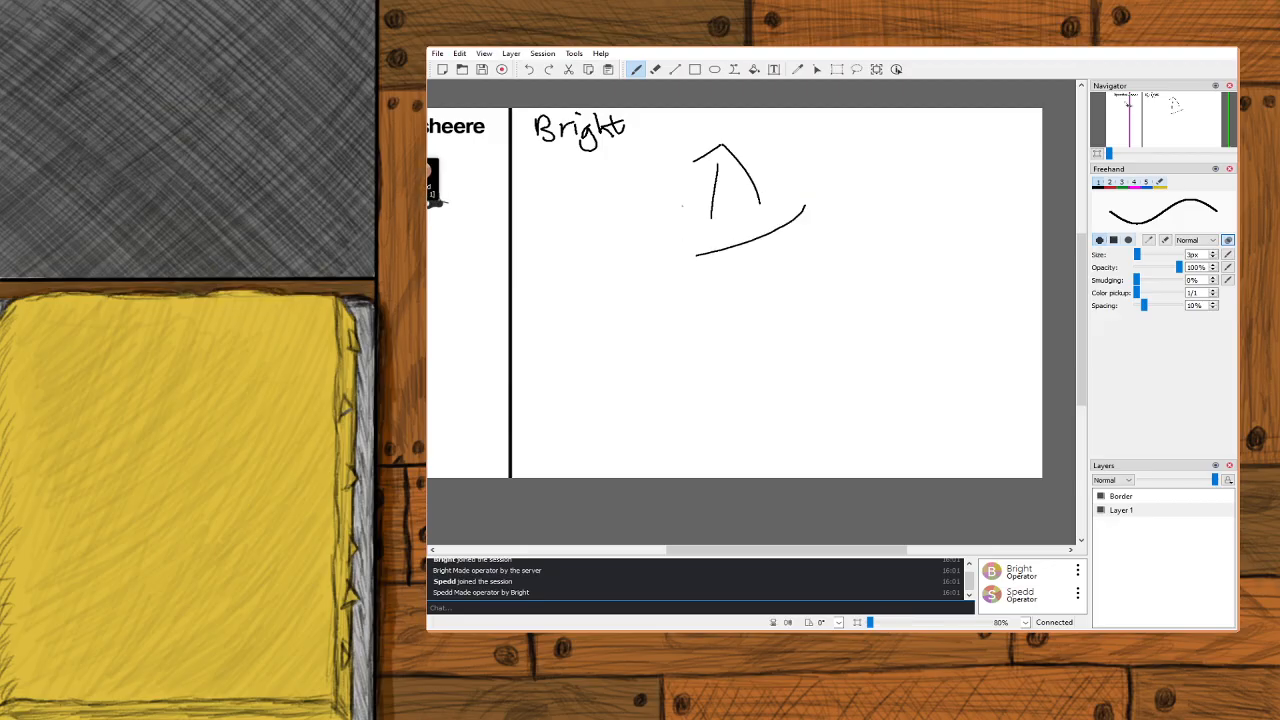
pyautogui.hotkey('ctrl', 'z')
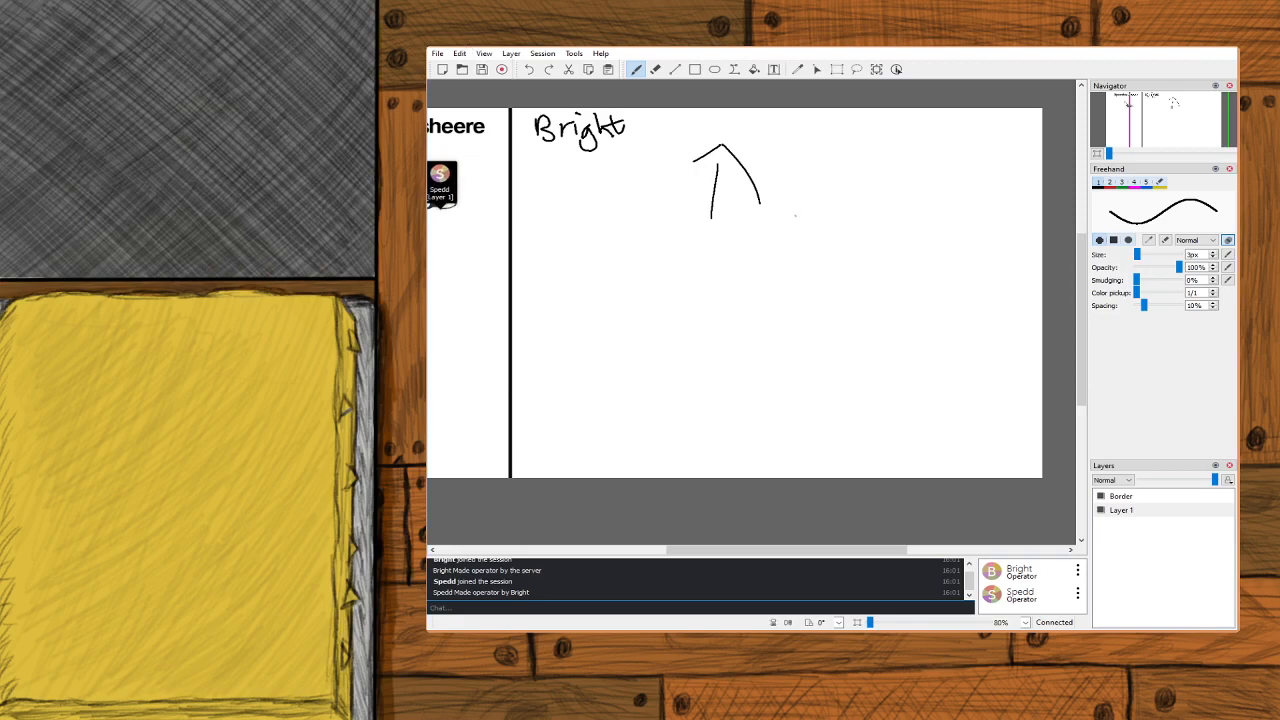
# Try a wavy line below the pointed peak with further strokes around it, and undo these additions.
pyautogui.moveTo(794, 238)
pyautogui.mouseDown()
pyautogui.moveTo(731, 264)
pyautogui.moveTo(746, 257)
pyautogui.moveTo(670, 233)
pyautogui.mouseUp()
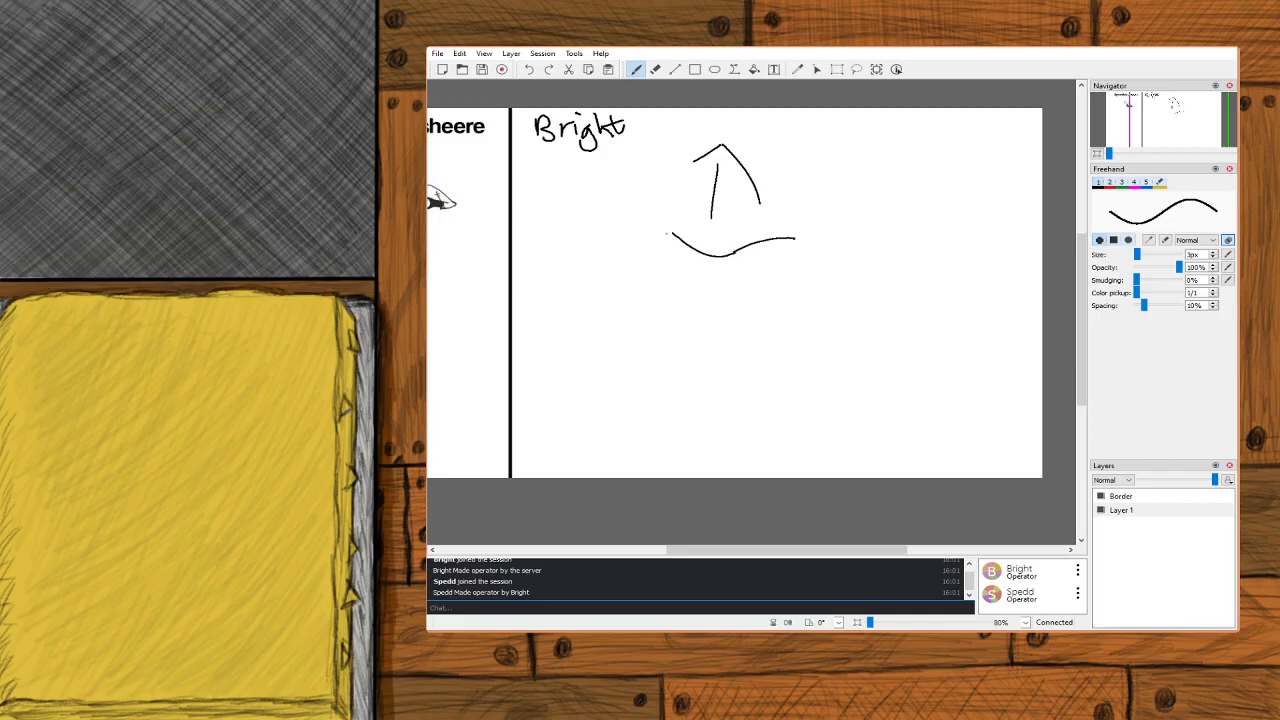
pyautogui.moveTo(800, 236)
pyautogui.mouseDown()
pyautogui.moveTo(806, 222)
pyautogui.moveTo(737, 175)
pyautogui.mouseUp()
pyautogui.moveTo(716, 178); pyautogui.dragTo(663, 250)
pyautogui.hotkey('ctrl', 'z')
pyautogui.hotkey('ctrl', 'z')
pyautogui.hotkey('ctrl', 'z')
pyautogui.hotkey('ctrl', 'z')
pyautogui.moveTo(762, 212)
pyautogui.mouseDown()
pyautogui.moveTo(752, 228)
pyautogui.moveTo(711, 235)
pyautogui.mouseUp()
pyautogui.hotkey('ctrl', 'z')
pyautogui.hotkey('ctrl', 'z')
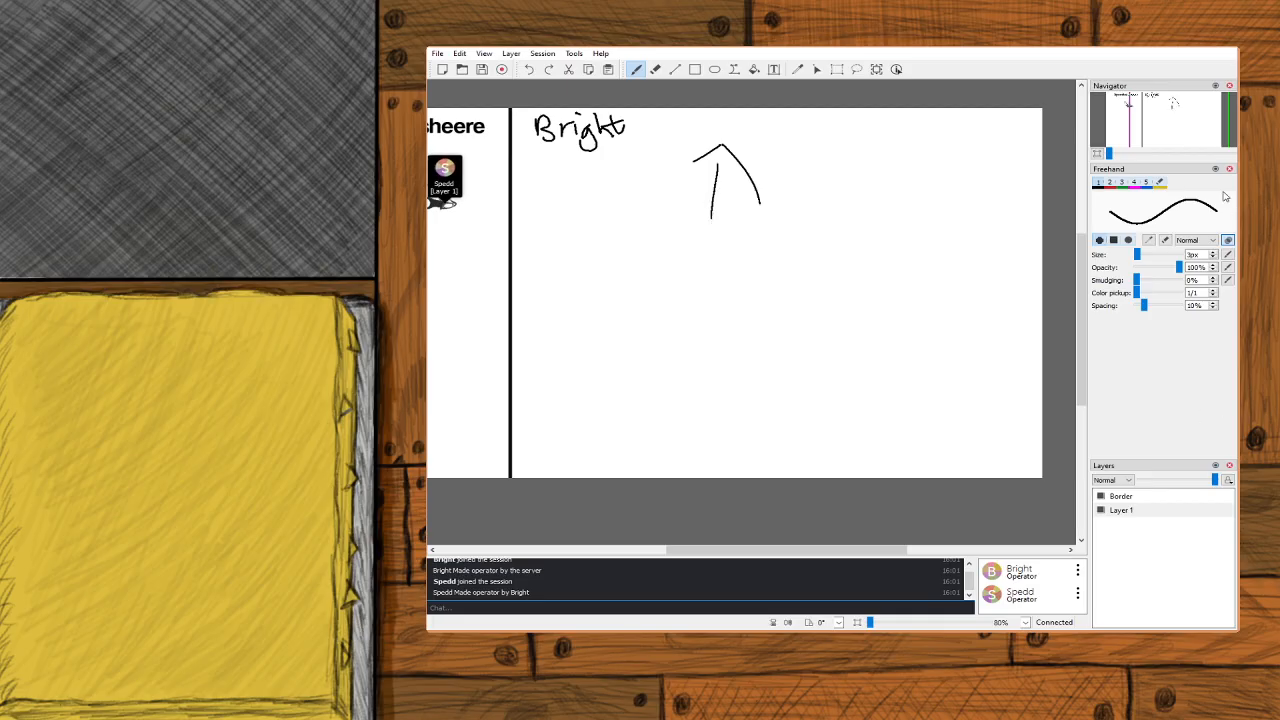
# Erase the peak's inner line, redraw it longer with the freehand brush, and add a curved stroke underneath.
pyautogui.press('e')
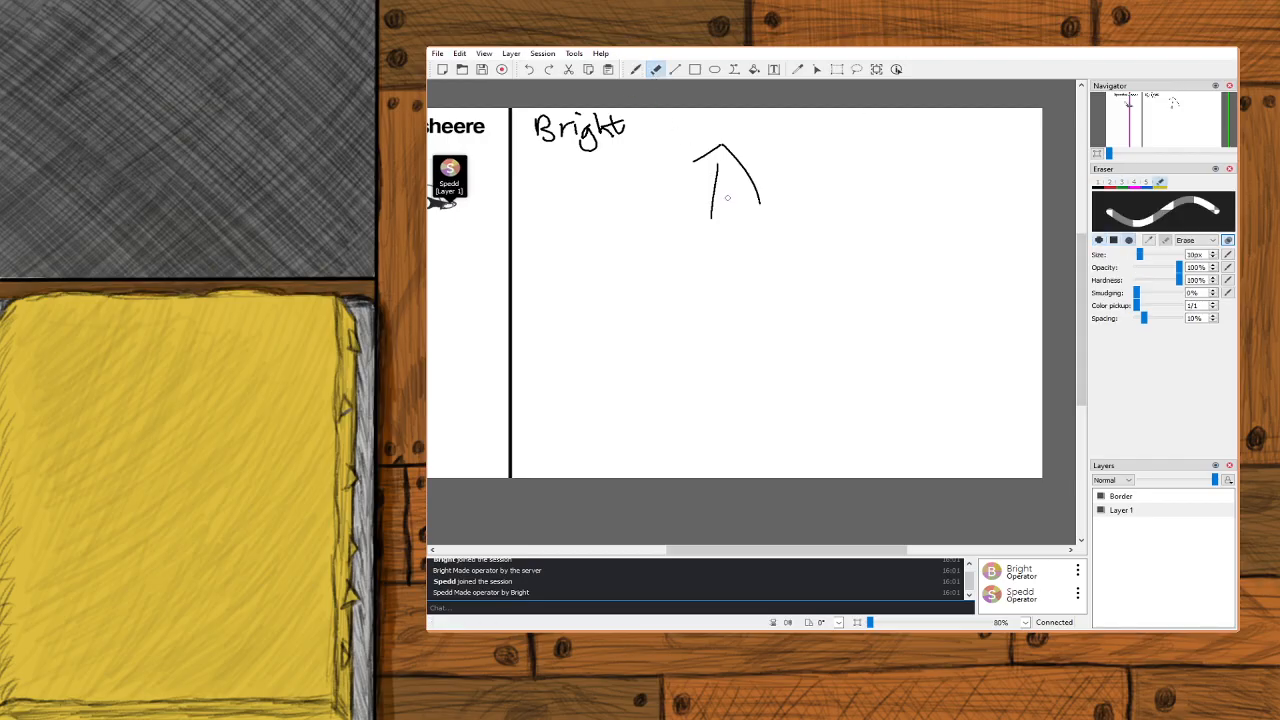
pyautogui.moveTo(716, 168); pyautogui.dragTo(708, 214)
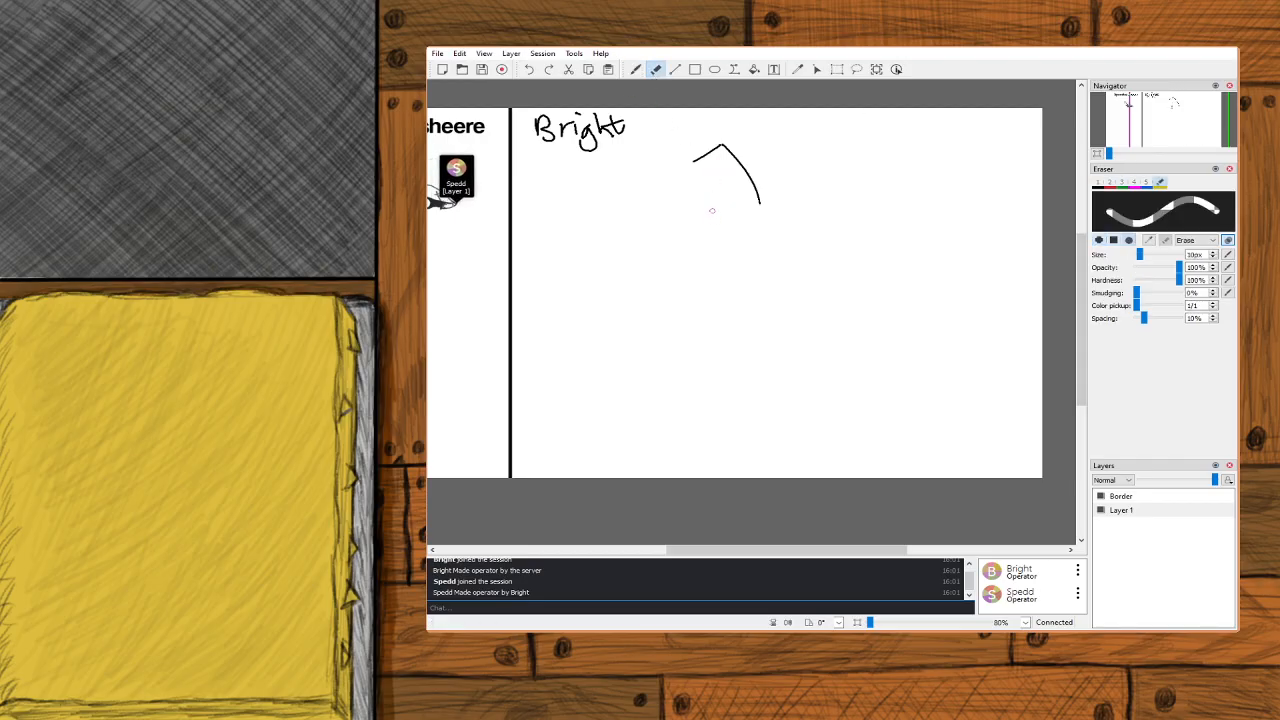
pyautogui.click(636, 69)
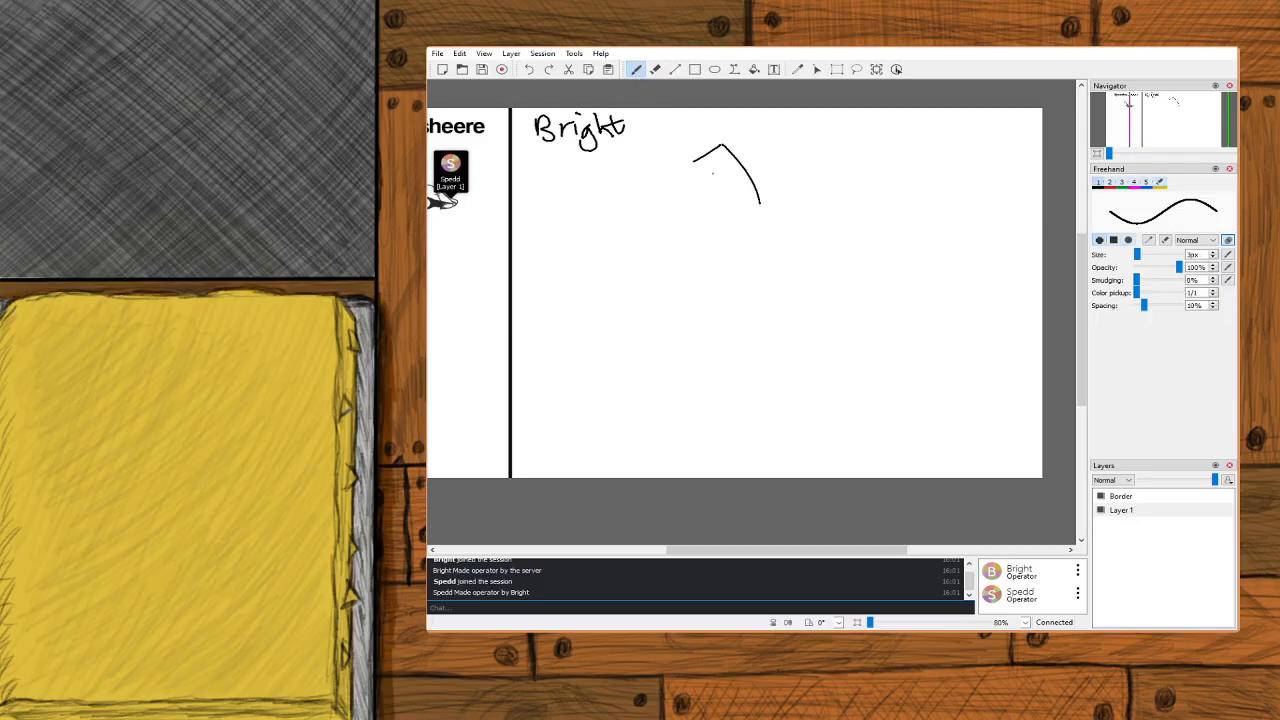
pyautogui.moveTo(716, 165)
pyautogui.mouseDown()
pyautogui.moveTo(708, 233)
pyautogui.moveTo(770, 228)
pyautogui.moveTo(695, 250)
pyautogui.mouseUp()
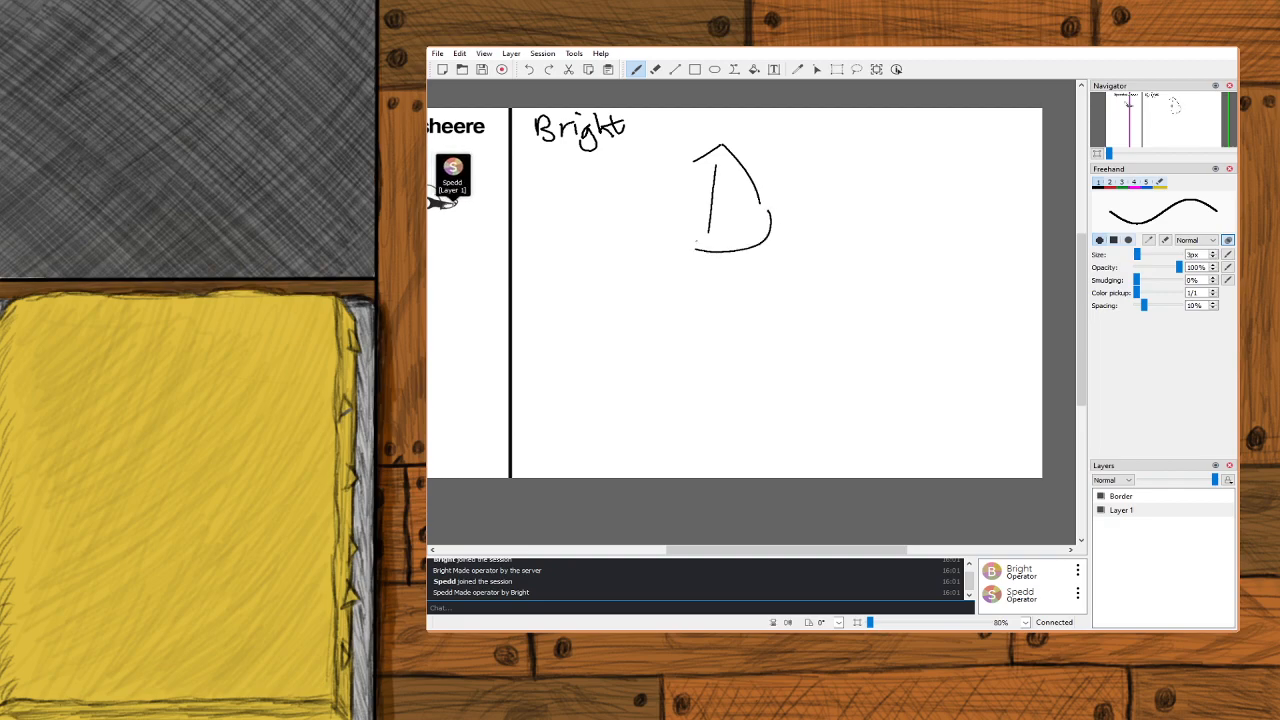
pyautogui.hotkey('ctrl', 'z')
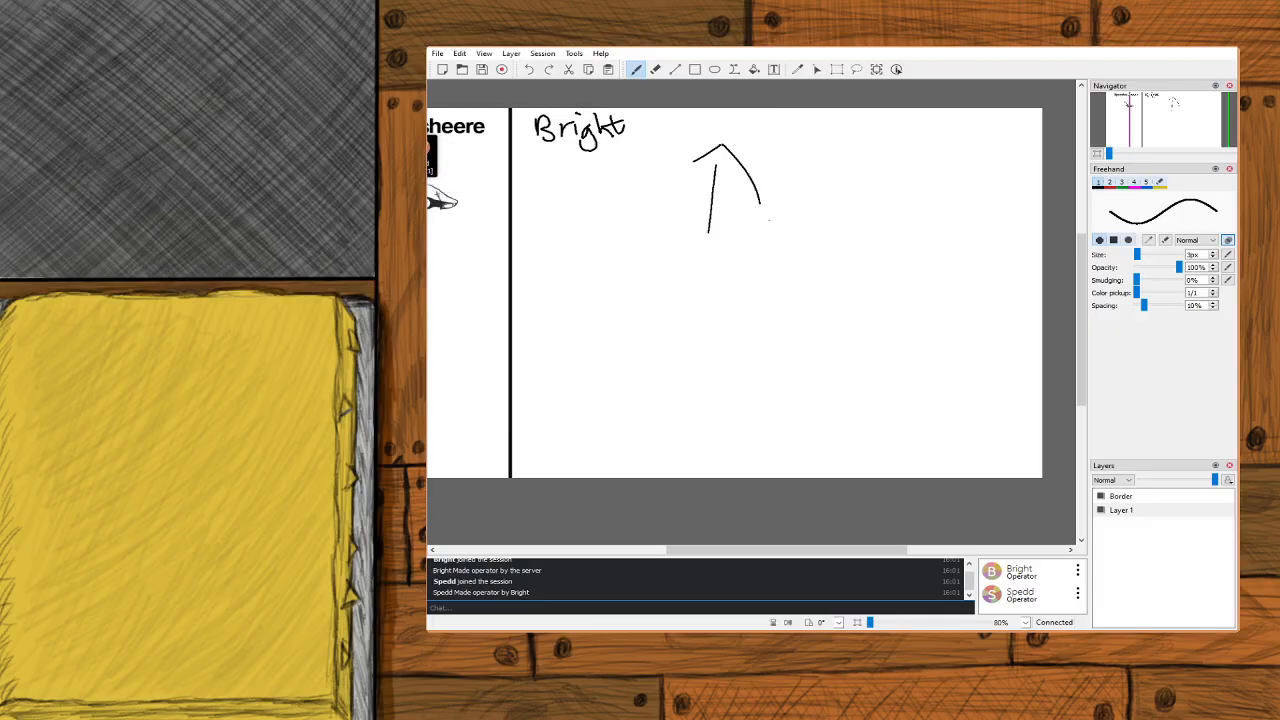
pyautogui.moveTo(763, 212); pyautogui.dragTo(703, 248)
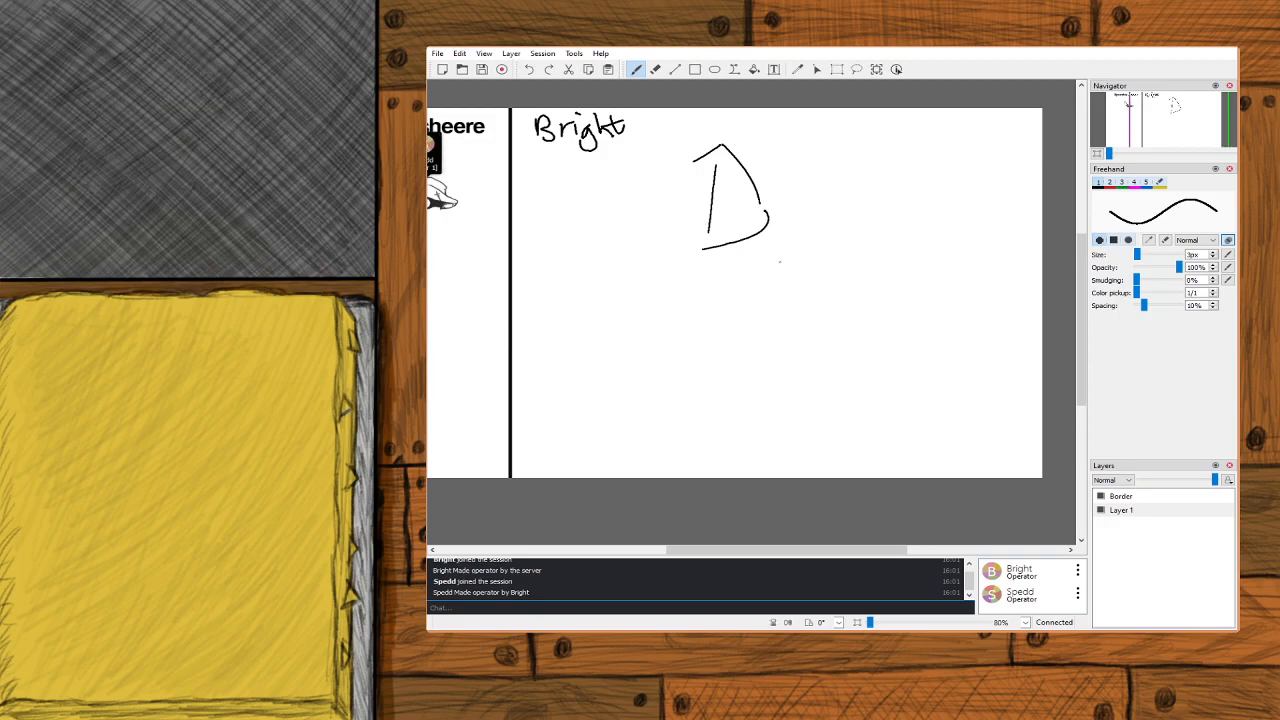
# Try a short curve below the pointed sketch, undo the latest strokes, and erase the rest of the sketch.
pyautogui.moveTo(787, 256); pyautogui.dragTo(755, 288)
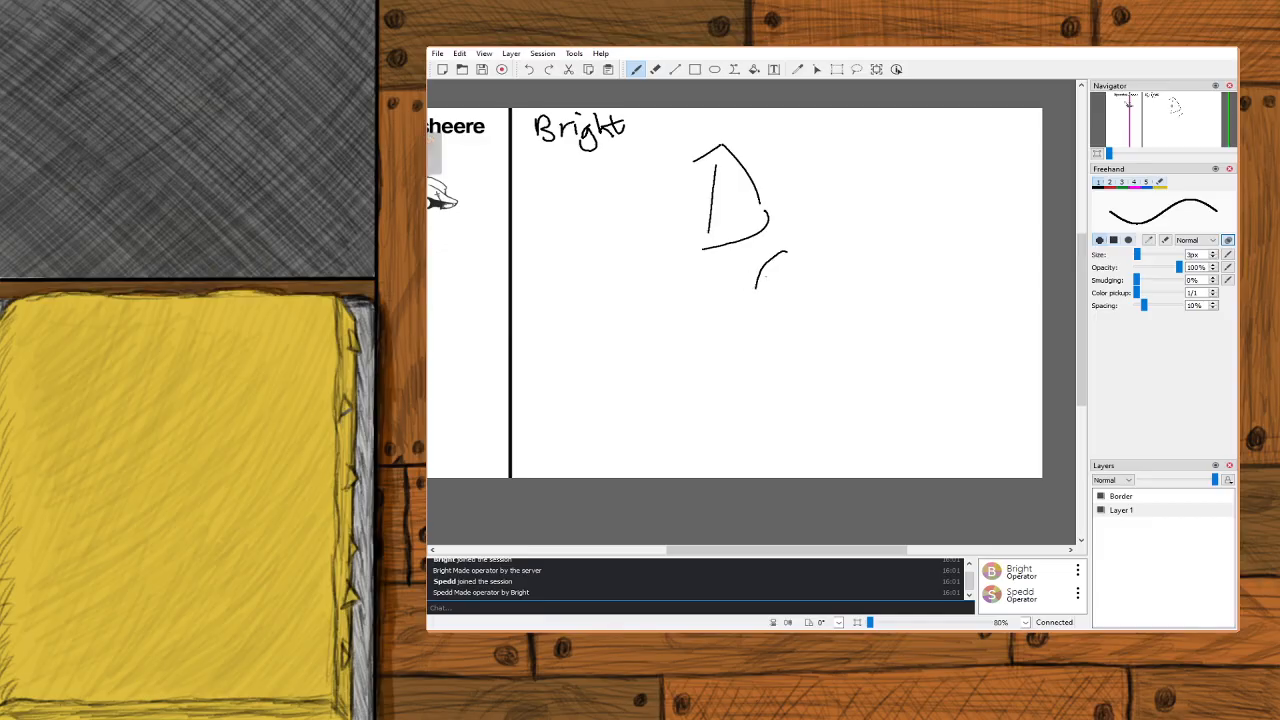
pyautogui.hotkey('ctrl', 'z')
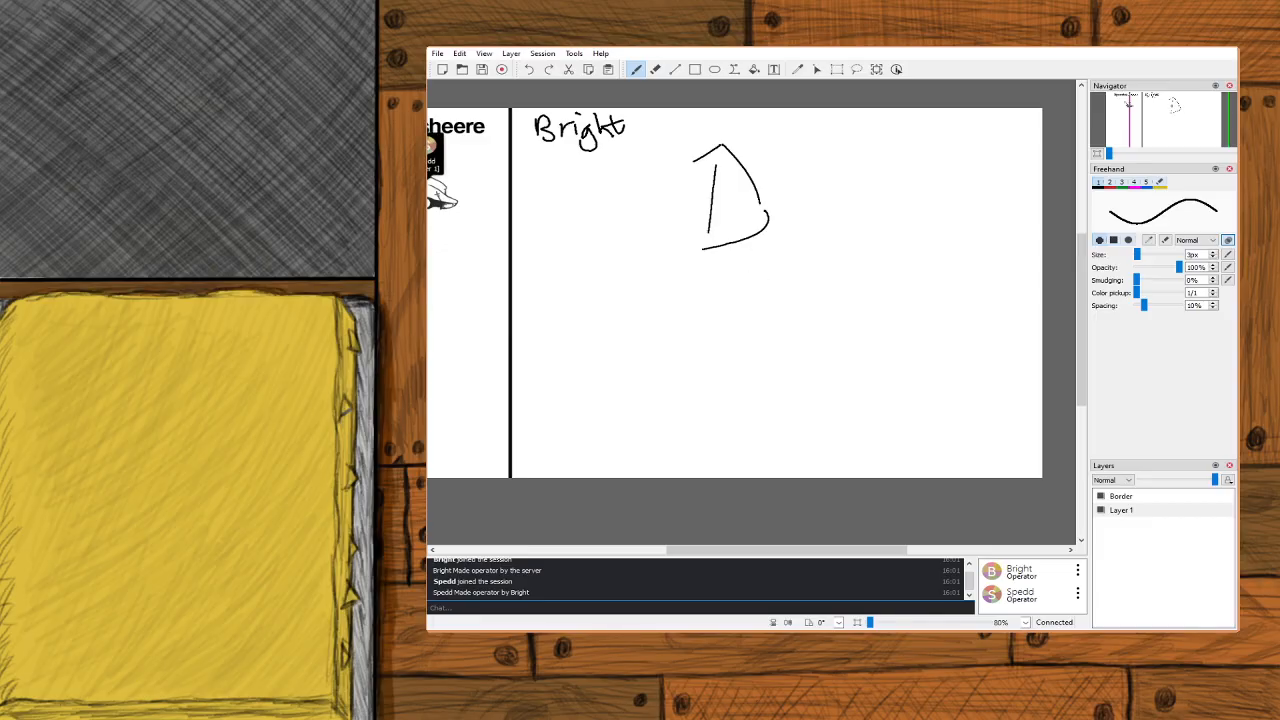
pyautogui.hotkey('ctrl', 'z')
pyautogui.click(655, 69)
pyautogui.moveTo(740, 165)
pyautogui.mouseDown()
pyautogui.moveTo(761, 209)
pyautogui.moveTo(723, 149)
pyautogui.moveTo(736, 165)
pyautogui.moveTo(708, 158)
pyautogui.moveTo(720, 143)
pyautogui.moveTo(684, 169)
pyautogui.moveTo(717, 151)
pyautogui.moveTo(709, 203)
pyautogui.mouseUp()
# Sketch a pointed hat with the freehand brush, adding a wavy brim, an inner fold line and strokes joining the cone to the brim's ends.
pyautogui.click(636, 69)
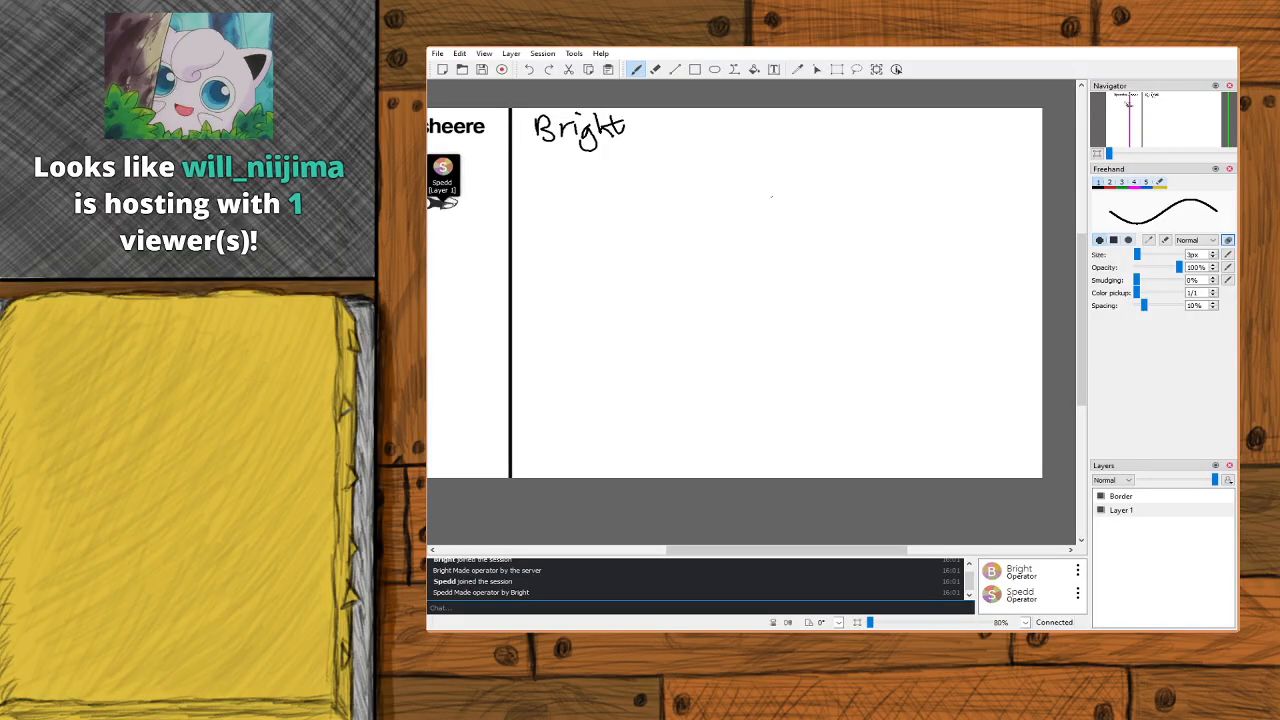
pyautogui.moveTo(784, 215); pyautogui.dragTo(671, 224)
pyautogui.moveTo(757, 187)
pyautogui.mouseDown()
pyautogui.moveTo(714, 128)
pyautogui.moveTo(669, 176)
pyautogui.moveTo(699, 156)
pyautogui.moveTo(710, 168)
pyautogui.moveTo(714, 152)
pyautogui.moveTo(696, 211)
pyautogui.mouseUp()
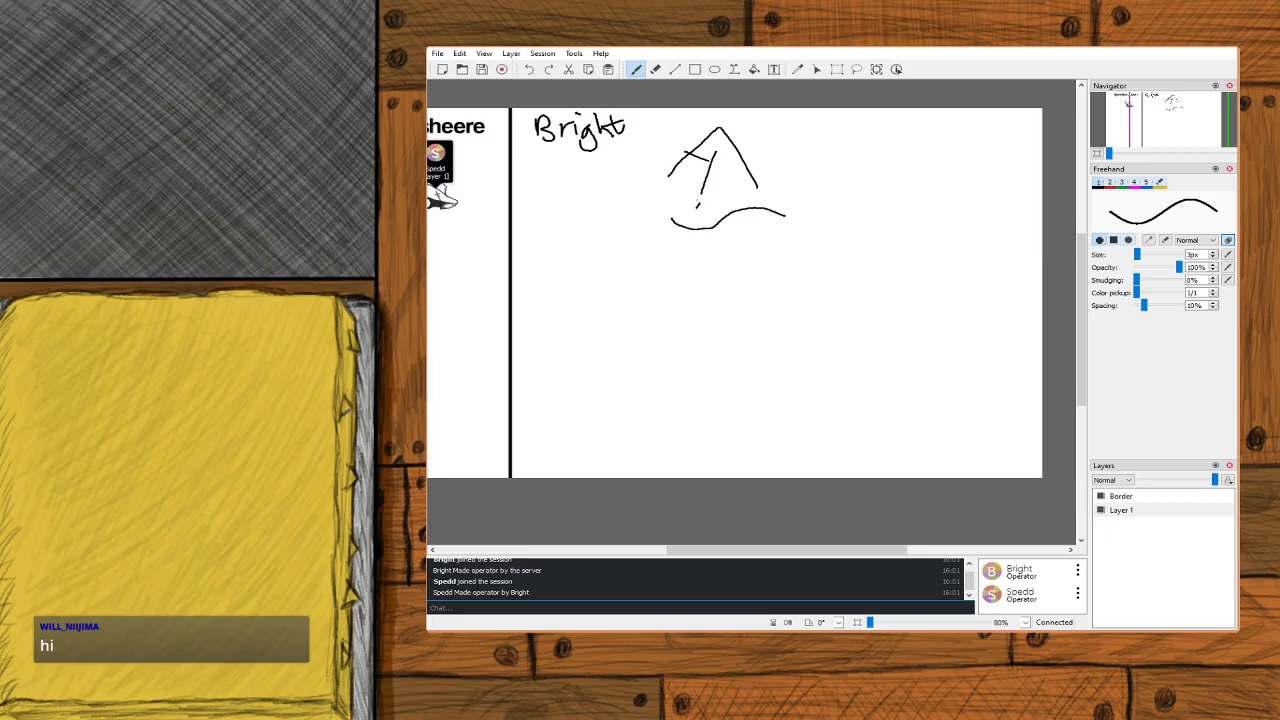
pyautogui.hotkey('ctrl', 'z')
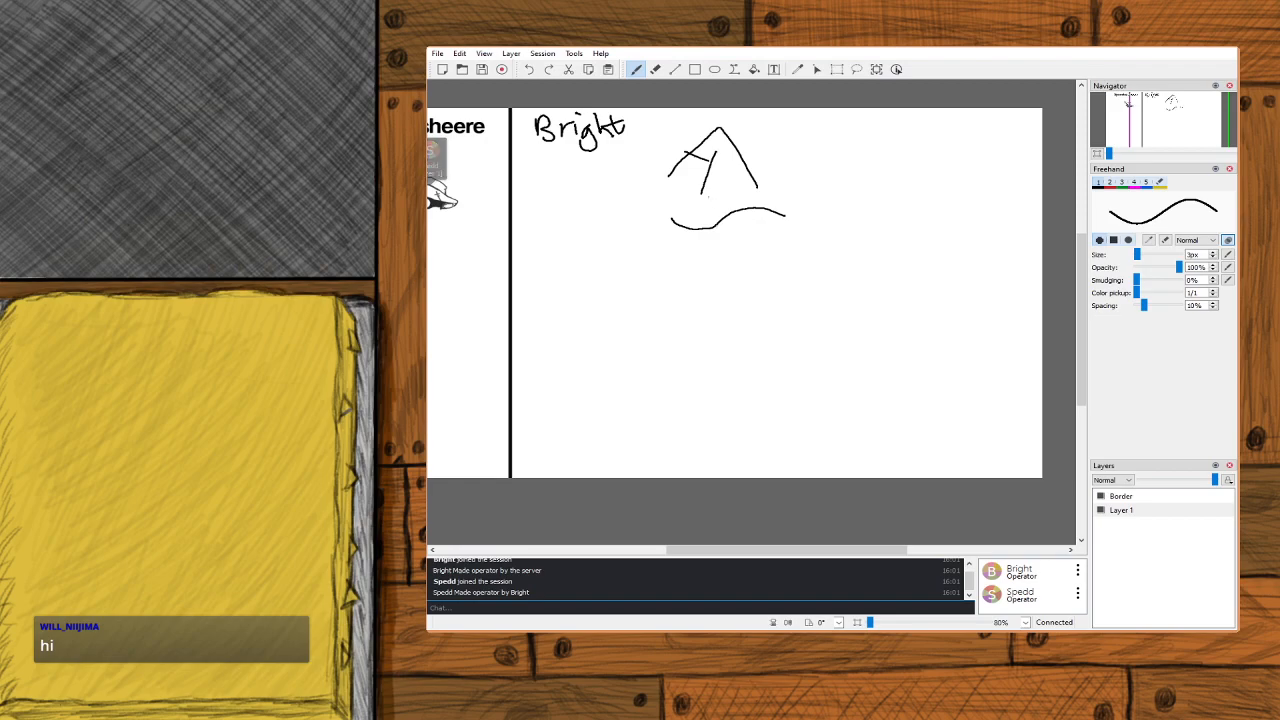
pyautogui.moveTo(702, 193); pyautogui.dragTo(673, 224)
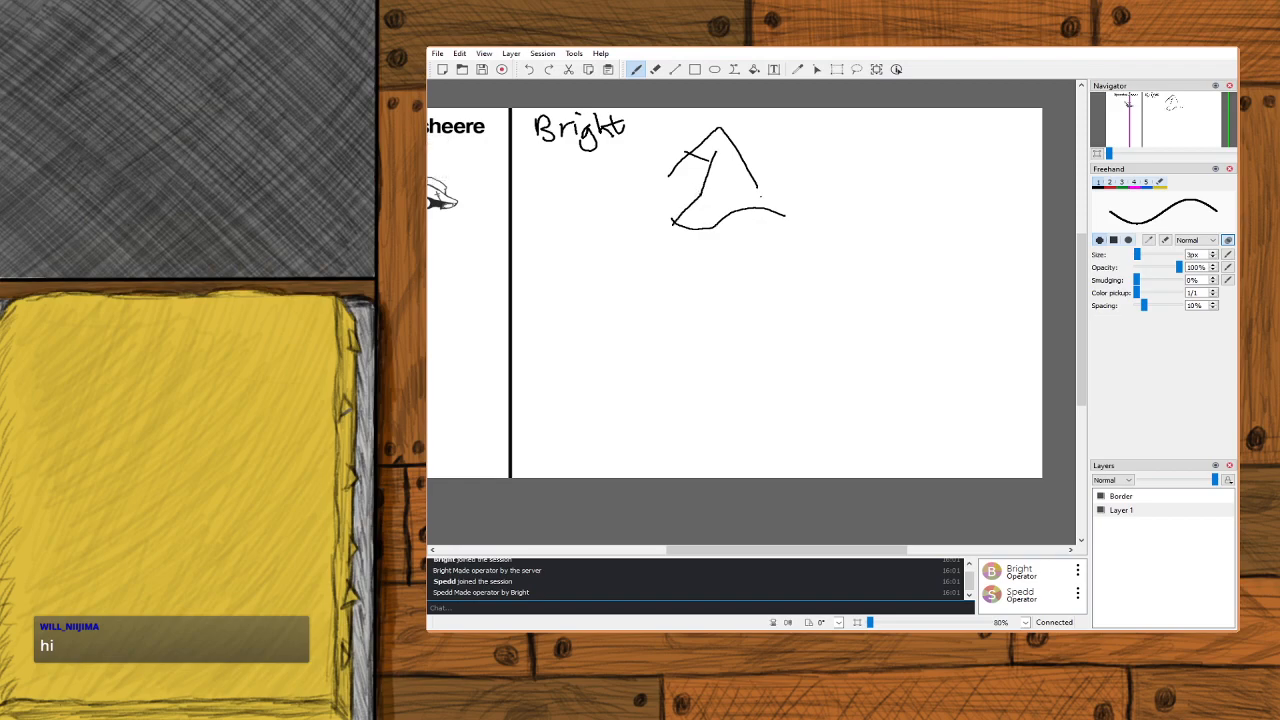
pyautogui.moveTo(755, 184); pyautogui.dragTo(783, 215)
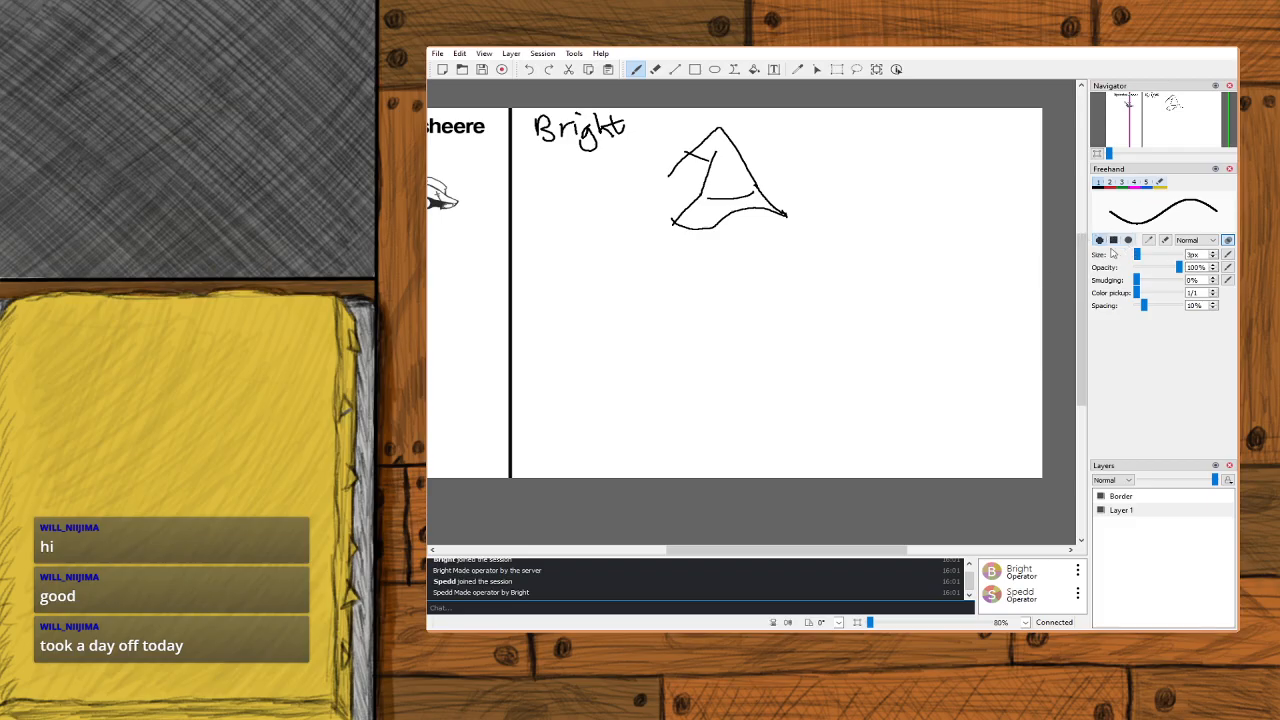
# Try dense test scribbles beside the hat with two different round brush shapes, and undo both scribbles.
pyautogui.moveTo(902, 172)
pyautogui.mouseDown()
pyautogui.moveTo(872, 228)
pyautogui.moveTo(924, 244)
pyautogui.moveTo(872, 254)
pyautogui.moveTo(930, 180)
pyautogui.mouseUp()
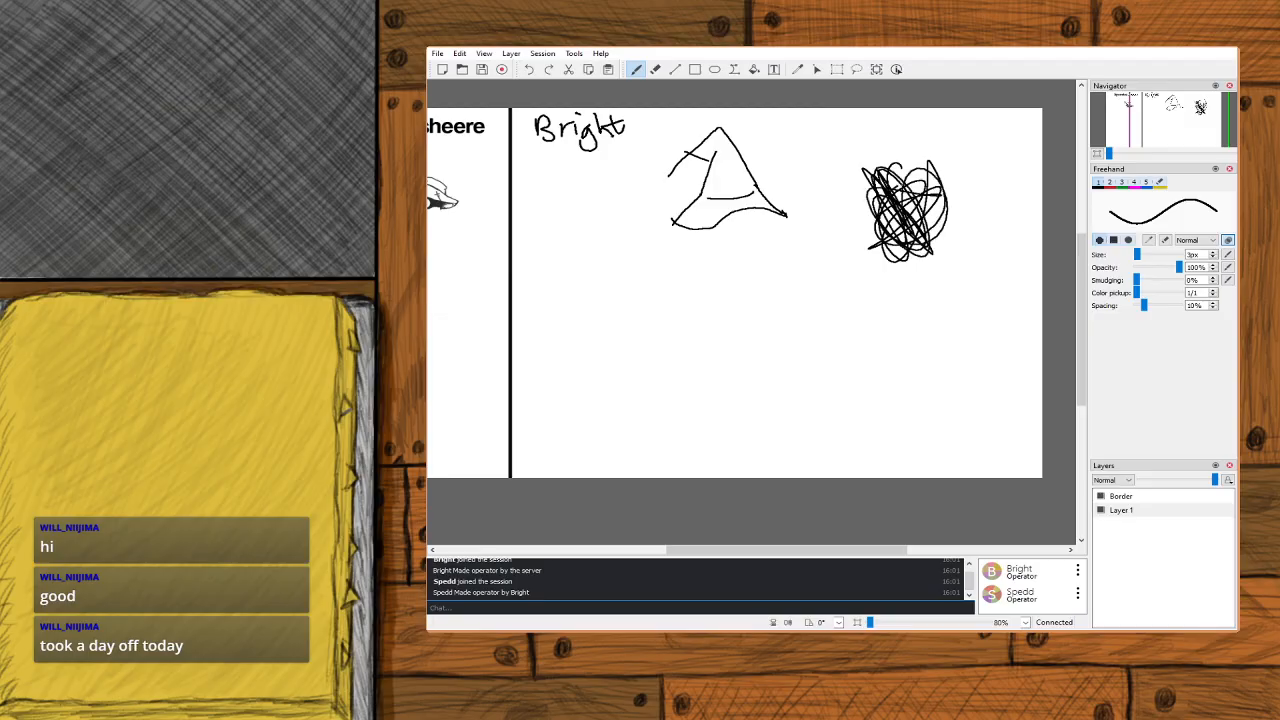
pyautogui.click(1129, 240)
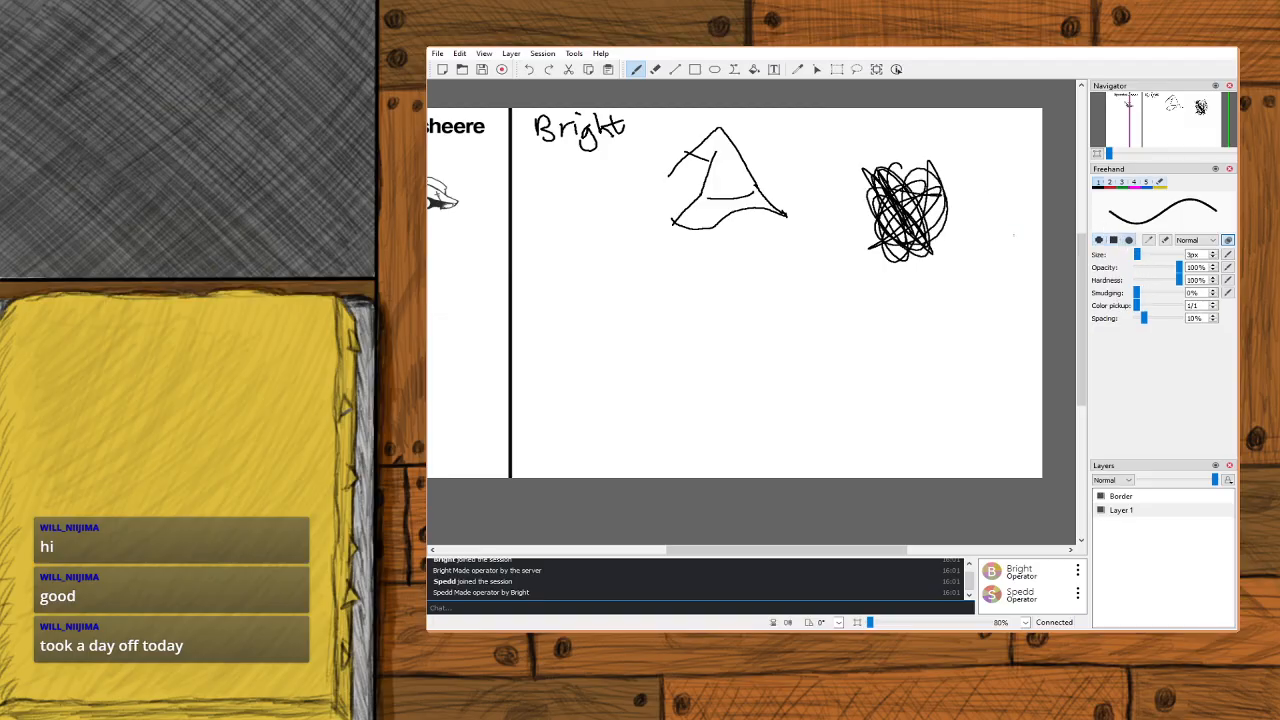
pyautogui.moveTo(973, 204)
pyautogui.mouseDown()
pyautogui.moveTo(1012, 230)
pyautogui.moveTo(978, 186)
pyautogui.moveTo(1005, 215)
pyautogui.moveTo(975, 205)
pyautogui.moveTo(991, 153)
pyautogui.mouseUp()
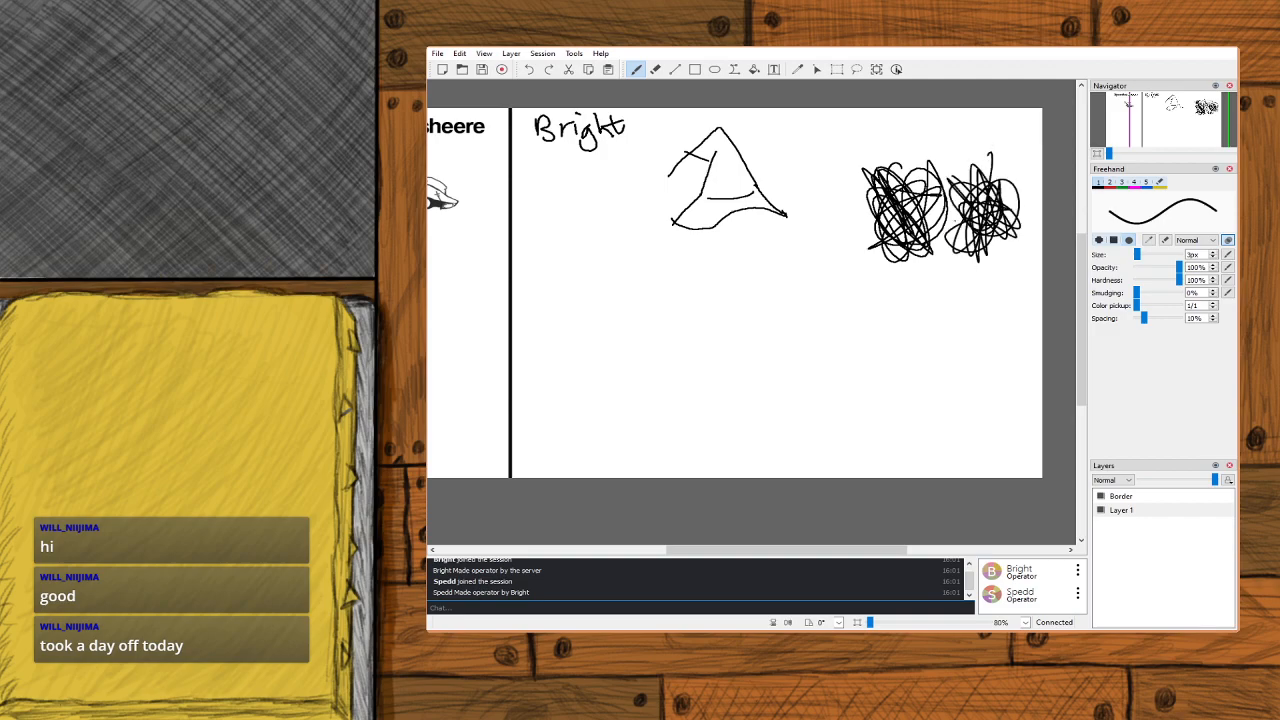
pyautogui.click(1100, 239)
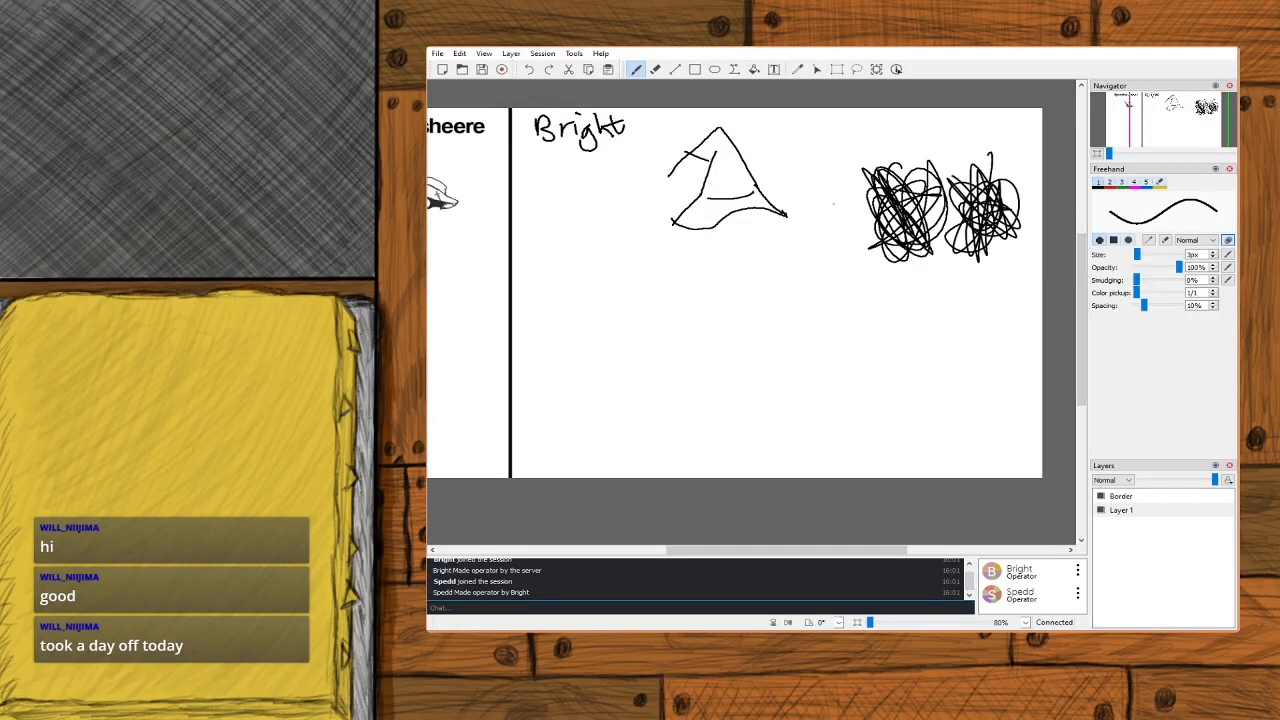
pyautogui.click(531, 72)
pyautogui.click(531, 72)
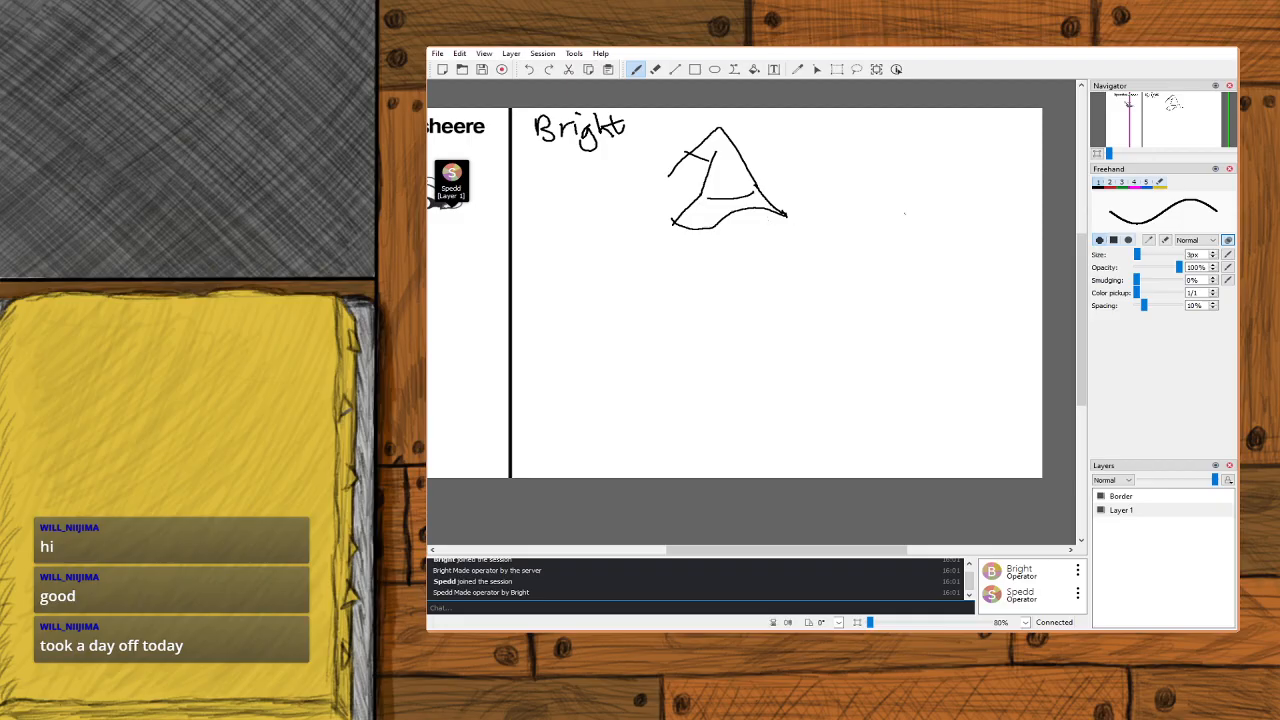
# Try a curved stroke beneath the hat with the other round brush shape, undo it, and restore the original brush shape.
pyautogui.click(1128, 240)
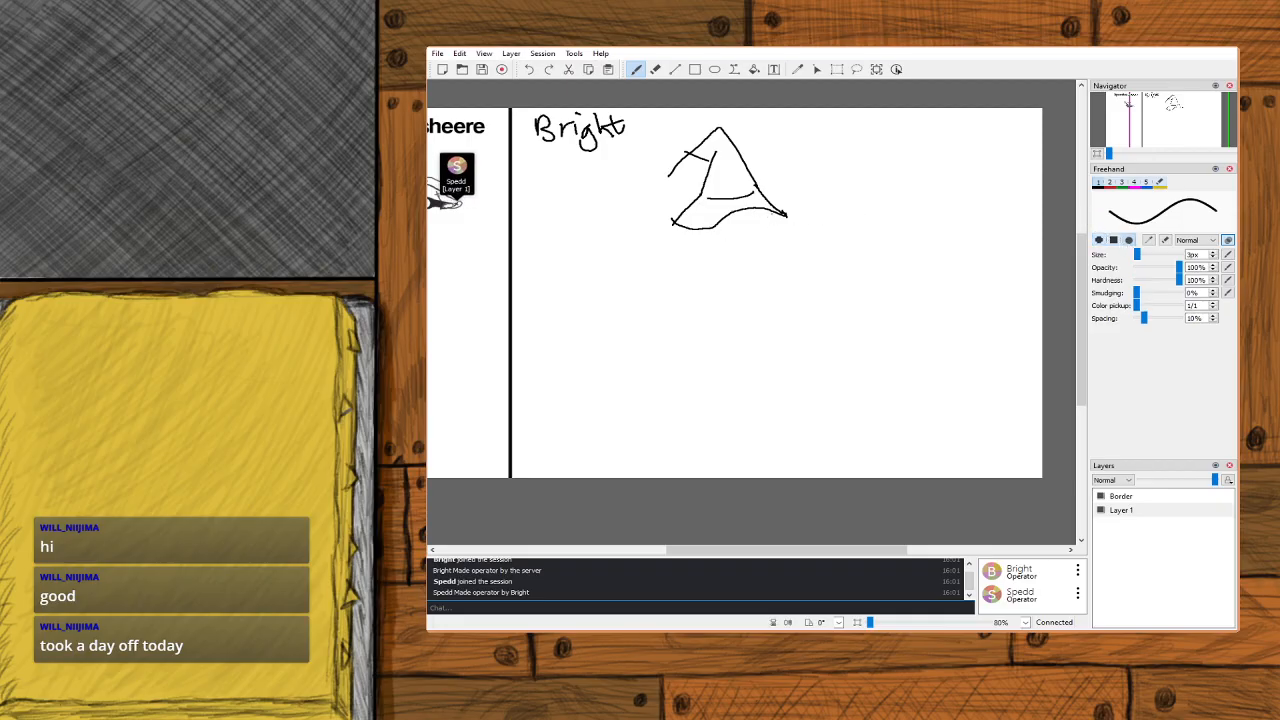
pyautogui.moveTo(773, 210); pyautogui.dragTo(702, 237)
pyautogui.hotkey('ctrl', 'z')
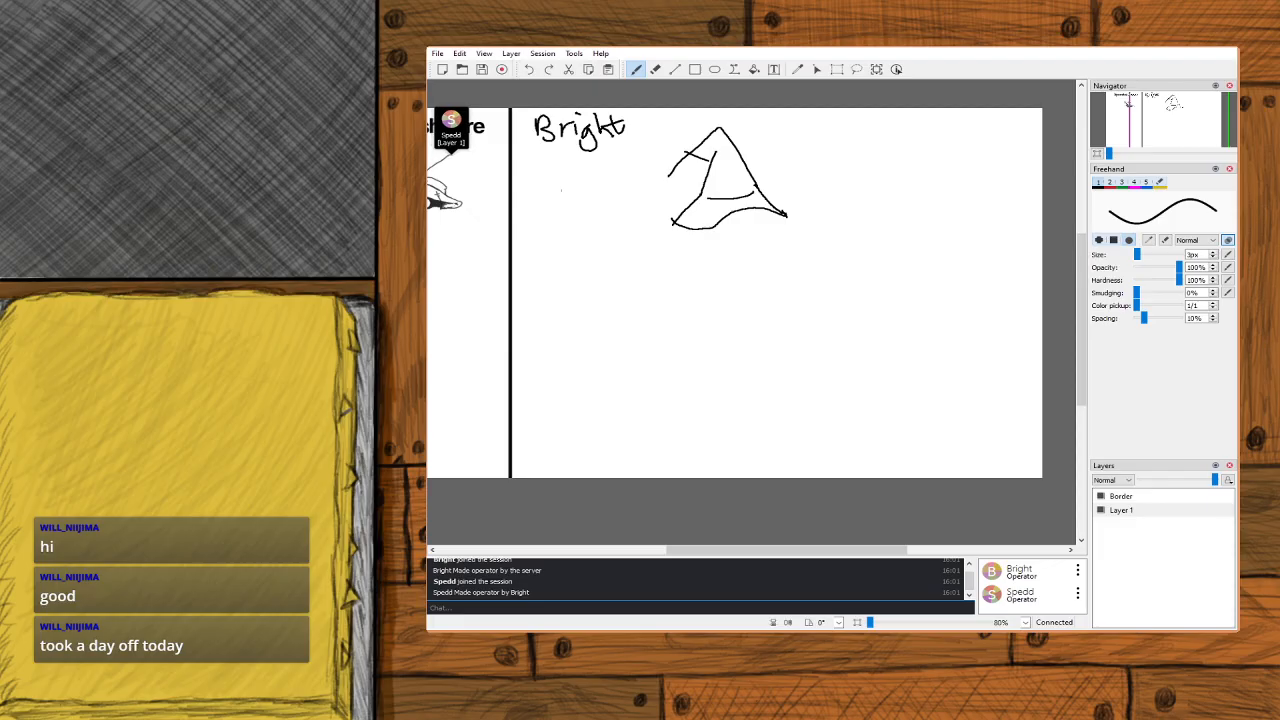
pyautogui.click(1100, 241)
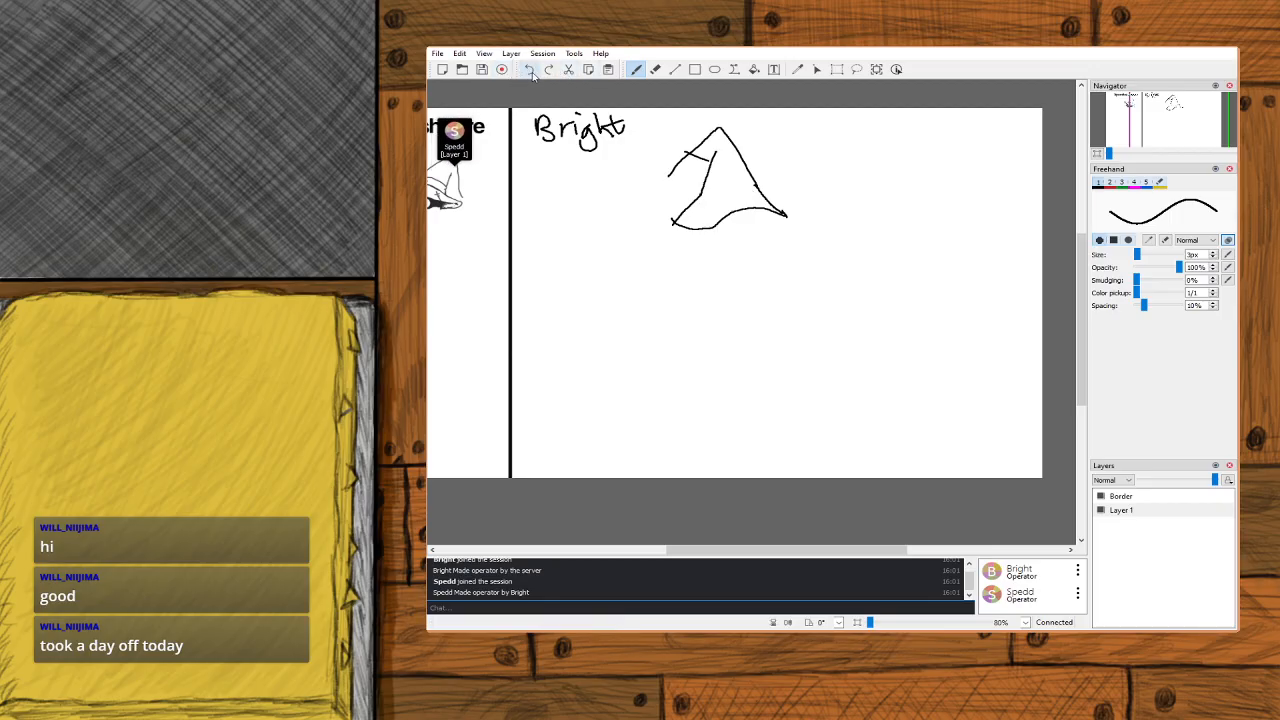
# Erase the whole pointed hat sketch, leaving the handwritten nickname in place.
pyautogui.click(656, 69)
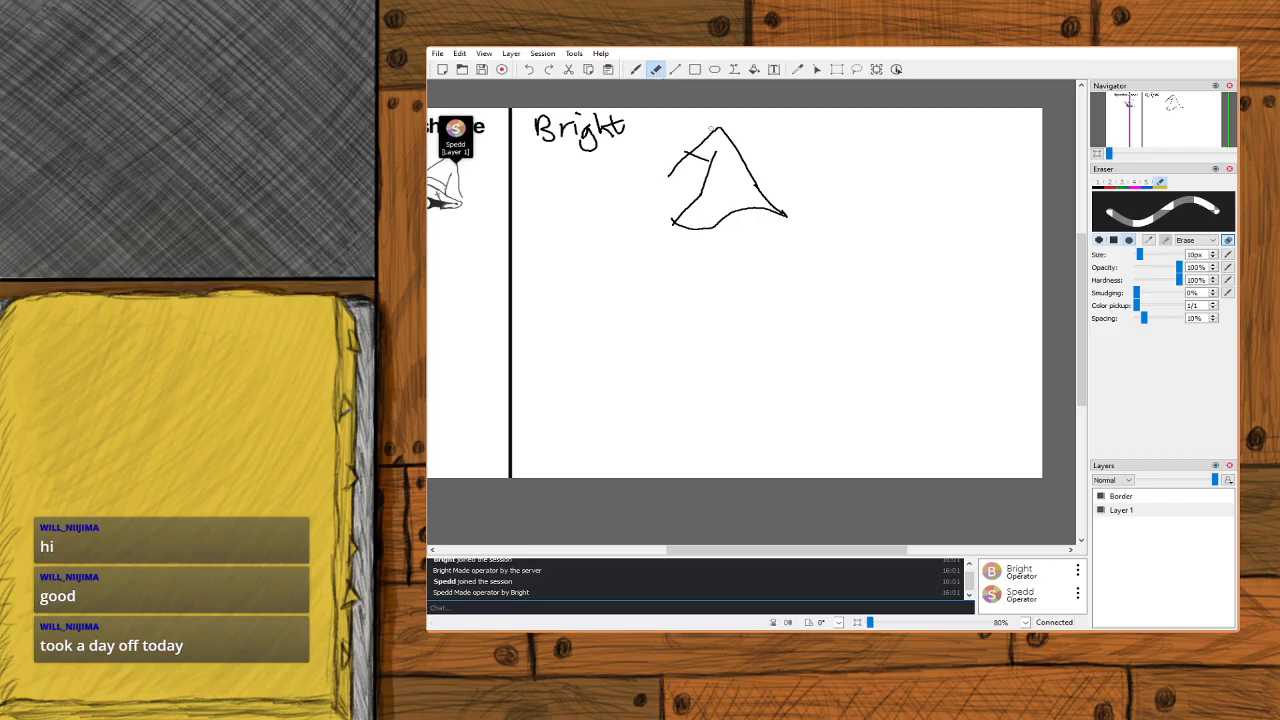
pyautogui.moveTo(787, 218)
pyautogui.mouseDown()
pyautogui.moveTo(716, 222)
pyautogui.moveTo(740, 212)
pyautogui.mouseUp()
pyautogui.moveTo(679, 242)
pyautogui.mouseDown()
pyautogui.moveTo(701, 223)
pyautogui.moveTo(686, 210)
pyautogui.moveTo(717, 150)
pyautogui.mouseUp()
pyautogui.moveTo(757, 187)
pyautogui.mouseDown()
pyautogui.moveTo(772, 207)
pyautogui.moveTo(715, 130)
pyautogui.moveTo(749, 163)
pyautogui.moveTo(715, 130)
pyautogui.moveTo(688, 180)
pyautogui.moveTo(712, 136)
pyautogui.moveTo(655, 191)
pyautogui.mouseUp()
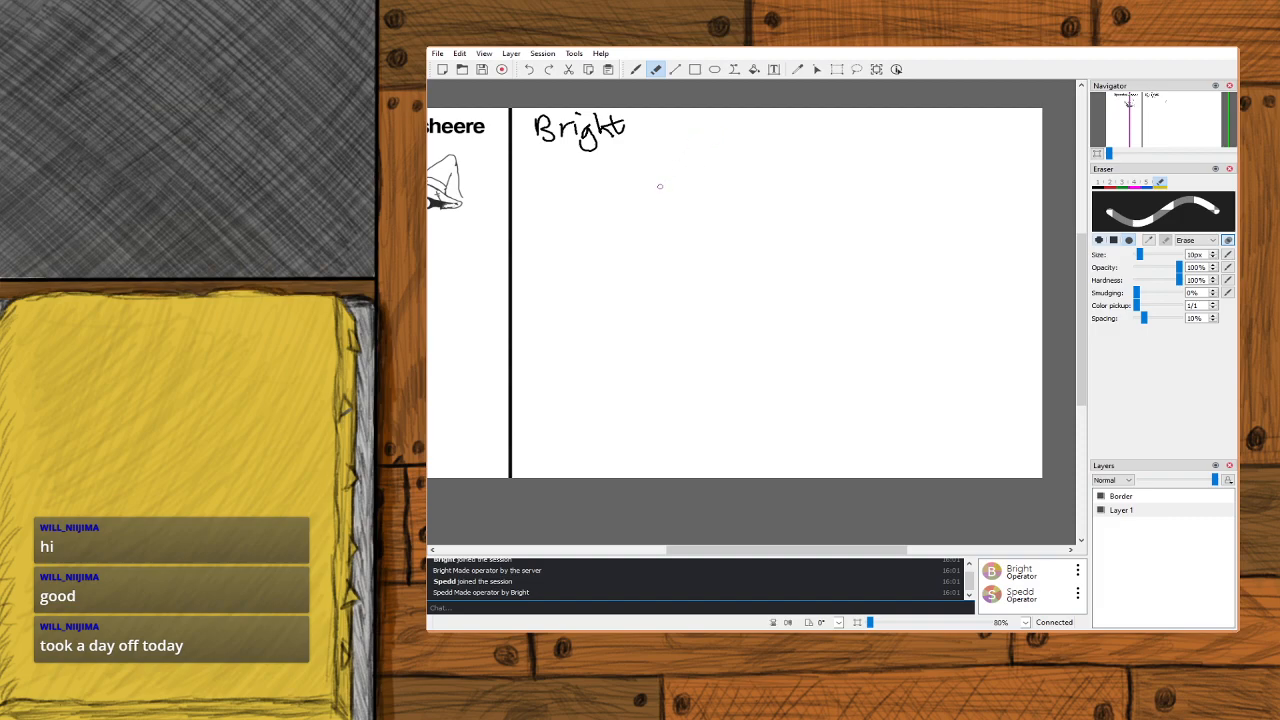
# Draw freehand proportion guides with a ground line and a vertical span between two short horizontal bars, and label the span "Hat".
pyautogui.press('b')
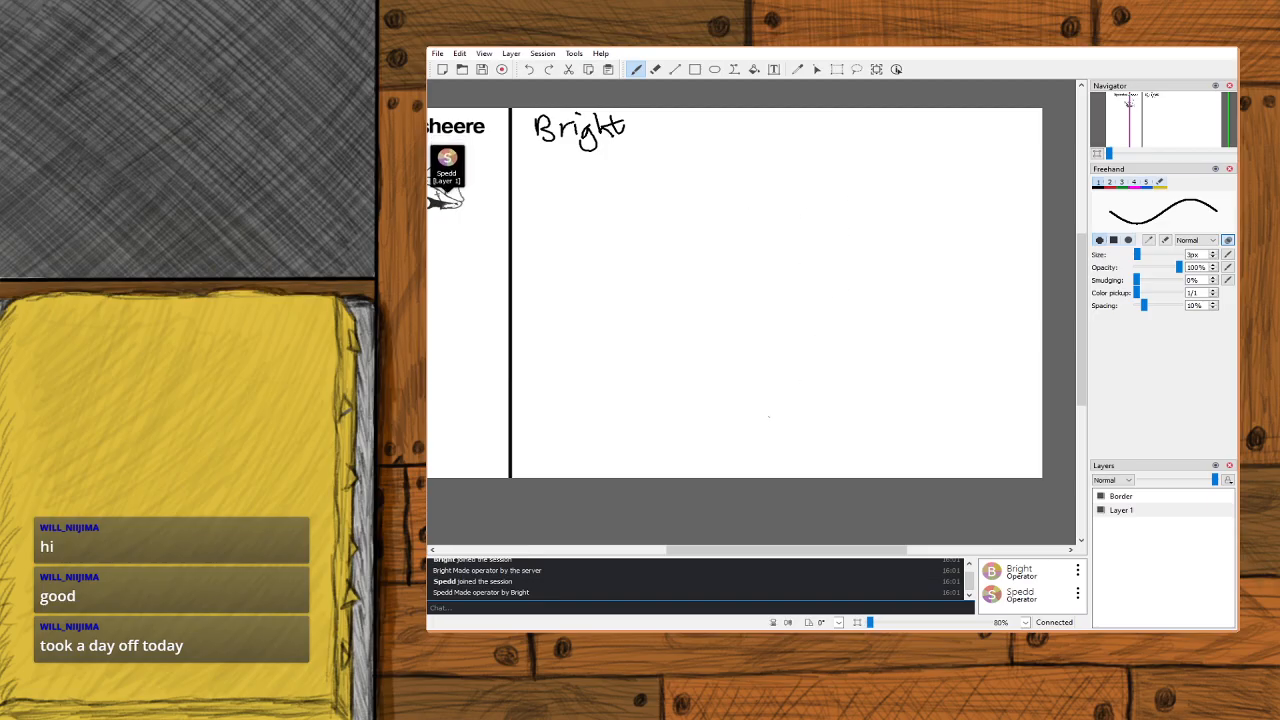
pyautogui.moveTo(797, 418); pyautogui.dragTo(711, 421)
pyautogui.moveTo(774, 157); pyautogui.dragTo(704, 158)
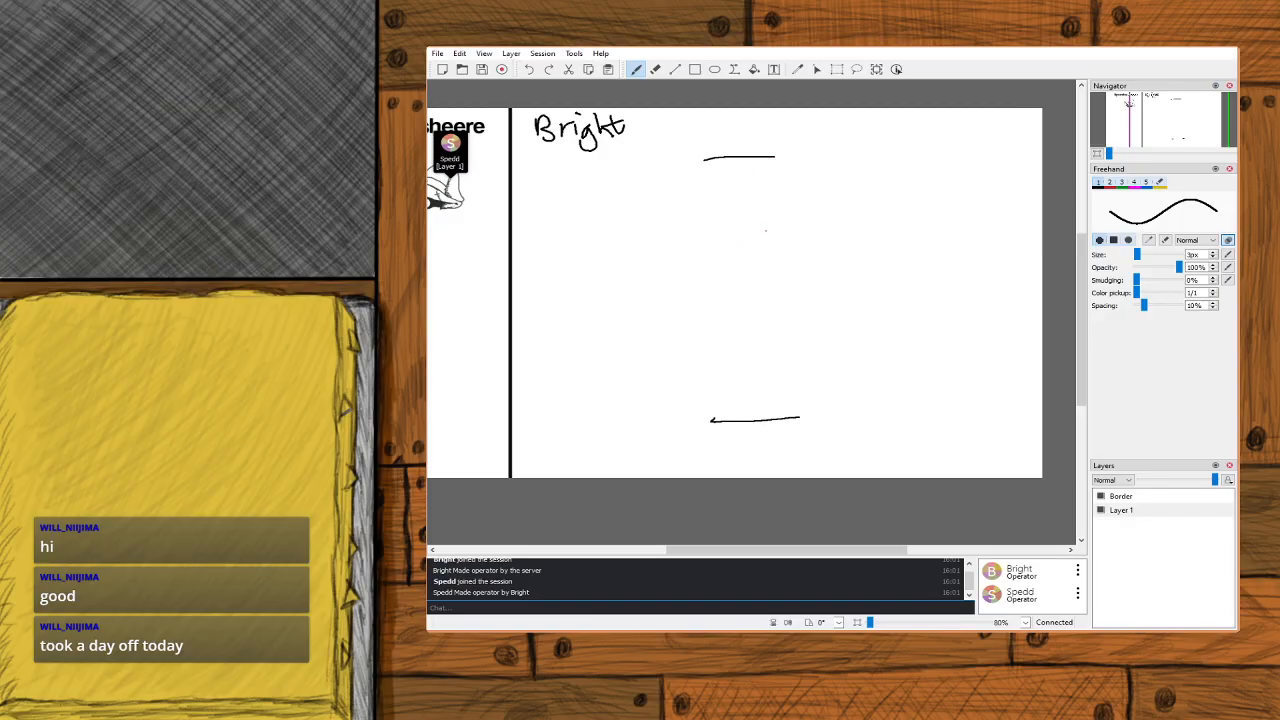
pyautogui.moveTo(741, 157); pyautogui.dragTo(744, 232)
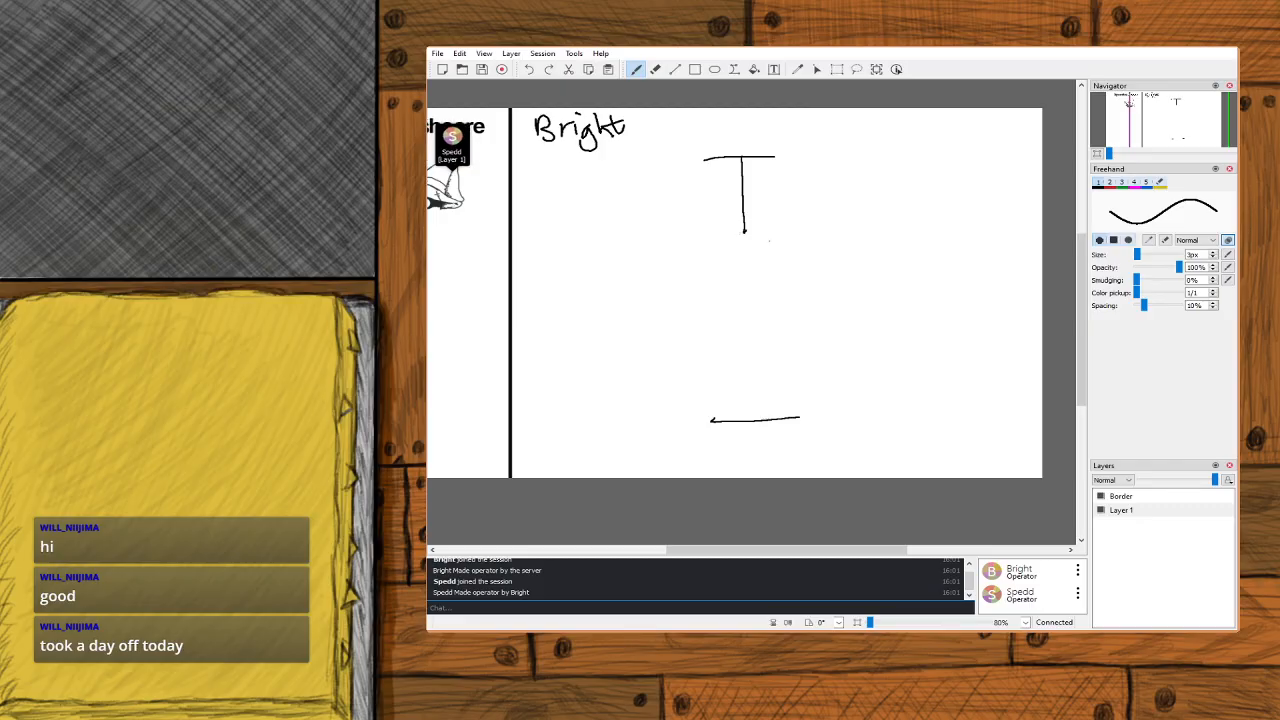
pyautogui.moveTo(714, 232)
pyautogui.mouseDown()
pyautogui.moveTo(774, 231)
pyautogui.moveTo(753, 204)
pyautogui.moveTo(763, 196)
pyautogui.mouseUp()
pyautogui.moveTo(762, 189); pyautogui.dragTo(773, 200)
pyautogui.moveTo(766, 190); pyautogui.dragTo(780, 188)
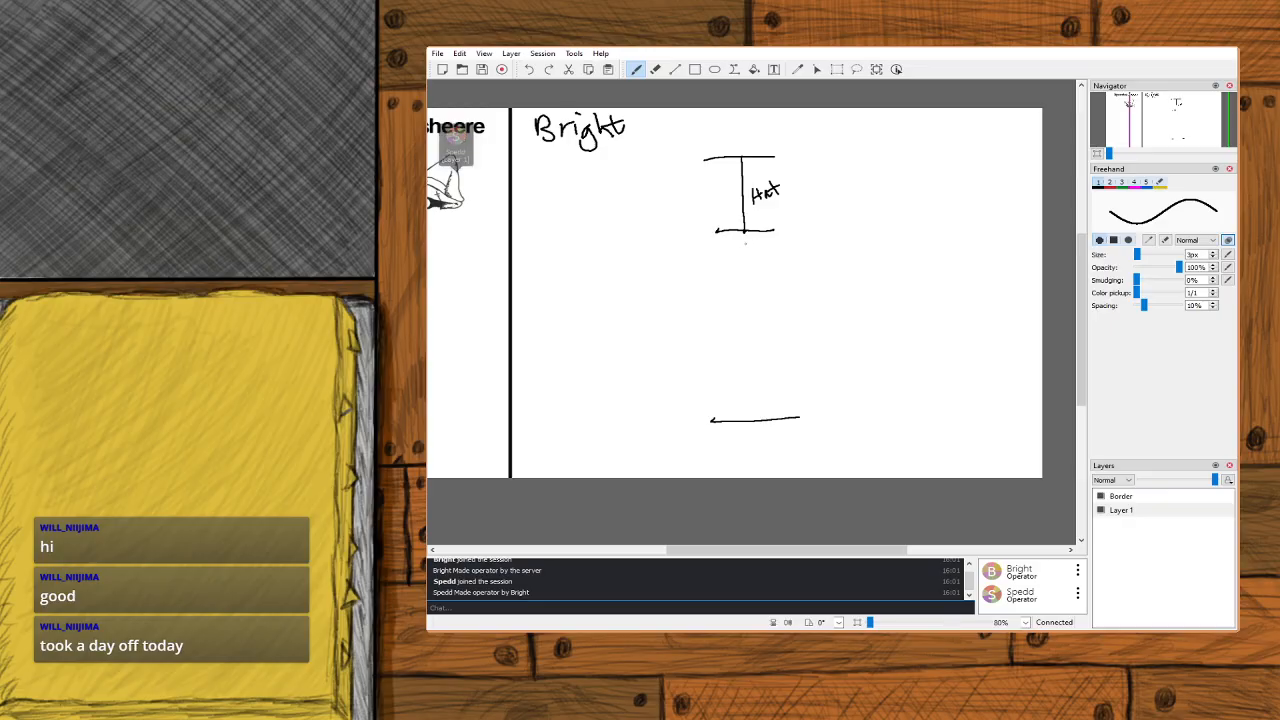
# Block in the figure below the hat guide with an oval head and collar, a flared robe, and two arms ending in round hands.
pyautogui.moveTo(744, 230)
pyautogui.mouseDown()
pyautogui.moveTo(740, 265)
pyautogui.moveTo(744, 231)
pyautogui.mouseUp()
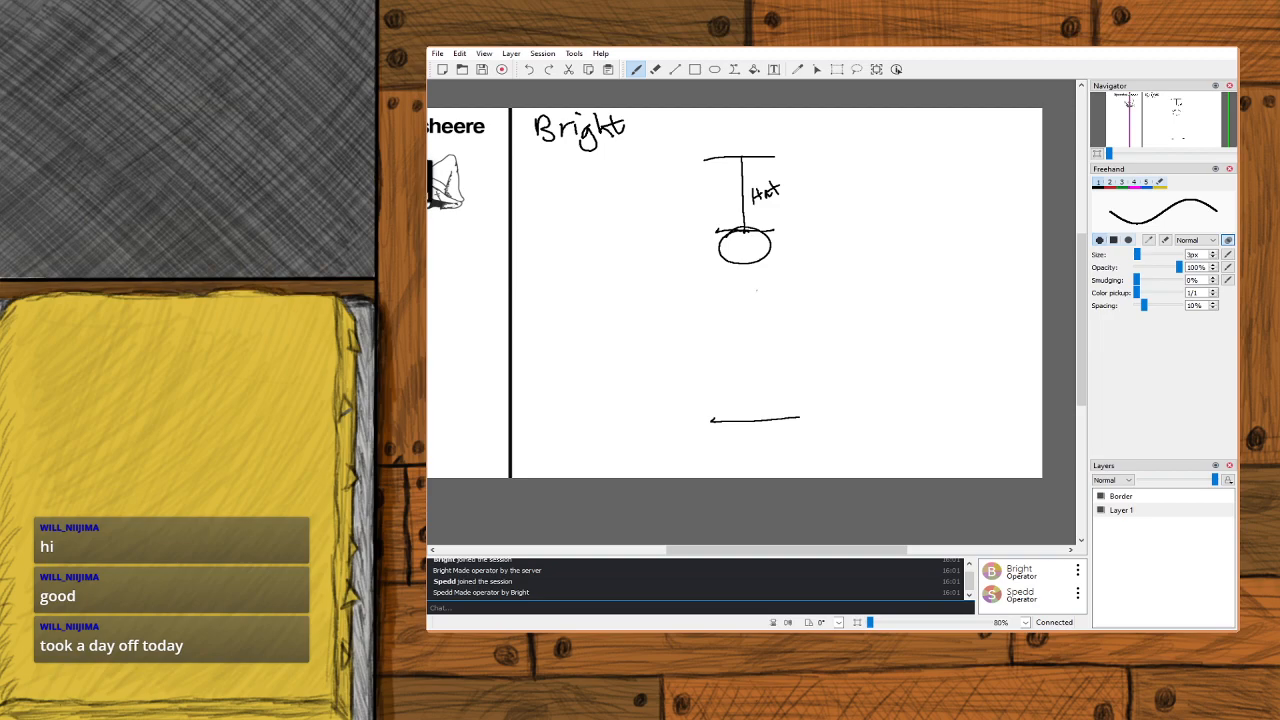
pyautogui.moveTo(771, 254)
pyautogui.mouseDown()
pyautogui.moveTo(708, 267)
pyautogui.moveTo(786, 257)
pyautogui.moveTo(828, 383)
pyautogui.mouseUp()
pyautogui.moveTo(716, 278); pyautogui.dragTo(686, 390)
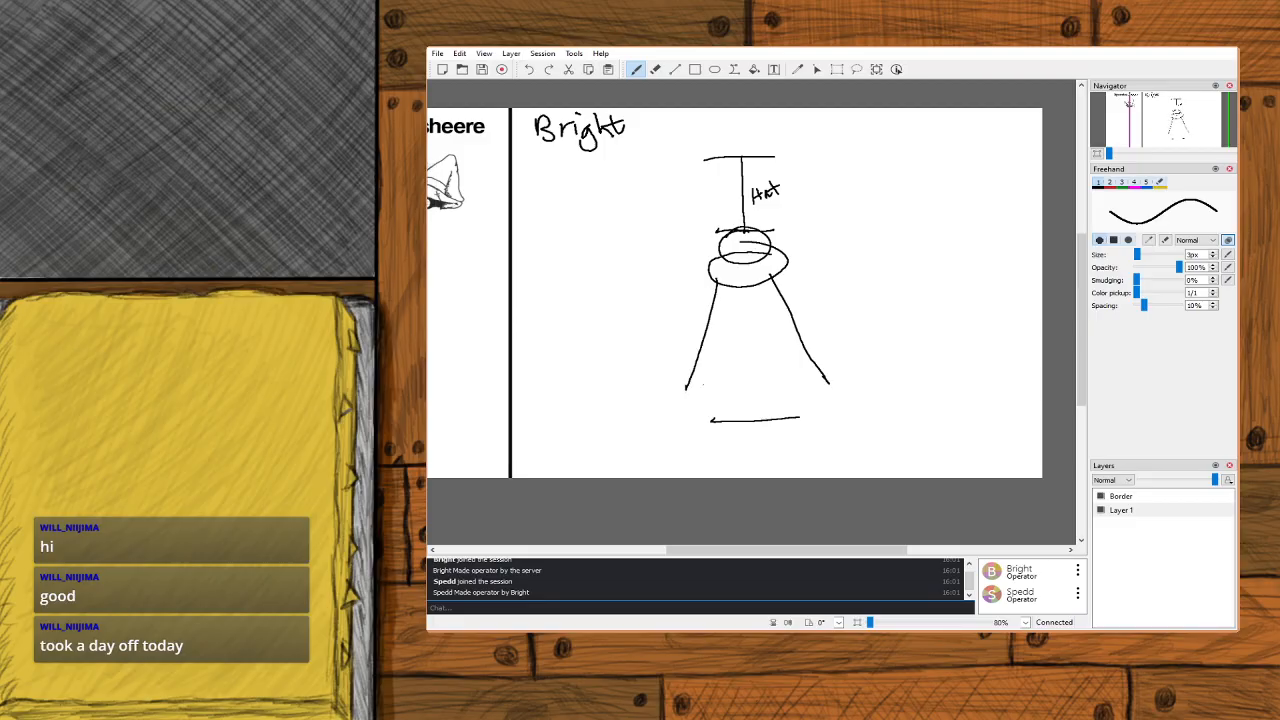
pyautogui.moveTo(828, 384)
pyautogui.mouseDown()
pyautogui.moveTo(768, 412)
pyautogui.moveTo(686, 397)
pyautogui.mouseUp()
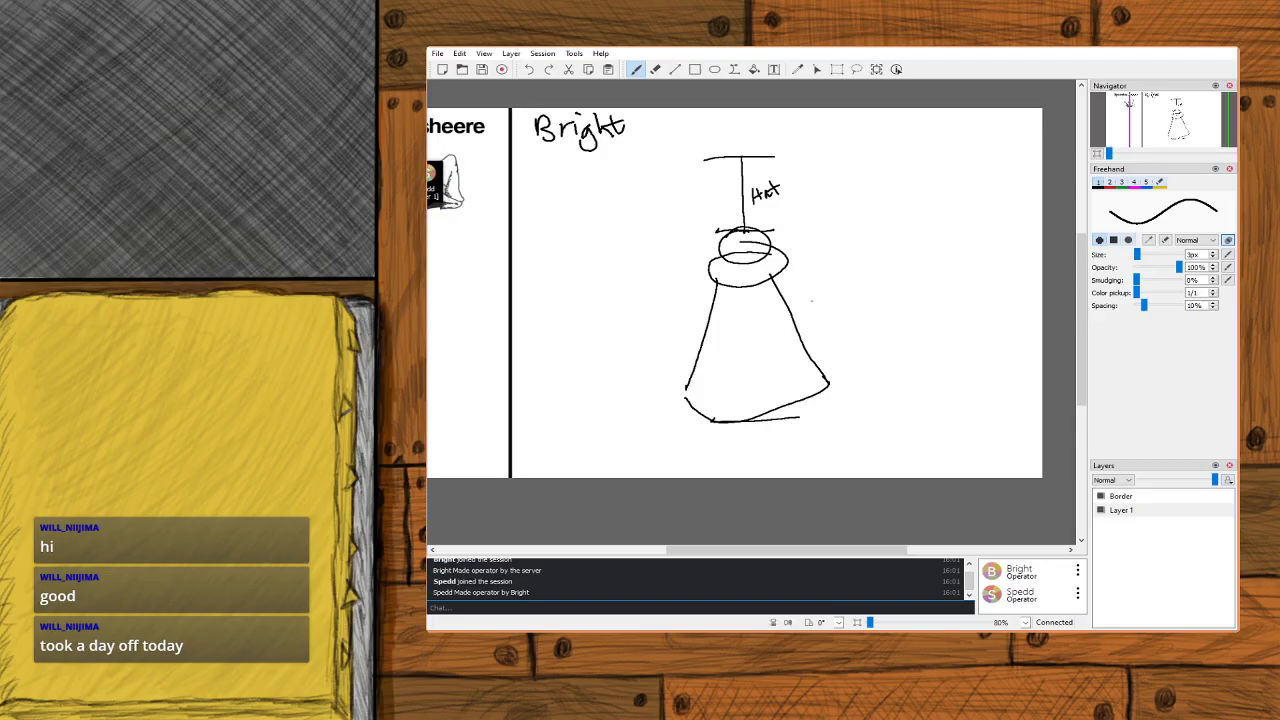
pyautogui.moveTo(820, 291)
pyautogui.mouseDown()
pyautogui.moveTo(808, 306)
pyautogui.moveTo(818, 290)
pyautogui.moveTo(678, 308)
pyautogui.moveTo(686, 326)
pyautogui.moveTo(662, 306)
pyautogui.moveTo(688, 302)
pyautogui.mouseUp()
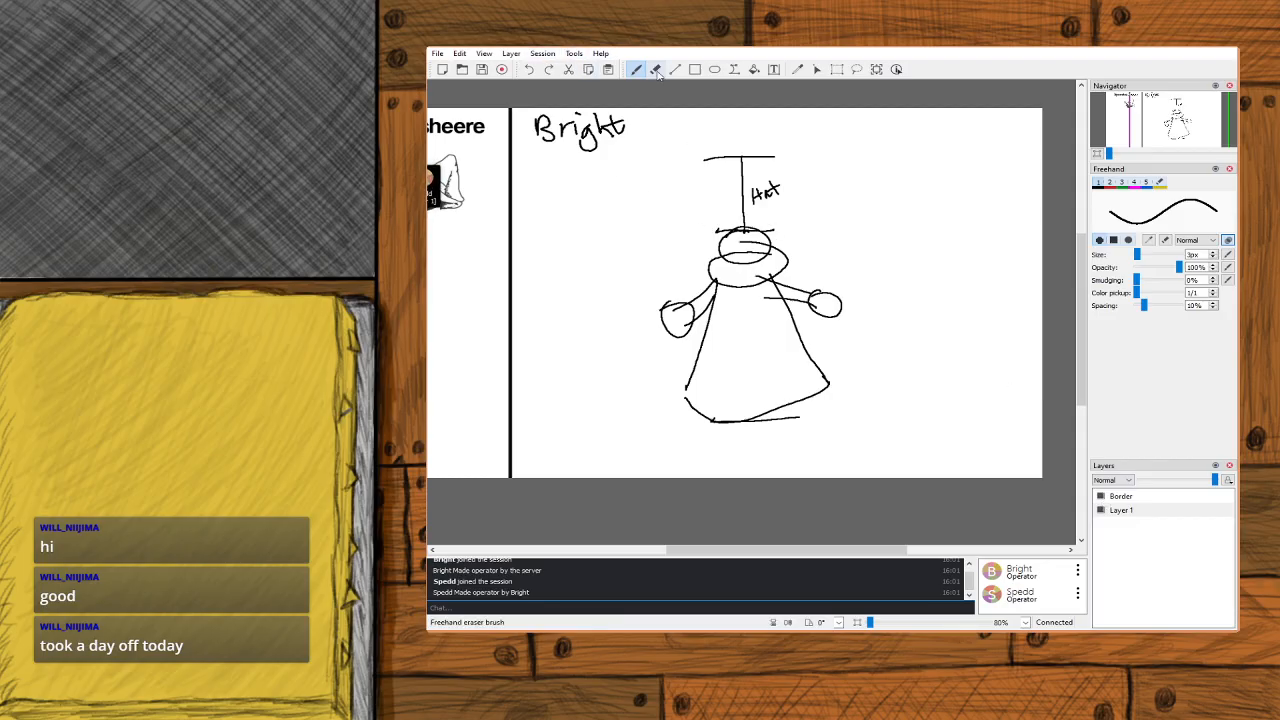
# Select the entire guide figure with a rectangular selection and move it horizontally toward the canvas's right edge.
pyautogui.click(835, 70)
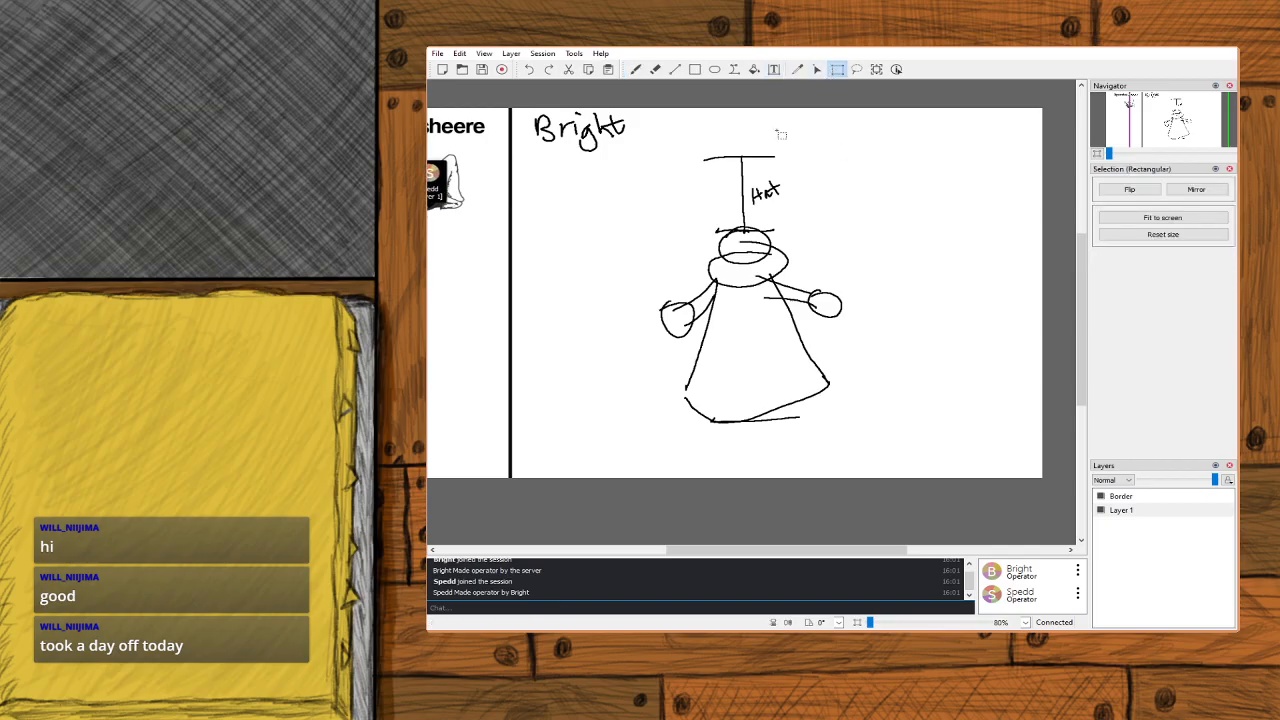
pyautogui.moveTo(649, 132)
pyautogui.mouseDown()
pyautogui.moveTo(681, 219)
pyautogui.moveTo(705, 406)
pyautogui.moveTo(840, 440)
pyautogui.moveTo(900, 437)
pyautogui.mouseUp()
pyautogui.moveTo(724, 312)
pyautogui.mouseDown()
pyautogui.moveTo(811, 326)
pyautogui.moveTo(911, 313)
pyautogui.mouseUp()
# Sketch a flat-tipped hat cone with the freehand brush in the cleared space, undoing and redrawing the slanted inner line.
pyautogui.click(637, 70)
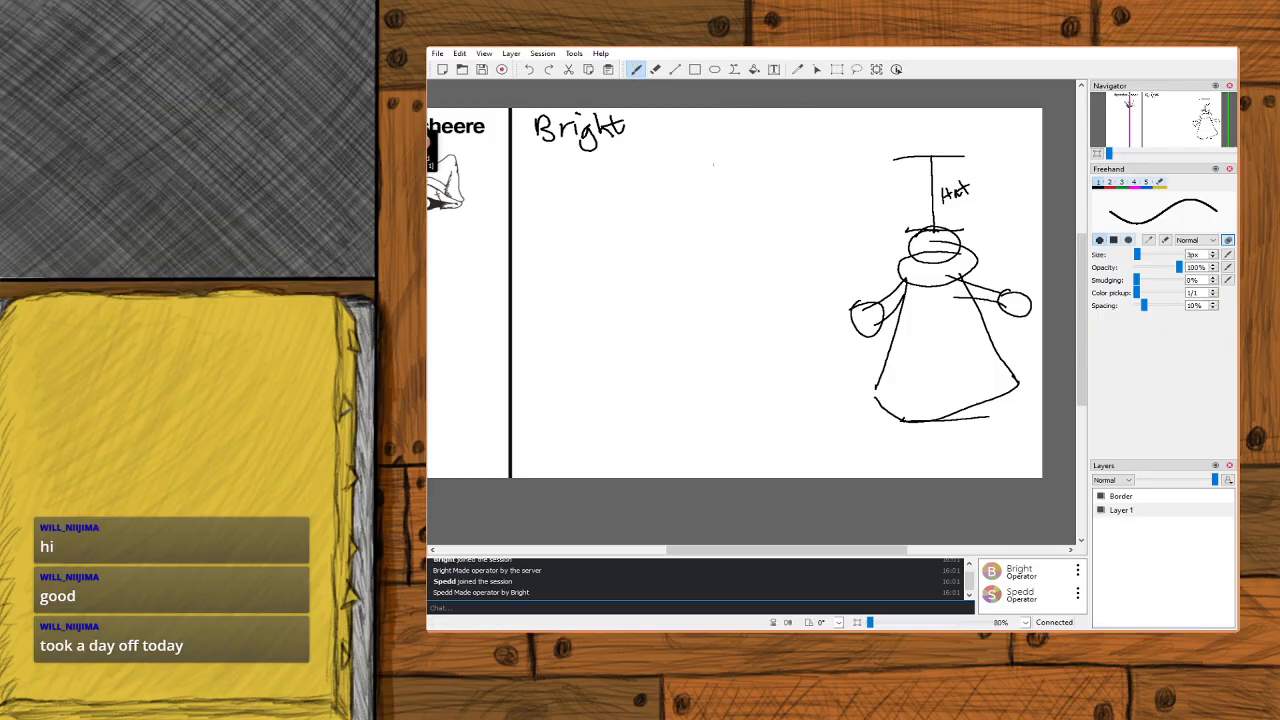
pyautogui.moveTo(702, 143); pyautogui.dragTo(744, 224)
pyautogui.moveTo(690, 162); pyautogui.dragTo(669, 246)
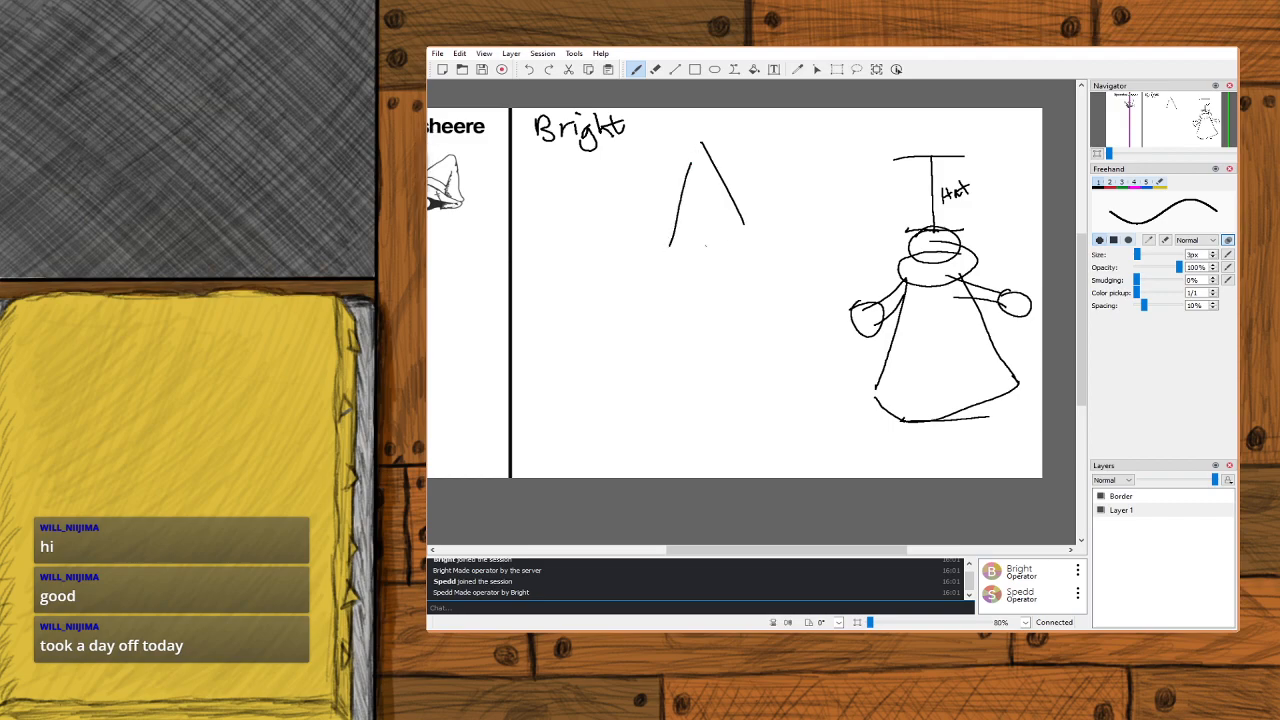
pyautogui.hotkey('ctrl', 'z')
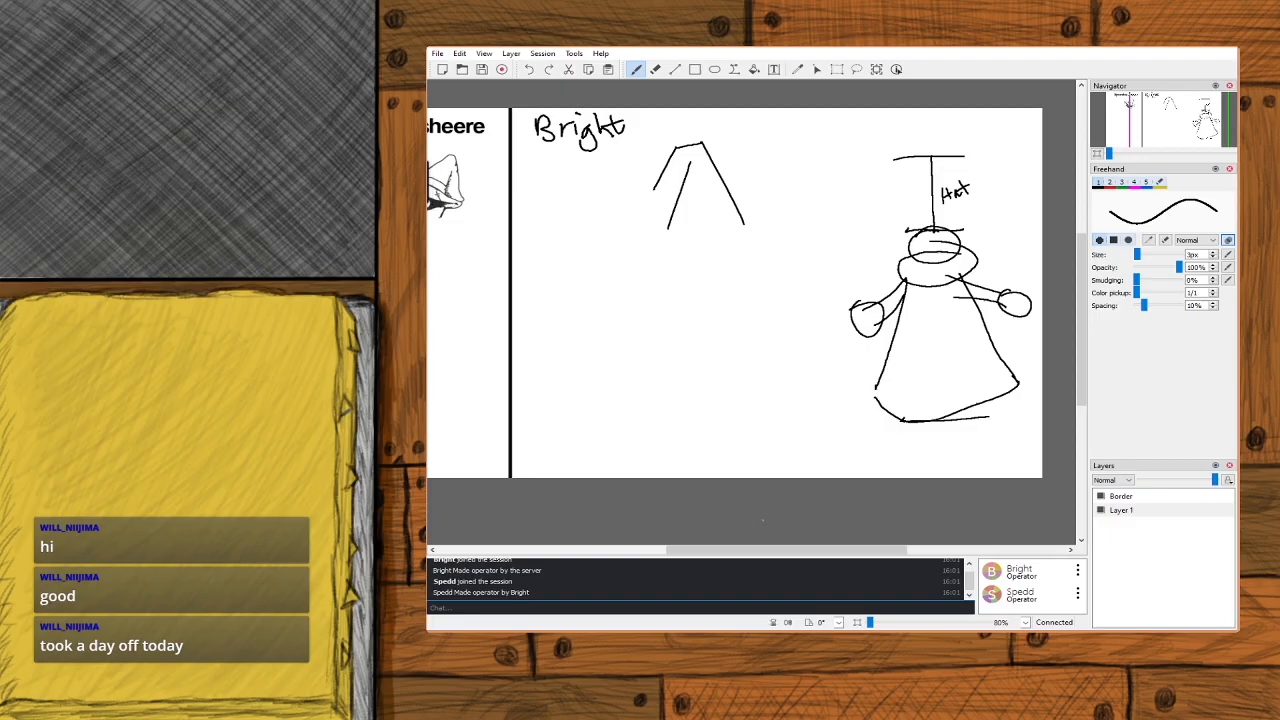
# Try a wide curved brim around the hat cone, undo it, try a narrower rounded curve below, and undo that too.
pyautogui.moveTo(770, 552)
pyautogui.mouseDown()
pyautogui.moveTo(725, 552)
pyautogui.moveTo(749, 552)
pyautogui.mouseUp()
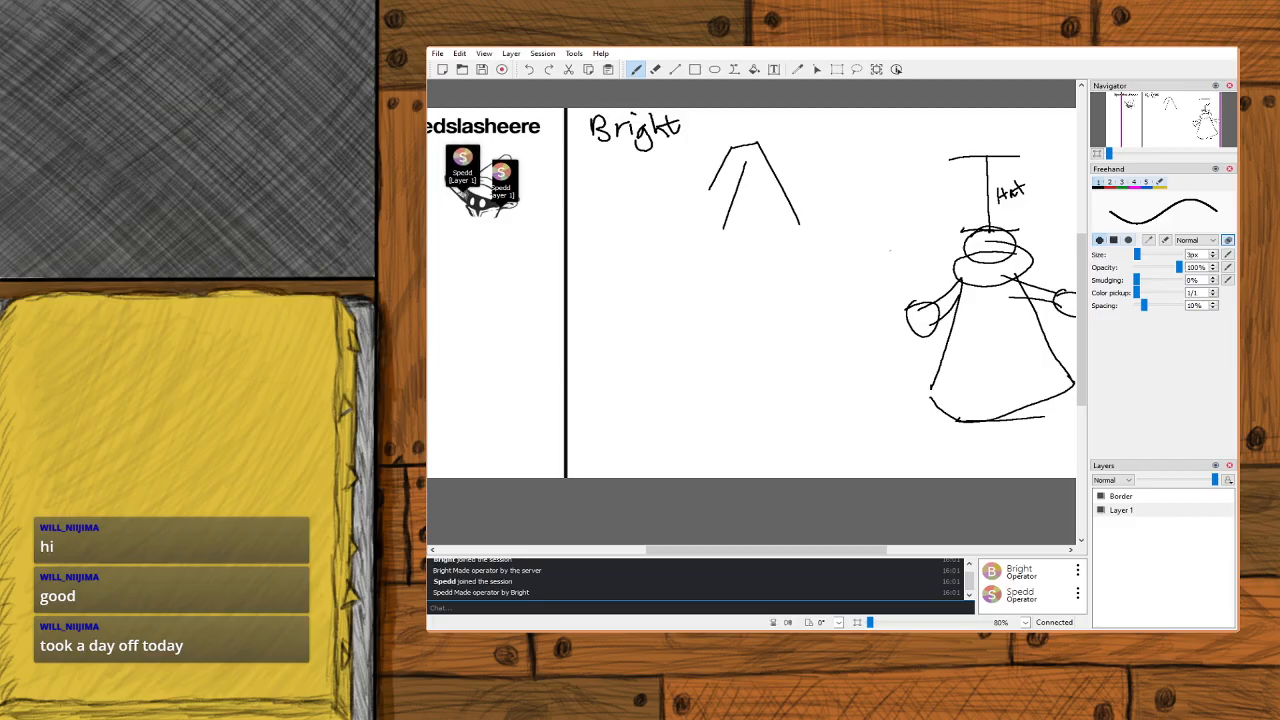
pyautogui.moveTo(889, 245); pyautogui.dragTo(664, 263)
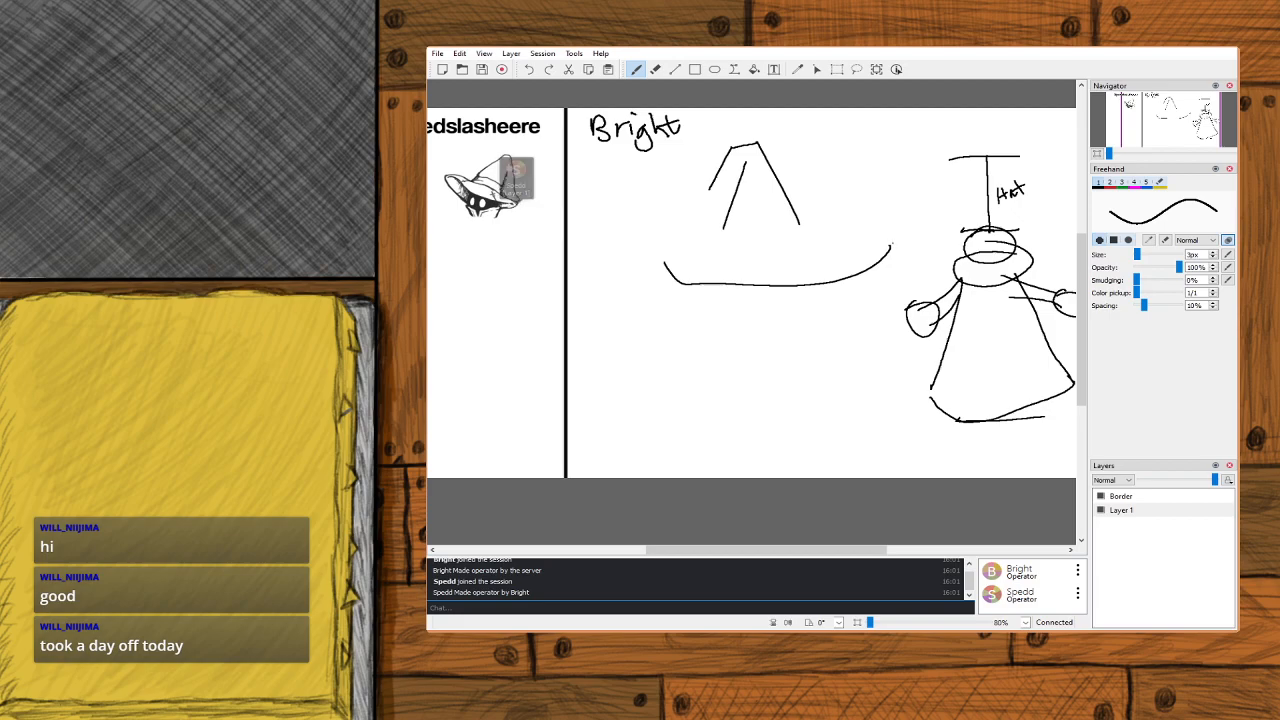
pyautogui.moveTo(889, 245); pyautogui.dragTo(797, 208)
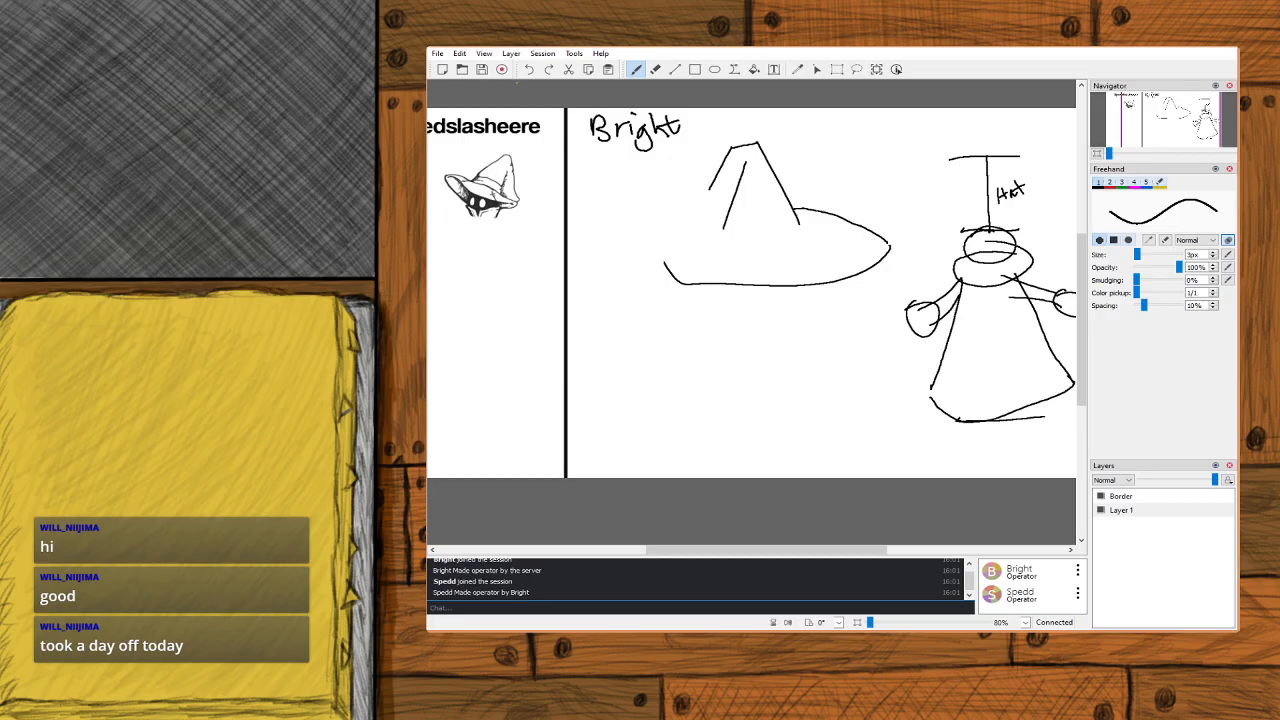
pyautogui.click(527, 70)
pyautogui.click(527, 70)
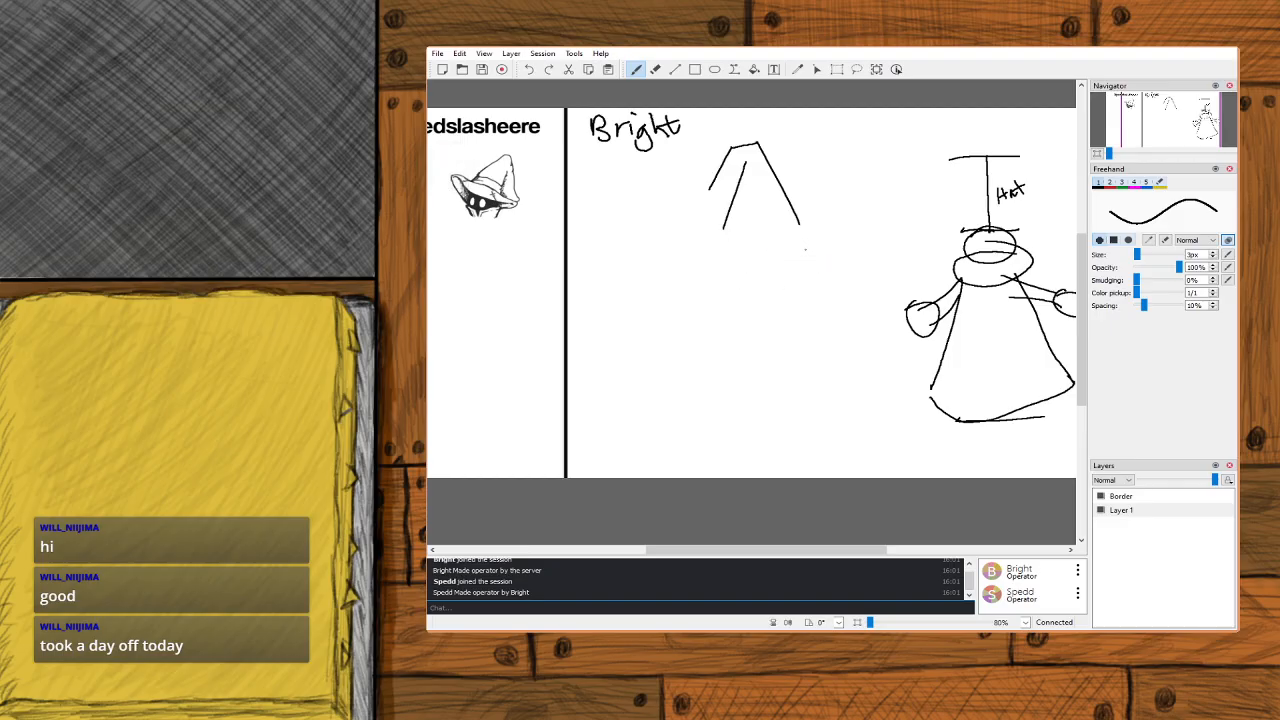
pyautogui.moveTo(798, 240)
pyautogui.mouseDown()
pyautogui.moveTo(808, 293)
pyautogui.moveTo(696, 264)
pyautogui.mouseUp()
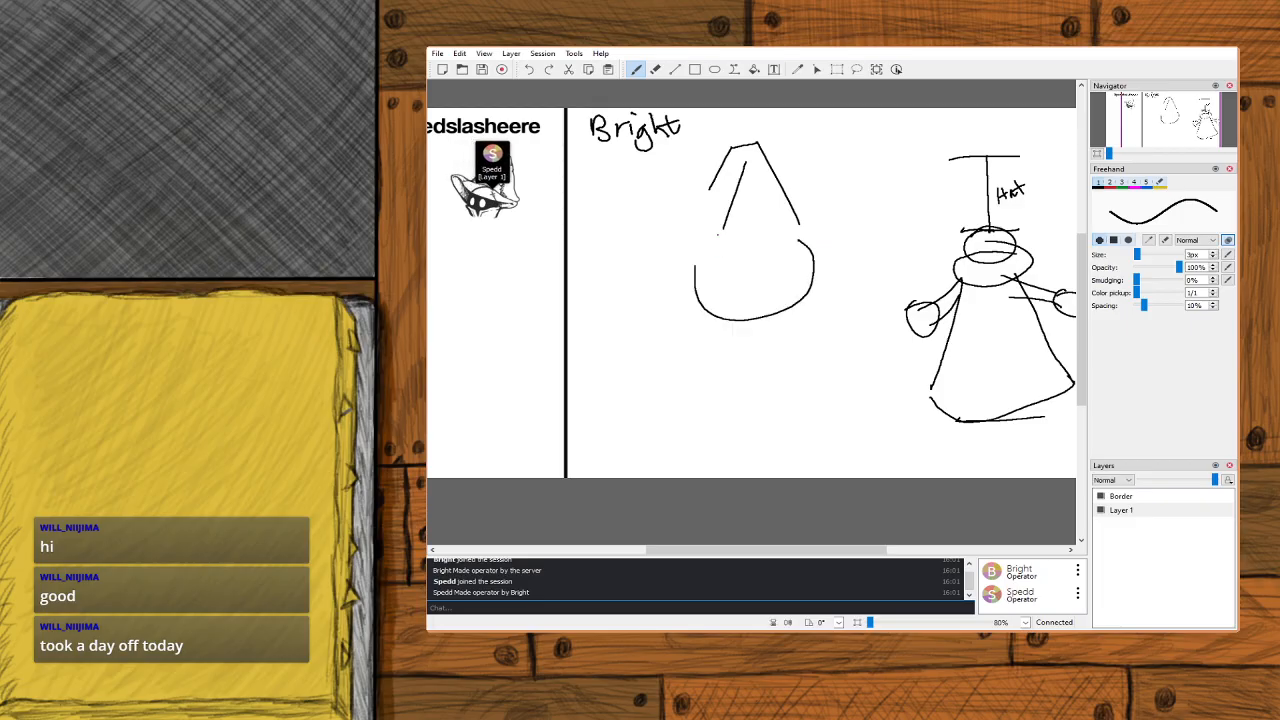
pyautogui.hotkey('ctrl', 'z')
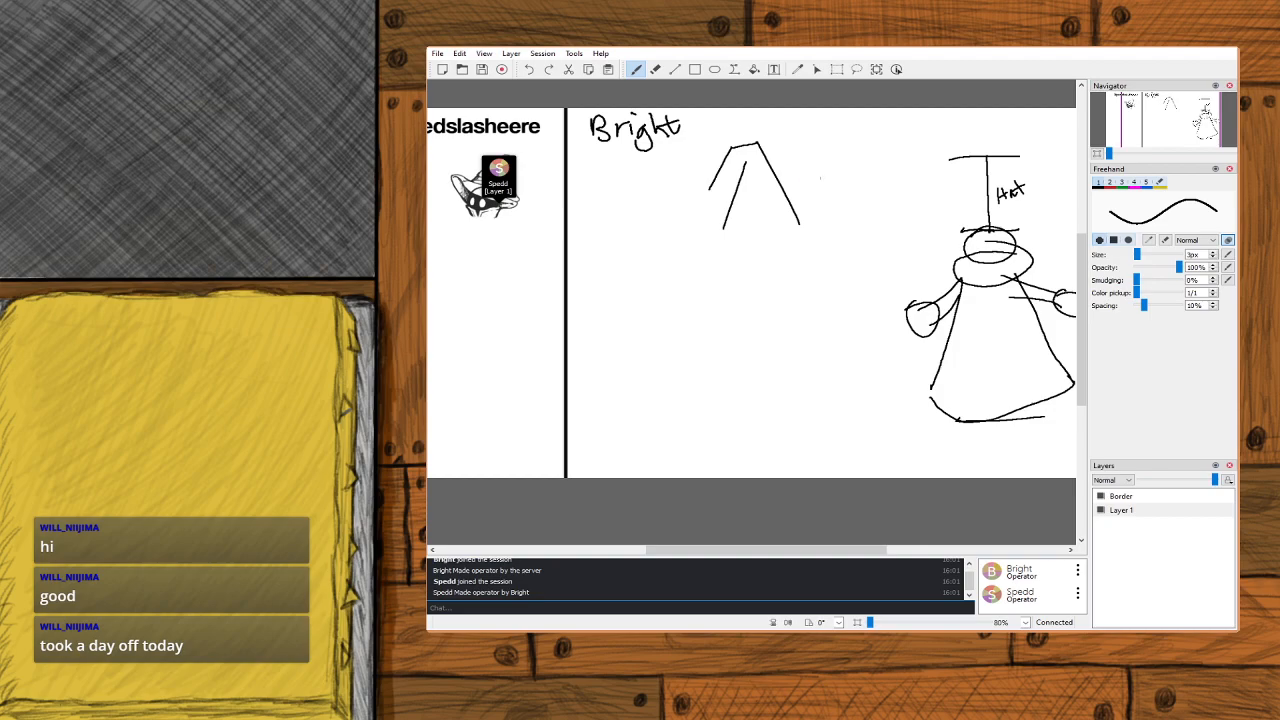
# Add a new layer directly above Layer 1.
pyautogui.click(1143, 513)
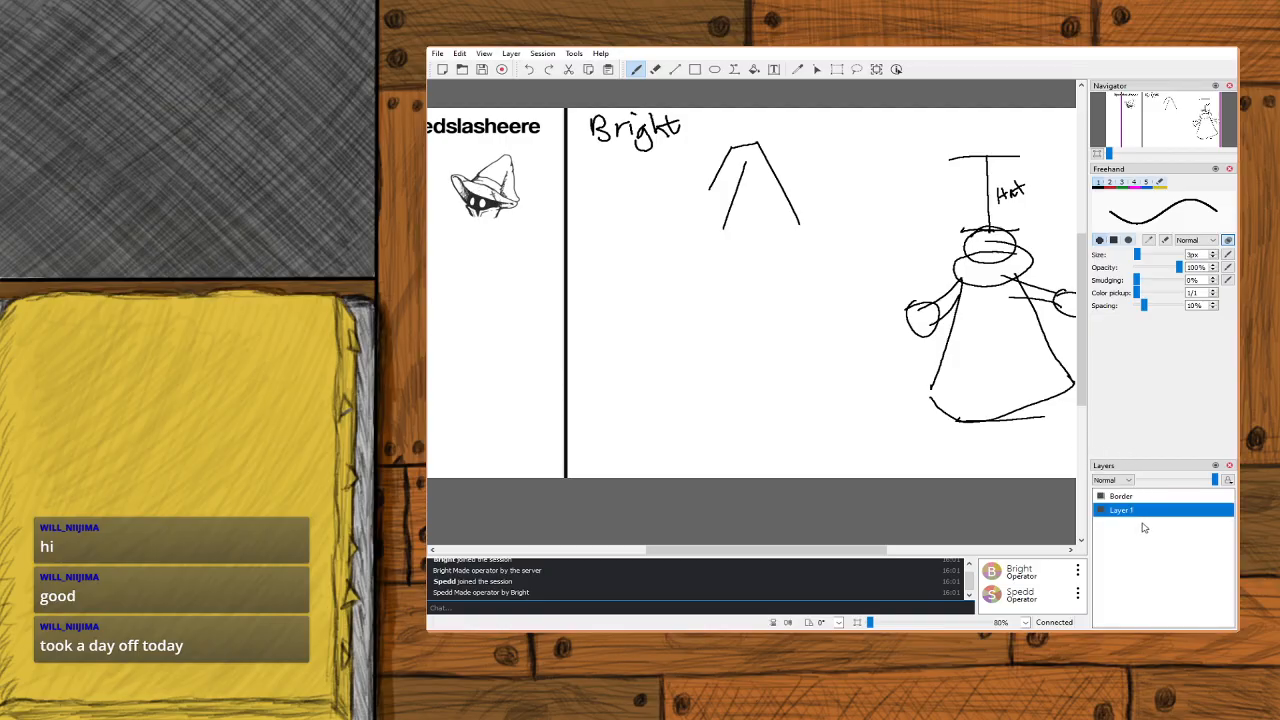
pyautogui.hotkey('ctrl', 'shift', 'n')
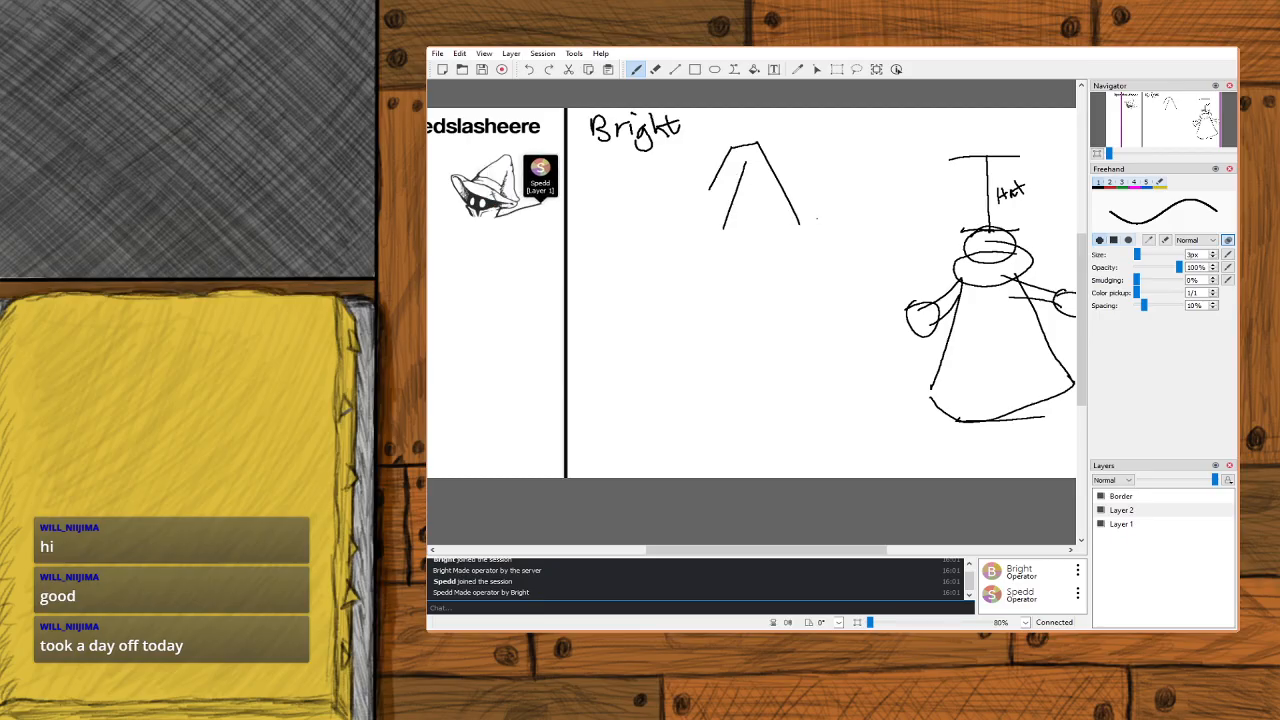
# Try an oval brim around the base of the hat cone on Layer 2 and undo it.
pyautogui.moveTo(800, 210)
pyautogui.mouseDown()
pyautogui.moveTo(835, 236)
pyautogui.moveTo(831, 260)
pyautogui.moveTo(780, 274)
pyautogui.moveTo(701, 278)
pyautogui.moveTo(669, 242)
pyautogui.moveTo(698, 209)
pyautogui.moveTo(812, 214)
pyautogui.mouseUp()
pyautogui.hotkey('ctrl', 'z')
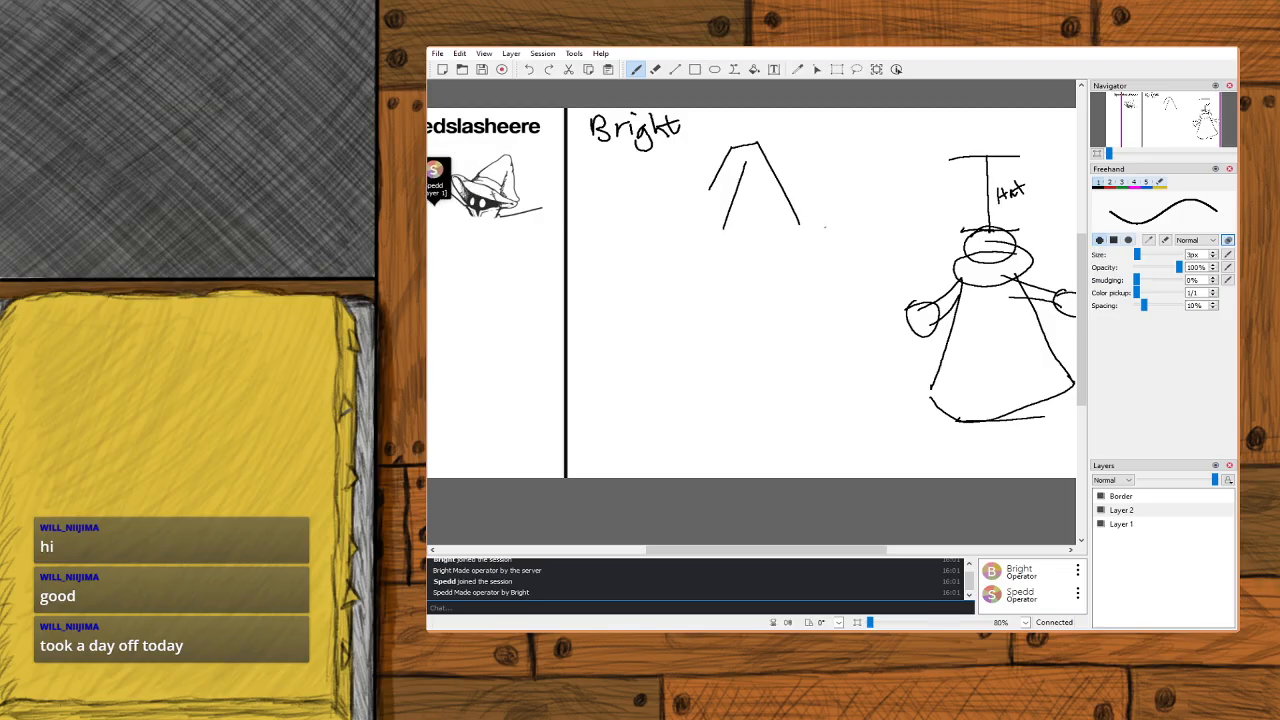
pyautogui.moveTo(842, 236)
pyautogui.mouseDown()
pyautogui.moveTo(728, 212)
pyautogui.moveTo(692, 223)
pyautogui.moveTo(684, 243)
pyautogui.moveTo(705, 264)
pyautogui.moveTo(756, 270)
pyautogui.moveTo(842, 232)
pyautogui.mouseUp()
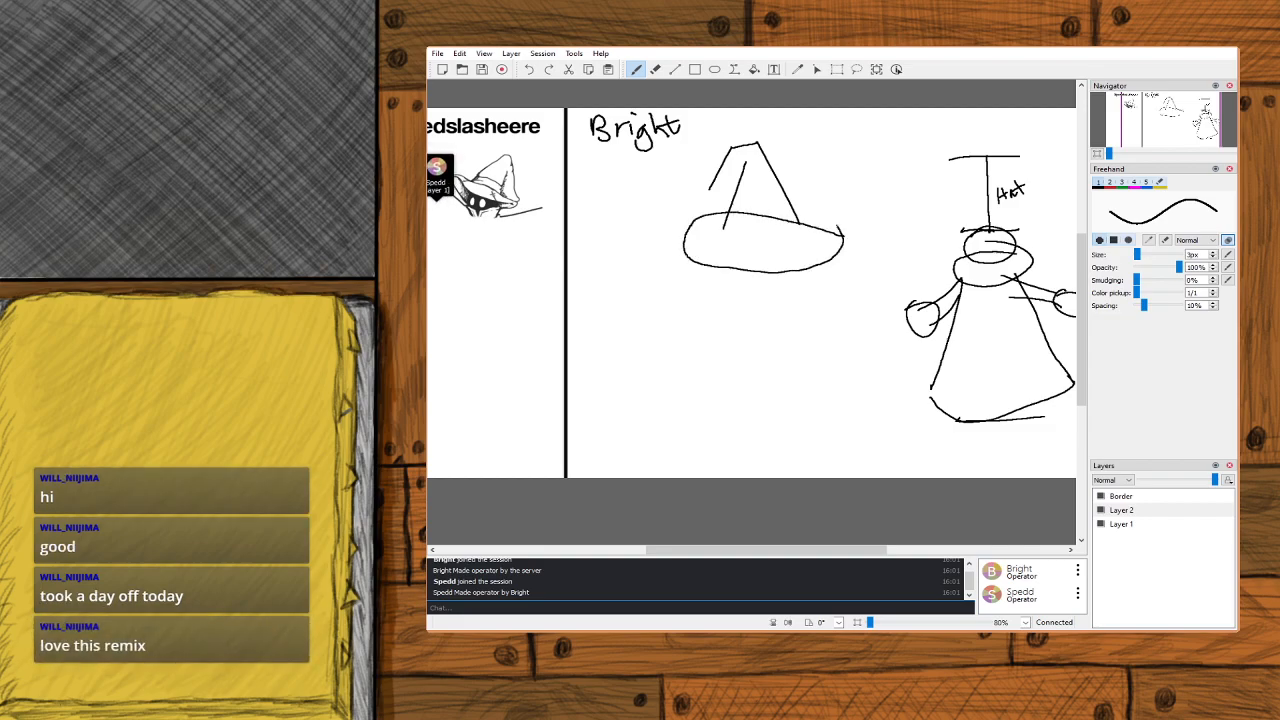
pyautogui.hotkey('ctrl', 'z')
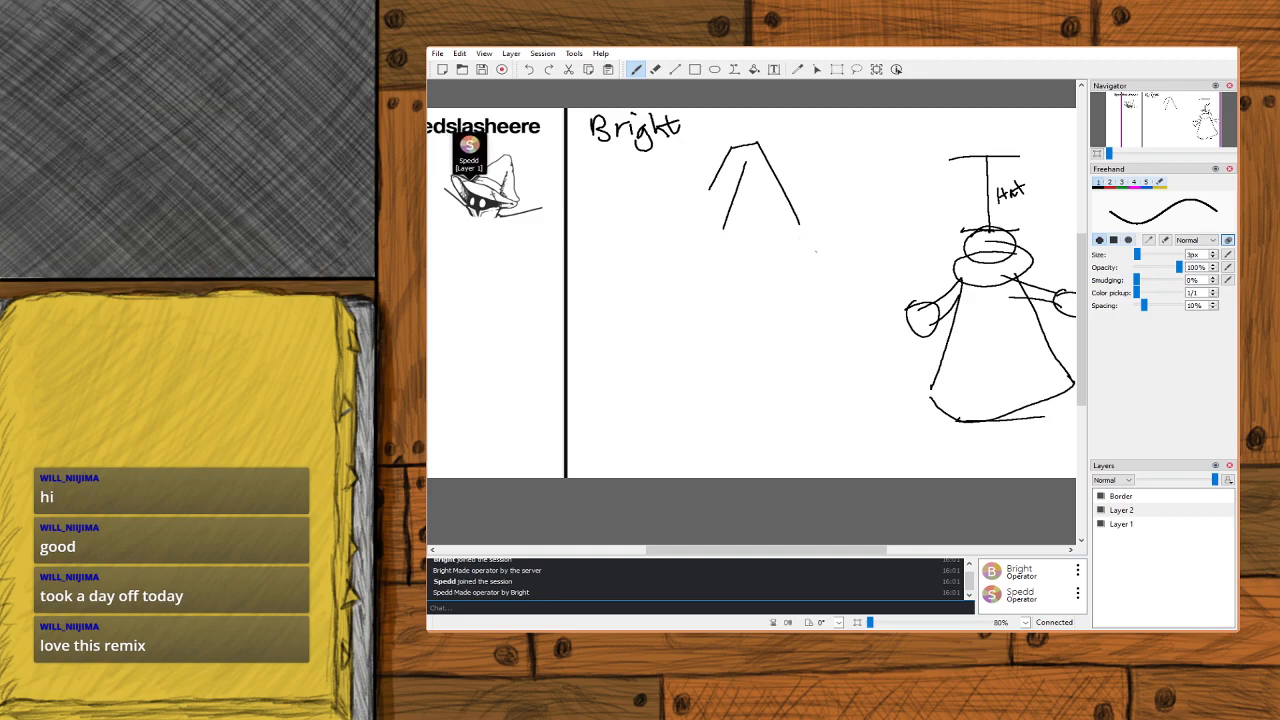
# Try a wavy brim below the hat cone with an upturned left end and undo all of its strokes.
pyautogui.moveTo(792, 240); pyautogui.dragTo(827, 273)
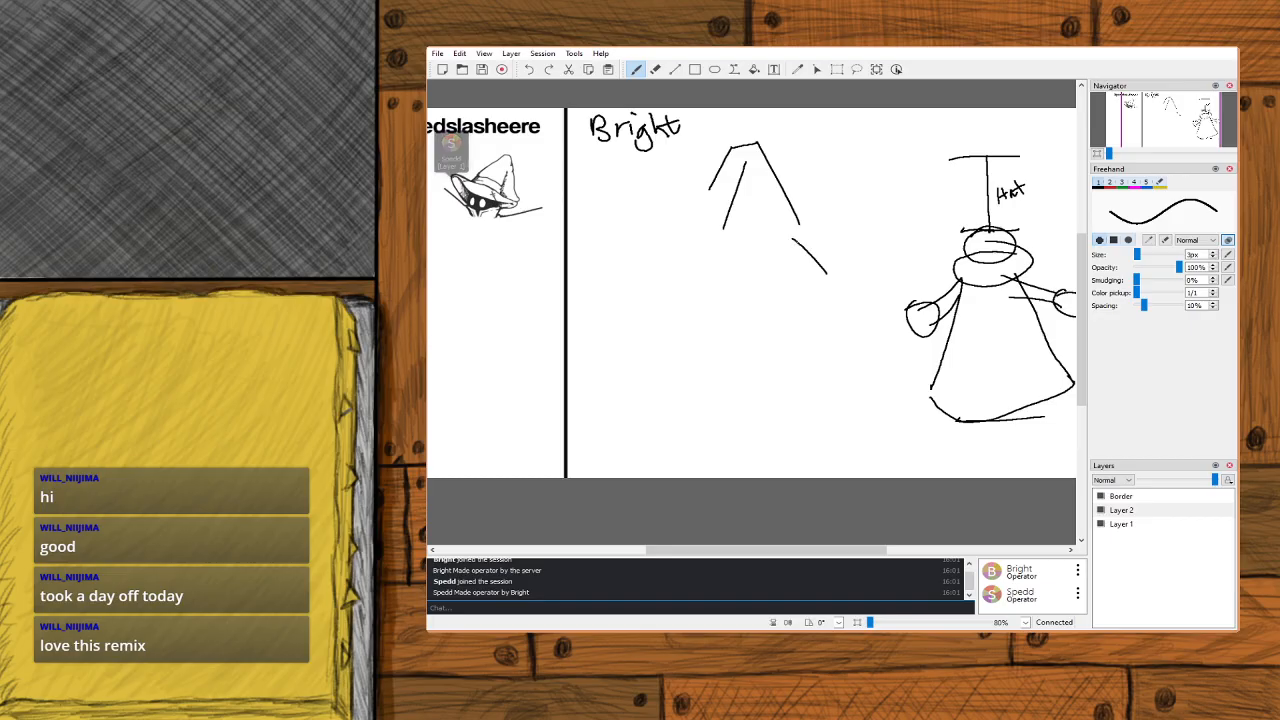
pyautogui.moveTo(734, 270); pyautogui.dragTo(790, 239)
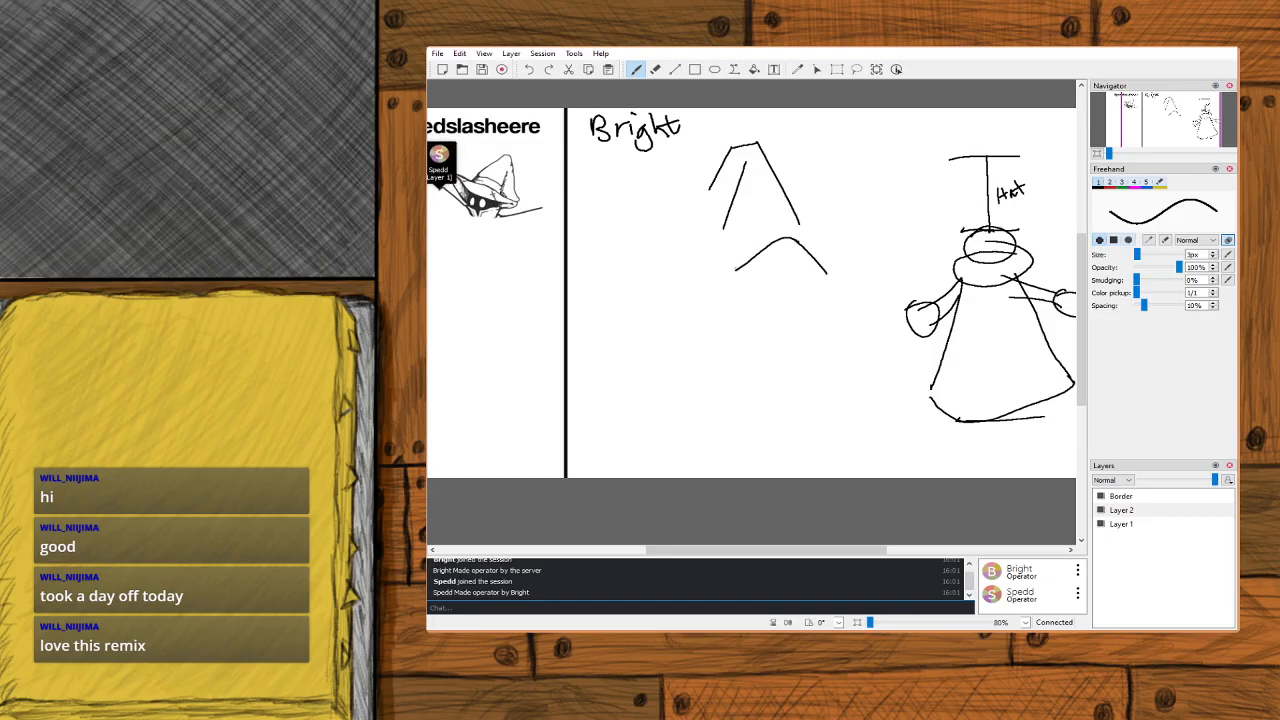
pyautogui.moveTo(737, 268)
pyautogui.mouseDown()
pyautogui.moveTo(679, 255)
pyautogui.moveTo(706, 268)
pyautogui.mouseUp()
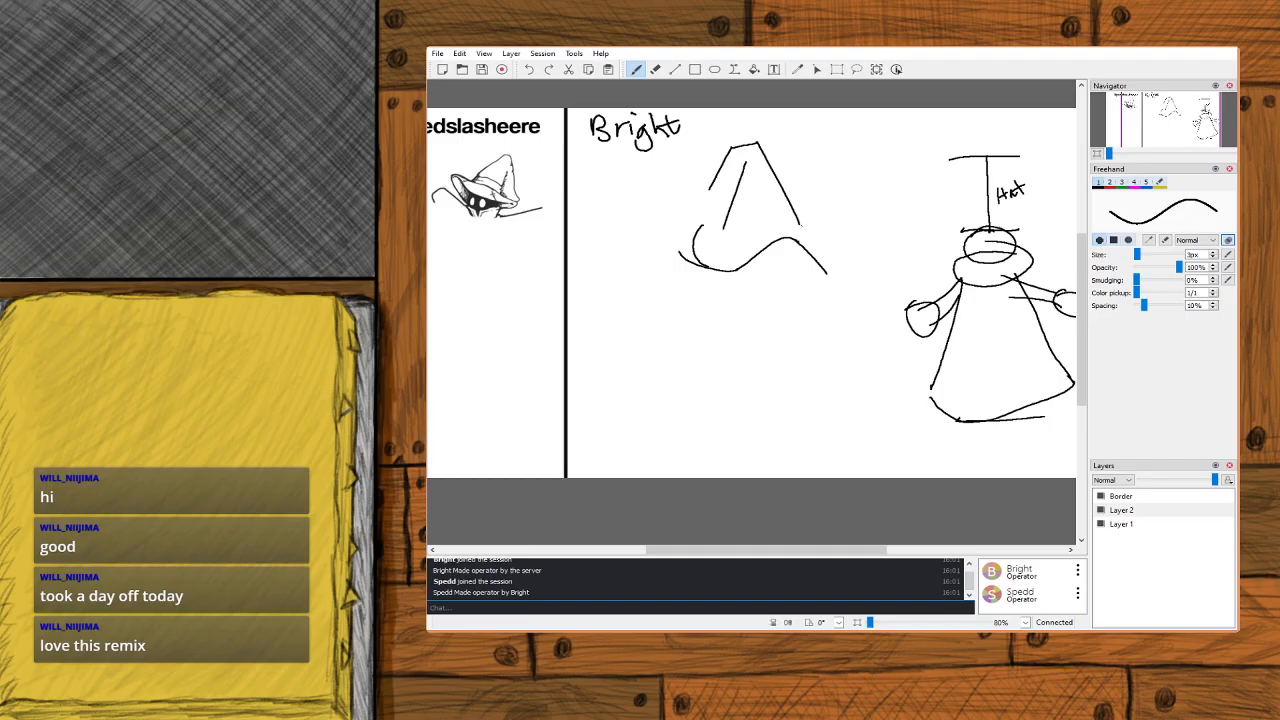
pyautogui.moveTo(798, 224); pyautogui.dragTo(824, 272)
pyautogui.hotkey('ctrl', 'z')
pyautogui.hotkey('ctrl', 'z')
pyautogui.hotkey('ctrl', 'z')
pyautogui.hotkey('ctrl', 'z')
pyautogui.hotkey('ctrl', 'z')
# Sketch an arched brim edge under the hat cone, and undo the rounded left side and the right connecting line.
pyautogui.moveTo(794, 235); pyautogui.dragTo(822, 280)
pyautogui.moveTo(794, 233)
pyautogui.mouseDown()
pyautogui.moveTo(739, 284)
pyautogui.moveTo(692, 268)
pyautogui.moveTo(705, 234)
pyautogui.mouseUp()
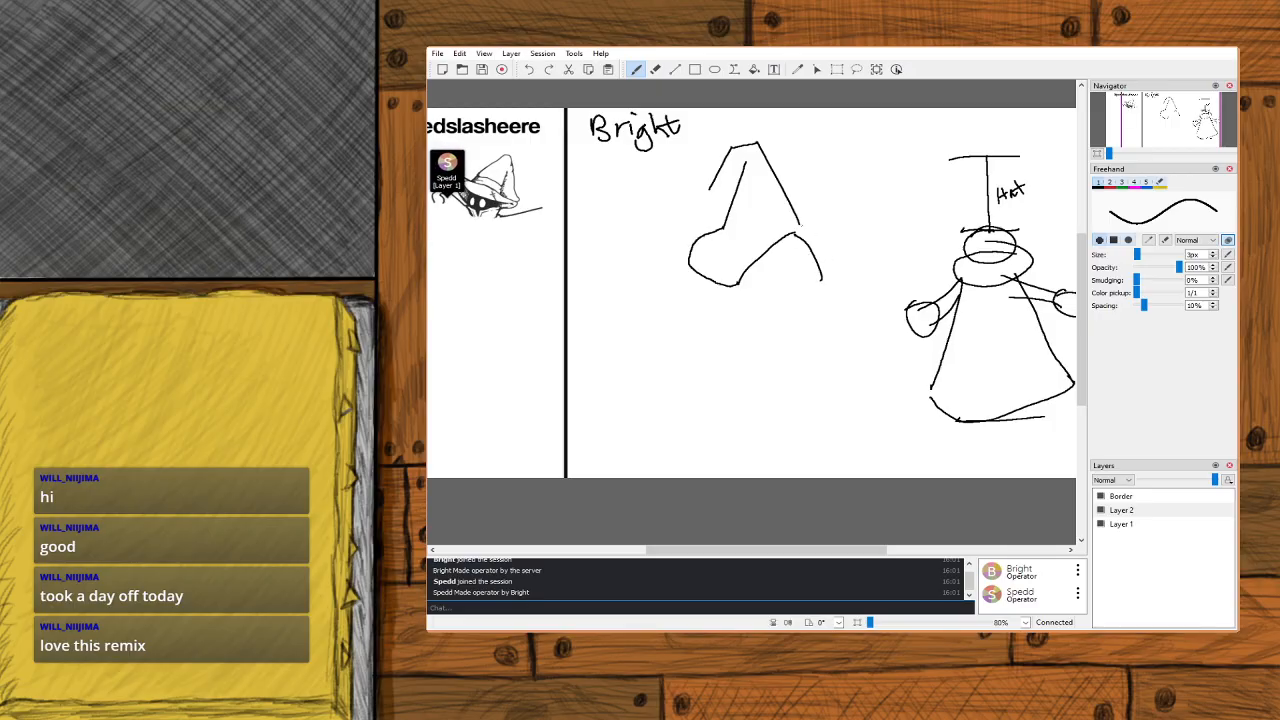
pyautogui.moveTo(801, 224); pyautogui.dragTo(822, 277)
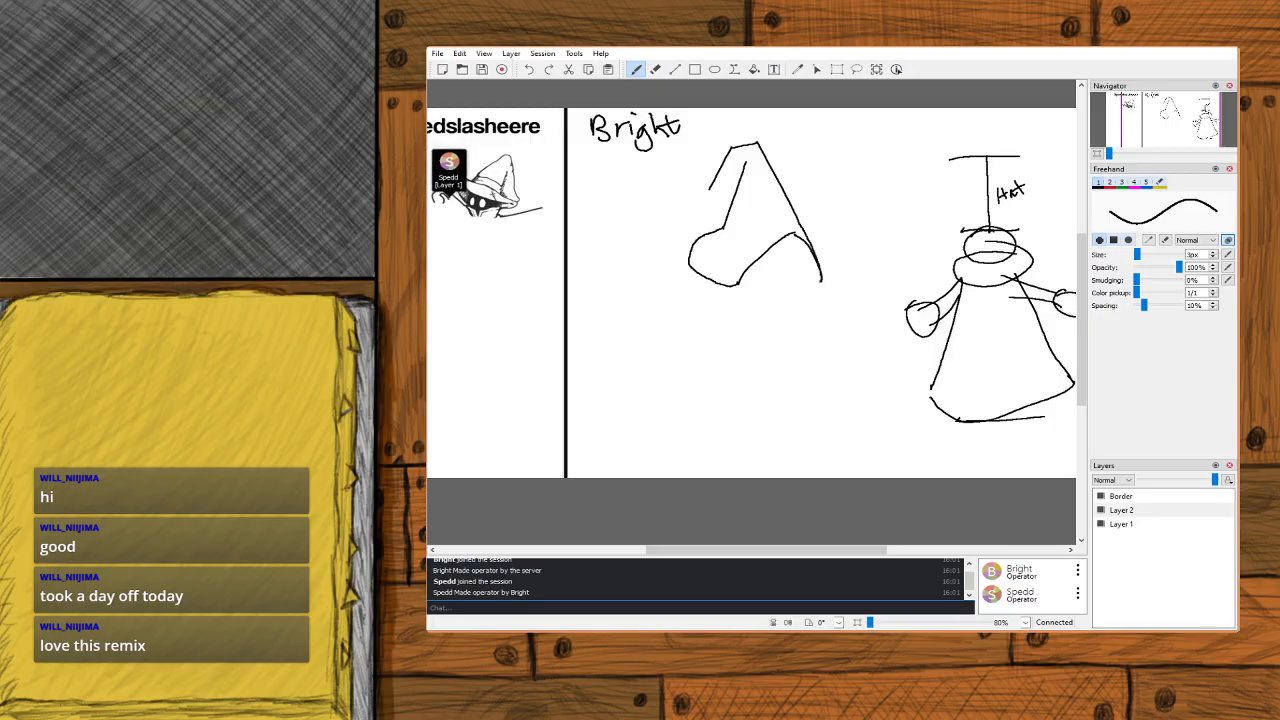
pyautogui.hotkey('ctrl', 'z')
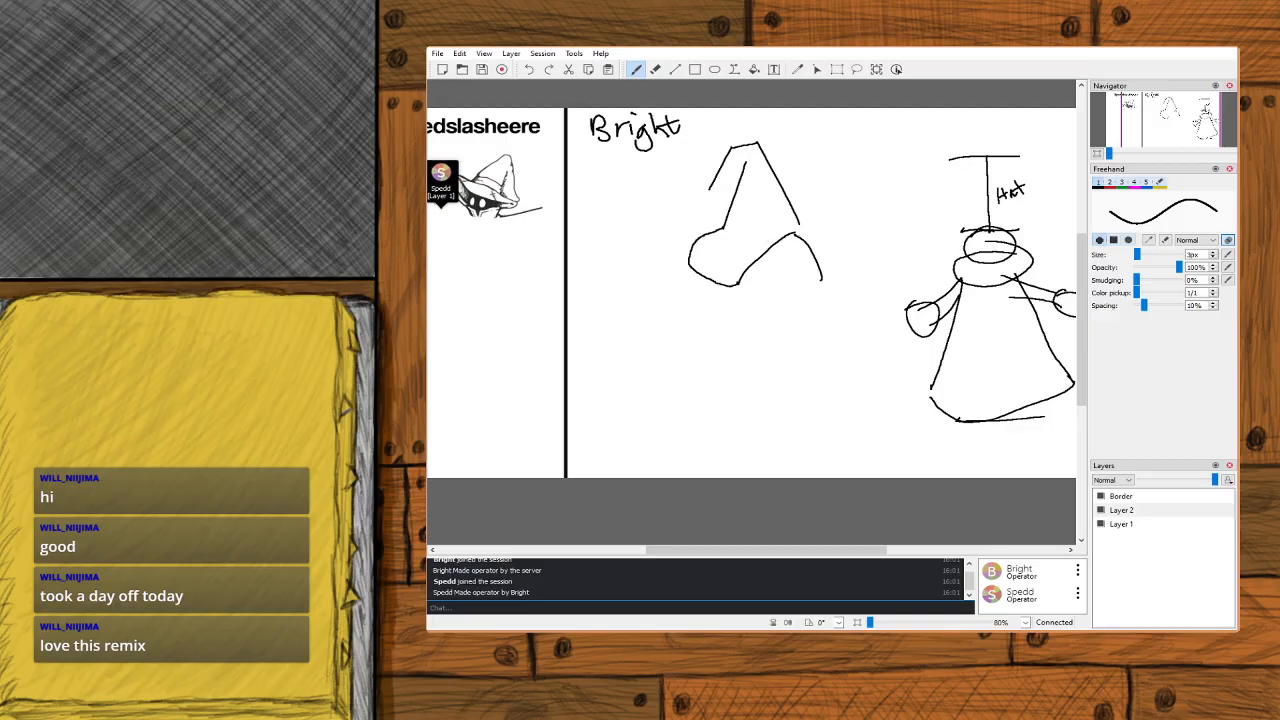
pyautogui.hotkey('ctrl', 'z')
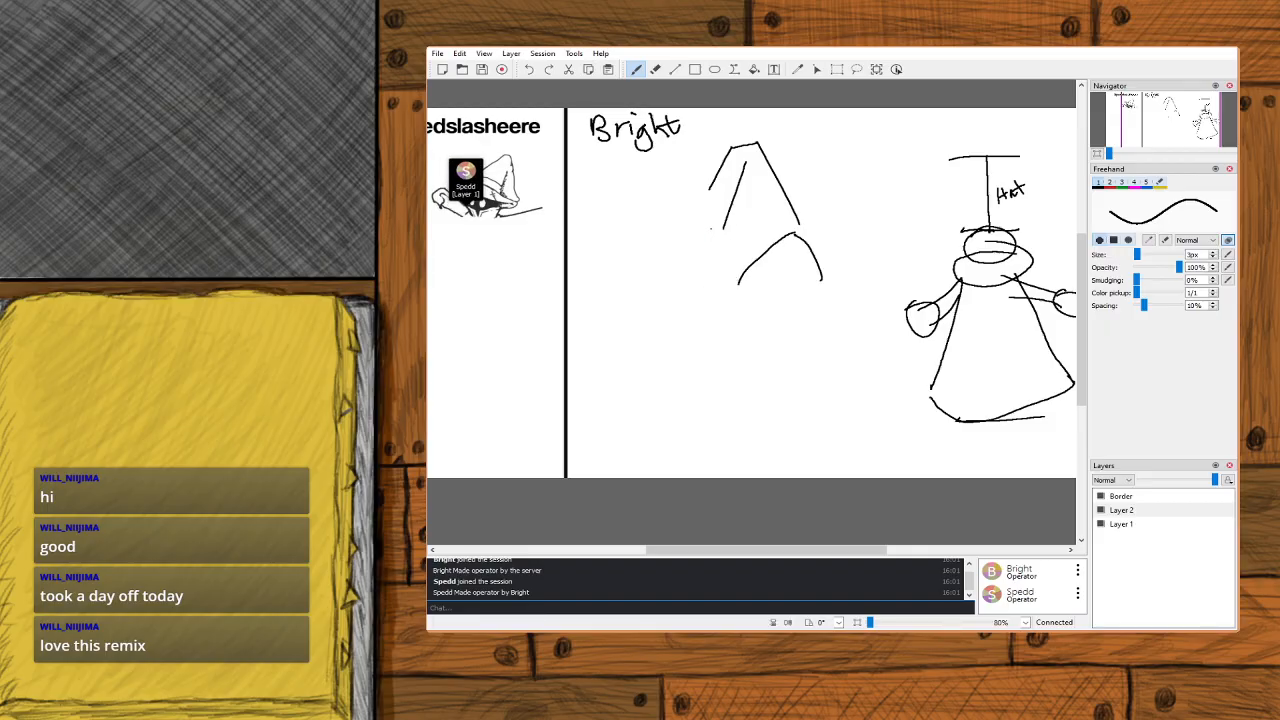
# Try curved outer brim edges joining the hat cone to both ends of the arch, and undo them.
pyautogui.moveTo(697, 231)
pyautogui.mouseDown()
pyautogui.moveTo(699, 258)
pyautogui.moveTo(724, 281)
pyautogui.mouseUp()
pyautogui.hotkey('ctrl', 'z')
pyautogui.moveTo(827, 262); pyautogui.dragTo(808, 221)
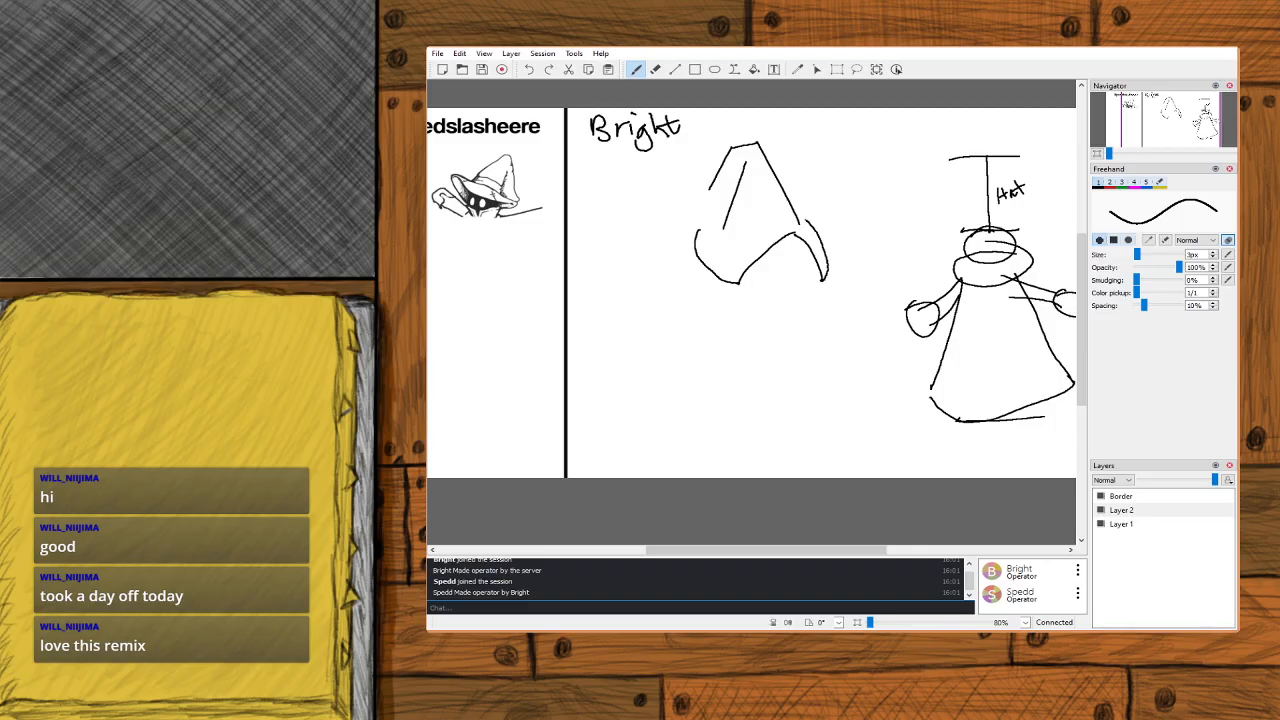
pyautogui.hotkey('ctrl', 'z')
pyautogui.moveTo(709, 222); pyautogui.dragTo(726, 217)
pyautogui.moveTo(823, 279)
pyautogui.mouseDown()
pyautogui.moveTo(781, 262)
pyautogui.moveTo(745, 278)
pyautogui.mouseUp()
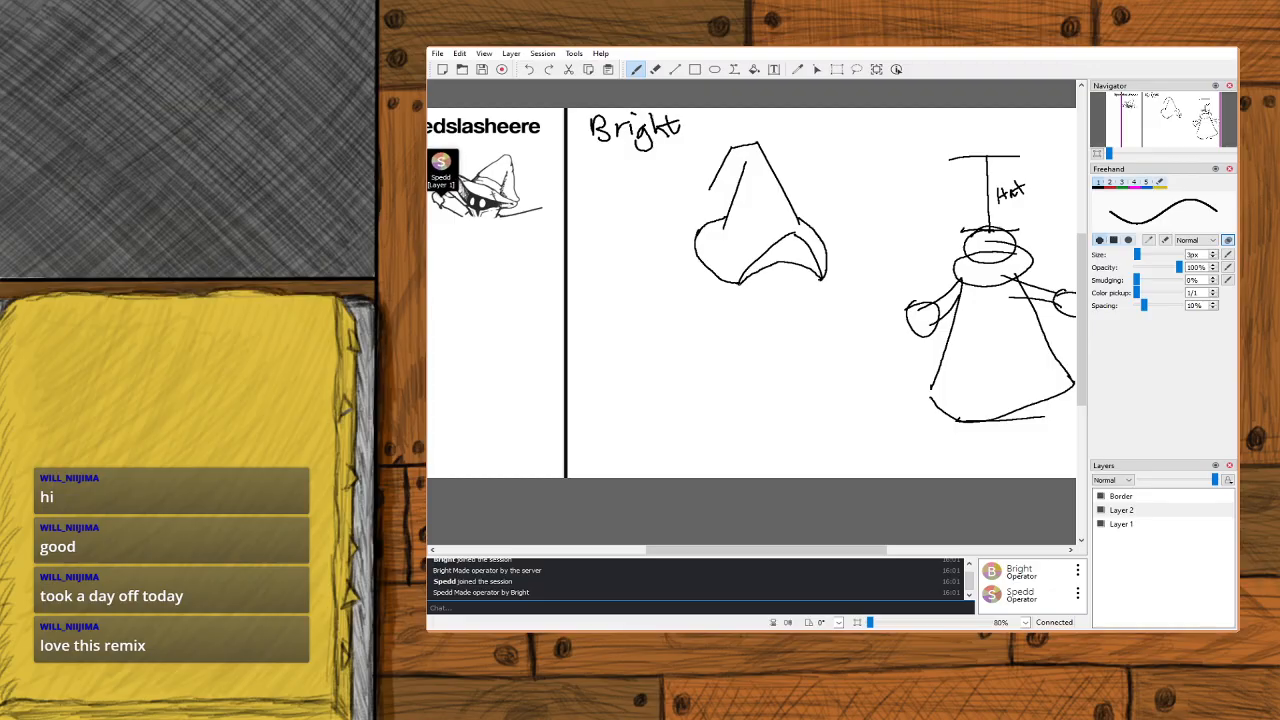
pyautogui.hotkey('ctrl', 'z')
pyautogui.hotkey('ctrl', 'z')
pyautogui.hotkey('ctrl', 'z')
pyautogui.hotkey('ctrl', 'z')
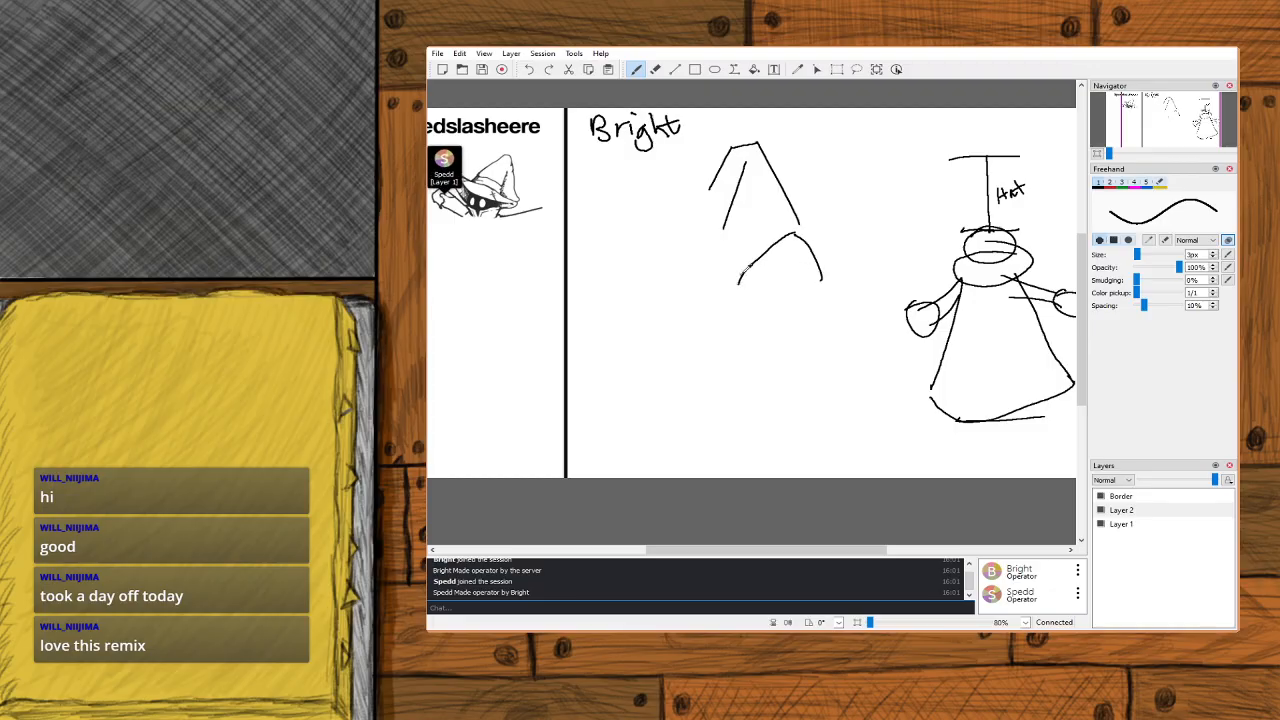
# Erase the arched brim line below the hat cone and return to the freehand brush.
pyautogui.press('e')
pyautogui.moveTo(792, 240)
pyautogui.mouseDown()
pyautogui.moveTo(824, 280)
pyautogui.moveTo(786, 237)
pyautogui.moveTo(742, 278)
pyautogui.mouseUp()
pyautogui.click(636, 69)
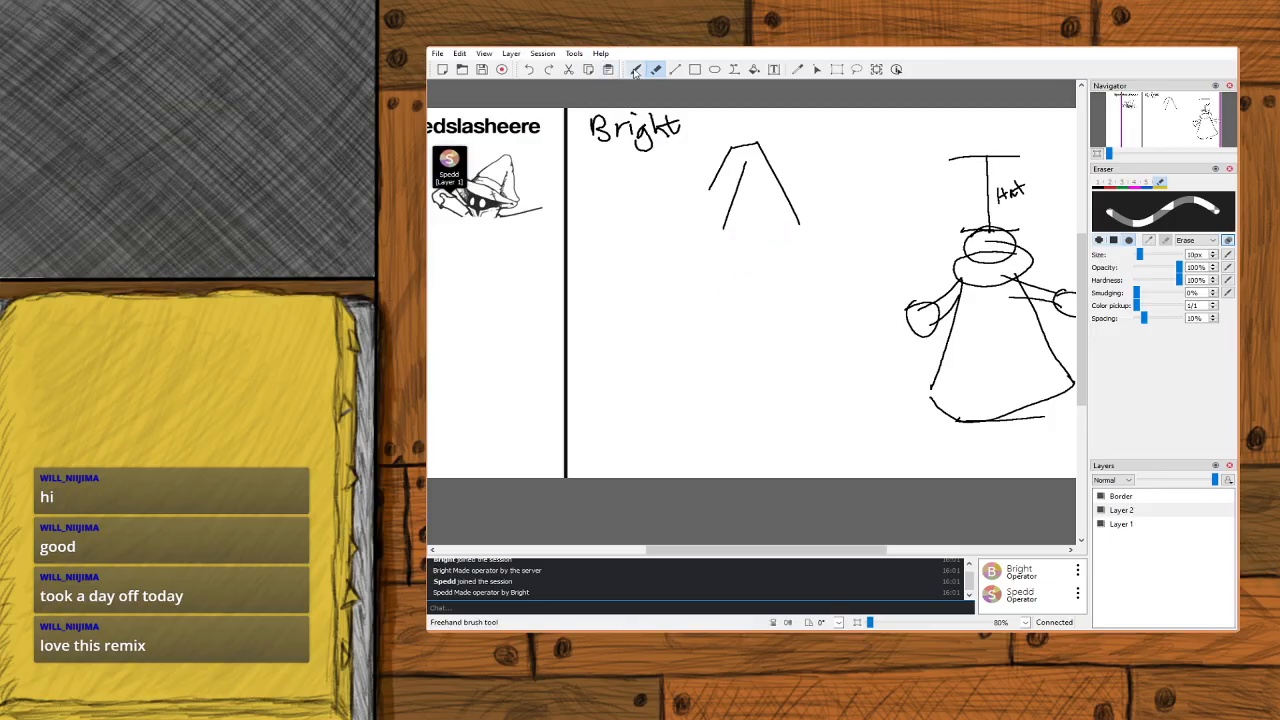
# Try a flat wavy brim line and a shallow arch beneath the hat cone, undoing the first and erasing the second.
pyautogui.moveTo(808, 250)
pyautogui.mouseDown()
pyautogui.moveTo(774, 241)
pyautogui.moveTo(704, 256)
pyautogui.mouseUp()
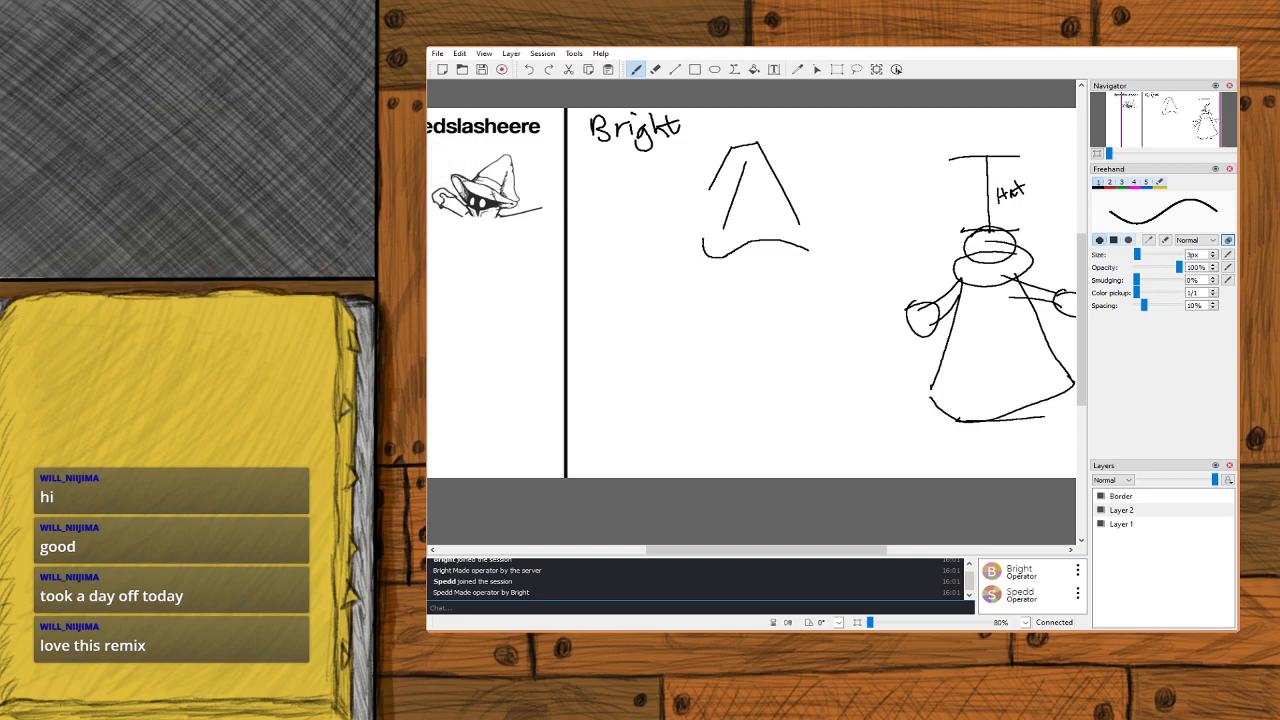
pyautogui.hotkey('ctrl', 'z')
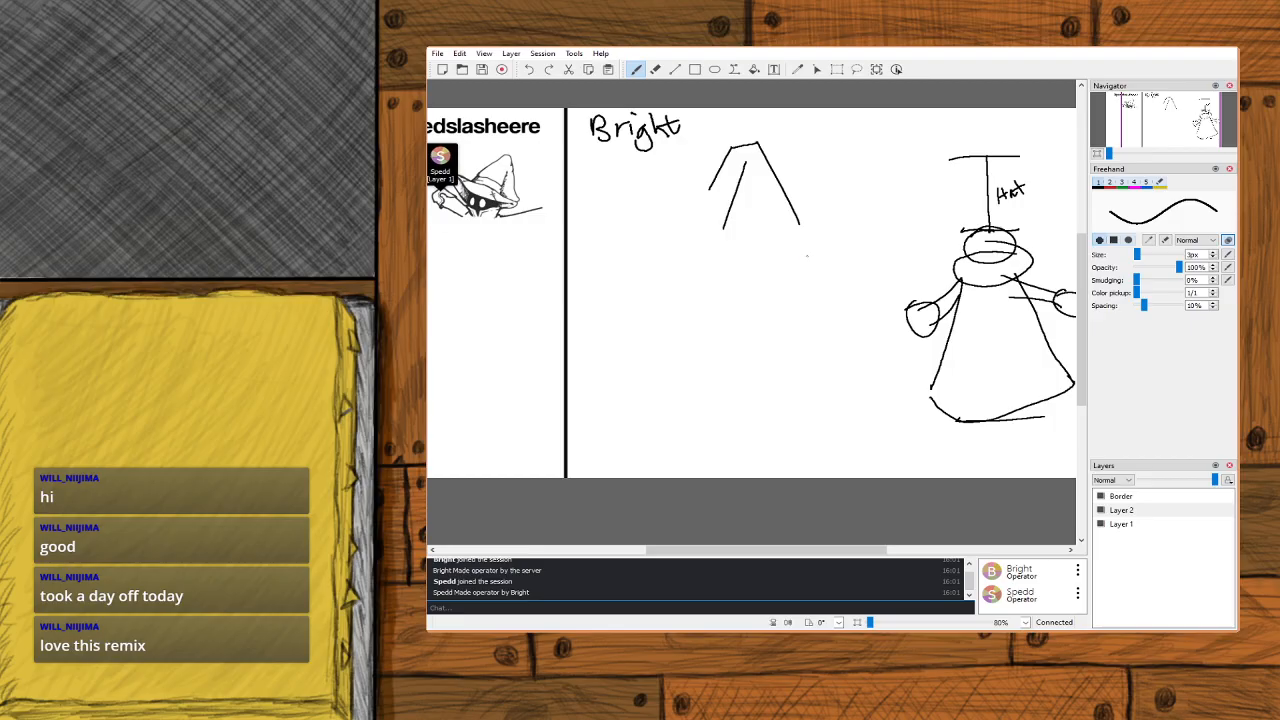
pyautogui.moveTo(816, 254); pyautogui.dragTo(725, 252)
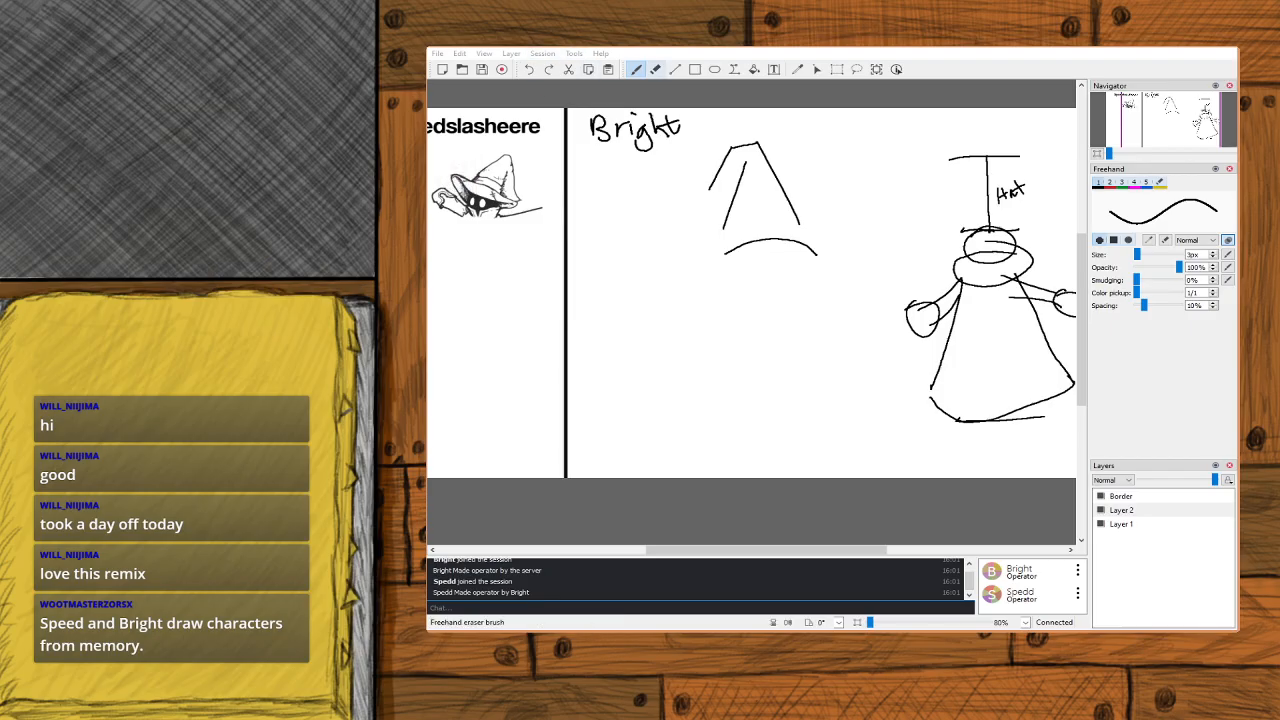
pyautogui.click(655, 69)
pyautogui.moveTo(817, 253)
pyautogui.mouseDown()
pyautogui.moveTo(752, 240)
pyautogui.moveTo(722, 256)
pyautogui.mouseUp()
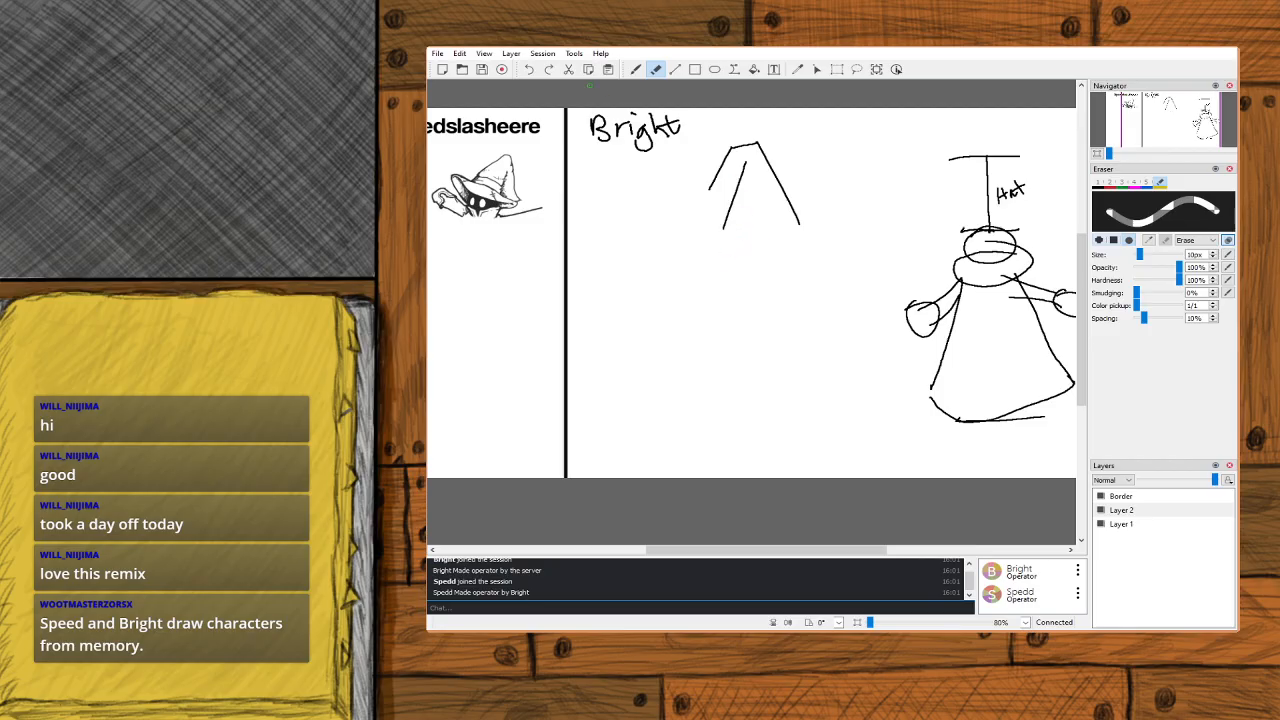
pyautogui.click(636, 69)
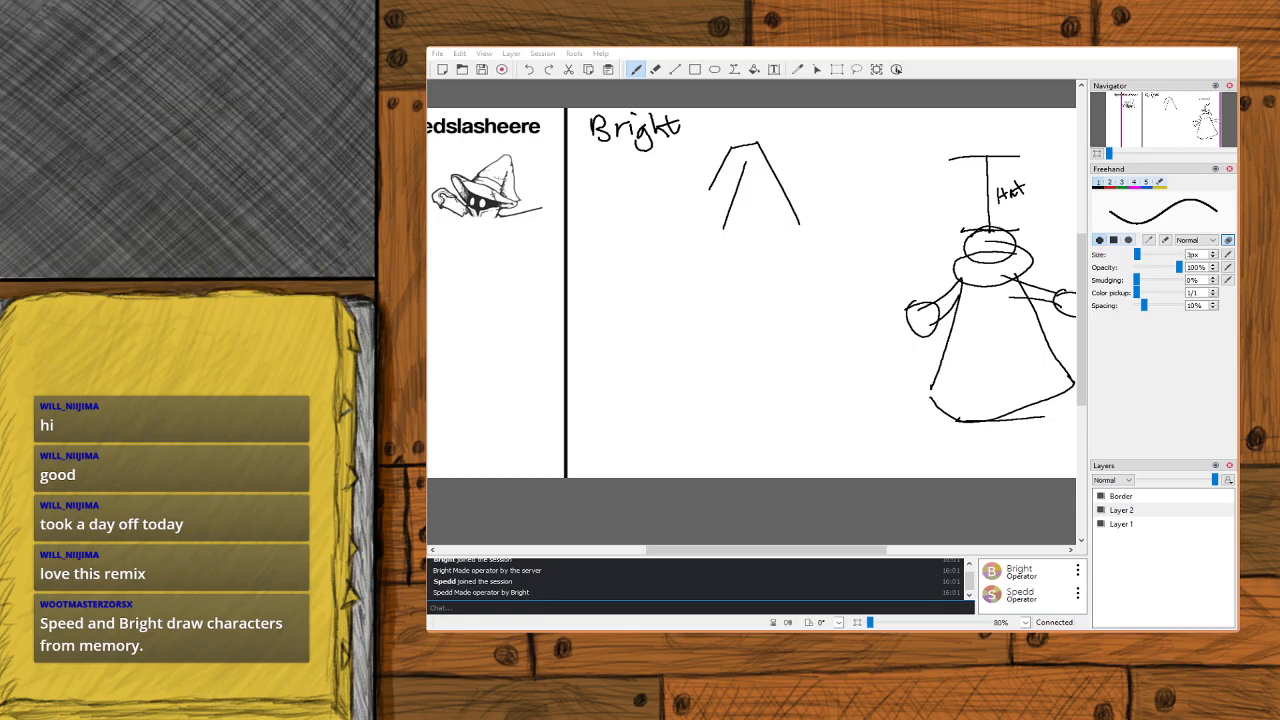
# Try another curved brim stroke beneath the hat cone and undo it.
pyautogui.click(713, 51)
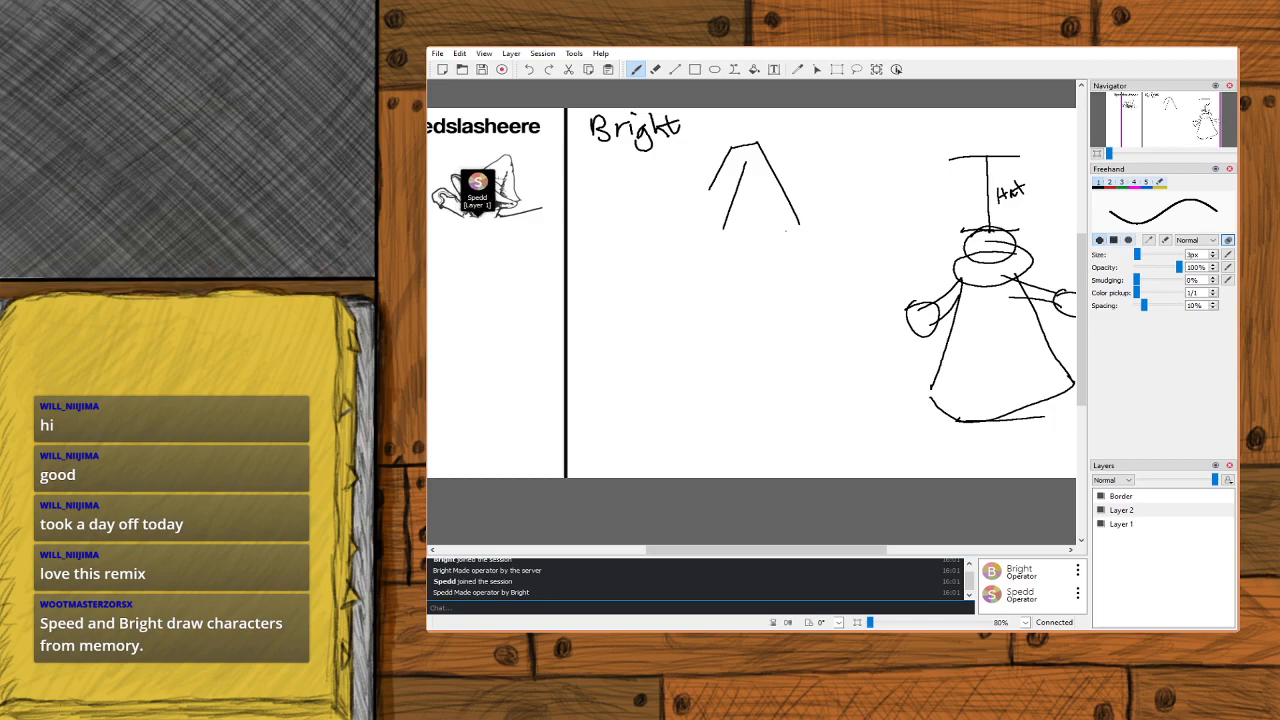
pyautogui.moveTo(820, 249)
pyautogui.mouseDown()
pyautogui.moveTo(748, 247)
pyautogui.moveTo(724, 264)
pyautogui.mouseUp()
pyautogui.hotkey('ctrl', 'z')
pyautogui.hotkey('ctrl', 'z')
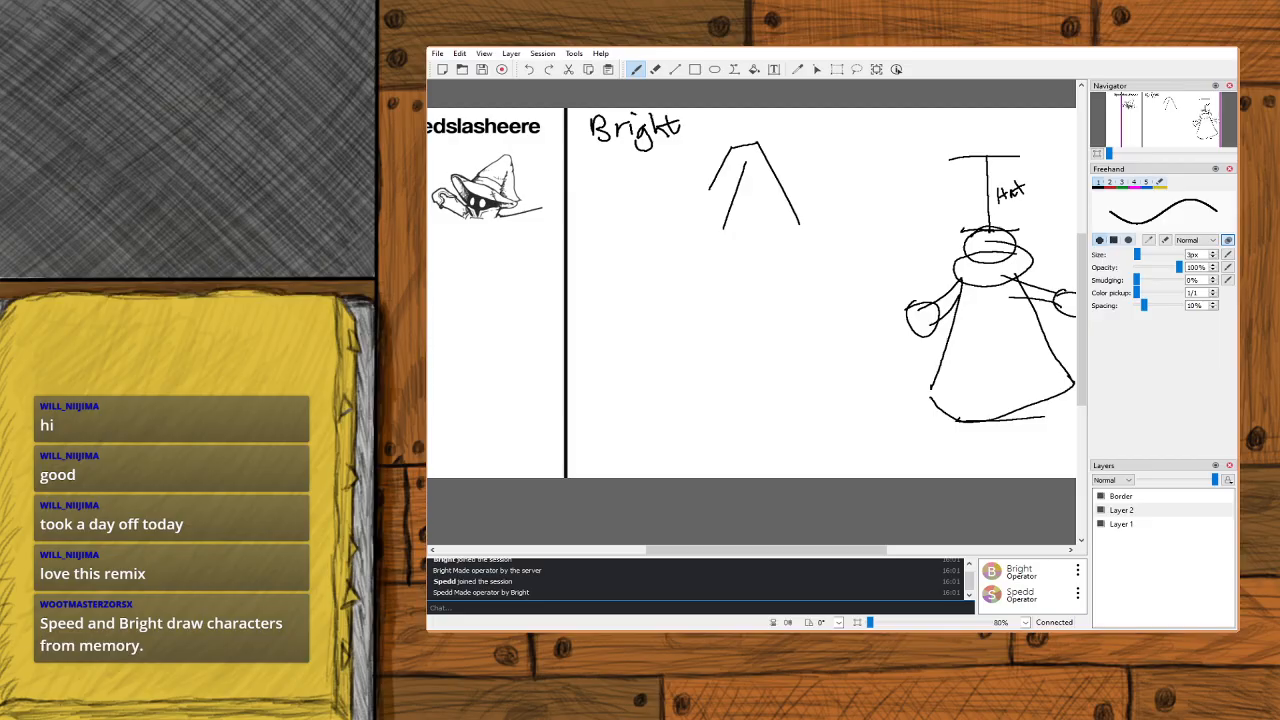
# Doodle a round creature below the hat with round eyes, a nose, a fanged mouth and small pointed, shaded feet.
pyautogui.moveTo(724, 303)
pyautogui.mouseDown()
pyautogui.moveTo(735, 303)
pyautogui.moveTo(665, 312)
pyautogui.mouseUp()
pyautogui.moveTo(686, 381); pyautogui.dragTo(698, 380)
pyautogui.moveTo(773, 370); pyautogui.dragTo(758, 401)
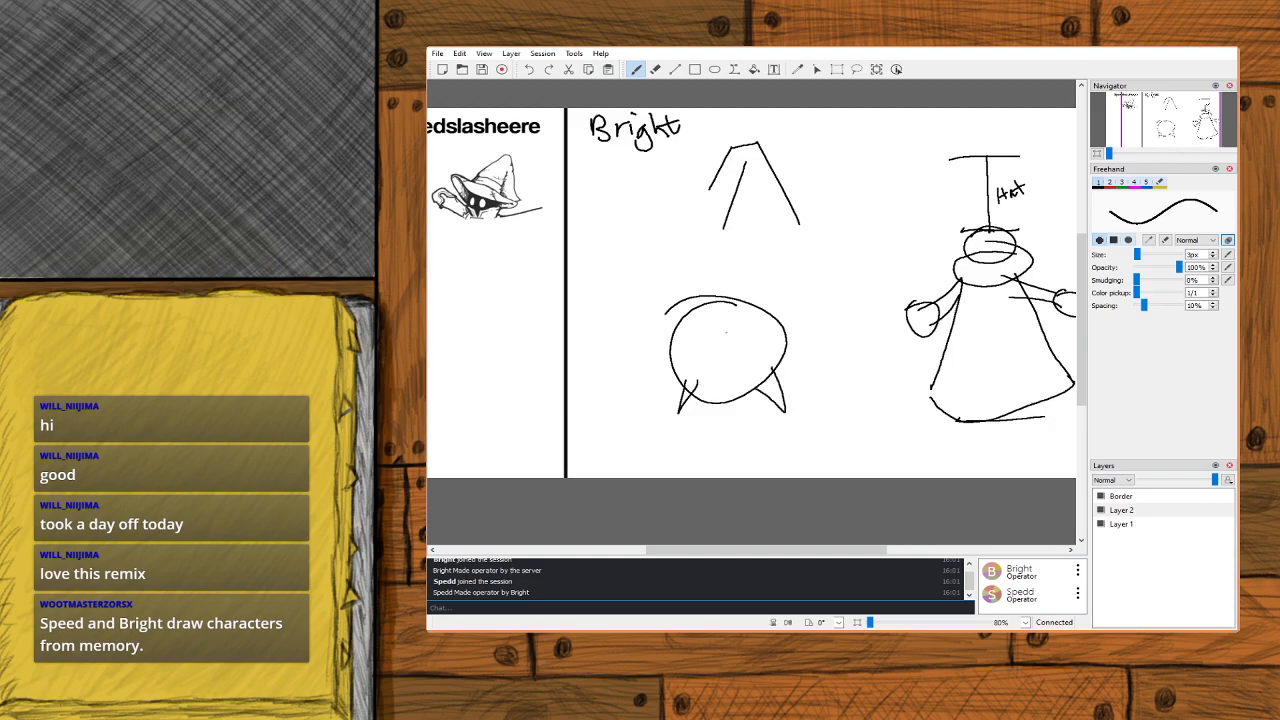
pyautogui.moveTo(714, 351)
pyautogui.mouseDown()
pyautogui.moveTo(760, 346)
pyautogui.moveTo(738, 331)
pyautogui.moveTo(725, 350)
pyautogui.moveTo(748, 351)
pyautogui.moveTo(712, 317)
pyautogui.moveTo(758, 311)
pyautogui.mouseUp()
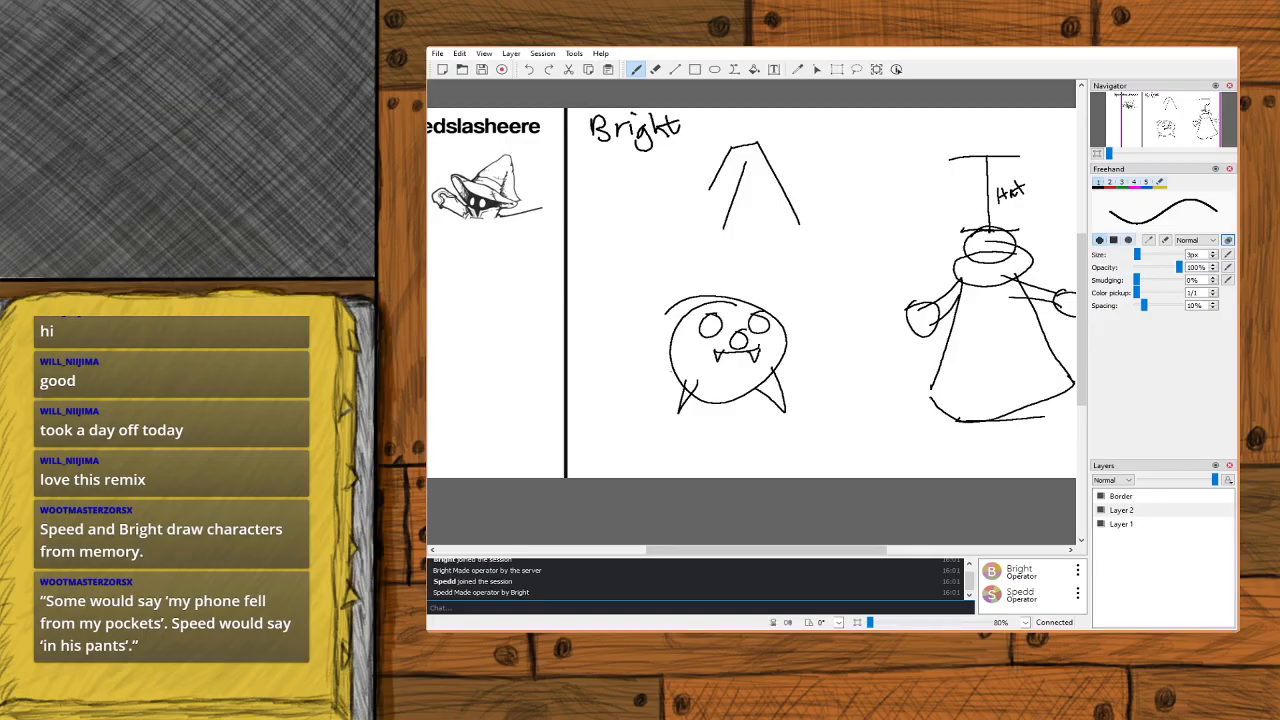
pyautogui.moveTo(671, 365)
pyautogui.mouseDown()
pyautogui.moveTo(658, 387)
pyautogui.moveTo(682, 379)
pyautogui.mouseUp()
pyautogui.moveTo(678, 386)
pyautogui.mouseDown()
pyautogui.moveTo(704, 388)
pyautogui.moveTo(680, 384)
pyautogui.mouseUp()
pyautogui.moveTo(778, 384)
pyautogui.mouseDown()
pyautogui.moveTo(751, 393)
pyautogui.moveTo(767, 398)
pyautogui.moveTo(777, 378)
pyautogui.mouseUp()
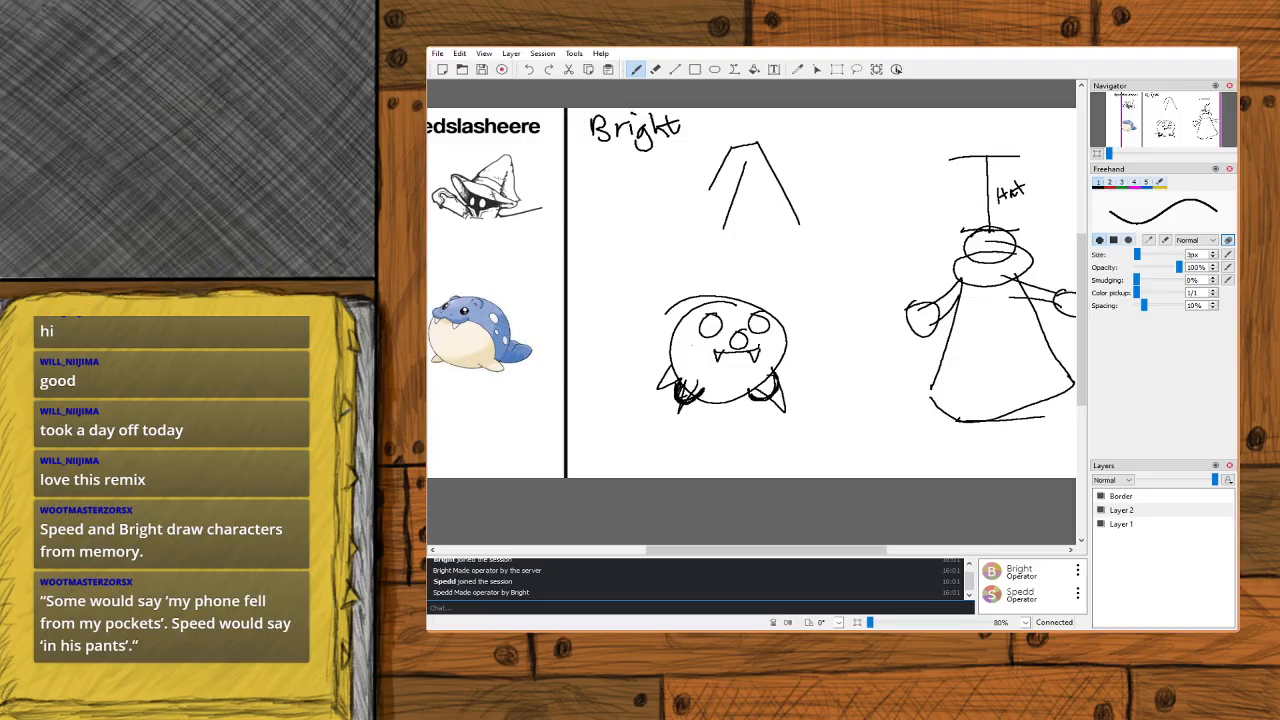
# Erase the whole round creature doodle below the hat and return to the freehand brush.
pyautogui.click(655, 69)
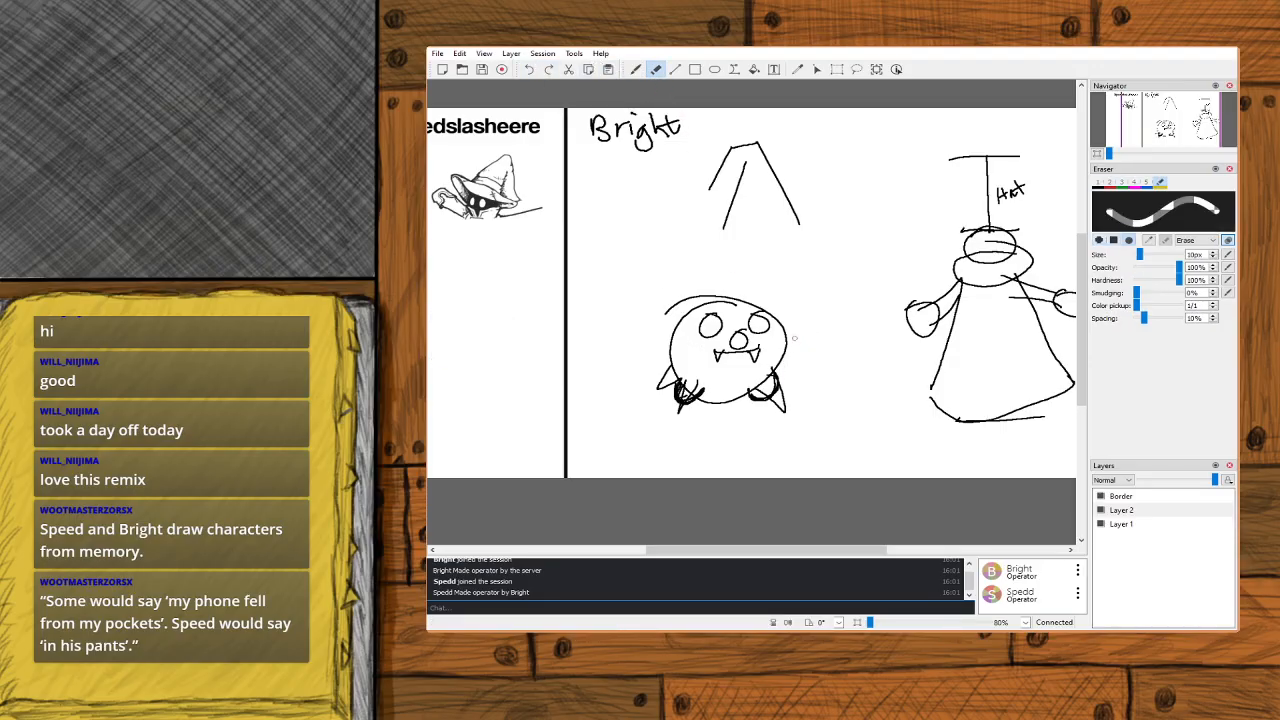
pyautogui.moveTo(765, 308)
pyautogui.mouseDown()
pyautogui.moveTo(718, 289)
pyautogui.moveTo(744, 325)
pyautogui.moveTo(688, 287)
pyautogui.moveTo(707, 323)
pyautogui.moveTo(662, 284)
pyautogui.moveTo(695, 343)
pyautogui.moveTo(674, 325)
pyautogui.moveTo(649, 375)
pyautogui.moveTo(682, 344)
pyautogui.moveTo(652, 394)
pyautogui.moveTo(666, 387)
pyautogui.moveTo(670, 400)
pyautogui.moveTo(701, 366)
pyautogui.moveTo(672, 410)
pyautogui.moveTo(710, 366)
pyautogui.moveTo(672, 420)
pyautogui.moveTo(721, 380)
pyautogui.moveTo(697, 414)
pyautogui.moveTo(794, 346)
pyautogui.moveTo(737, 415)
pyautogui.moveTo(790, 368)
pyautogui.moveTo(756, 411)
pyautogui.moveTo(800, 383)
pyautogui.moveTo(769, 420)
pyautogui.moveTo(804, 384)
pyautogui.moveTo(741, 398)
pyautogui.moveTo(773, 318)
pyautogui.mouseUp()
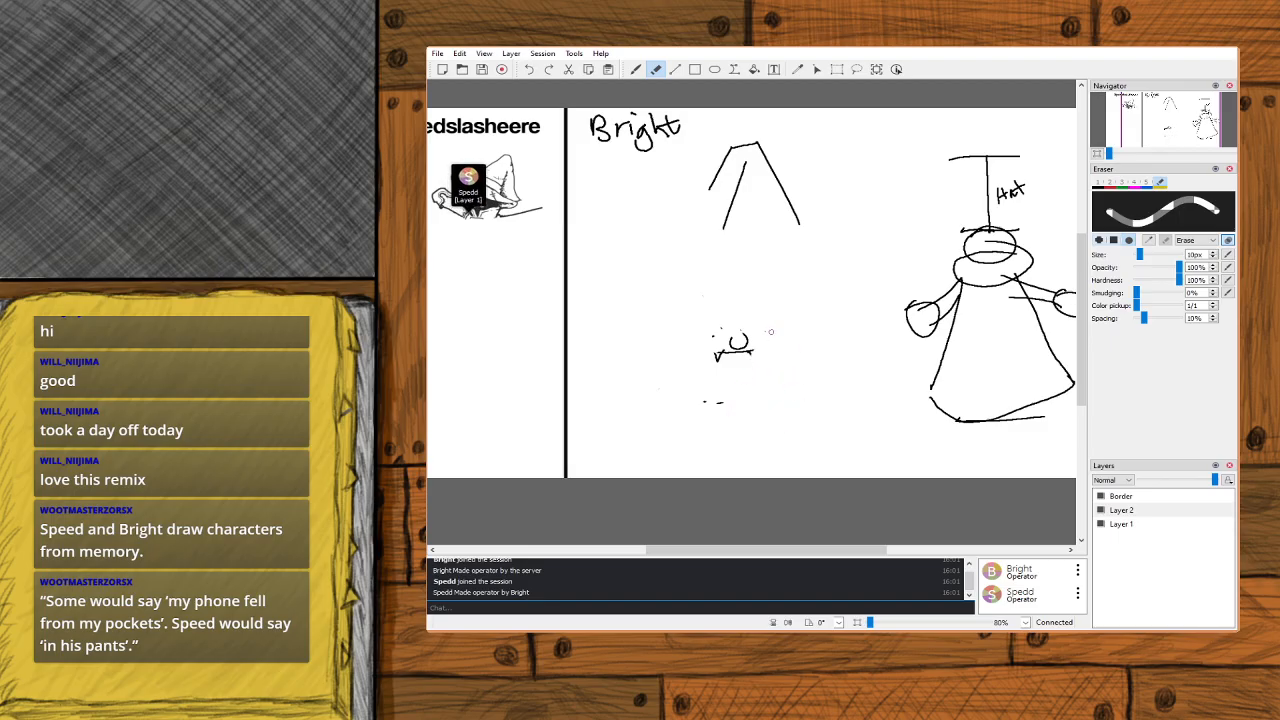
pyautogui.moveTo(745, 374)
pyautogui.mouseDown()
pyautogui.moveTo(758, 337)
pyautogui.moveTo(735, 394)
pyautogui.moveTo(747, 312)
pyautogui.moveTo(718, 397)
pyautogui.moveTo(722, 316)
pyautogui.moveTo(711, 370)
pyautogui.mouseUp()
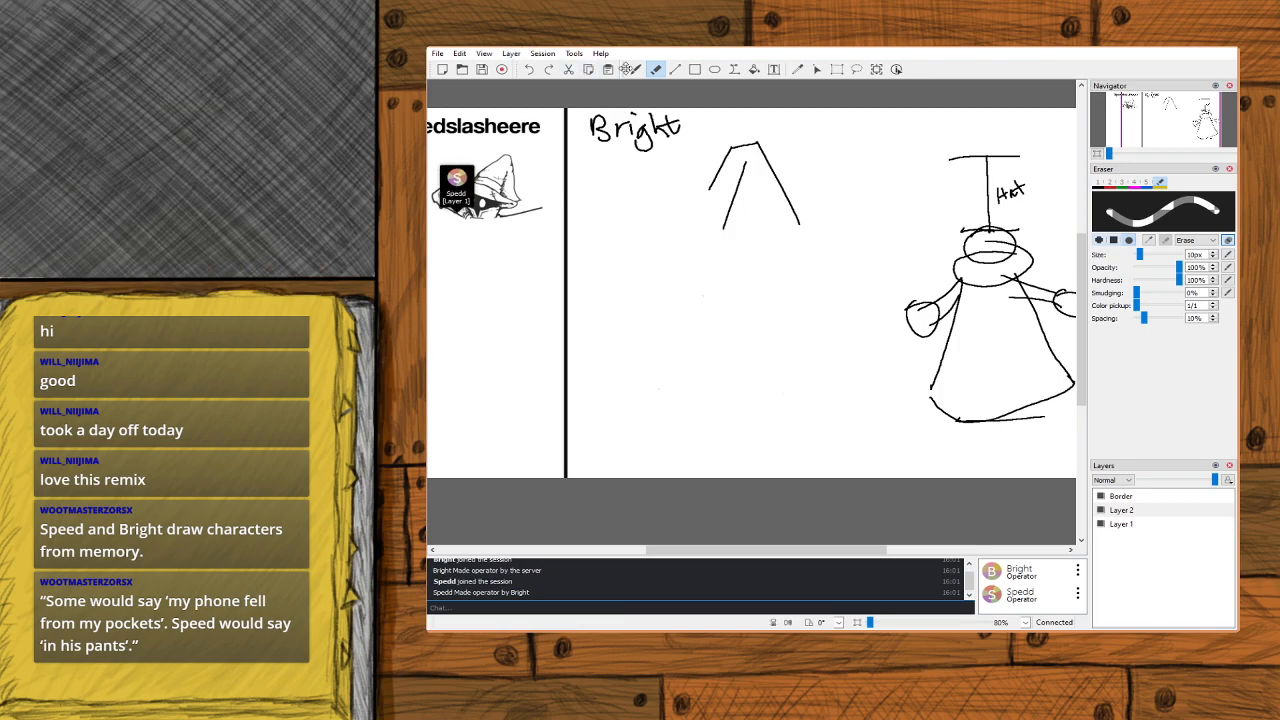
pyautogui.click(636, 69)
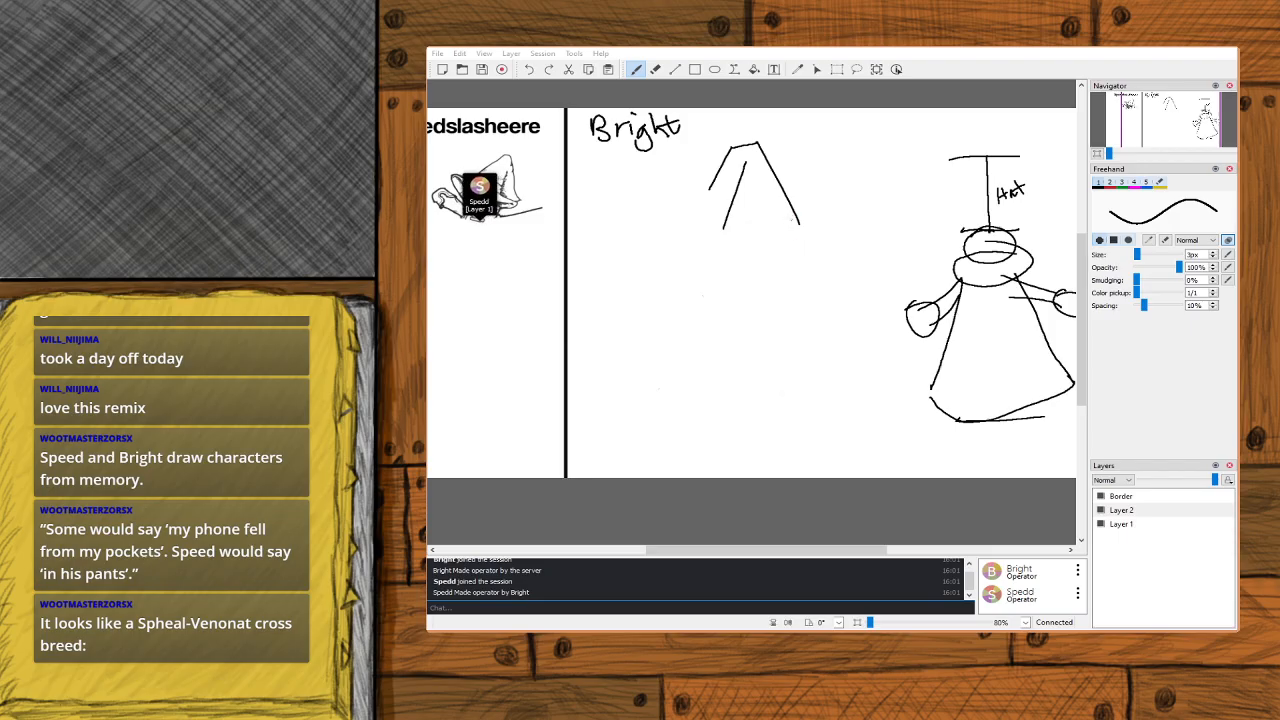
# Try a short stroke at the hat's base and a curved one on the partner's side, undoing the first and erasing the second.
pyautogui.moveTo(767, 228)
pyautogui.mouseDown()
pyautogui.moveTo(795, 211)
pyautogui.moveTo(763, 230)
pyautogui.mouseUp()
pyautogui.hotkey('ctrl', 'z')
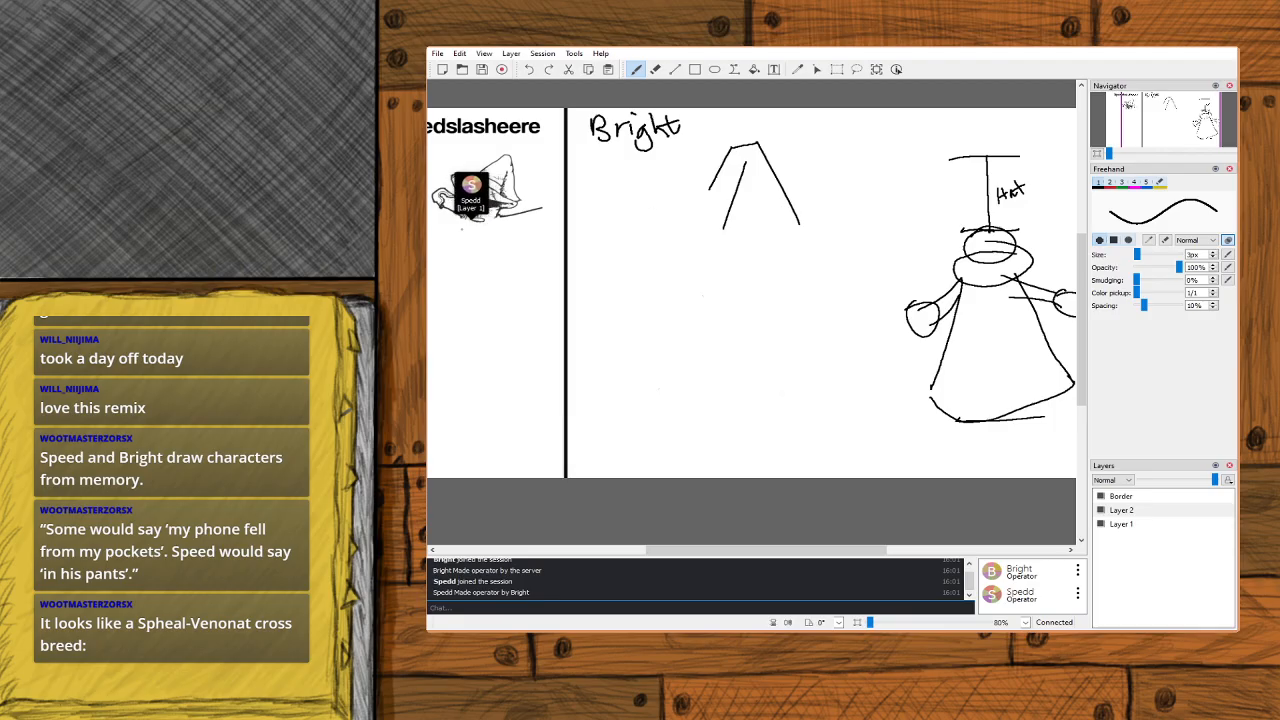
pyautogui.moveTo(527, 273)
pyautogui.mouseDown()
pyautogui.moveTo(499, 299)
pyautogui.moveTo(500, 327)
pyautogui.mouseUp()
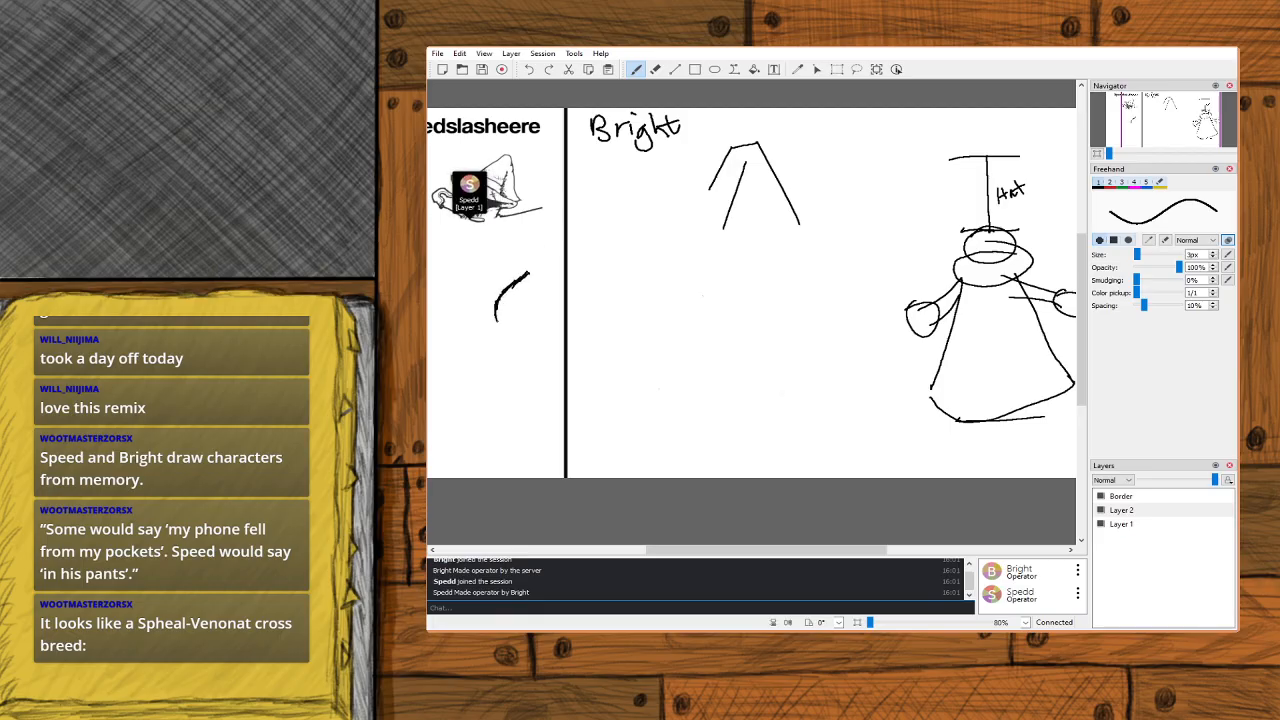
pyautogui.click(656, 70)
pyautogui.moveTo(512, 273); pyautogui.dragTo(499, 326)
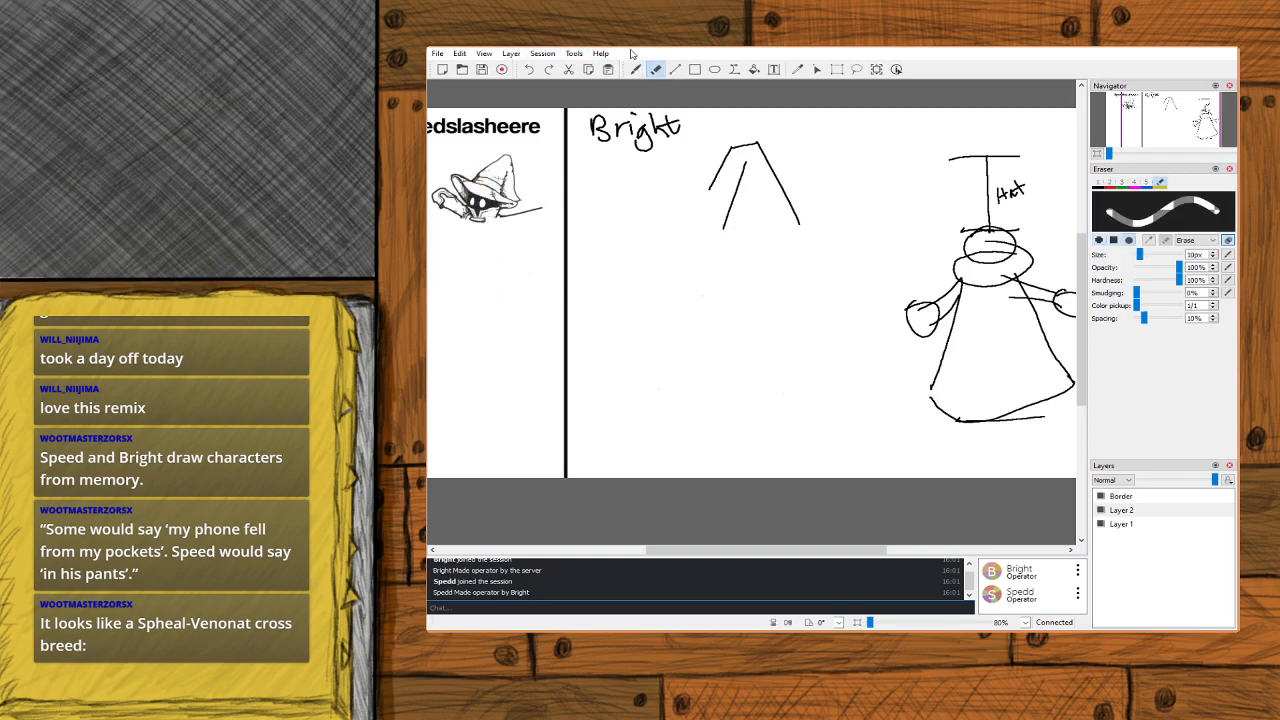
pyautogui.click(636, 69)
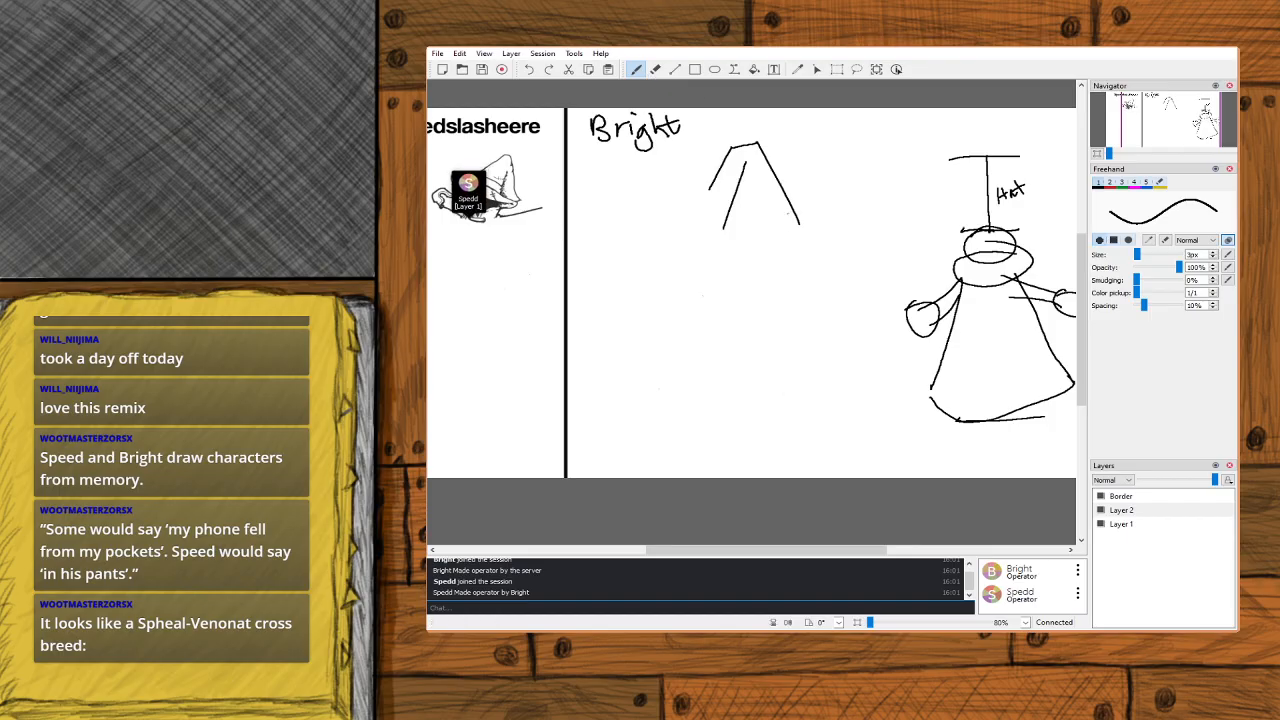
# Draw the curved band at the hat's base and a slanted line on each side for the start of the brim.
pyautogui.moveTo(725, 218)
pyautogui.mouseDown()
pyautogui.moveTo(747, 230)
pyautogui.moveTo(790, 218)
pyautogui.moveTo(740, 247)
pyautogui.moveTo(797, 233)
pyautogui.moveTo(720, 241)
pyautogui.mouseUp()
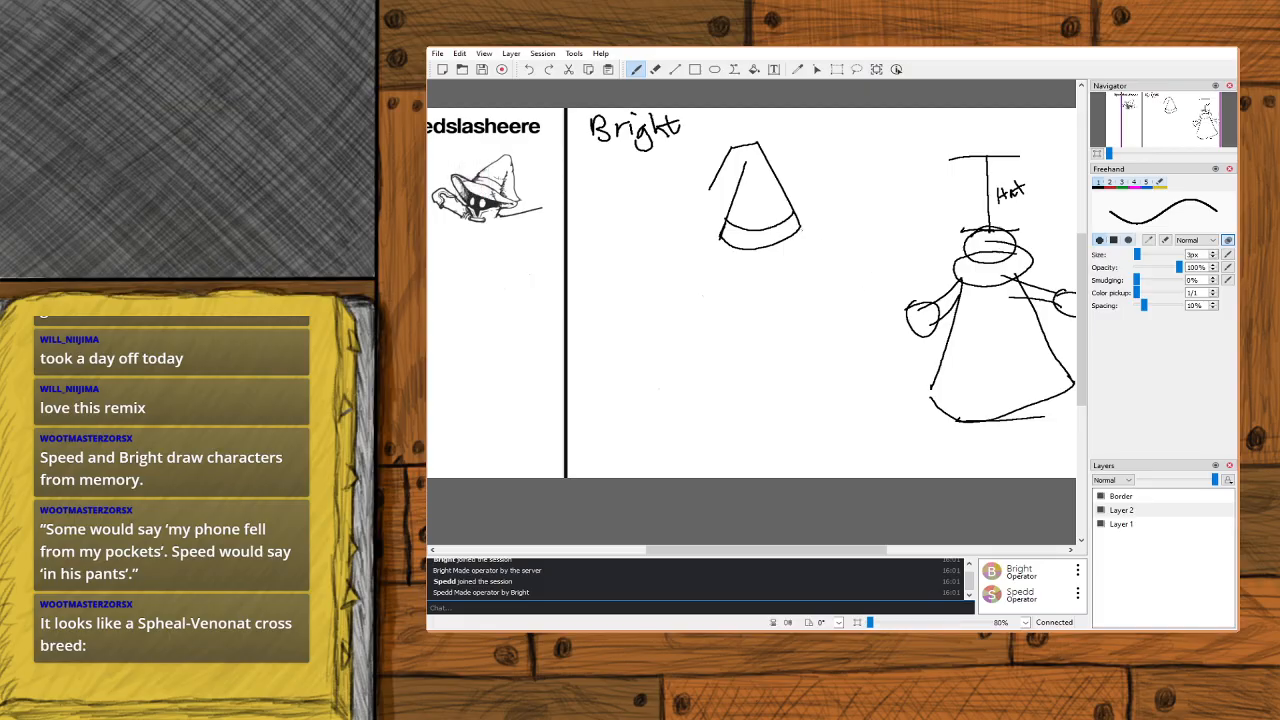
pyautogui.moveTo(801, 228); pyautogui.dragTo(834, 253)
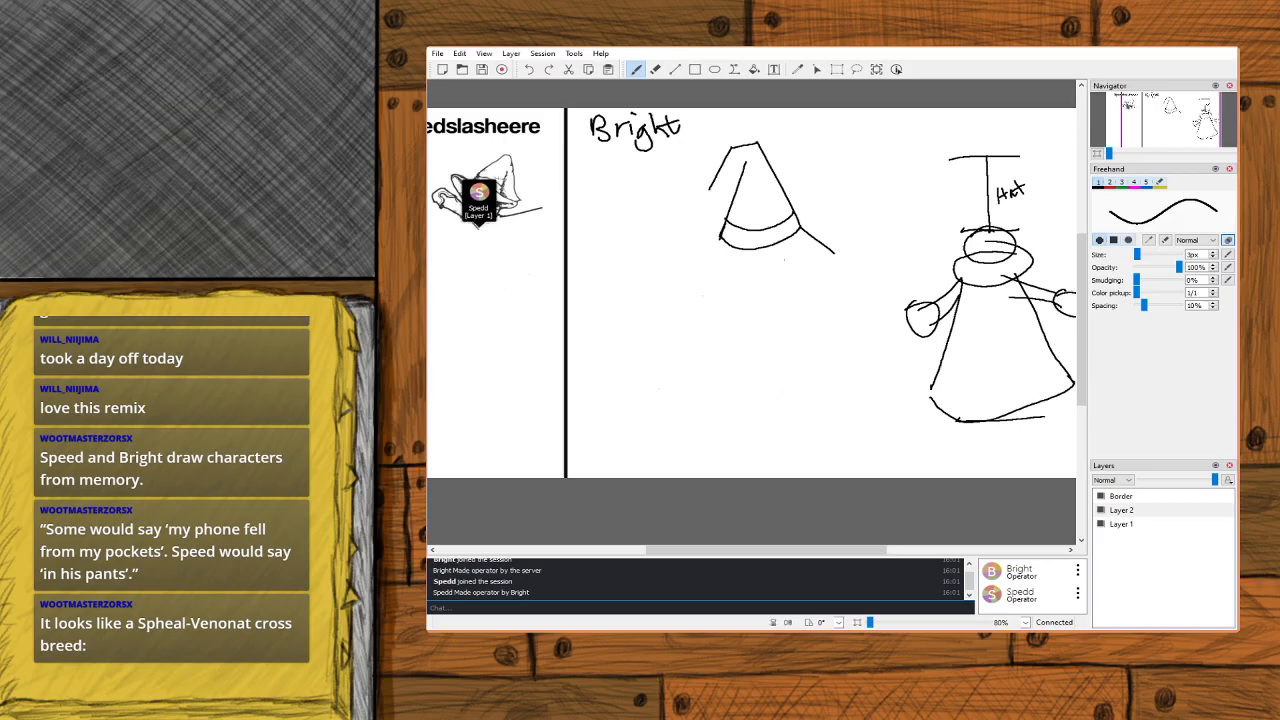
pyautogui.moveTo(721, 238); pyautogui.dragTo(698, 268)
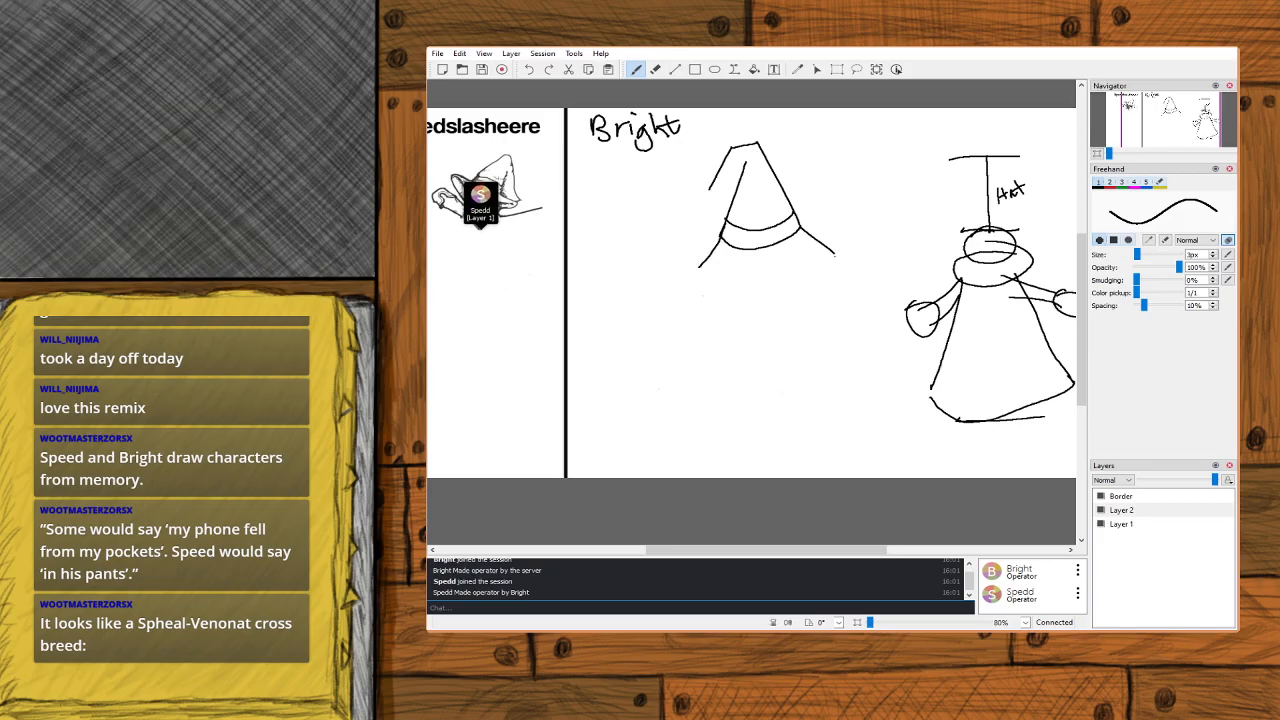
# Try the brim's lower curve and a longer line on its left side, undoing each attempt.
pyautogui.moveTo(834, 254)
pyautogui.mouseDown()
pyautogui.moveTo(799, 279)
pyautogui.moveTo(697, 262)
pyautogui.mouseUp()
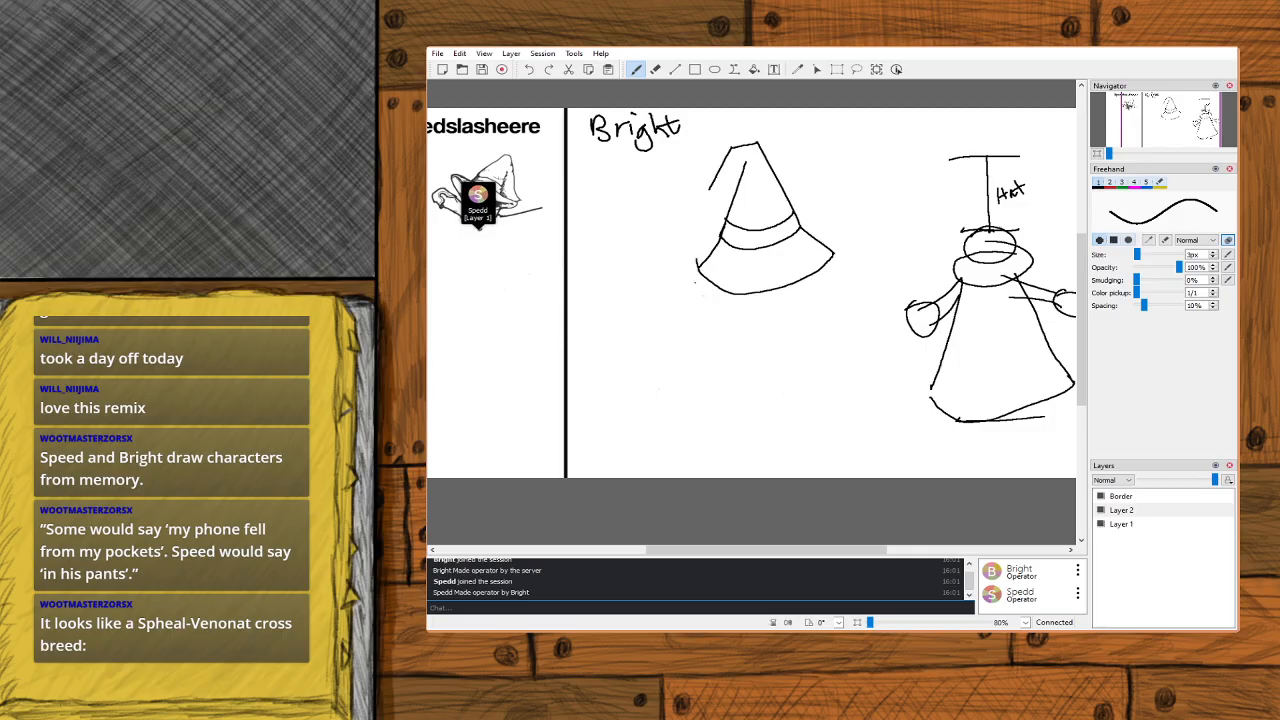
pyautogui.hotkey('ctrl', 'z')
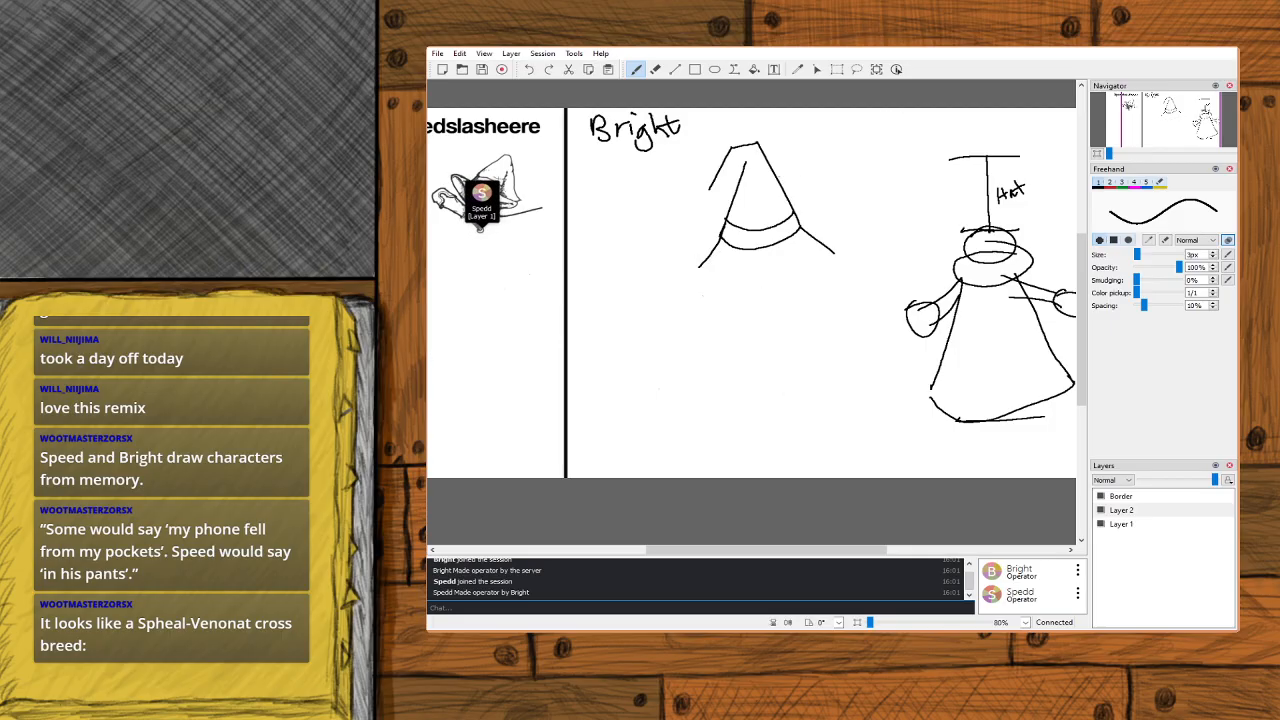
pyautogui.hotkey('alt', 'Tab')
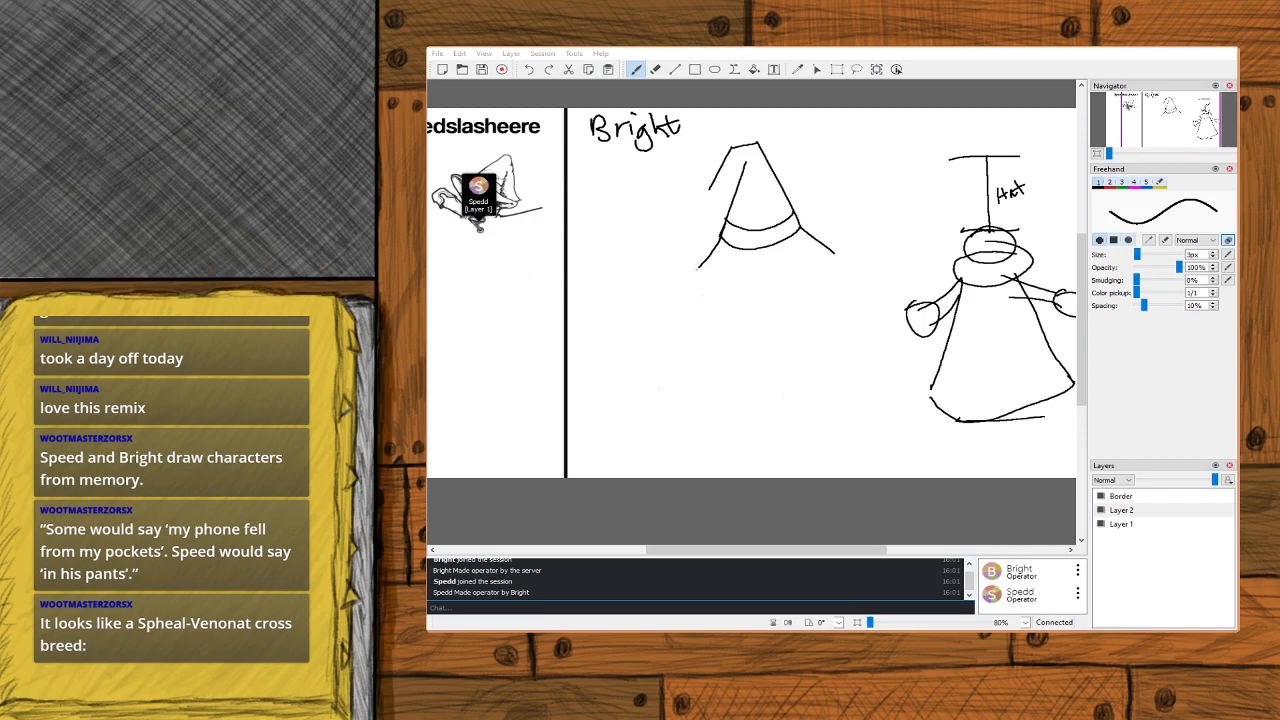
pyautogui.moveTo(699, 268); pyautogui.dragTo(686, 278)
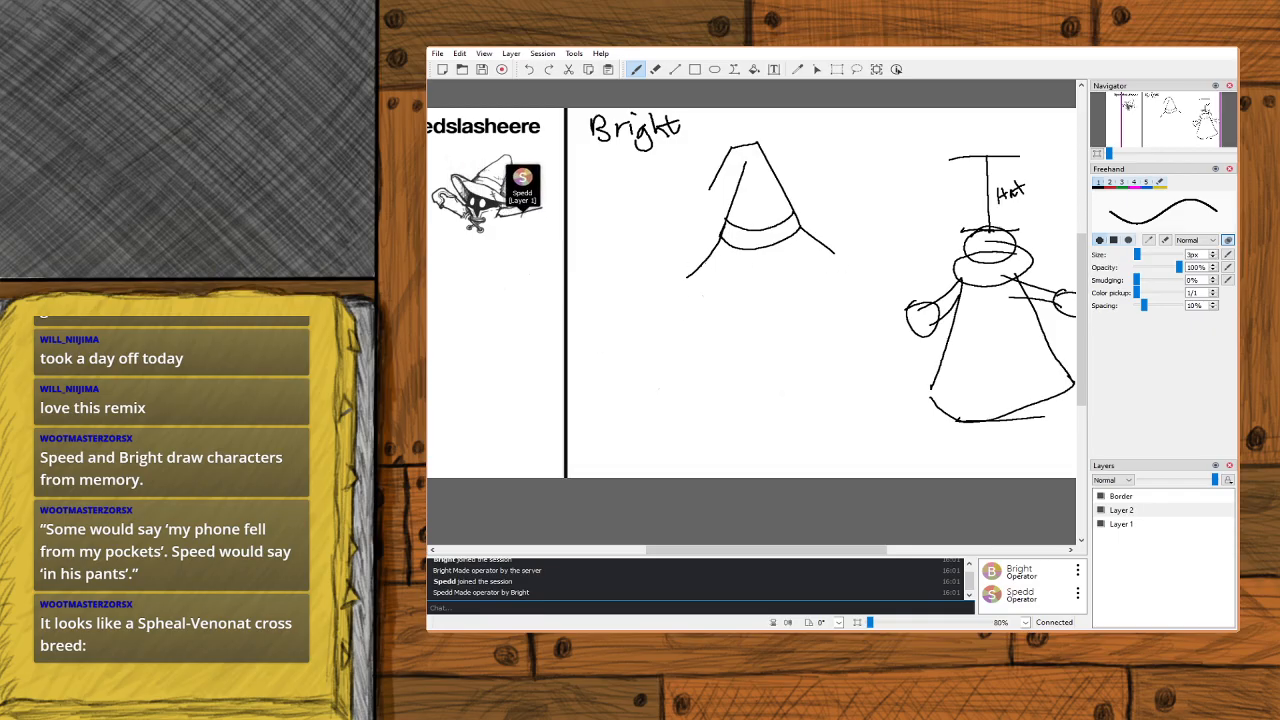
pyautogui.moveTo(693, 270); pyautogui.dragTo(748, 287)
pyautogui.hotkey('ctrl', 'z')
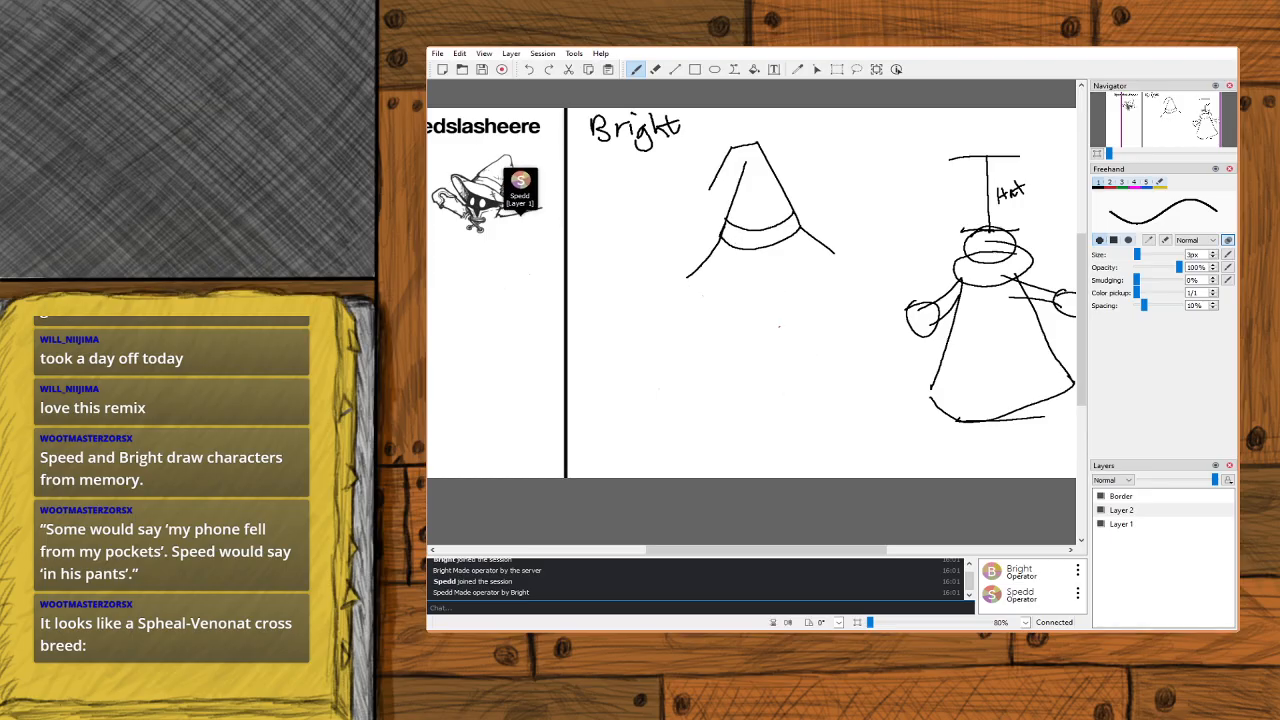
pyautogui.hotkey('ctrl', 'z')
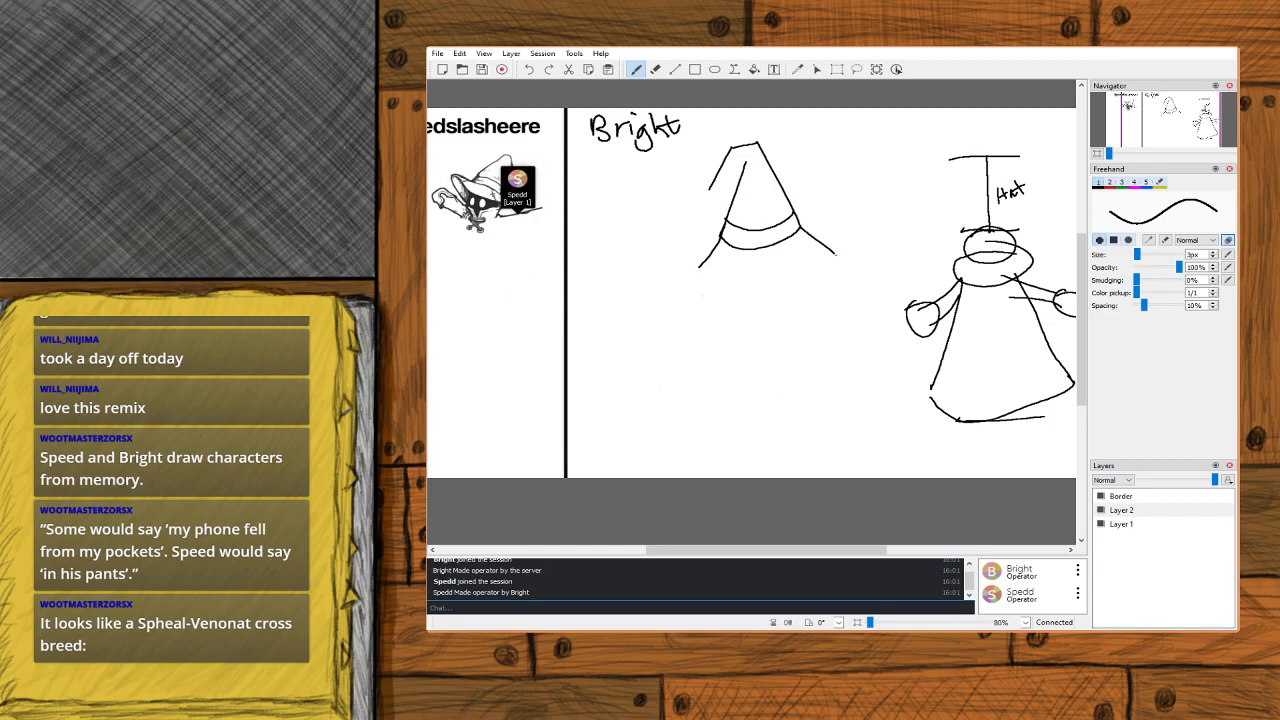
pyautogui.moveTo(833, 256)
pyautogui.mouseDown()
pyautogui.moveTo(765, 291)
pyautogui.moveTo(702, 272)
pyautogui.mouseUp()
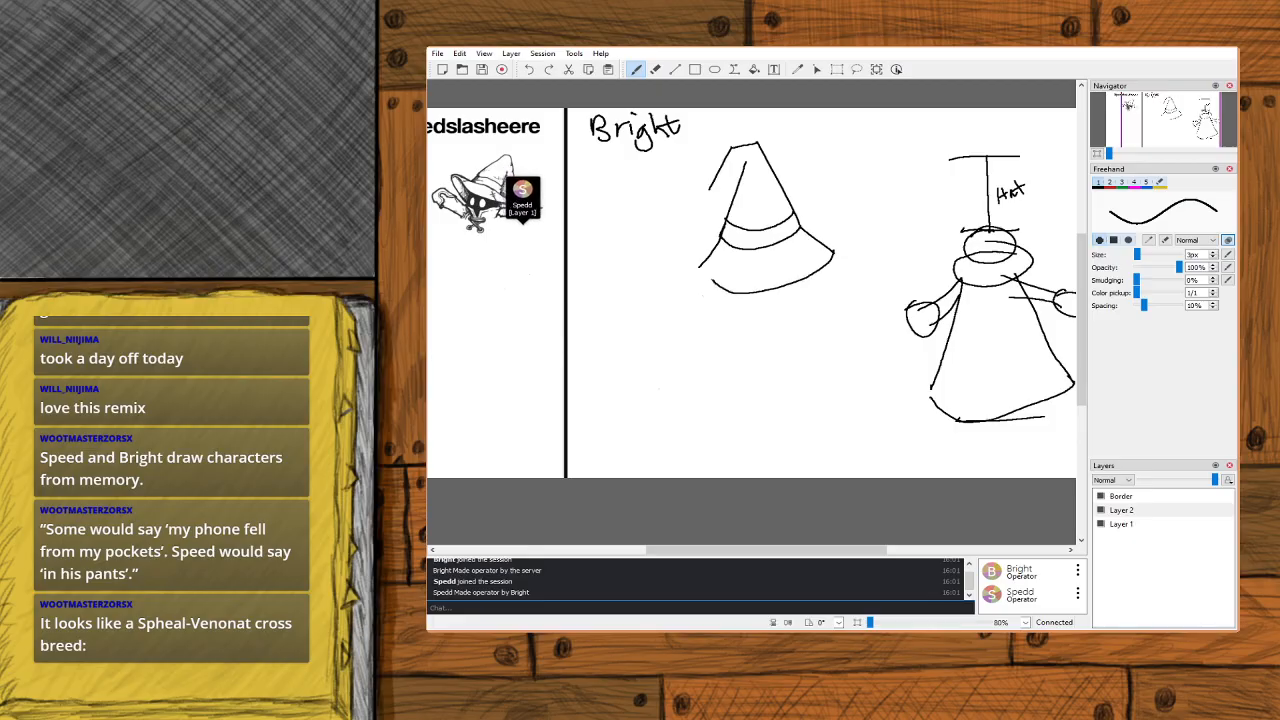
pyautogui.hotkey('ctrl', 'z')
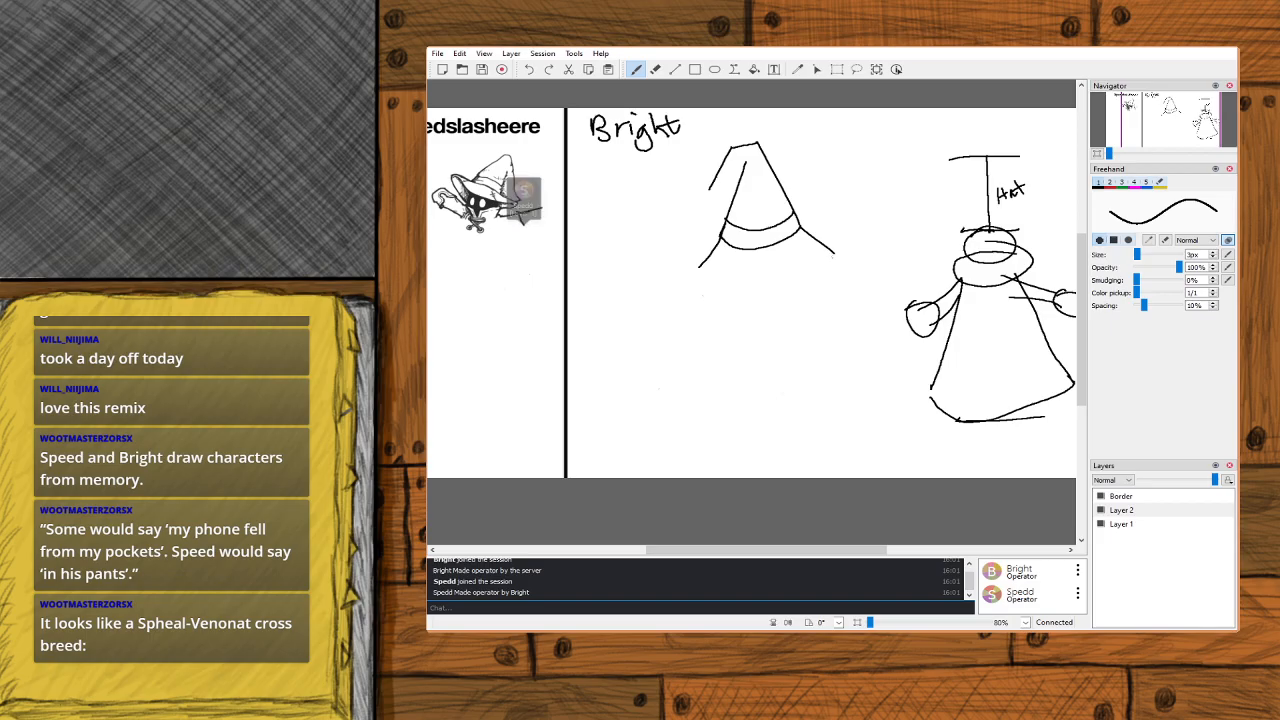
# Draw the brim's lower curve, join it to the left brim line, erase the overshoot and return to the freehand brush.
pyautogui.moveTo(833, 256)
pyautogui.mouseDown()
pyautogui.moveTo(743, 290)
pyautogui.moveTo(697, 285)
pyautogui.mouseUp()
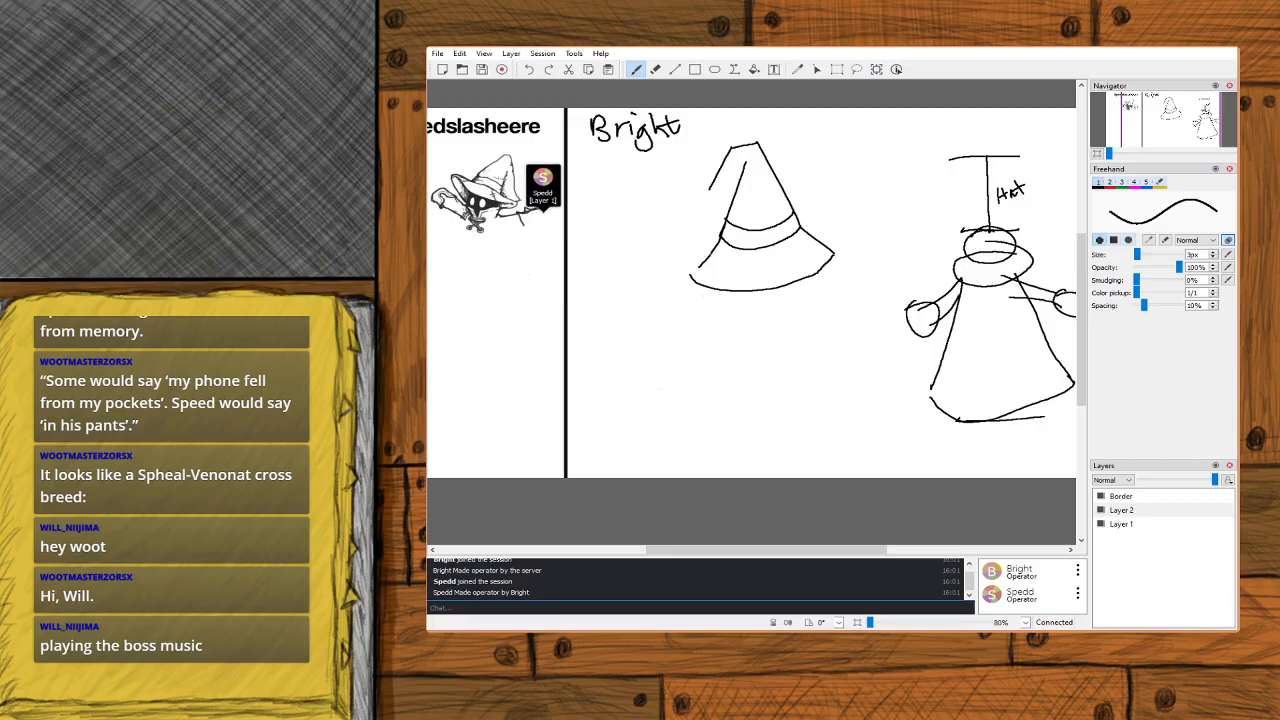
pyautogui.moveTo(700, 266); pyautogui.dragTo(682, 278)
pyautogui.click(655, 69)
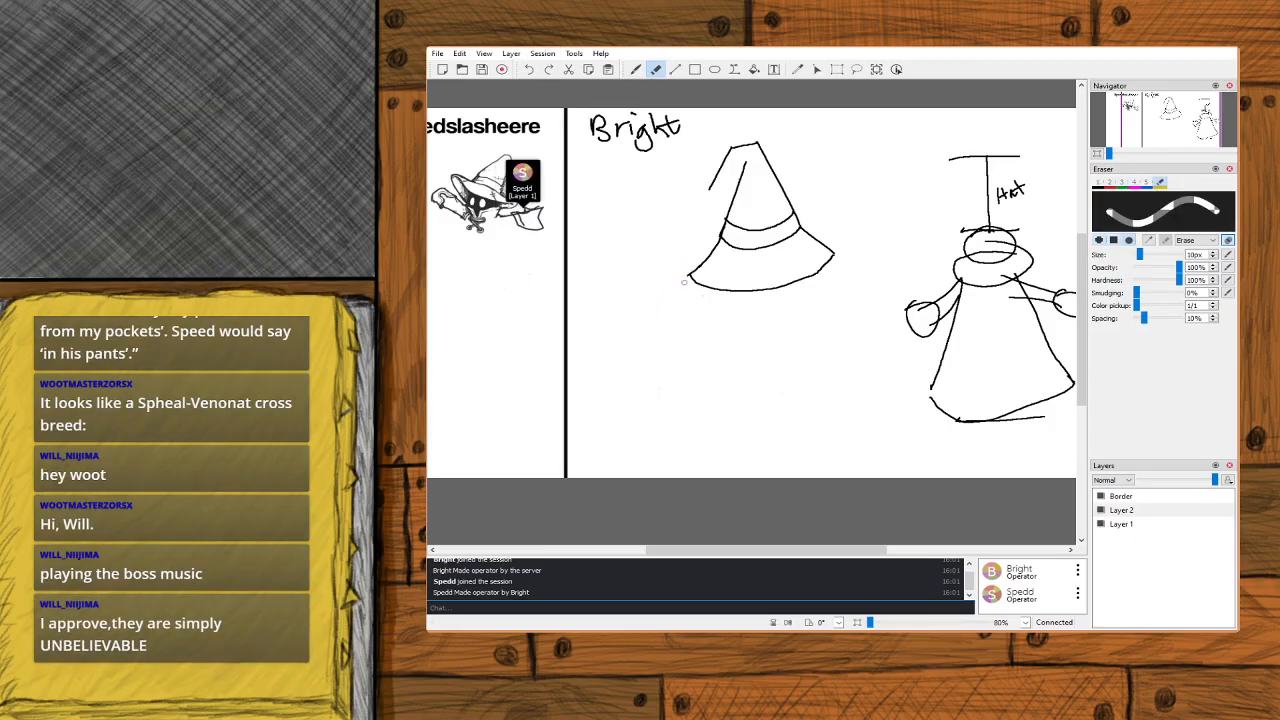
pyautogui.click(636, 69)
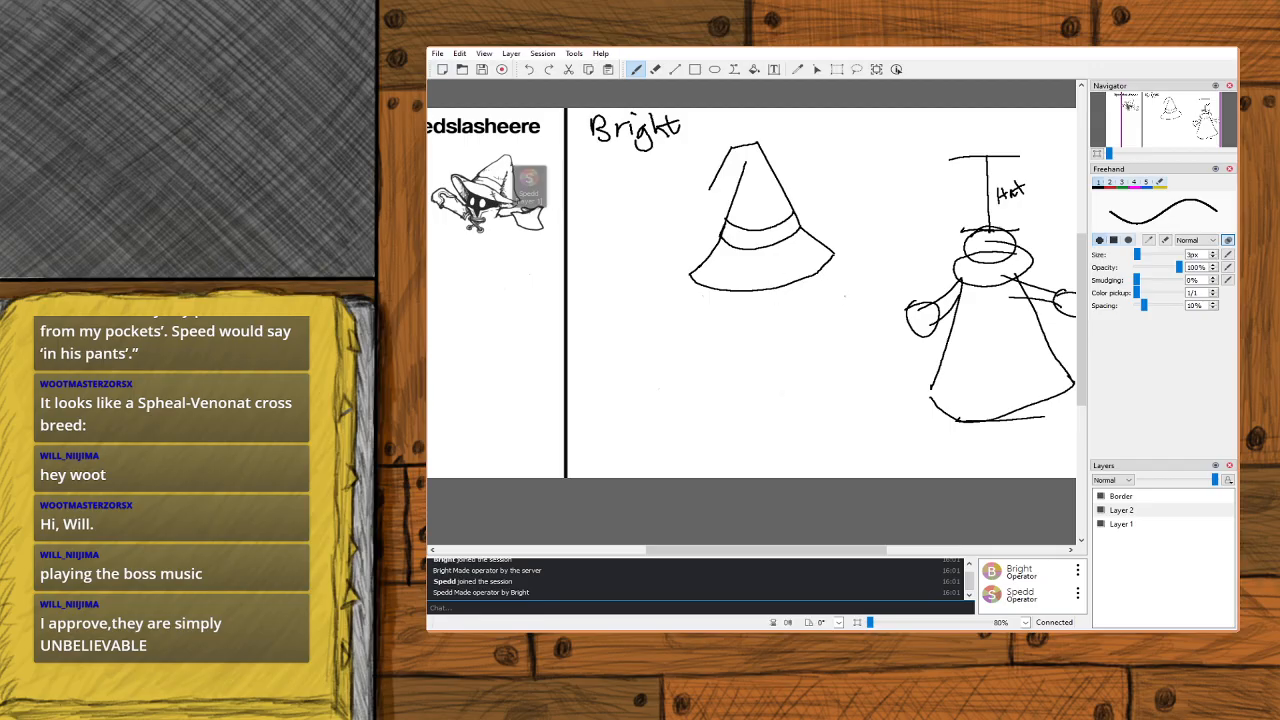
# Try a short stroke down from the brim's right side, undo it, and make Layer 1 the active layer.
pyautogui.moveTo(822, 264); pyautogui.dragTo(823, 296)
pyautogui.hotkey('ctrl', 'z')
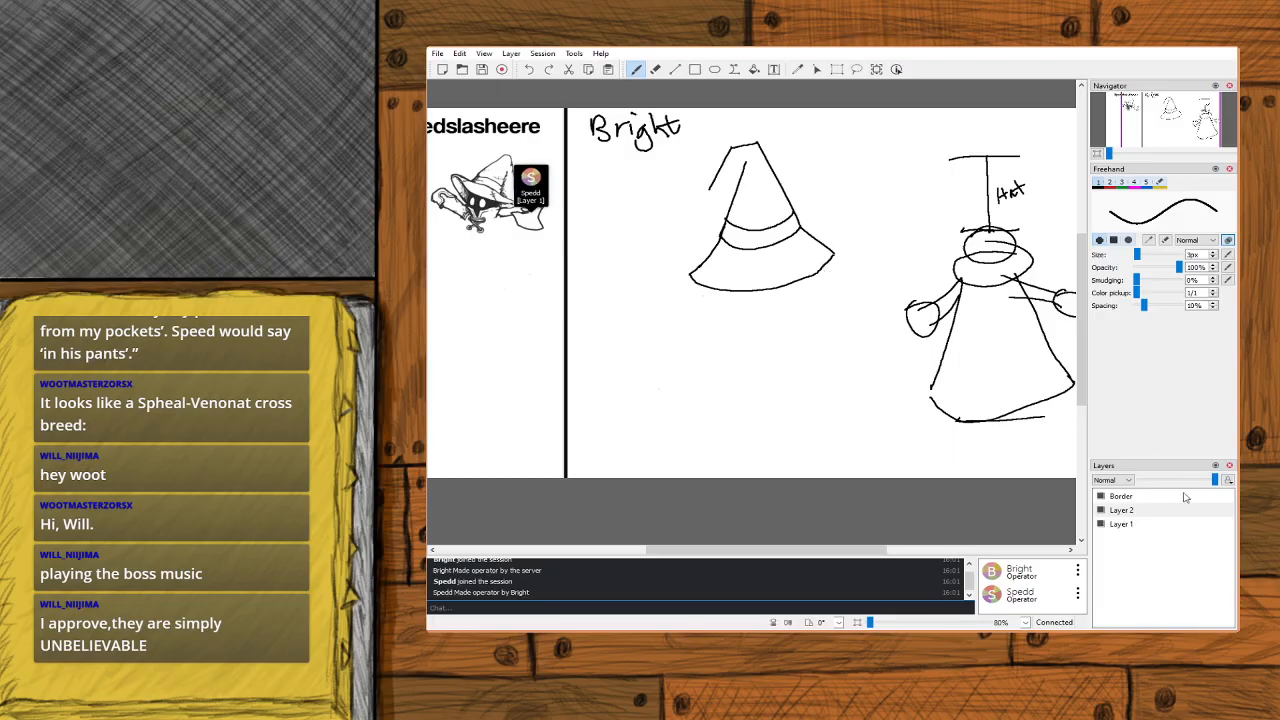
pyautogui.click(1105, 511)
pyautogui.click(1120, 525)
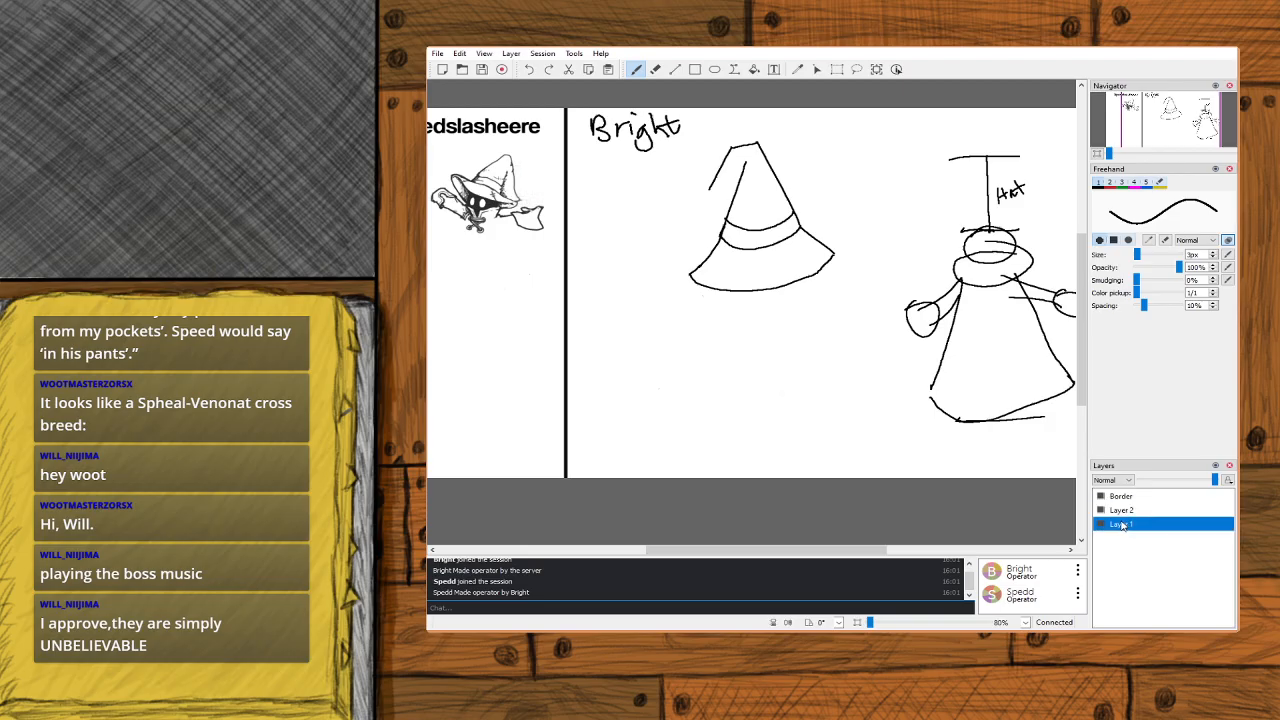
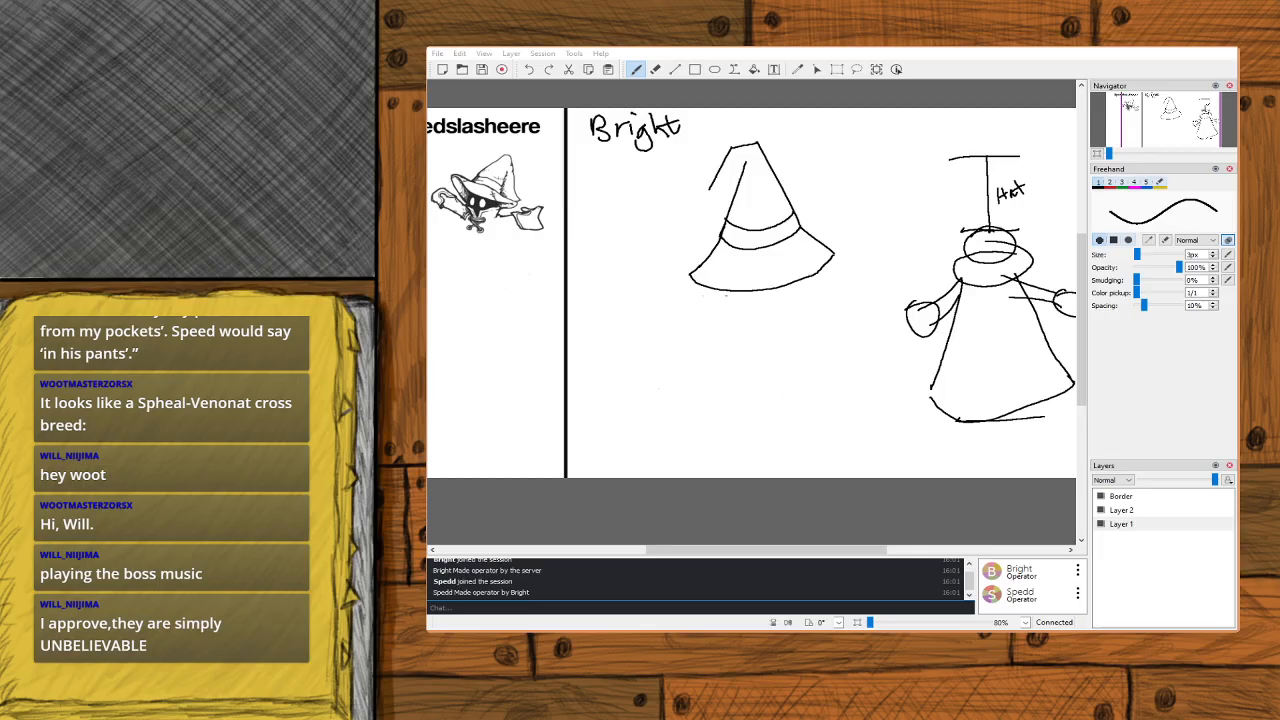
# Try several round head outlines overlapping the hat brim, undoing each one.
pyautogui.moveTo(706, 288)
pyautogui.mouseDown()
pyautogui.moveTo(751, 345)
pyautogui.moveTo(793, 342)
pyautogui.moveTo(810, 266)
pyautogui.mouseUp()
pyautogui.hotkey('ctrl', 'z')
pyautogui.moveTo(748, 259)
pyautogui.mouseDown()
pyautogui.moveTo(712, 290)
pyautogui.moveTo(741, 332)
pyautogui.moveTo(798, 321)
pyautogui.moveTo(816, 270)
pyautogui.moveTo(724, 261)
pyautogui.mouseUp()
pyautogui.hotkey('ctrl', 'z')
pyautogui.moveTo(776, 260)
pyautogui.mouseDown()
pyautogui.moveTo(798, 322)
pyautogui.moveTo(733, 277)
pyautogui.mouseUp()
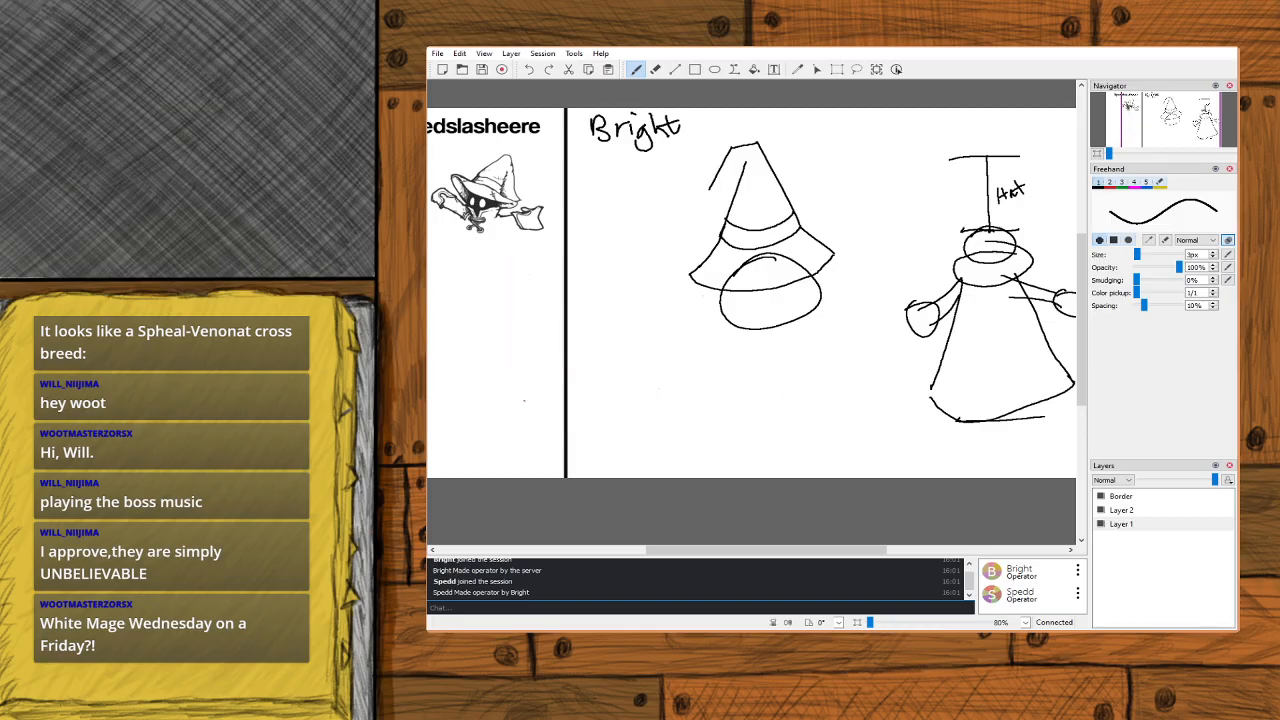
pyautogui.hotkey('ctrl', 'z')
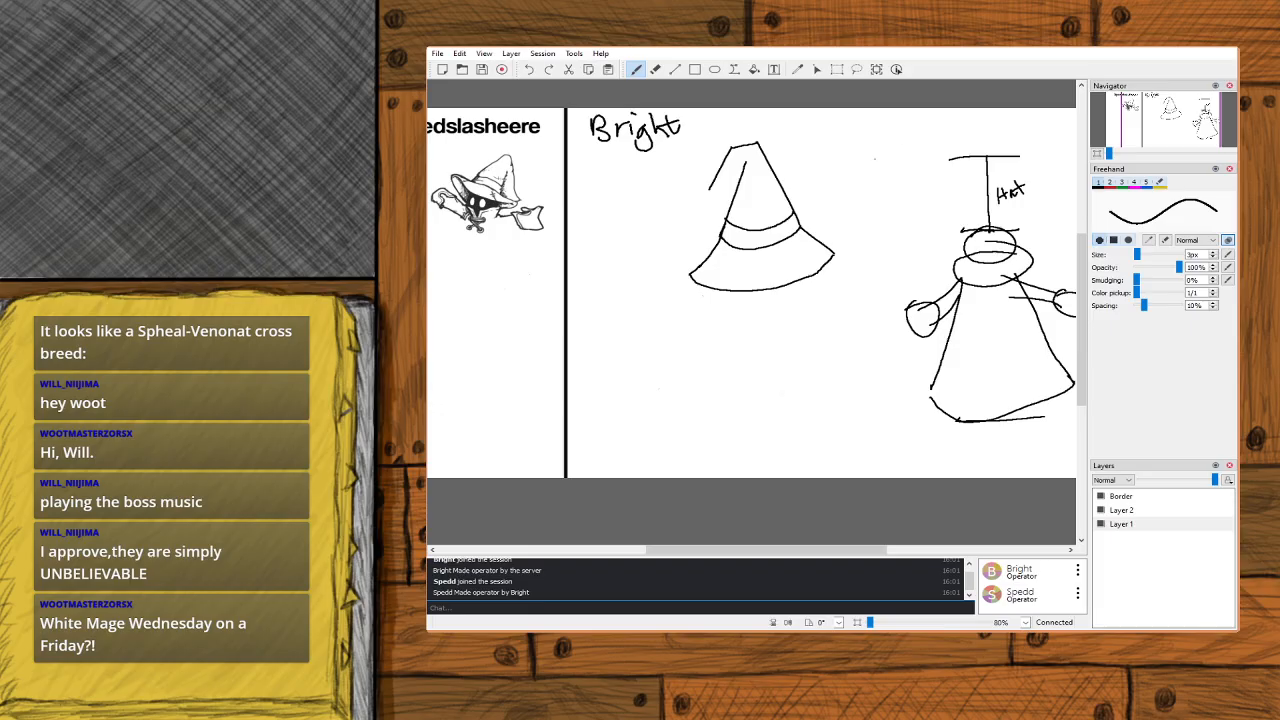
pyautogui.click(1102, 510)
pyautogui.click(1102, 510)
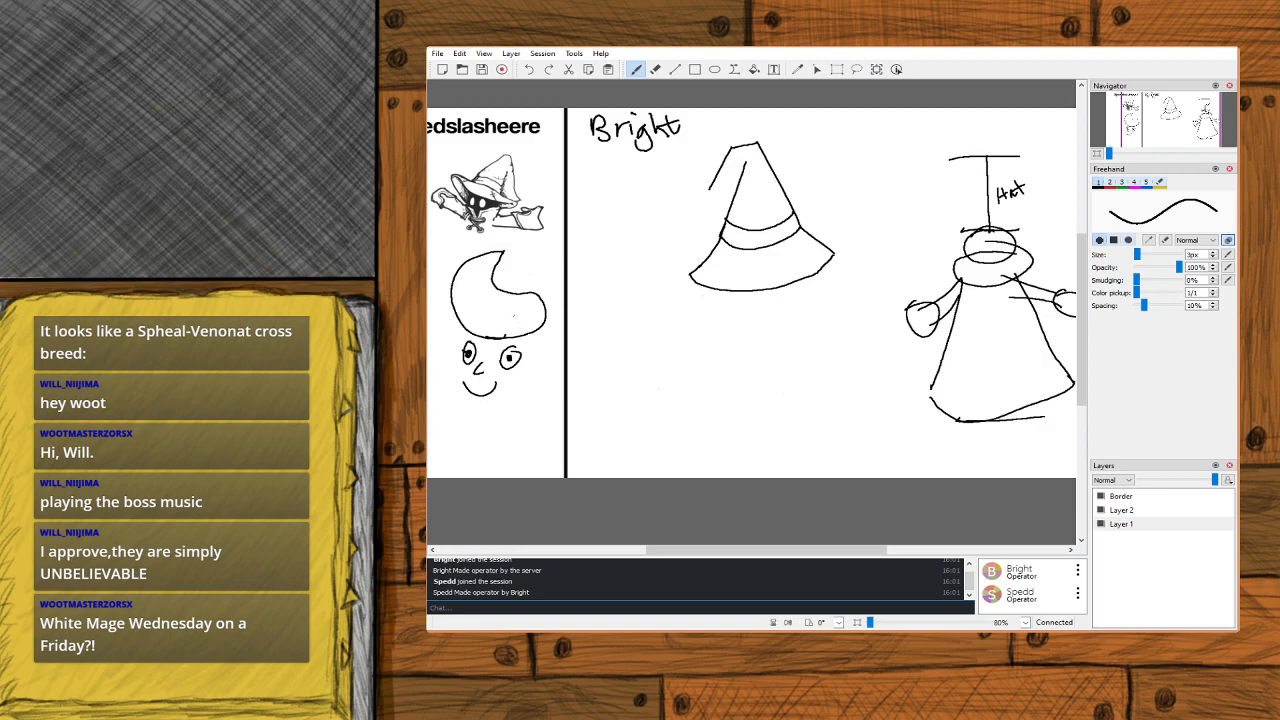
# Erase the smiling face doodle with swirled hair on the partner's side and return to the freehand brush.
pyautogui.click(655, 69)
pyautogui.moveTo(508, 260)
pyautogui.mouseDown()
pyautogui.moveTo(463, 268)
pyautogui.moveTo(451, 315)
pyautogui.moveTo(455, 291)
pyautogui.moveTo(456, 316)
pyautogui.moveTo(503, 341)
pyautogui.moveTo(470, 326)
pyautogui.moveTo(493, 344)
pyautogui.moveTo(487, 306)
pyautogui.moveTo(502, 305)
pyautogui.moveTo(487, 263)
pyautogui.moveTo(523, 296)
pyautogui.moveTo(501, 276)
pyautogui.moveTo(513, 319)
pyautogui.moveTo(534, 293)
pyautogui.moveTo(543, 337)
pyautogui.moveTo(539, 288)
pyautogui.moveTo(543, 324)
pyautogui.moveTo(533, 277)
pyautogui.moveTo(530, 336)
pyautogui.moveTo(518, 299)
pyautogui.moveTo(528, 333)
pyautogui.moveTo(515, 311)
pyautogui.moveTo(515, 370)
pyautogui.moveTo(507, 361)
pyautogui.moveTo(529, 342)
pyautogui.moveTo(498, 371)
pyautogui.moveTo(515, 324)
pyautogui.moveTo(485, 396)
pyautogui.mouseUp()
pyautogui.moveTo(470, 350)
pyautogui.mouseDown()
pyautogui.moveTo(490, 375)
pyautogui.moveTo(466, 356)
pyautogui.mouseUp()
pyautogui.moveTo(487, 401); pyautogui.dragTo(499, 388)
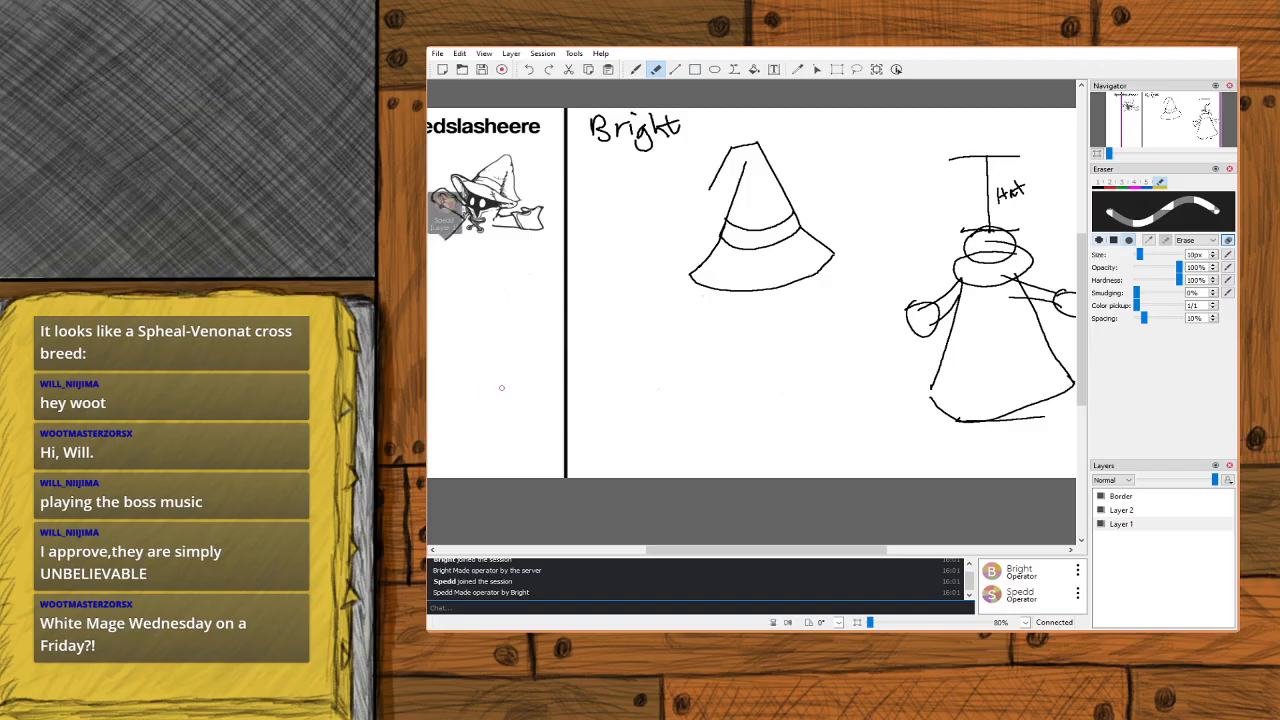
pyautogui.click(636, 69)
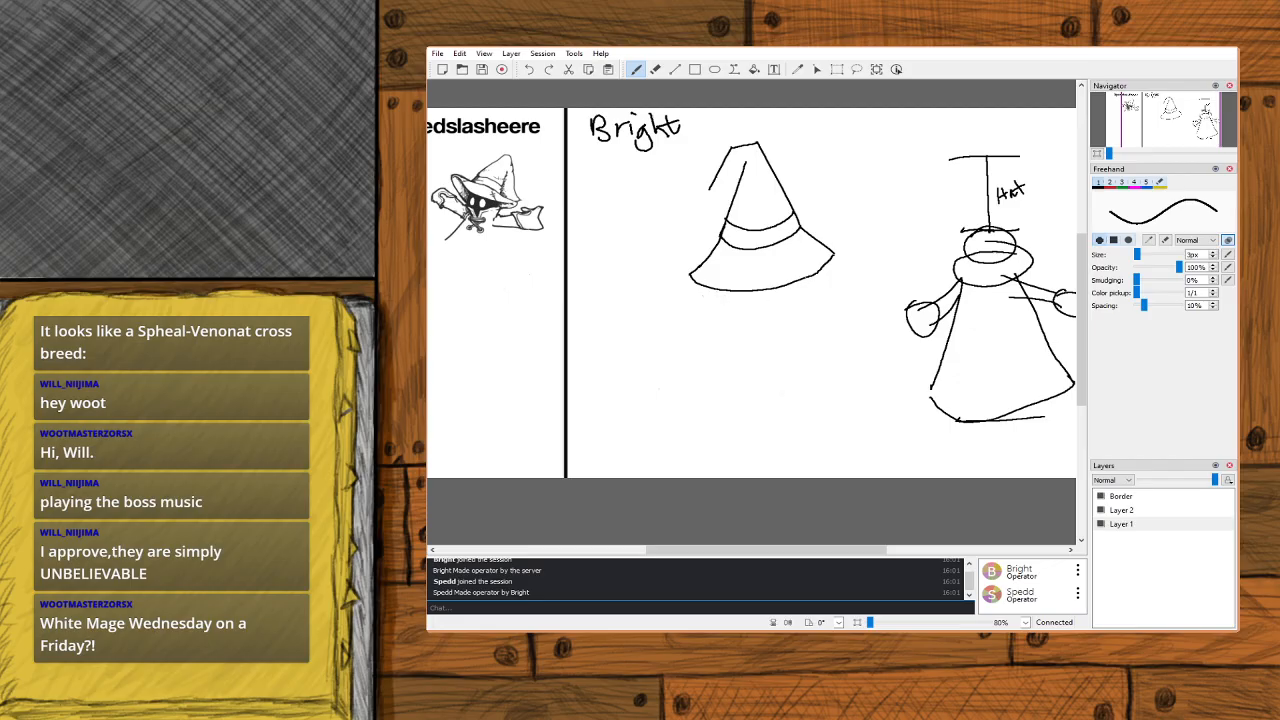
# Draw a shallow curve beneath the hat brim for the lower face, undoing the attempts that miss.
pyautogui.moveTo(802, 286)
pyautogui.mouseDown()
pyautogui.moveTo(749, 313)
pyautogui.moveTo(724, 308)
pyautogui.moveTo(800, 290)
pyautogui.moveTo(758, 312)
pyautogui.moveTo(715, 298)
pyautogui.mouseUp()
pyautogui.hotkey('ctrl', 'z')
pyautogui.hotkey('ctrl', 'z')
pyautogui.hotkey('ctrl', 'z')
pyautogui.moveTo(718, 287)
pyautogui.mouseDown()
pyautogui.moveTo(721, 300)
pyautogui.moveTo(782, 310)
pyautogui.moveTo(797, 275)
pyautogui.mouseUp()
pyautogui.hotkey('ctrl', 'z')
pyautogui.moveTo(718, 293)
pyautogui.mouseDown()
pyautogui.moveTo(746, 310)
pyautogui.moveTo(804, 284)
pyautogui.mouseUp()
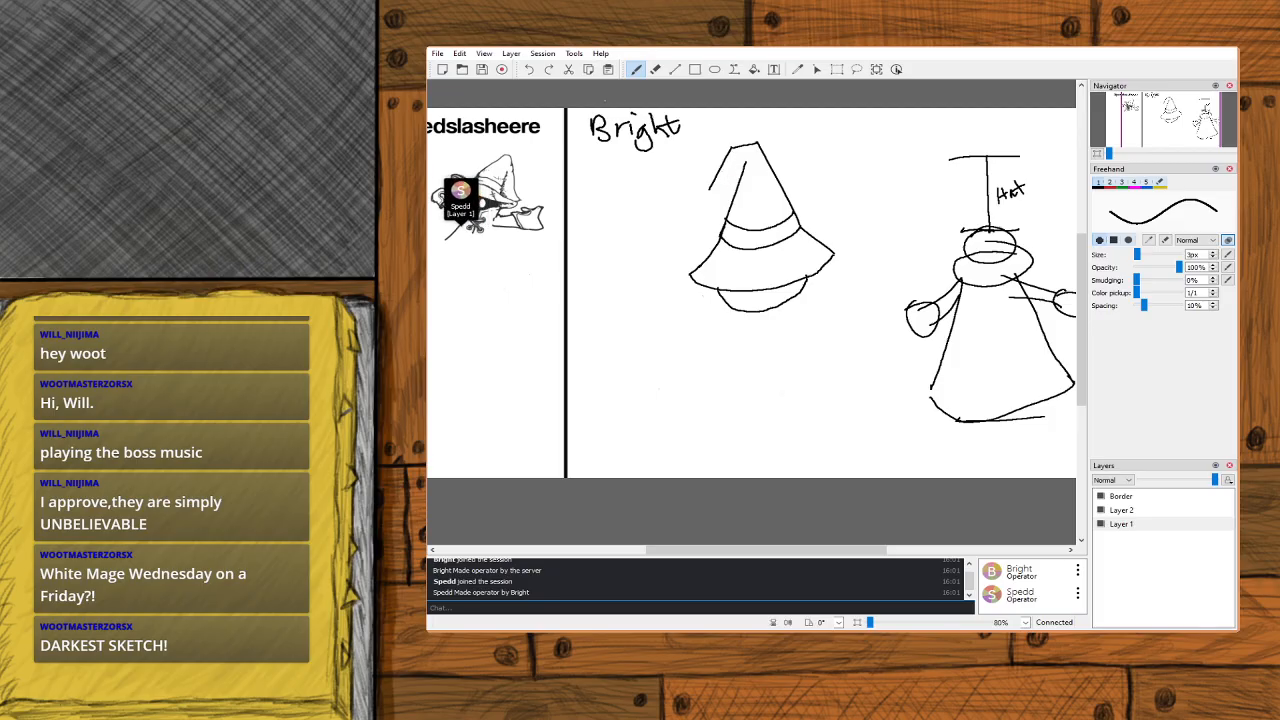
# Erase the slanted fold line left of the hat's tip and return to the freehand brush.
pyautogui.click(655, 69)
pyautogui.moveTo(729, 152)
pyautogui.mouseDown()
pyautogui.moveTo(713, 186)
pyautogui.moveTo(718, 172)
pyautogui.mouseUp()
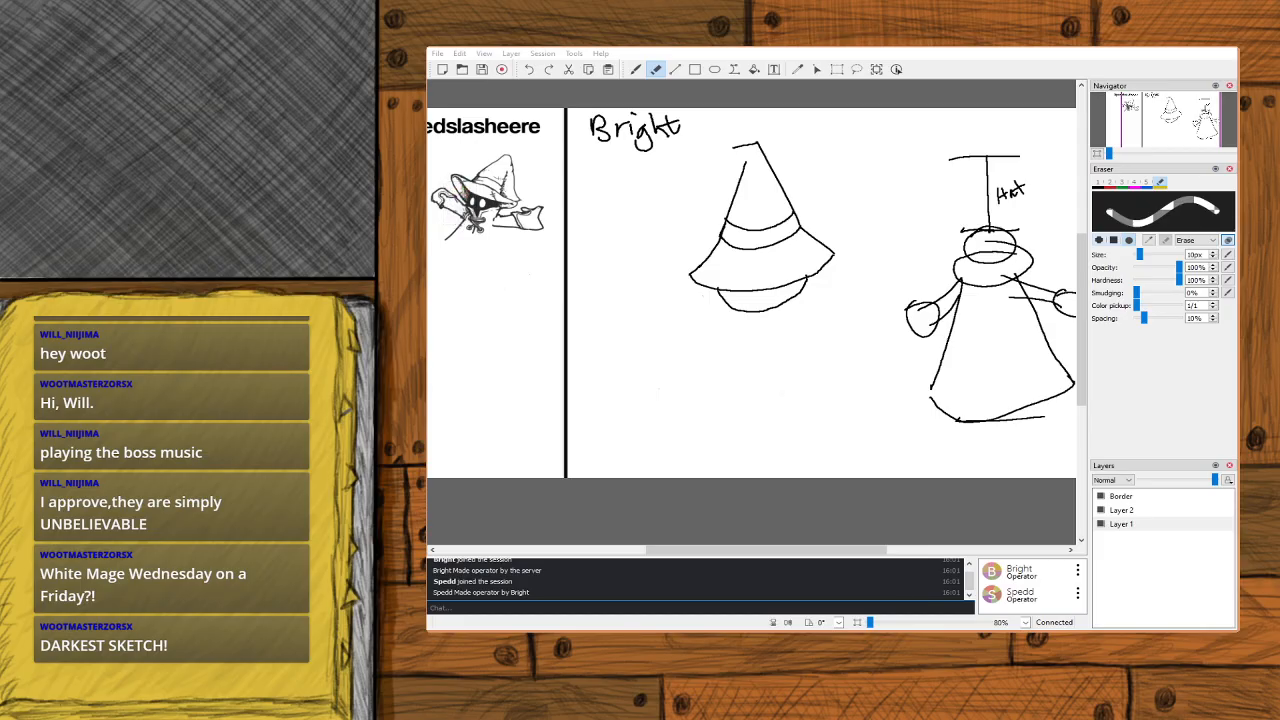
pyautogui.click(574, 53)
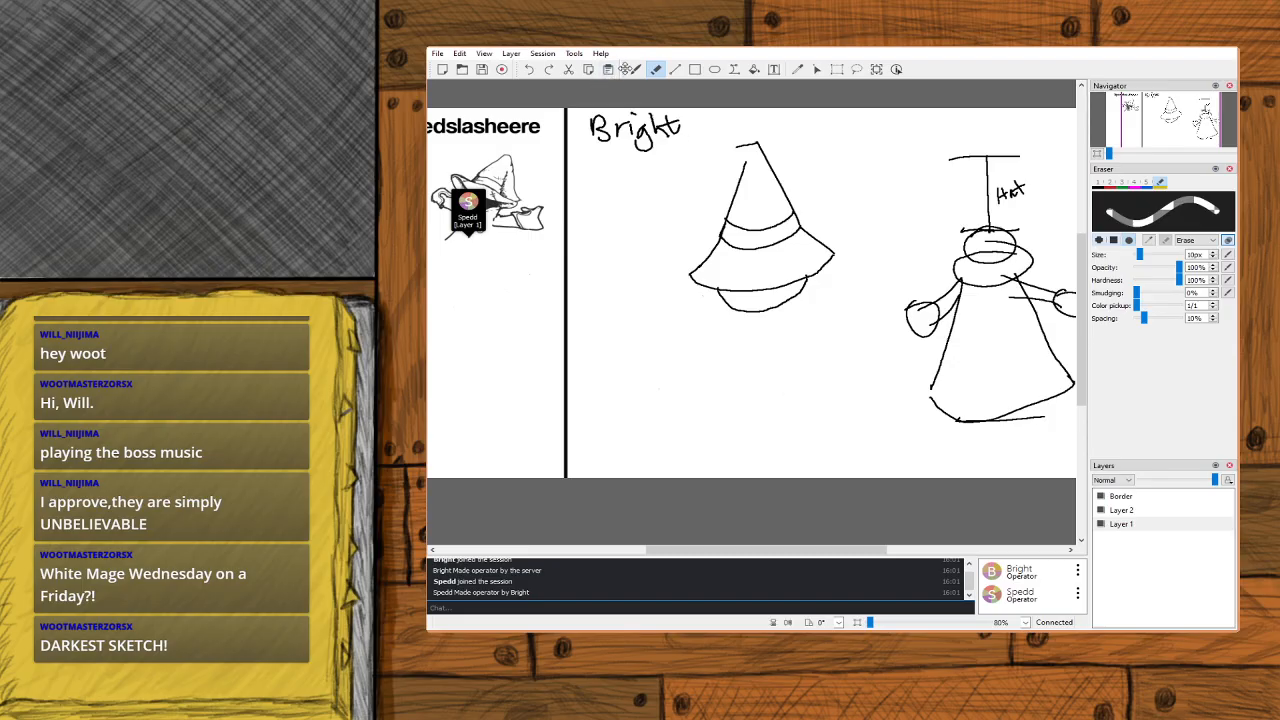
pyautogui.click(635, 69)
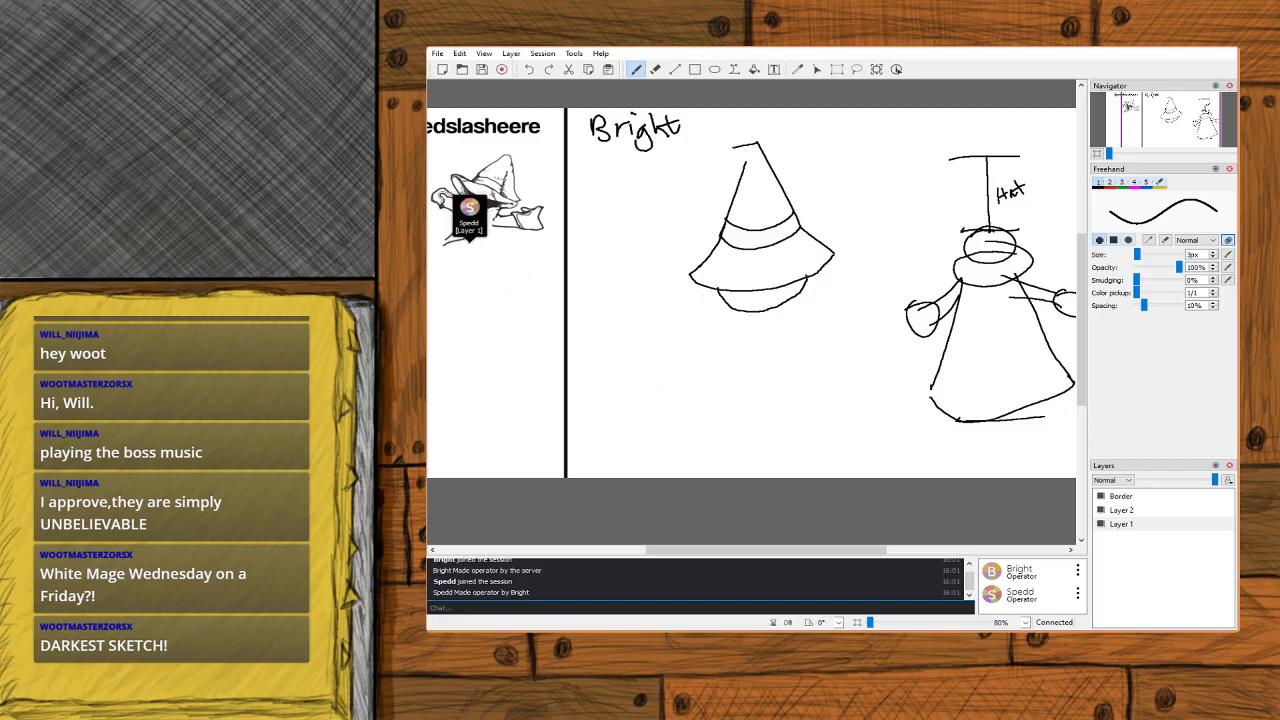
# Draw a short folded tip joined to the hat's left edge, erase its overshoot and return to the freehand brush.
pyautogui.moveTo(732, 148)
pyautogui.mouseDown()
pyautogui.moveTo(730, 196)
pyautogui.moveTo(745, 172)
pyautogui.mouseUp()
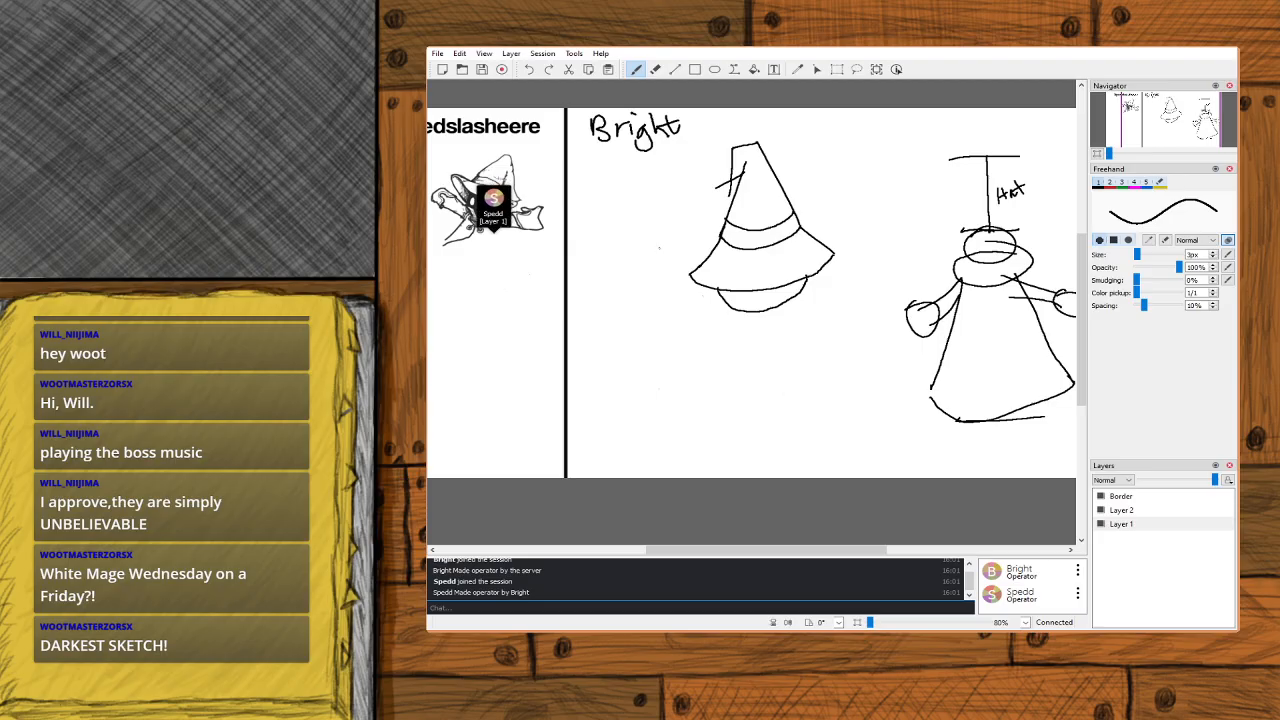
pyautogui.press('e')
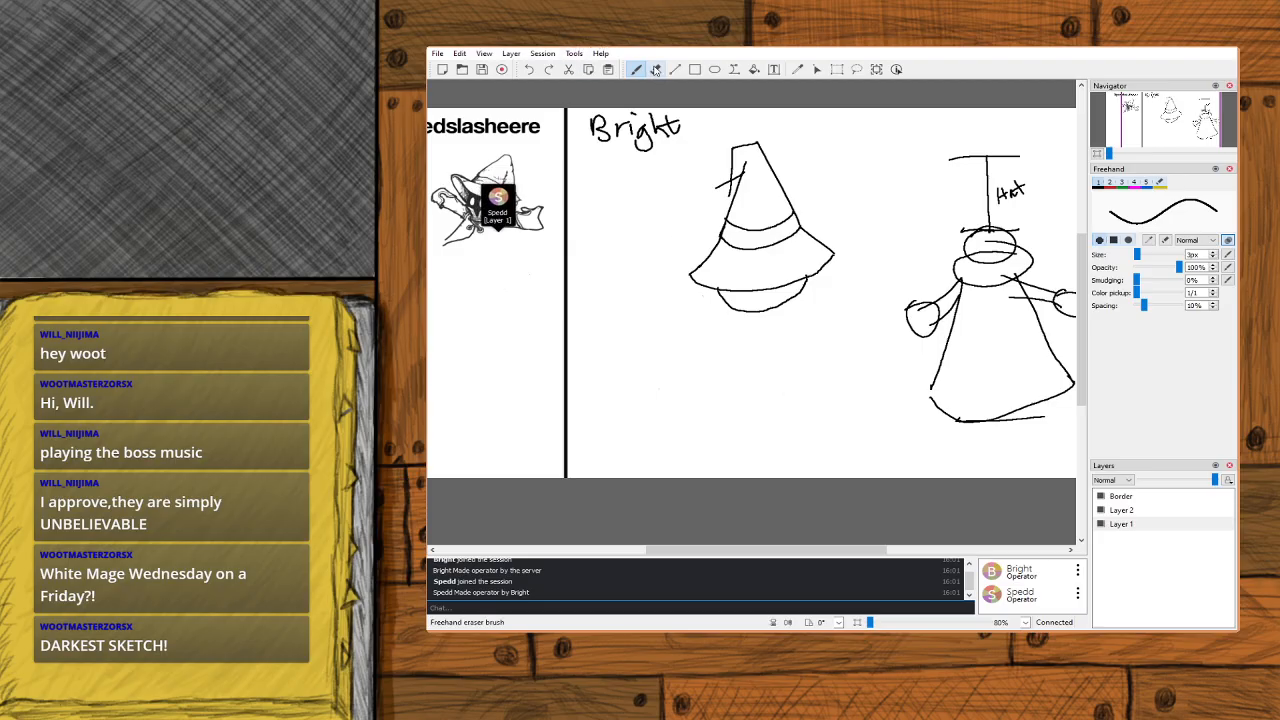
pyautogui.moveTo(713, 182); pyautogui.dragTo(732, 184)
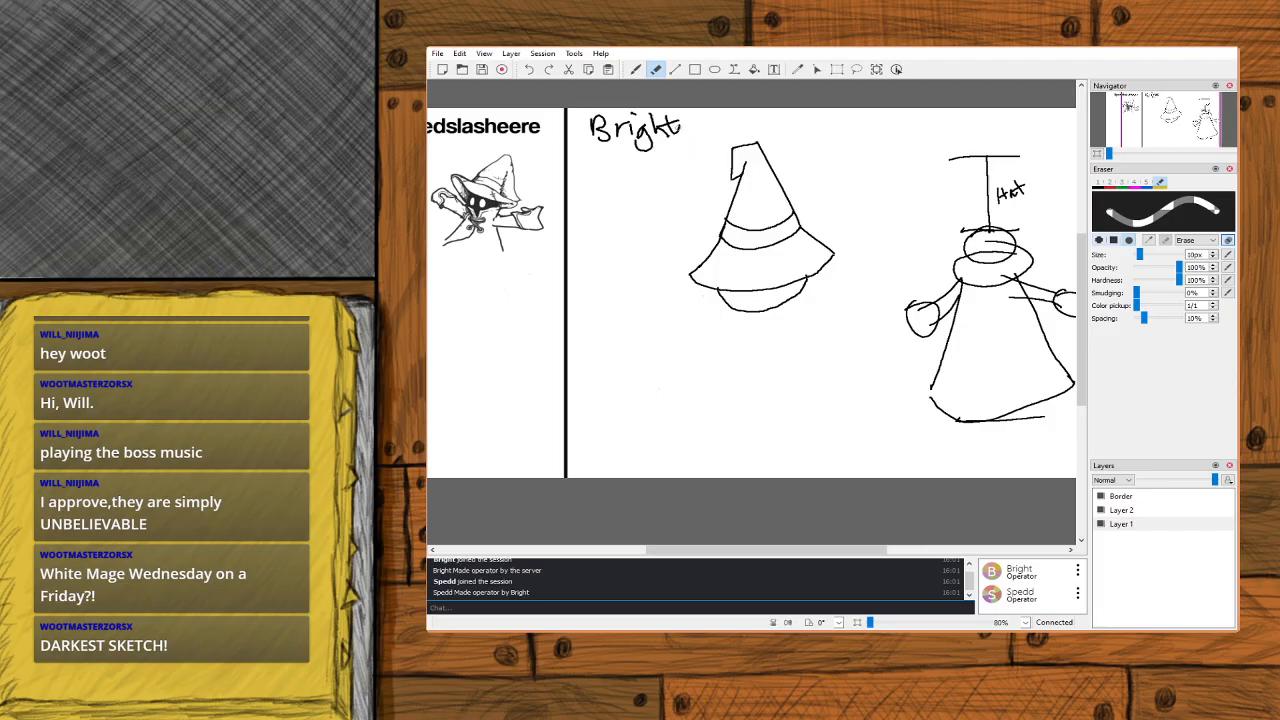
pyautogui.press('b')
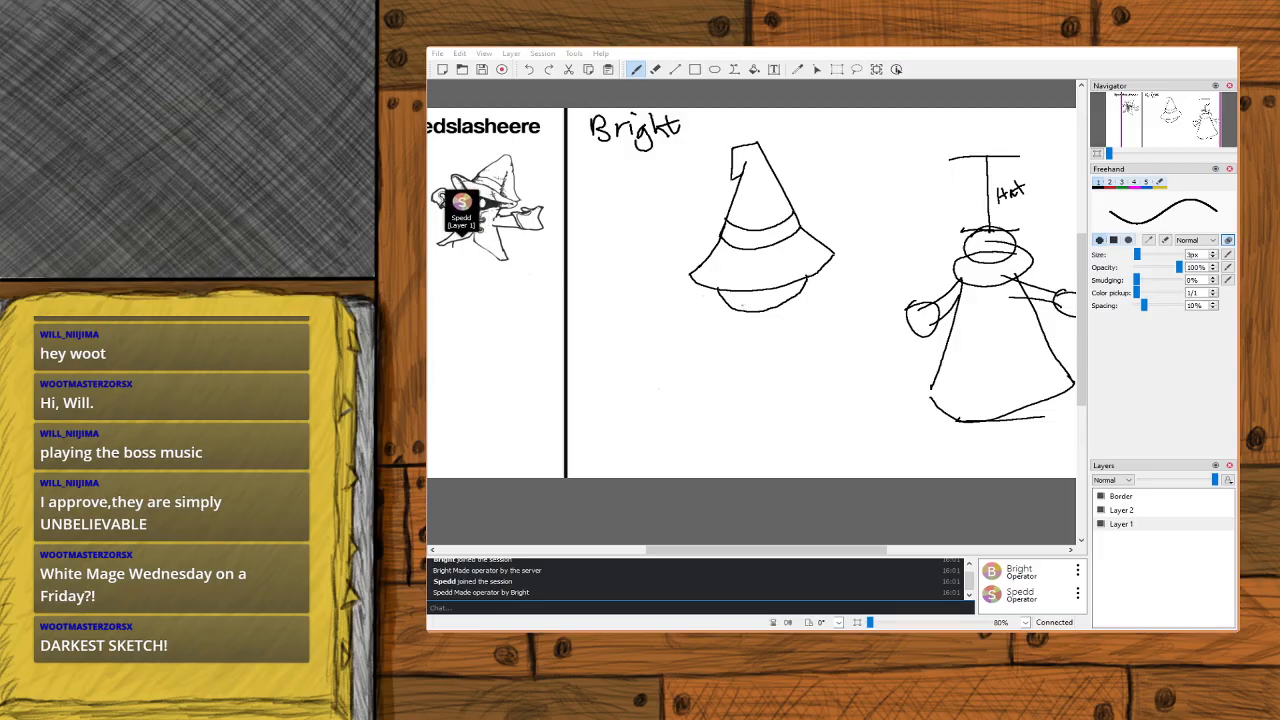
# Try several short body strokes starting at the lower face curve, undoing each one.
pyautogui.moveTo(743, 301); pyautogui.dragTo(729, 335)
pyautogui.hotkey('ctrl', 'z')
pyautogui.hotkey('ctrl', 'z')
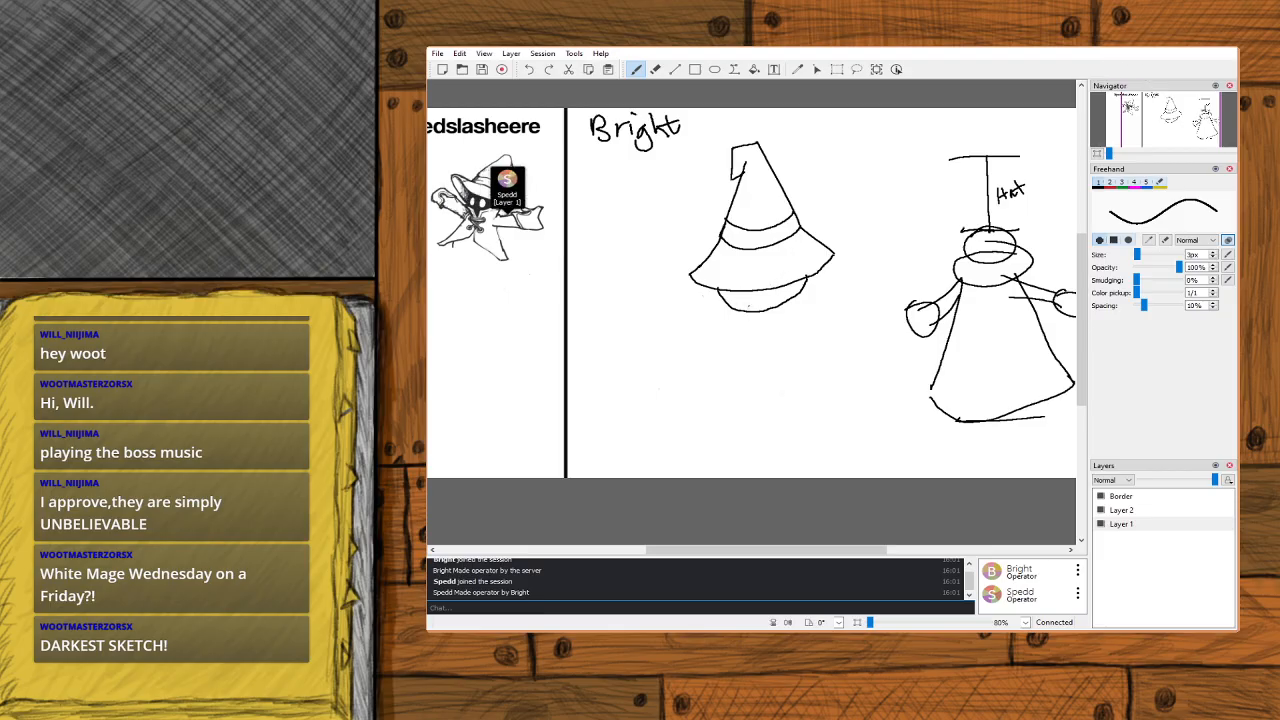
pyautogui.moveTo(743, 301); pyautogui.dragTo(735, 329)
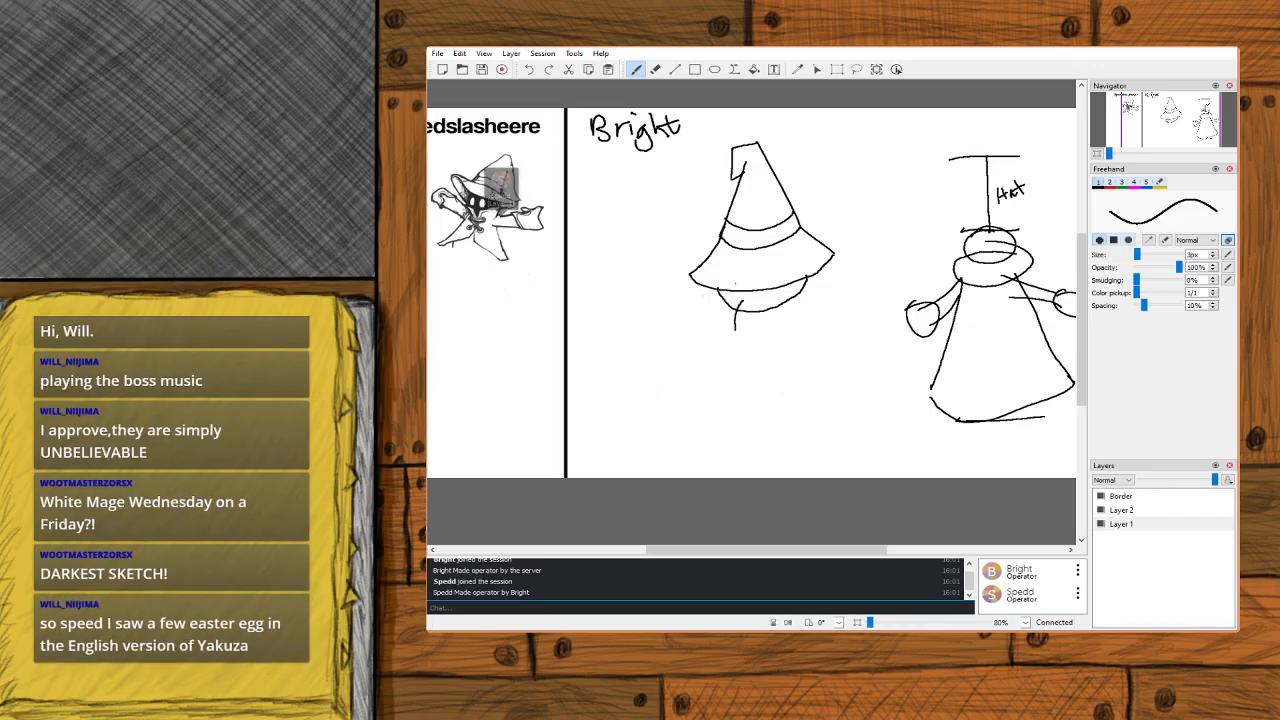
pyautogui.hotkey('ctrl', 'z')
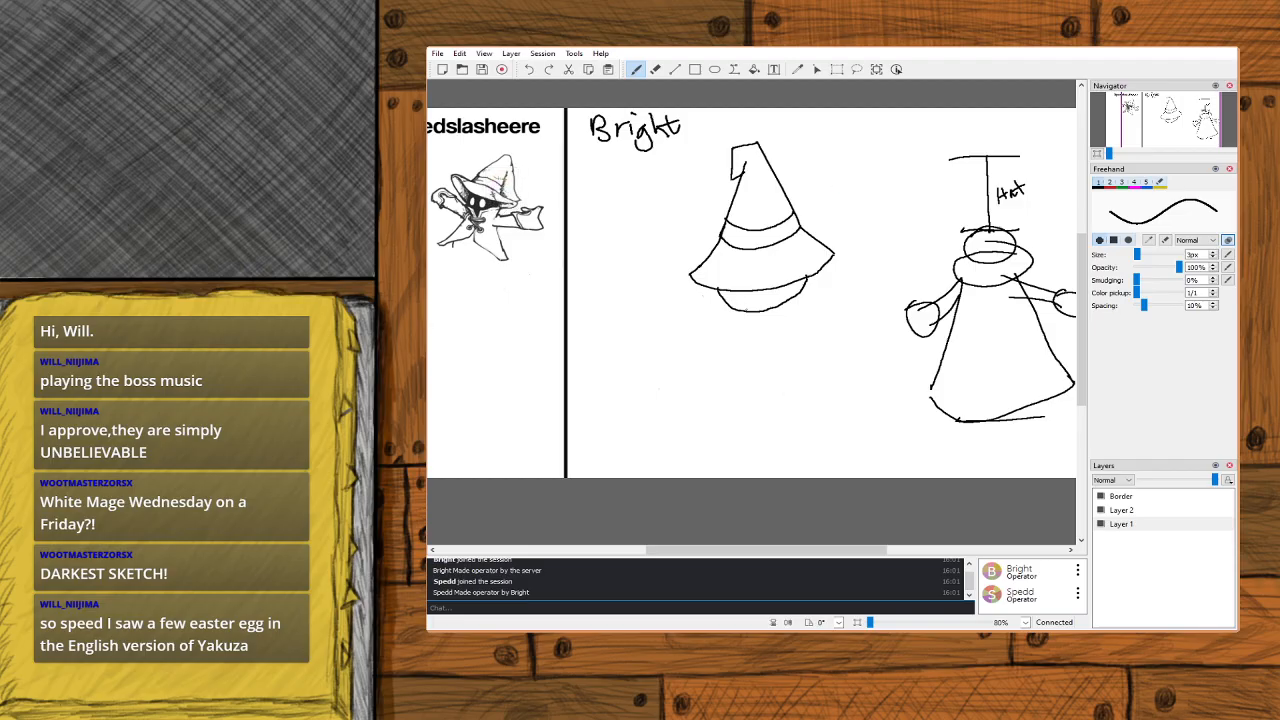
pyautogui.moveTo(743, 300)
pyautogui.mouseDown()
pyautogui.moveTo(802, 297)
pyautogui.moveTo(809, 284)
pyautogui.mouseUp()
pyautogui.hotkey('ctrl', 'z')
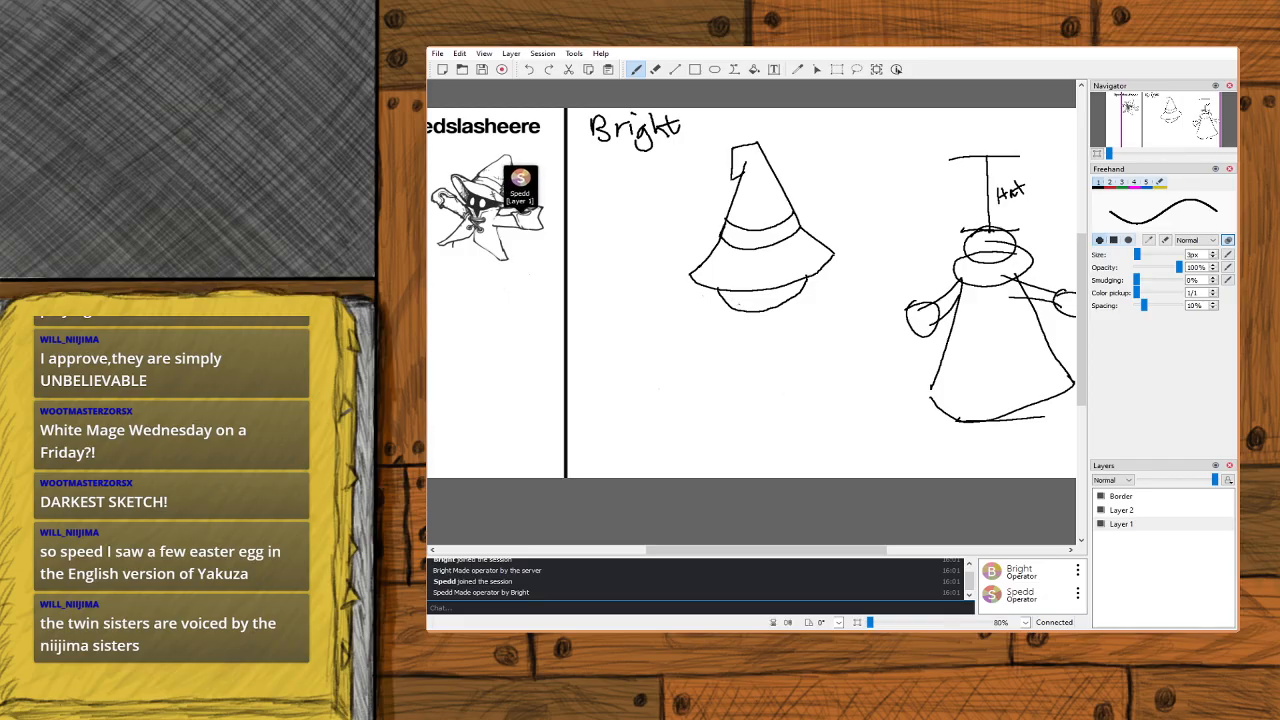
pyautogui.moveTo(735, 298); pyautogui.dragTo(730, 319)
pyautogui.hotkey('ctrl', 'z')
pyautogui.hotkey('ctrl', 'z')
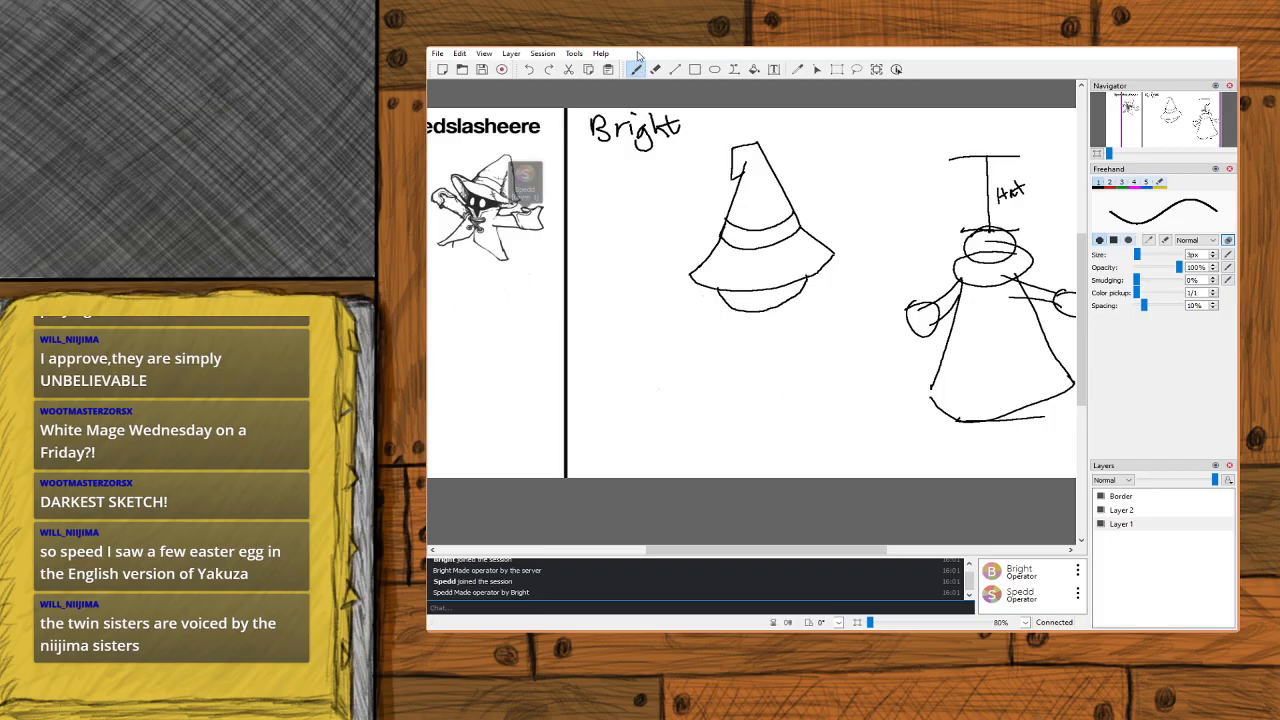
# Erase the right half of the lower face curve on Layer 1 and redraw it closer to the brim, with a short hook below.
pyautogui.click(1104, 525)
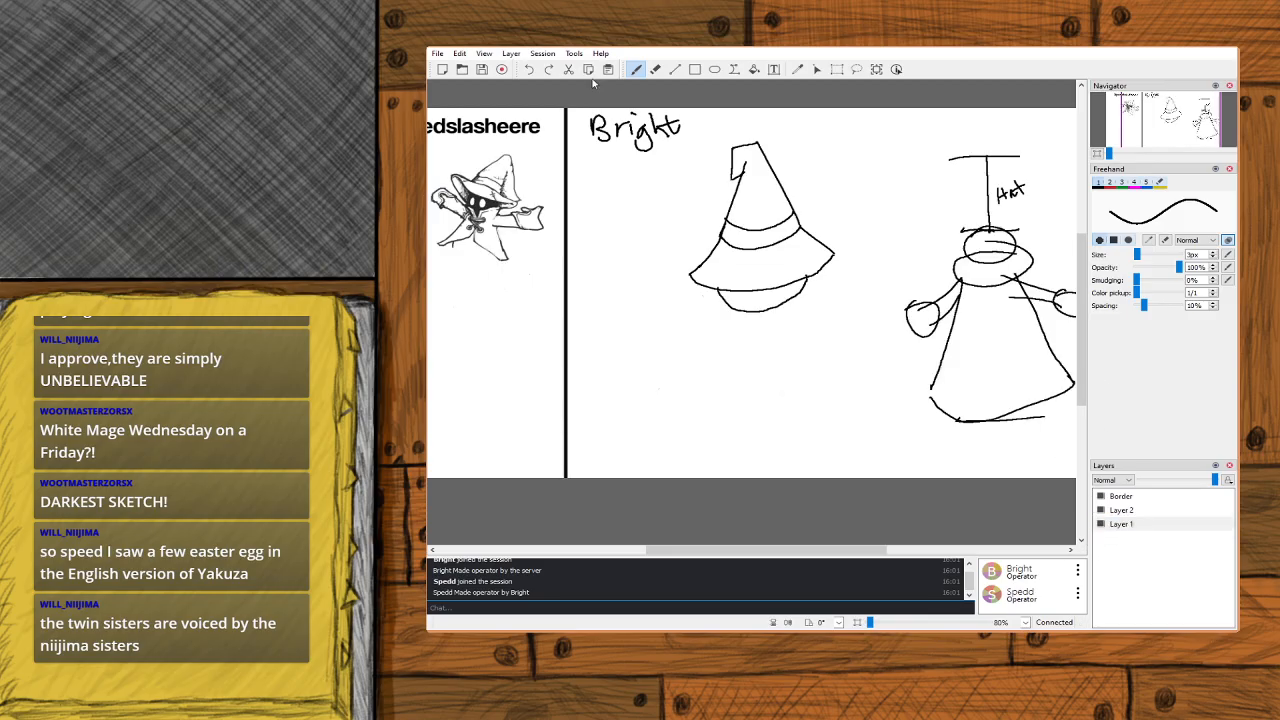
pyautogui.click(655, 69)
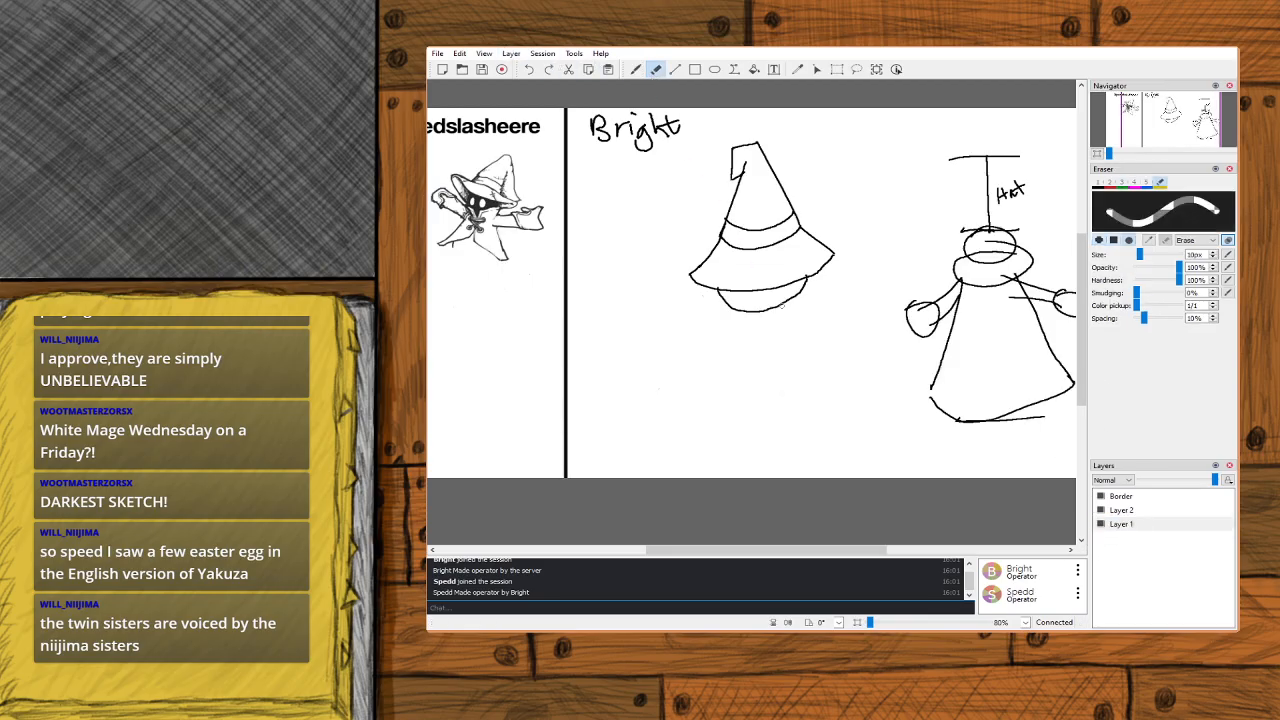
pyautogui.moveTo(815, 268)
pyautogui.mouseDown()
pyautogui.moveTo(790, 305)
pyautogui.moveTo(787, 291)
pyautogui.mouseUp()
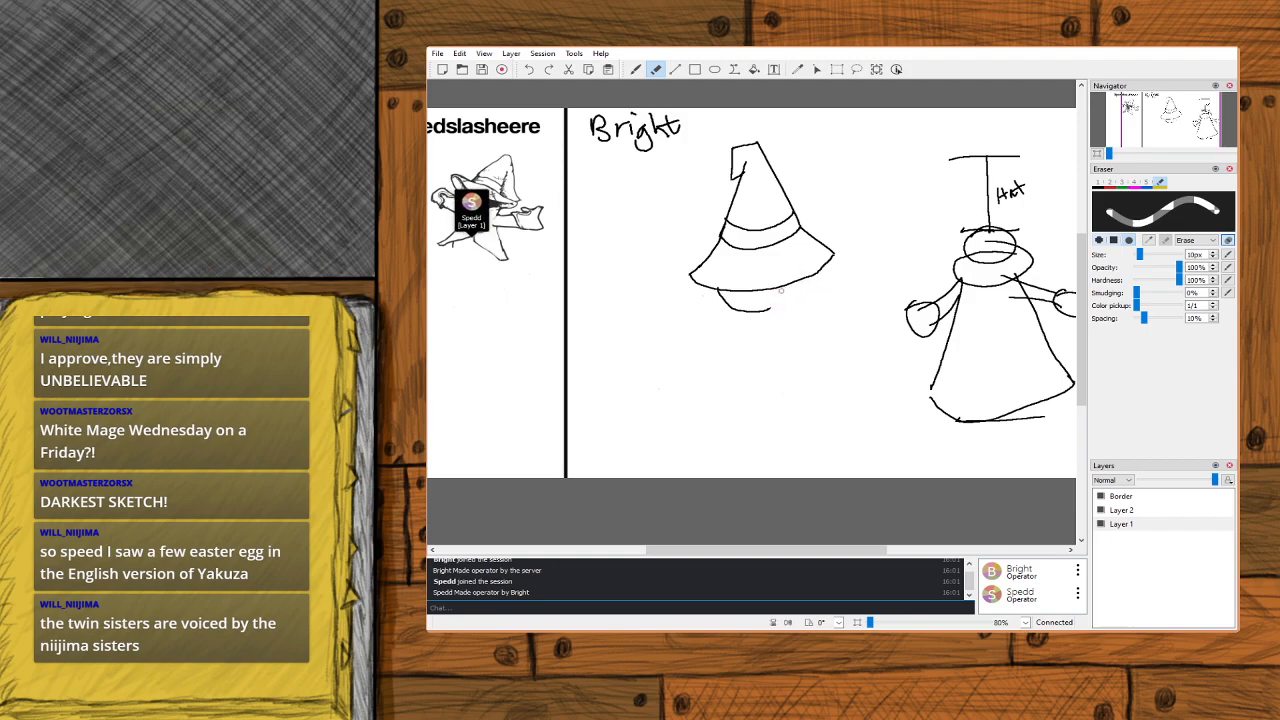
pyautogui.click(636, 69)
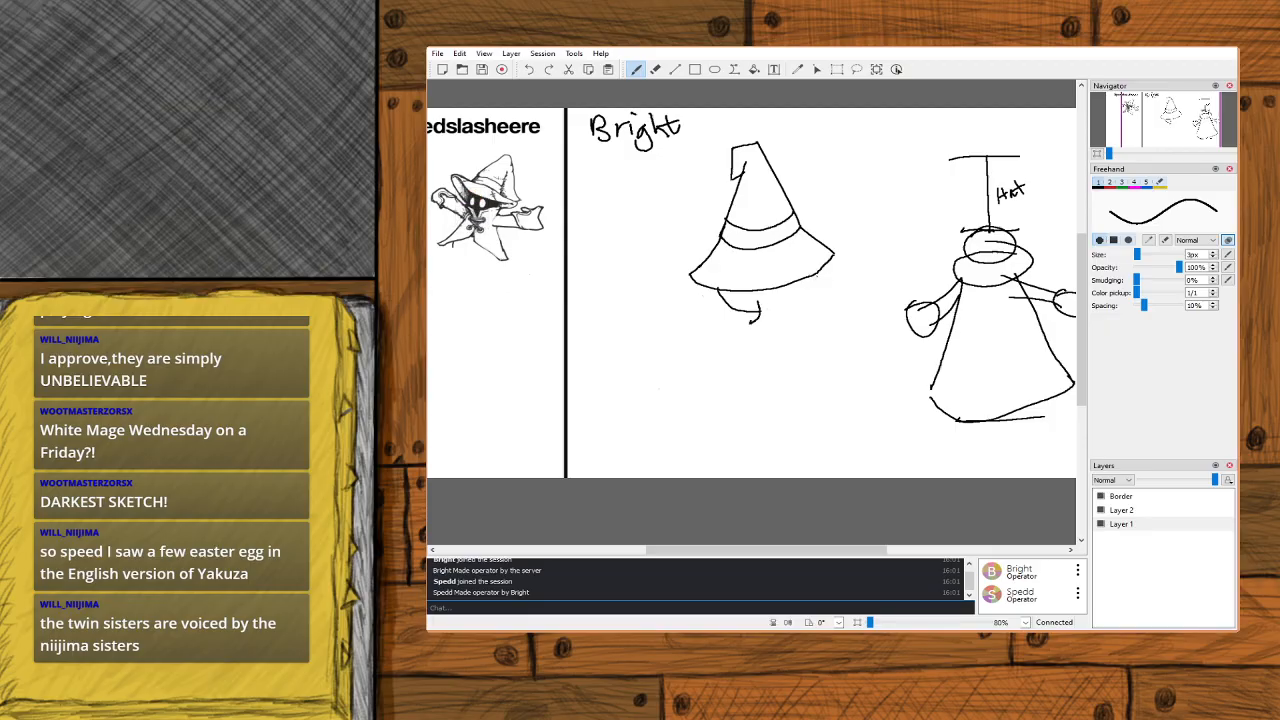
pyautogui.moveTo(810, 277); pyautogui.dragTo(779, 297)
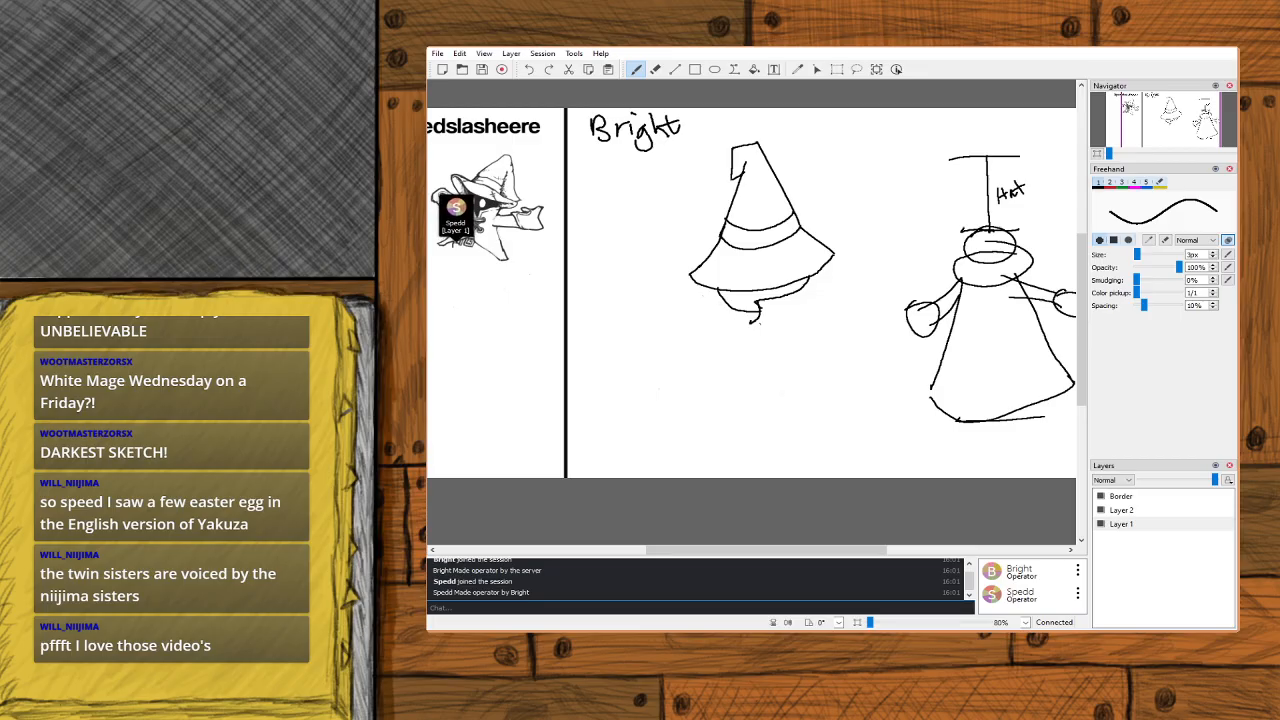
# Try a small pointed collar flap from the hook around the left of the face curve, undoing its strokes.
pyautogui.moveTo(754, 321); pyautogui.dragTo(734, 327)
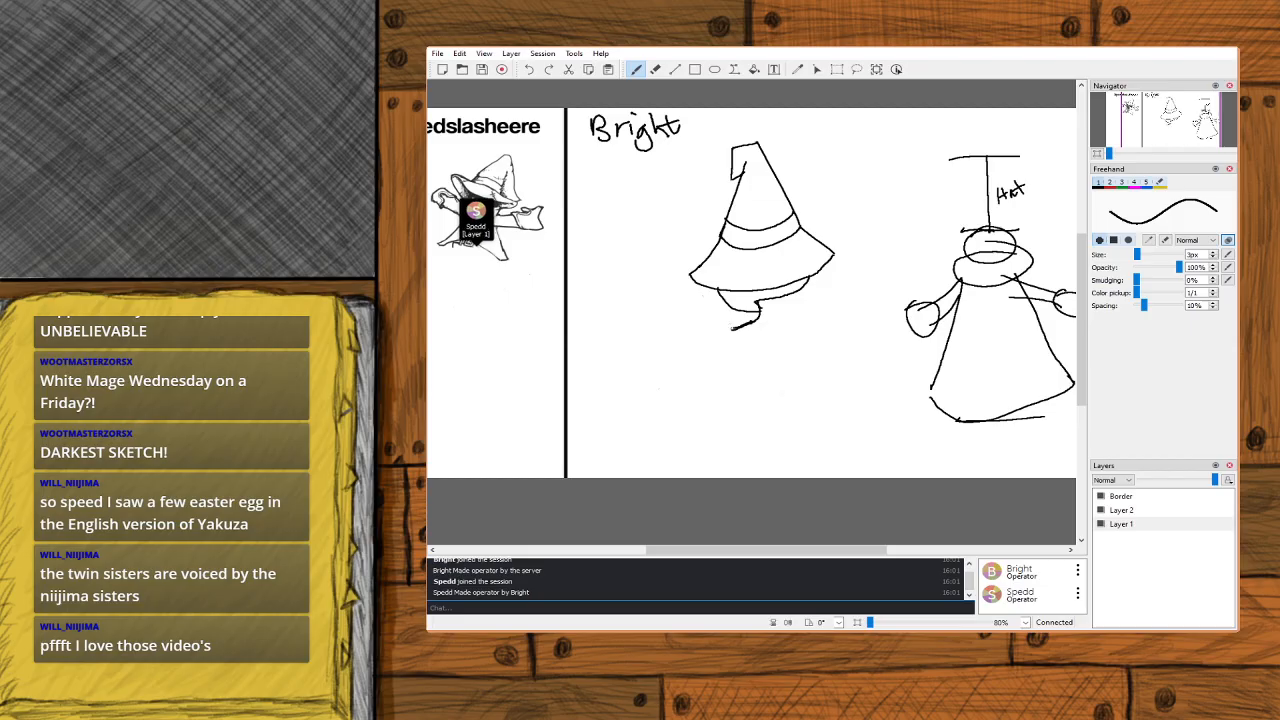
pyautogui.moveTo(734, 327); pyautogui.dragTo(721, 314)
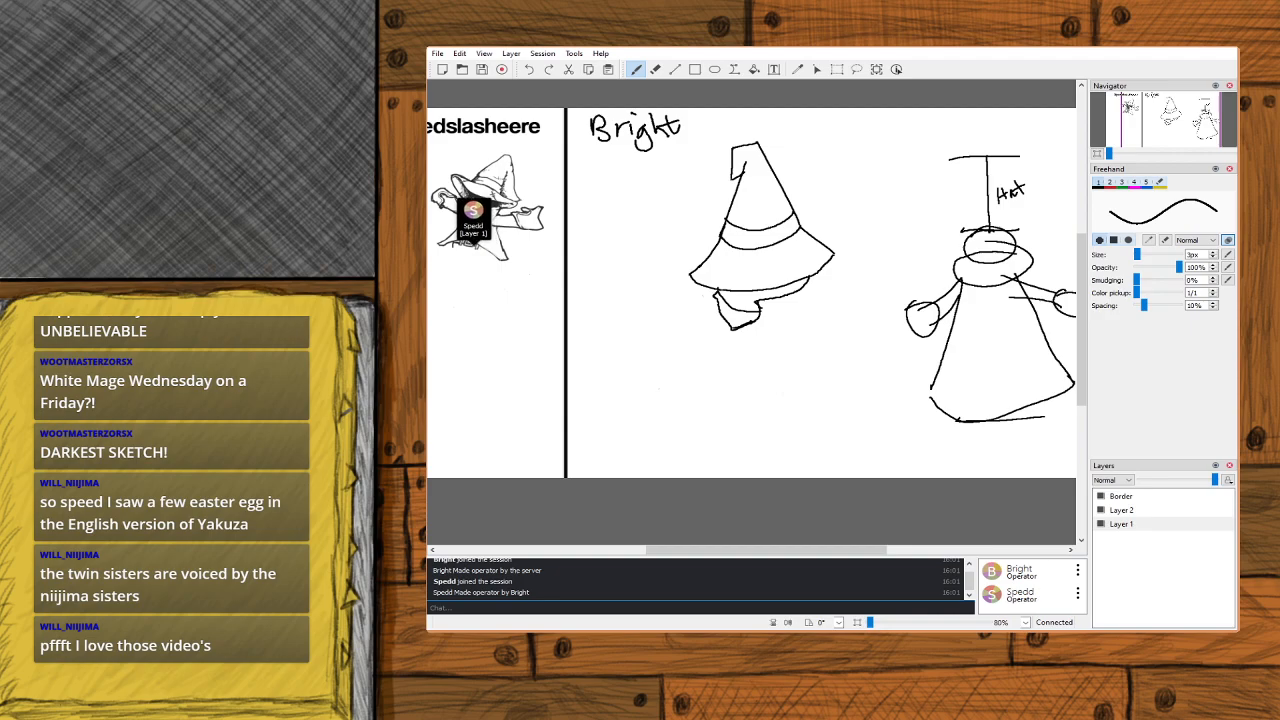
pyautogui.hotkey('ctrl', 'z')
pyautogui.hotkey('ctrl', 'z')
pyautogui.hotkey('ctrl', 'z')
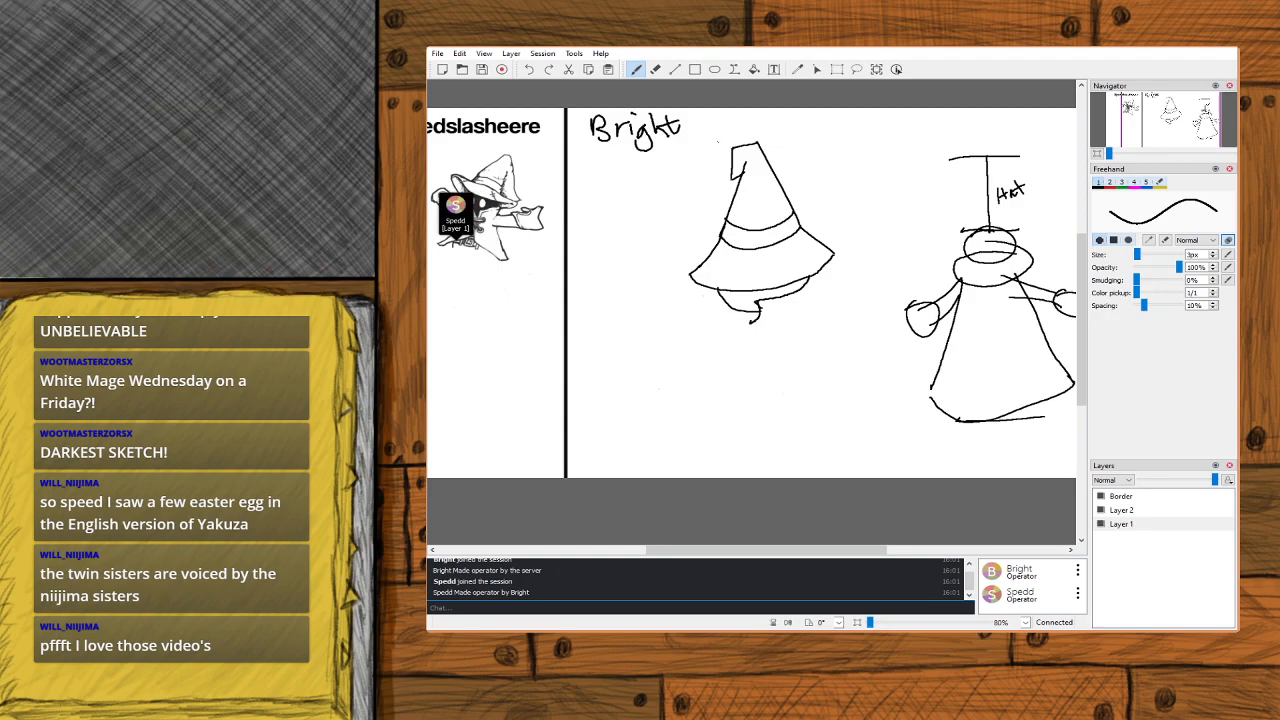
# Set the eraser size to 3 px, trim both ends of the short hook below the face, and return to the freehand brush.
pyautogui.click(656, 70)
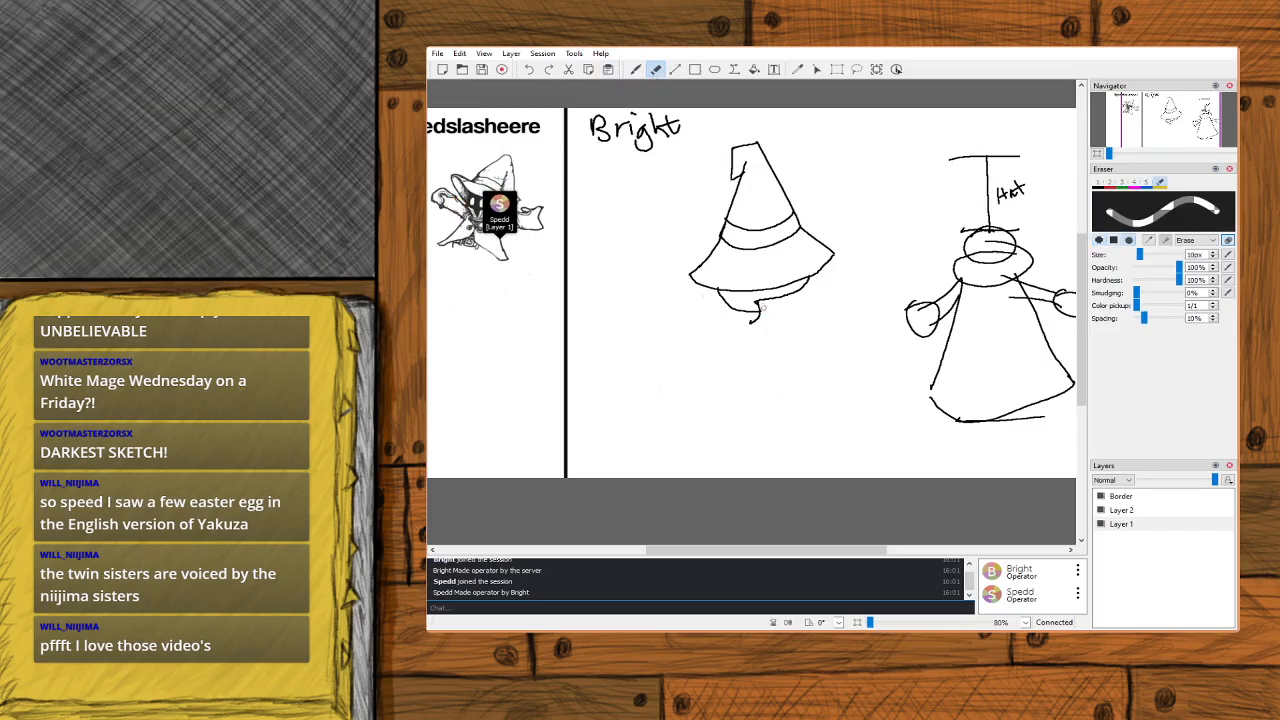
pyautogui.click(1177, 118)
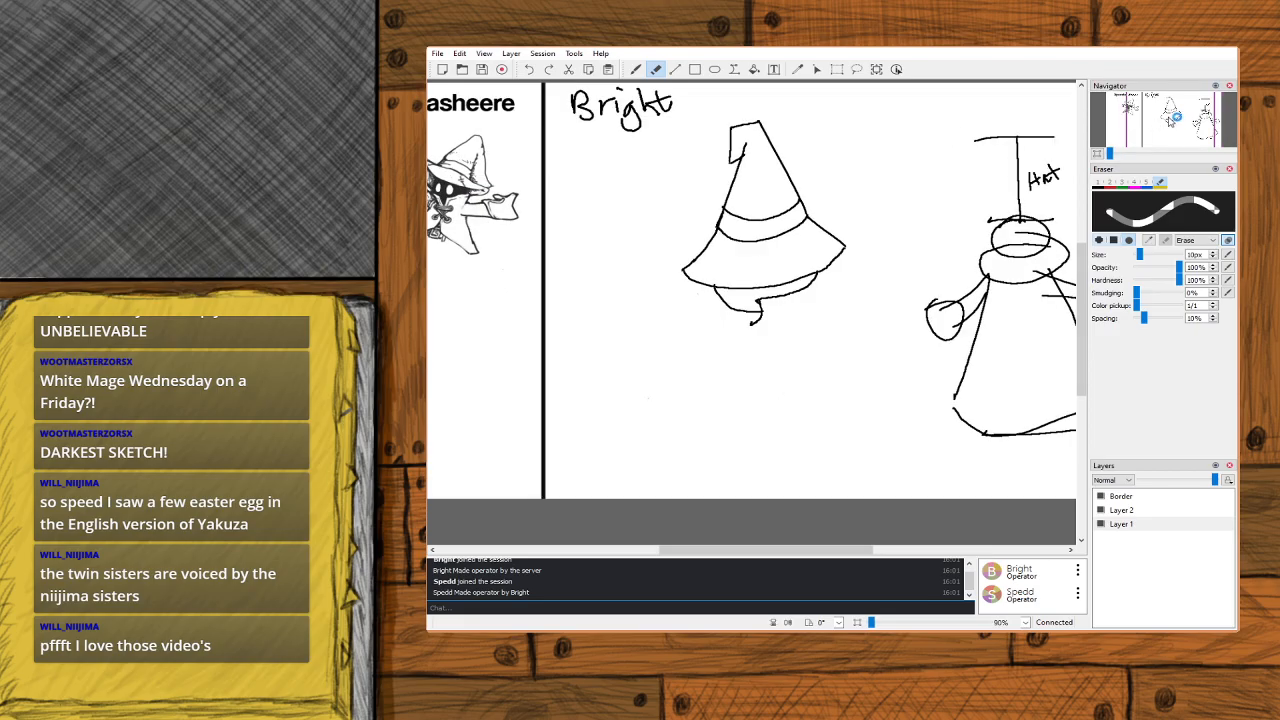
pyautogui.scroll(3, 1177, 117)
pyautogui.moveTo(1171, 116); pyautogui.dragTo(1187, 124)
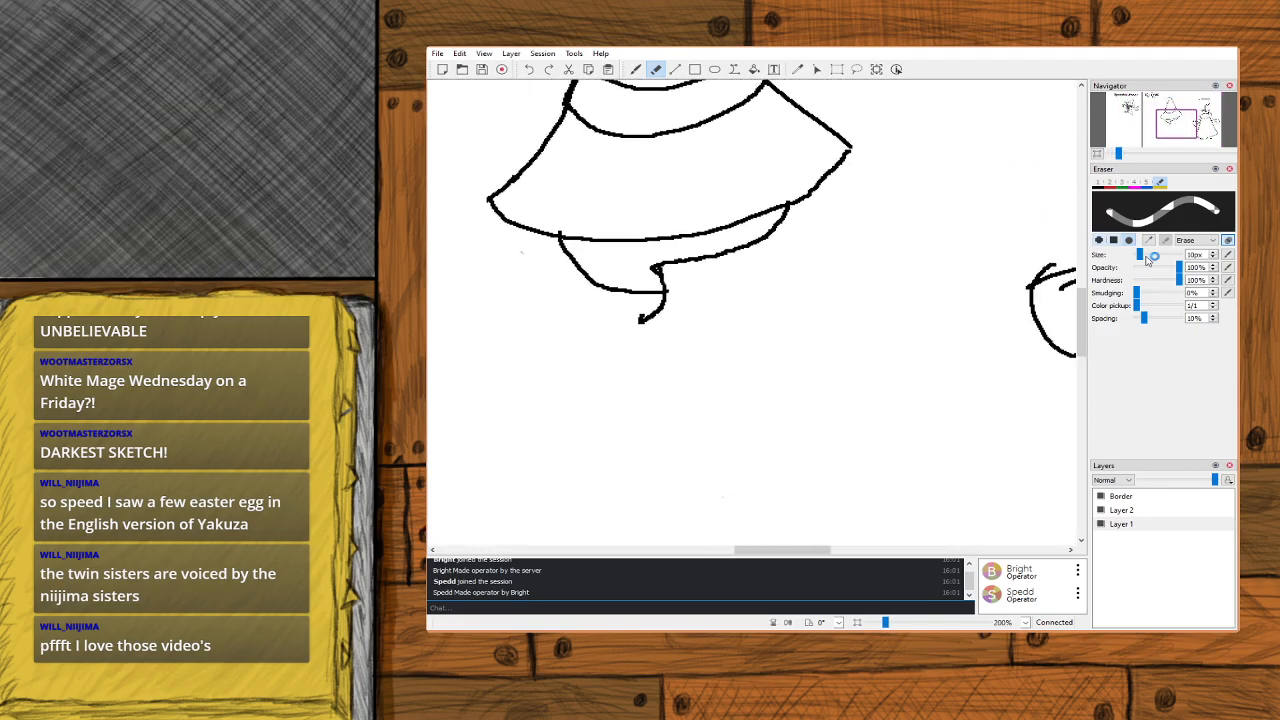
pyautogui.moveTo(1141, 254); pyautogui.dragTo(1142, 255)
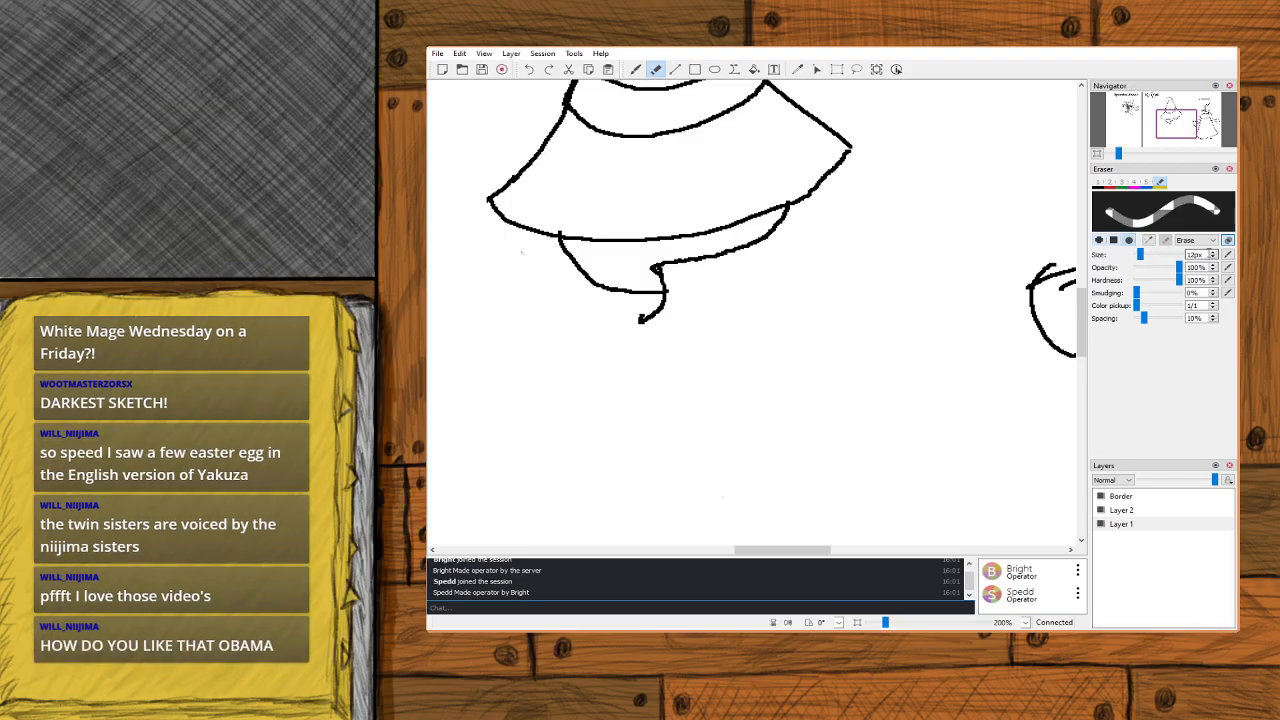
pyautogui.scroll(-3, 1163, 254)
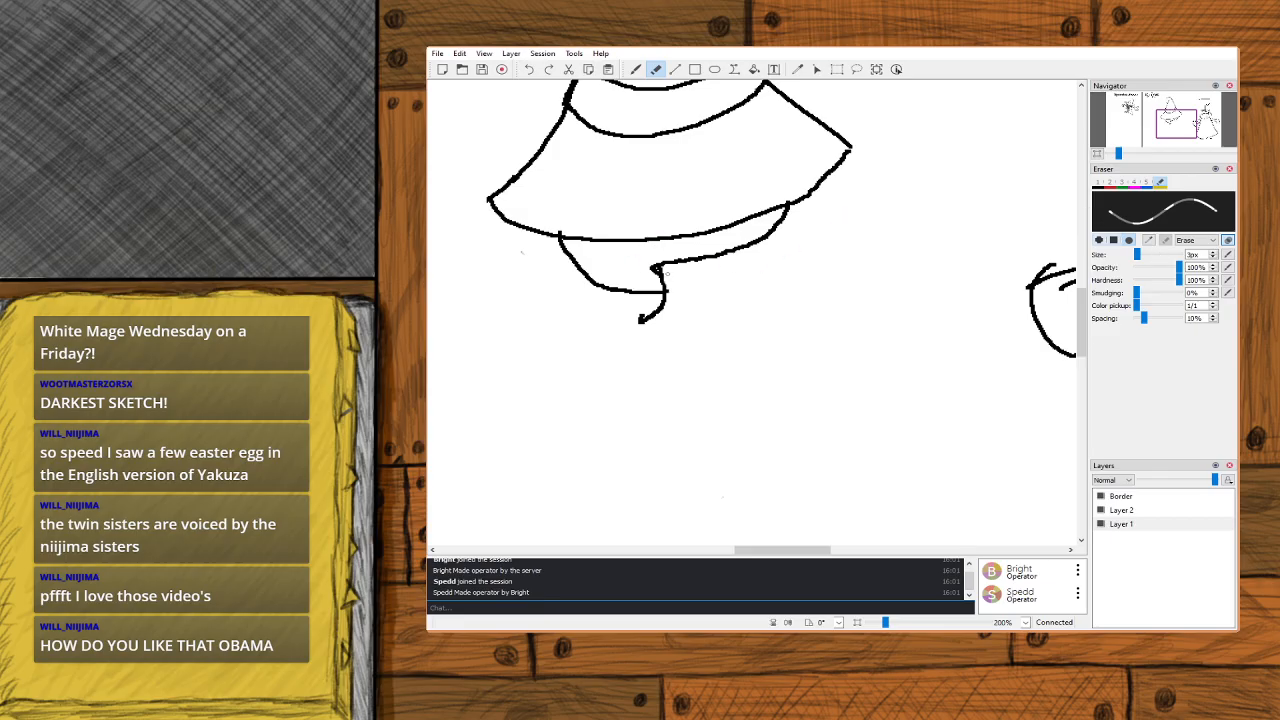
pyautogui.moveTo(661, 269); pyautogui.dragTo(659, 269)
pyautogui.moveTo(640, 323); pyautogui.dragTo(644, 322)
pyautogui.press('b')
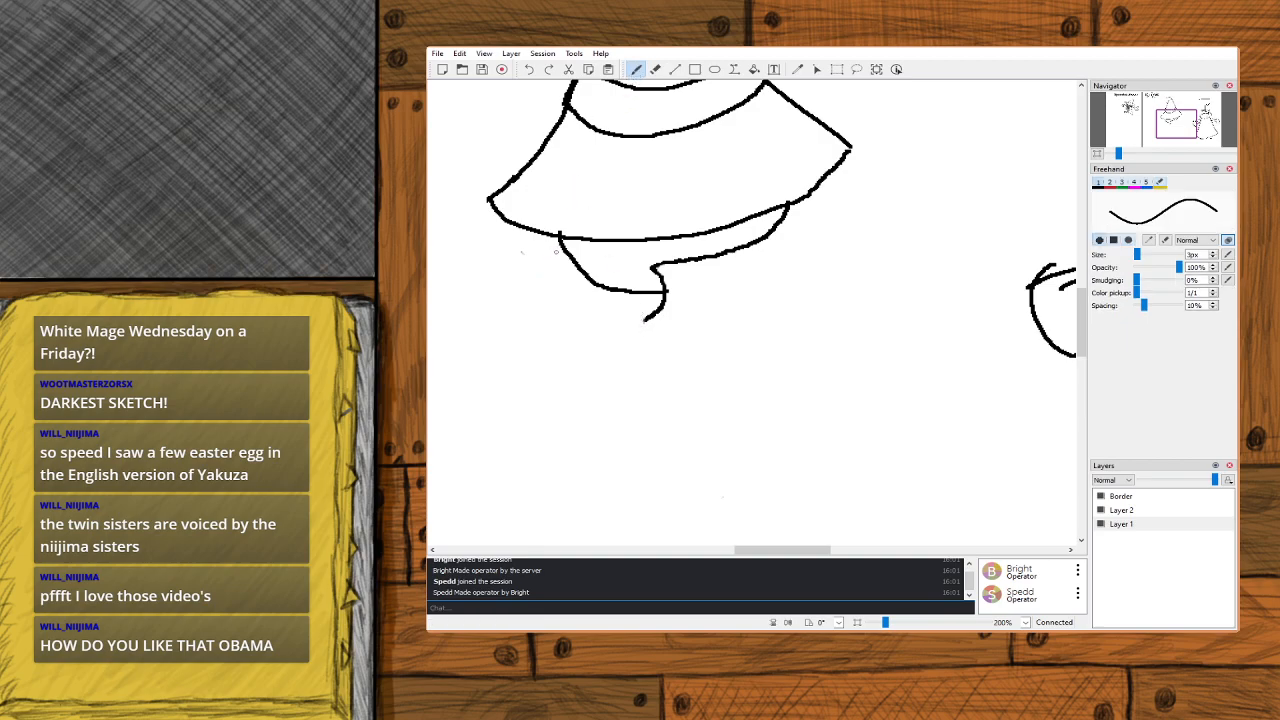
# Draw a pointed collar flap below the left face curve, erase its doubled lower line and return to the freehand brush.
pyautogui.moveTo(558, 243)
pyautogui.mouseDown()
pyautogui.moveTo(536, 276)
pyautogui.moveTo(538, 264)
pyautogui.moveTo(591, 333)
pyautogui.moveTo(635, 320)
pyautogui.moveTo(596, 340)
pyautogui.moveTo(651, 316)
pyautogui.moveTo(595, 342)
pyautogui.moveTo(573, 317)
pyautogui.mouseUp()
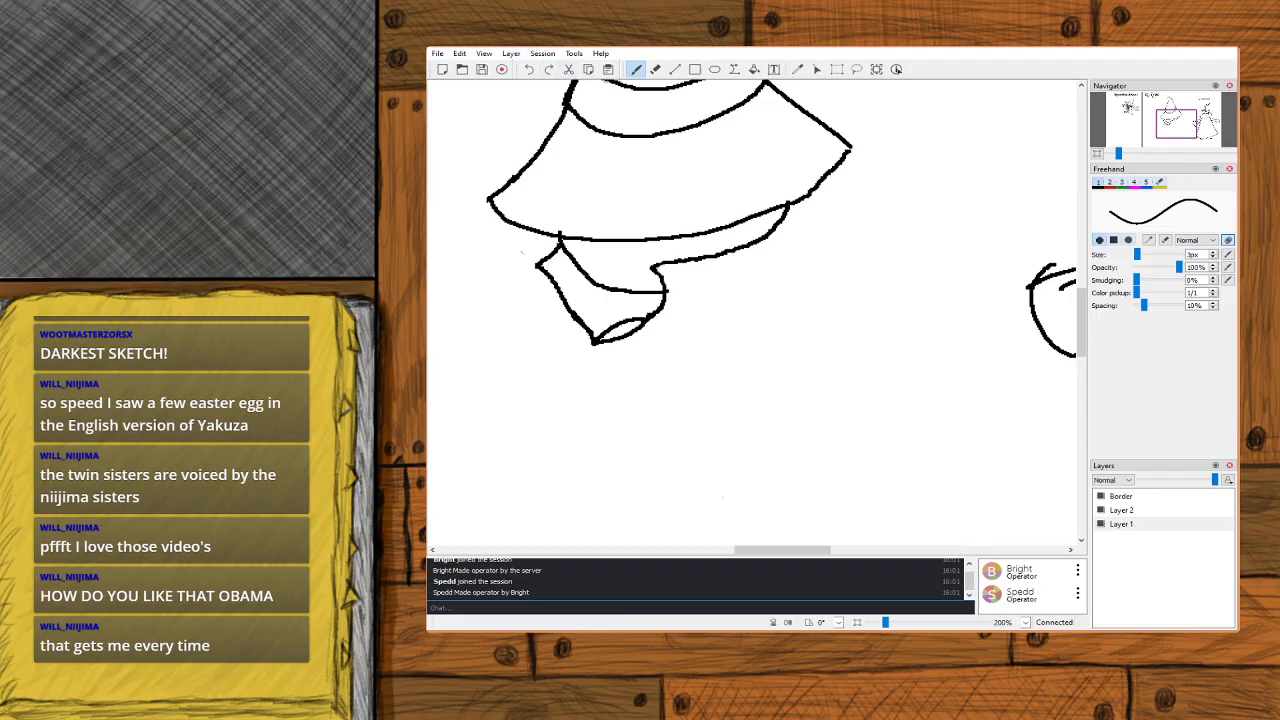
pyautogui.click(655, 69)
pyautogui.moveTo(621, 322)
pyautogui.mouseDown()
pyautogui.moveTo(646, 314)
pyautogui.moveTo(604, 336)
pyautogui.mouseUp()
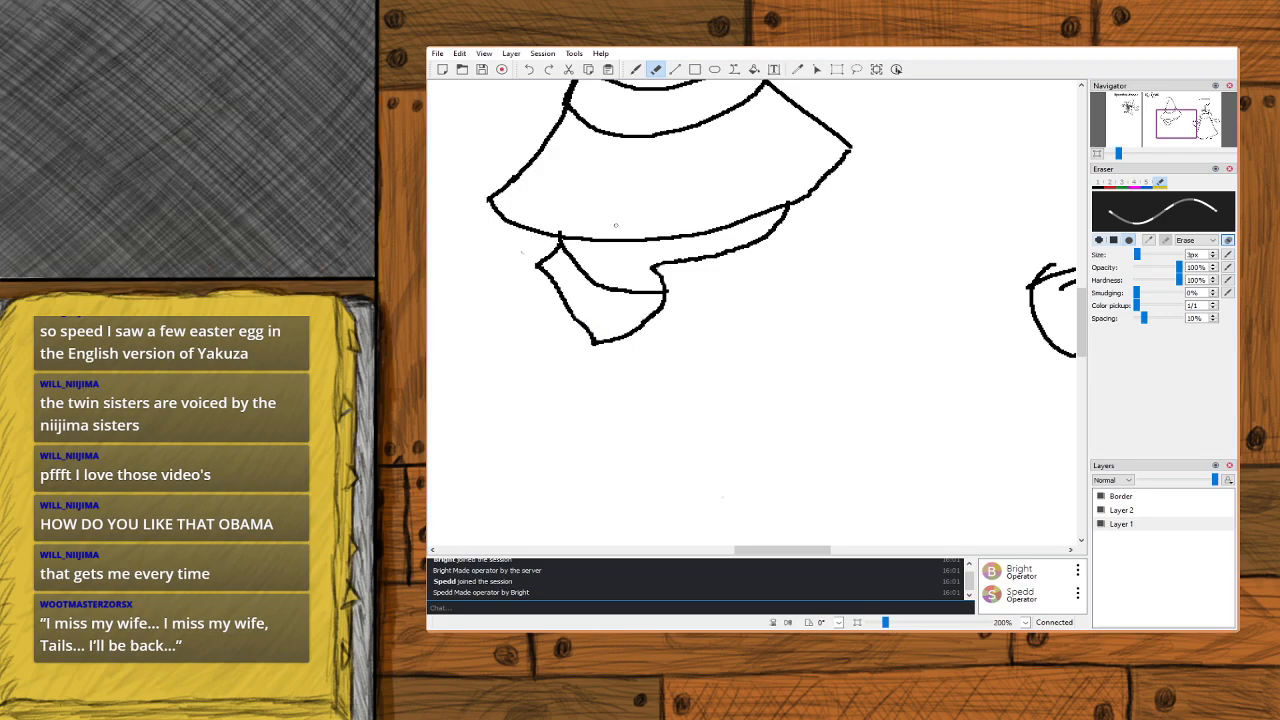
pyautogui.press('b')
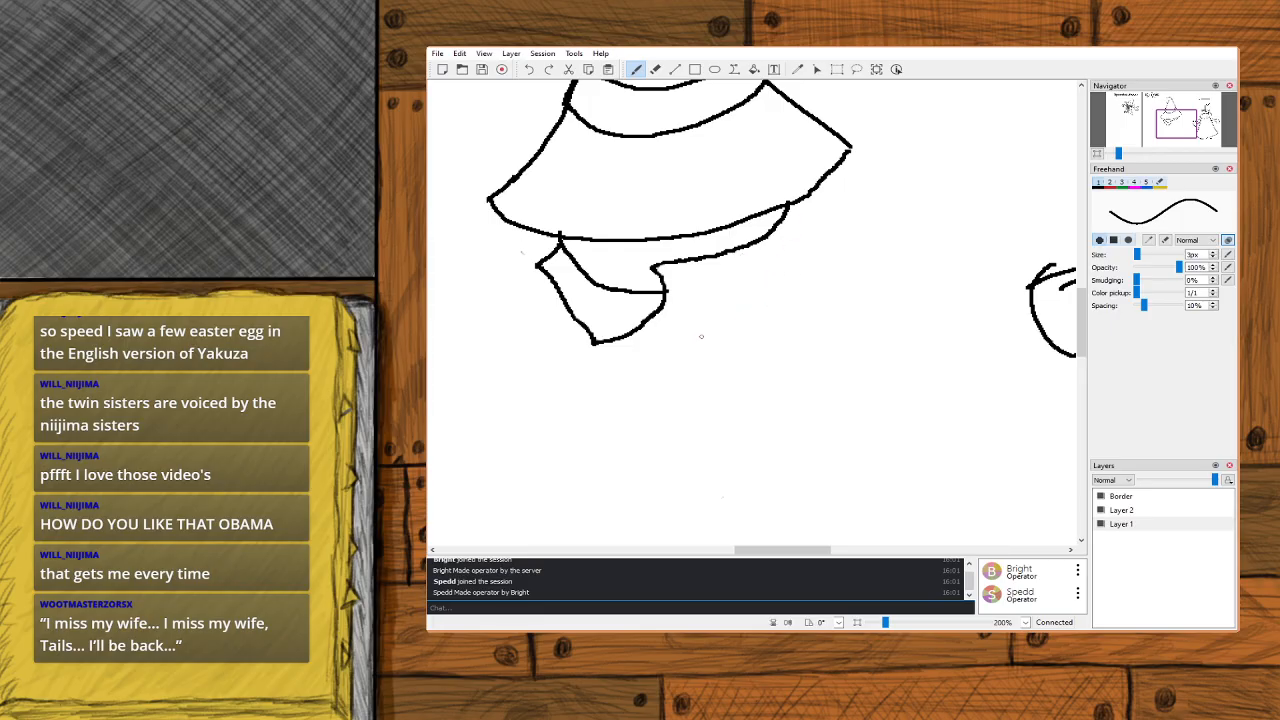
# Try a wide curve from below the face up to the brim, undo it, and erase the left collar flap.
pyautogui.moveTo(684, 346)
pyautogui.mouseDown()
pyautogui.moveTo(752, 331)
pyautogui.moveTo(790, 296)
pyautogui.moveTo(790, 202)
pyautogui.mouseUp()
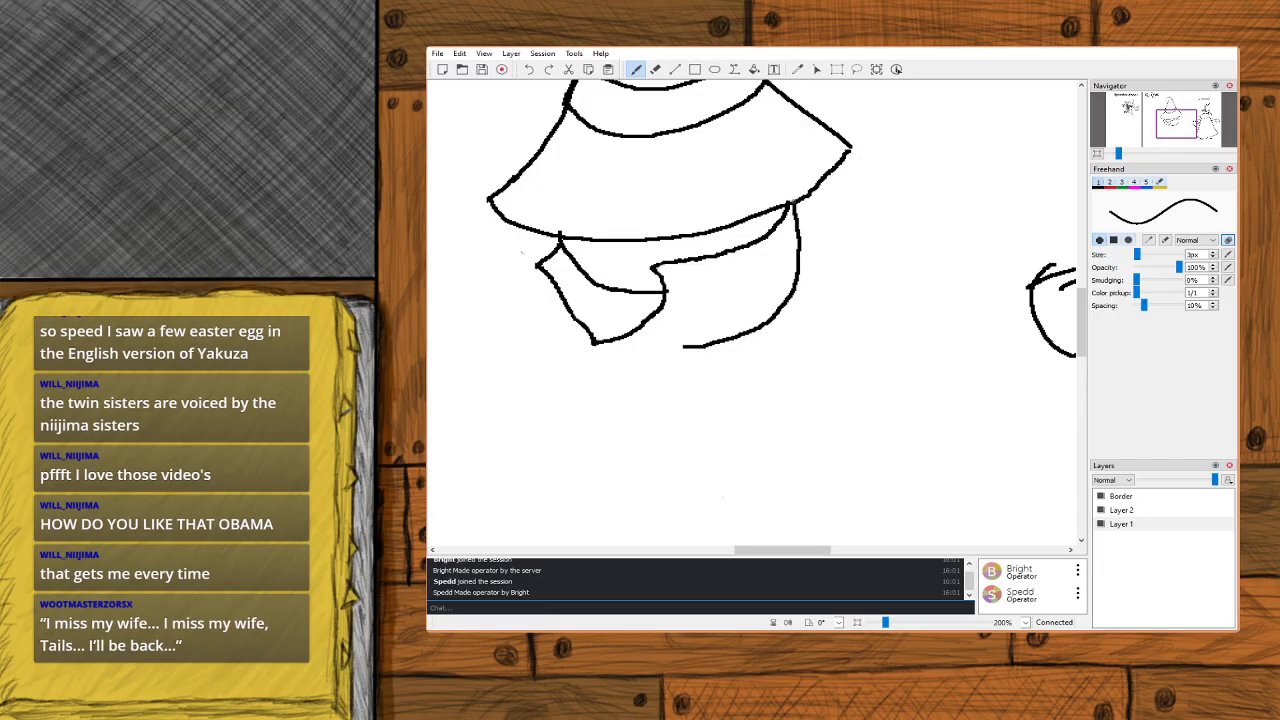
pyautogui.hotkey('ctrl', 'z')
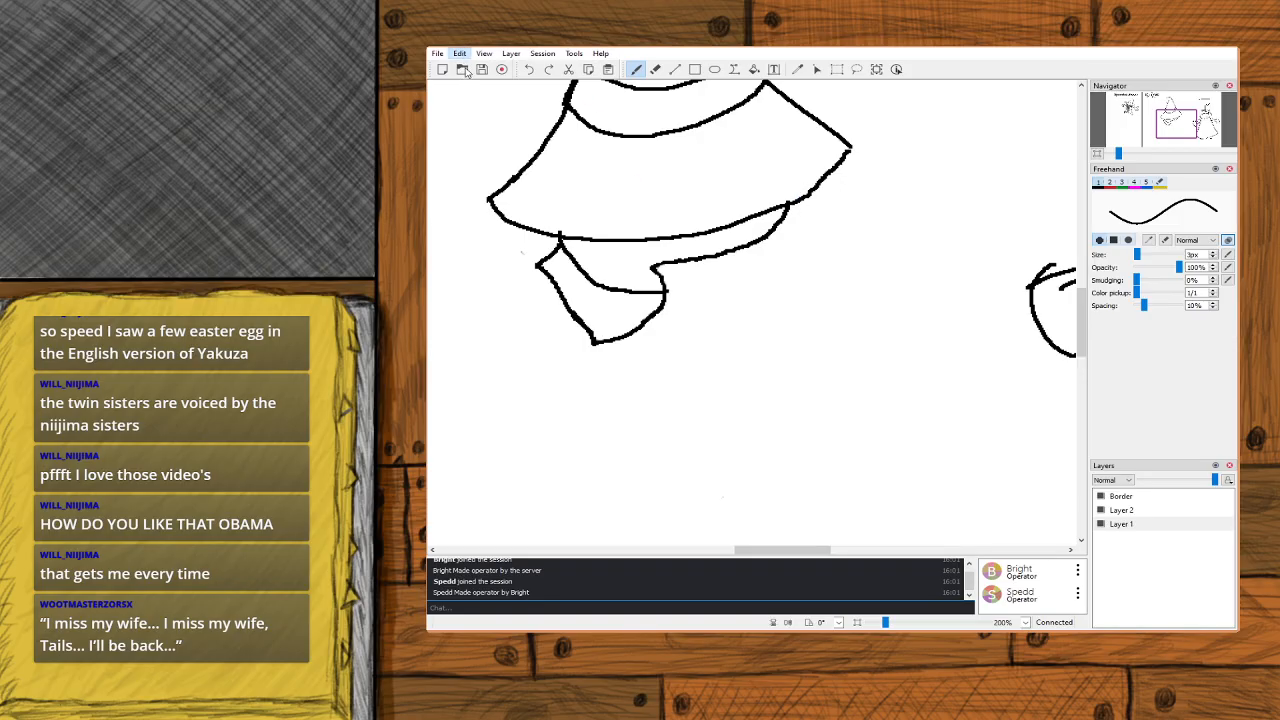
pyautogui.click(655, 74)
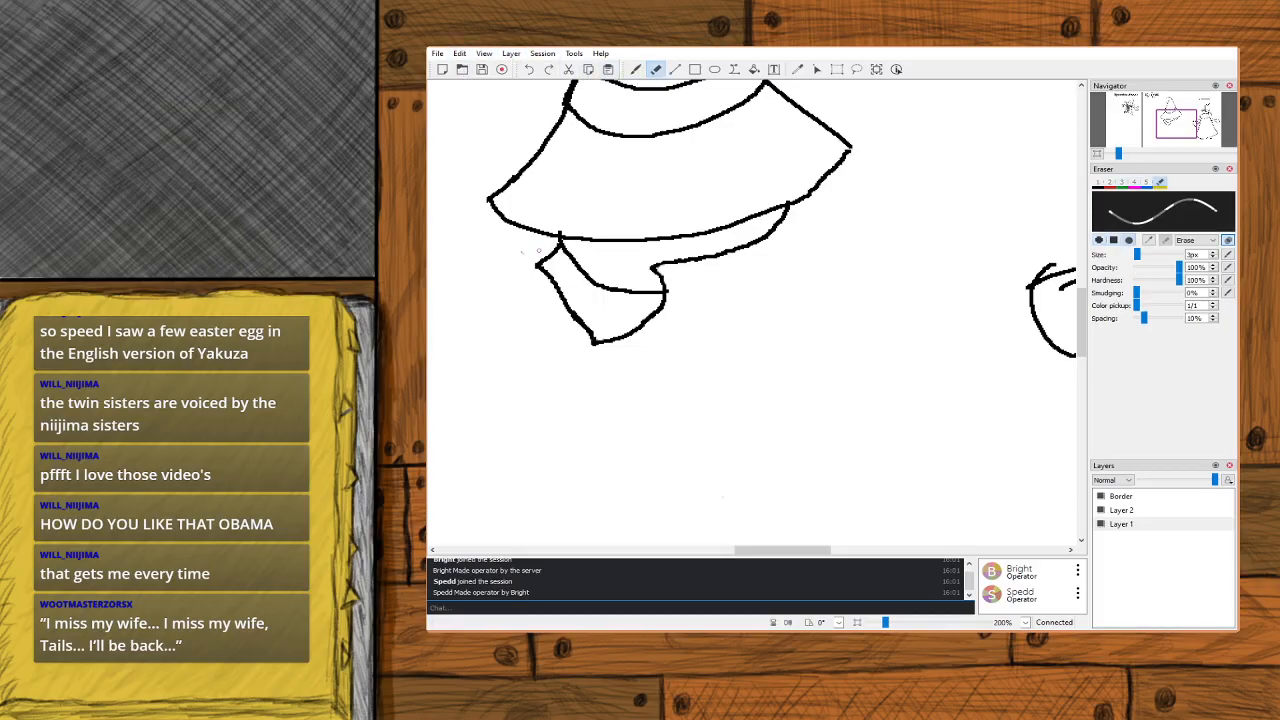
pyautogui.moveTo(550, 250)
pyautogui.mouseDown()
pyautogui.moveTo(599, 338)
pyautogui.moveTo(589, 349)
pyautogui.moveTo(605, 341)
pyautogui.moveTo(587, 318)
pyautogui.moveTo(605, 347)
pyautogui.moveTo(659, 312)
pyautogui.mouseUp()
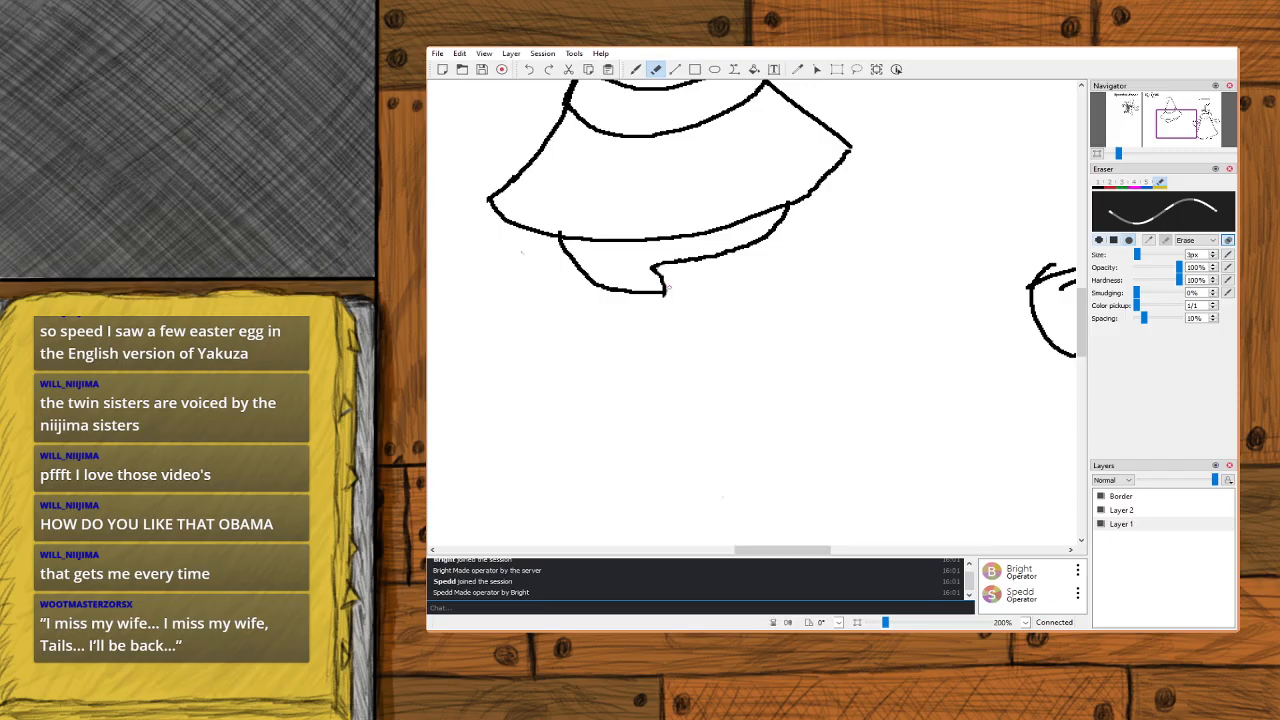
pyautogui.click(636, 69)
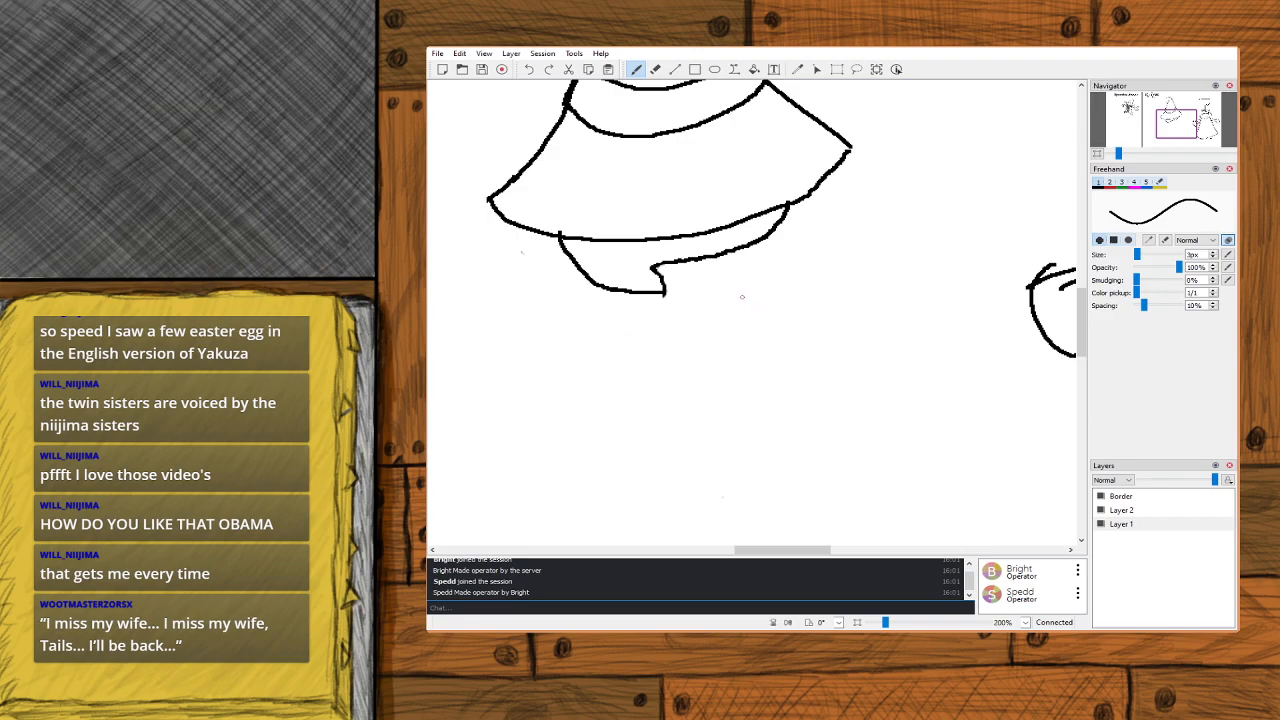
# Draw the collar's right side beneath the brim with a parallel inner line, and a shoulder line curving down from it.
pyautogui.moveTo(698, 313)
pyautogui.mouseDown()
pyautogui.moveTo(752, 297)
pyautogui.moveTo(789, 256)
pyautogui.moveTo(810, 193)
pyautogui.mouseUp()
pyautogui.moveTo(680, 277)
pyautogui.mouseDown()
pyautogui.moveTo(750, 261)
pyautogui.moveTo(794, 224)
pyautogui.mouseUp()
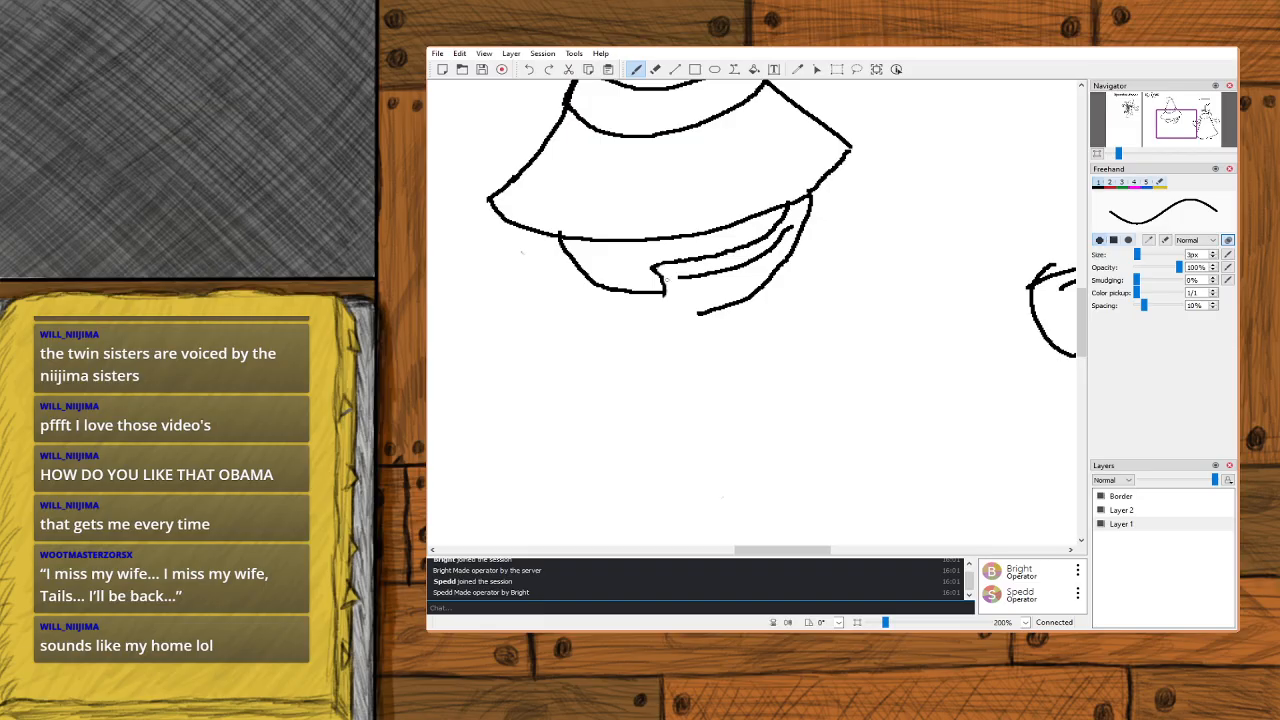
pyautogui.hotkey('ctrl', 'z')
pyautogui.moveTo(680, 279); pyautogui.dragTo(796, 238)
pyautogui.hotkey('ctrl', 'z')
pyautogui.moveTo(674, 275)
pyautogui.mouseDown()
pyautogui.moveTo(757, 256)
pyautogui.moveTo(798, 214)
pyautogui.mouseUp()
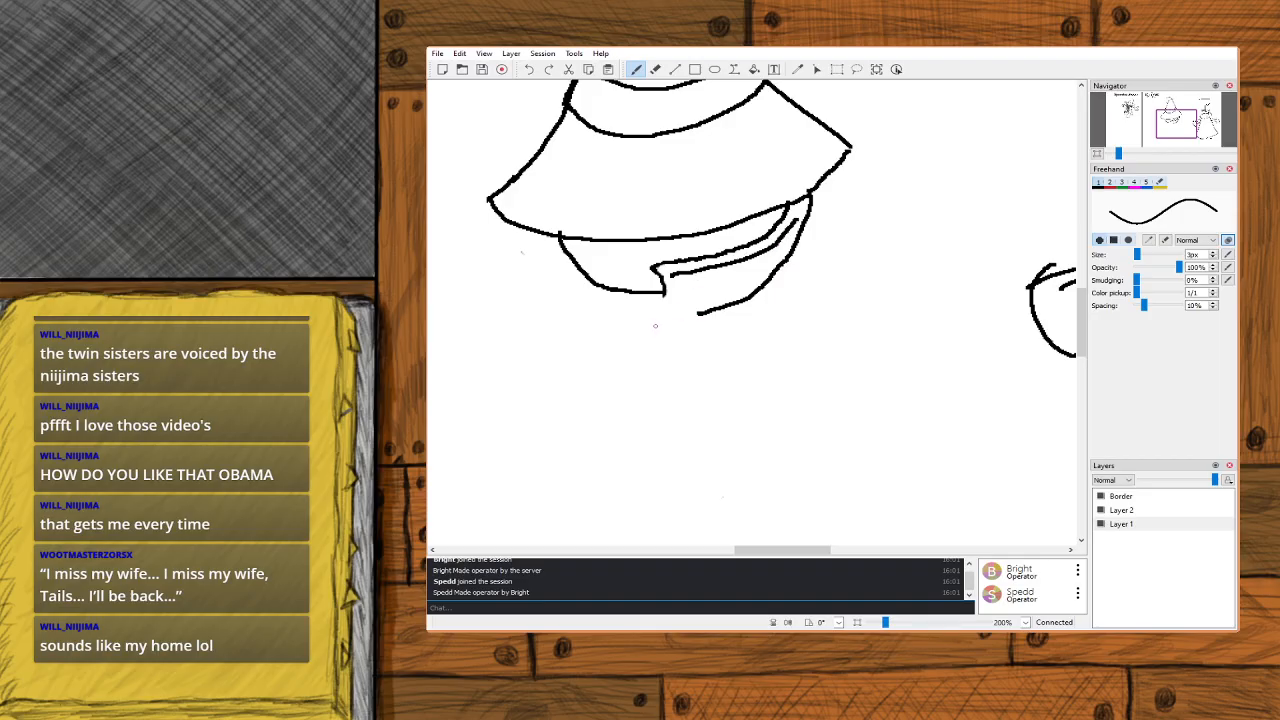
pyautogui.moveTo(665, 292)
pyautogui.mouseDown()
pyautogui.moveTo(642, 320)
pyautogui.moveTo(689, 321)
pyautogui.mouseUp()
pyautogui.moveTo(760, 288)
pyautogui.mouseDown()
pyautogui.moveTo(812, 375)
pyautogui.moveTo(811, 440)
pyautogui.mouseUp()
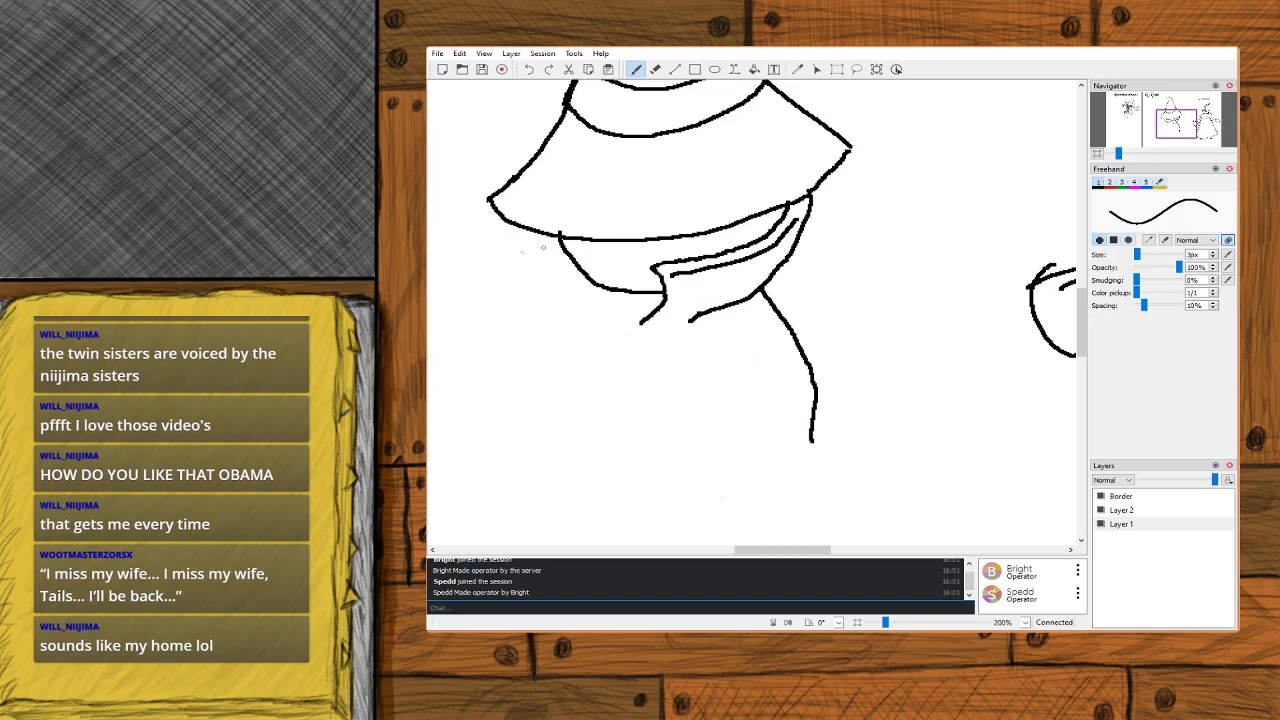
# Try two outlines for the collar's left side beneath the brim, undoing each one.
pyautogui.moveTo(543, 238)
pyautogui.mouseDown()
pyautogui.moveTo(512, 263)
pyautogui.moveTo(556, 318)
pyautogui.mouseUp()
pyautogui.hotkey('ctrl', 'z')
pyautogui.moveTo(640, 322)
pyautogui.mouseDown()
pyautogui.moveTo(585, 307)
pyautogui.moveTo(554, 236)
pyautogui.mouseUp()
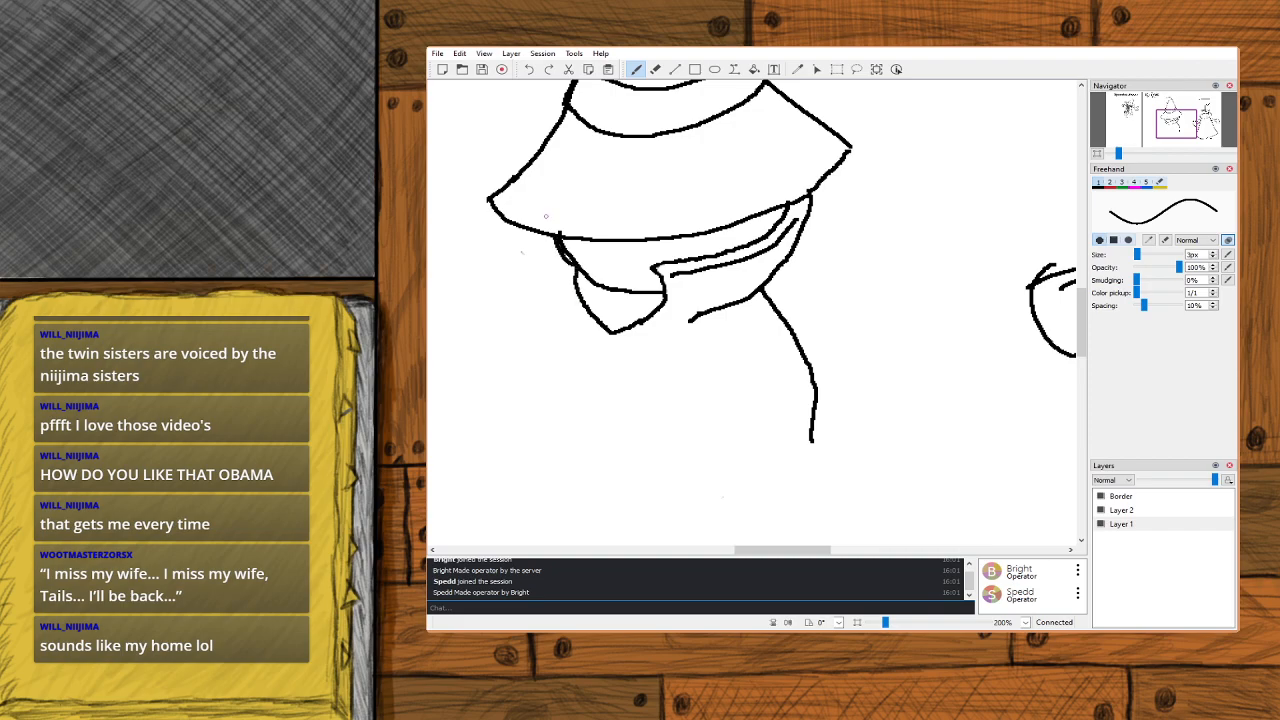
pyautogui.hotkey('ctrl', 'z')
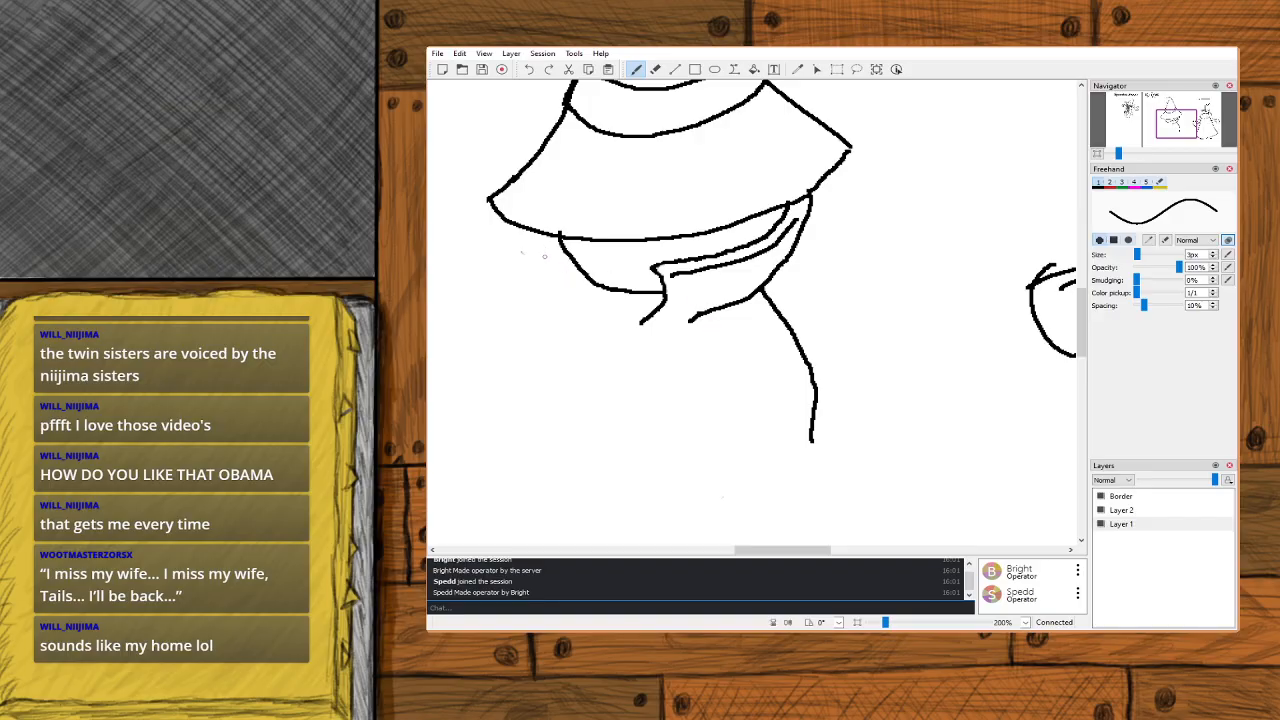
# Draw the collar's left flap from the brim to the hook, with a short fold line and a curved left shoulder.
pyautogui.moveTo(548, 234); pyautogui.dragTo(512, 268)
pyautogui.moveTo(513, 266)
pyautogui.mouseDown()
pyautogui.moveTo(598, 322)
pyautogui.moveTo(648, 322)
pyautogui.mouseUp()
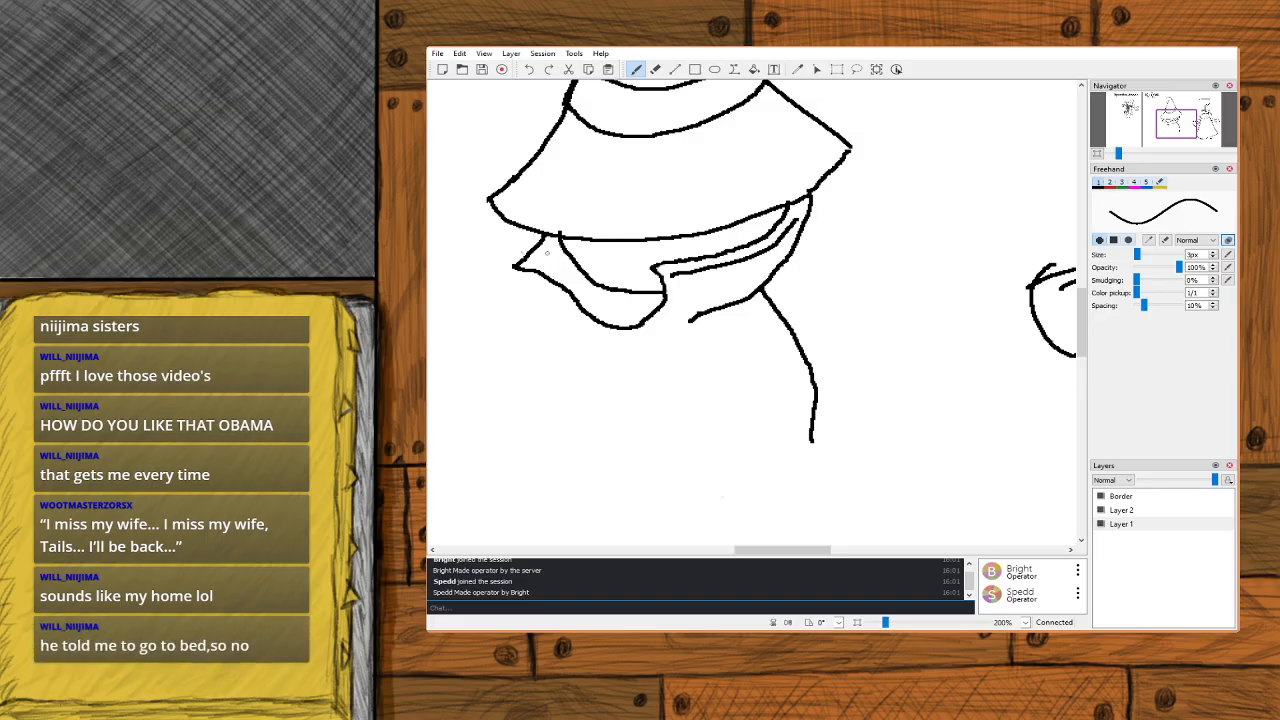
pyautogui.moveTo(553, 241); pyautogui.dragTo(543, 257)
pyautogui.moveTo(552, 283); pyautogui.dragTo(503, 362)
pyautogui.scroll(-2, 1176, 127)
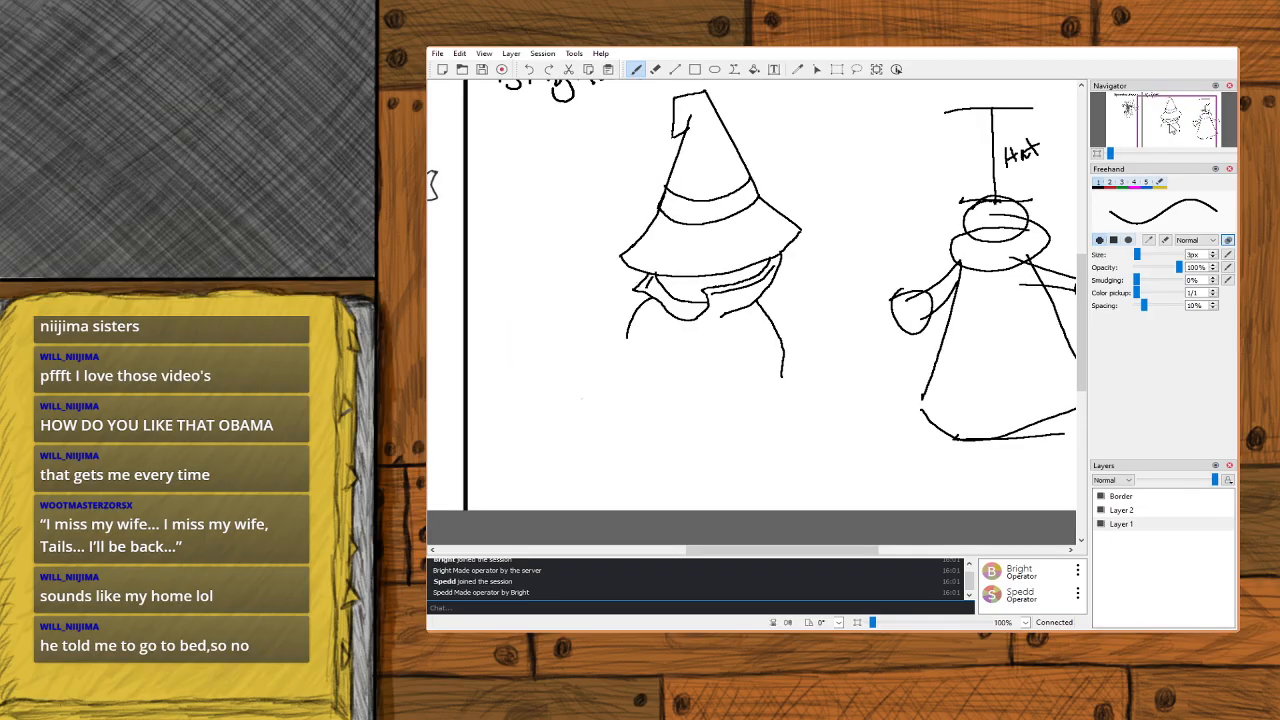
pyautogui.moveTo(1159, 117); pyautogui.dragTo(1175, 126)
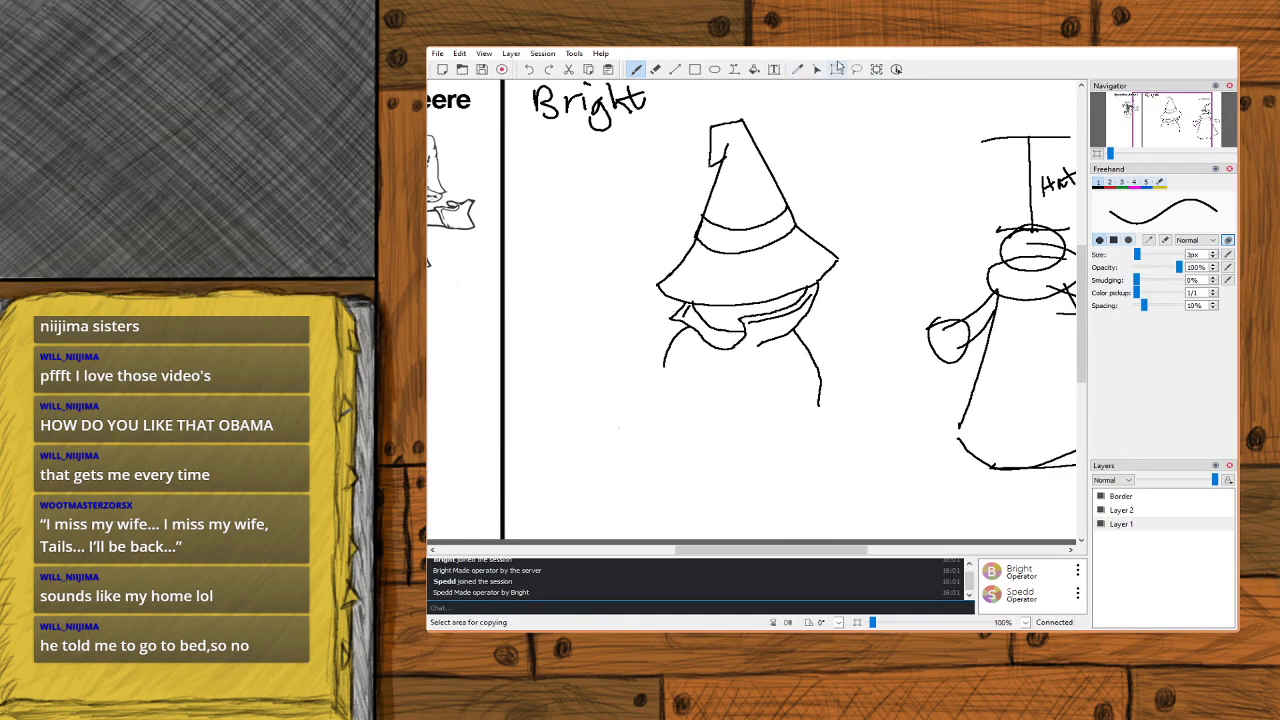
pyautogui.click(837, 69)
pyautogui.moveTo(890, 121); pyautogui.dragTo(875, 196)
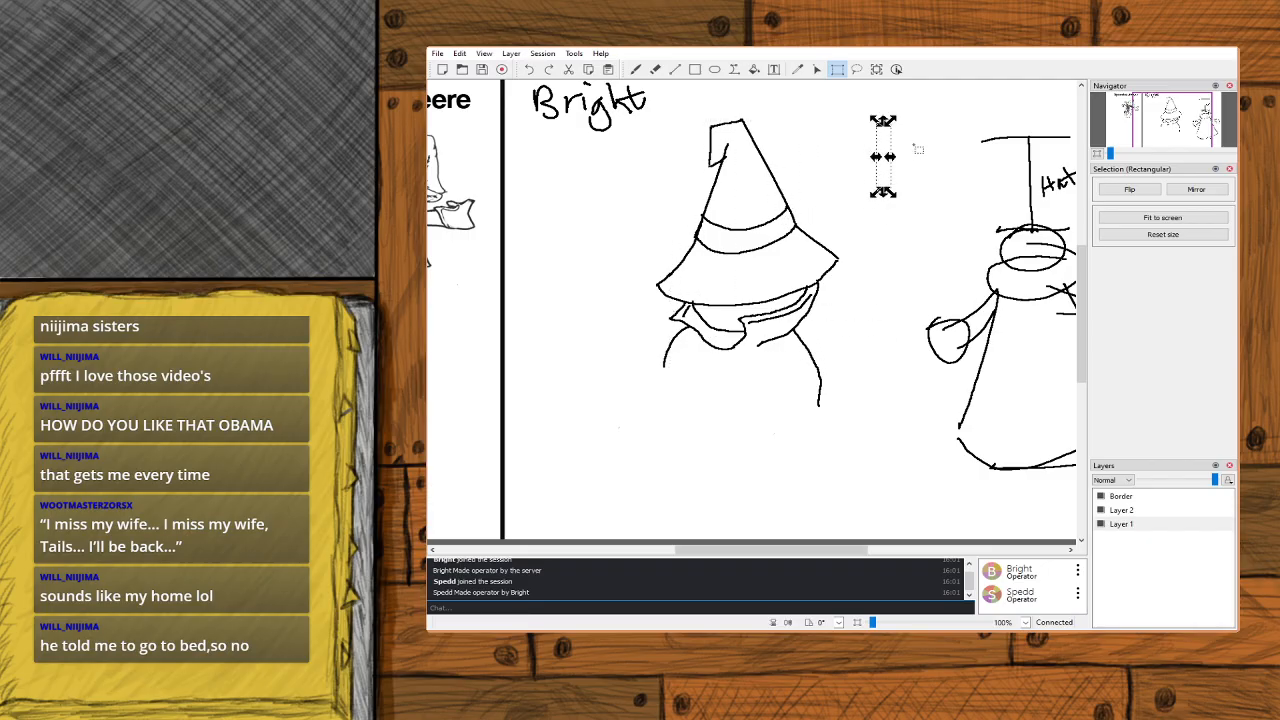
pyautogui.click(919, 188)
pyautogui.scroll(2, 765, 320)
pyautogui.scroll(-1, 765, 320)
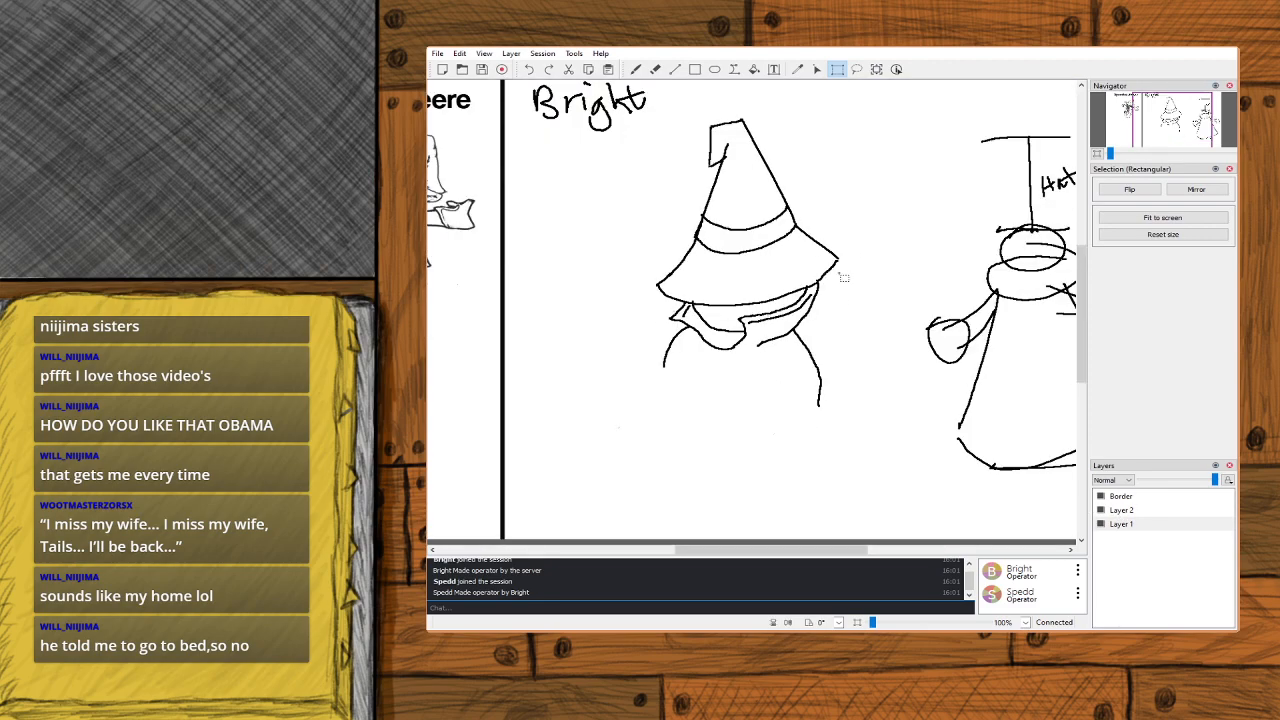
pyautogui.scroll(2, 1170, 122)
pyautogui.moveTo(1169, 122); pyautogui.dragTo(1176, 118)
pyautogui.scroll(-1, 1174, 127)
pyautogui.scroll(-1, 1174, 125)
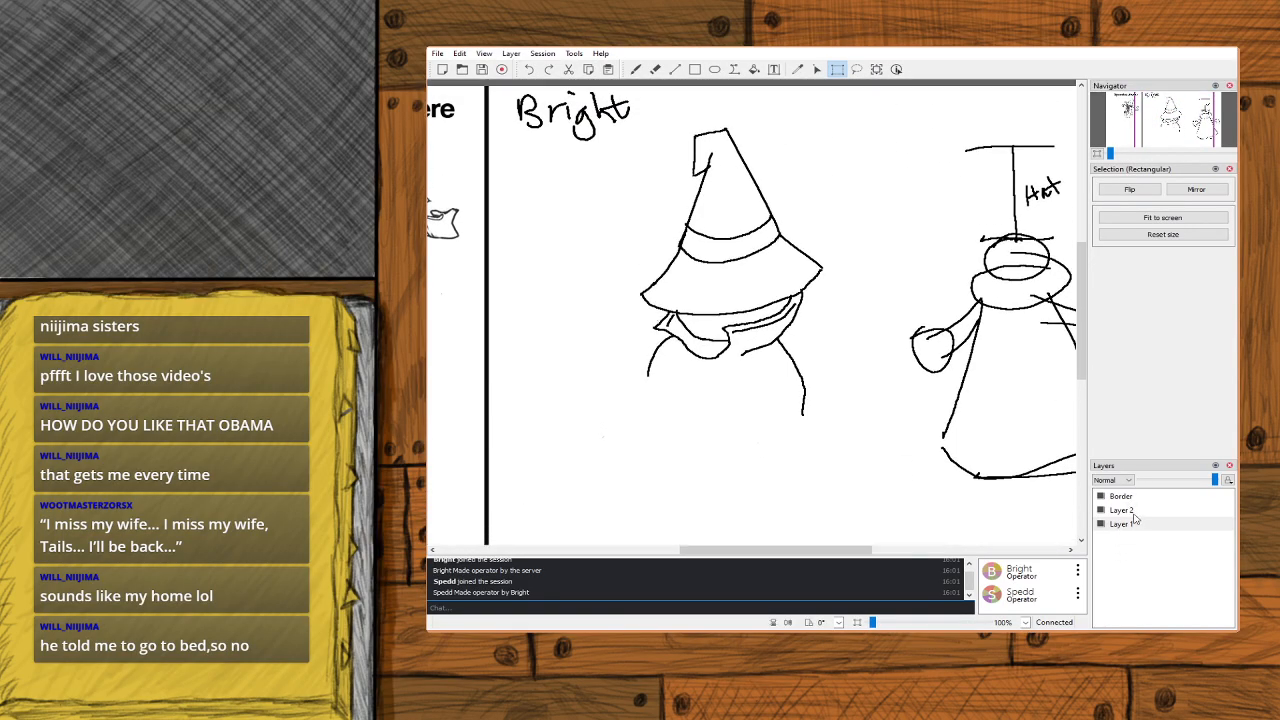
# Delete Layer 2 from the drawing.
pyautogui.click(1138, 511)
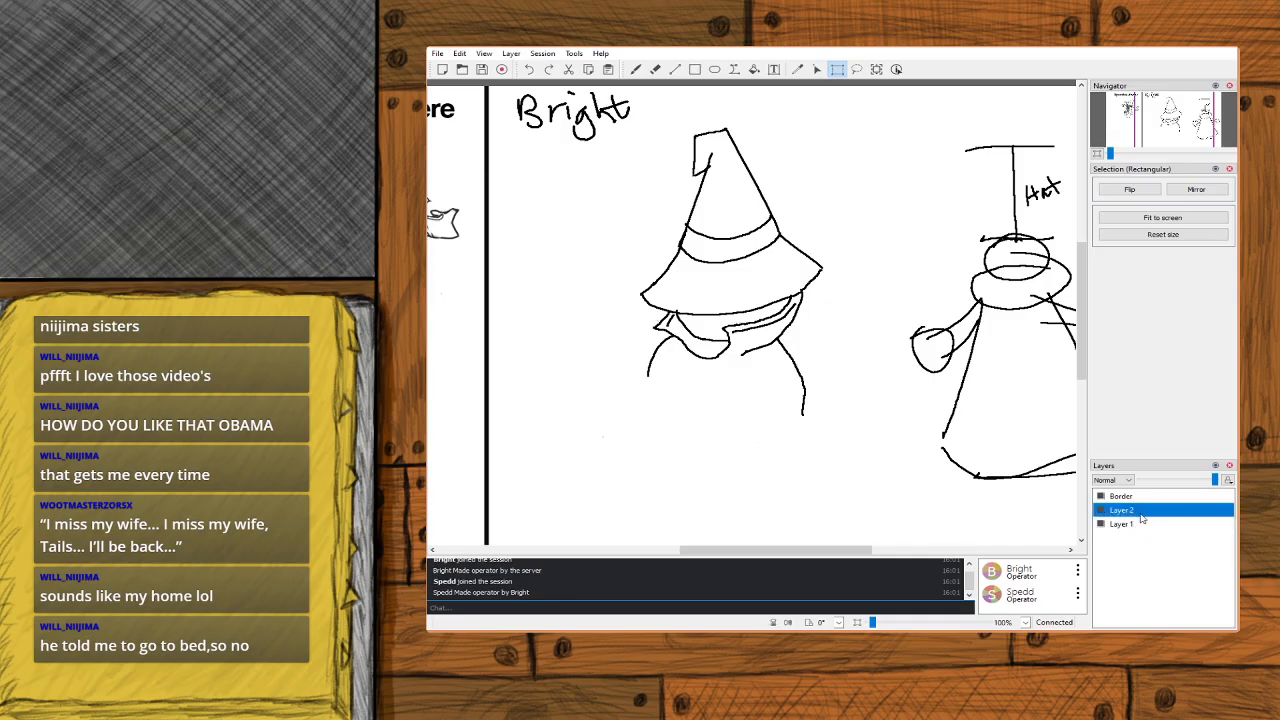
pyautogui.click(1149, 556)
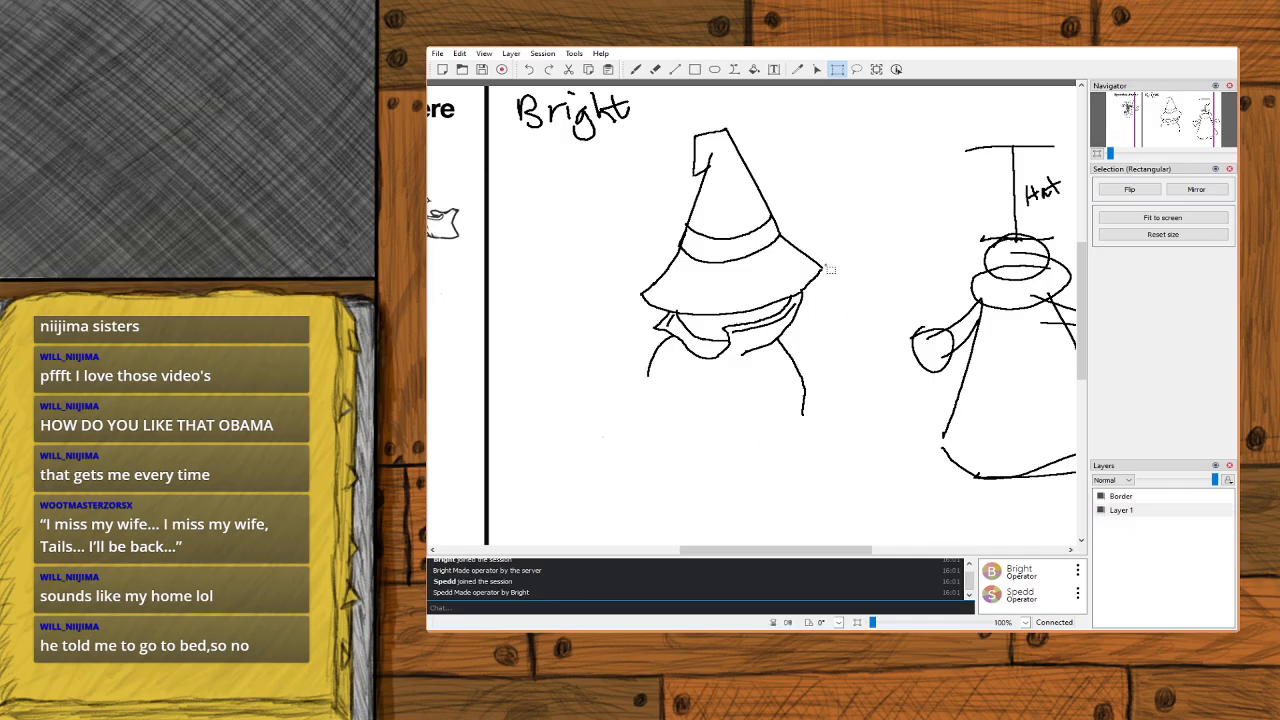
# Move the hatted figure slightly up on the canvas, bringing the hat's tip close to the upper canvas edge.
pyautogui.moveTo(869, 100)
pyautogui.mouseDown()
pyautogui.moveTo(625, 340)
pyautogui.moveTo(611, 423)
pyautogui.moveTo(641, 438)
pyautogui.mouseUp()
pyautogui.moveTo(687, 329)
pyautogui.mouseDown()
pyautogui.moveTo(703, 289)
pyautogui.moveTo(683, 287)
pyautogui.mouseUp()
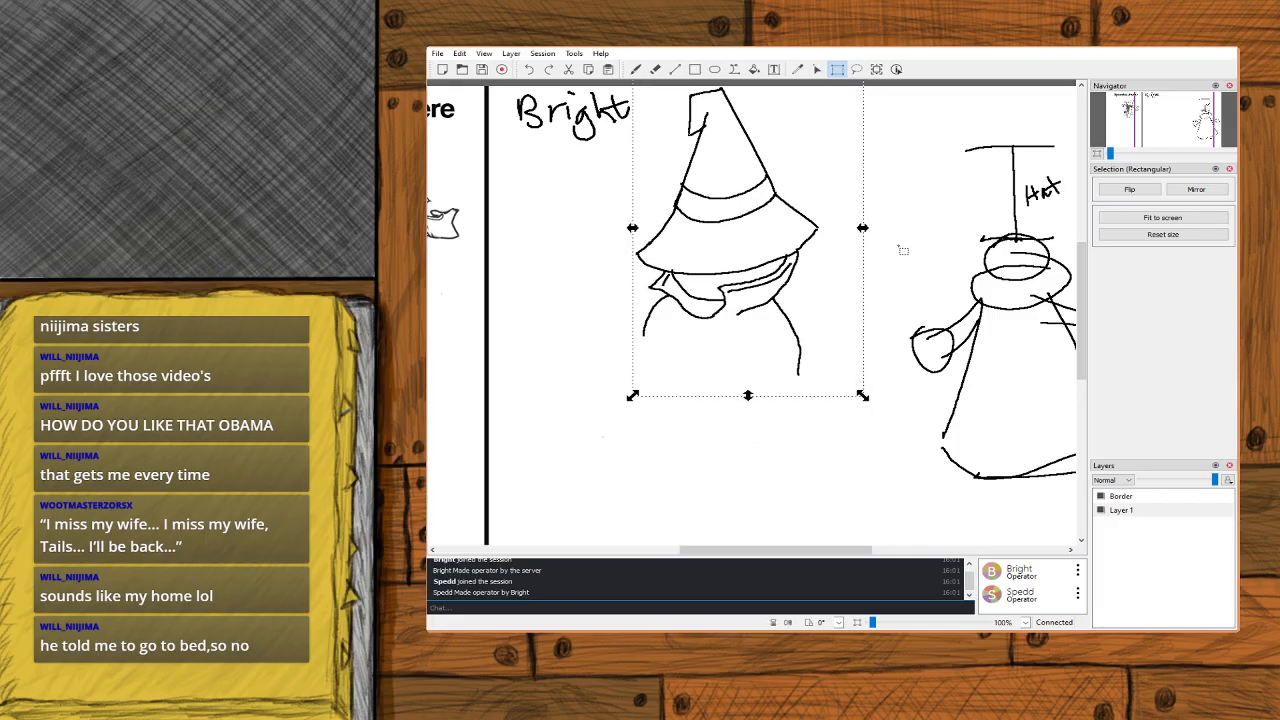
pyautogui.click(635, 69)
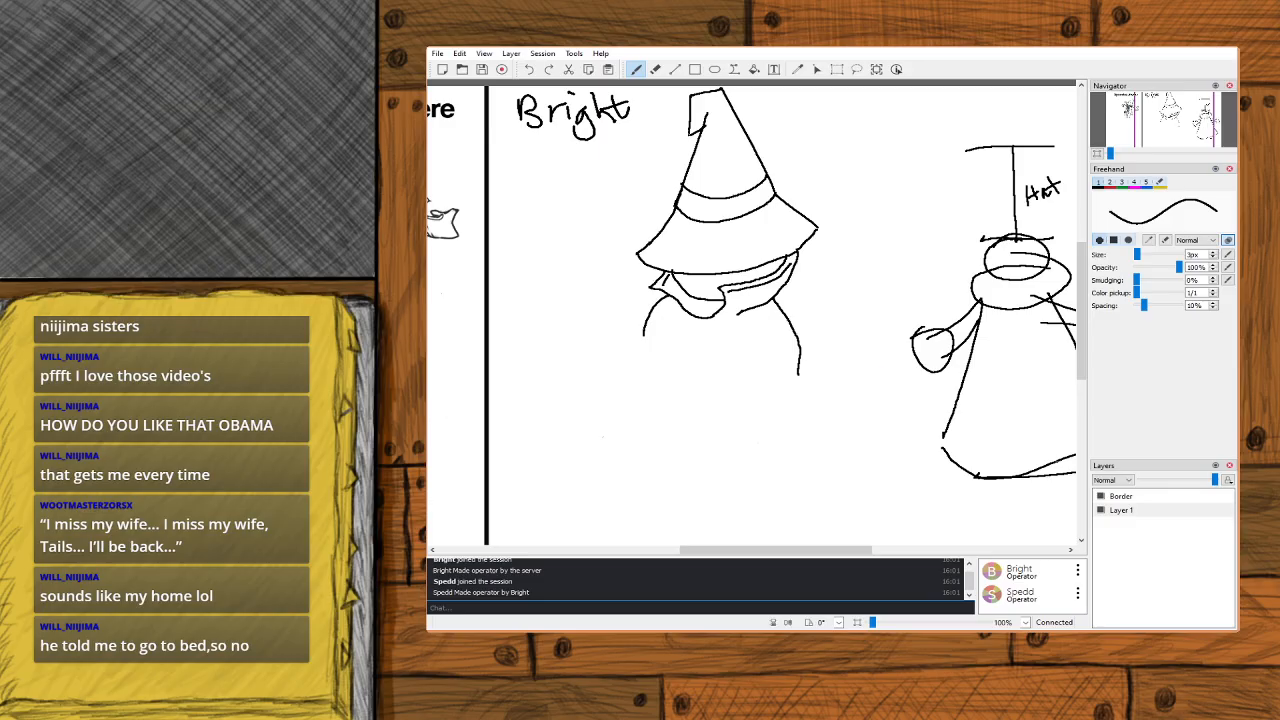
# Add a Layer 2 above Layer 1, undo the trial eyes beneath the brim, and make Layer 1 active again.
pyautogui.click(1148, 512)
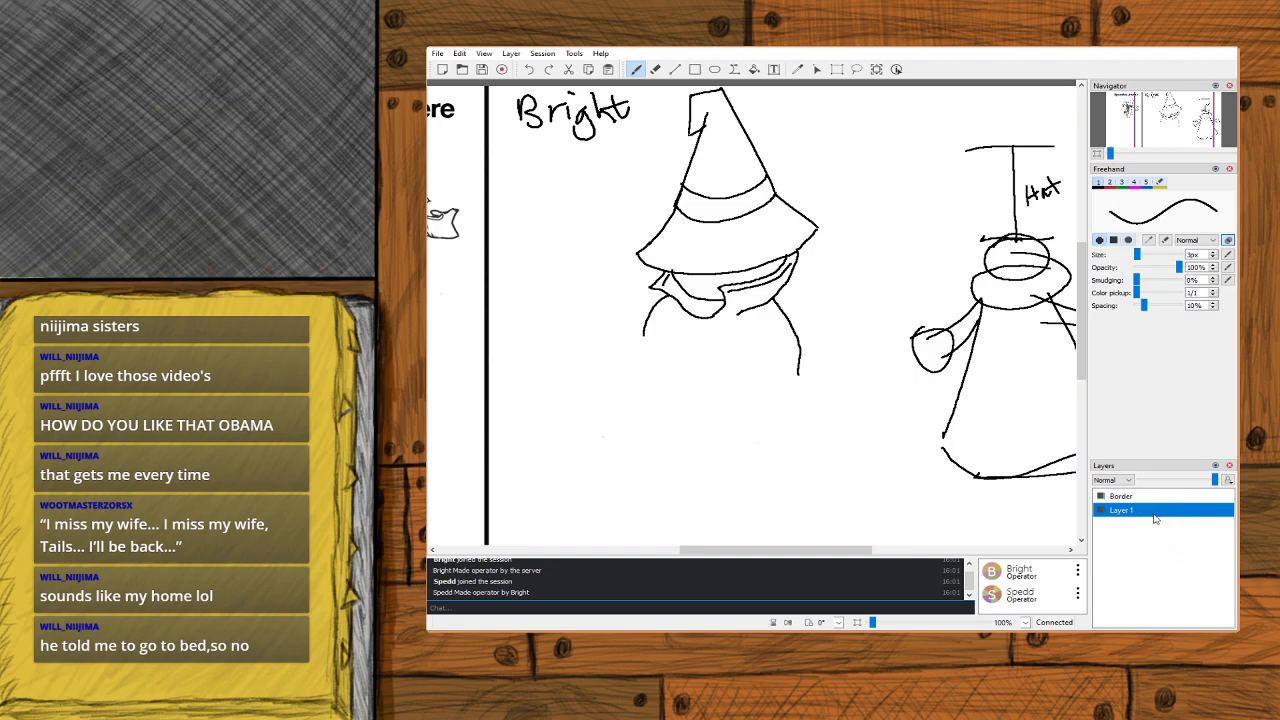
pyautogui.click(1148, 514)
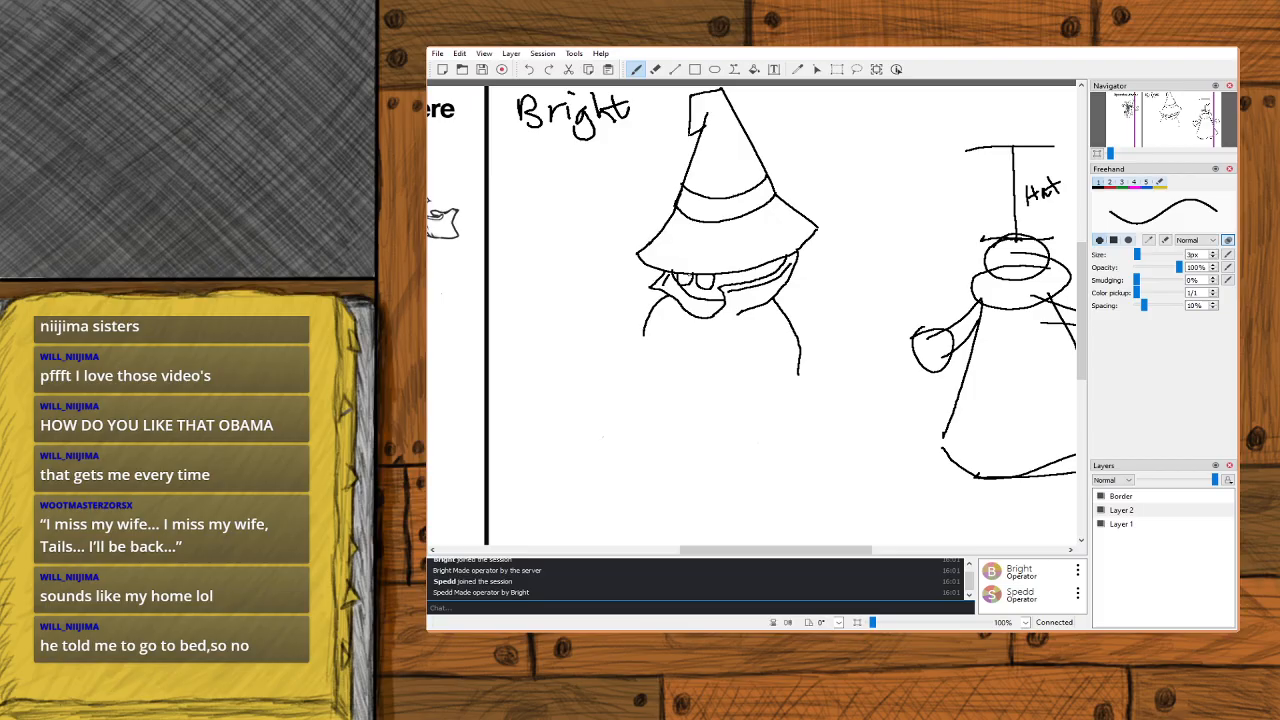
pyautogui.hotkey('ctrl', 'z')
pyautogui.hotkey('ctrl', 'z')
pyautogui.click(1120, 524)
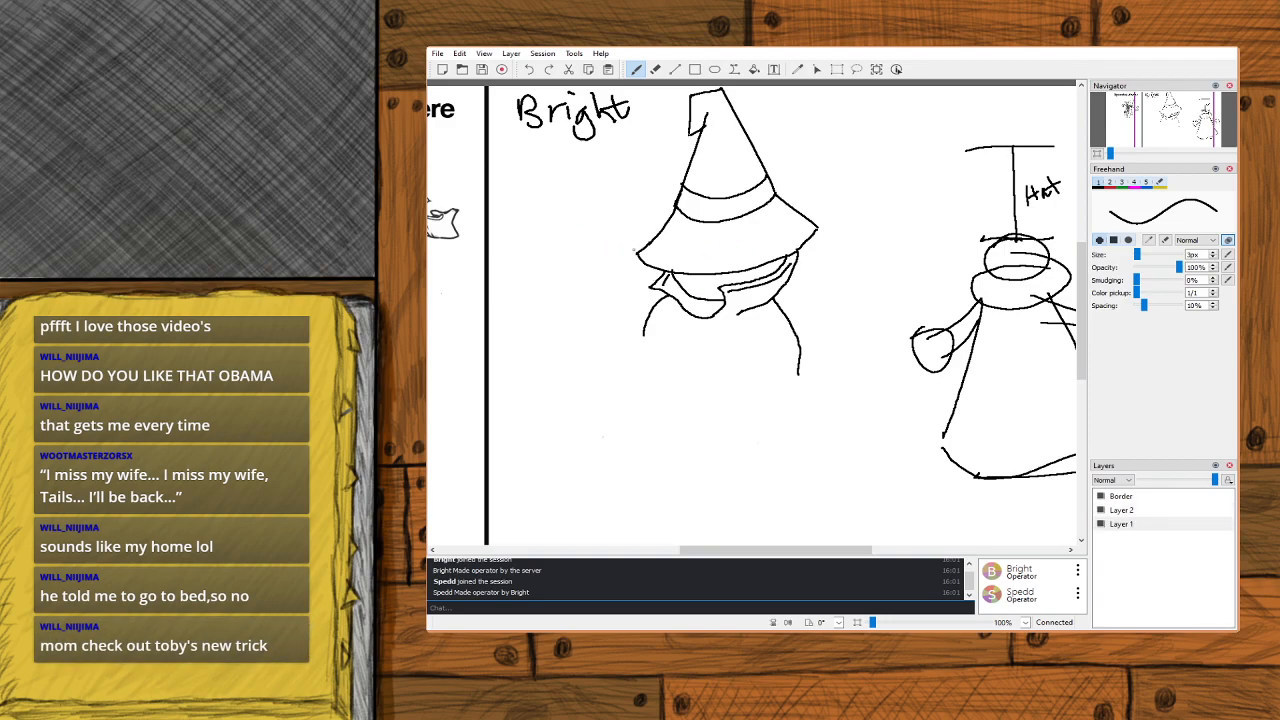
# Redraw the face's lower edge as a rounder curve from the brim to the collar hook, erasing the old line.
pyautogui.scroll(3, 622, 240)
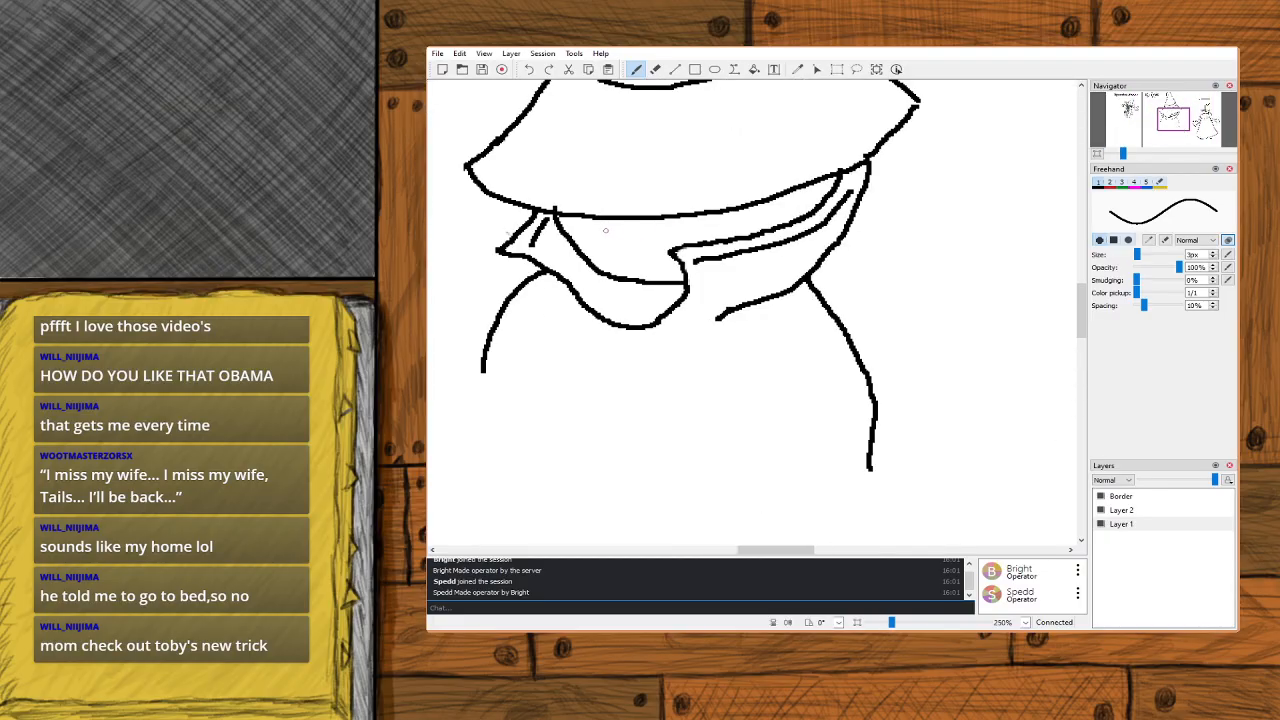
pyautogui.moveTo(552, 213)
pyautogui.mouseDown()
pyautogui.moveTo(573, 263)
pyautogui.moveTo(650, 284)
pyautogui.mouseUp()
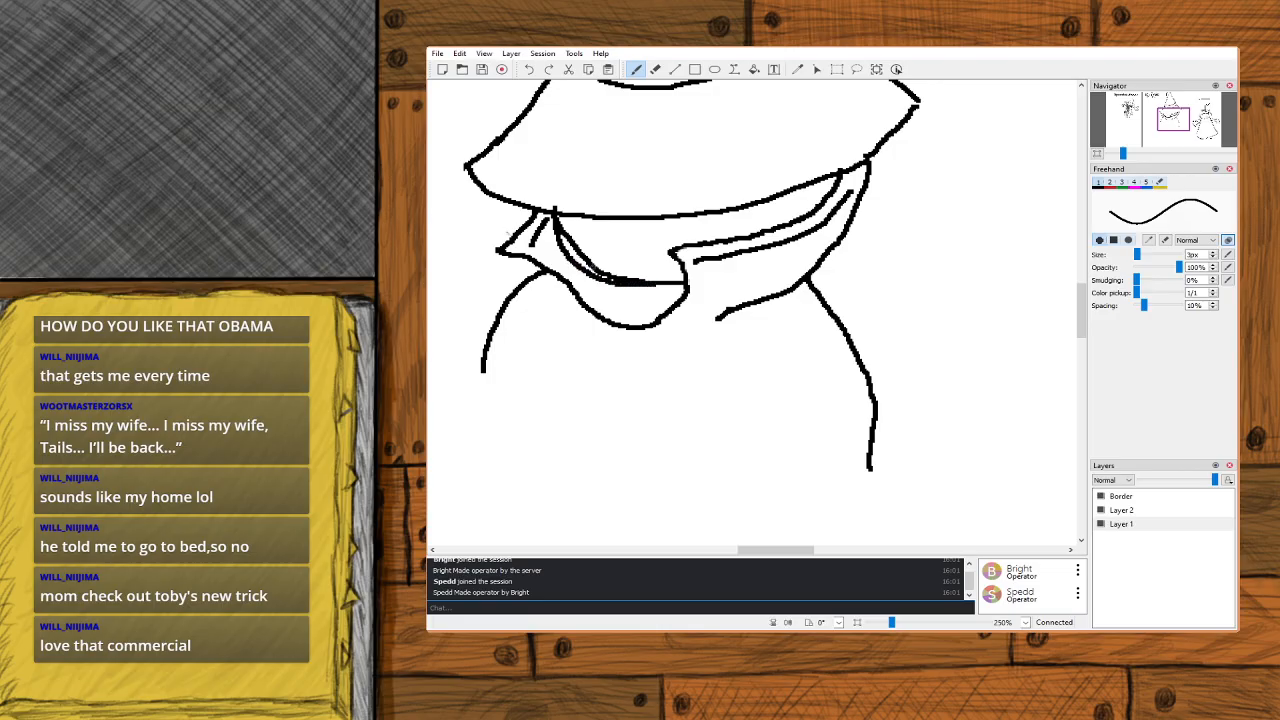
pyautogui.hotkey('ctrl', 'z')
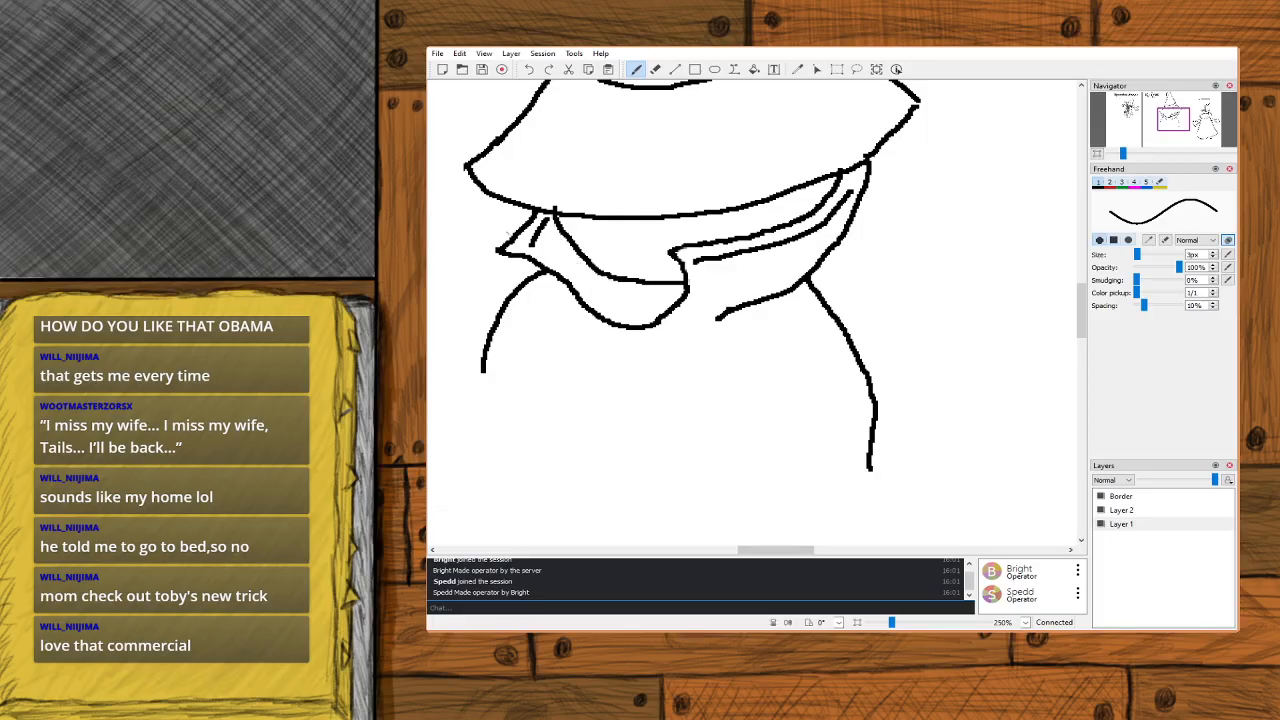
pyautogui.moveTo(553, 214)
pyautogui.mouseDown()
pyautogui.moveTo(592, 272)
pyautogui.moveTo(684, 287)
pyautogui.mouseUp()
pyautogui.press('e')
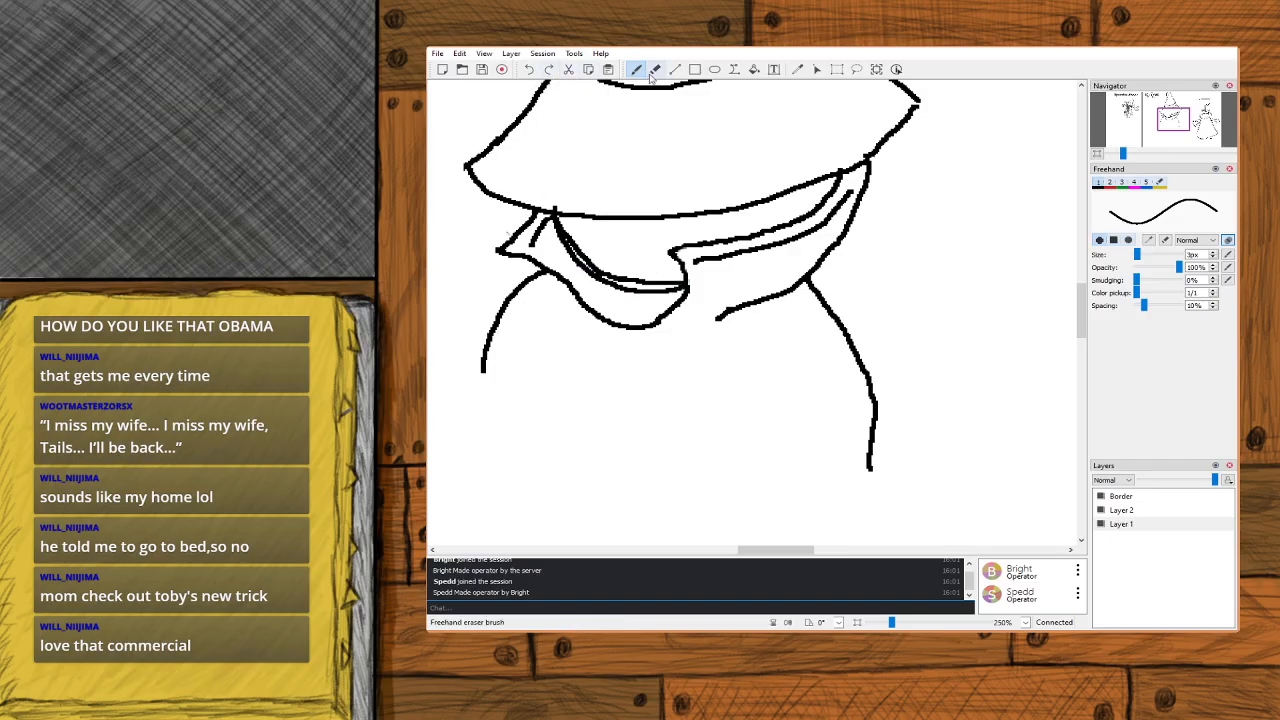
pyautogui.moveTo(564, 230)
pyautogui.mouseDown()
pyautogui.moveTo(607, 271)
pyautogui.moveTo(565, 235)
pyautogui.moveTo(602, 275)
pyautogui.moveTo(674, 285)
pyautogui.mouseUp()
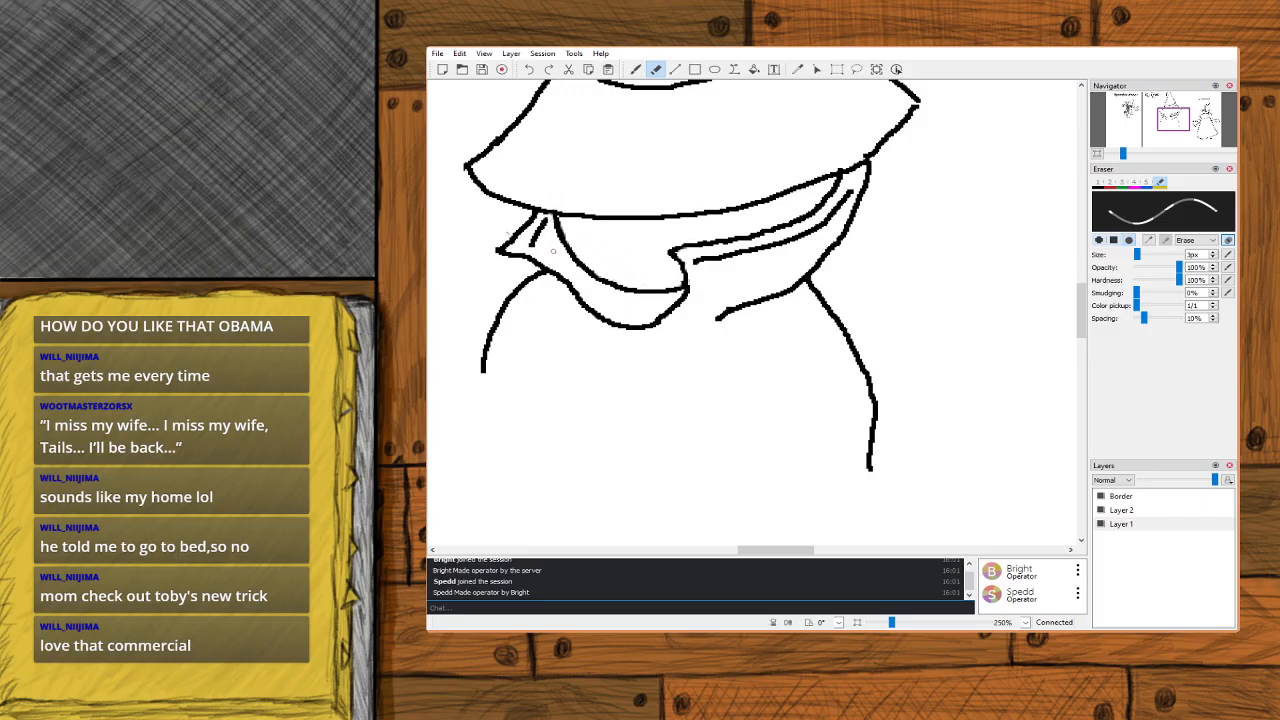
pyautogui.scroll(-2, 631, 180)
pyautogui.scroll(1, 619, 208)
pyautogui.scroll(-4, 1174, 122)
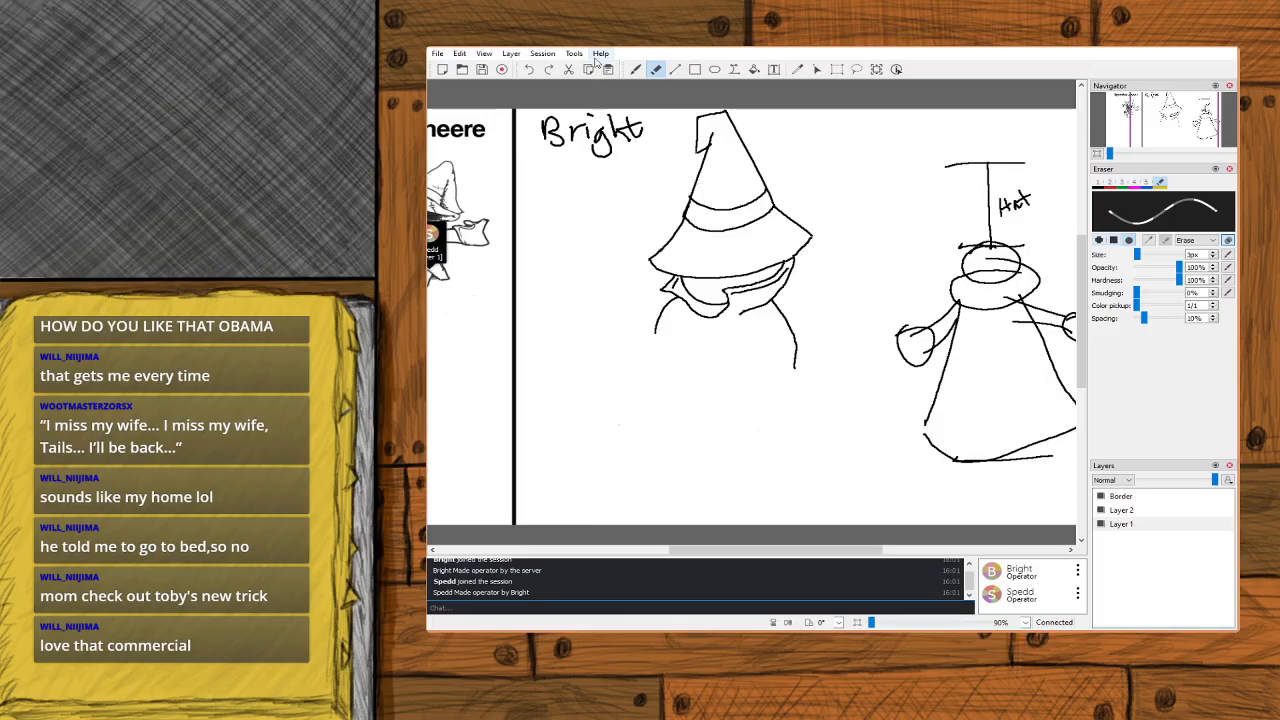
# Scale the hatted figure down to about two thirds of its size and move it slightly down and left.
pyautogui.click(635, 69)
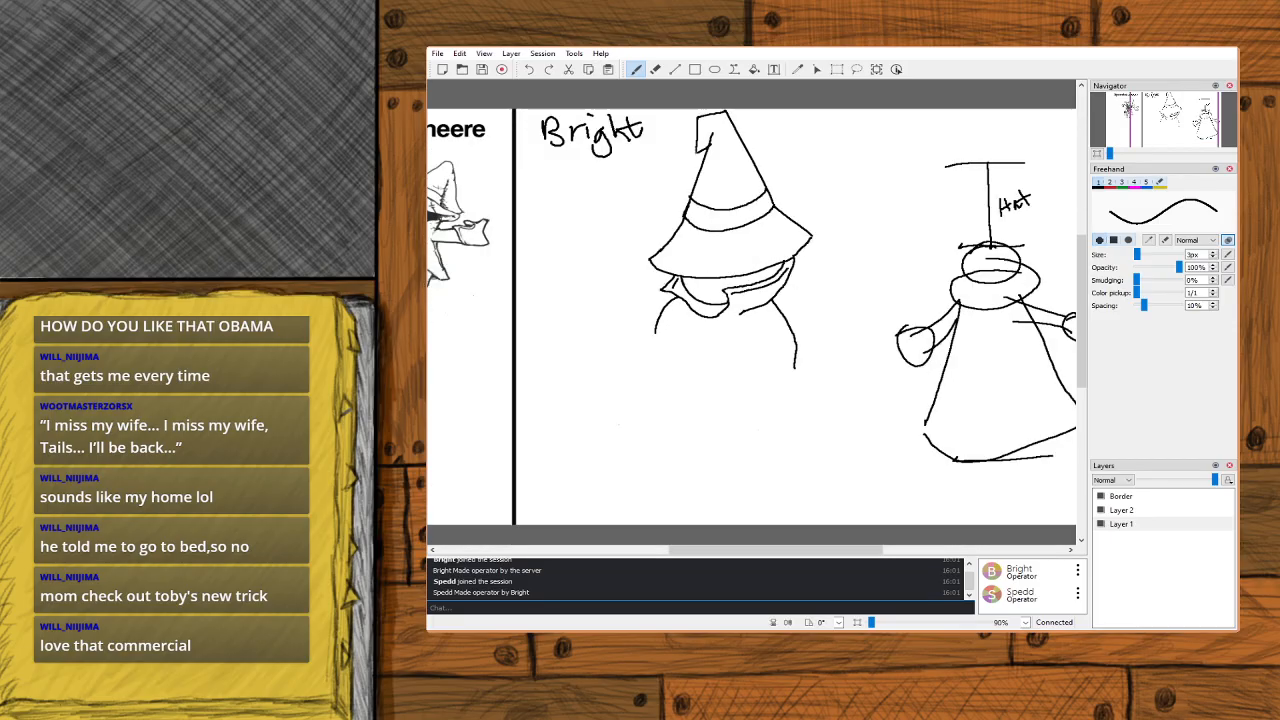
pyautogui.scroll(1, 1172, 117)
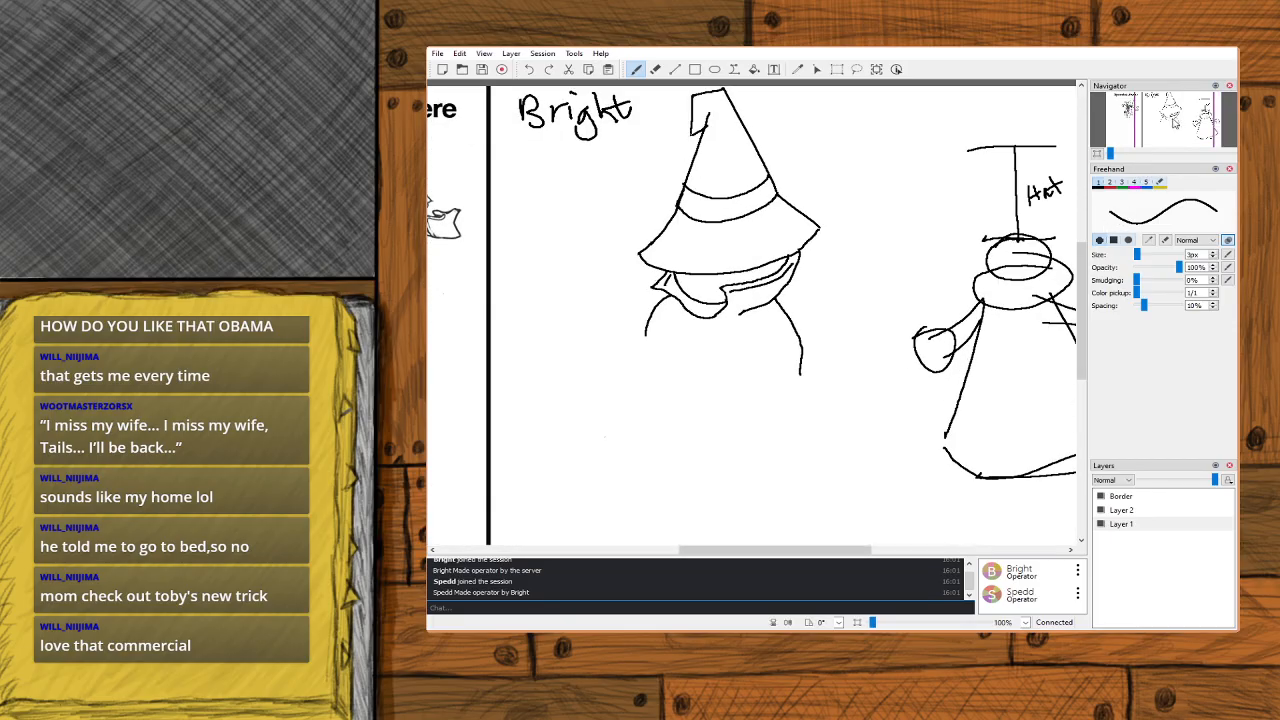
pyautogui.click(837, 69)
pyautogui.moveTo(844, 394); pyautogui.dragTo(624, 86)
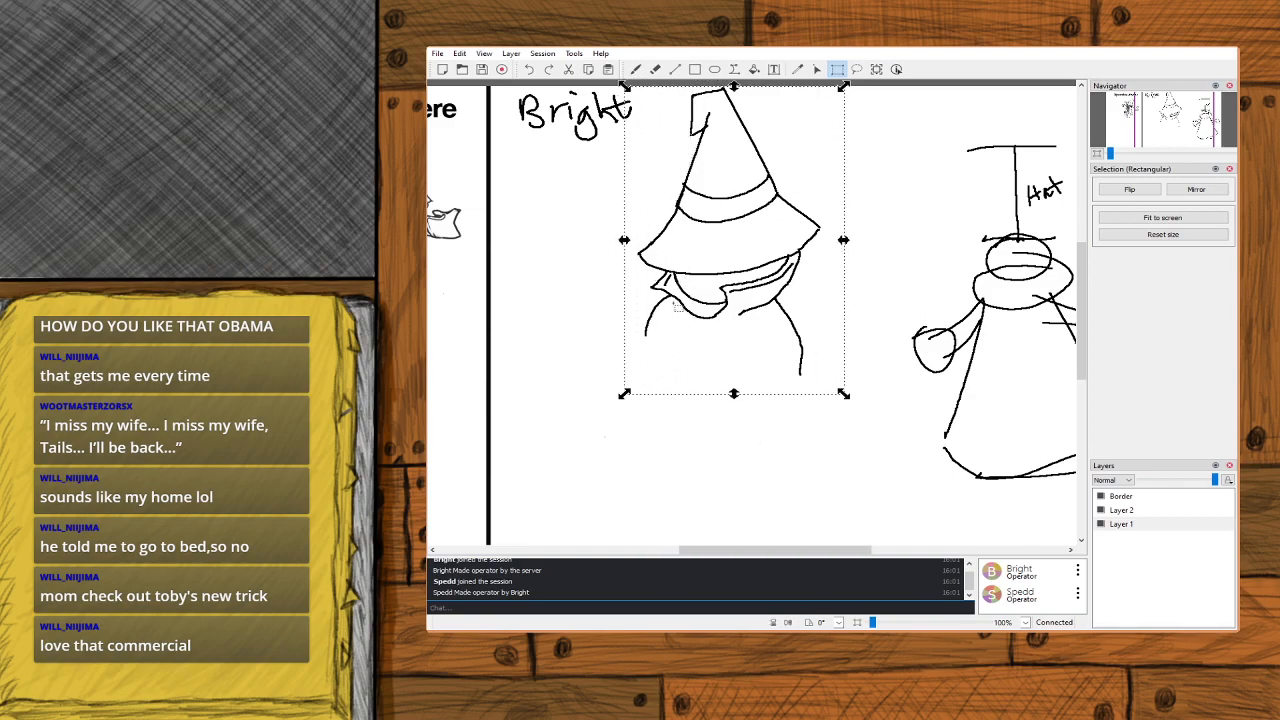
pyautogui.moveTo(624, 394)
pyautogui.mouseDown()
pyautogui.moveTo(642, 369)
pyautogui.moveTo(786, 369)
pyautogui.moveTo(697, 371)
pyautogui.moveTo(737, 327)
pyautogui.mouseUp()
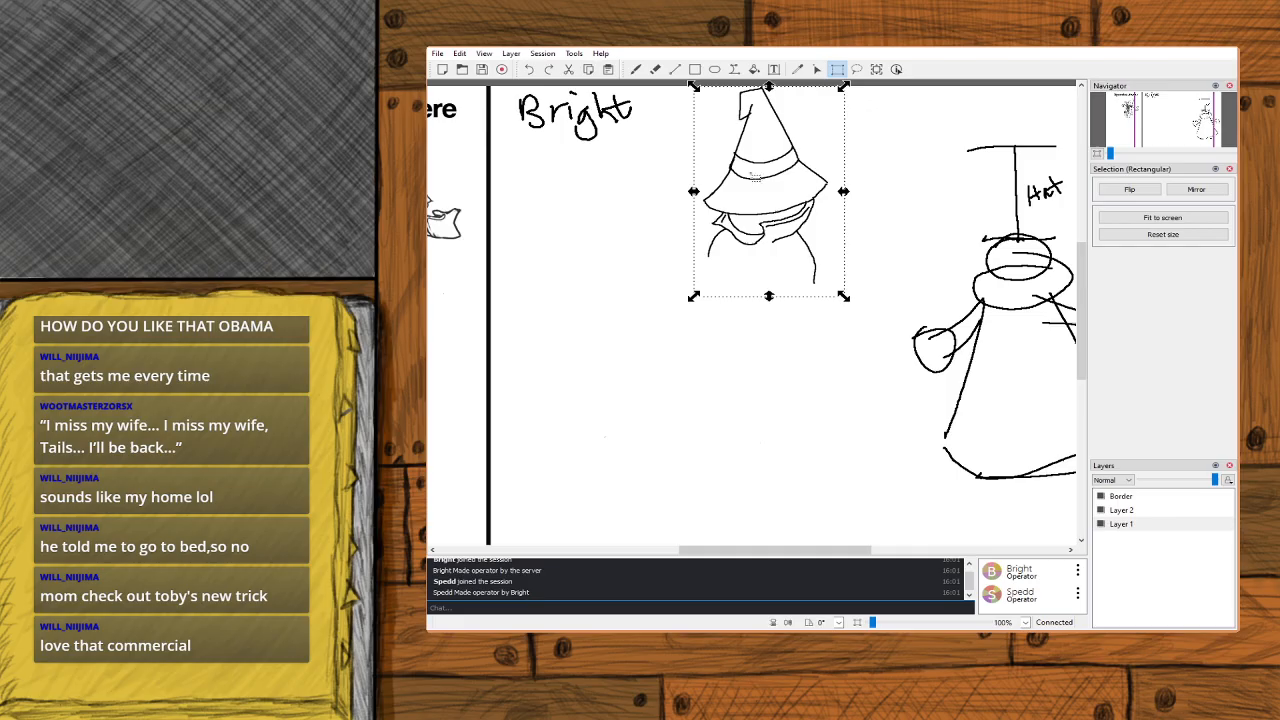
pyautogui.moveTo(759, 157); pyautogui.dragTo(730, 177)
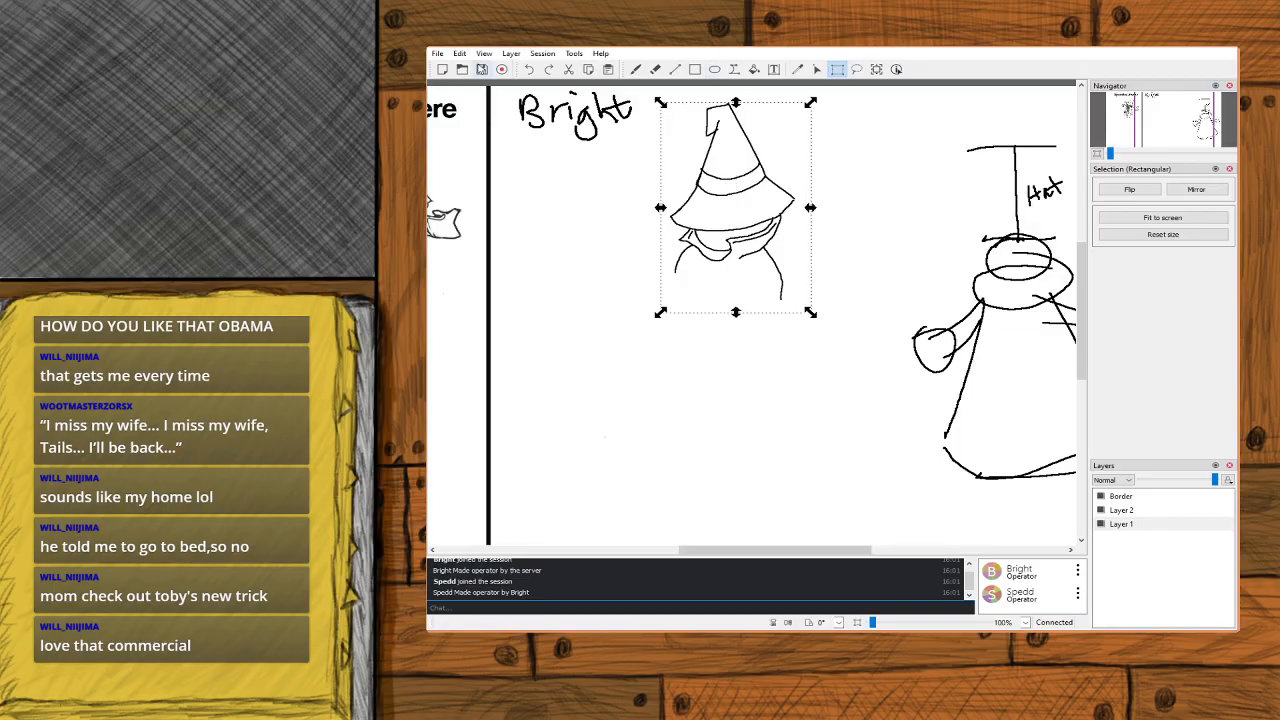
pyautogui.click(636, 69)
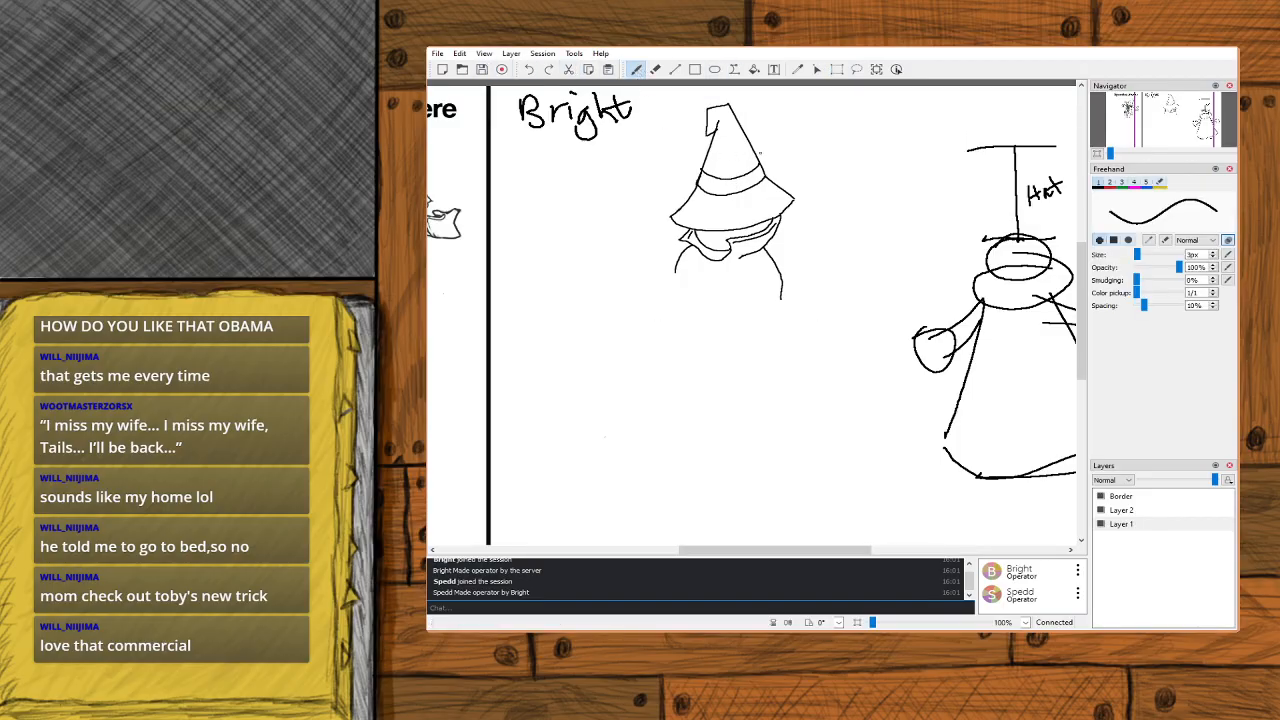
# Try small eye outlines under the brim inside the face opening, undoing each attempt.
pyautogui.scroll(1, 1188, 115)
pyautogui.scroll(-1, 1174, 112)
pyautogui.scroll(2, 1174, 112)
pyautogui.click(1172, 110)
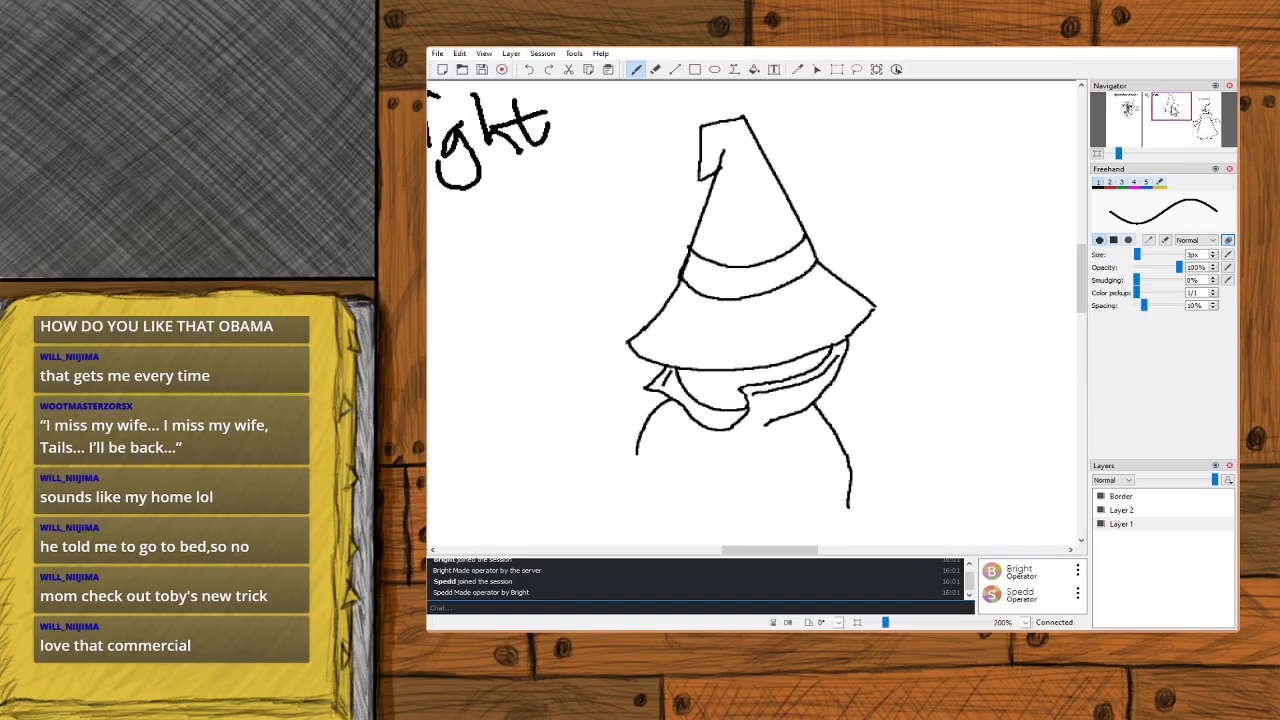
pyautogui.moveTo(1172, 110); pyautogui.dragTo(1175, 114)
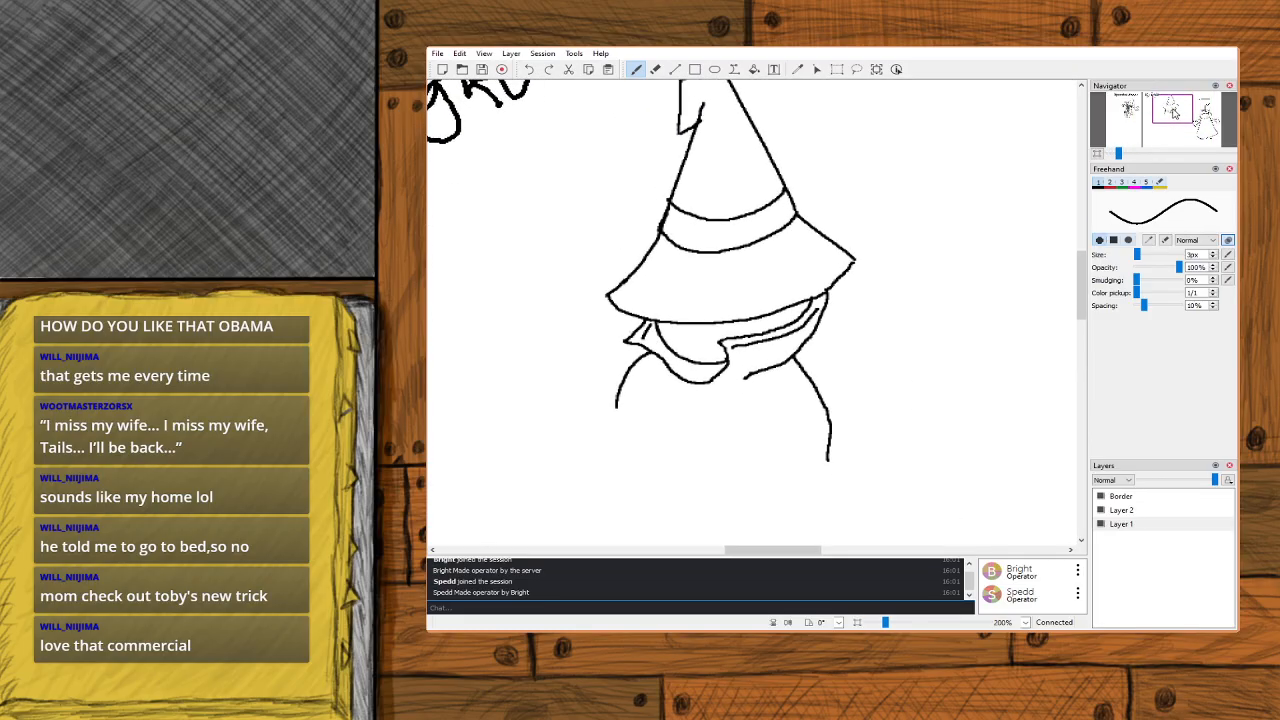
pyautogui.scroll(-1, 1175, 113)
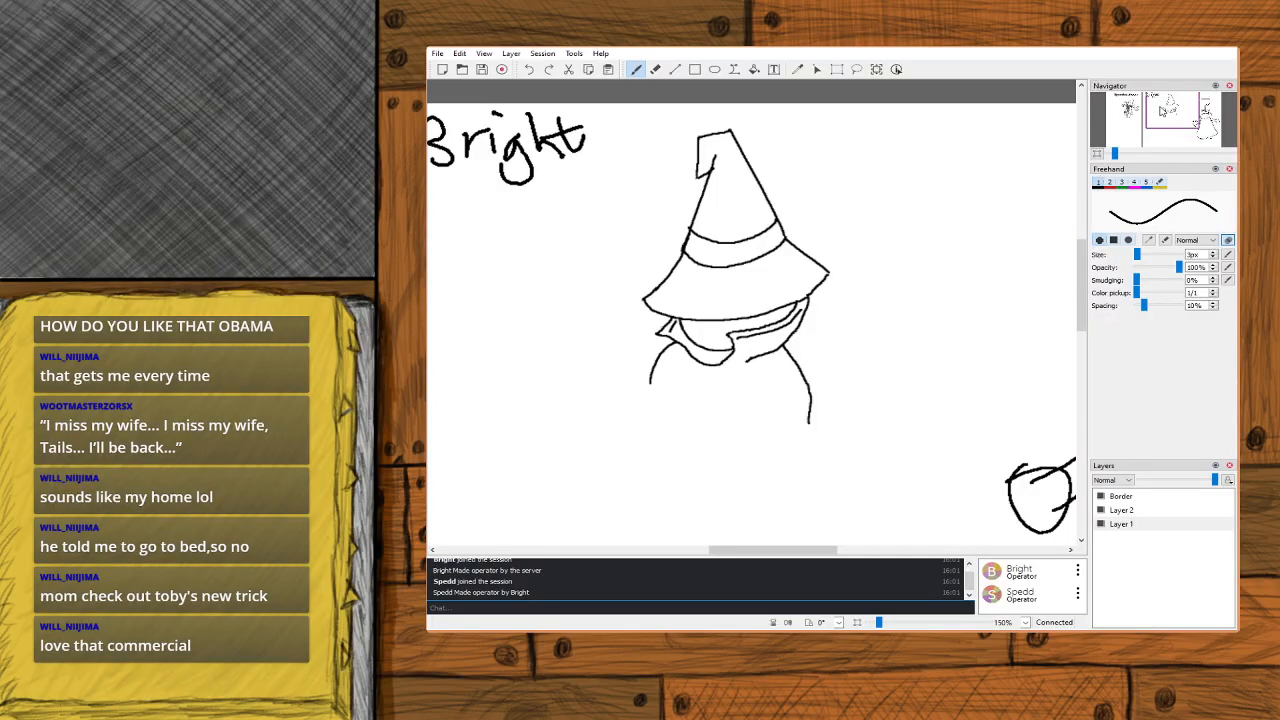
pyautogui.moveTo(1171, 120); pyautogui.dragTo(1173, 112)
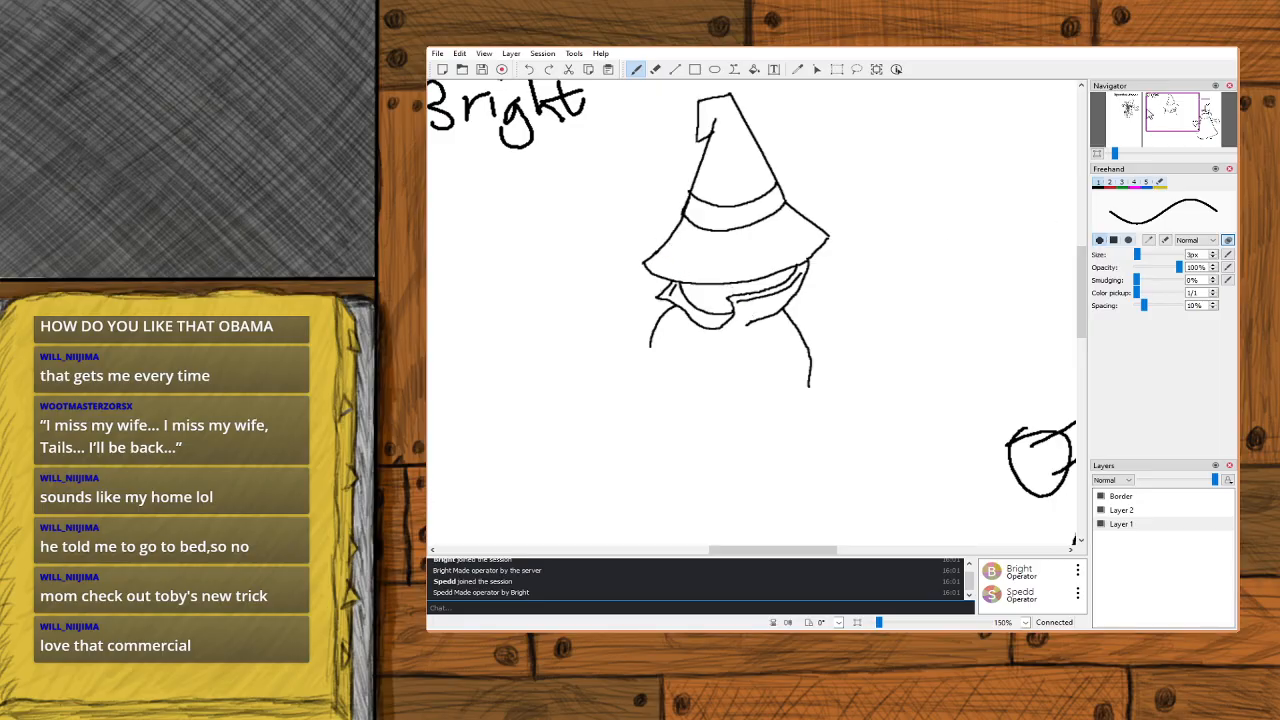
pyautogui.scroll(1, 1173, 112)
pyautogui.moveTo(1172, 113); pyautogui.dragTo(1174, 121)
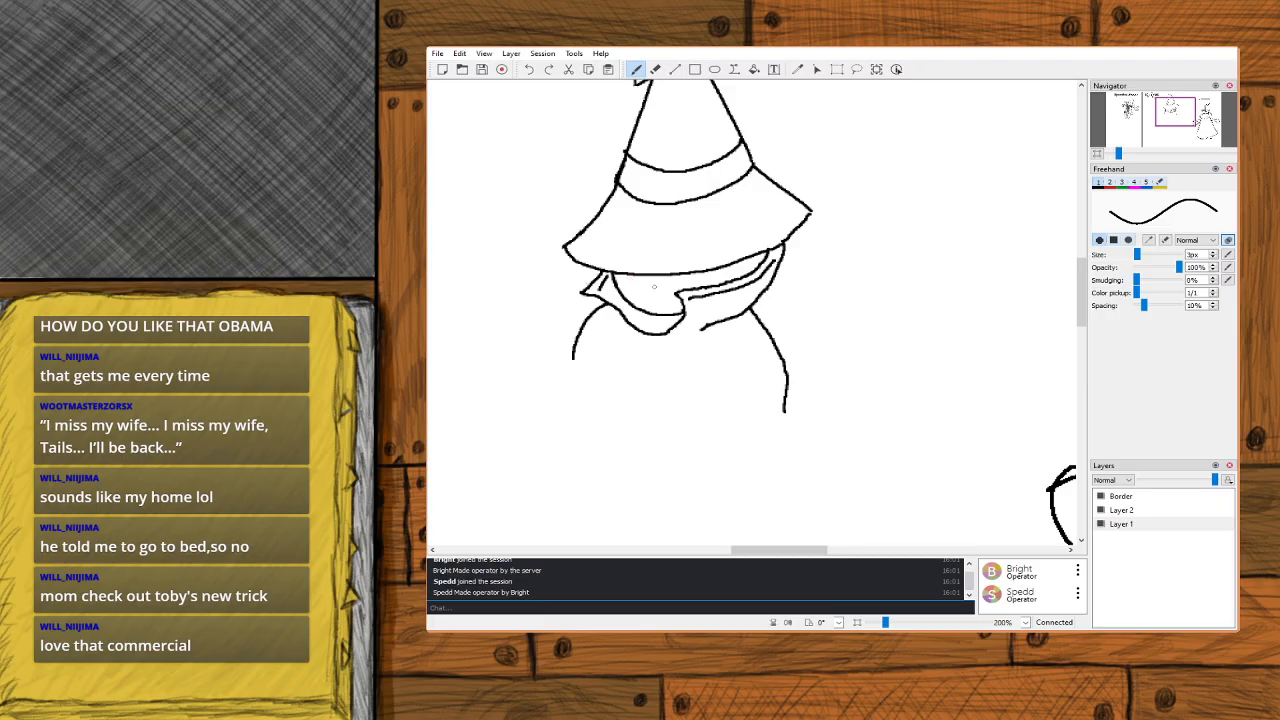
pyautogui.moveTo(643, 280)
pyautogui.mouseDown()
pyautogui.moveTo(661, 298)
pyautogui.moveTo(676, 275)
pyautogui.mouseUp()
pyautogui.hotkey('ctrl', 'z')
pyautogui.moveTo(628, 276)
pyautogui.mouseDown()
pyautogui.moveTo(636, 292)
pyautogui.moveTo(651, 277)
pyautogui.mouseUp()
pyautogui.moveTo(679, 276); pyautogui.dragTo(703, 280)
pyautogui.hotkey('ctrl', 'z')
pyautogui.hotkey('ctrl', 'z')
pyautogui.hotkey('ctrl', 'z')
# Set the brush size to 2 px and draw two small rounded eyes hanging from the underside of the brim.
pyautogui.doubleClick(1193, 254)
pyautogui.write('2')
pyautogui.moveTo(624, 286)
pyautogui.mouseDown()
pyautogui.moveTo(640, 296)
pyautogui.moveTo(649, 280)
pyautogui.mouseUp()
pyautogui.hotkey('ctrl', 'z')
pyautogui.moveTo(618, 274)
pyautogui.mouseDown()
pyautogui.moveTo(634, 292)
pyautogui.moveTo(662, 286)
pyautogui.mouseUp()
pyautogui.hotkey('ctrl', 'z')
pyautogui.moveTo(674, 274); pyautogui.dragTo(674, 286)
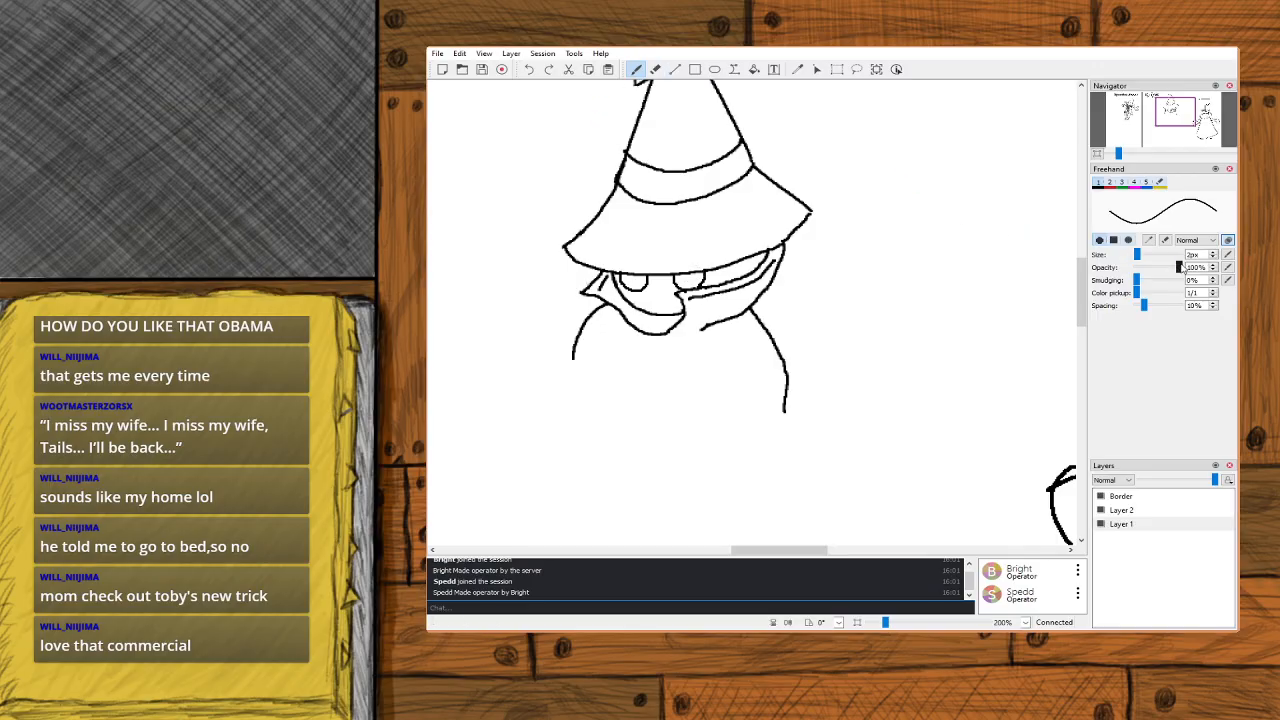
# On Layer 2, sketch a slanted shoulder line and a vertical body line with the faint green 4 px brush preset.
pyautogui.scroll(1, 1197, 255)
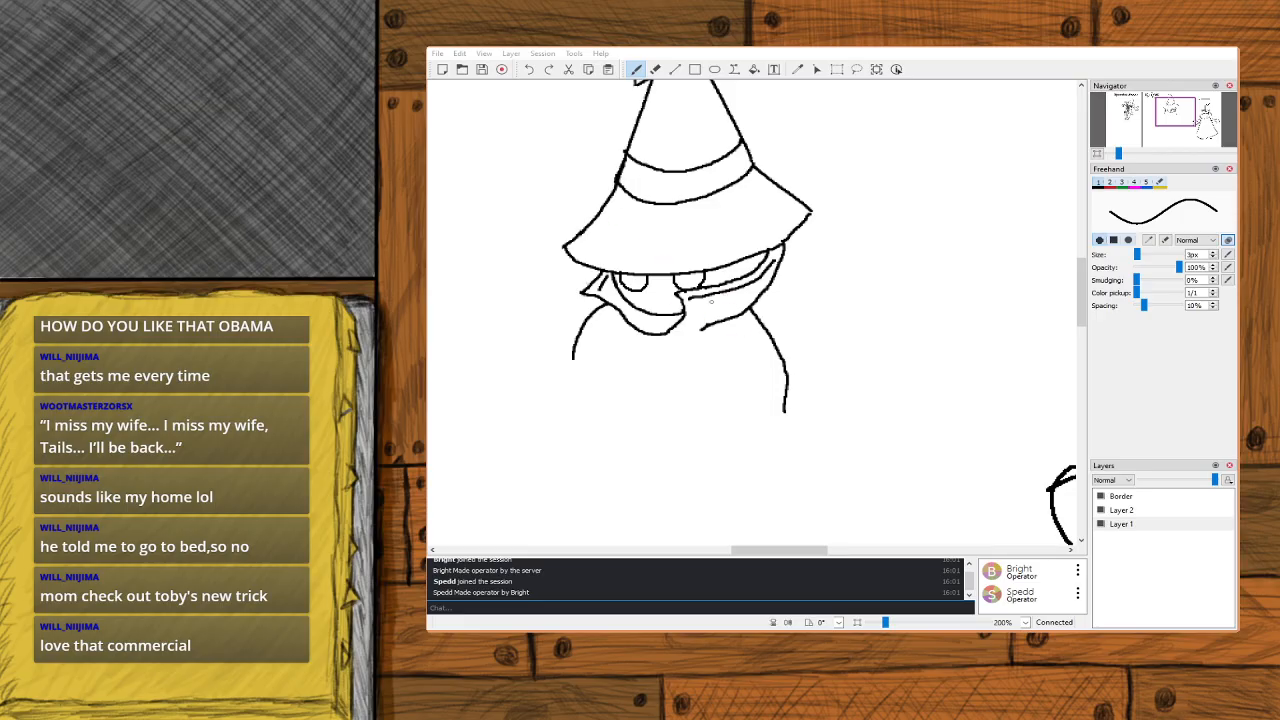
pyautogui.click(1122, 513)
pyautogui.click(1101, 524)
pyautogui.click(1101, 525)
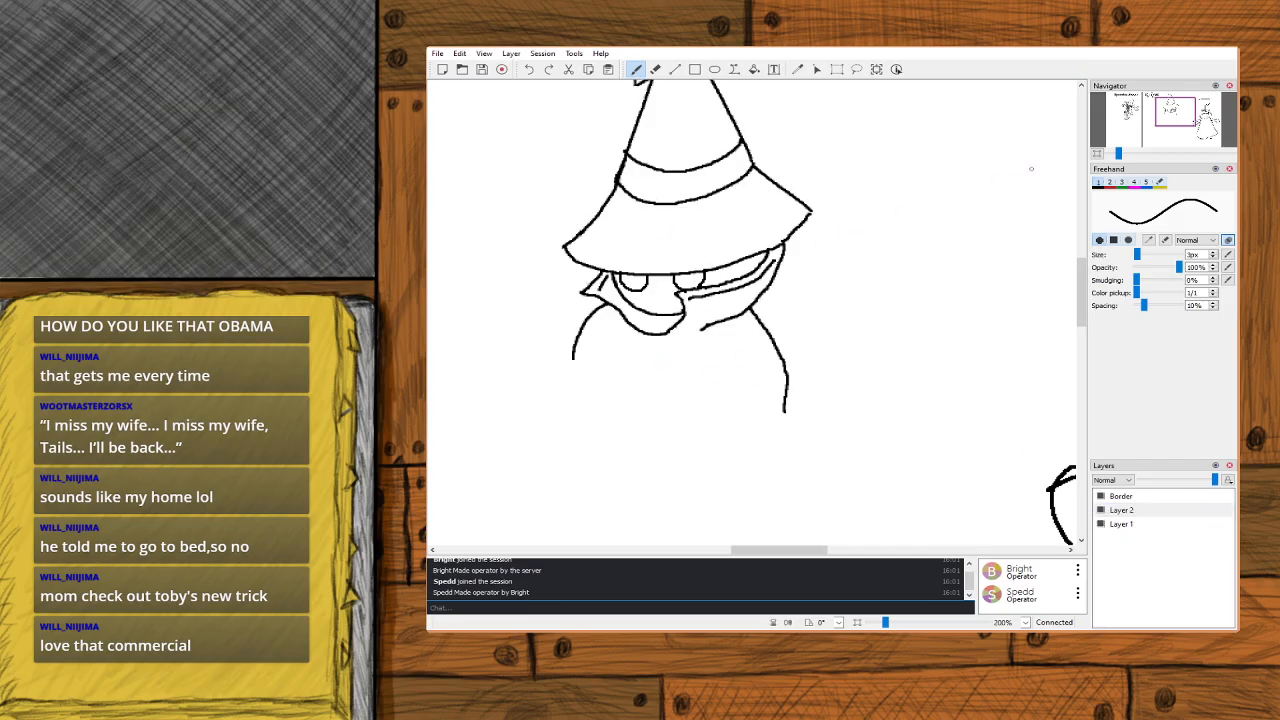
pyautogui.click(1122, 182)
pyautogui.moveTo(760, 366); pyautogui.dragTo(590, 338)
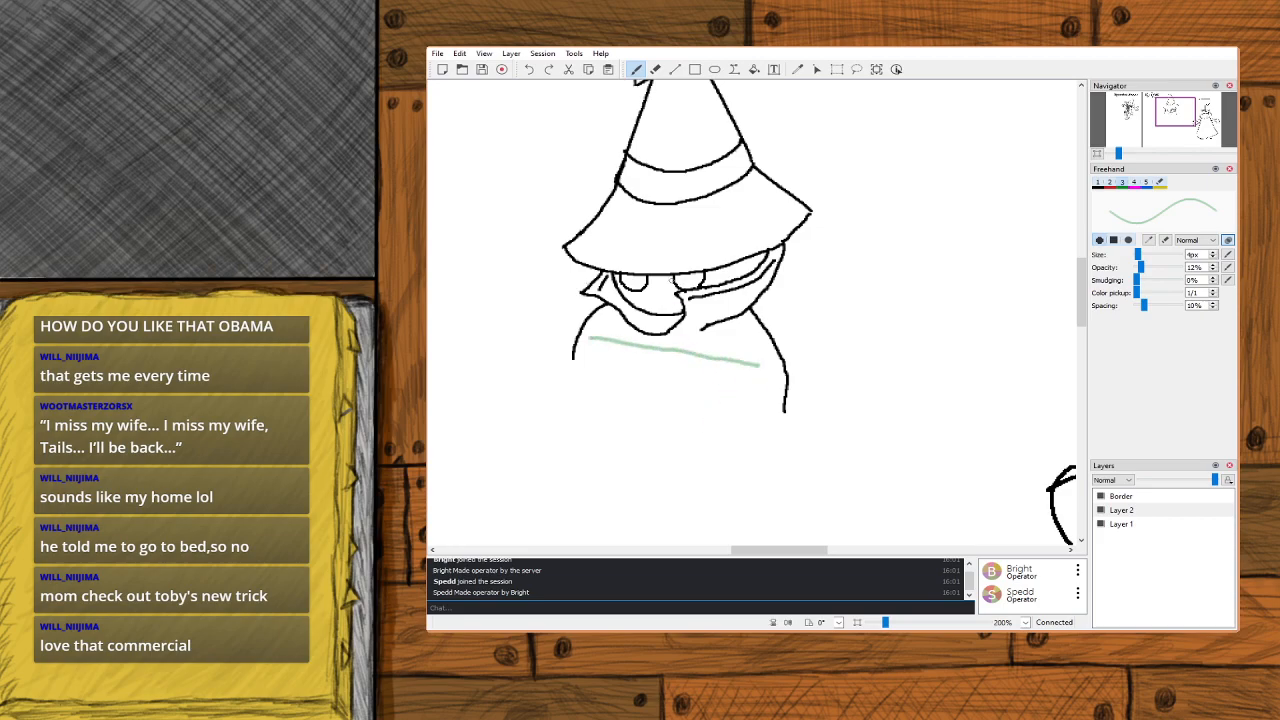
pyautogui.moveTo(684, 271)
pyautogui.mouseDown()
pyautogui.moveTo(666, 450)
pyautogui.moveTo(683, 472)
pyautogui.mouseUp()
# Sketch the right upper arm in green from the shoulder line, extend the spine downward, and add a short hip line.
pyautogui.moveTo(1172, 120)
pyautogui.mouseDown()
pyautogui.moveTo(1170, 135)
pyautogui.moveTo(1173, 119)
pyautogui.mouseUp()
pyautogui.scroll(-1, 1158, 127)
pyautogui.scroll(-2, 1166, 135)
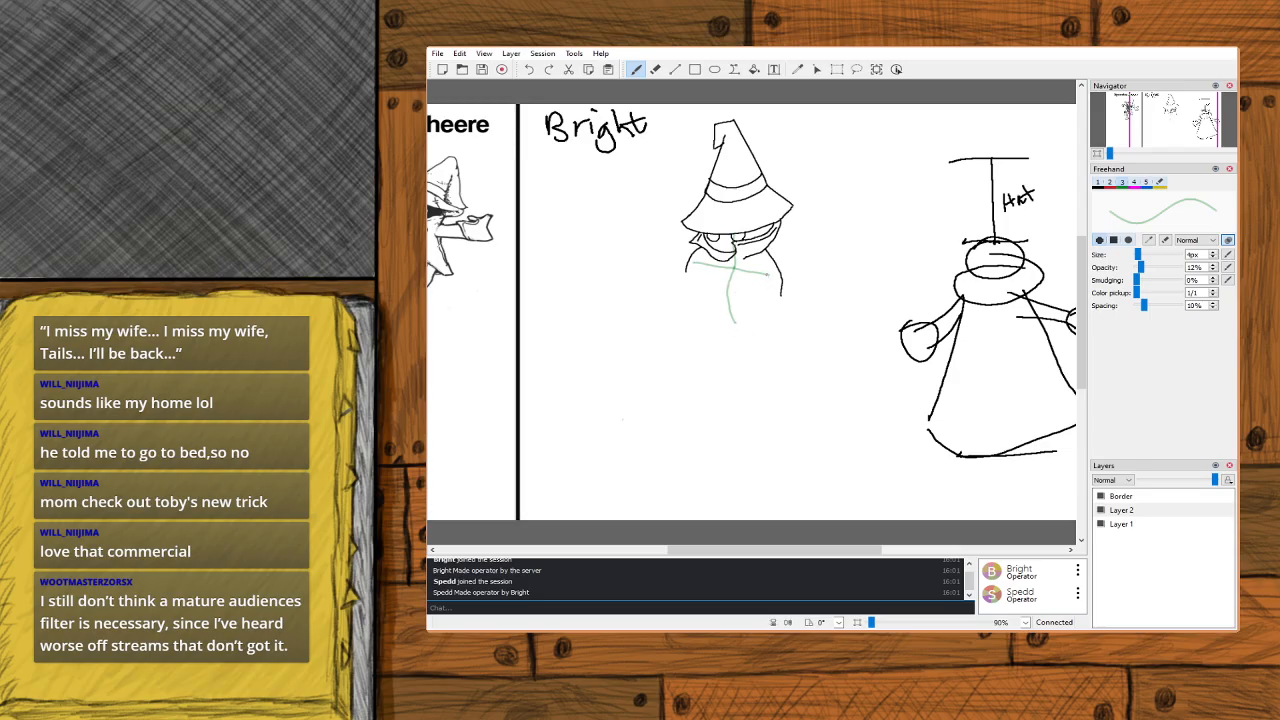
pyautogui.moveTo(768, 280); pyautogui.dragTo(776, 330)
pyautogui.moveTo(729, 272); pyautogui.dragTo(741, 338)
pyautogui.moveTo(735, 264)
pyautogui.mouseDown()
pyautogui.moveTo(730, 354)
pyautogui.moveTo(705, 354)
pyautogui.mouseUp()
# Sketch a green left arm bent outward at the elbow, redoing its first version, and add the right forearm.
pyautogui.moveTo(687, 271); pyautogui.dragTo(667, 297)
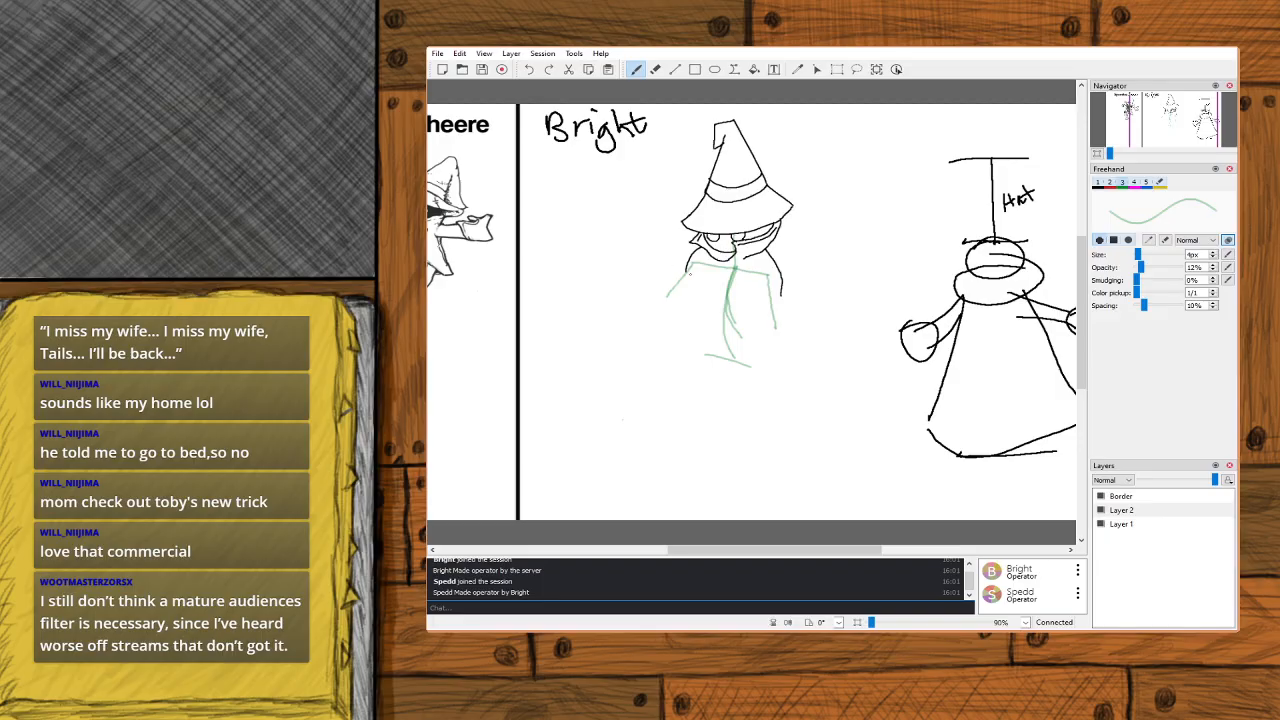
pyautogui.hotkey('ctrl', 'z')
pyautogui.moveTo(694, 263); pyautogui.dragTo(691, 299)
pyautogui.moveTo(690, 301); pyautogui.dragTo(654, 319)
pyautogui.moveTo(775, 335); pyautogui.dragTo(769, 387)
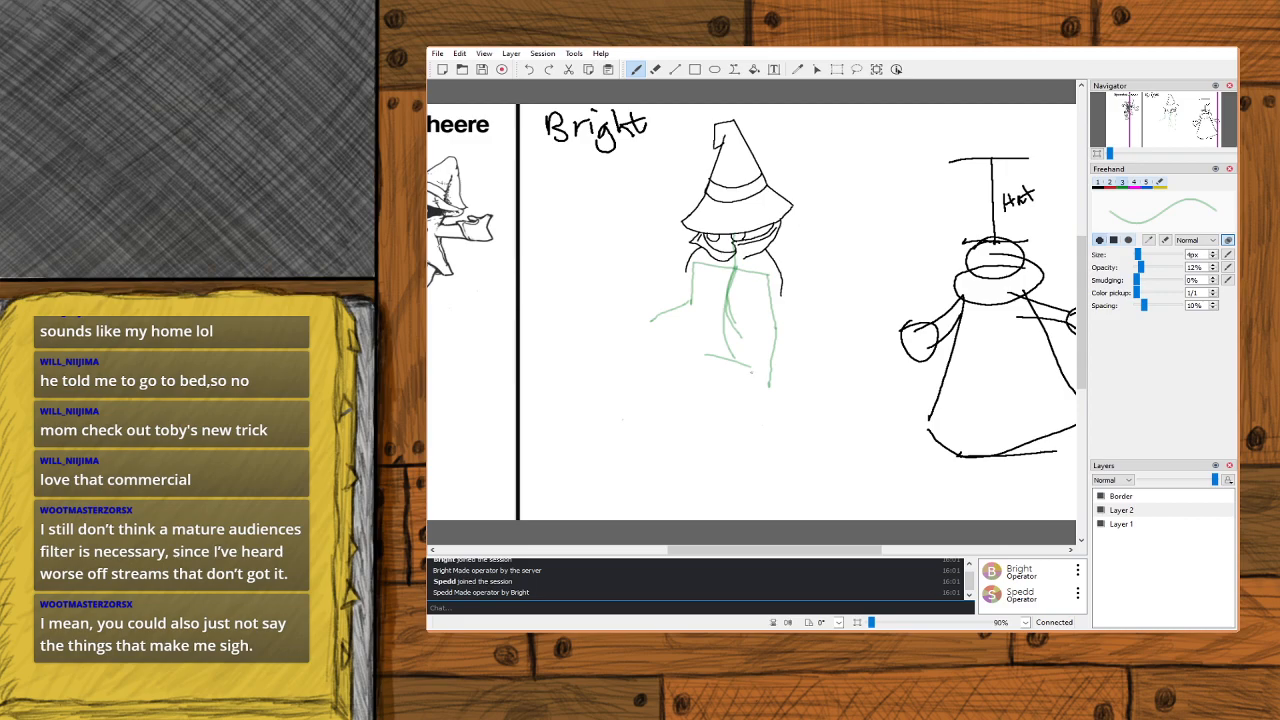
# Sketch two green legs with feet down from the hip line, reinforcing the right leg with darker strokes.
pyautogui.moveTo(748, 368); pyautogui.dragTo(748, 416)
pyautogui.moveTo(748, 422); pyautogui.dragTo(750, 459)
pyautogui.moveTo(754, 472); pyautogui.dragTo(763, 490)
pyautogui.moveTo(703, 355)
pyautogui.mouseDown()
pyautogui.moveTo(697, 476)
pyautogui.moveTo(680, 486)
pyautogui.mouseUp()
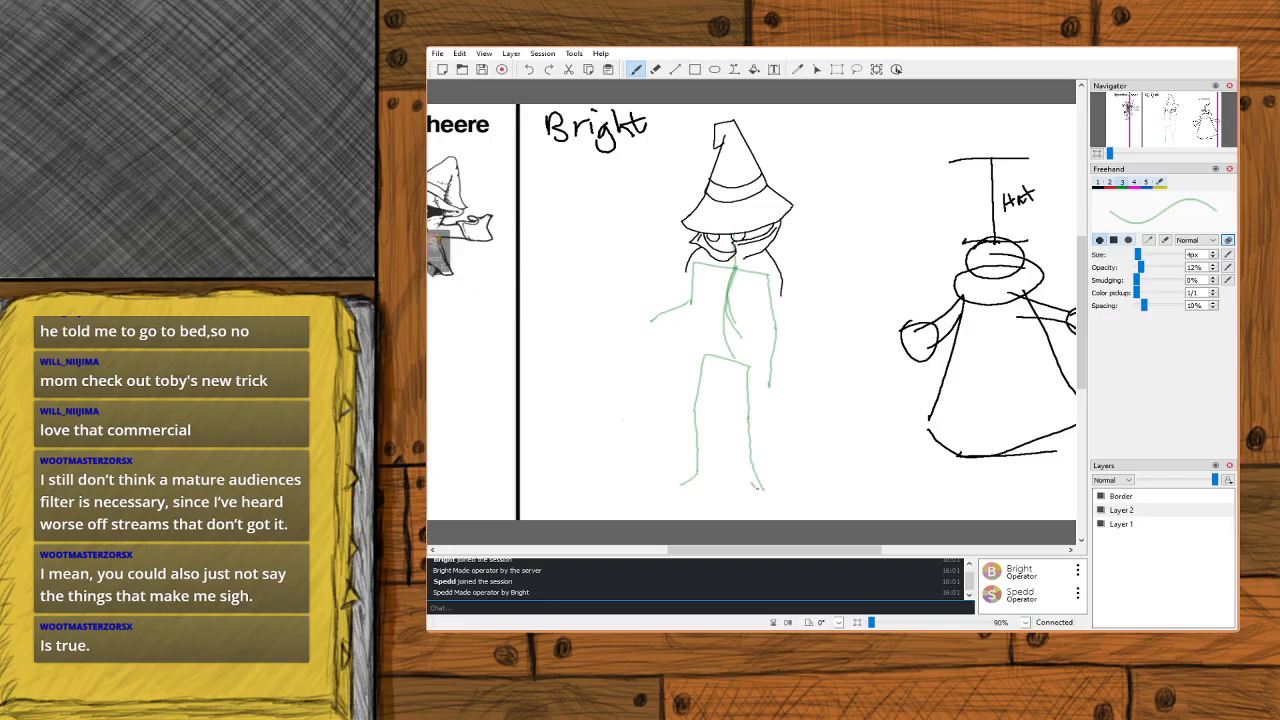
pyautogui.moveTo(765, 494)
pyautogui.mouseDown()
pyautogui.moveTo(750, 486)
pyautogui.moveTo(753, 428)
pyautogui.mouseUp()
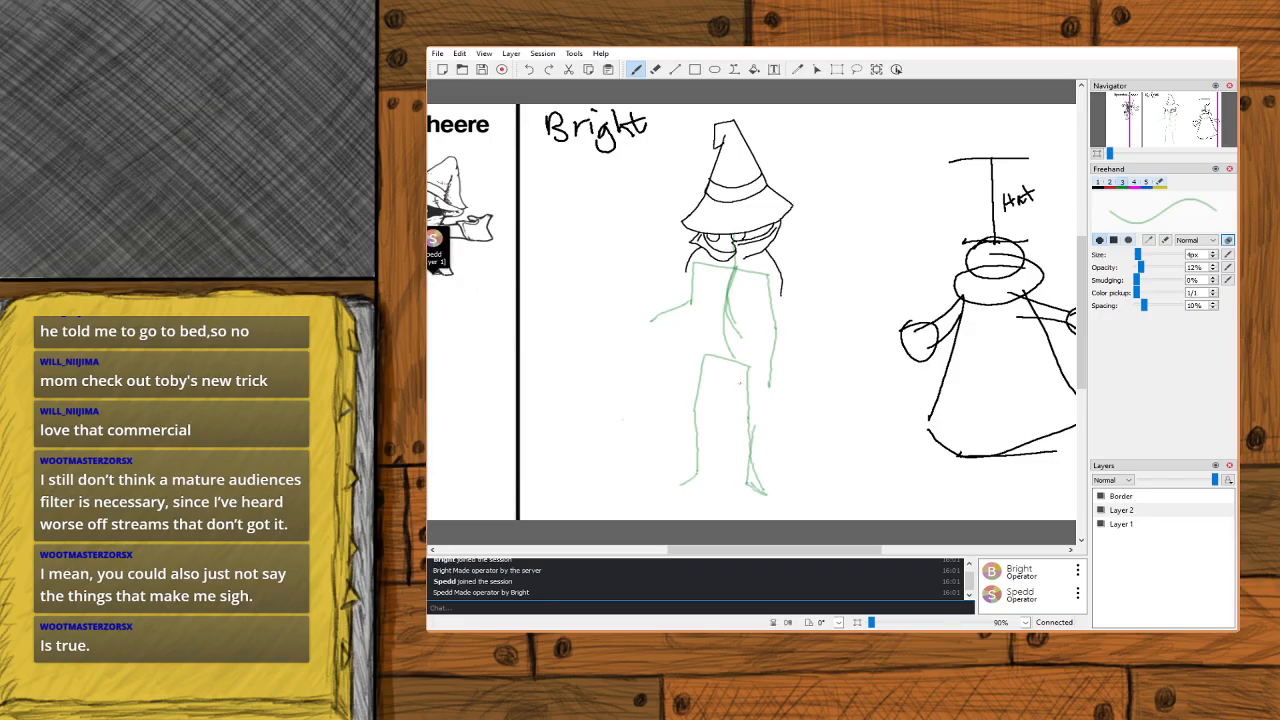
pyautogui.moveTo(750, 377)
pyautogui.mouseDown()
pyautogui.moveTo(763, 489)
pyautogui.moveTo(748, 373)
pyautogui.moveTo(766, 493)
pyautogui.mouseUp()
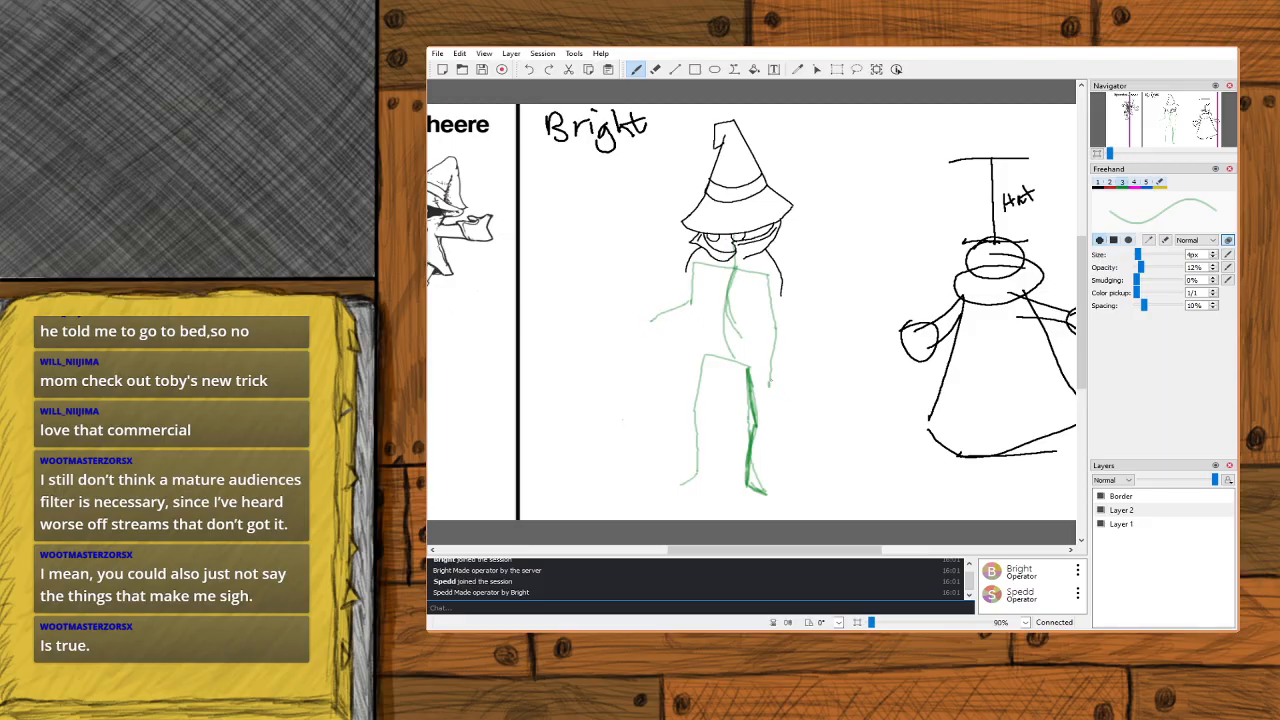
# Add green oval hands to both arms with finger marks on the left one, and erase stray lines from the right leg.
pyautogui.moveTo(770, 376); pyautogui.dragTo(767, 412)
pyautogui.moveTo(652, 317)
pyautogui.mouseDown()
pyautogui.moveTo(638, 314)
pyautogui.moveTo(634, 329)
pyautogui.moveTo(655, 321)
pyautogui.mouseUp()
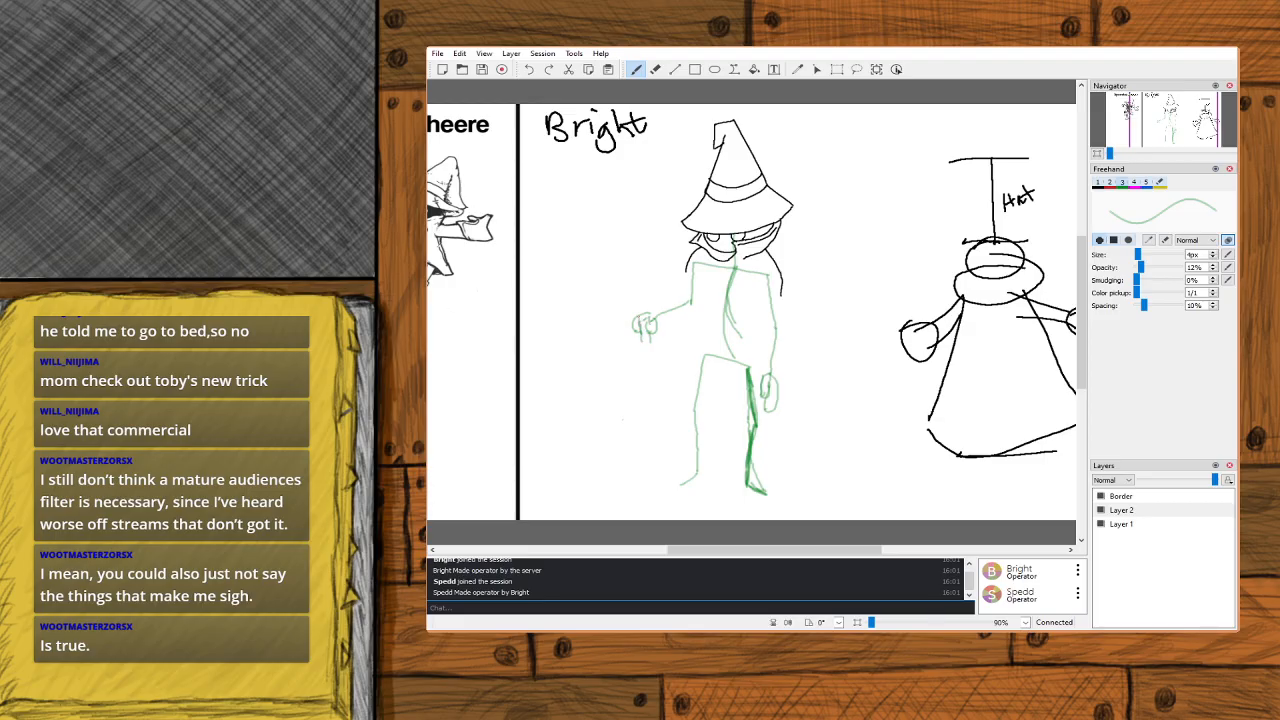
pyautogui.moveTo(640, 319); pyautogui.dragTo(652, 316)
pyautogui.click(655, 69)
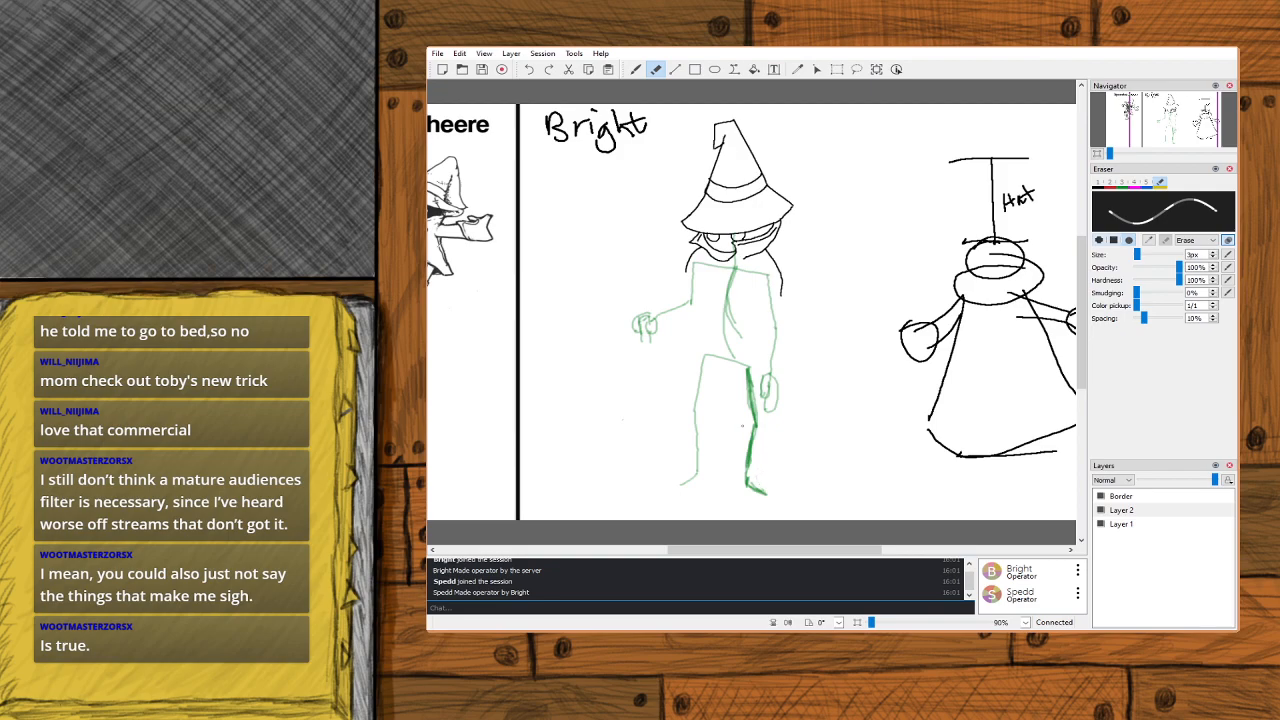
pyautogui.click(636, 70)
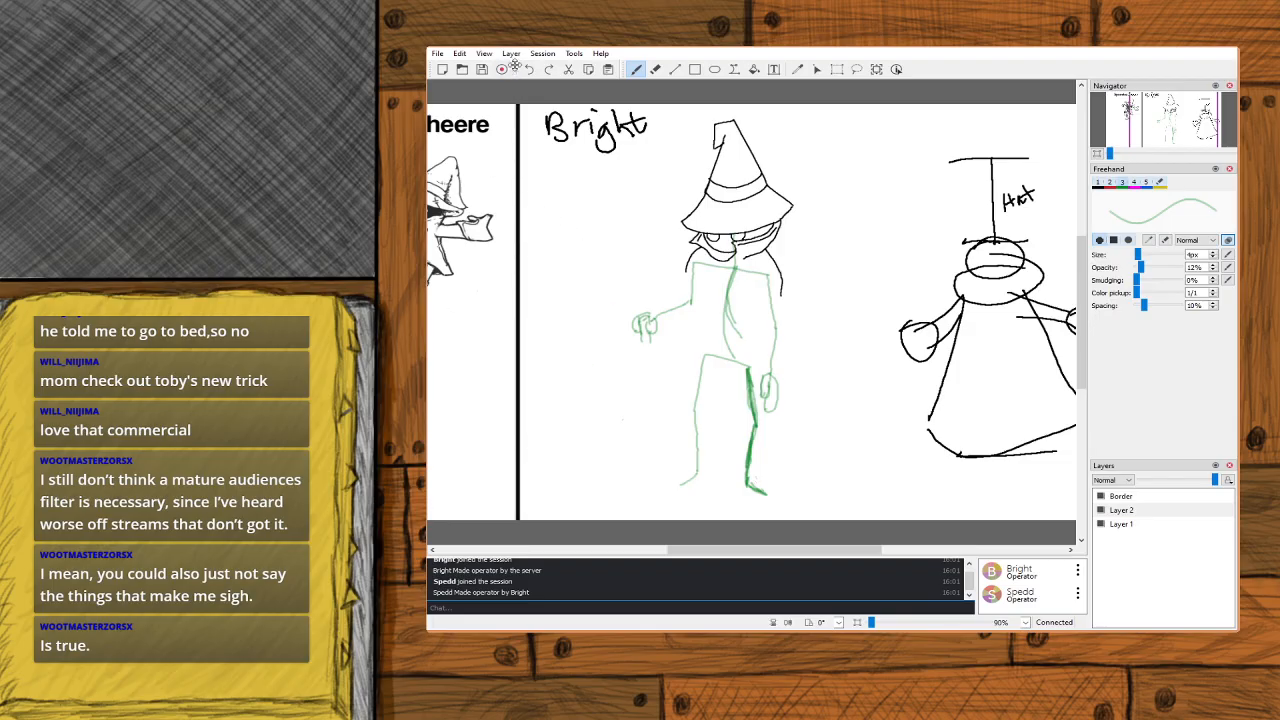
# Switch to the black 3px brush preset and add a new layer between Layer 2 and Layer 1 for the body outline.
pyautogui.click(1098, 184)
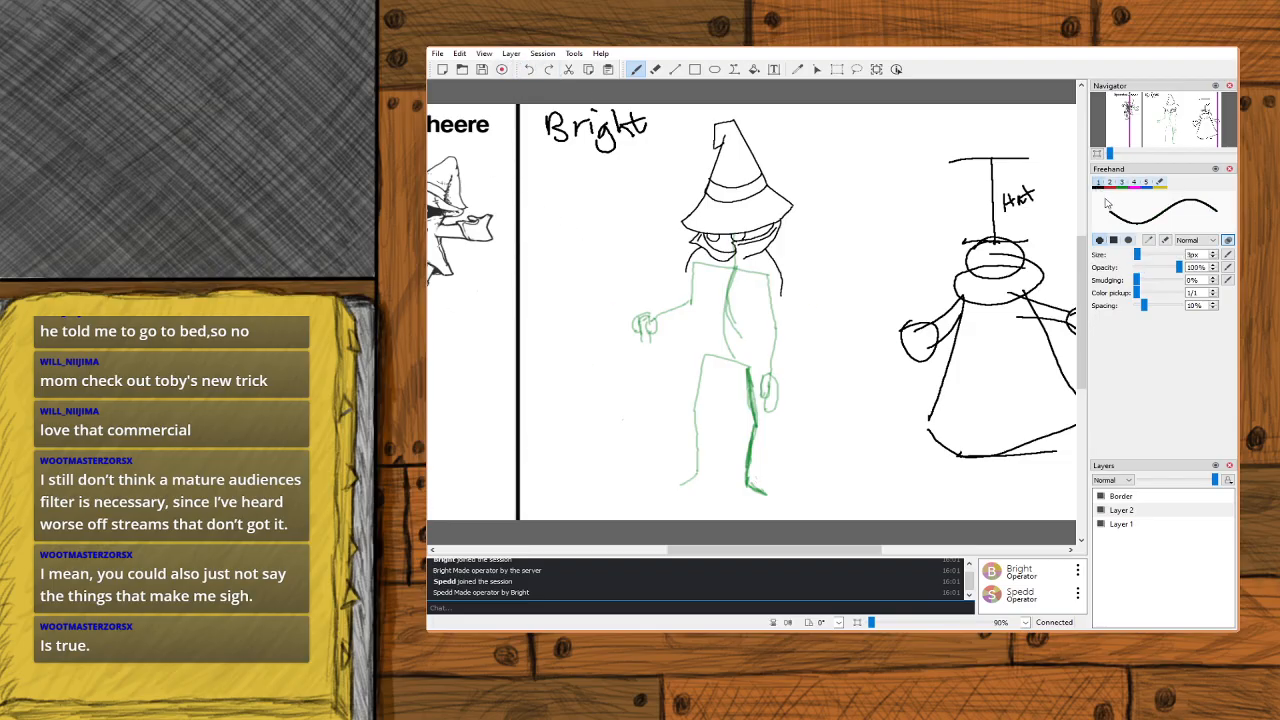
pyautogui.click(1160, 525)
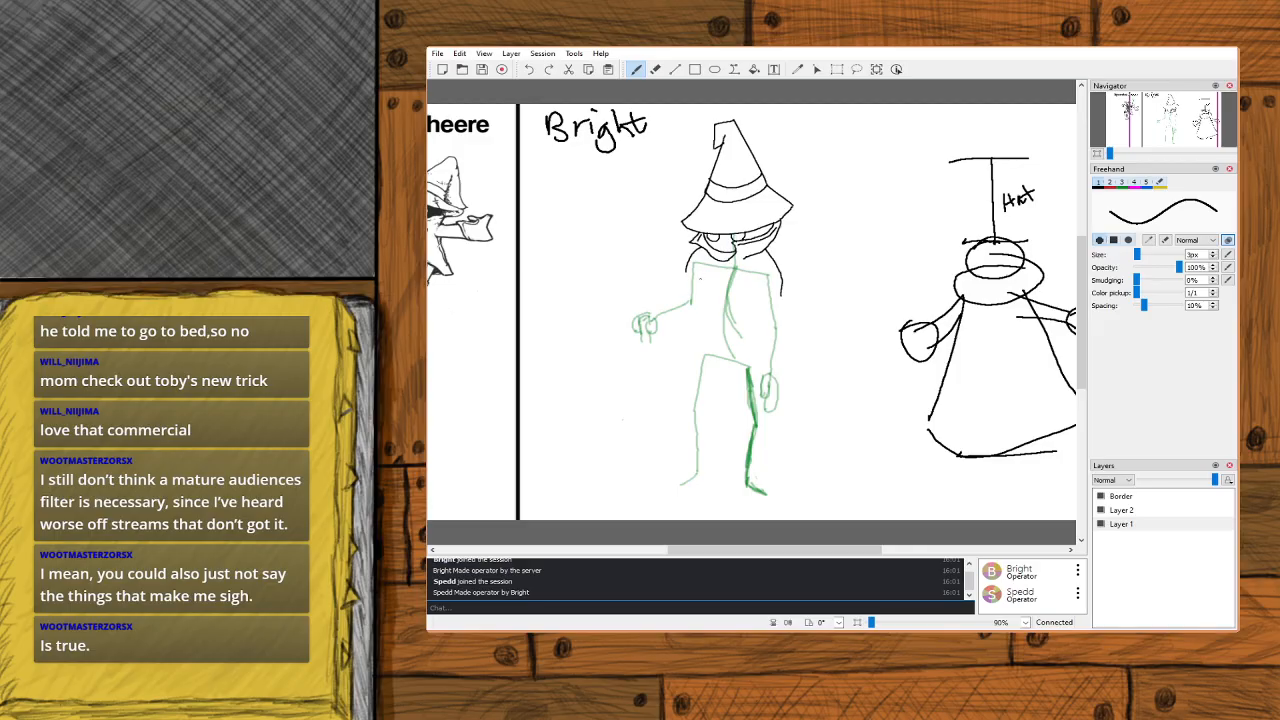
pyautogui.moveTo(702, 268); pyautogui.dragTo(692, 329)
pyautogui.hotkey('ctrl', 'z')
pyautogui.click(973, 67)
pyautogui.click(1126, 511)
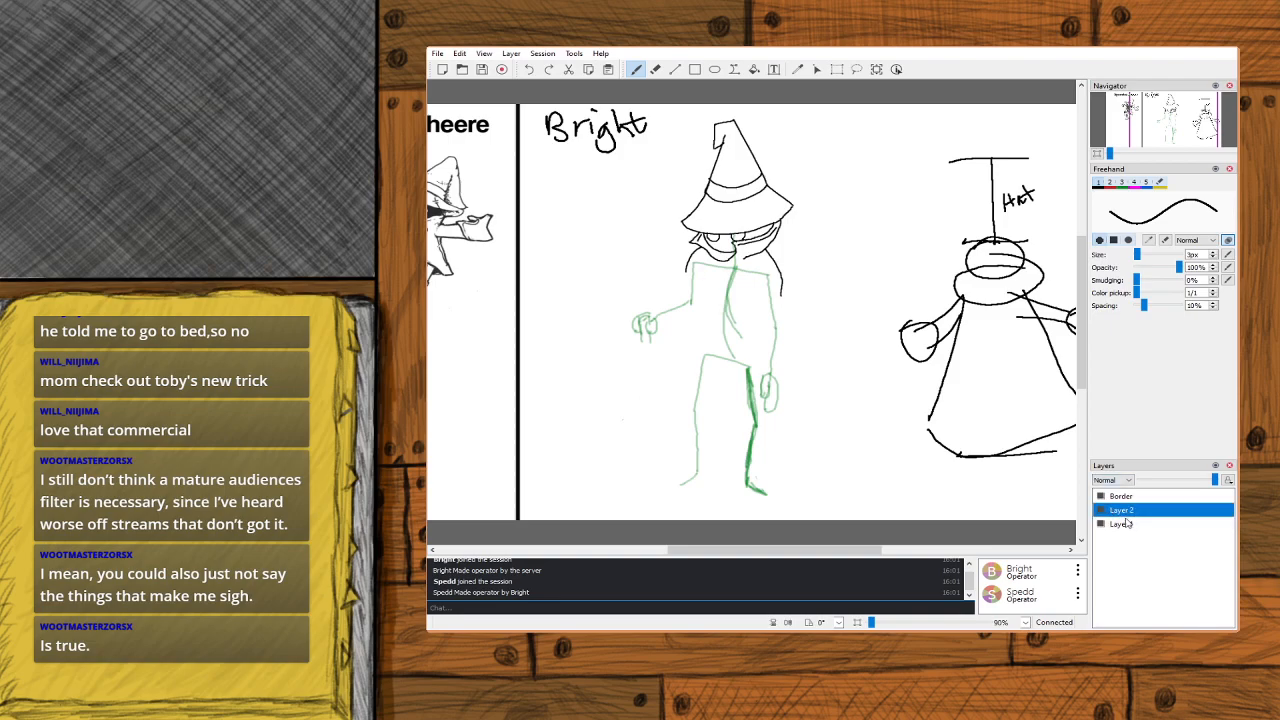
pyautogui.click(1126, 523)
pyautogui.click(1140, 526)
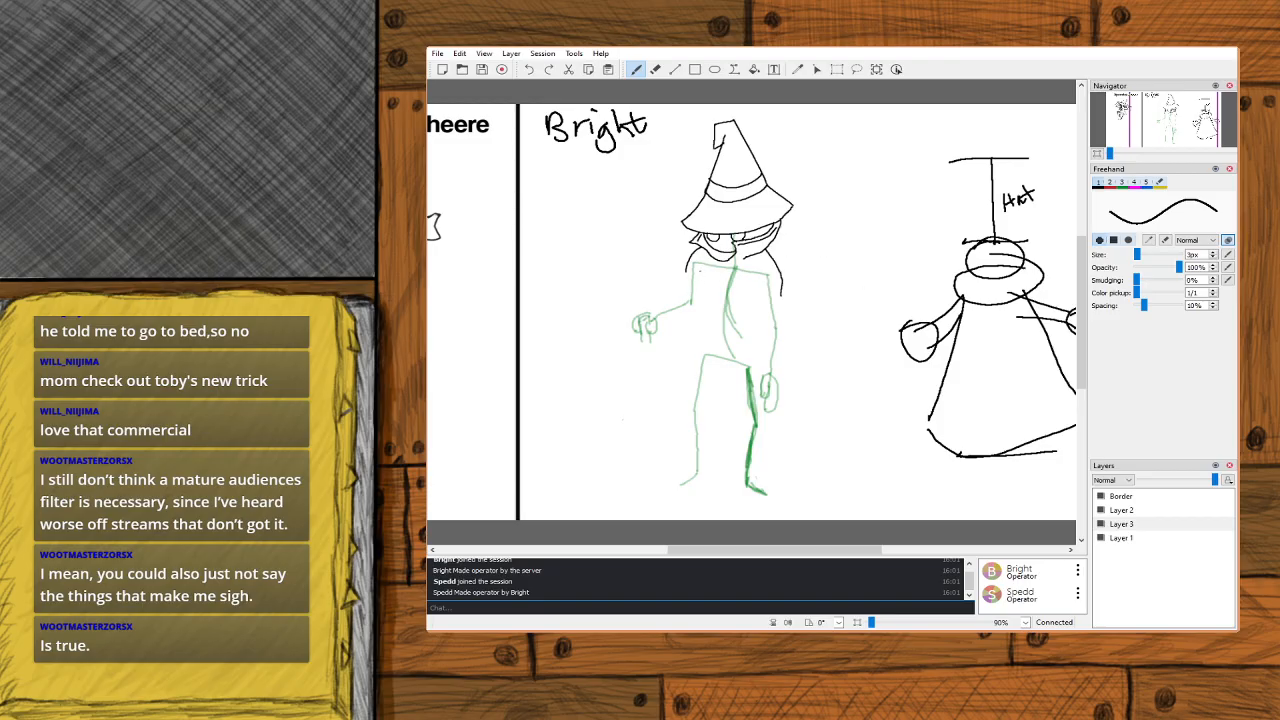
# Outline the coat's left edge in black from the shoulder past the waist to shin height, and start the right sleeve's inner line.
pyautogui.moveTo(698, 262); pyautogui.dragTo(703, 340)
pyautogui.click(650, 453)
pyautogui.moveTo(702, 336); pyautogui.dragTo(674, 410)
pyautogui.moveTo(674, 411); pyautogui.dragTo(667, 484)
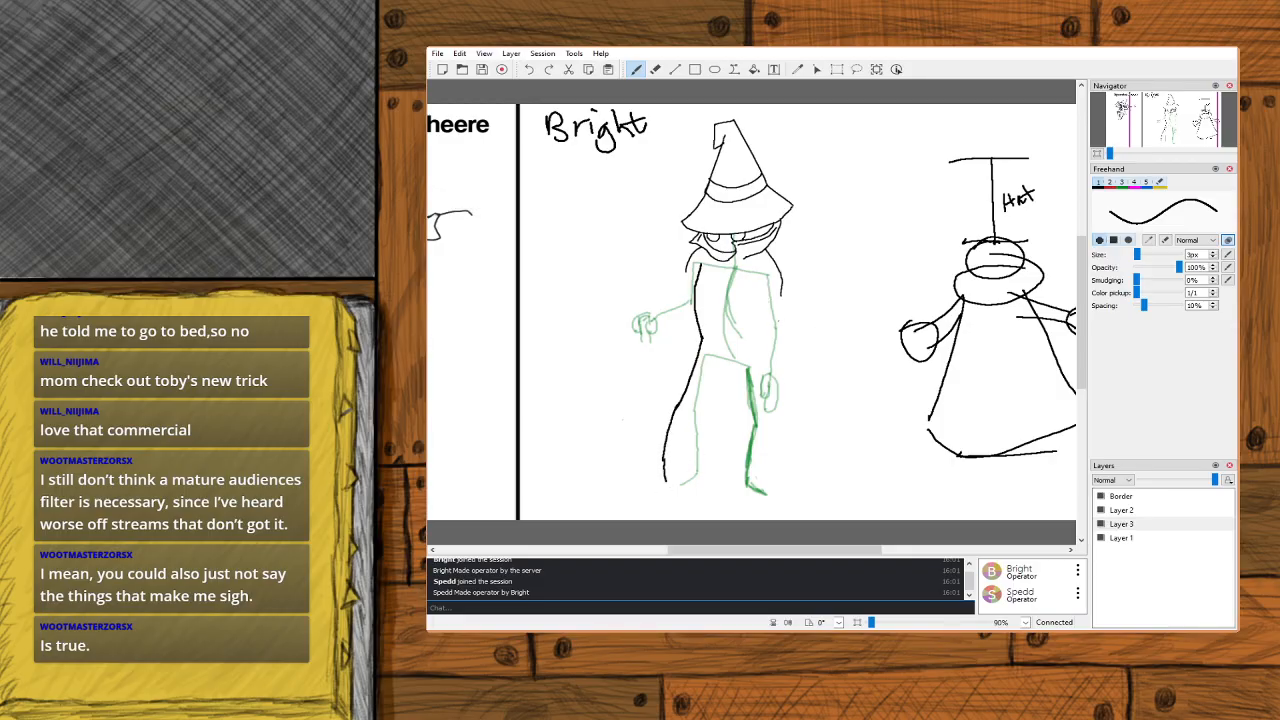
pyautogui.moveTo(664, 457); pyautogui.dragTo(644, 492)
pyautogui.hotkey('ctrl', 'z')
pyautogui.hotkey('ctrl', 'z')
pyautogui.moveTo(757, 278); pyautogui.dragTo(756, 315)
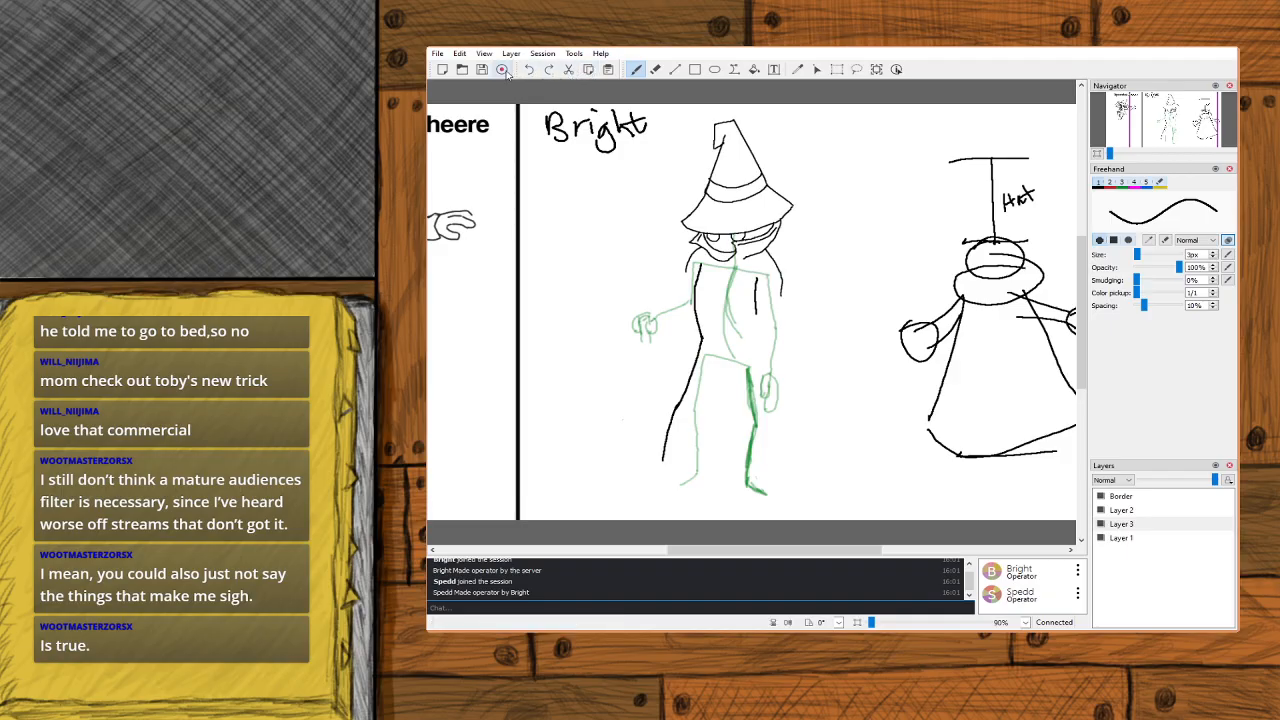
# Point out the hand in the neighbouring drawing with the green laser pointer, and return to the Freehand brush.
pyautogui.click(817, 69)
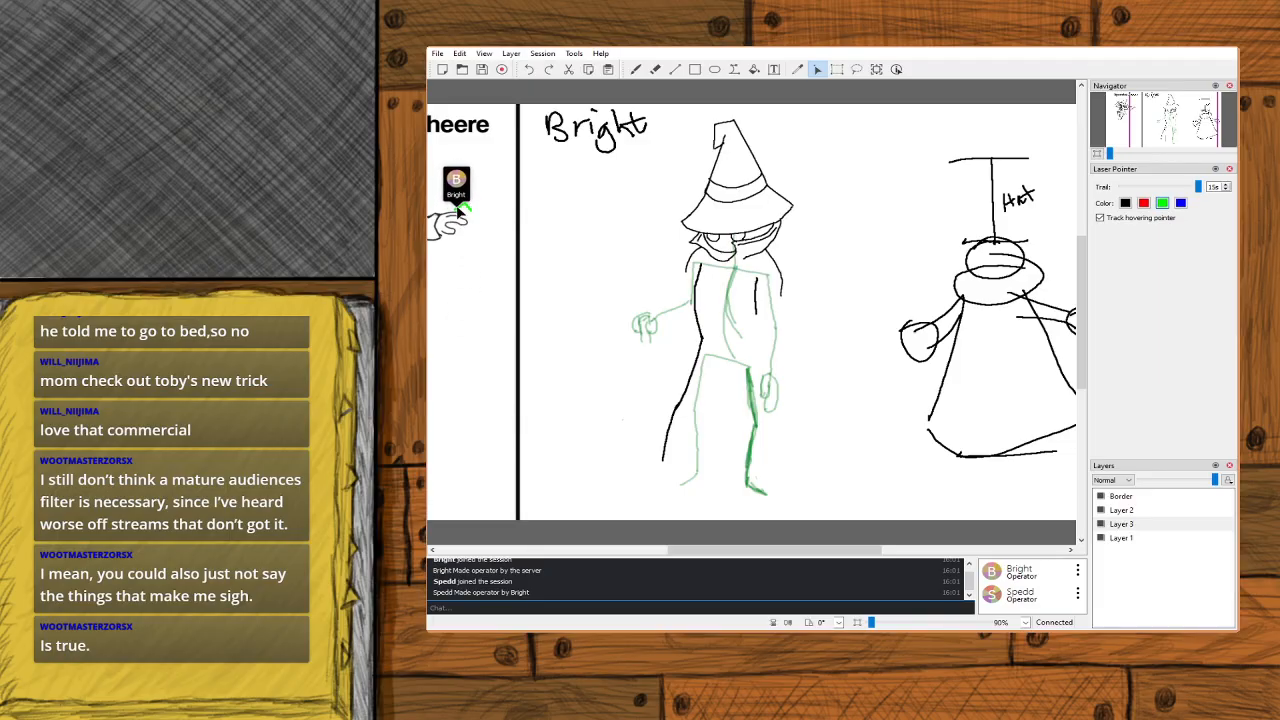
pyautogui.moveTo(470, 207); pyautogui.dragTo(458, 211)
pyautogui.click(635, 70)
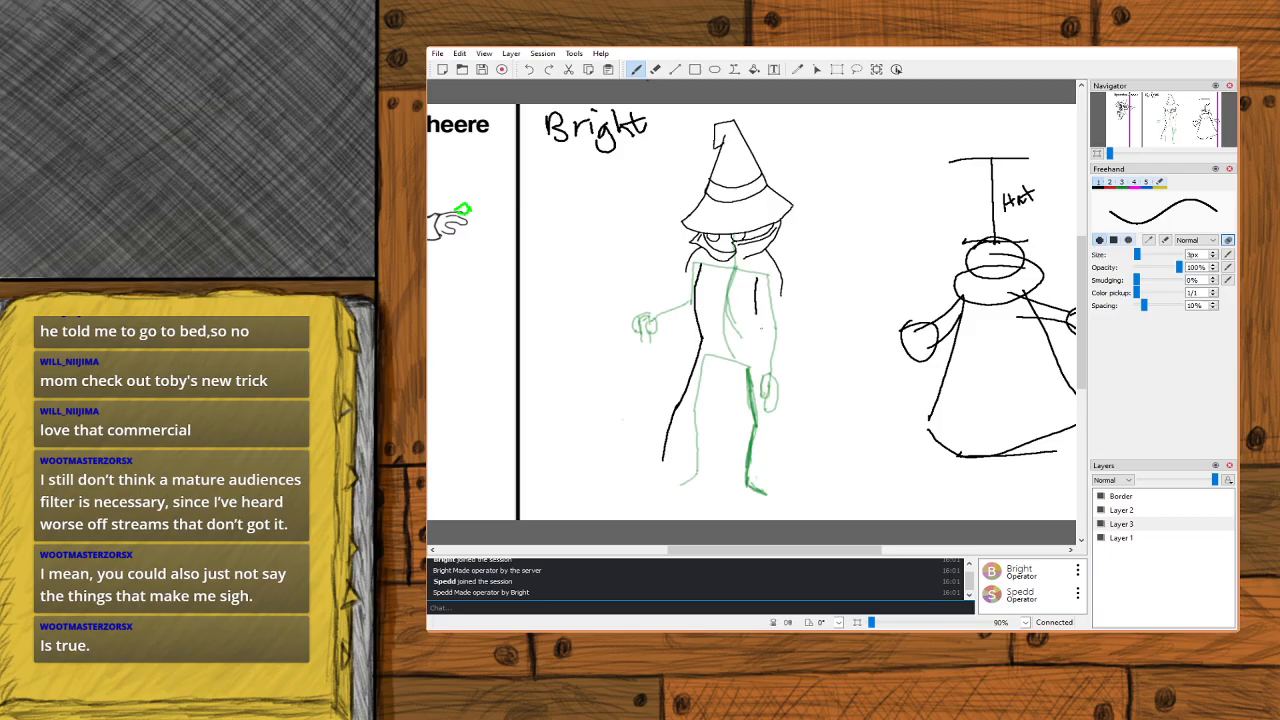
# Outline the right sleeve in black around the green arm, joining its inner and outer edges with a wavy cuff at the wrist.
pyautogui.moveTo(763, 328); pyautogui.dragTo(763, 370)
pyautogui.scroll(3, 1182, 120)
pyautogui.scroll(1, 1182, 120)
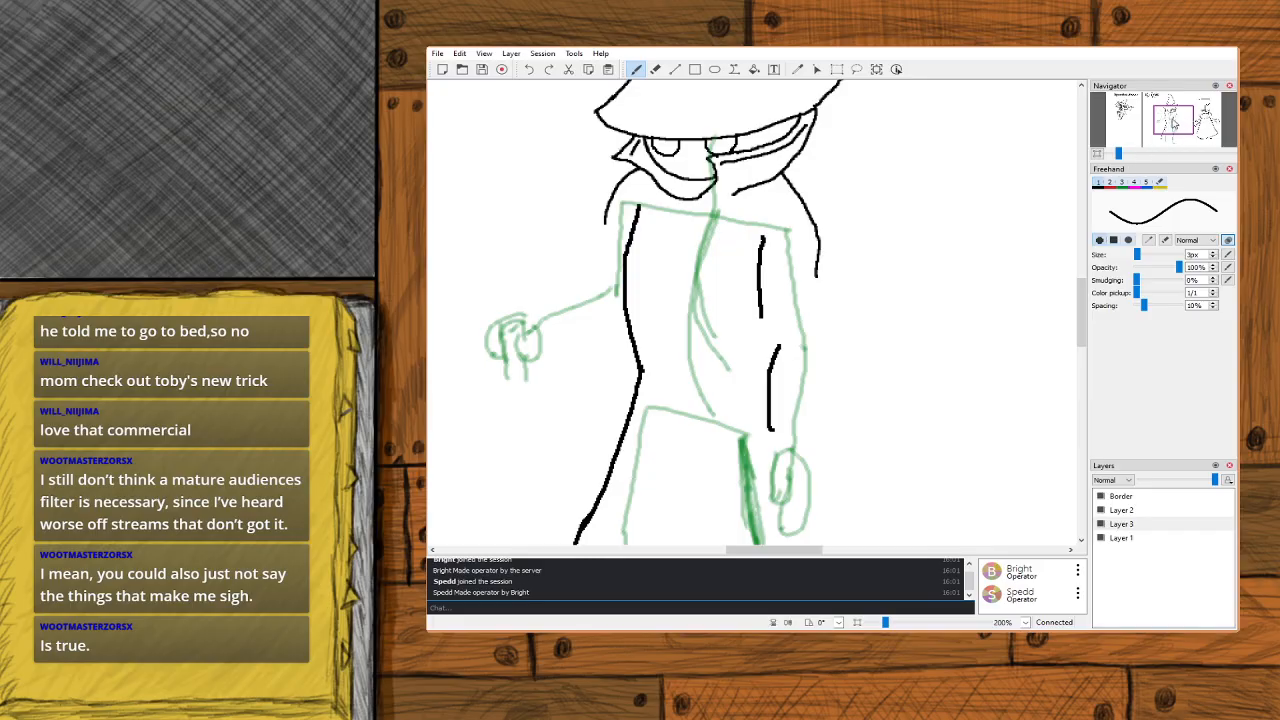
pyautogui.click(1171, 118)
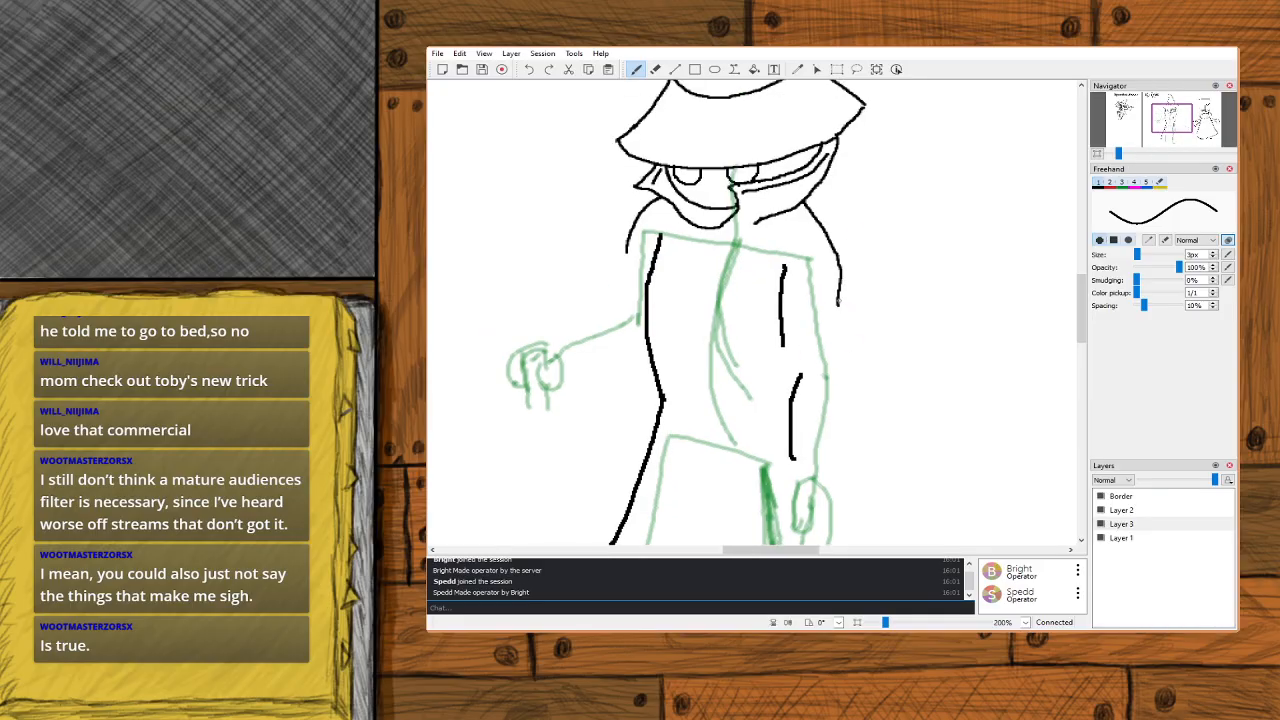
pyautogui.moveTo(838, 302)
pyautogui.mouseDown()
pyautogui.moveTo(852, 378)
pyautogui.moveTo(842, 494)
pyautogui.mouseUp()
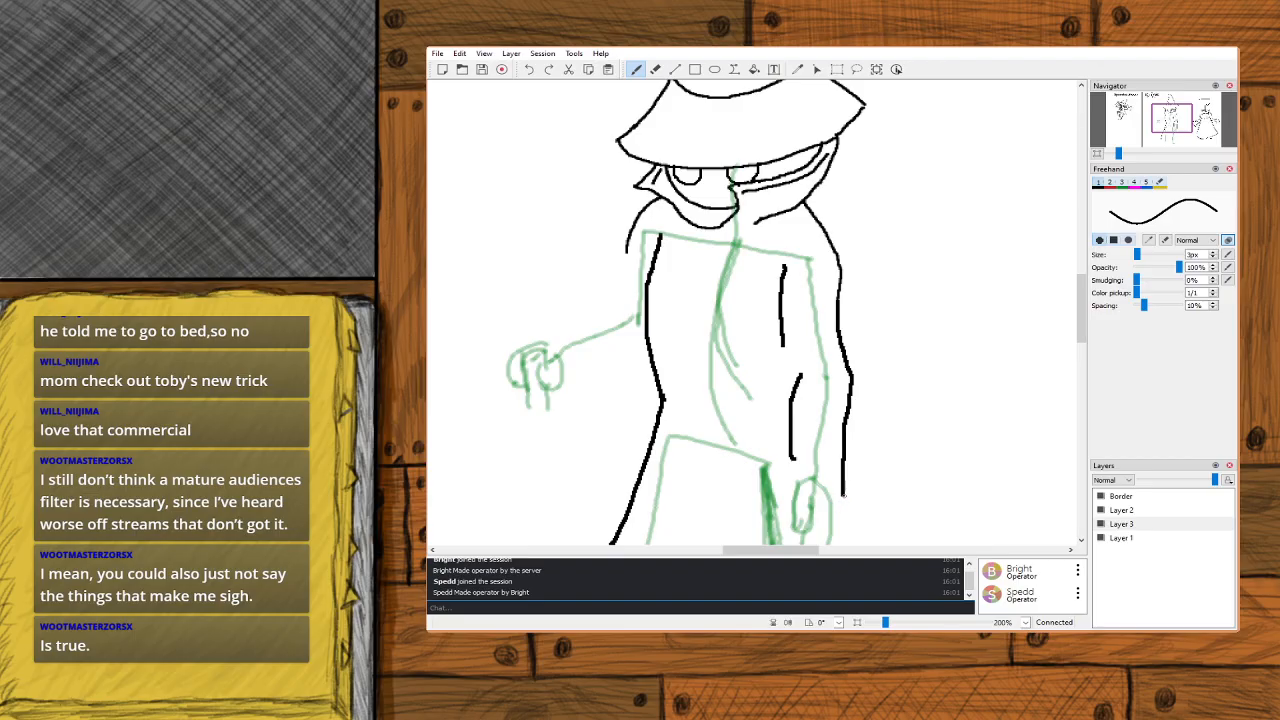
pyautogui.moveTo(843, 493); pyautogui.dragTo(845, 513)
pyautogui.moveTo(783, 342); pyautogui.dragTo(798, 384)
pyautogui.moveTo(791, 455)
pyautogui.mouseDown()
pyautogui.moveTo(796, 504)
pyautogui.moveTo(838, 521)
pyautogui.mouseUp()
pyautogui.hotkey('ctrl', 'z')
pyautogui.moveTo(843, 514)
pyautogui.mouseDown()
pyautogui.moveTo(790, 517)
pyautogui.moveTo(793, 484)
pyautogui.mouseUp()
# Outline the left sleeve in black from the shoulder to the elbow, with upper and lower forearm edges reaching out to the hand.
pyautogui.moveTo(627, 248); pyautogui.dragTo(620, 310)
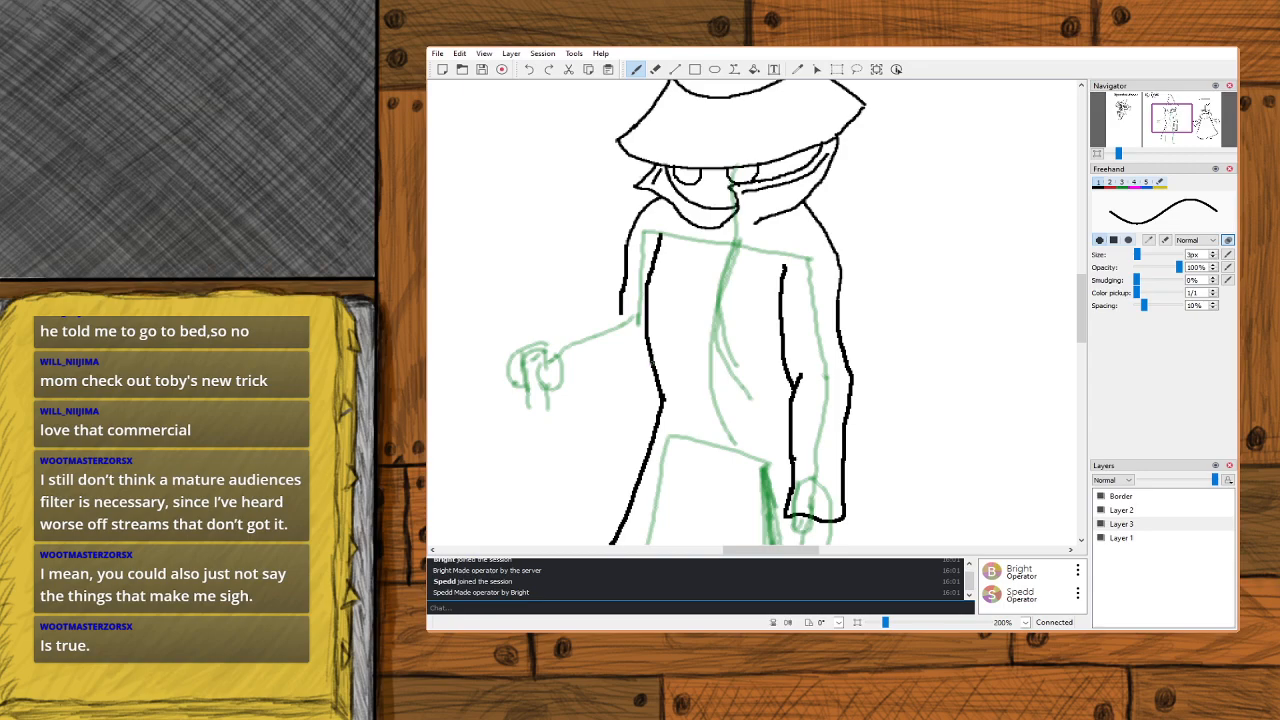
pyautogui.moveTo(656, 364); pyautogui.dragTo(548, 434)
pyautogui.moveTo(622, 316); pyautogui.dragTo(534, 360)
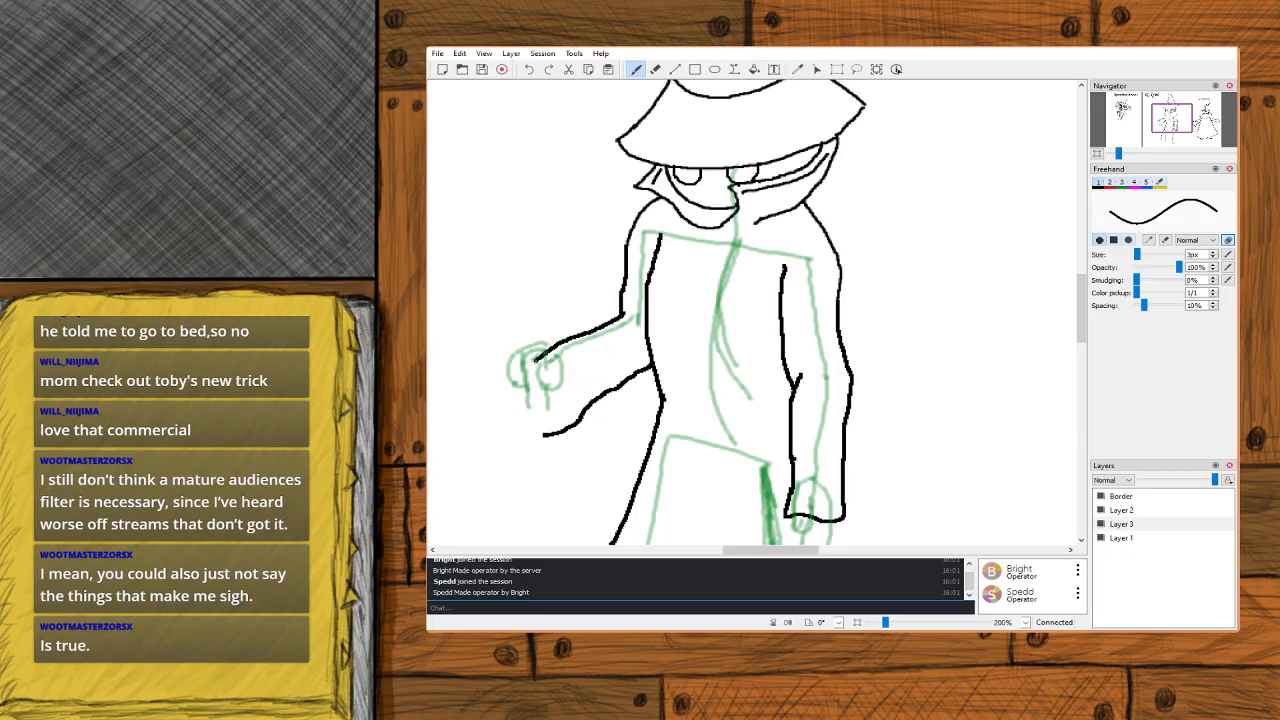
pyautogui.moveTo(534, 358)
pyautogui.mouseDown()
pyautogui.moveTo(564, 399)
pyautogui.moveTo(527, 436)
pyautogui.mouseUp()
pyautogui.moveTo(546, 364)
pyautogui.mouseDown()
pyautogui.moveTo(518, 368)
pyautogui.moveTo(513, 390)
pyautogui.moveTo(531, 435)
pyautogui.mouseUp()
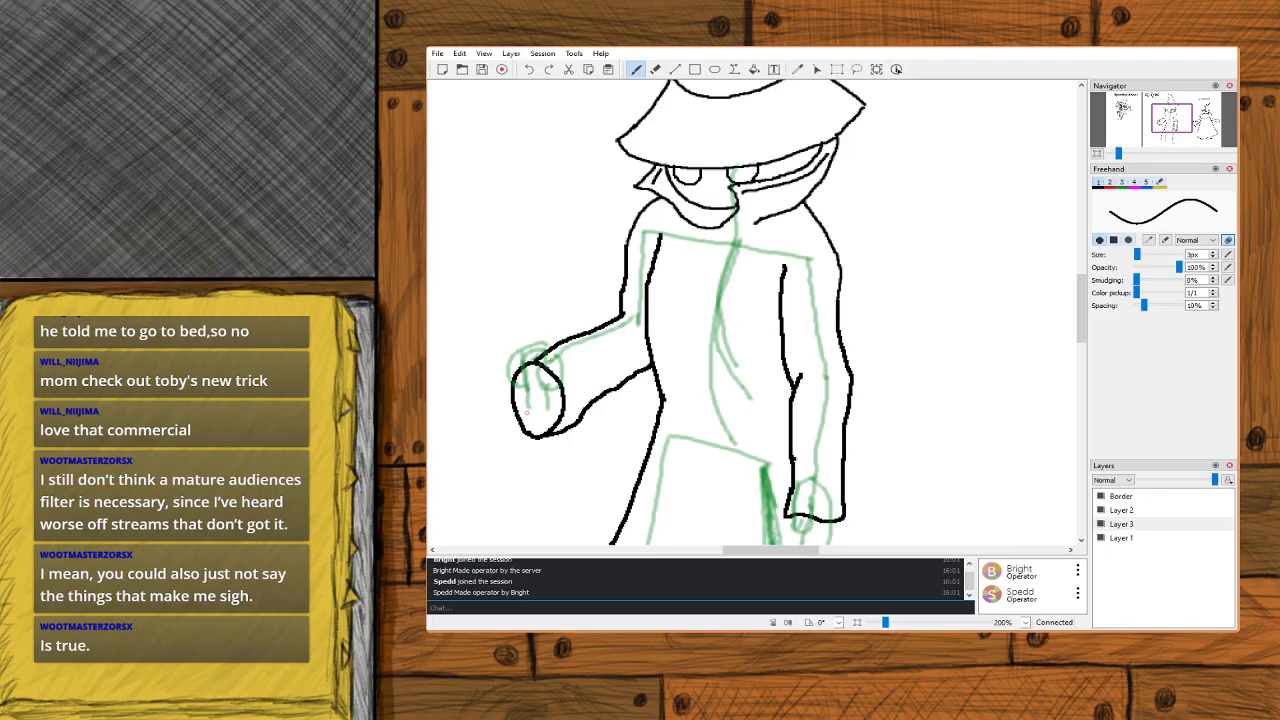
pyautogui.hotkey('ctrl', 'z')
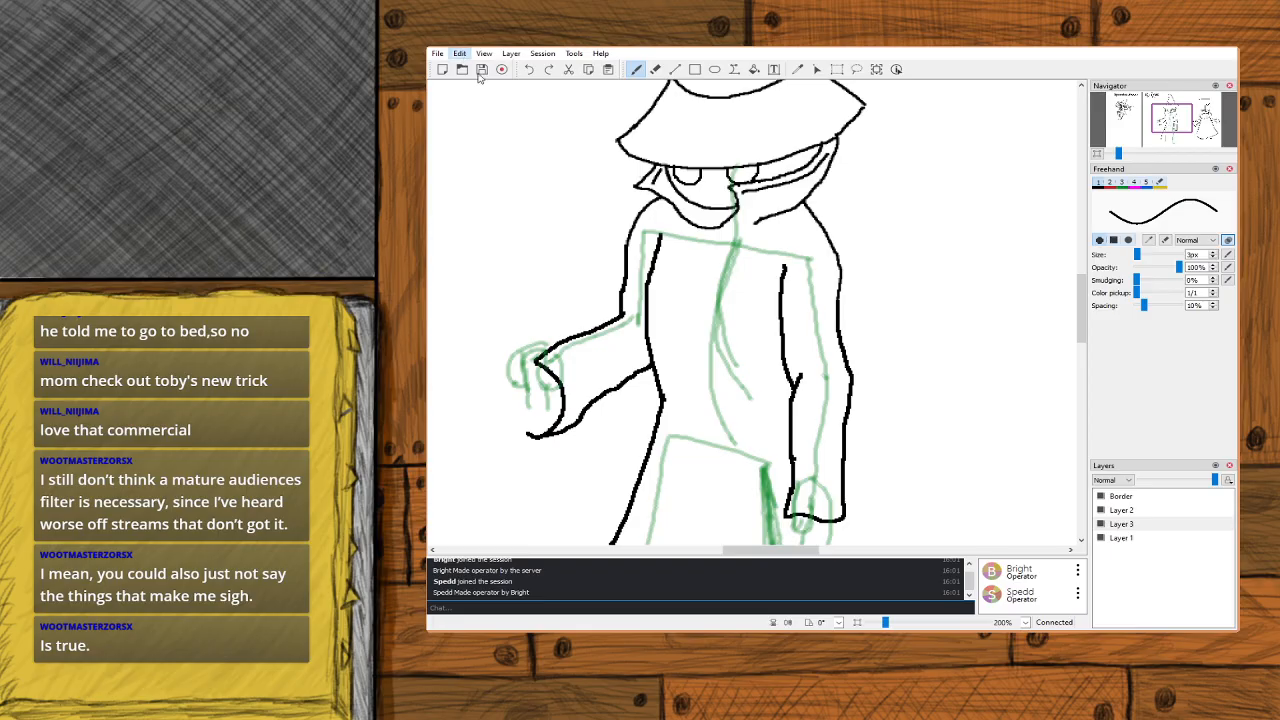
pyautogui.hotkey('ctrl', 'shift', 'z')
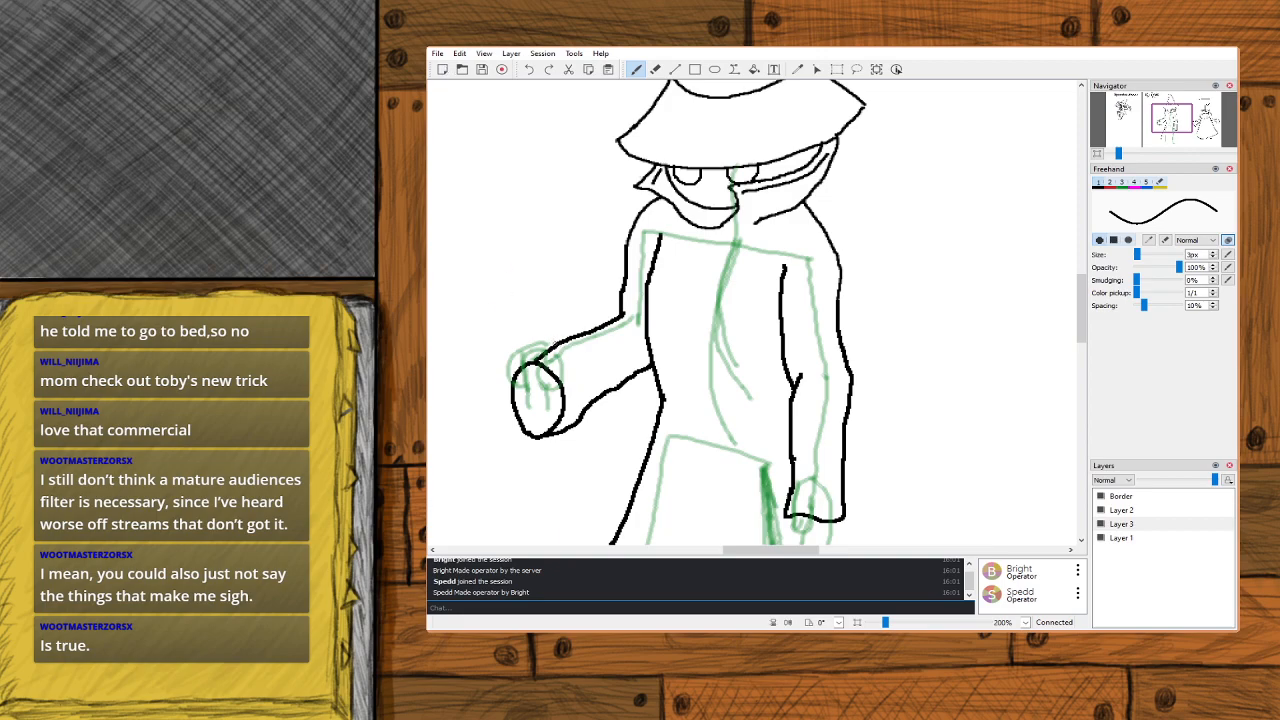
pyautogui.moveTo(558, 342)
pyautogui.mouseDown()
pyautogui.moveTo(519, 363)
pyautogui.moveTo(508, 402)
pyautogui.mouseUp()
pyautogui.hotkey('ctrl', 'z')
pyautogui.click(656, 70)
pyautogui.moveTo(528, 370)
pyautogui.mouseDown()
pyautogui.moveTo(545, 367)
pyautogui.moveTo(517, 372)
pyautogui.moveTo(518, 422)
pyautogui.moveTo(527, 432)
pyautogui.moveTo(552, 370)
pyautogui.moveTo(566, 394)
pyautogui.moveTo(540, 432)
pyautogui.moveTo(565, 412)
pyautogui.mouseUp()
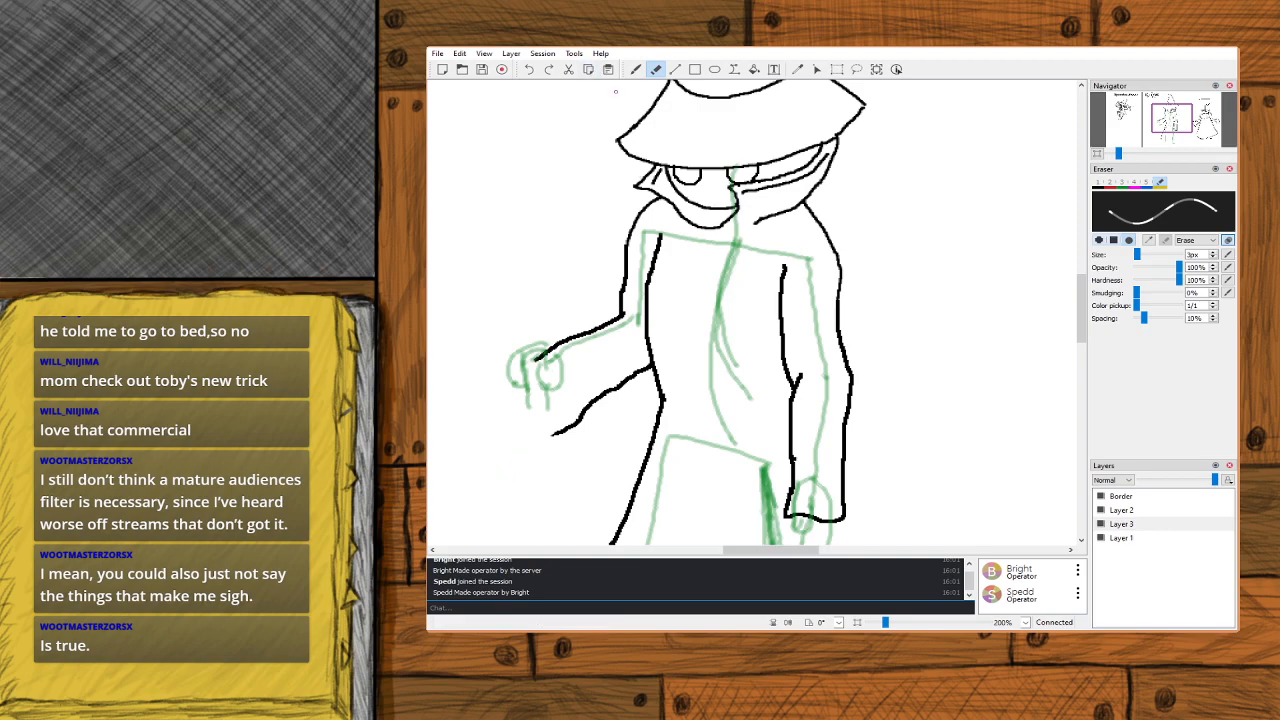
# Extend the left sleeve's edges outward past the green hand and close the end with a larger oval cuff opening.
pyautogui.click(635, 69)
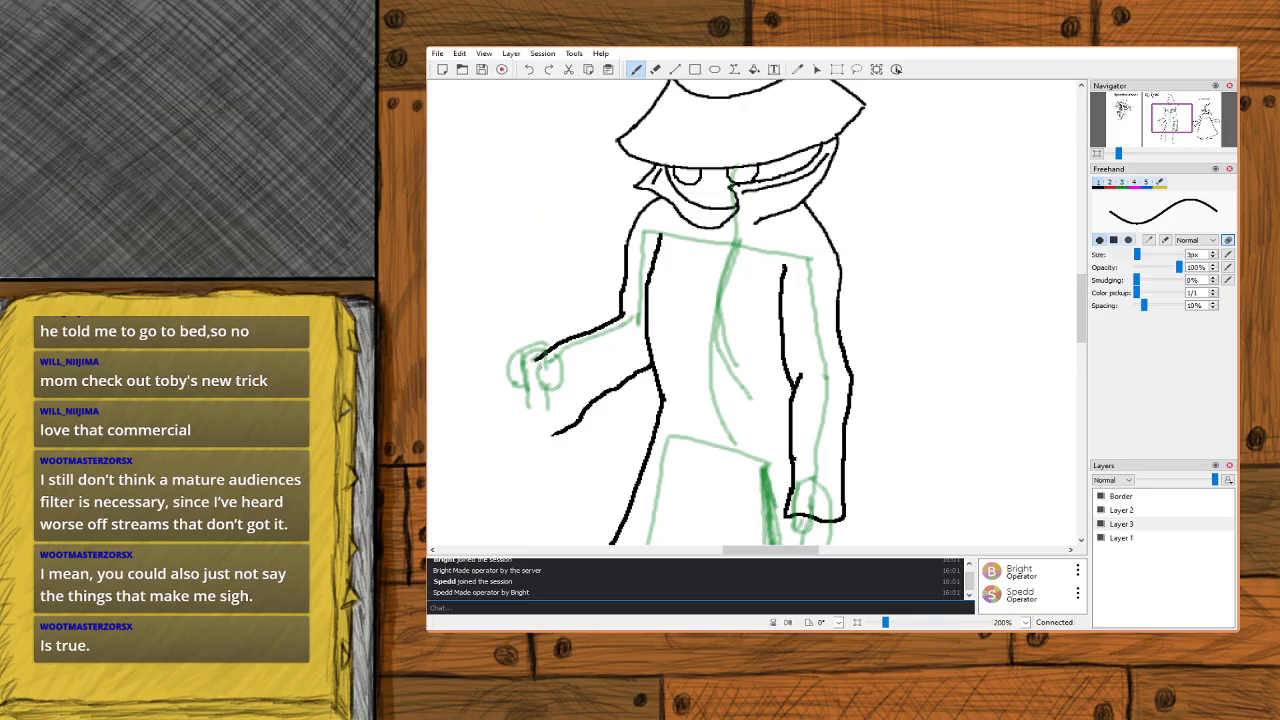
pyautogui.moveTo(535, 357)
pyautogui.mouseDown()
pyautogui.moveTo(495, 384)
pyautogui.moveTo(494, 417)
pyautogui.mouseUp()
pyautogui.moveTo(516, 374)
pyautogui.mouseDown()
pyautogui.moveTo(549, 428)
pyautogui.moveTo(524, 452)
pyautogui.moveTo(573, 421)
pyautogui.mouseUp()
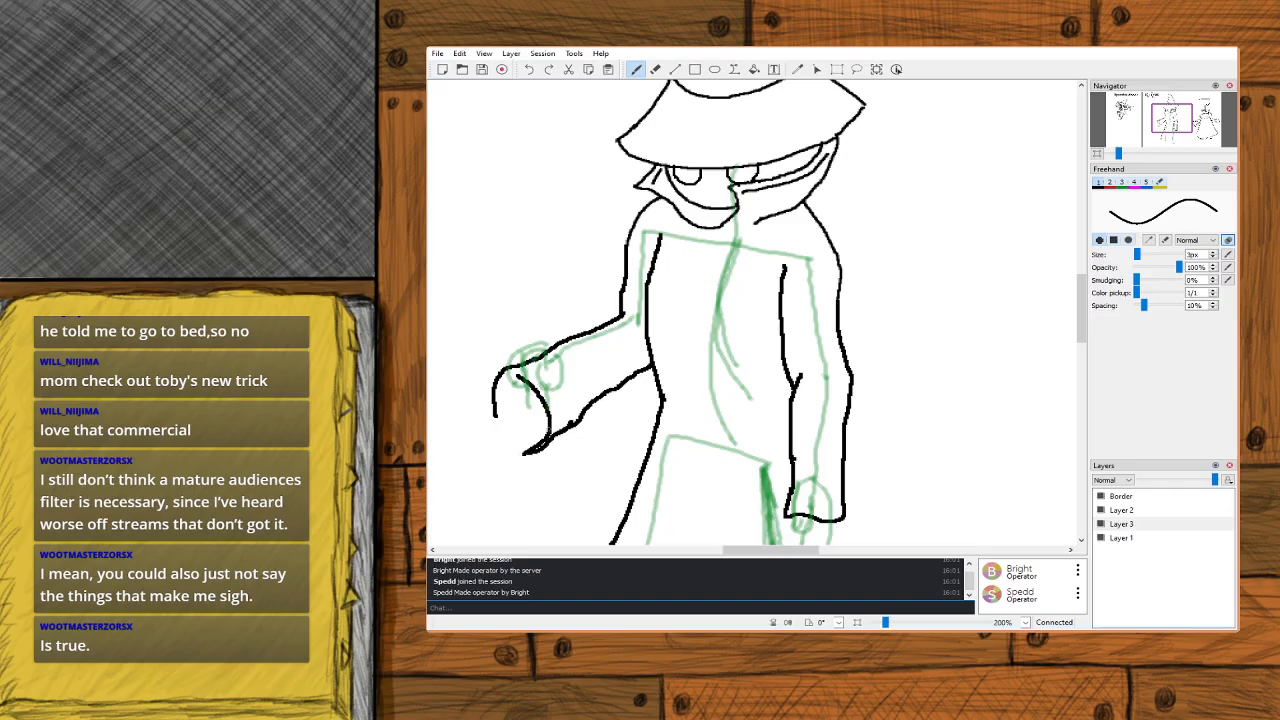
pyautogui.moveTo(494, 414); pyautogui.dragTo(524, 455)
# Erase the inner arc of the left cuff opening and redraw it as a double curved line.
pyautogui.click(655, 69)
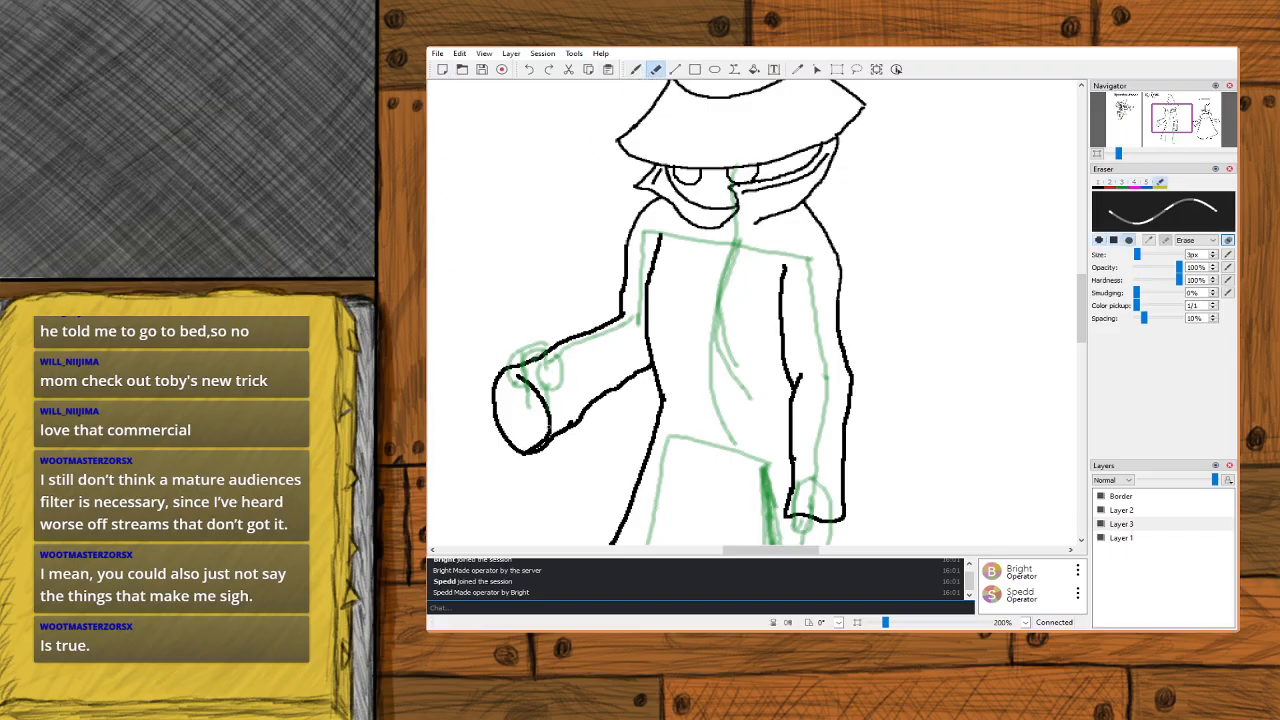
pyautogui.moveTo(534, 439)
pyautogui.mouseDown()
pyautogui.moveTo(551, 428)
pyautogui.moveTo(533, 448)
pyautogui.mouseUp()
pyautogui.moveTo(515, 370); pyautogui.dragTo(551, 421)
pyautogui.click(636, 69)
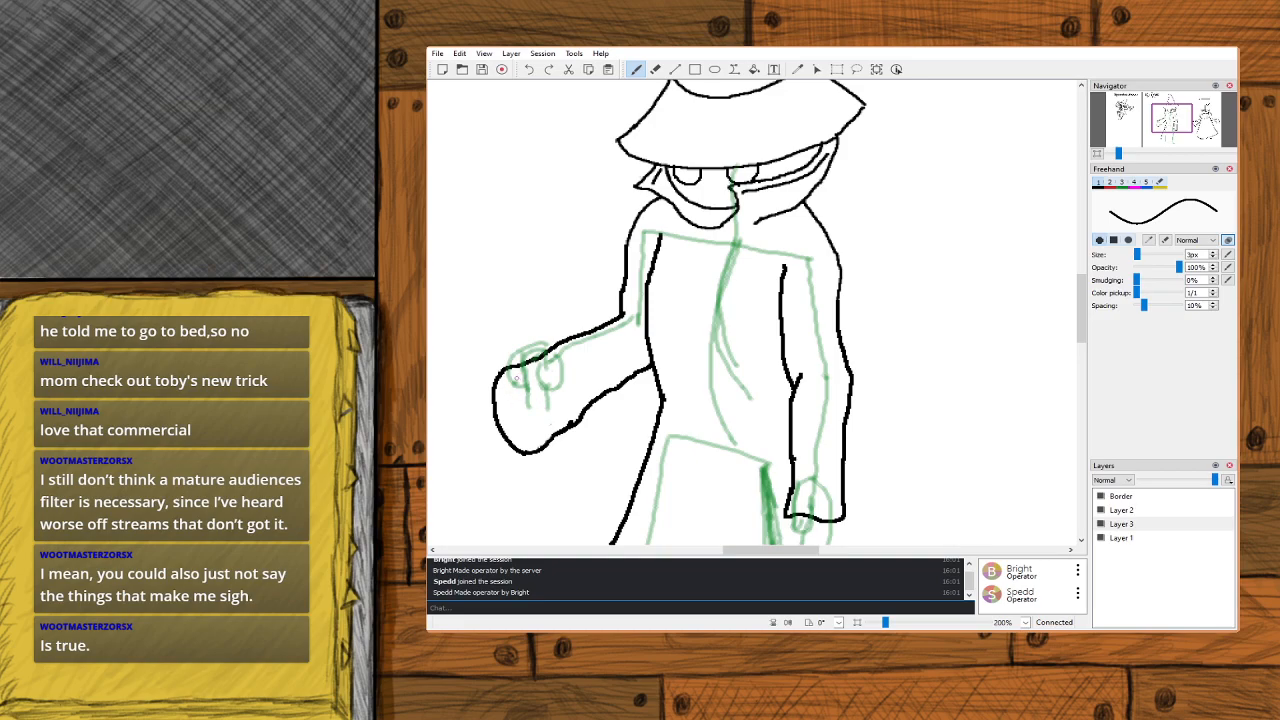
pyautogui.moveTo(518, 374)
pyautogui.mouseDown()
pyautogui.moveTo(534, 442)
pyautogui.moveTo(553, 422)
pyautogui.moveTo(535, 426)
pyautogui.moveTo(524, 369)
pyautogui.mouseUp()
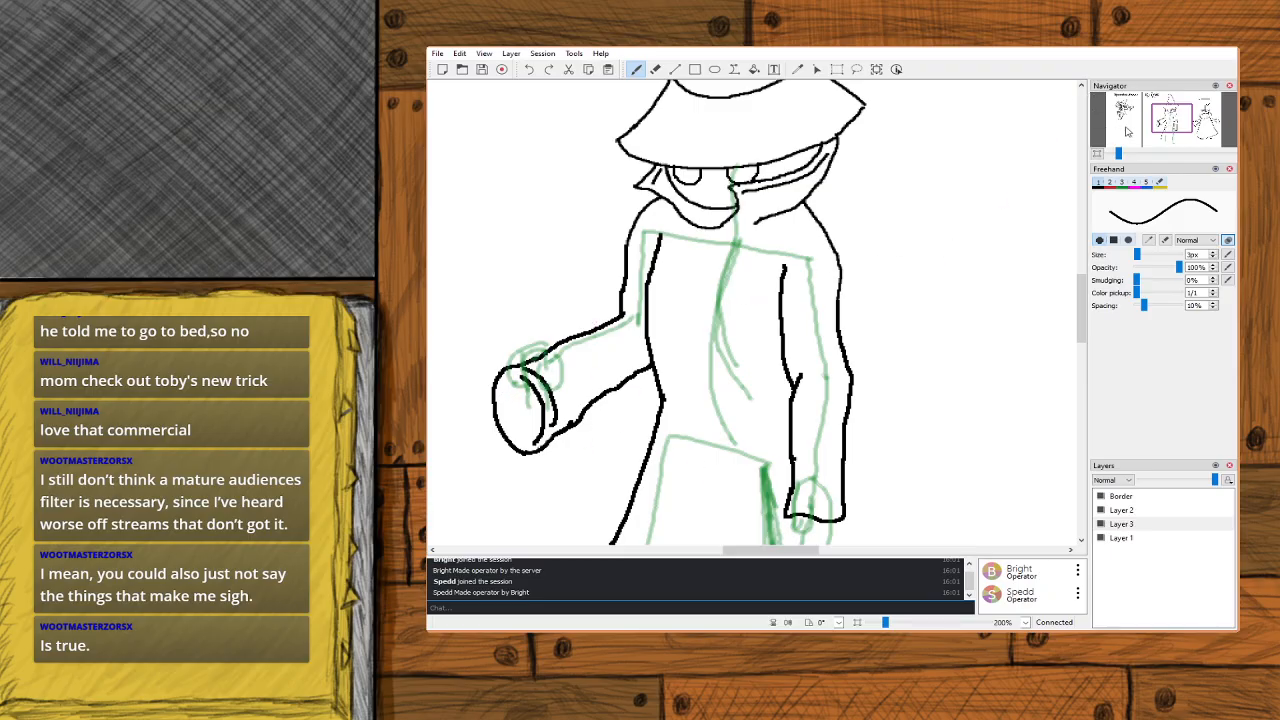
# Draw a small rounded right hand below the sleeve cuff, and toggle Layer 2's visibility to check the outline without the green sketch.
pyautogui.moveTo(1172, 116); pyautogui.dragTo(1165, 128)
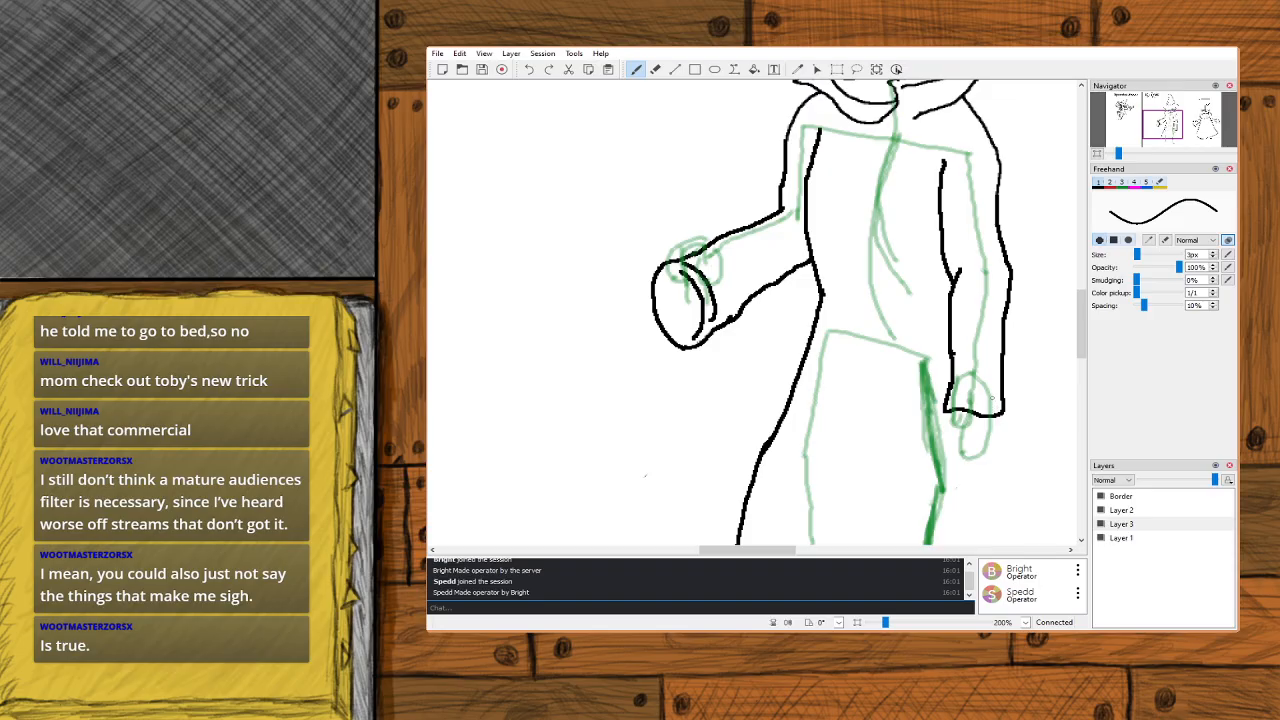
pyautogui.moveTo(999, 413)
pyautogui.mouseDown()
pyautogui.moveTo(978, 451)
pyautogui.moveTo(956, 438)
pyautogui.moveTo(965, 410)
pyautogui.moveTo(960, 427)
pyautogui.mouseUp()
pyautogui.click(1102, 511)
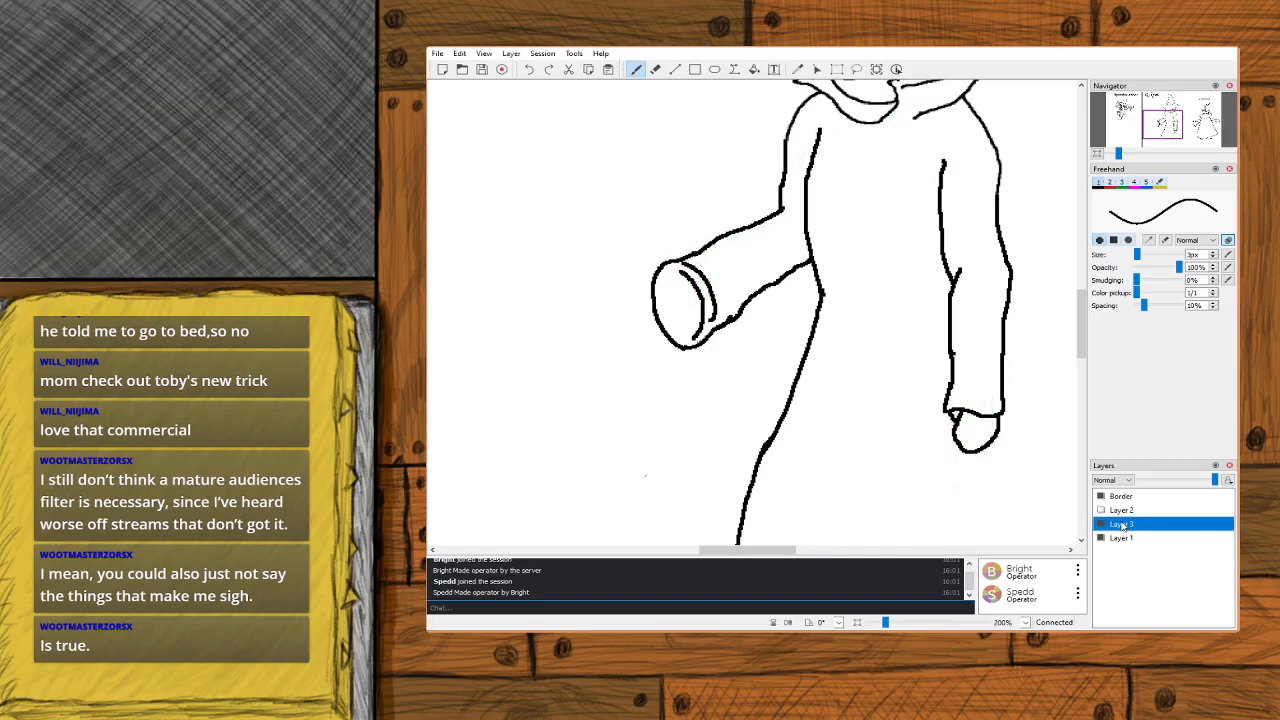
pyautogui.click(1144, 512)
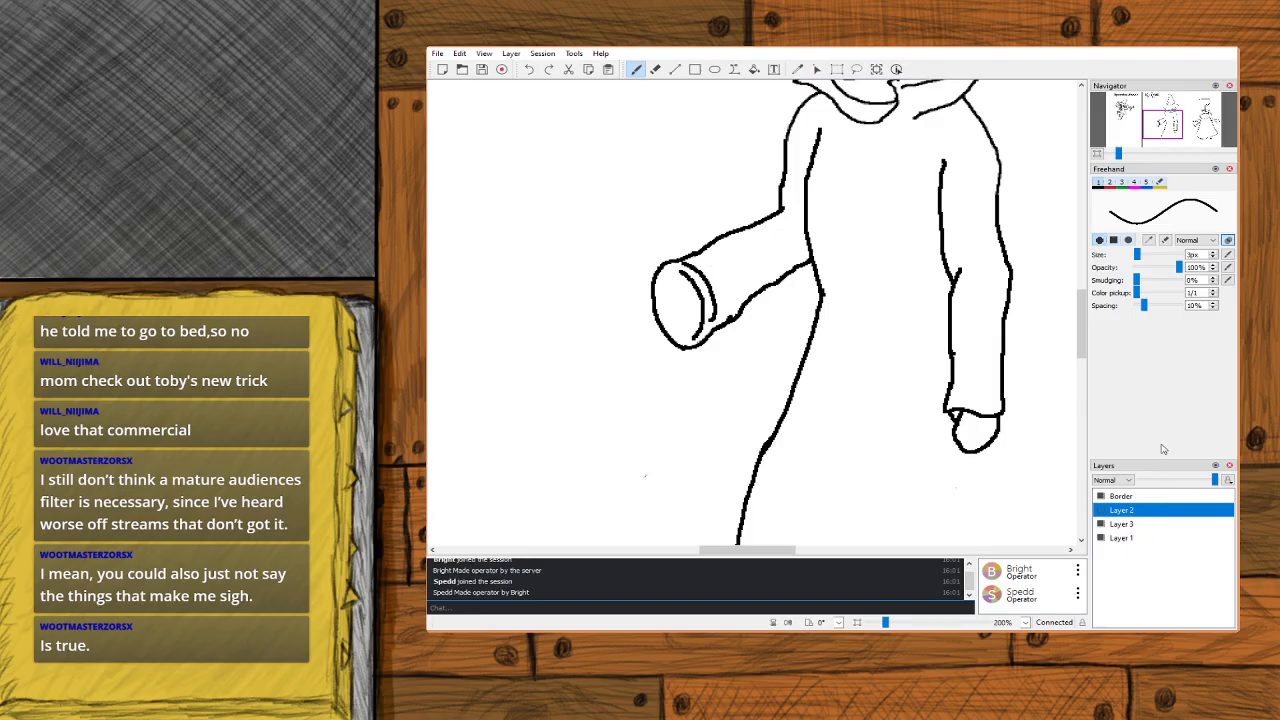
pyautogui.click(1102, 523)
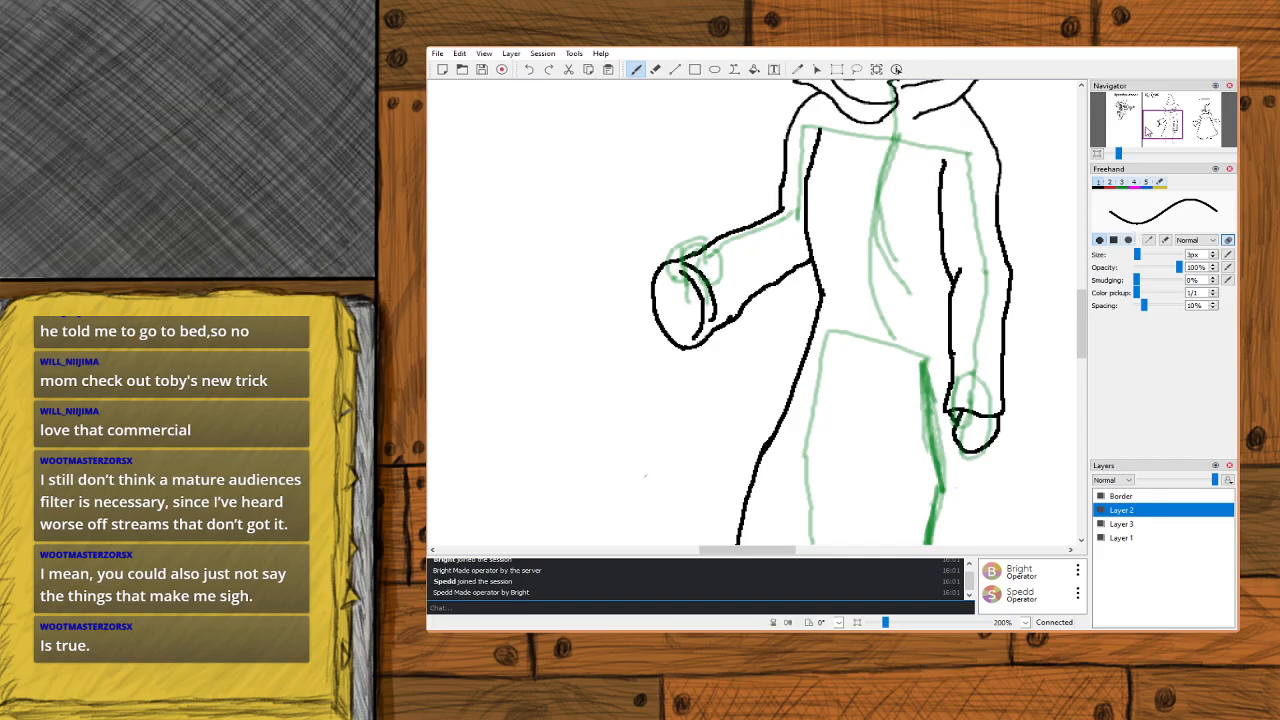
pyautogui.moveTo(1158, 123)
pyautogui.mouseDown()
pyautogui.moveTo(1175, 143)
pyautogui.moveTo(1165, 136)
pyautogui.mouseUp()
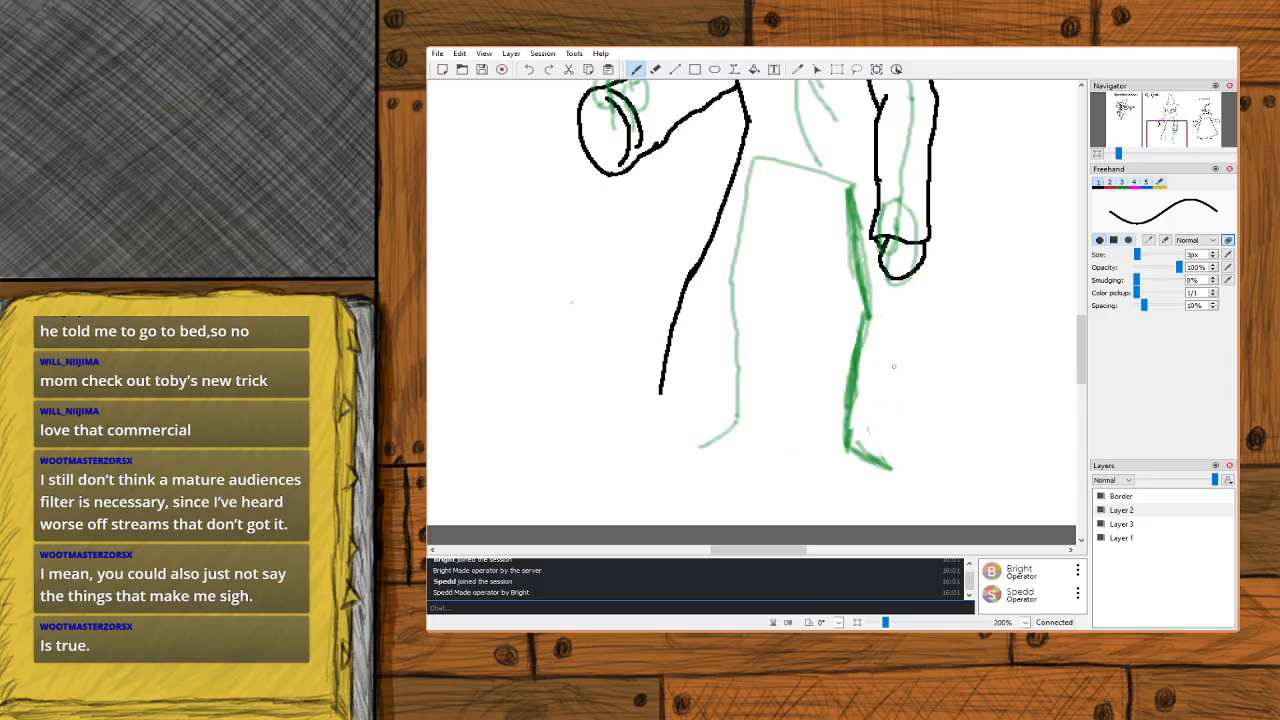
pyautogui.moveTo(884, 371)
pyautogui.mouseDown()
pyautogui.moveTo(879, 432)
pyautogui.moveTo(920, 469)
pyautogui.mouseUp()
pyautogui.moveTo(884, 372); pyautogui.dragTo(891, 276)
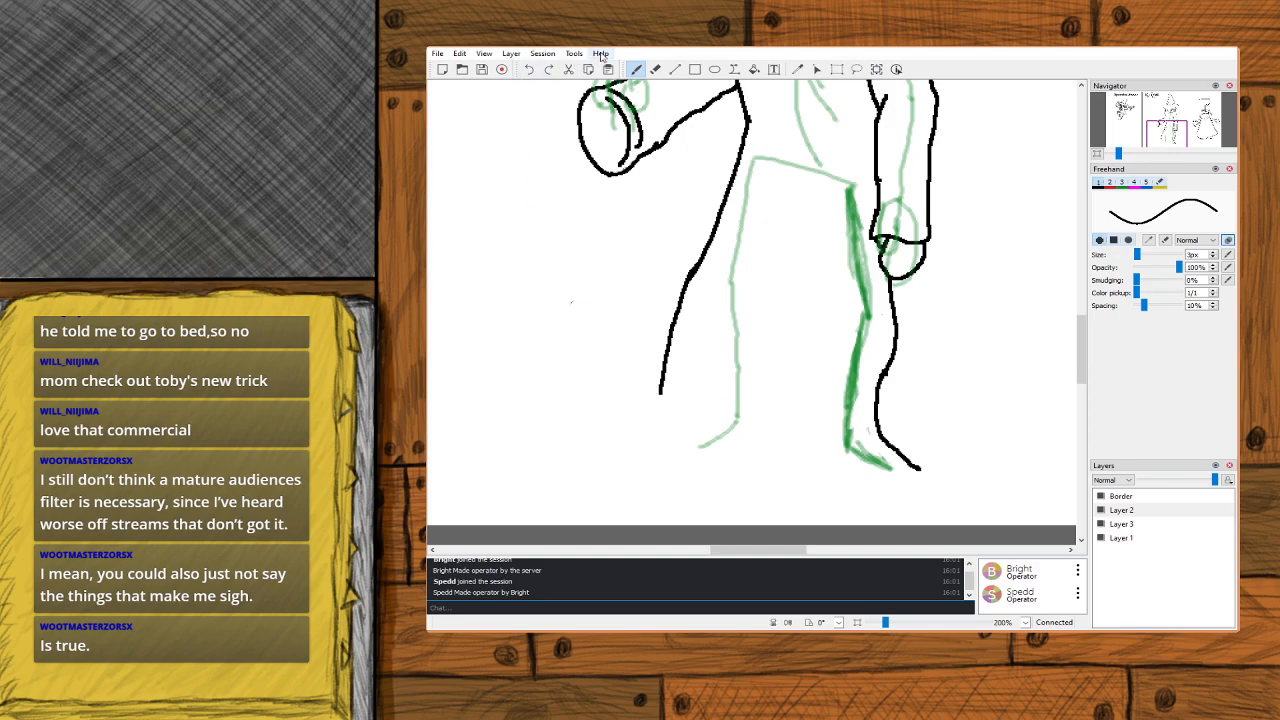
pyautogui.click(655, 69)
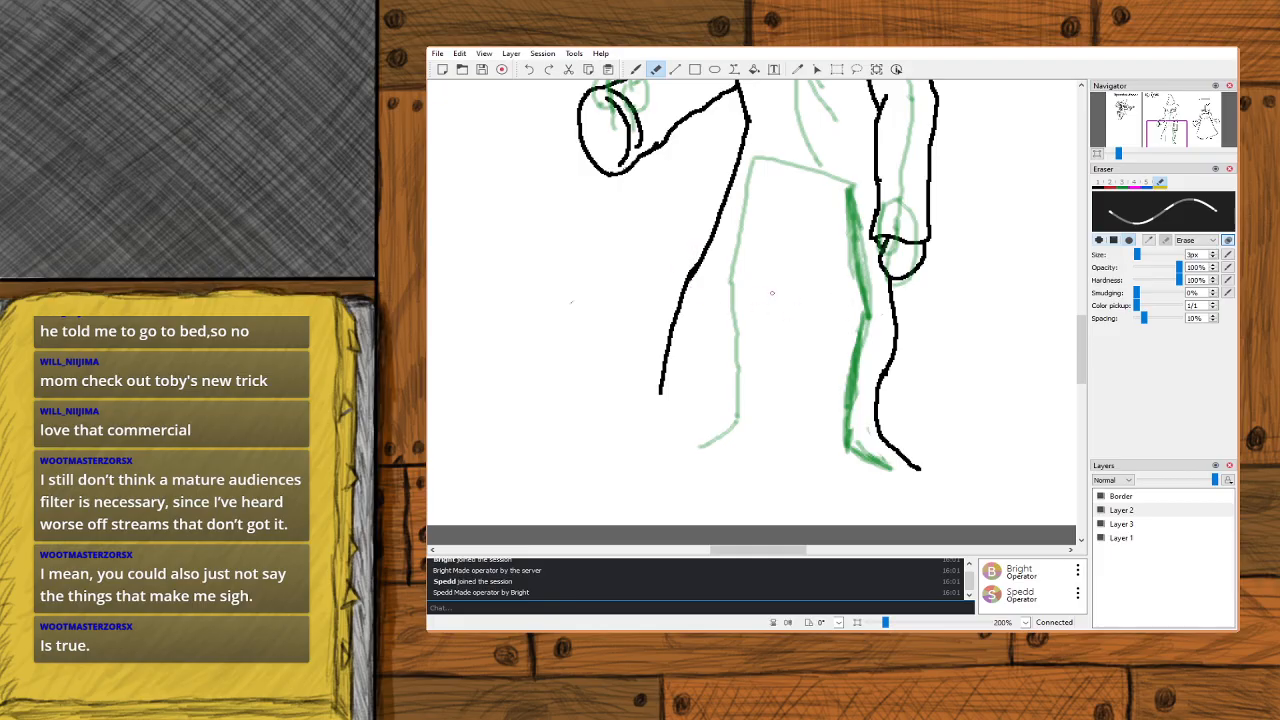
pyautogui.click(1144, 525)
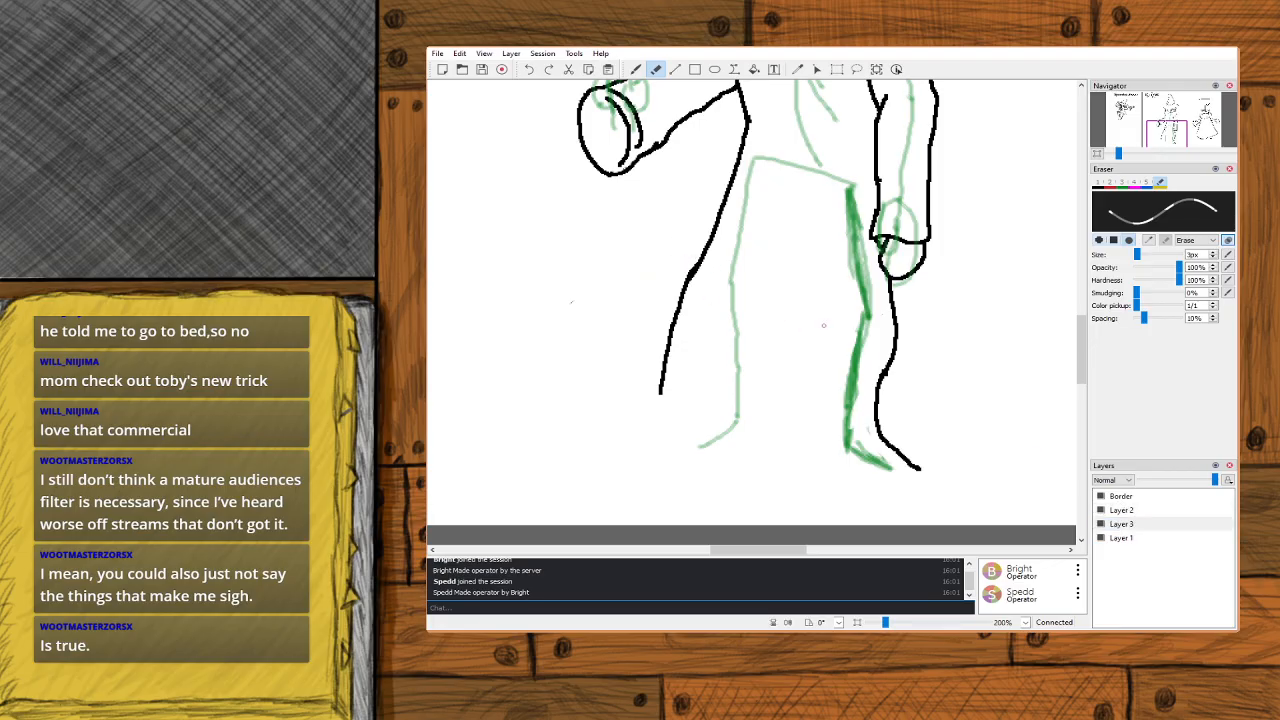
pyautogui.click(1101, 524)
pyautogui.click(1101, 524)
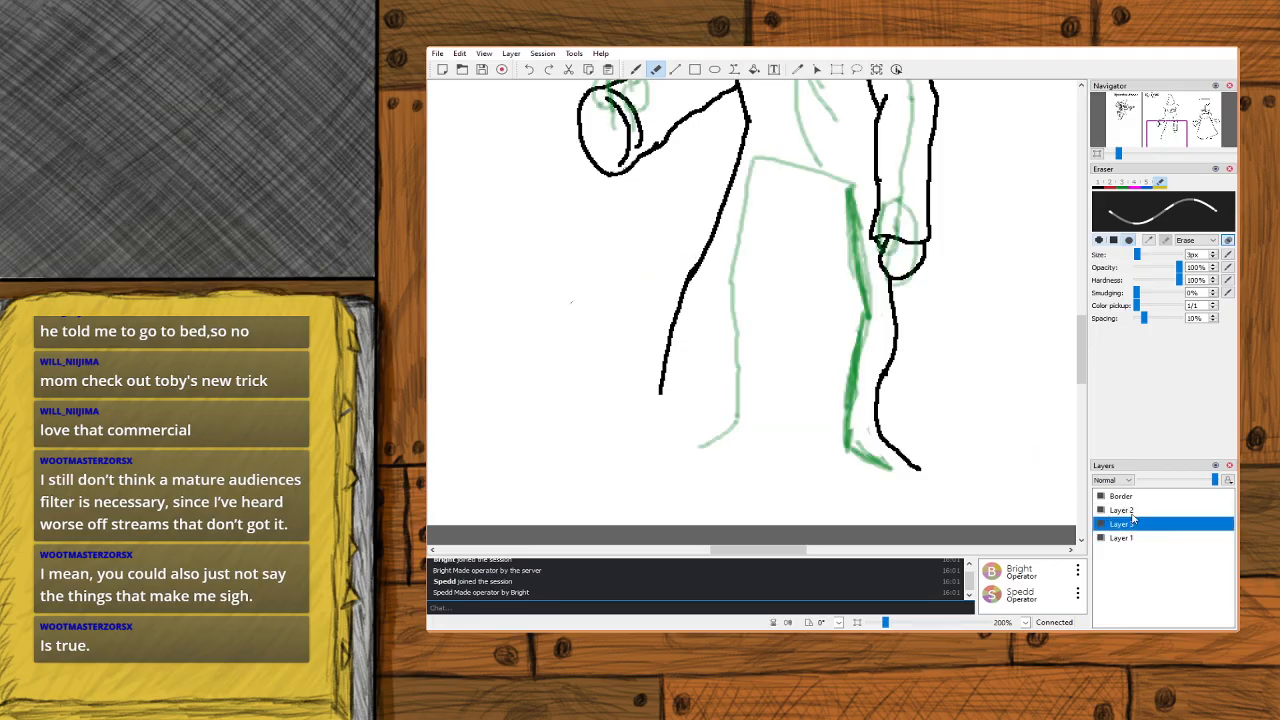
pyautogui.click(1128, 510)
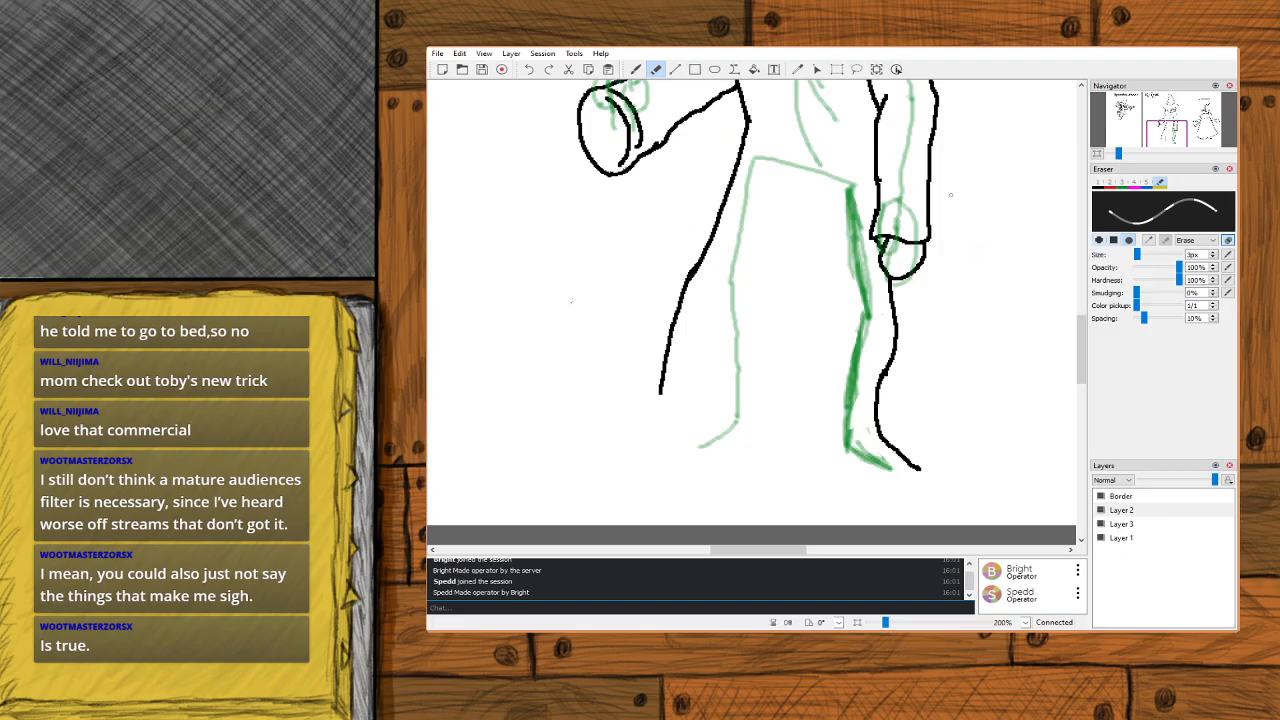
pyautogui.moveTo(890, 278)
pyautogui.mouseDown()
pyautogui.moveTo(887, 368)
pyautogui.moveTo(909, 338)
pyautogui.moveTo(878, 386)
pyautogui.moveTo(886, 450)
pyautogui.moveTo(862, 418)
pyautogui.moveTo(913, 461)
pyautogui.mouseUp()
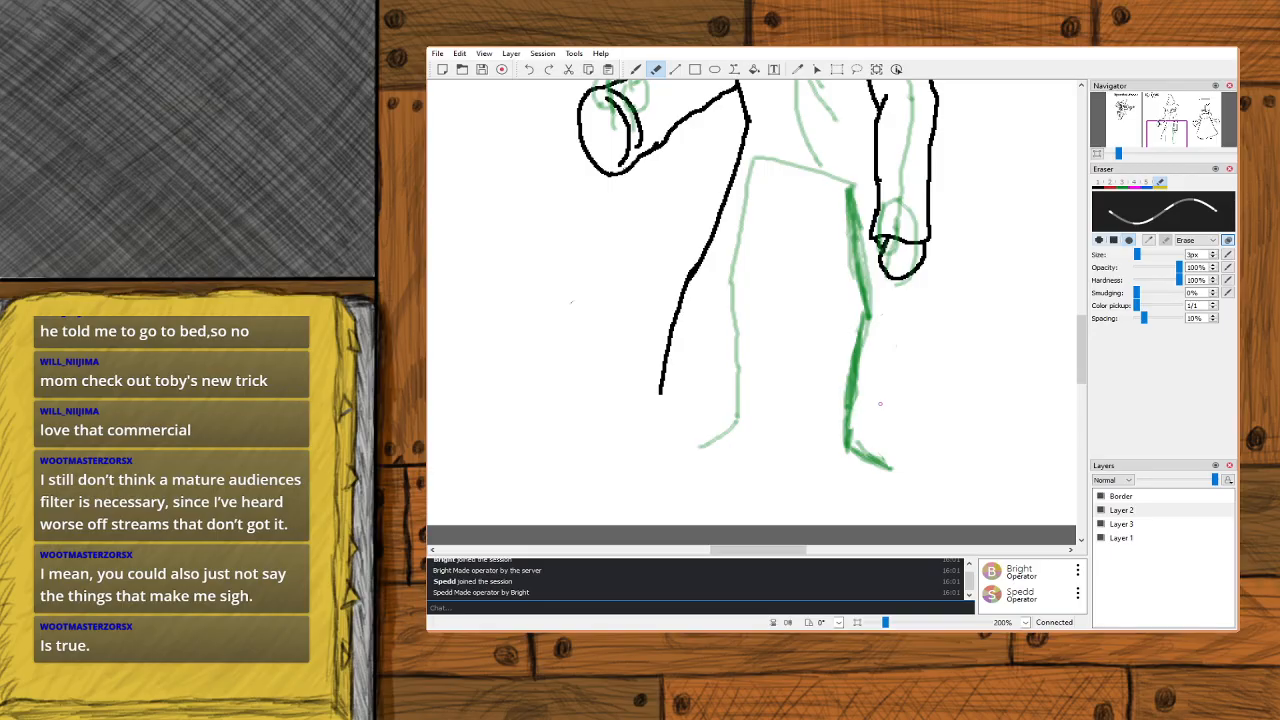
# Draw the coat's right edge on Layer 3 from the small hand down to a flared foot, and add the wavy bottom hem.
pyautogui.click(1142, 532)
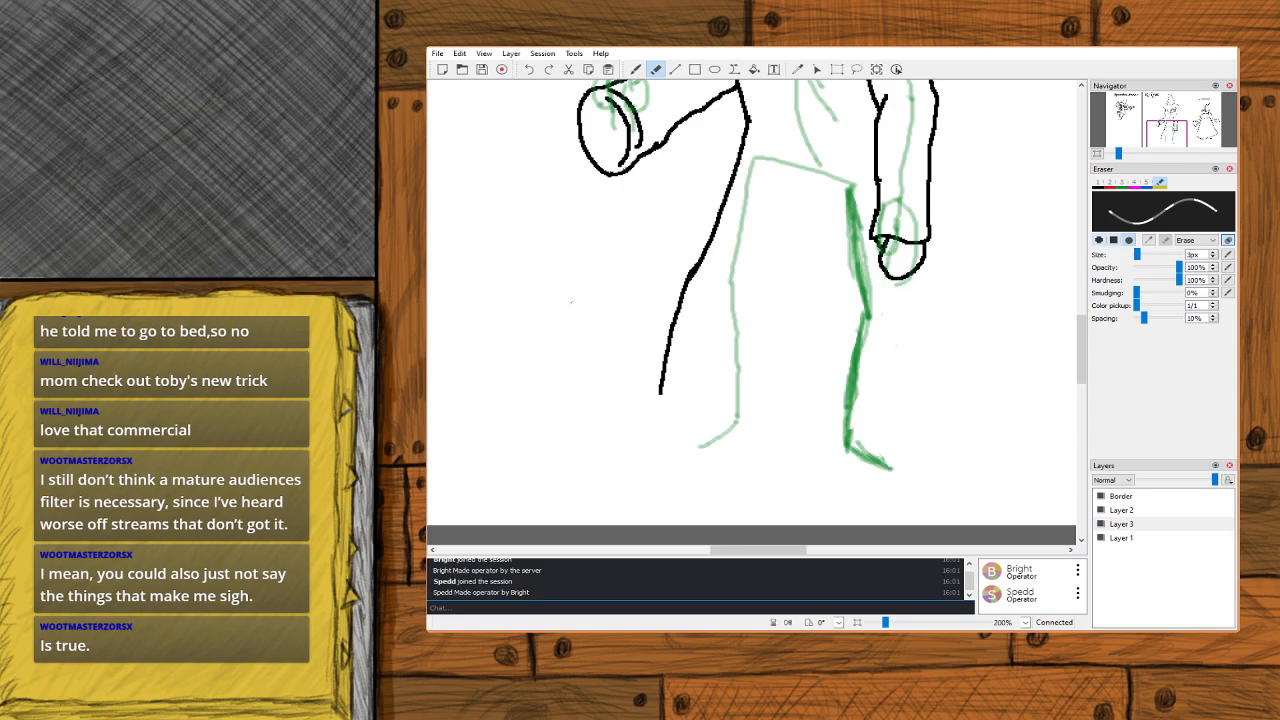
pyautogui.click(636, 69)
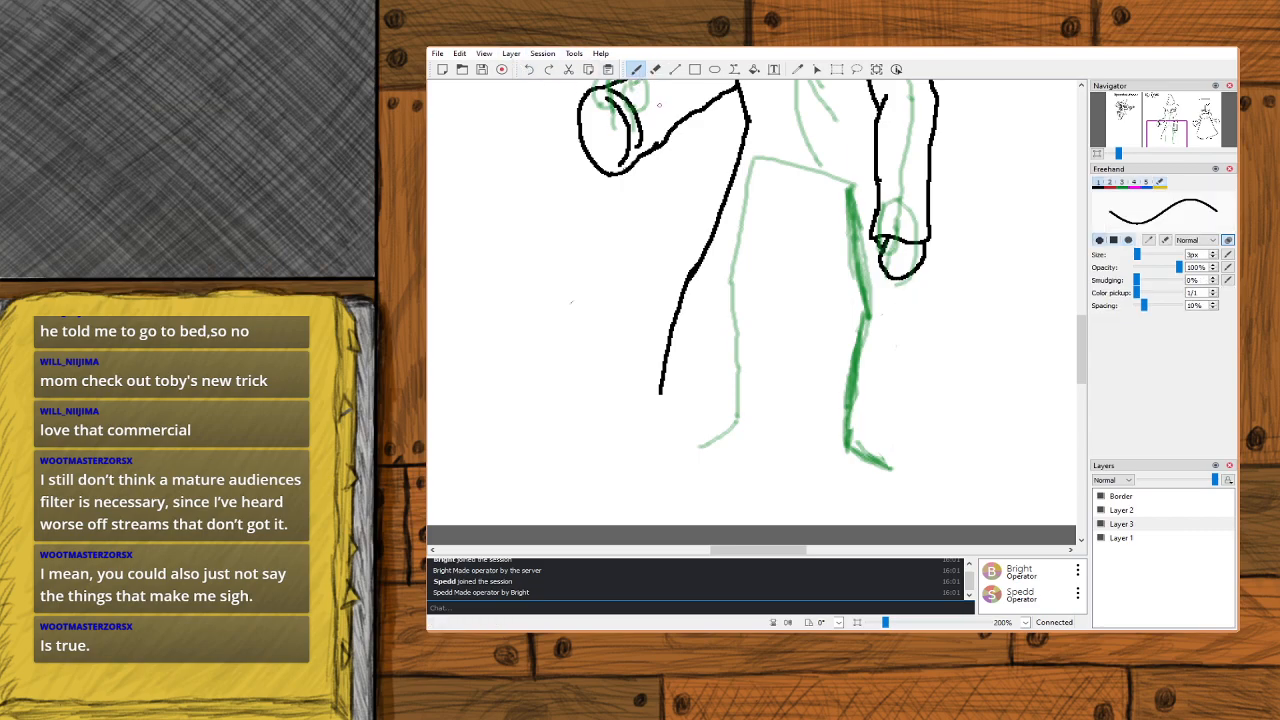
pyautogui.moveTo(891, 276)
pyautogui.mouseDown()
pyautogui.moveTo(905, 343)
pyautogui.moveTo(892, 418)
pyautogui.moveTo(928, 479)
pyautogui.mouseUp()
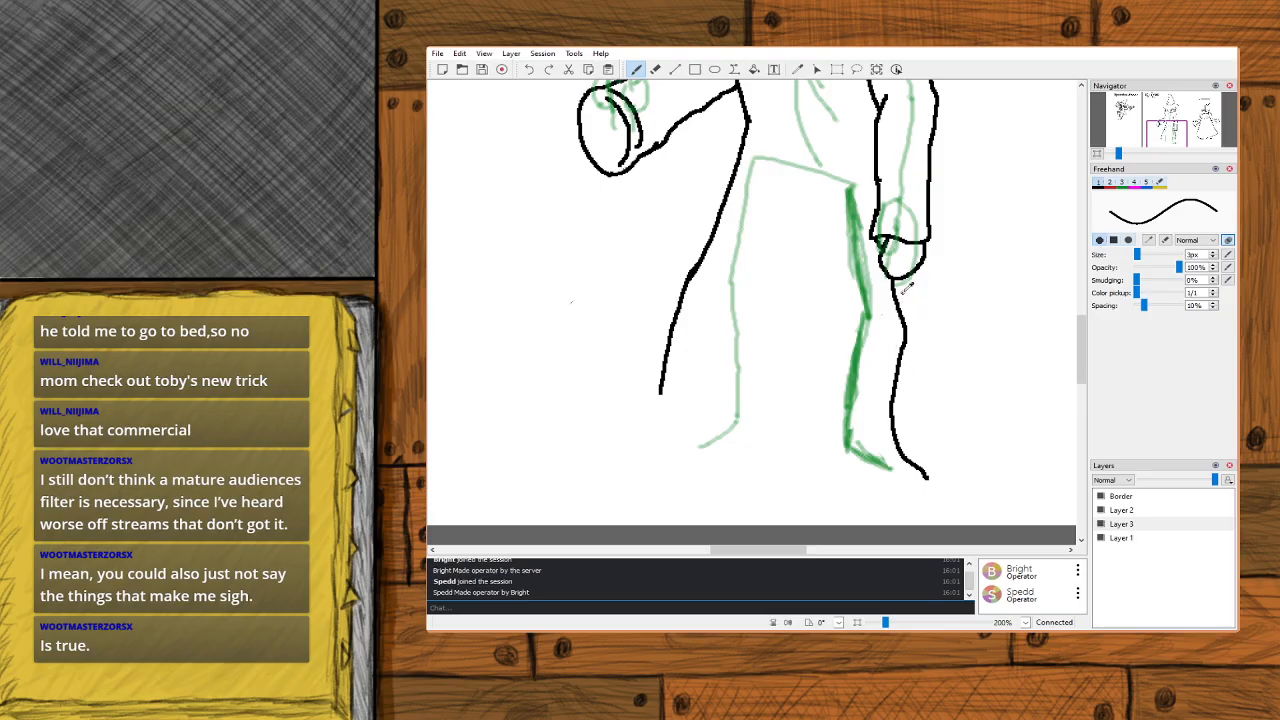
pyautogui.hotkey('ctrl', 'z')
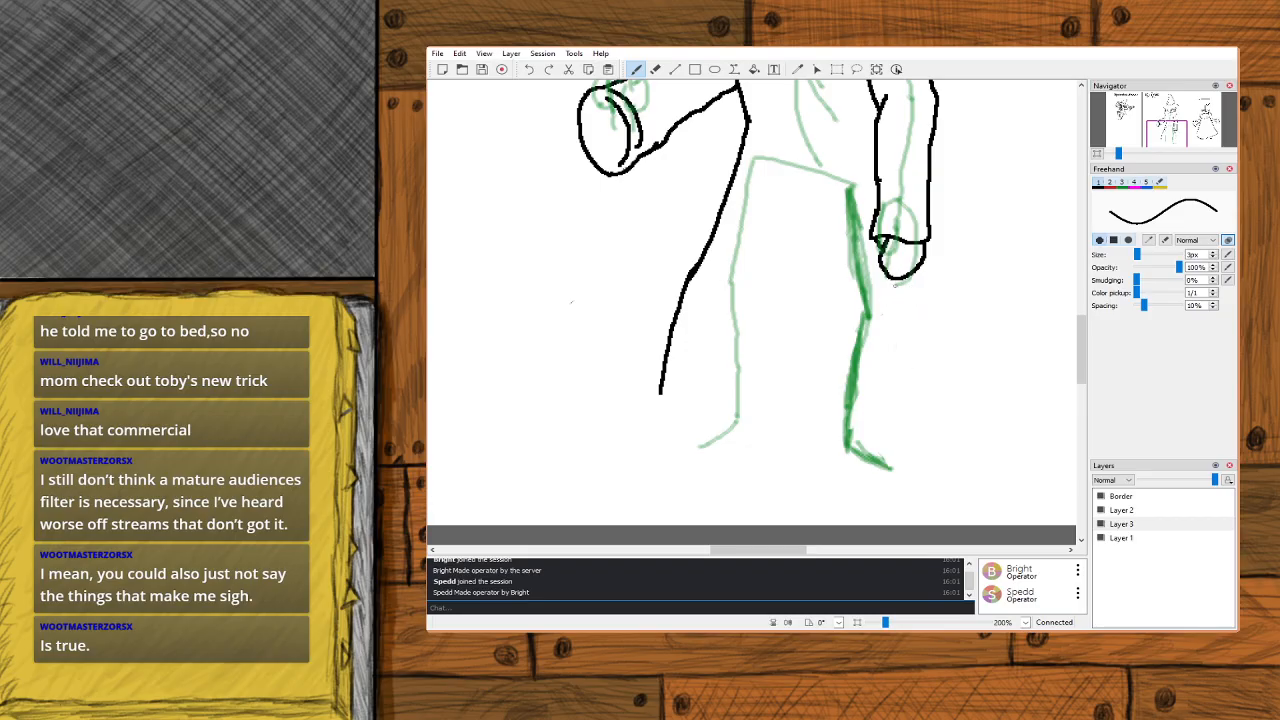
pyautogui.moveTo(893, 279)
pyautogui.mouseDown()
pyautogui.moveTo(898, 406)
pyautogui.moveTo(922, 472)
pyautogui.mouseUp()
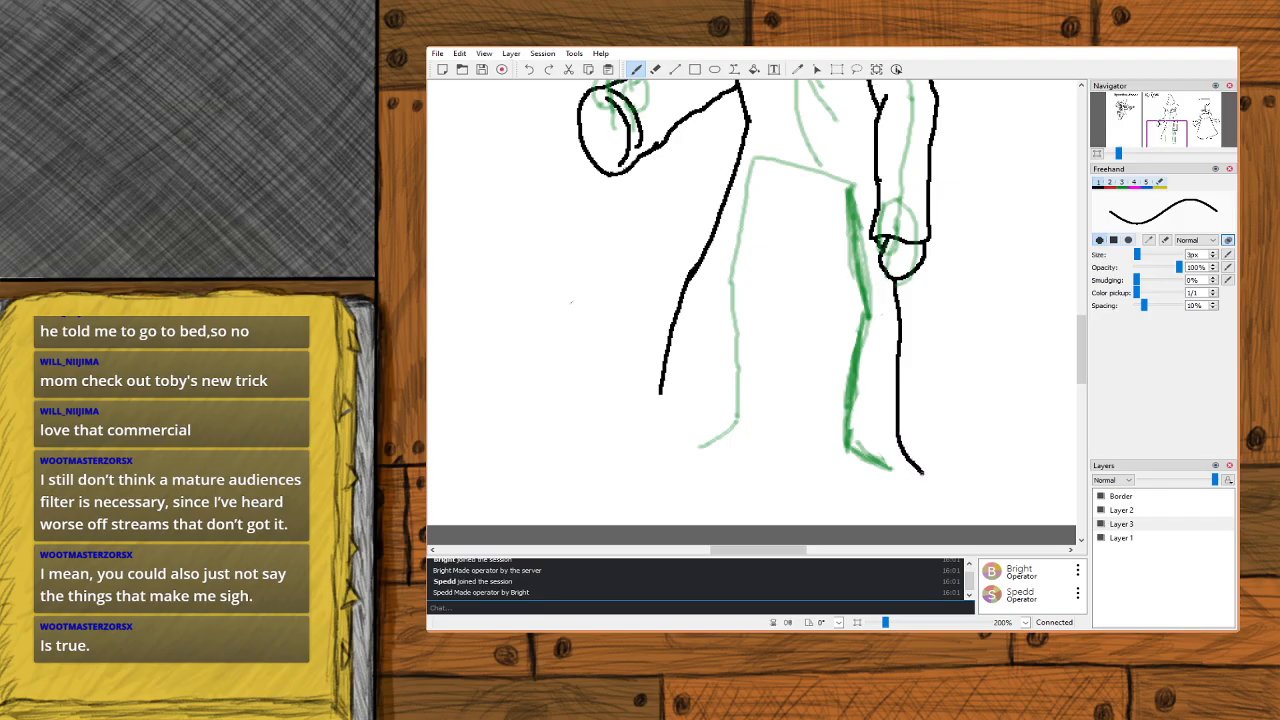
pyautogui.moveTo(922, 472); pyautogui.dragTo(940, 484)
pyautogui.moveTo(683, 427)
pyautogui.mouseDown()
pyautogui.moveTo(651, 450)
pyautogui.moveTo(661, 462)
pyautogui.moveTo(731, 498)
pyautogui.moveTo(944, 484)
pyautogui.mouseUp()
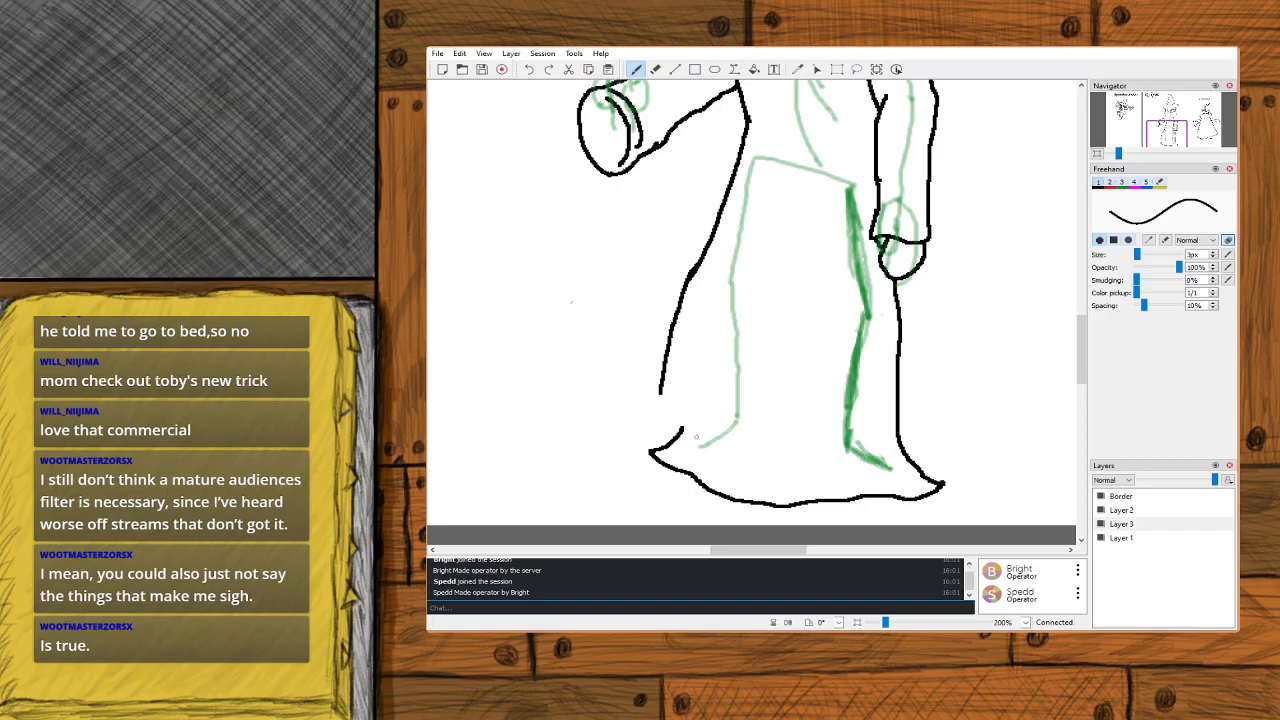
# Draw a new inward-curving left edge for the coat from the hem's left tip up to the upper outline.
pyautogui.moveTo(682, 428)
pyautogui.mouseDown()
pyautogui.moveTo(693, 382)
pyautogui.moveTo(679, 327)
pyautogui.mouseUp()
pyautogui.hotkey('ctrl', 'z')
pyautogui.moveTo(685, 427); pyautogui.dragTo(700, 391)
pyautogui.hotkey('ctrl', 'z')
pyautogui.moveTo(684, 430)
pyautogui.mouseDown()
pyautogui.moveTo(701, 384)
pyautogui.moveTo(697, 300)
pyautogui.moveTo(728, 200)
pyautogui.mouseUp()
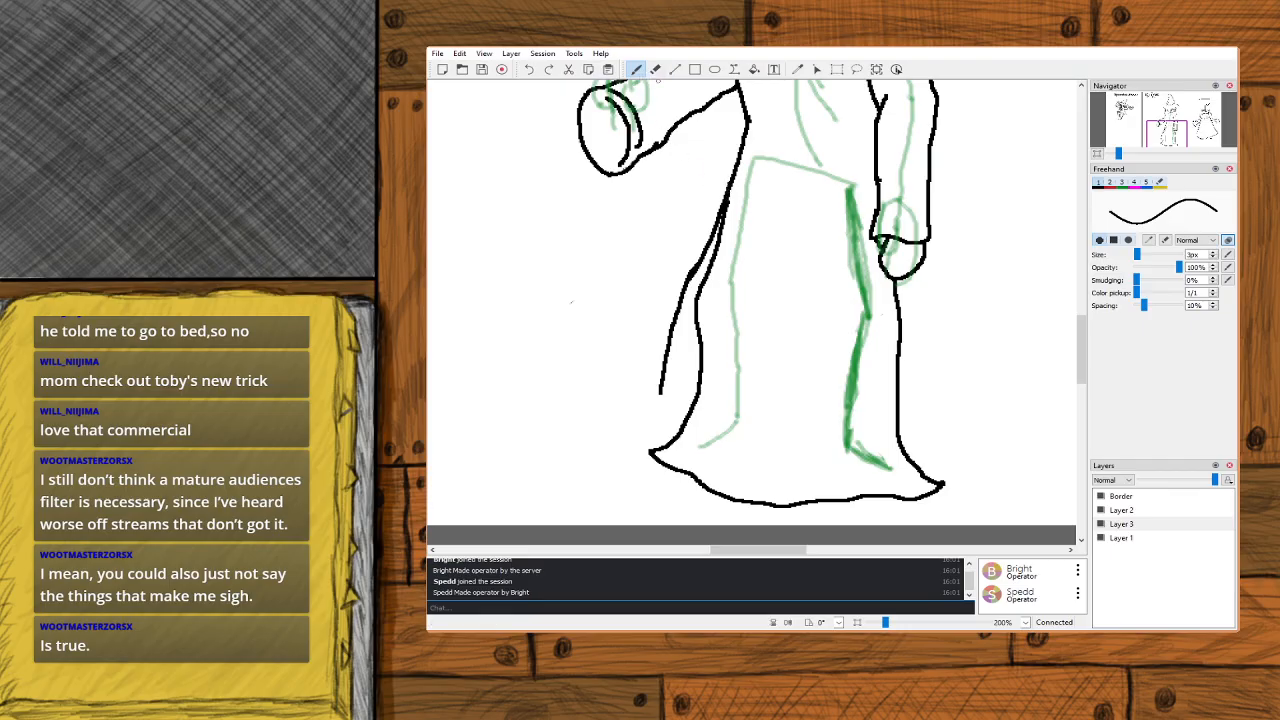
# Erase the old outer left coat line and redraw the join where the new edge meets the upper outline.
pyautogui.click(655, 70)
pyautogui.moveTo(660, 395)
pyautogui.mouseDown()
pyautogui.moveTo(689, 269)
pyautogui.moveTo(683, 301)
pyautogui.mouseUp()
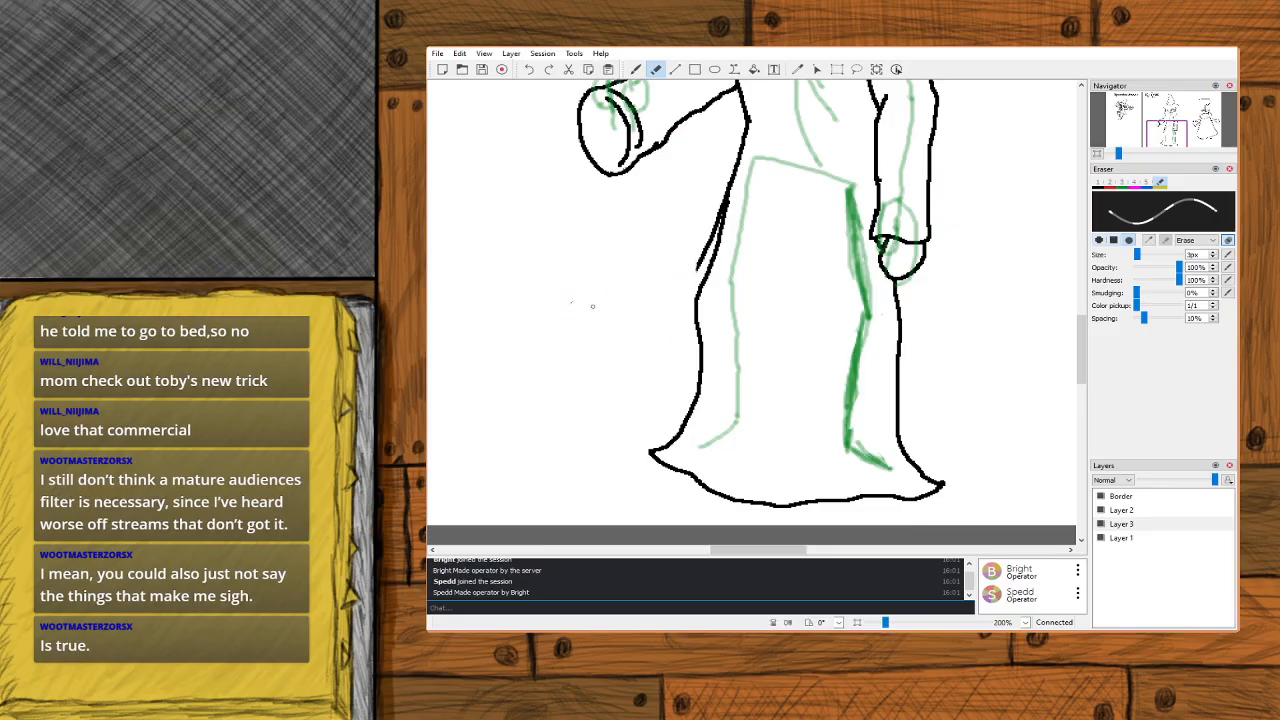
pyautogui.moveTo(697, 280); pyautogui.dragTo(722, 205)
pyautogui.click(636, 69)
pyautogui.moveTo(730, 180); pyautogui.dragTo(724, 215)
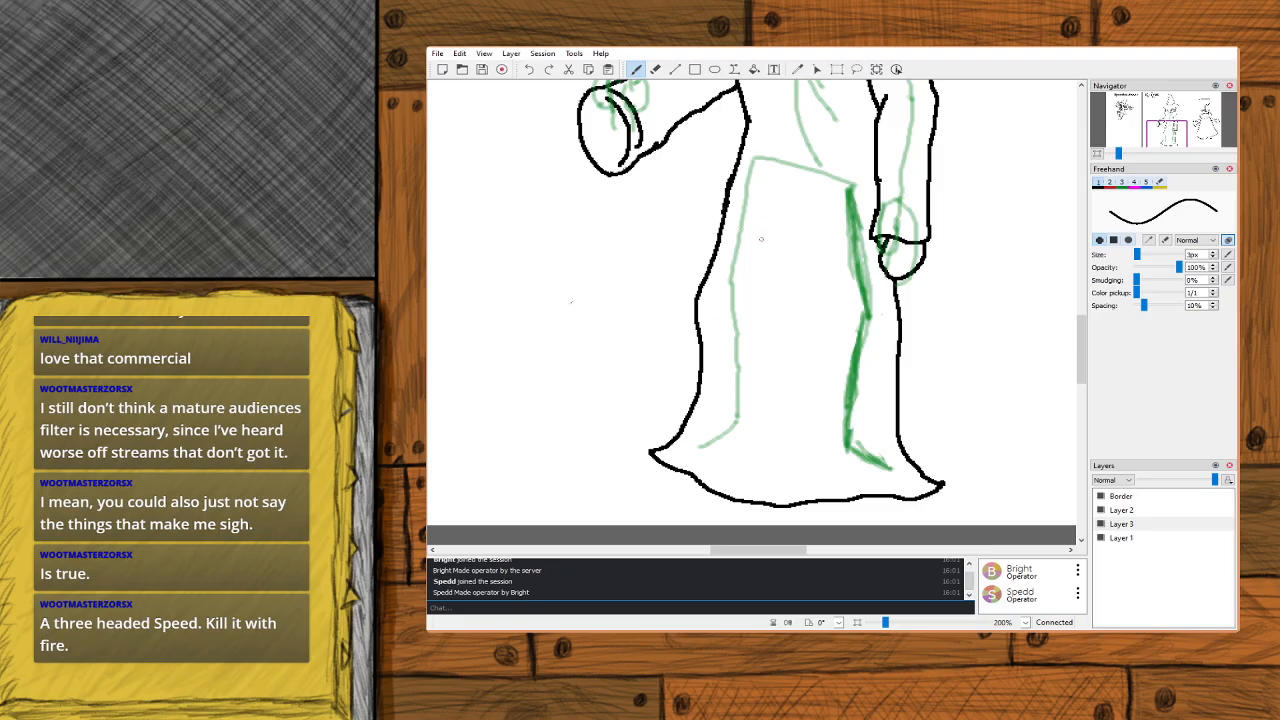
# Hide and show Layer 2 to examine the completed coat outline without the green sketch.
pyautogui.scroll(-2, 746, 277)
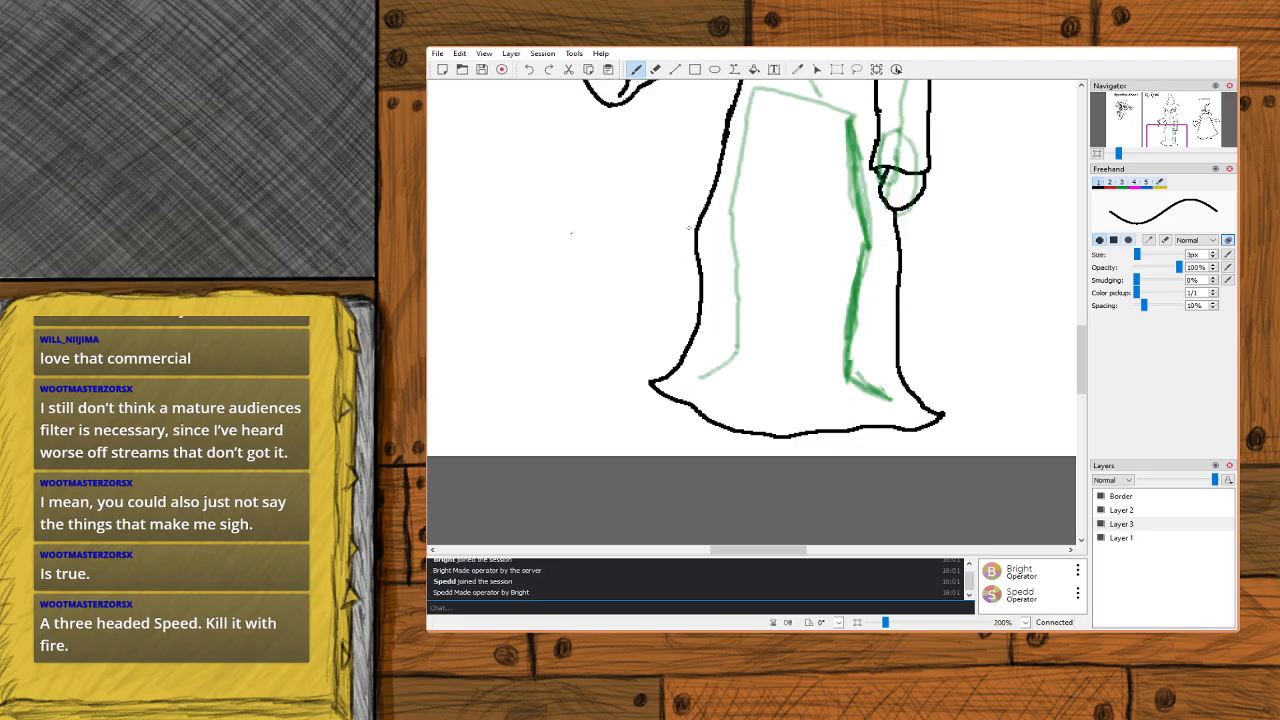
pyautogui.scroll(-1, 740, 367)
pyautogui.scroll(-1, 700, 340)
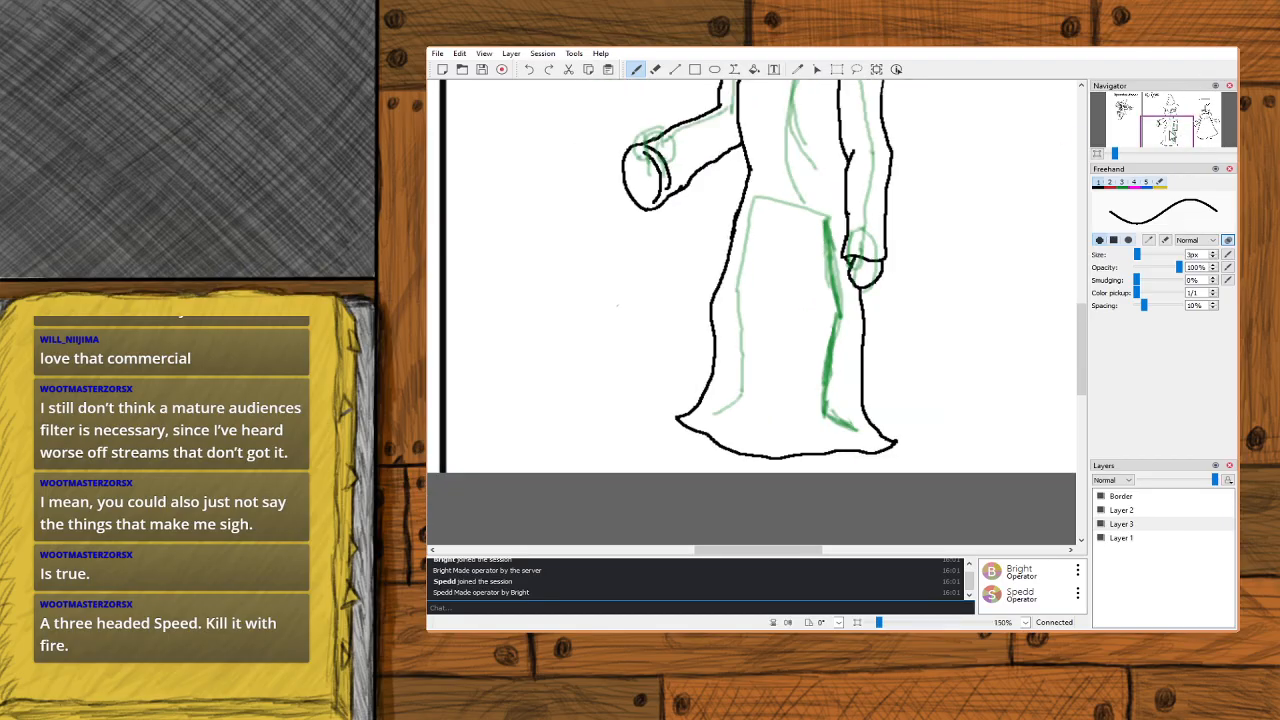
pyautogui.scroll(3, 660, 308)
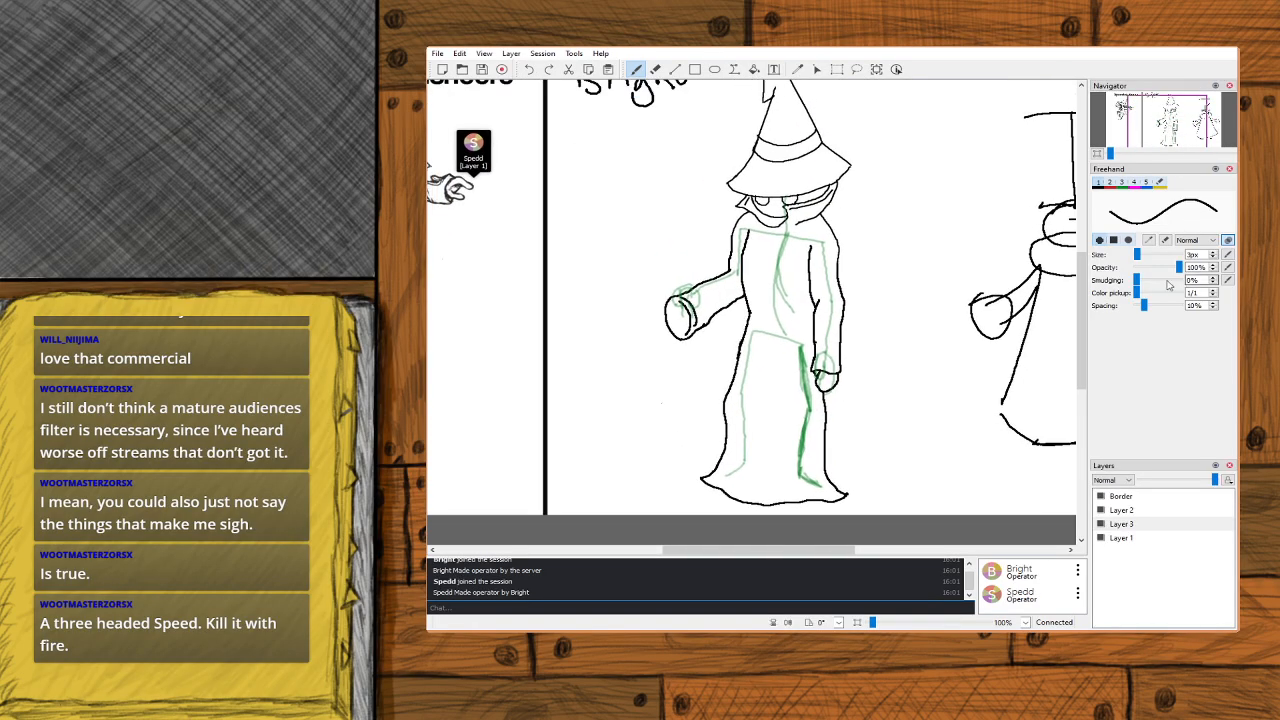
pyautogui.click(1101, 510)
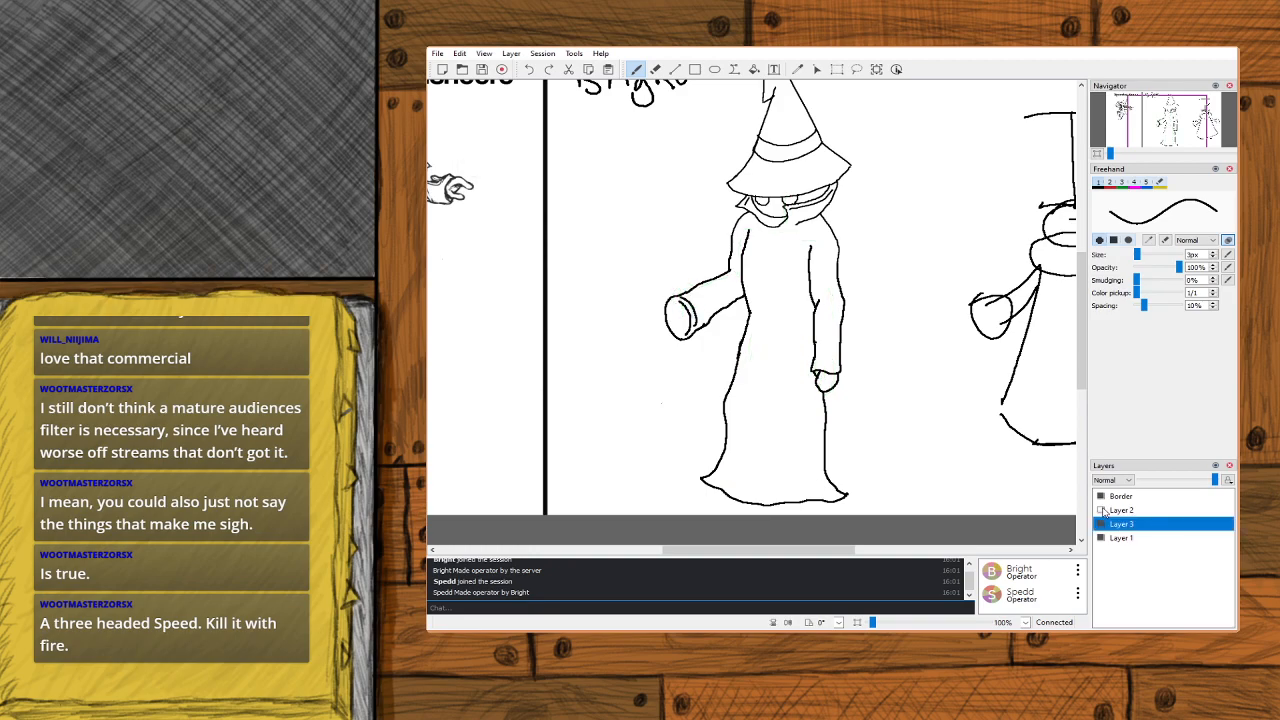
pyautogui.click(1101, 510)
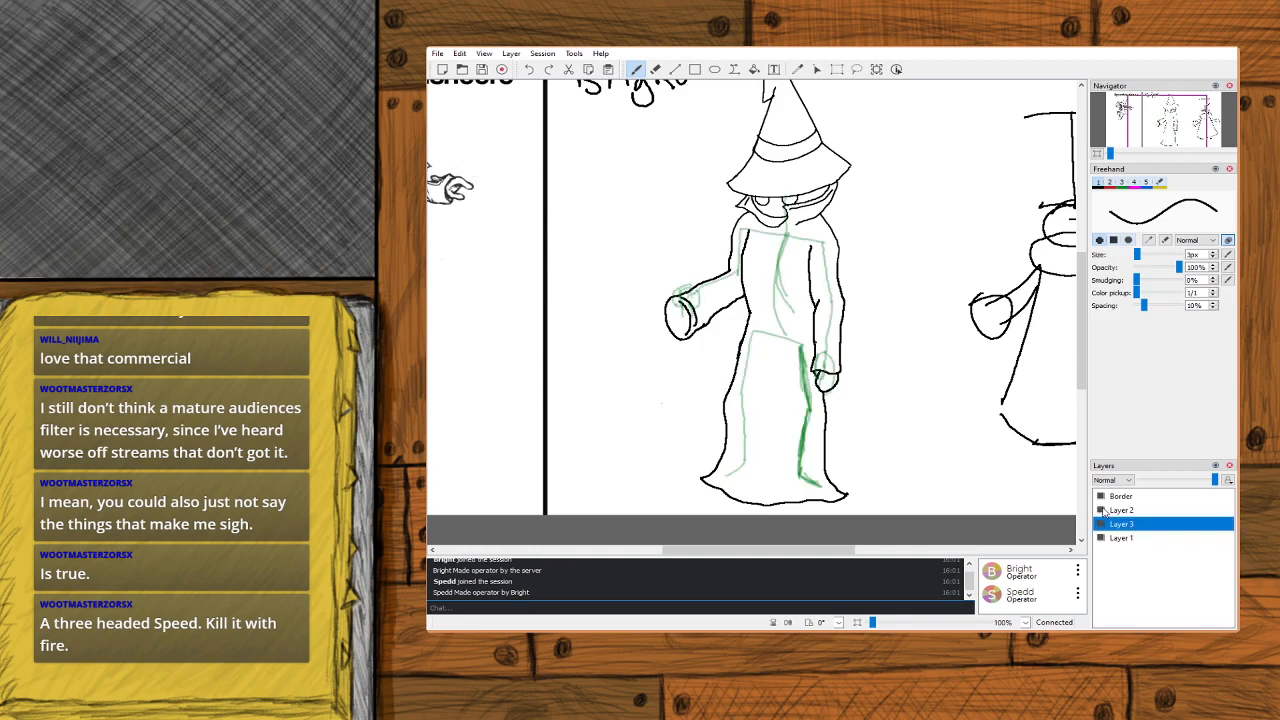
pyautogui.doubleClick(1110, 510)
pyautogui.click(1160, 540)
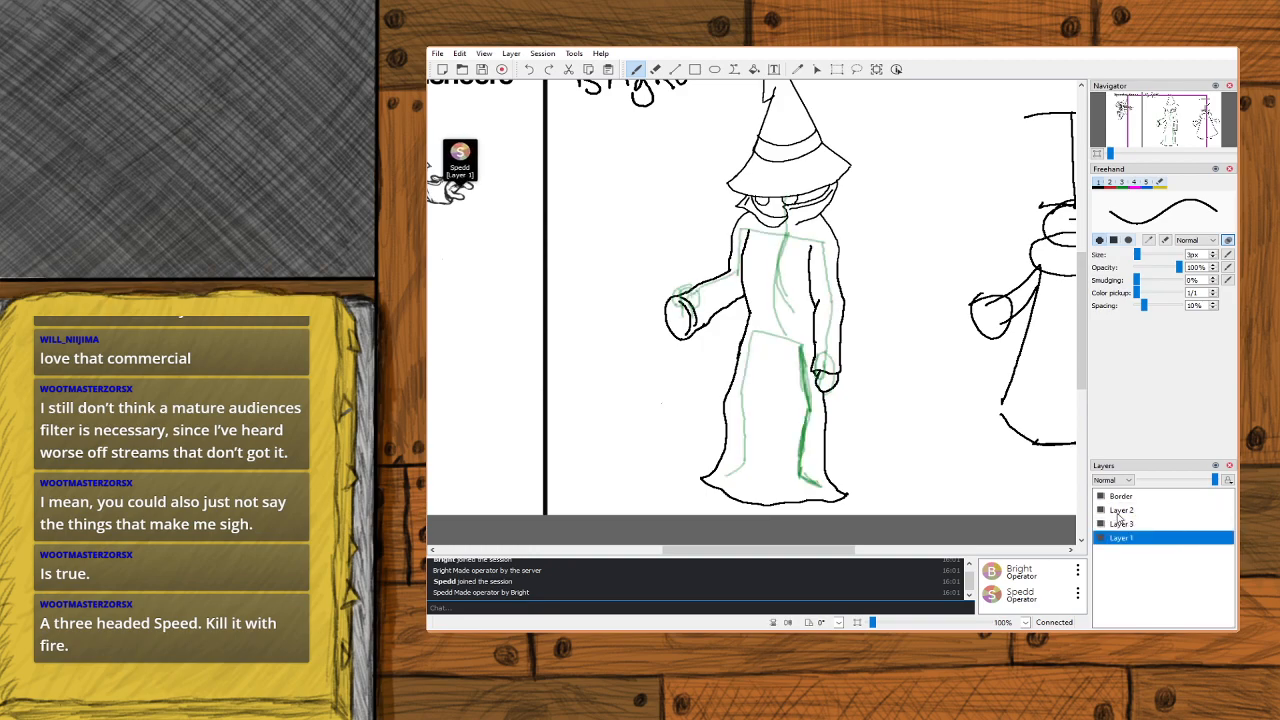
pyautogui.click(1101, 510)
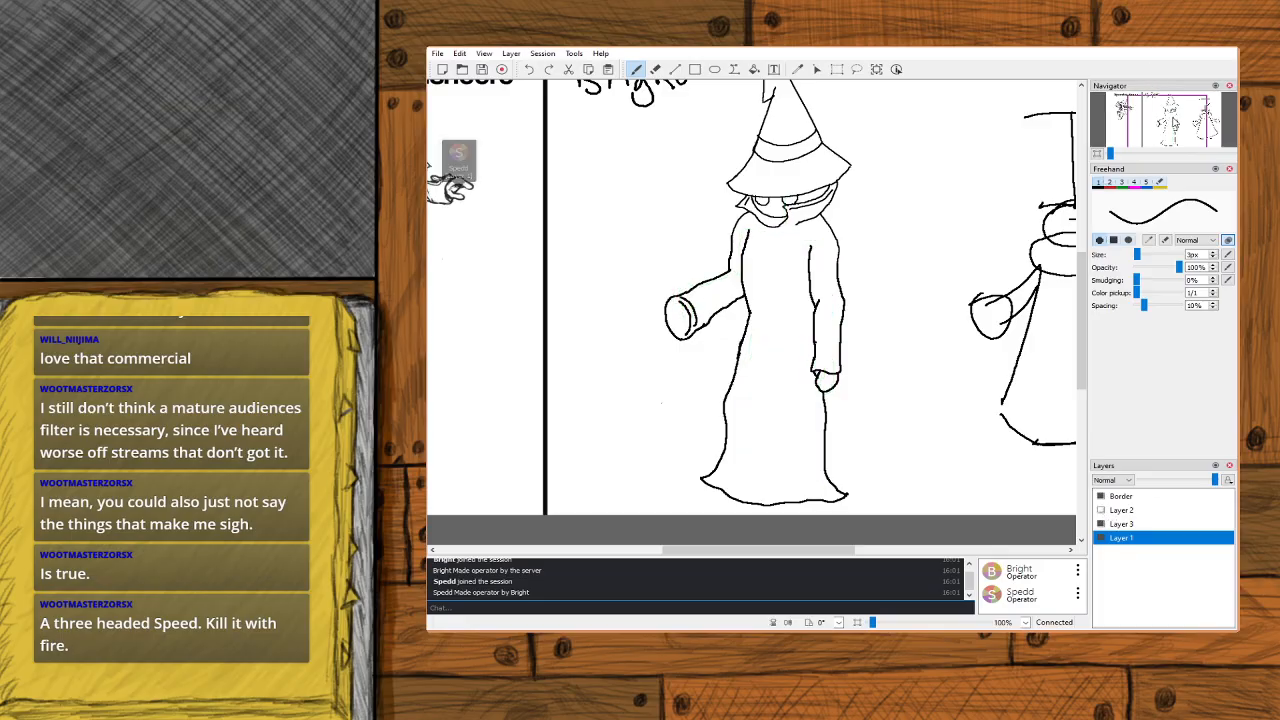
pyautogui.scroll(2, 1176, 121)
pyautogui.moveTo(1176, 121); pyautogui.dragTo(1174, 124)
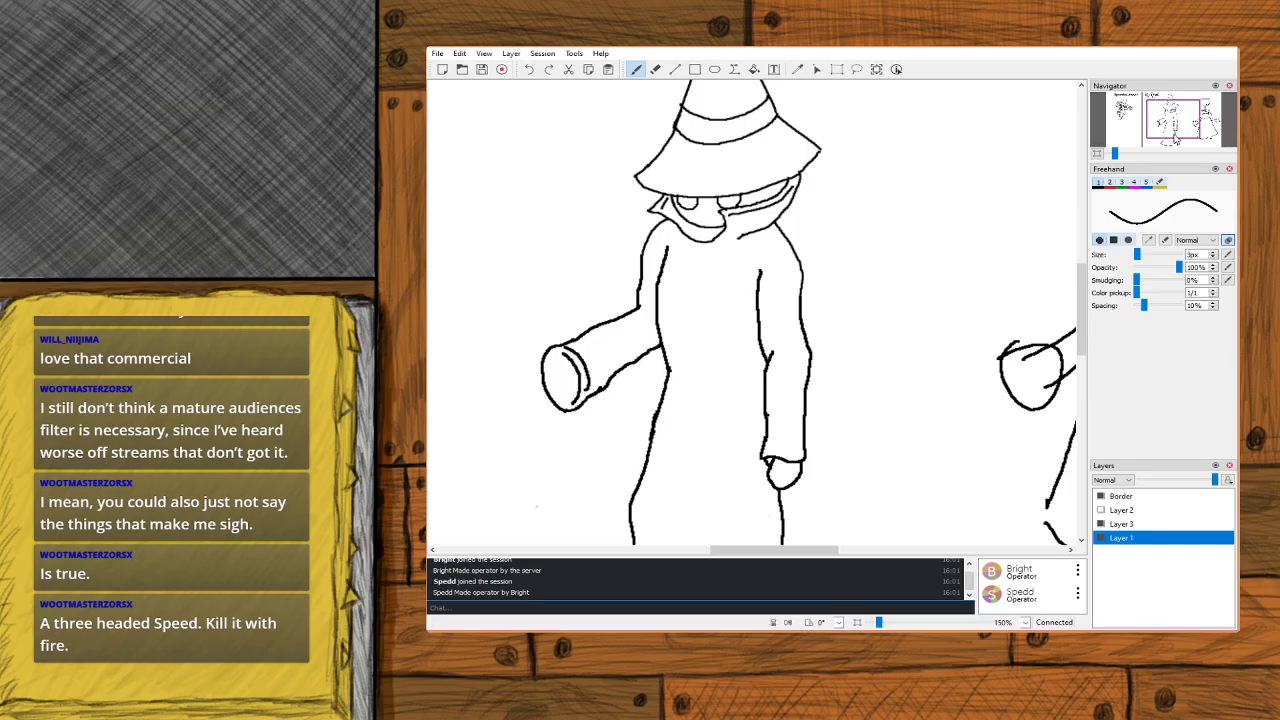
# Delete Layer 2 with the green sketch.
pyautogui.click(1146, 512)
pyautogui.click(1100, 511)
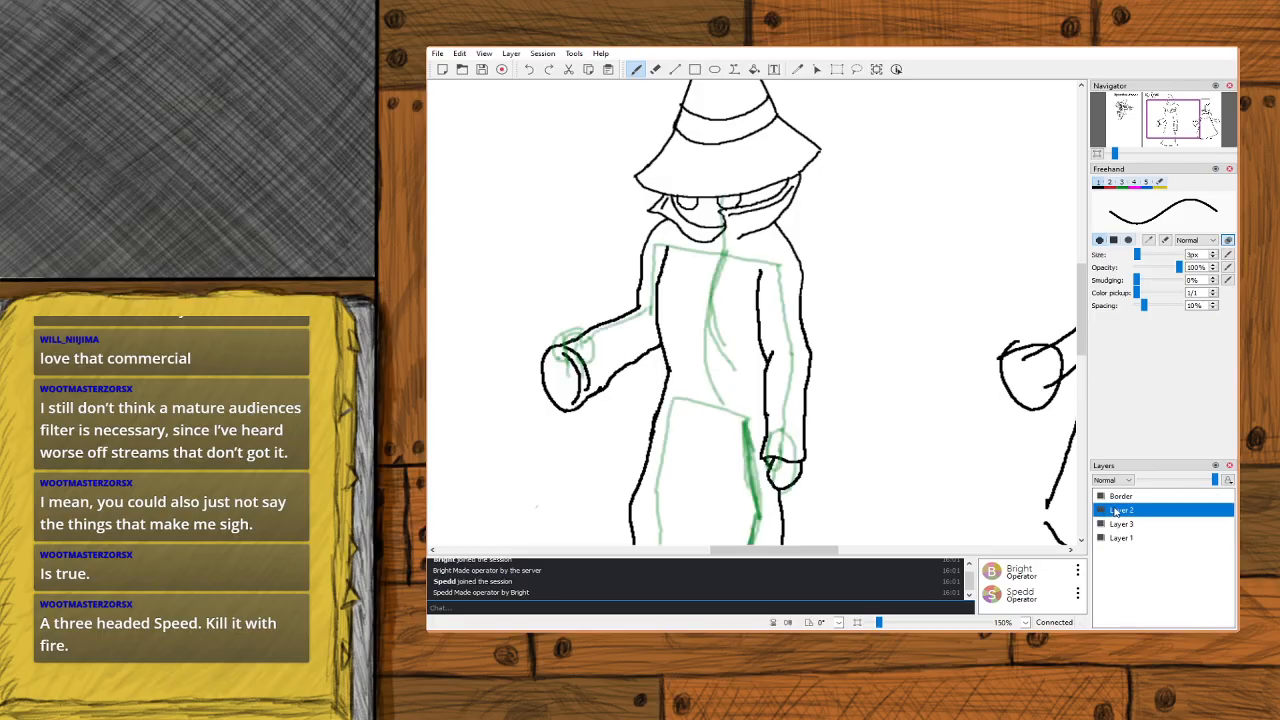
pyautogui.click(1181, 546)
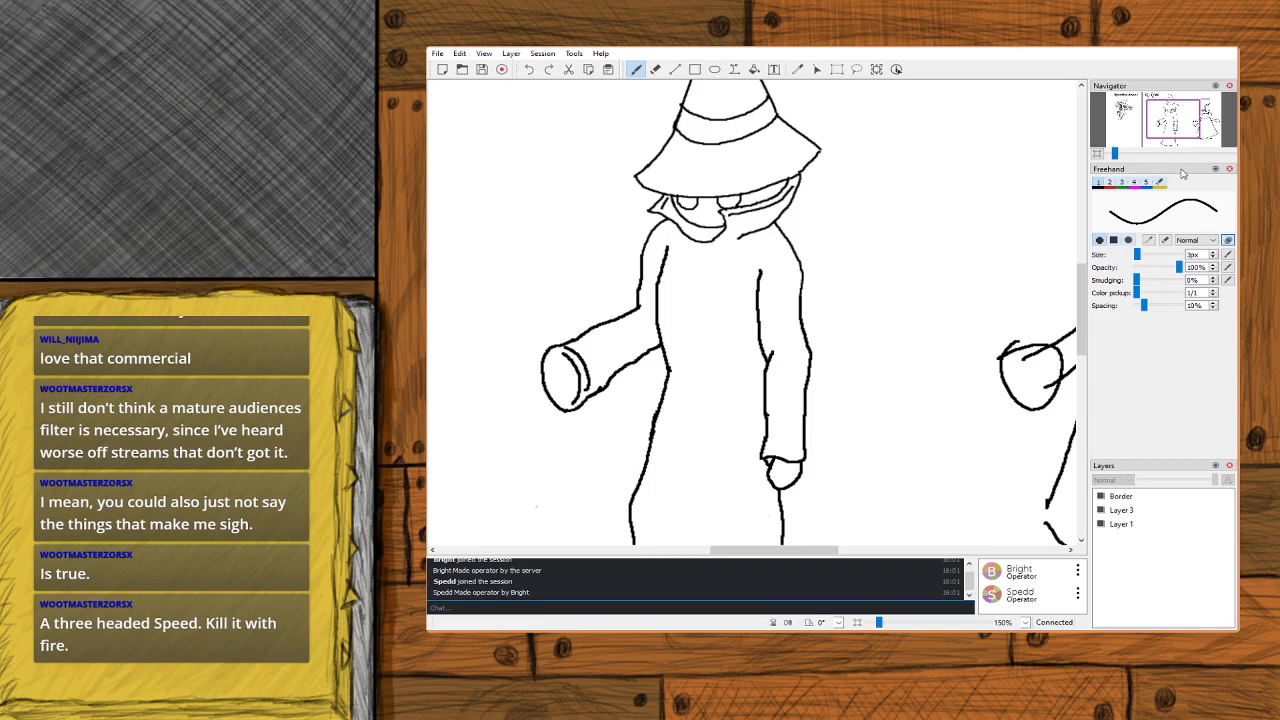
pyautogui.scroll(-1, 1168, 123)
pyautogui.moveTo(1174, 121); pyautogui.dragTo(1176, 122)
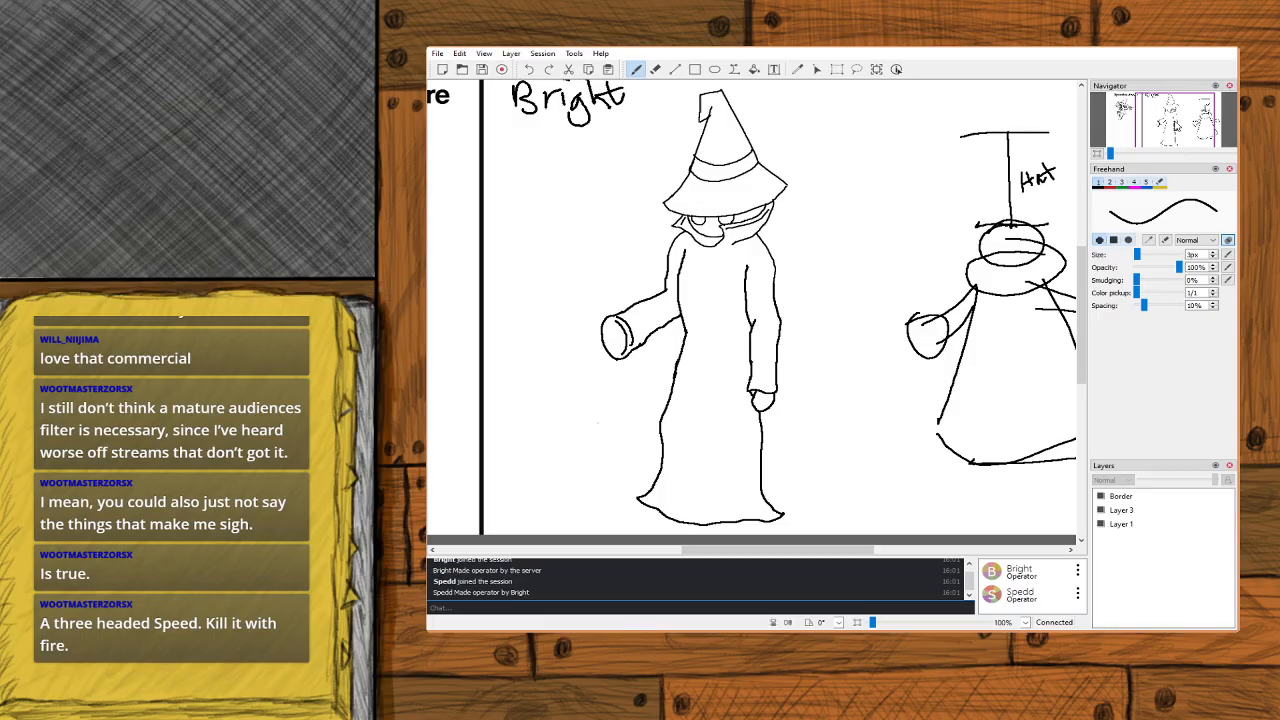
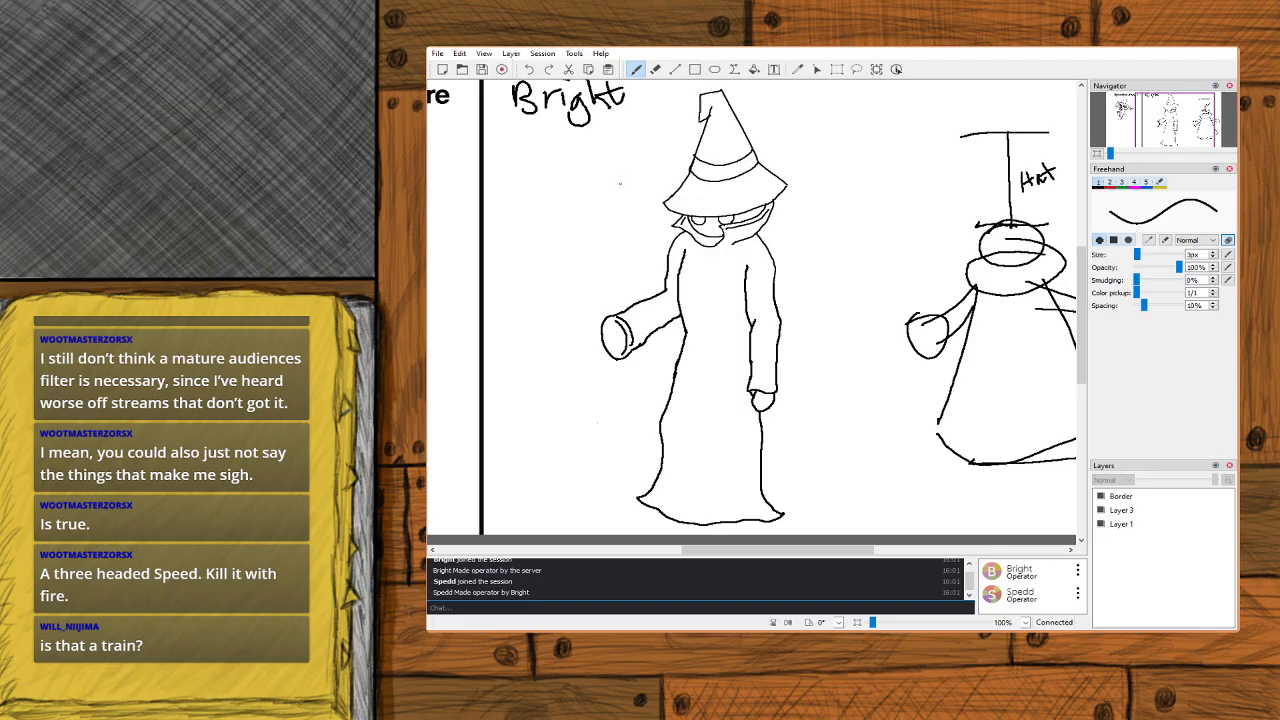
# Toggle Layer 3's visibility to check which lines it holds, and make Layer 1 the active layer.
pyautogui.click(1116, 512)
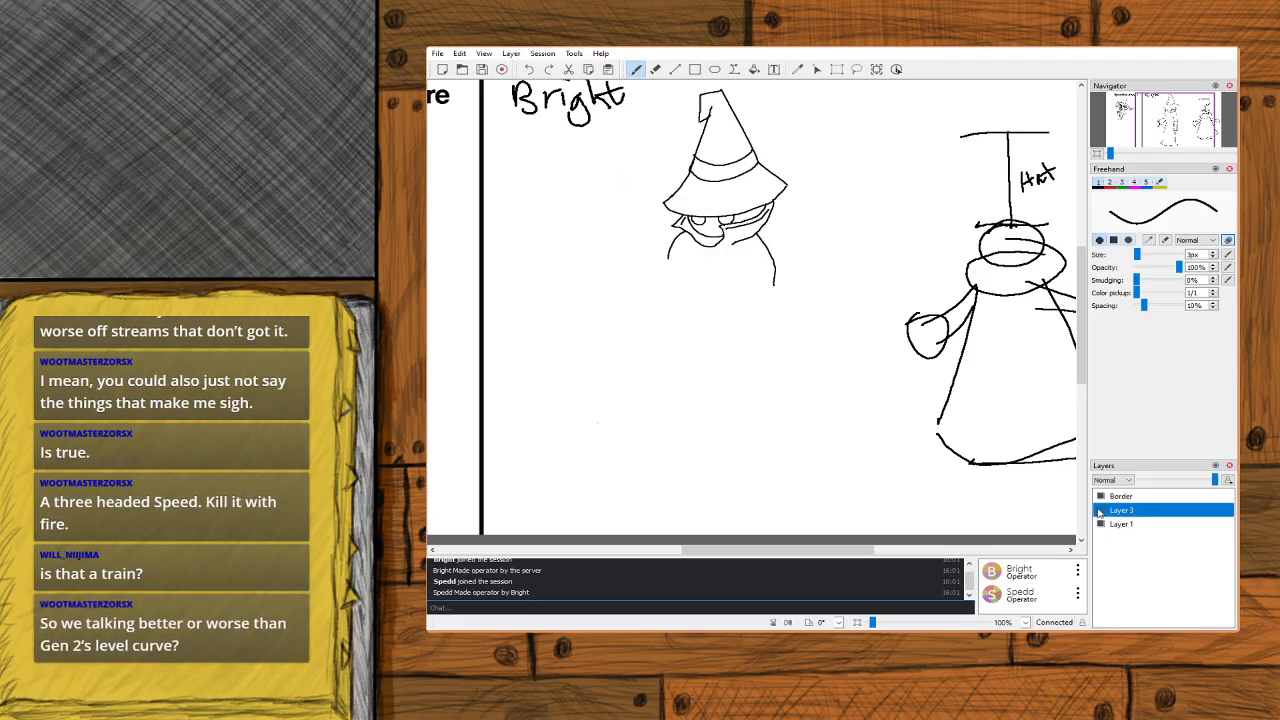
pyautogui.click(1145, 525)
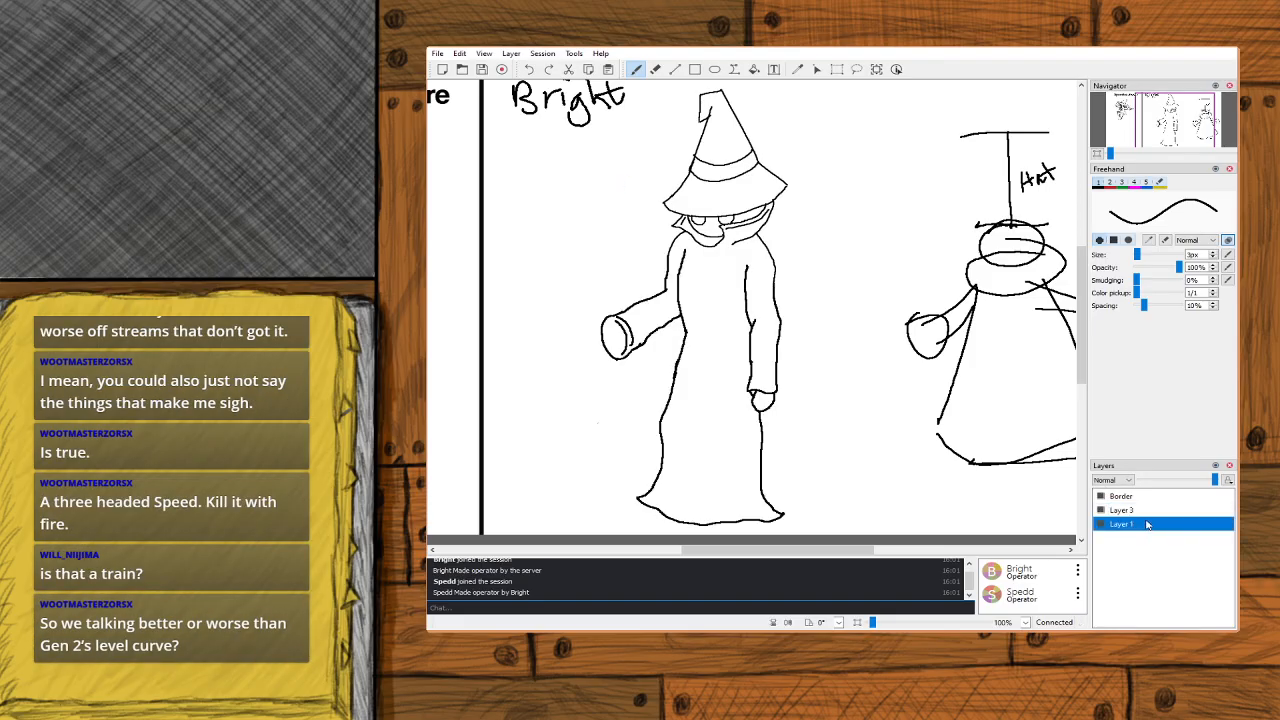
pyautogui.click(1101, 511)
pyautogui.click(1101, 511)
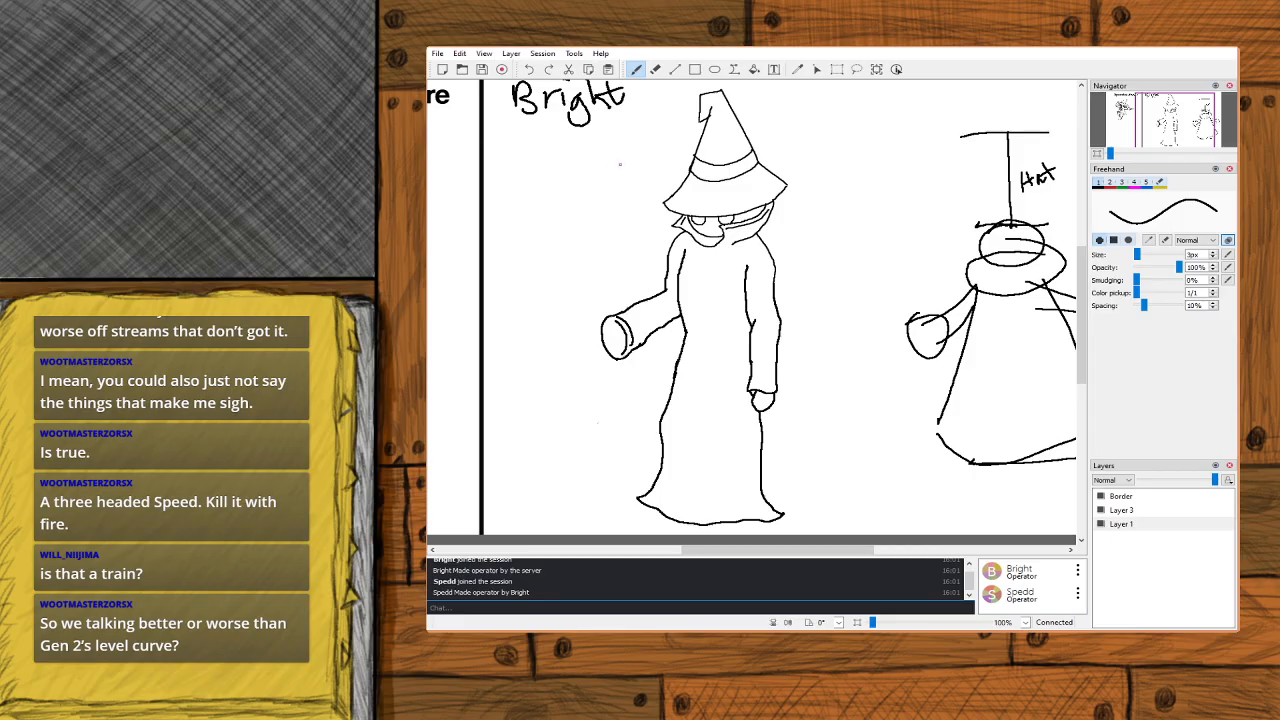
# Draw a staff's curled top beside the hat and its long wavy left edge down to a short base near the hem.
pyautogui.moveTo(623, 176)
pyautogui.mouseDown()
pyautogui.moveTo(620, 143)
pyautogui.moveTo(597, 141)
pyautogui.moveTo(580, 168)
pyautogui.mouseUp()
pyautogui.hotkey('ctrl', 'z')
pyautogui.hotkey('alt', 'Tab')
pyautogui.hotkey('alt', 'Tab')
pyautogui.moveTo(624, 137); pyautogui.dragTo(592, 182)
pyautogui.hotkey('ctrl', 'z')
pyautogui.moveTo(622, 176)
pyautogui.mouseDown()
pyautogui.moveTo(605, 180)
pyautogui.moveTo(621, 198)
pyautogui.moveTo(655, 172)
pyautogui.moveTo(597, 150)
pyautogui.mouseUp()
pyautogui.moveTo(597, 150)
pyautogui.mouseDown()
pyautogui.moveTo(576, 206)
pyautogui.moveTo(596, 305)
pyautogui.moveTo(567, 462)
pyautogui.moveTo(585, 434)
pyautogui.moveTo(609, 498)
pyautogui.mouseUp()
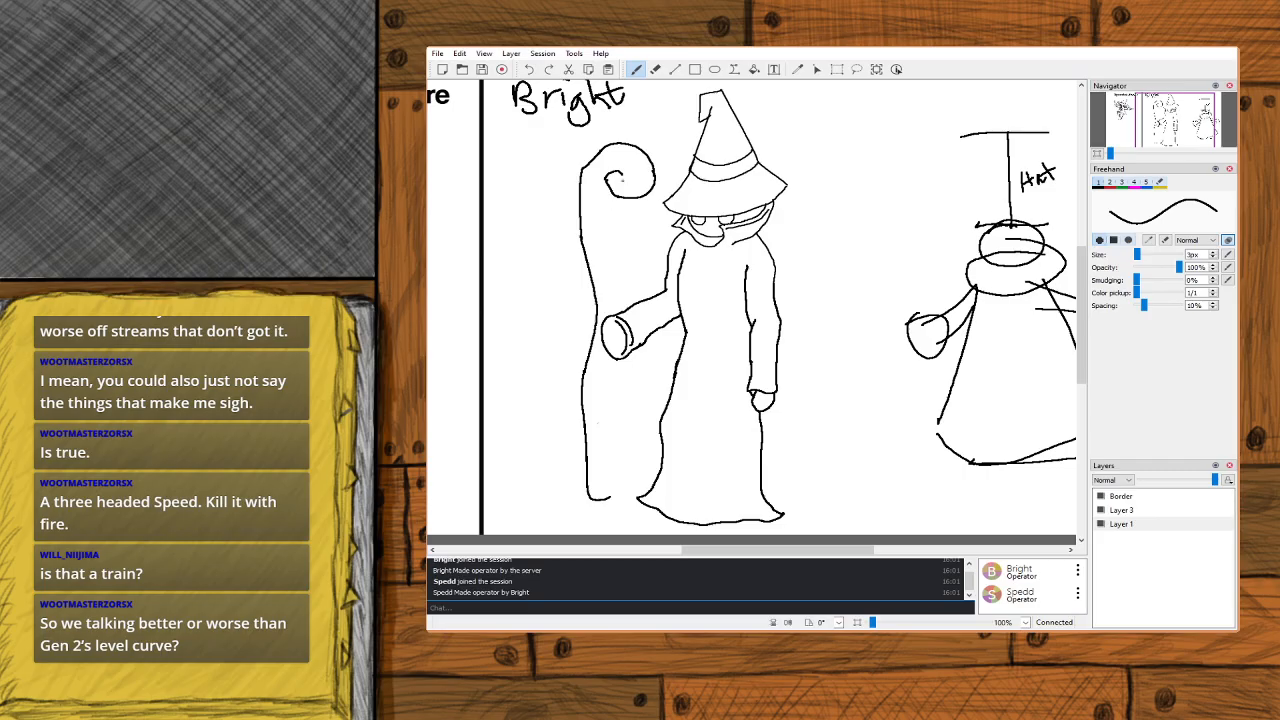
pyautogui.moveTo(627, 168); pyautogui.dragTo(631, 193)
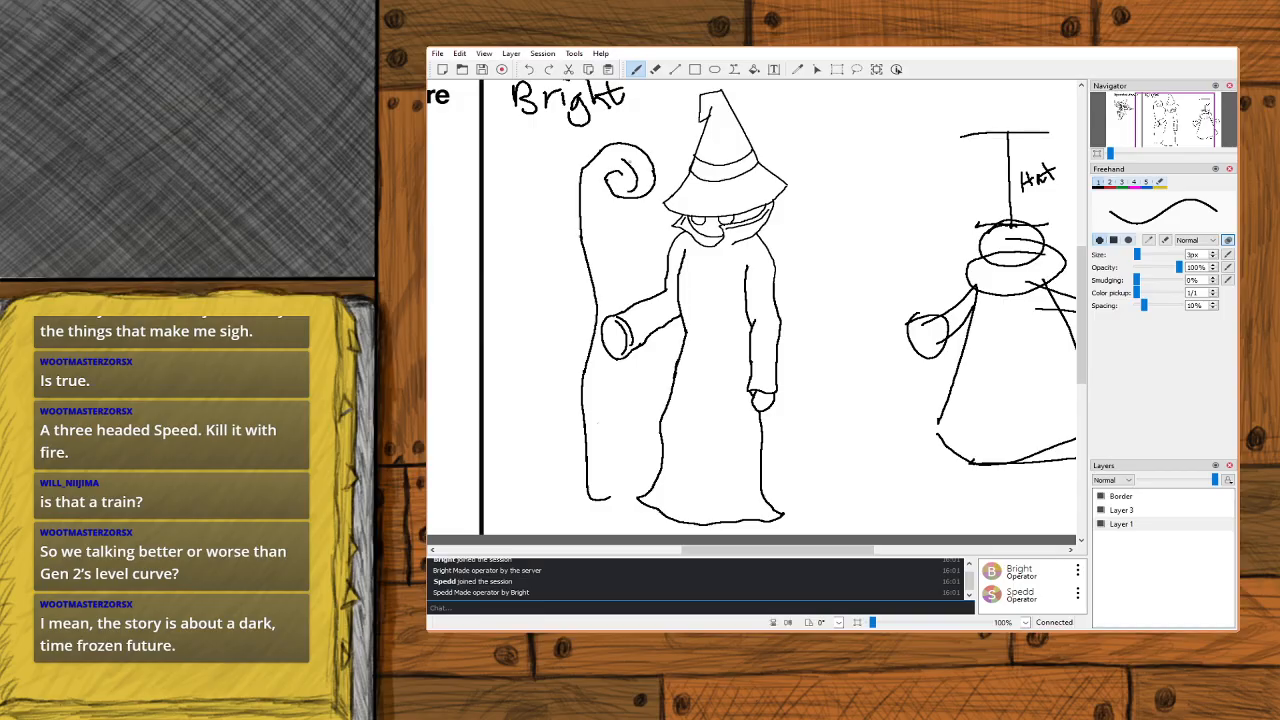
pyautogui.hotkey('ctrl', 'z')
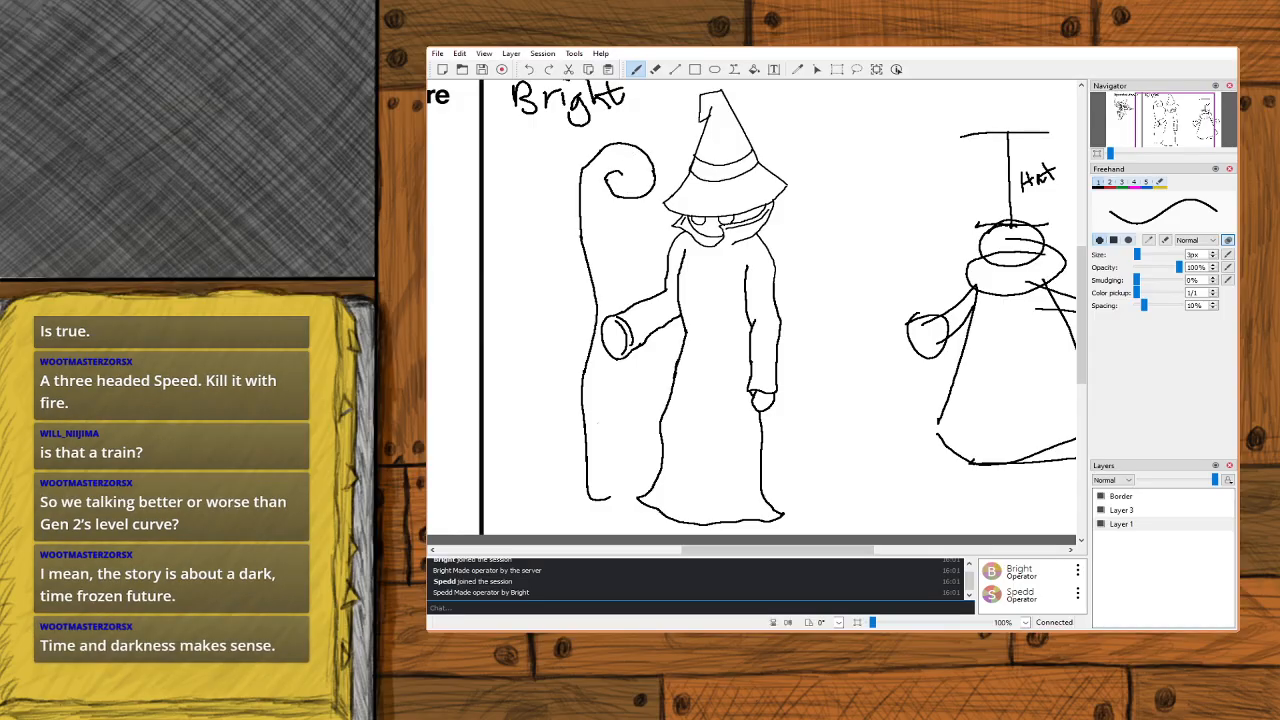
pyautogui.click(656, 70)
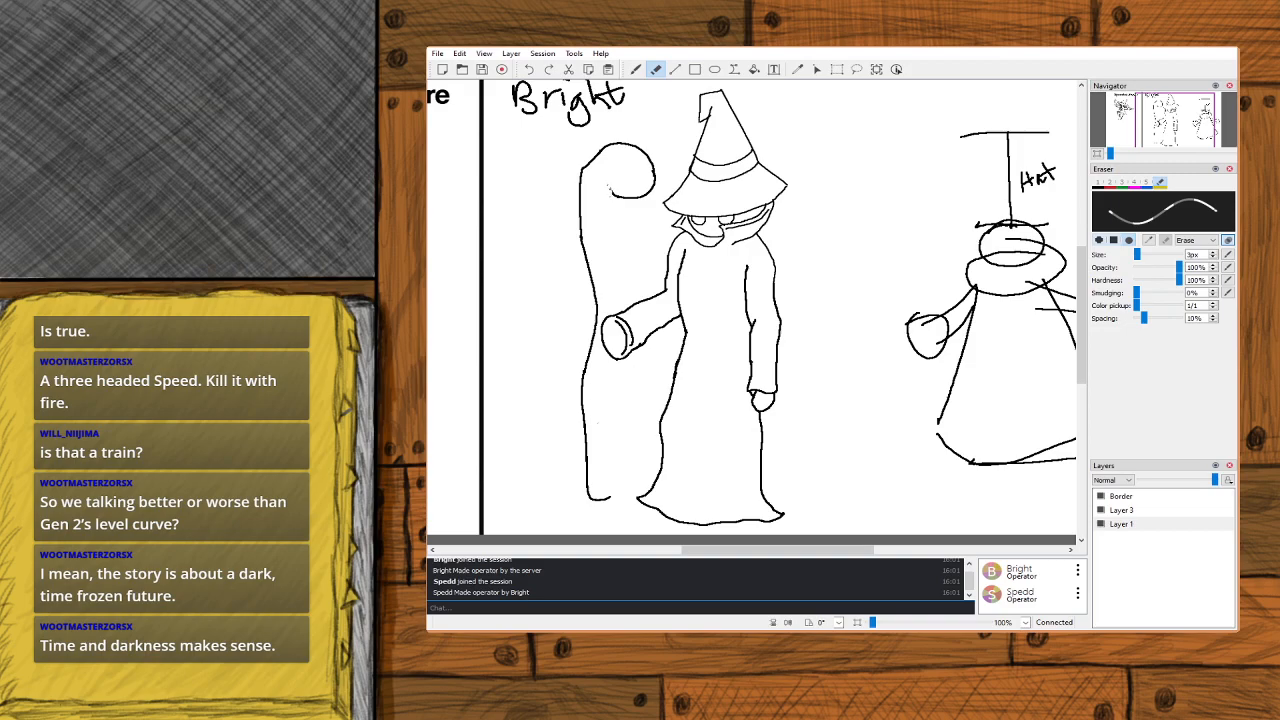
pyautogui.moveTo(610, 190); pyautogui.dragTo(617, 200)
pyautogui.click(636, 70)
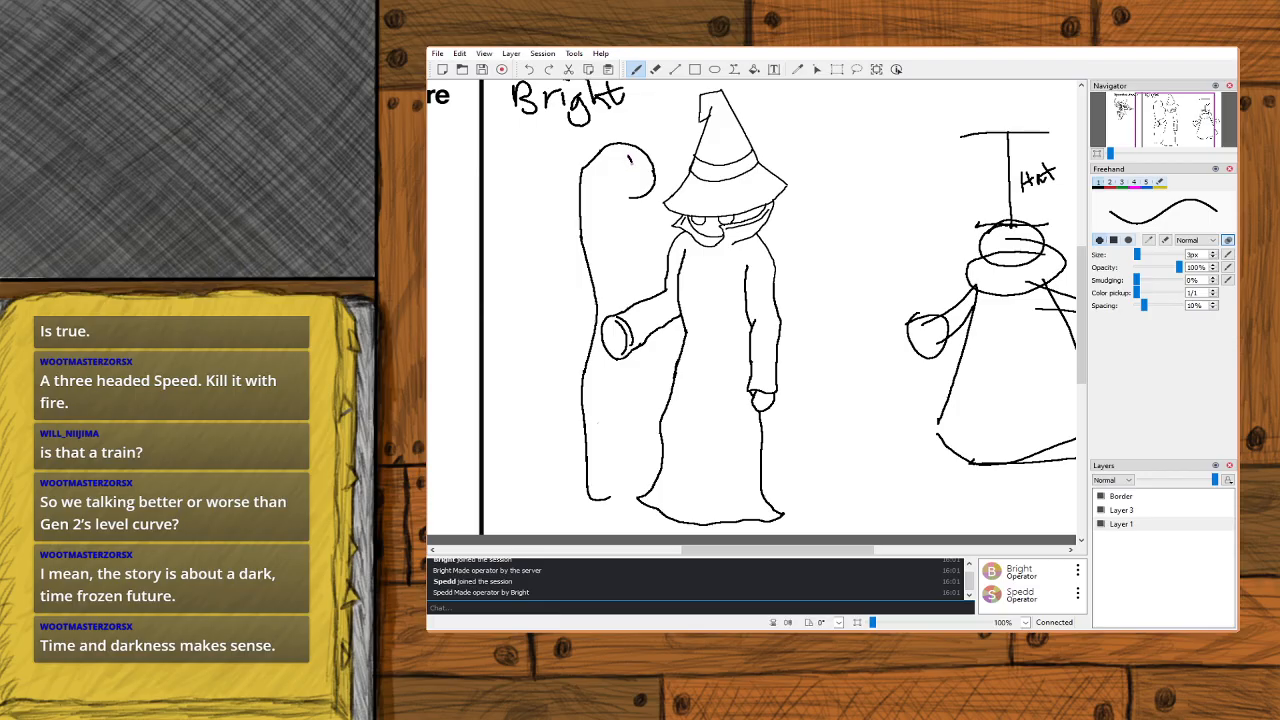
pyautogui.hotkey('ctrl', 'z')
pyautogui.hotkey('ctrl', 'z')
pyautogui.hotkey('ctrl', 'z')
pyautogui.hotkey('ctrl', 'z')
# Draw the staff's inner curl and its right edge, passing the left cuff and closing at the base.
pyautogui.moveTo(627, 177); pyautogui.dragTo(613, 179)
pyautogui.moveTo(616, 194); pyautogui.dragTo(613, 214)
pyautogui.hotkey('ctrl', 'z')
pyautogui.moveTo(624, 233); pyautogui.dragTo(619, 300)
pyautogui.moveTo(609, 348); pyautogui.dragTo(614, 488)
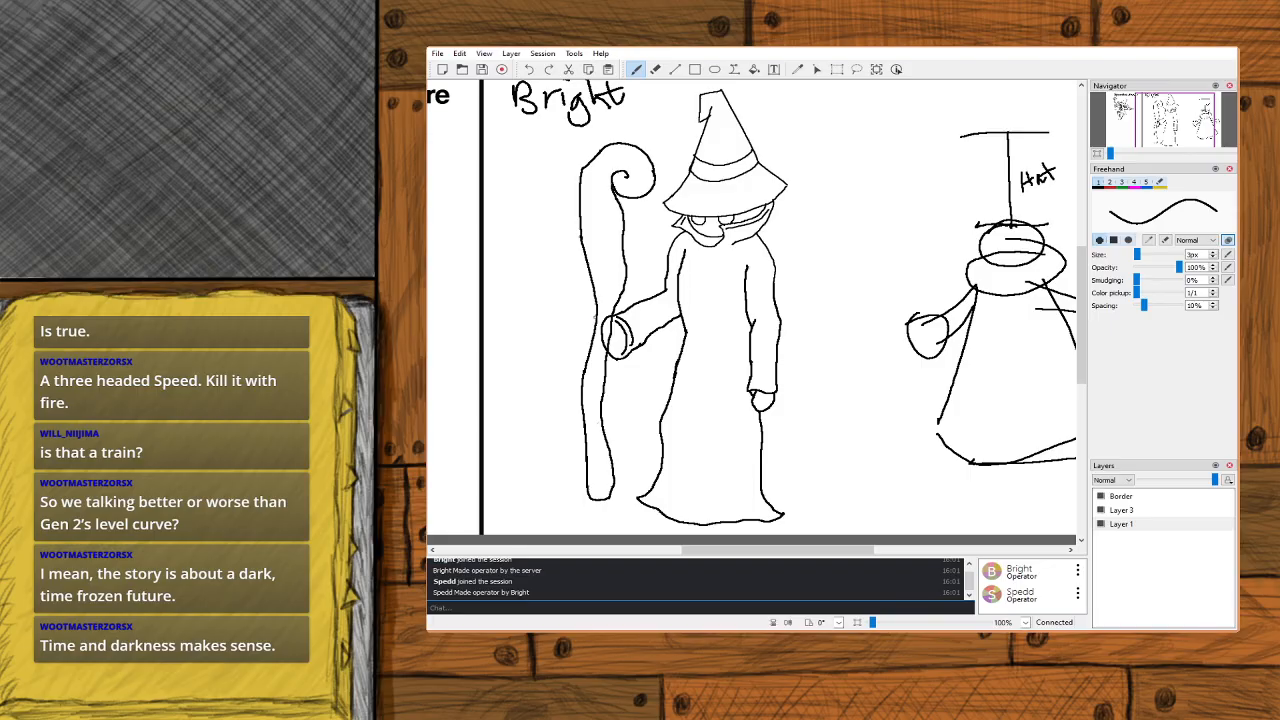
# Circle the spot where the left hand grips the staff with the green laser pointer.
pyautogui.moveTo(598, 312); pyautogui.dragTo(577, 338)
pyautogui.hotkey('ctrl', 'z')
pyautogui.click(817, 69)
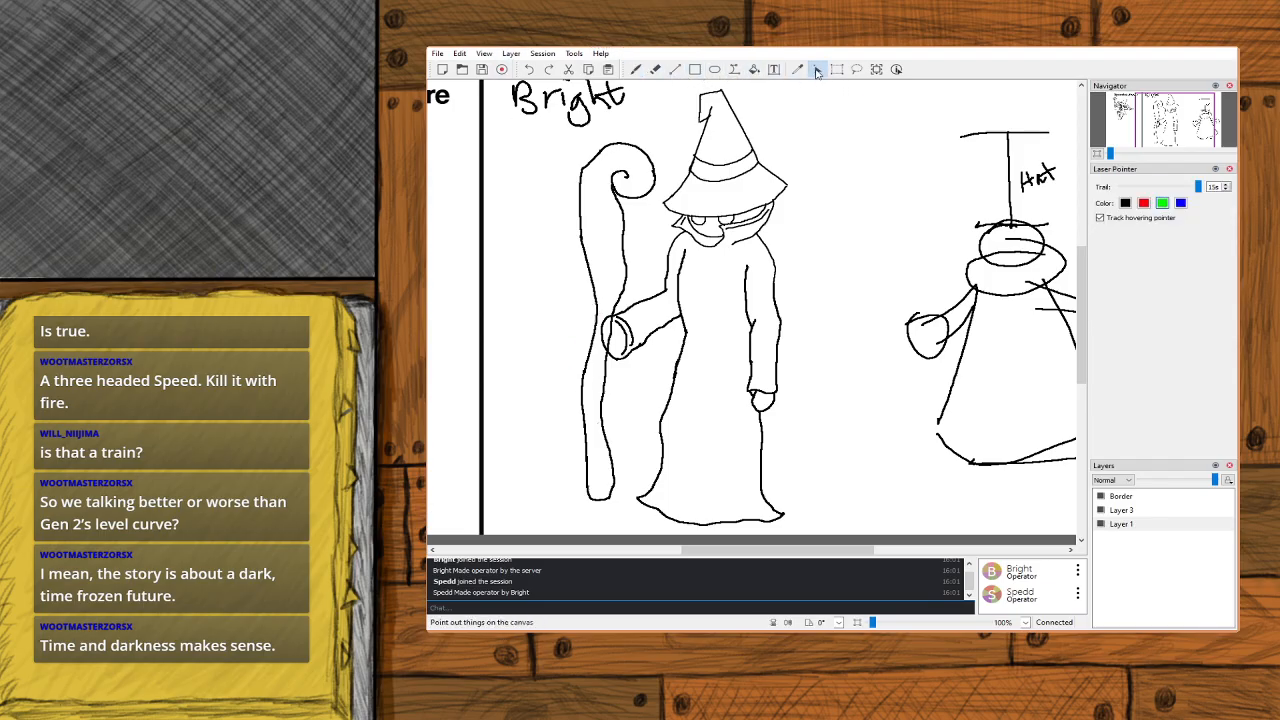
pyautogui.moveTo(592, 316)
pyautogui.mouseDown()
pyautogui.moveTo(567, 342)
pyautogui.moveTo(584, 365)
pyautogui.moveTo(604, 352)
pyautogui.mouseUp()
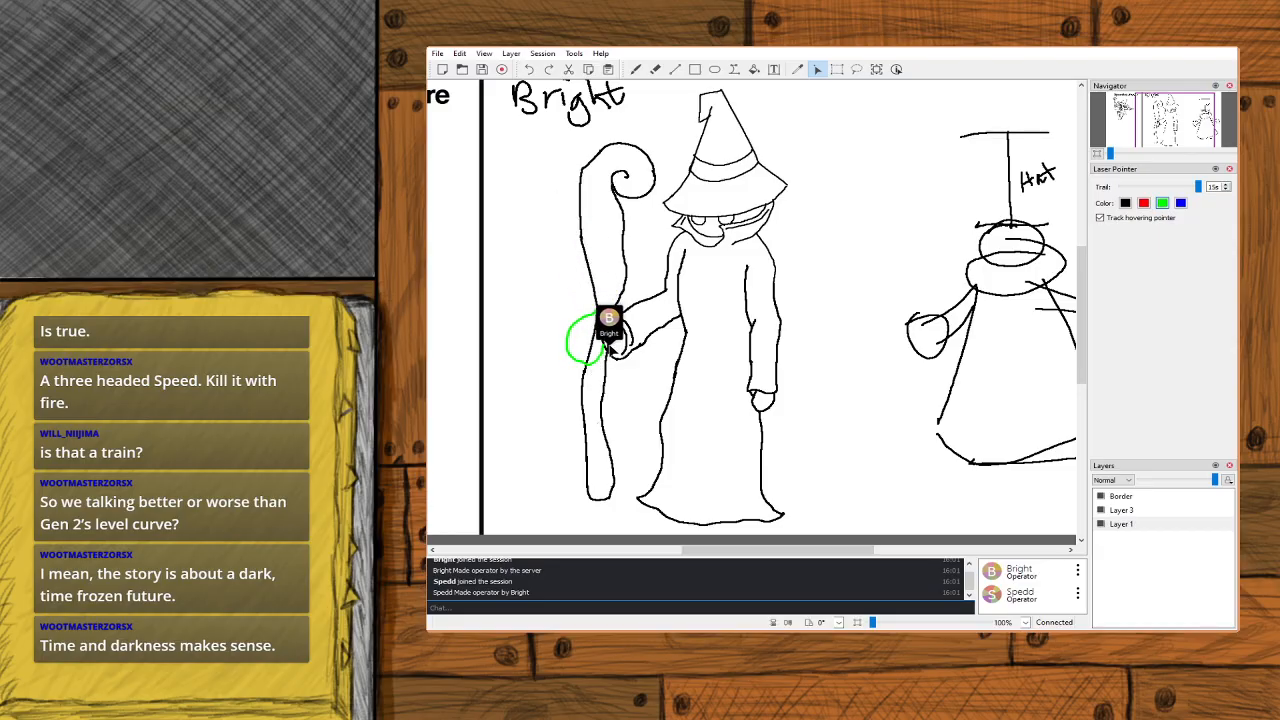
pyautogui.moveTo(593, 357)
pyautogui.mouseDown()
pyautogui.moveTo(618, 359)
pyautogui.moveTo(620, 328)
pyautogui.mouseUp()
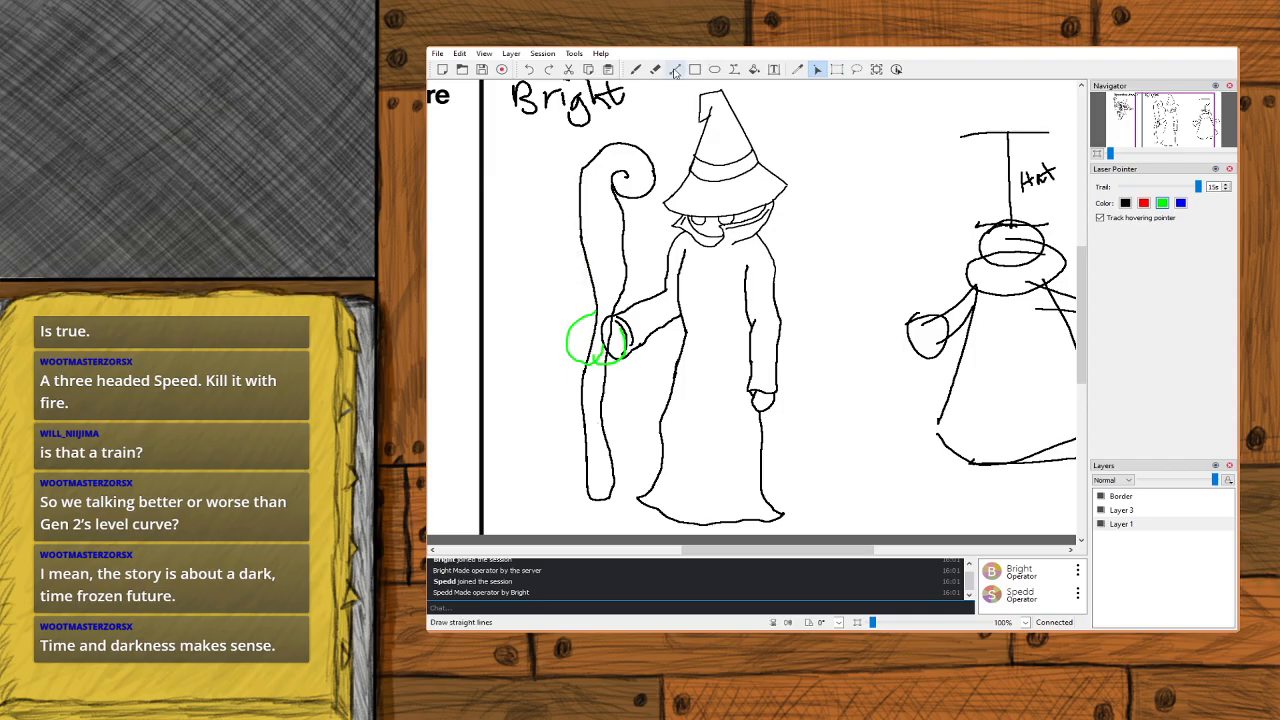
# Draw the left hand's fist around the staff and erase the staff outline running through it.
pyautogui.click(635, 69)
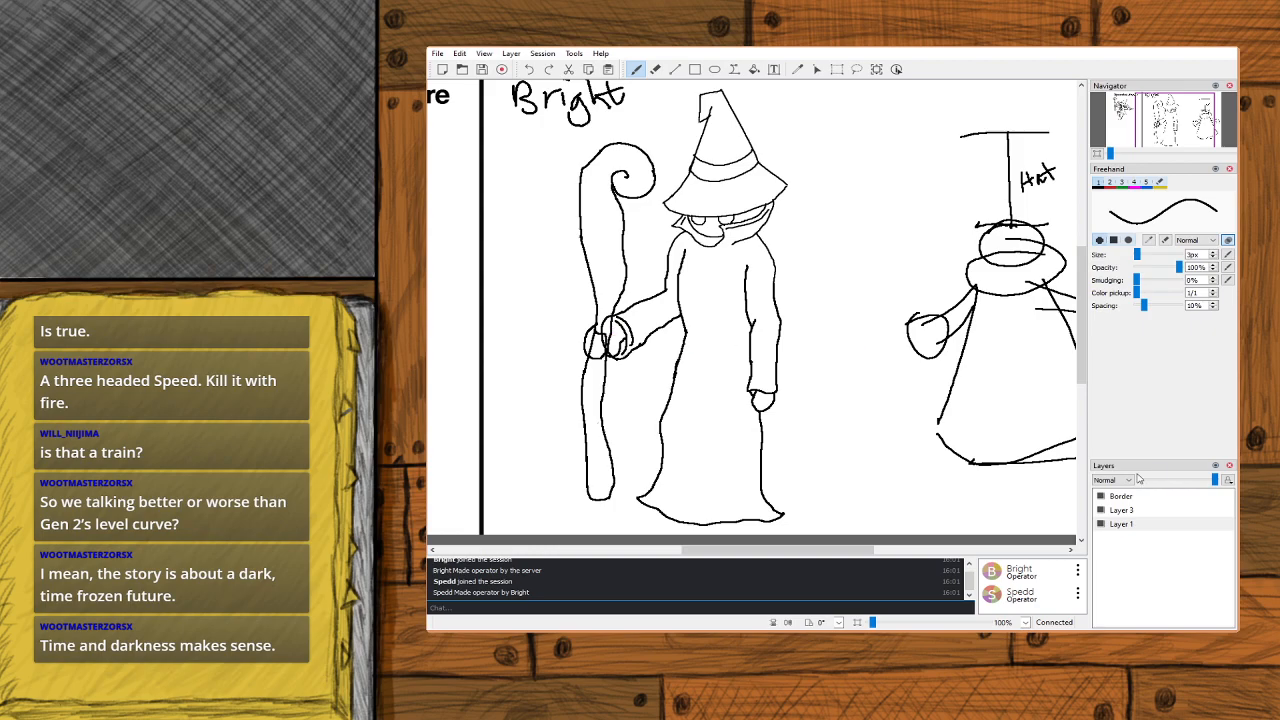
pyautogui.click(655, 69)
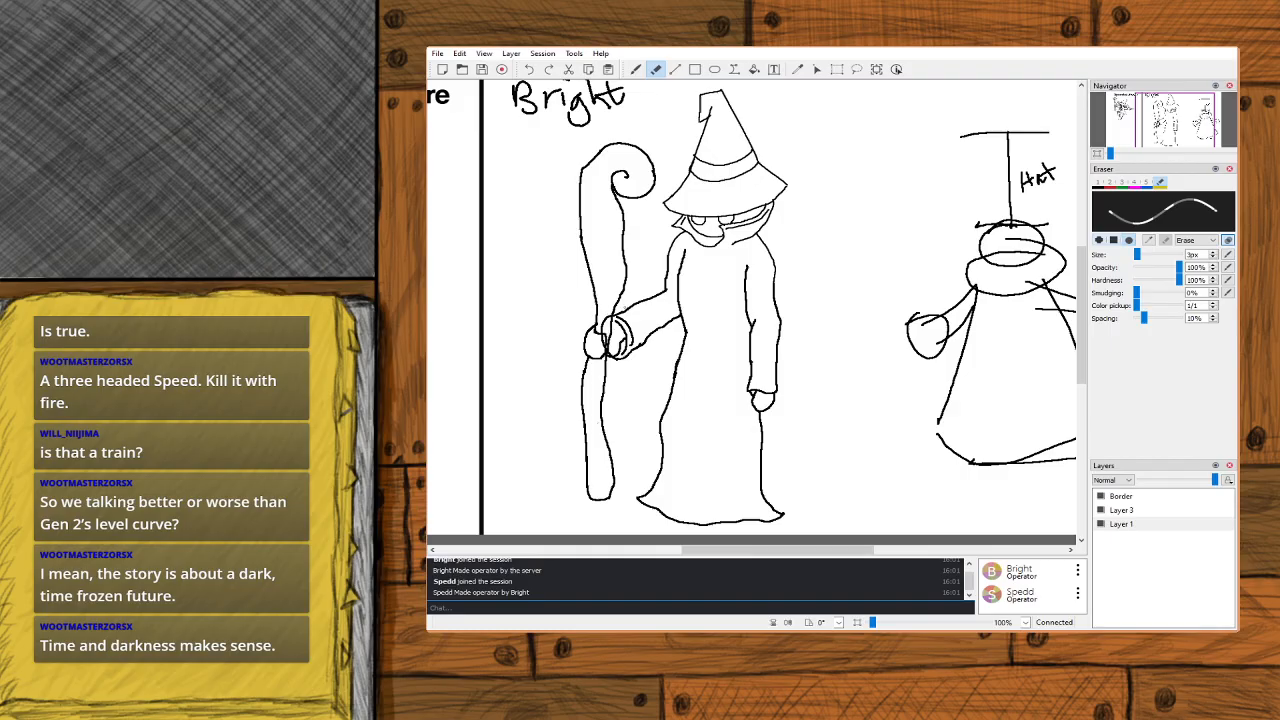
# Toggle the visibility of Layer 1 and Layer 3 to check which lines of the hand and sleeve each holds.
pyautogui.click(1103, 525)
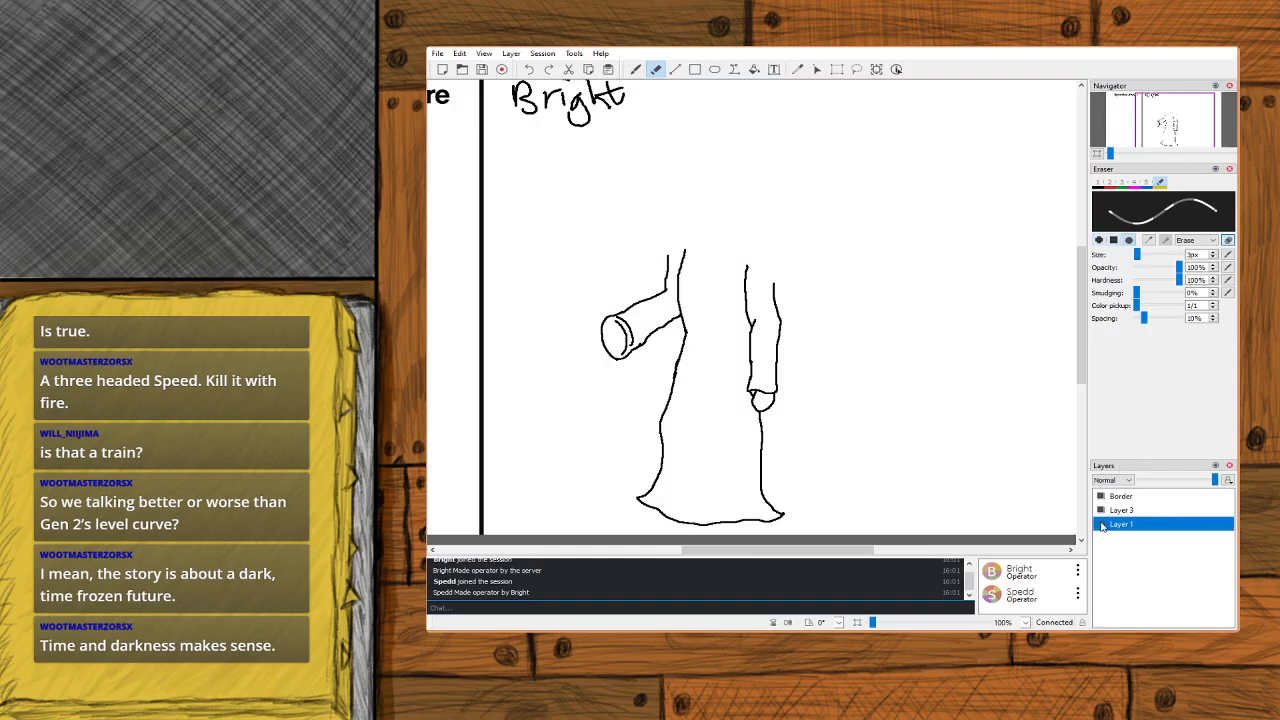
pyautogui.click(1103, 525)
pyautogui.click(1102, 513)
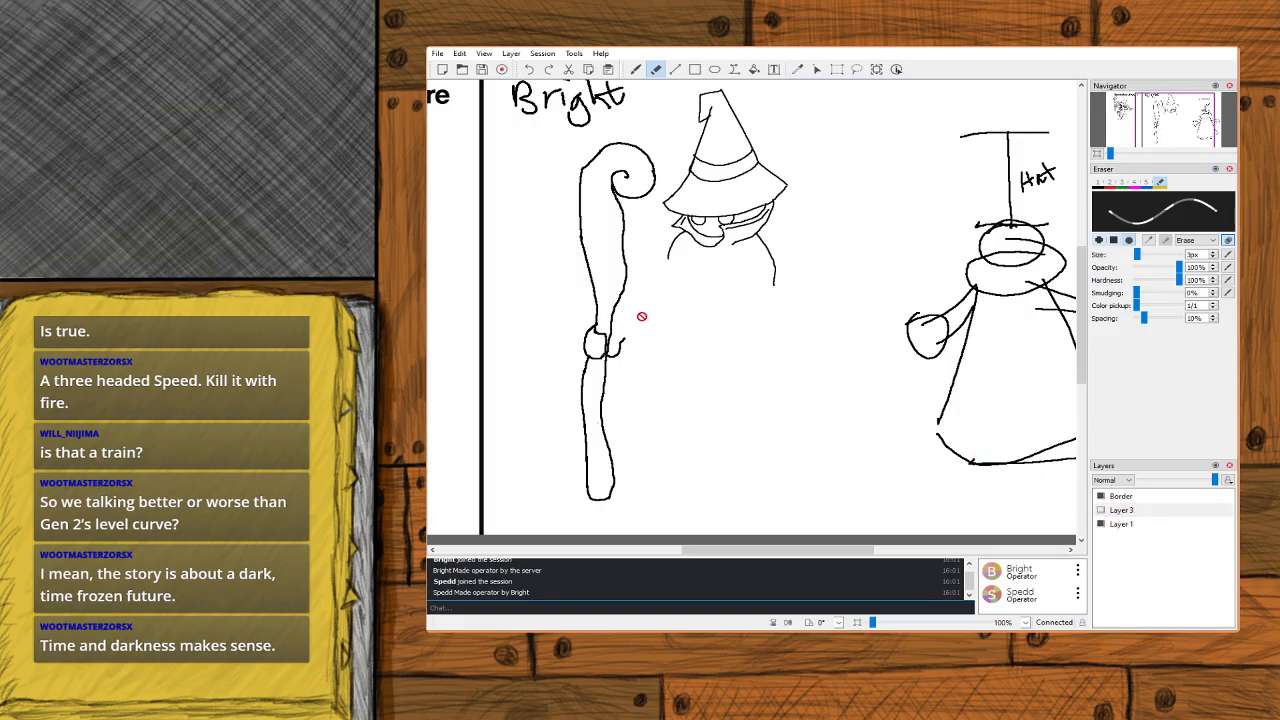
pyautogui.click(1162, 526)
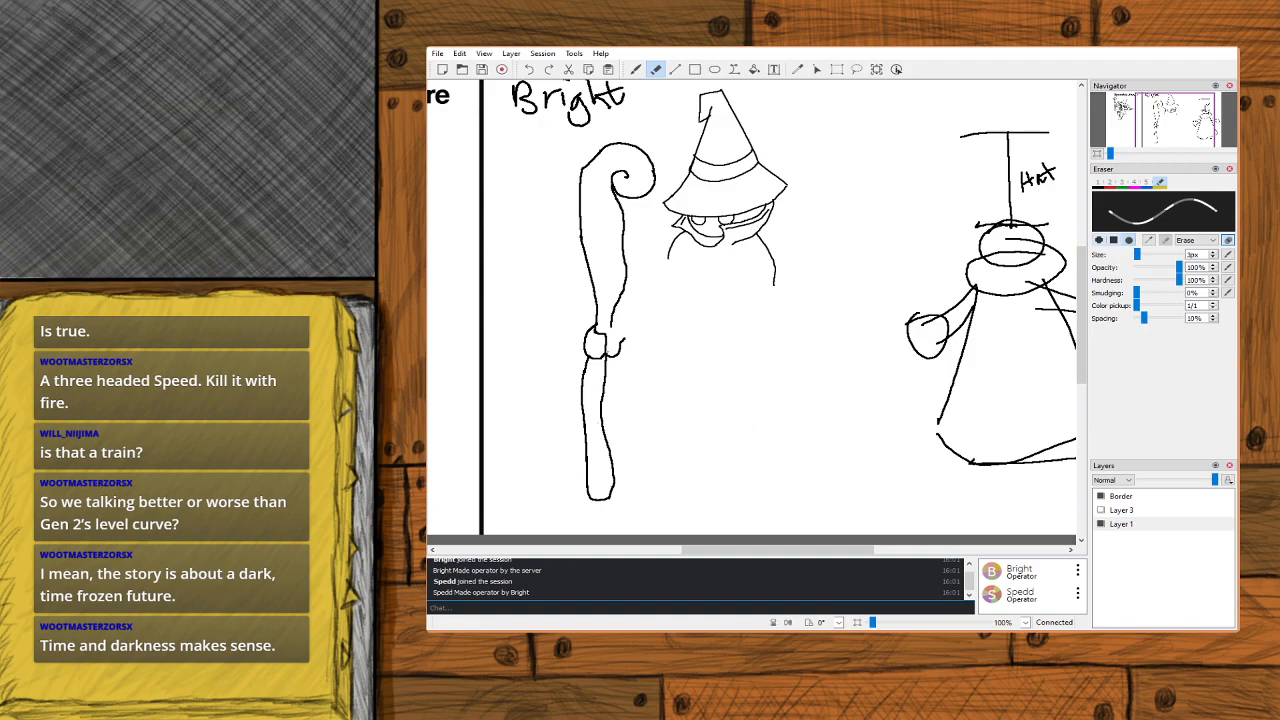
pyautogui.click(636, 69)
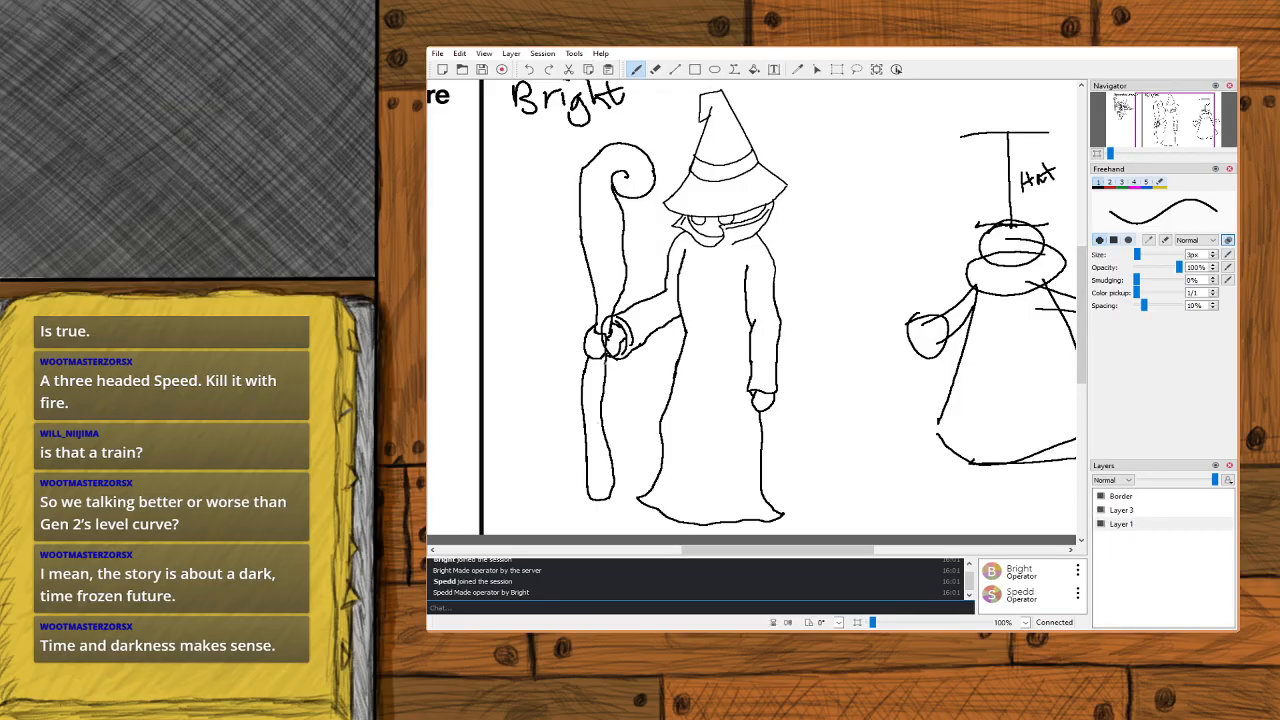
# Erase the cuff edge overlapping the gripping fist on Layer 3, and merge that layer into Layer 1.
pyautogui.click(1148, 510)
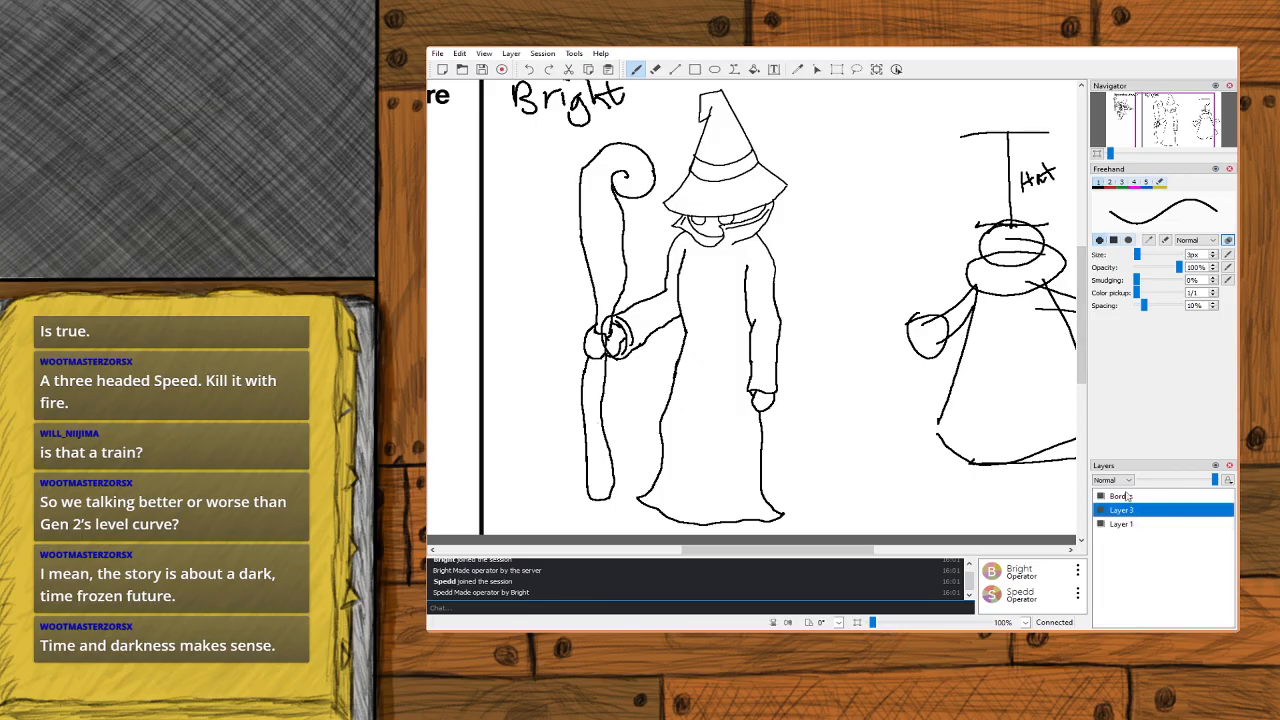
pyautogui.click(655, 69)
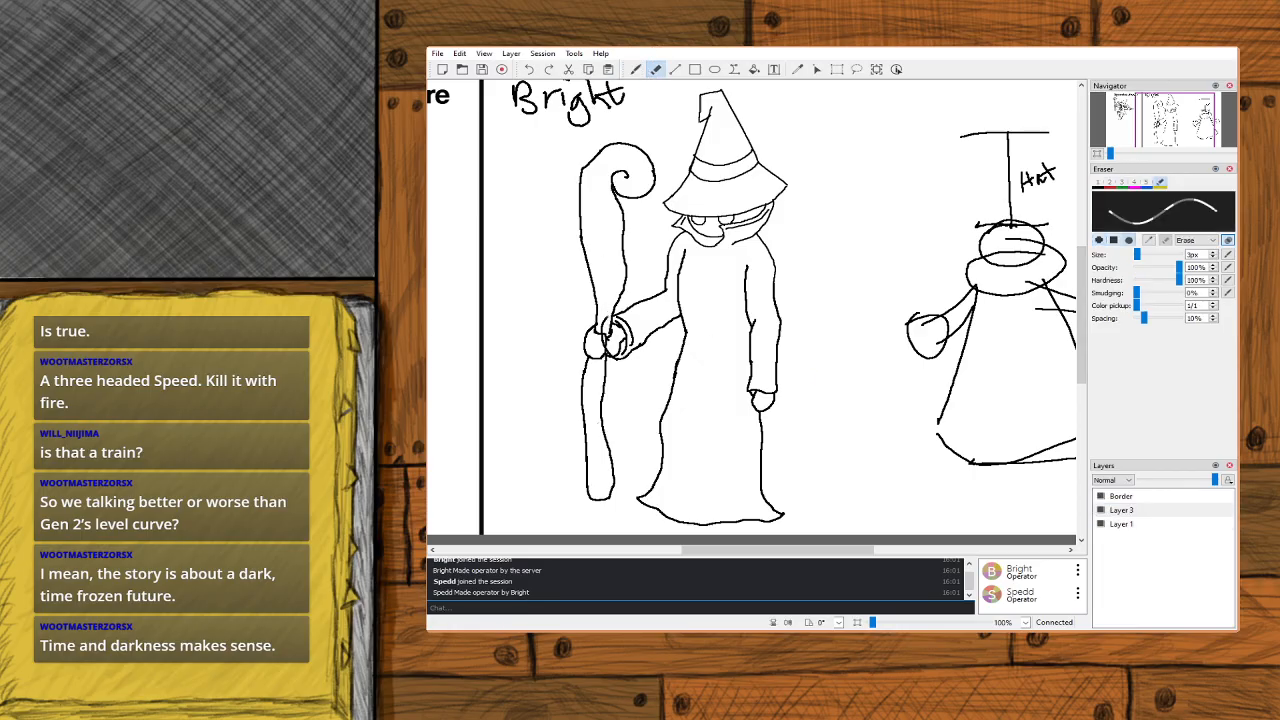
pyautogui.moveTo(606, 315); pyautogui.dragTo(601, 342)
pyautogui.click(1155, 511)
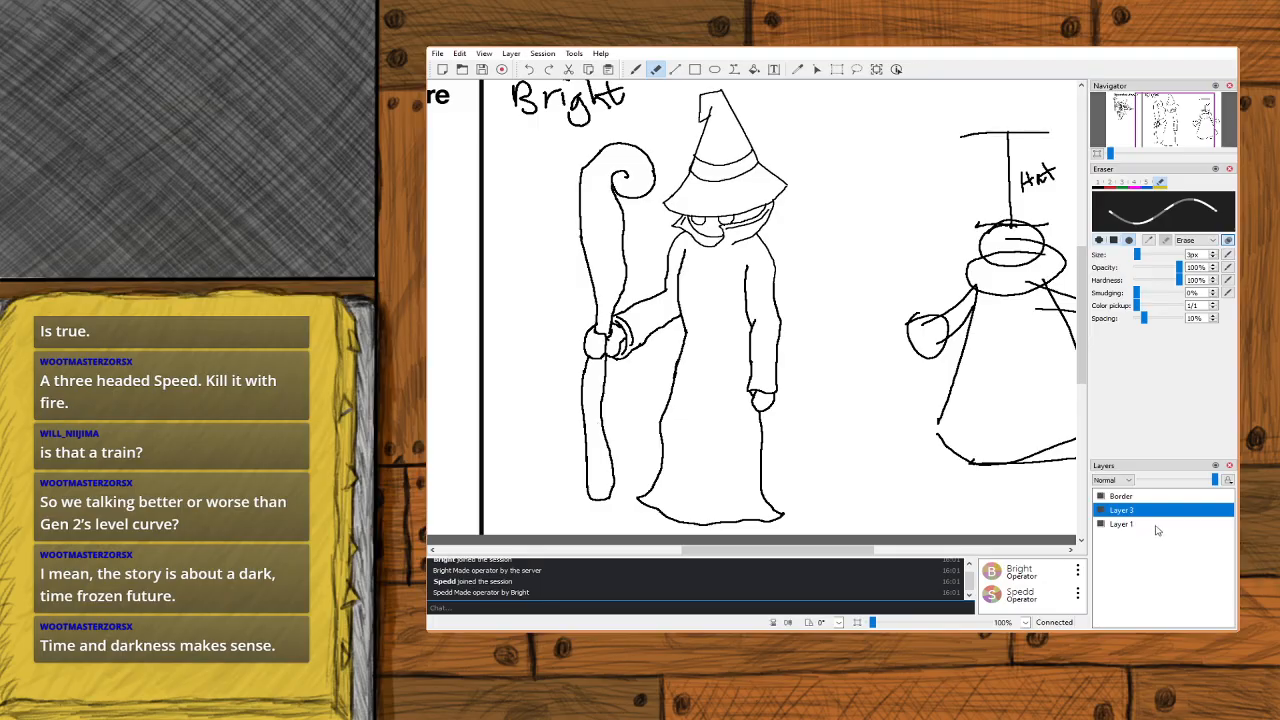
pyautogui.click(1151, 557)
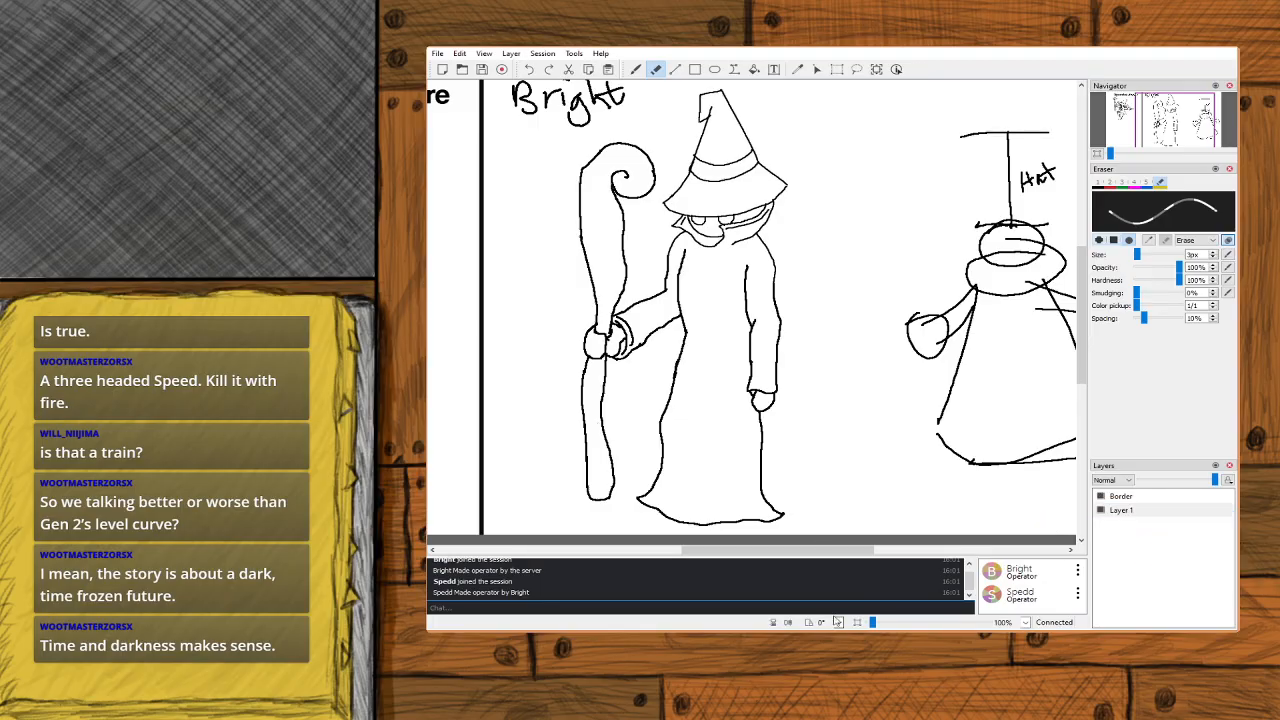
# Point at the Speedslasheere figure and the Bright character's hat with the laser pointer to compare them.
pyautogui.moveTo(826, 550); pyautogui.dragTo(737, 549)
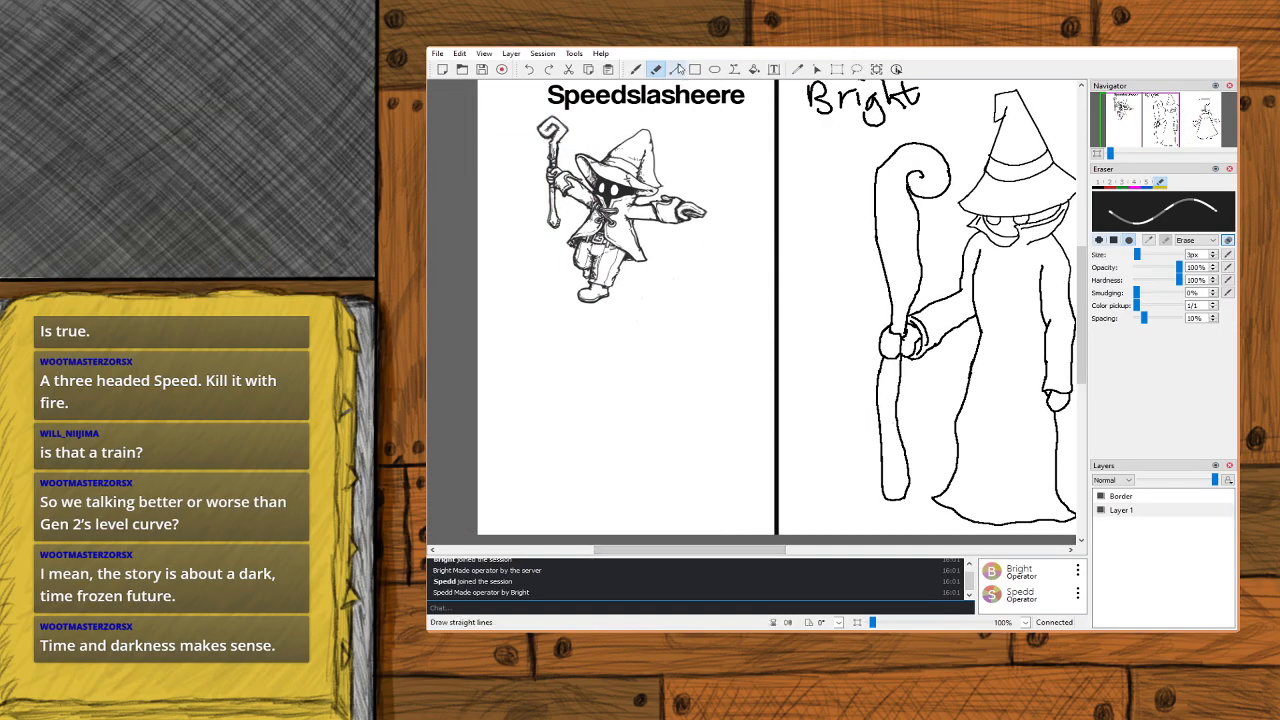
pyautogui.click(817, 69)
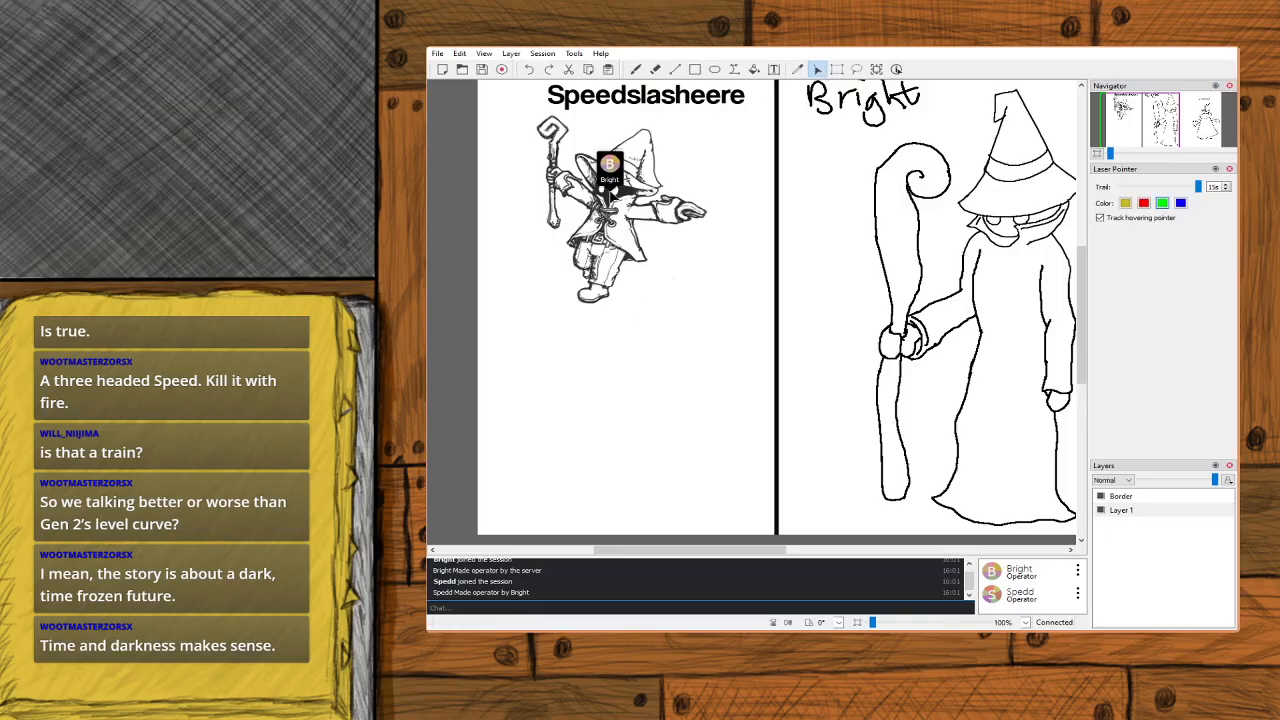
pyautogui.moveTo(753, 550); pyautogui.dragTo(882, 550)
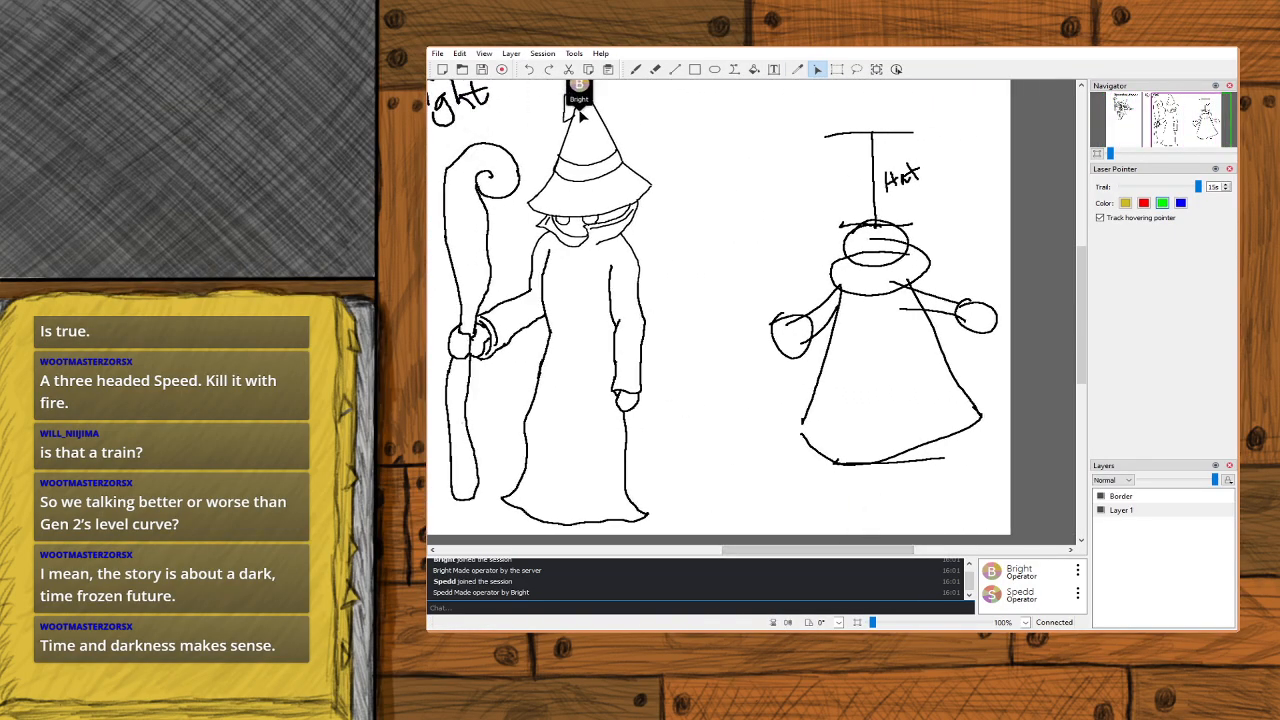
# Erase the rough guide figure and its "Hat" note with a 115 px eraser, and reduce the eraser to 4 px.
pyautogui.click(655, 69)
pyautogui.moveTo(1140, 256); pyautogui.dragTo(1176, 258)
pyautogui.moveTo(945, 122)
pyautogui.mouseDown()
pyautogui.moveTo(915, 133)
pyautogui.moveTo(879, 222)
pyautogui.moveTo(894, 169)
pyautogui.moveTo(798, 360)
pyautogui.moveTo(798, 312)
pyautogui.moveTo(850, 397)
pyautogui.moveTo(949, 347)
pyautogui.moveTo(995, 411)
pyautogui.moveTo(914, 559)
pyautogui.moveTo(902, 543)
pyautogui.moveTo(798, 529)
pyautogui.moveTo(860, 458)
pyautogui.mouseUp()
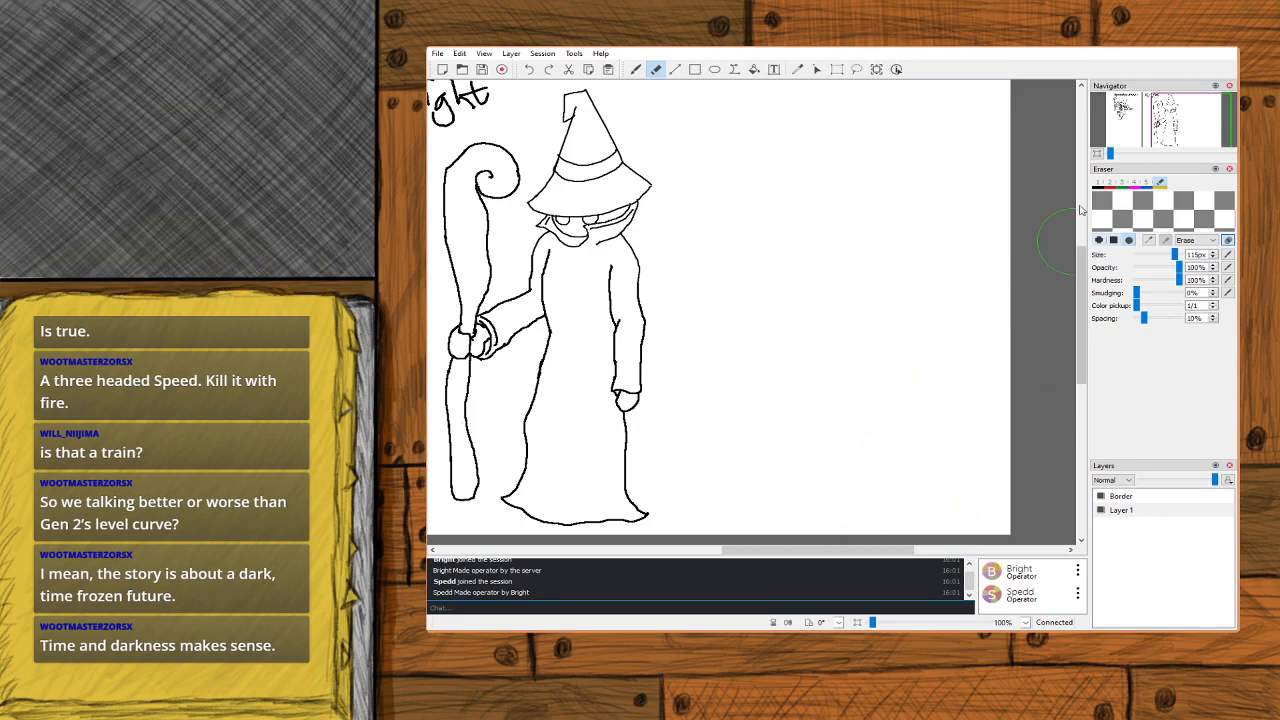
pyautogui.moveTo(1178, 263); pyautogui.dragTo(1140, 263)
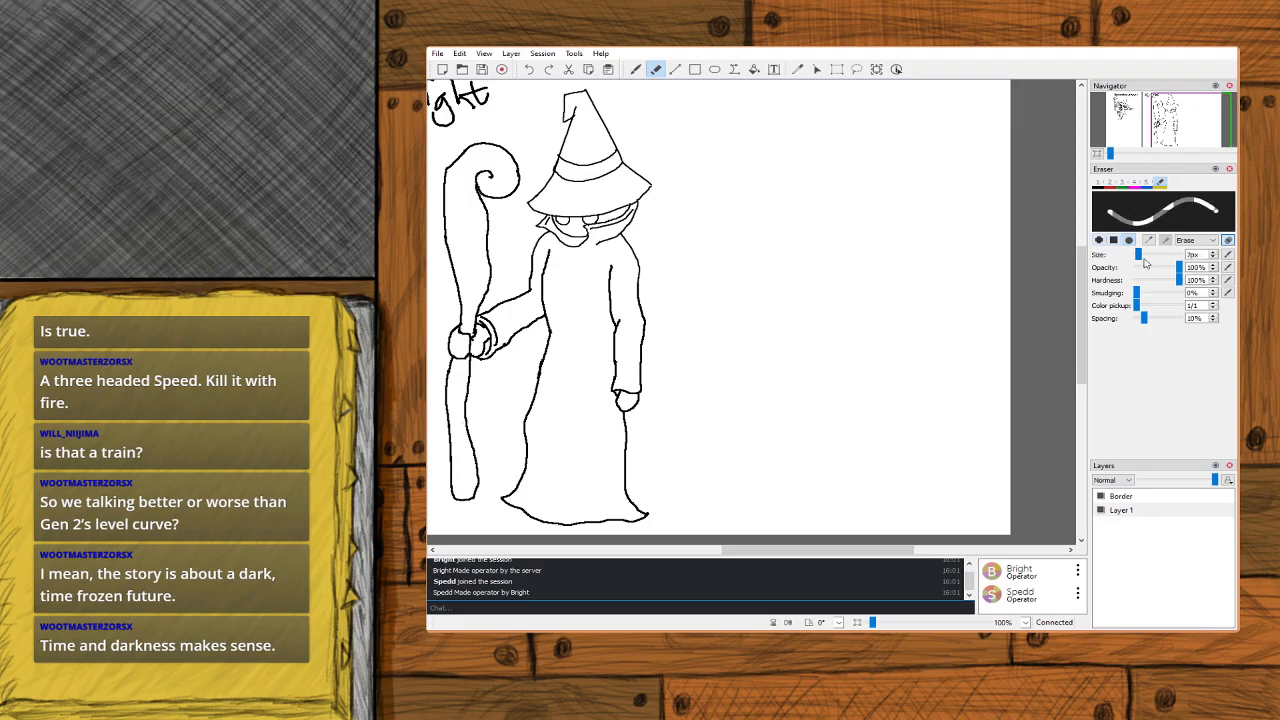
pyautogui.scroll(-1, 1200, 254)
pyautogui.scroll(-2, 1200, 254)
# Add a new layer above Layer 1 and make it the active layer for the freehand brush.
pyautogui.moveTo(794, 549); pyautogui.dragTo(708, 549)
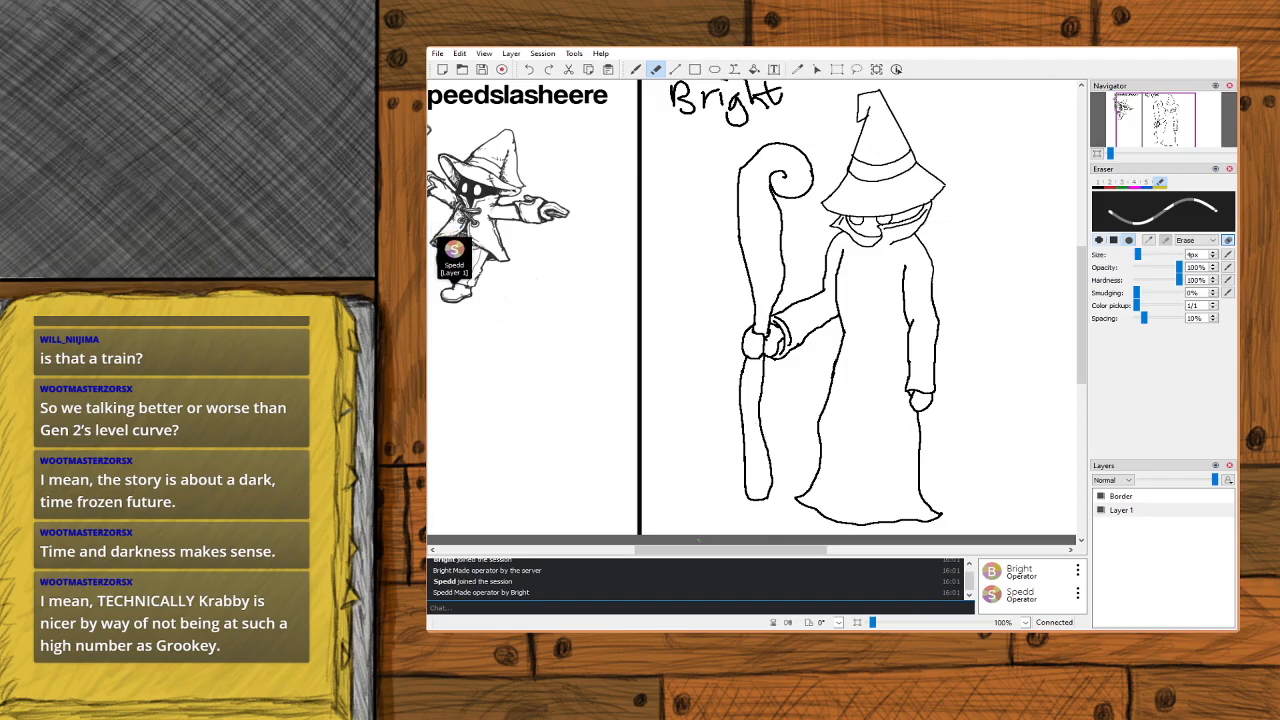
pyautogui.press('b')
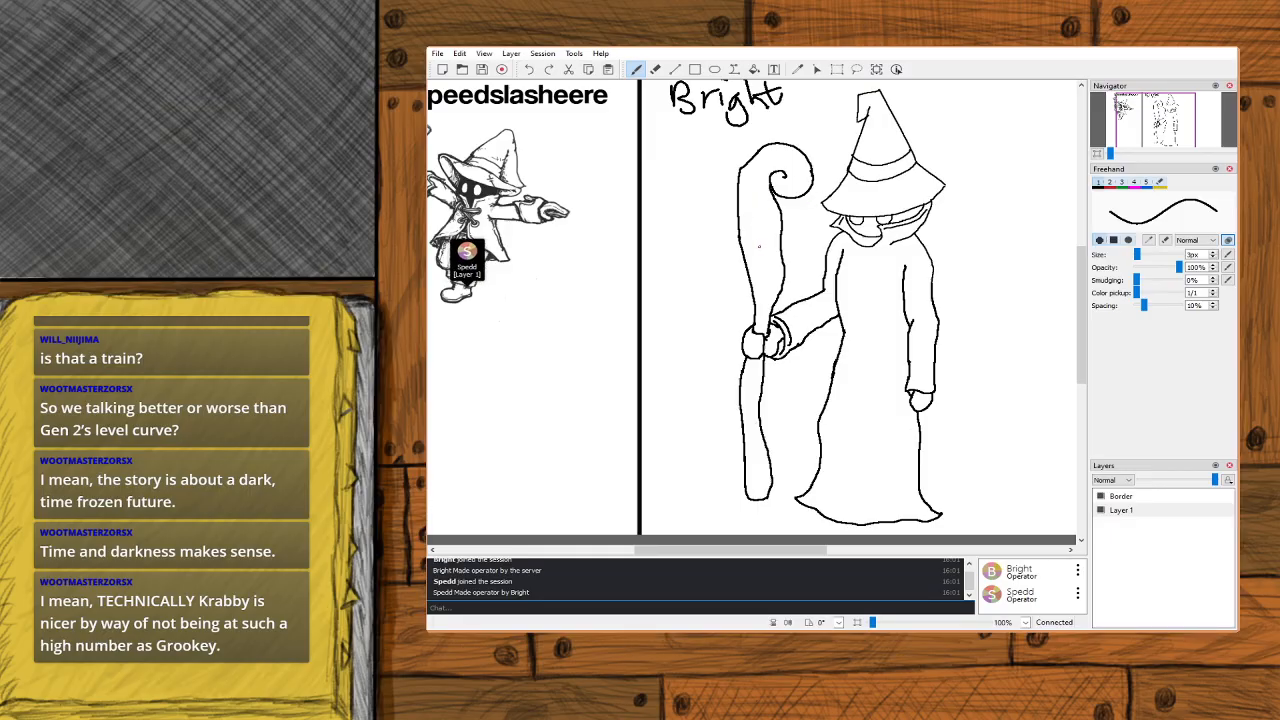
pyautogui.moveTo(804, 550); pyautogui.dragTo(837, 549)
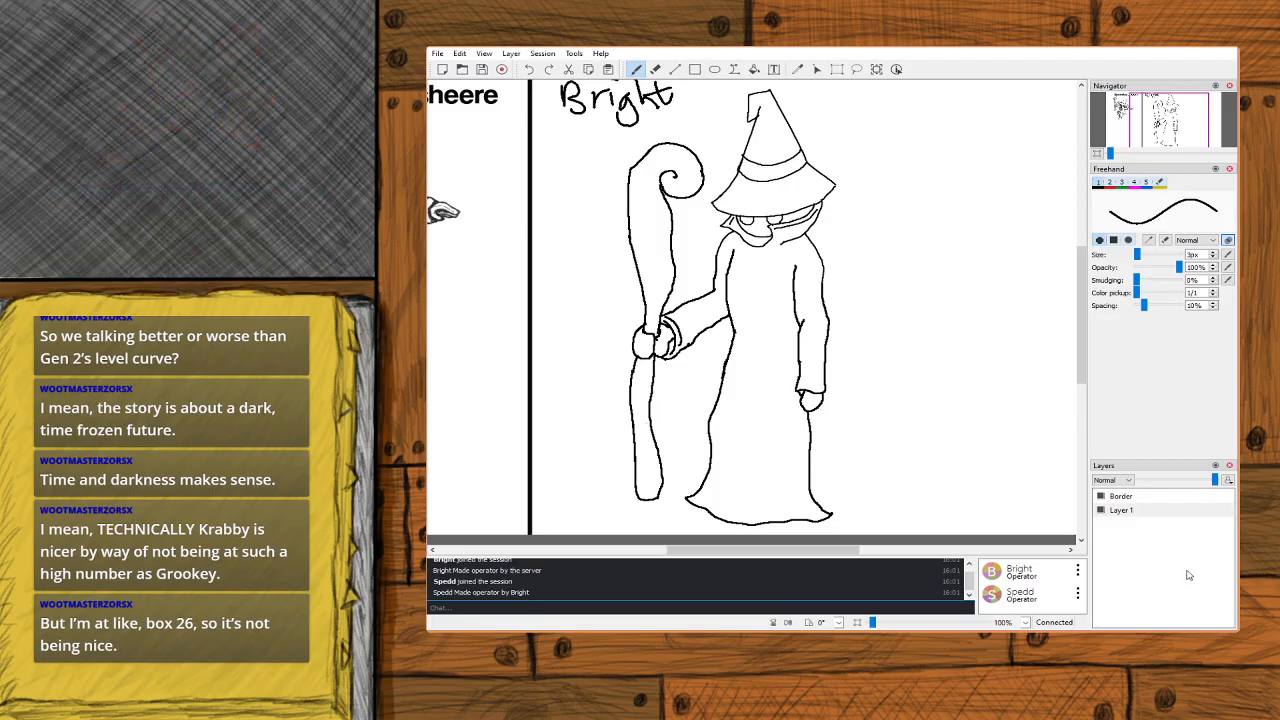
pyautogui.click(1157, 580)
pyautogui.scroll(2, 1168, 115)
pyautogui.click(1167, 122)
pyautogui.moveTo(1167, 122); pyautogui.dragTo(1172, 106)
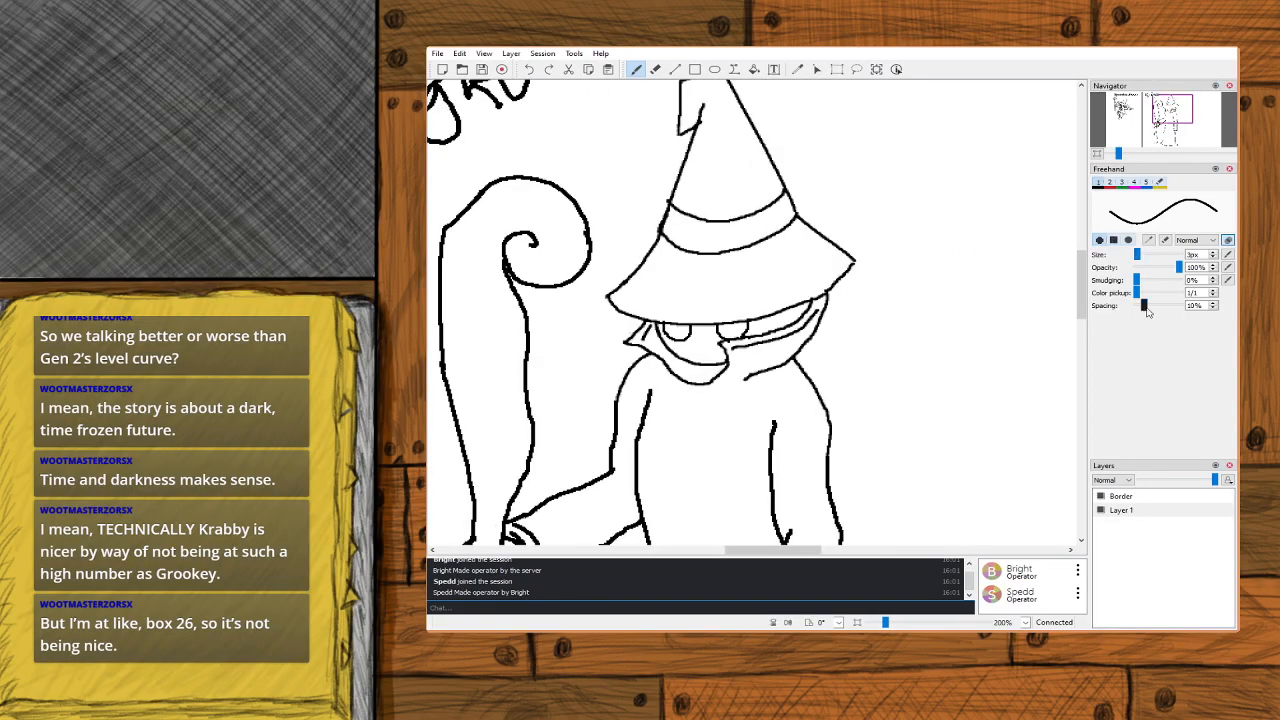
pyautogui.rightClick(1115, 511)
pyautogui.click(1133, 517)
pyautogui.click(1161, 513)
# Fill the face area between the hat brim and collar solid black with the 3 px brush, leaving the eyes white.
pyautogui.moveTo(806, 303)
pyautogui.mouseDown()
pyautogui.moveTo(754, 323)
pyautogui.moveTo(764, 336)
pyautogui.moveTo(800, 315)
pyautogui.moveTo(757, 326)
pyautogui.mouseUp()
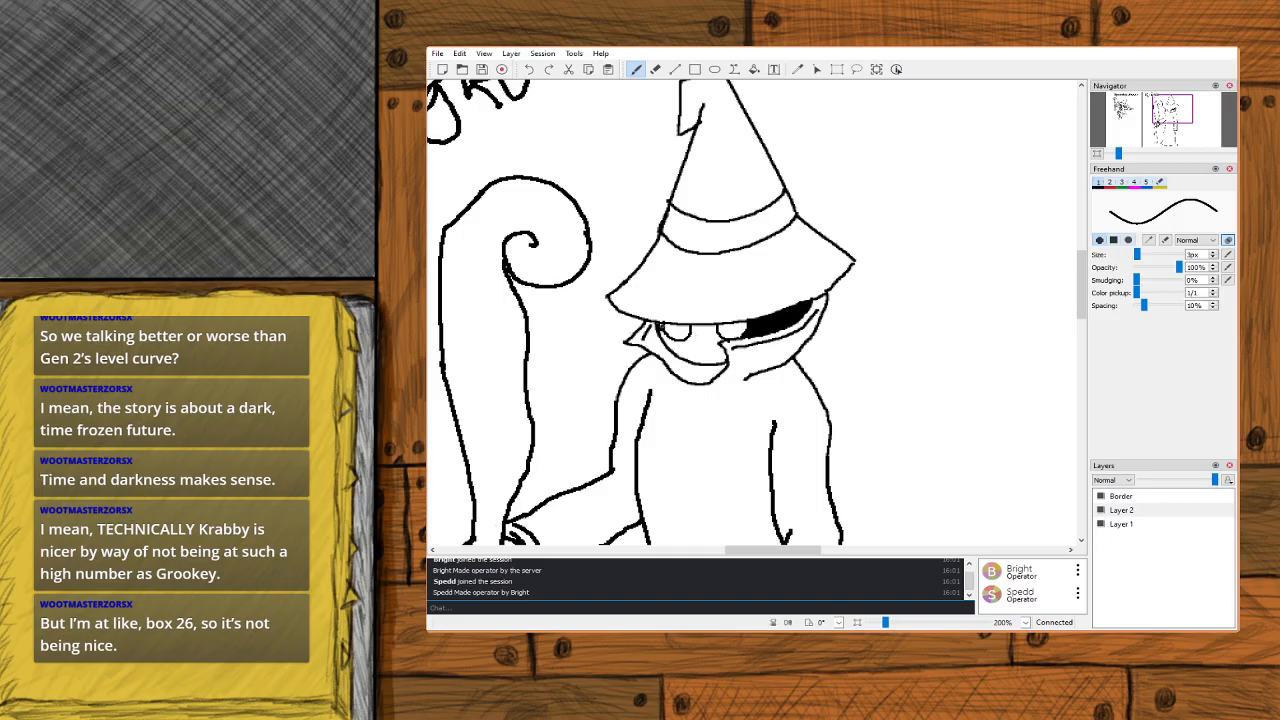
pyautogui.moveTo(662, 327)
pyautogui.mouseDown()
pyautogui.moveTo(680, 344)
pyautogui.moveTo(710, 328)
pyautogui.moveTo(721, 355)
pyautogui.mouseUp()
pyautogui.moveTo(702, 332)
pyautogui.mouseDown()
pyautogui.moveTo(708, 346)
pyautogui.moveTo(668, 348)
pyautogui.moveTo(694, 362)
pyautogui.moveTo(724, 356)
pyautogui.moveTo(698, 347)
pyautogui.moveTo(723, 354)
pyautogui.mouseUp()
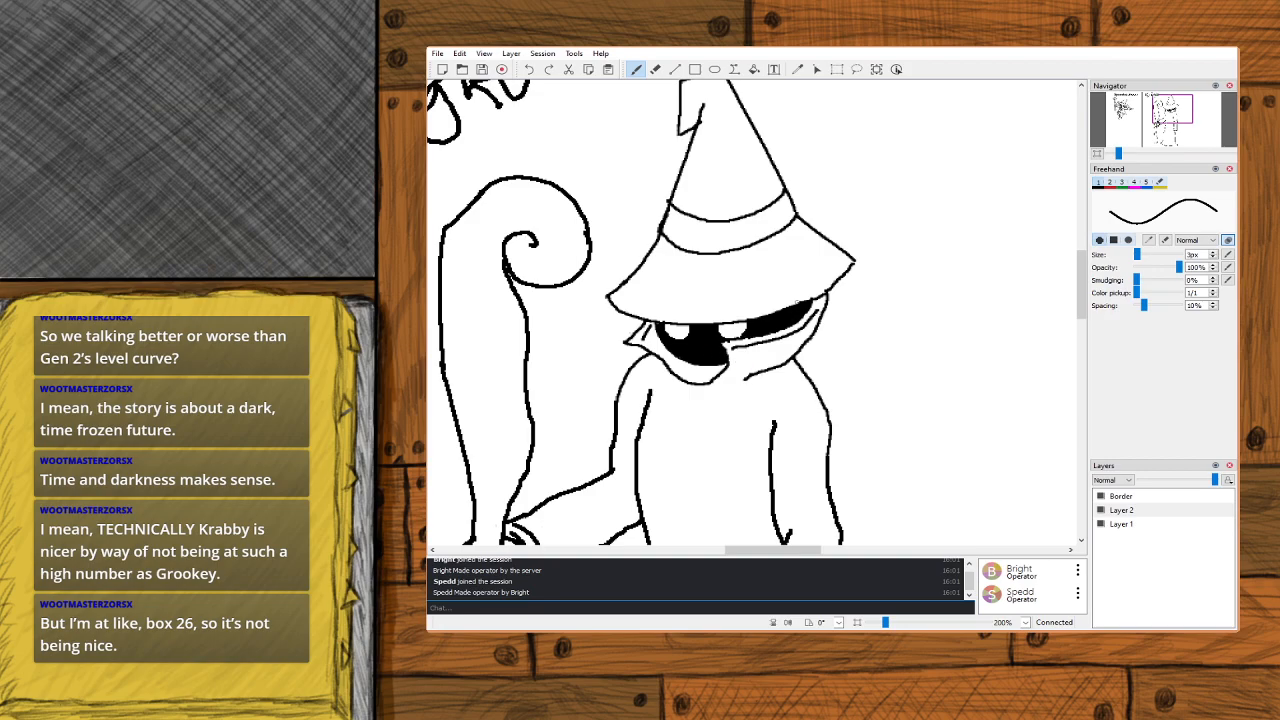
# Switch the freehand tool to brush slot 5 and show the Color dock.
pyautogui.click(1147, 182)
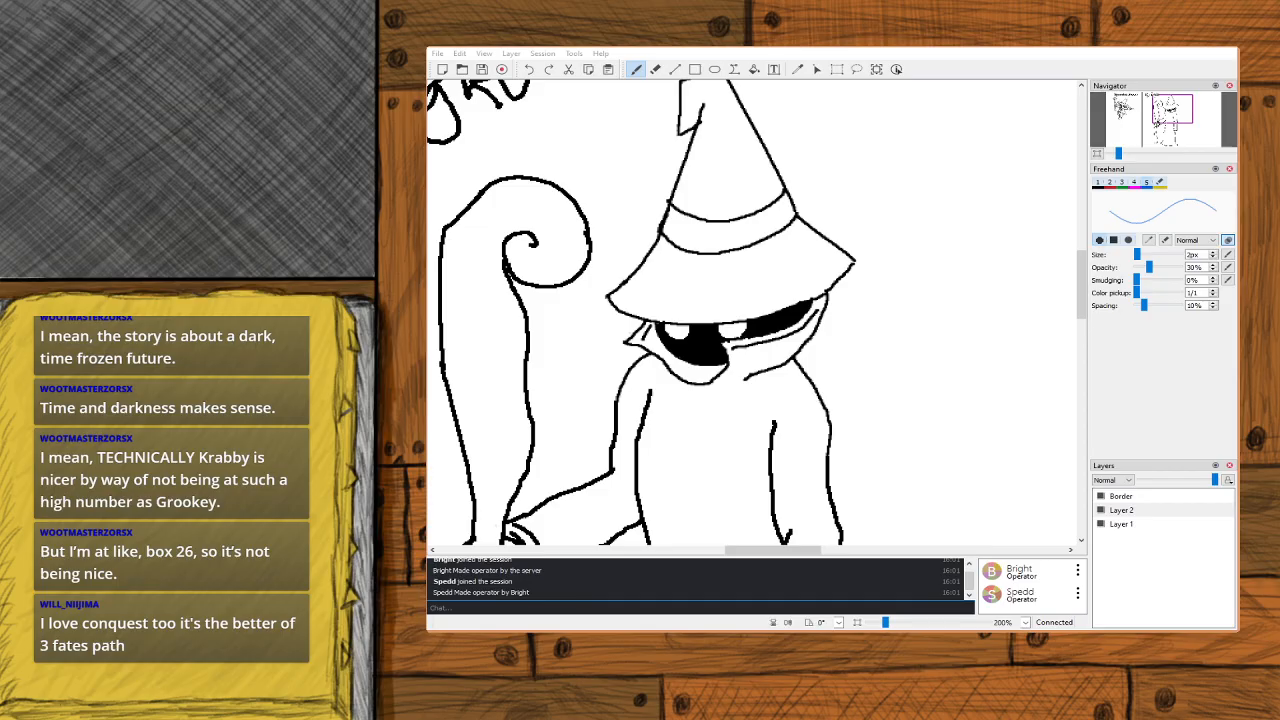
pyautogui.hotkey('alt', 'Tab')
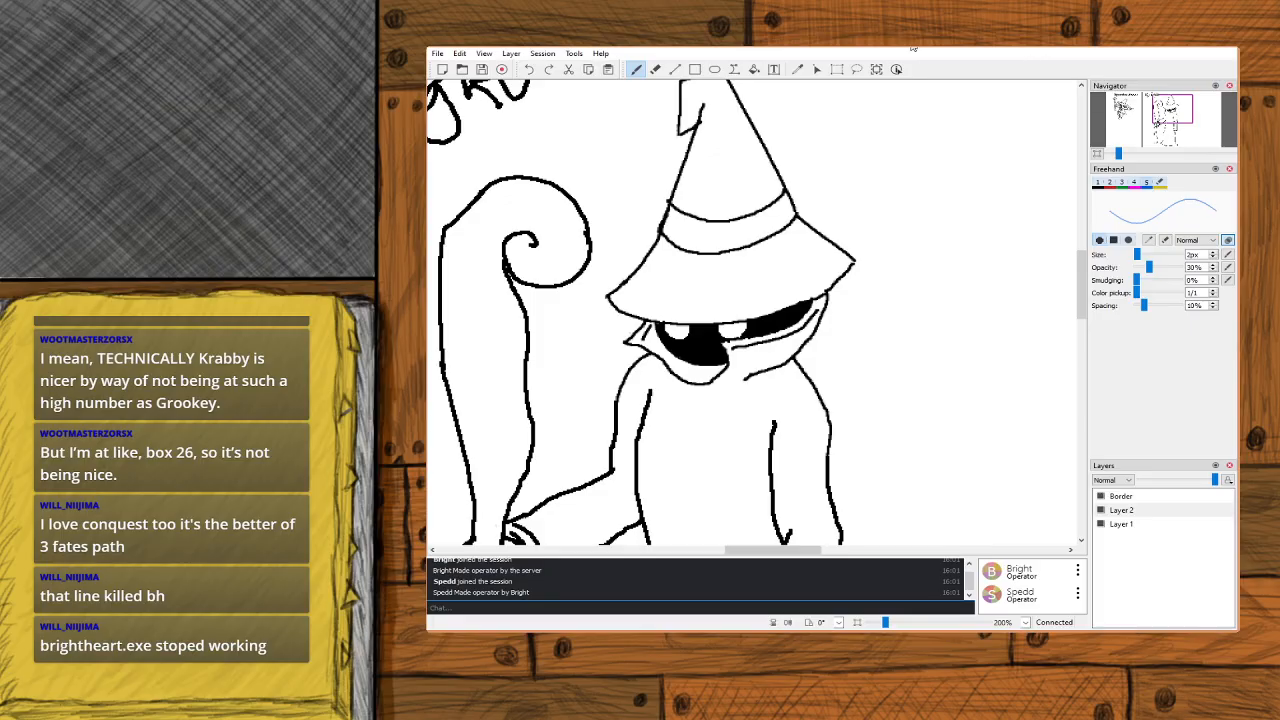
pyautogui.scroll(-1, 1178, 121)
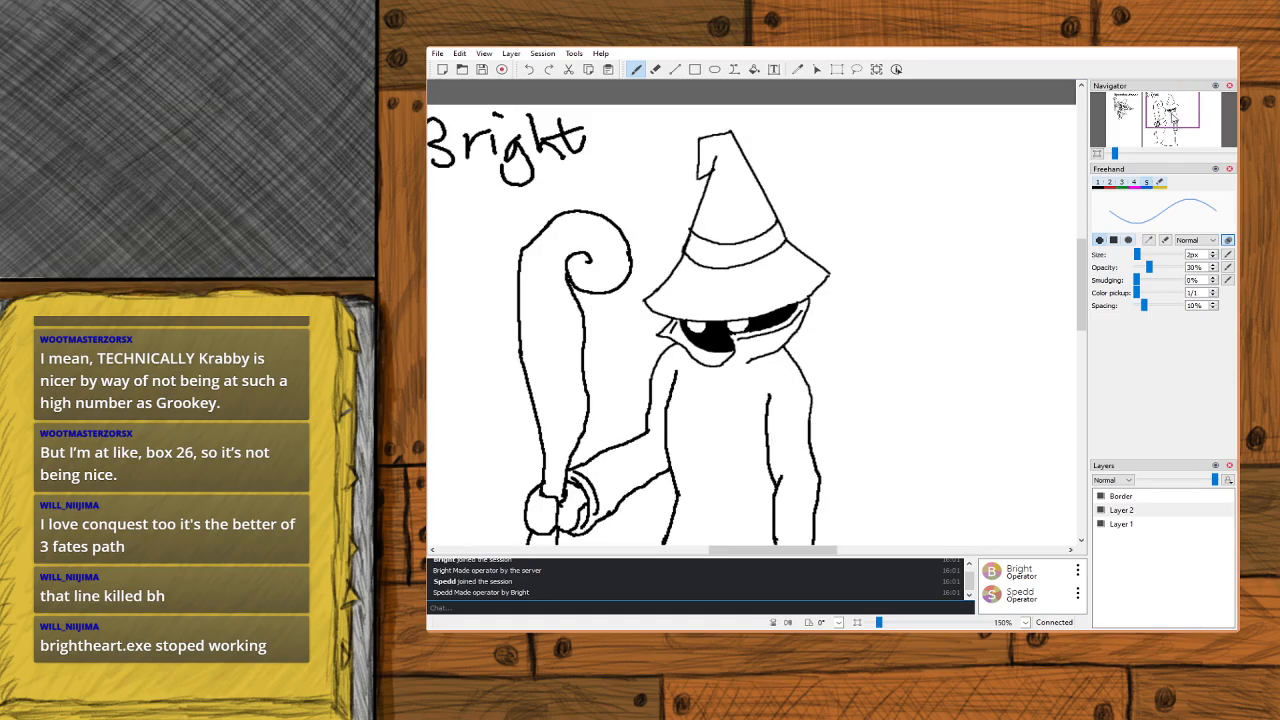
pyautogui.scroll(-2, 1178, 122)
pyautogui.moveTo(1177, 121); pyautogui.dragTo(1177, 120)
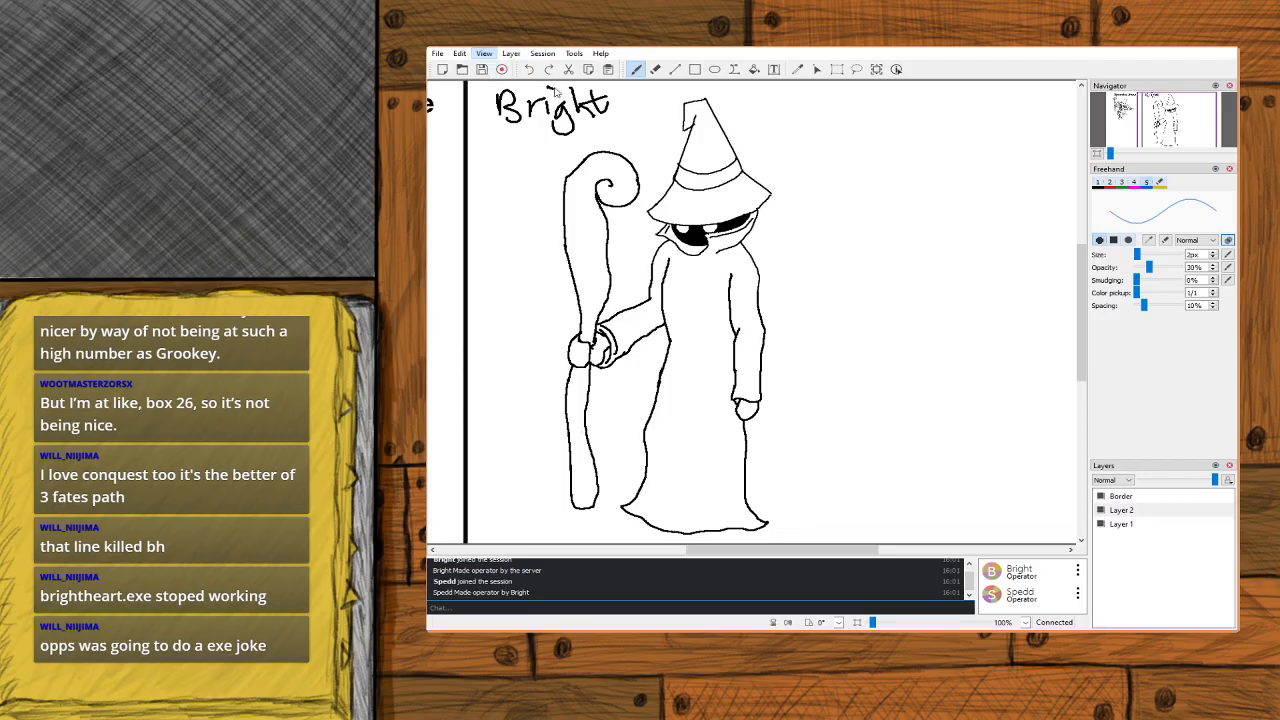
pyautogui.click(635, 111)
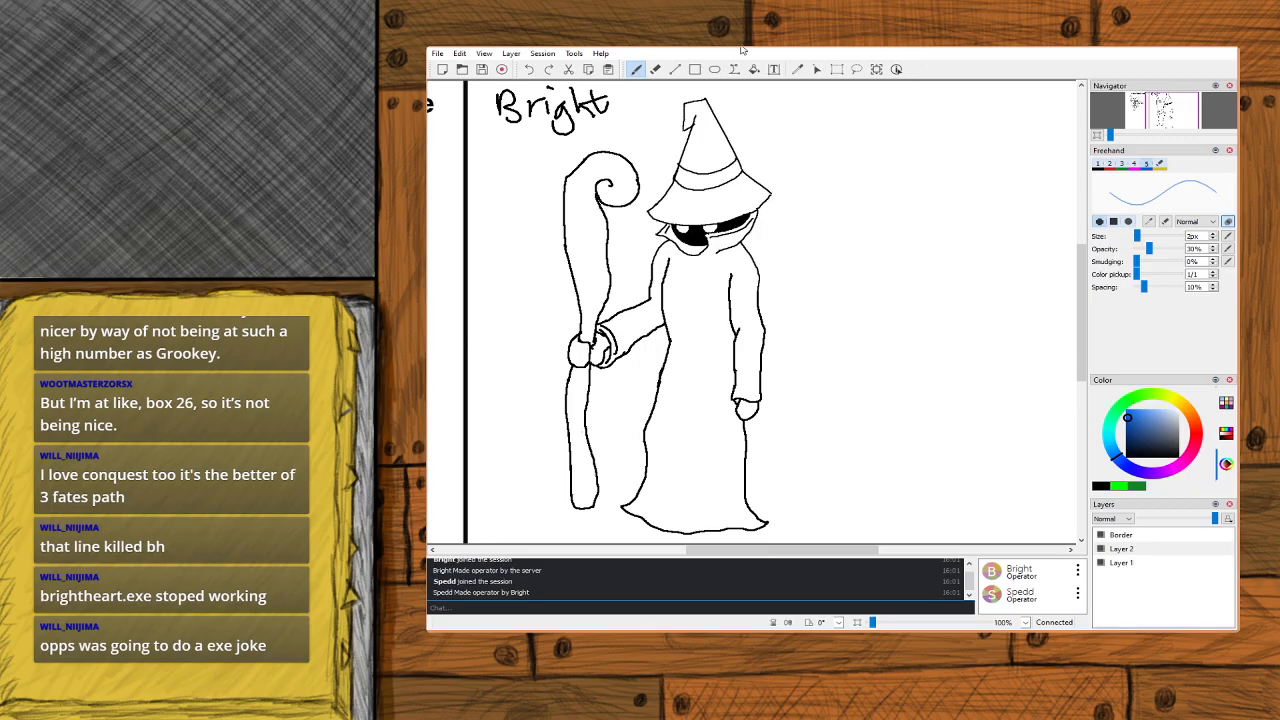
# Sketch a ledge under the Speedslasheere figure's feet and flames around its staff head with the green laser pointer.
pyautogui.scroll(-2, 1183, 106)
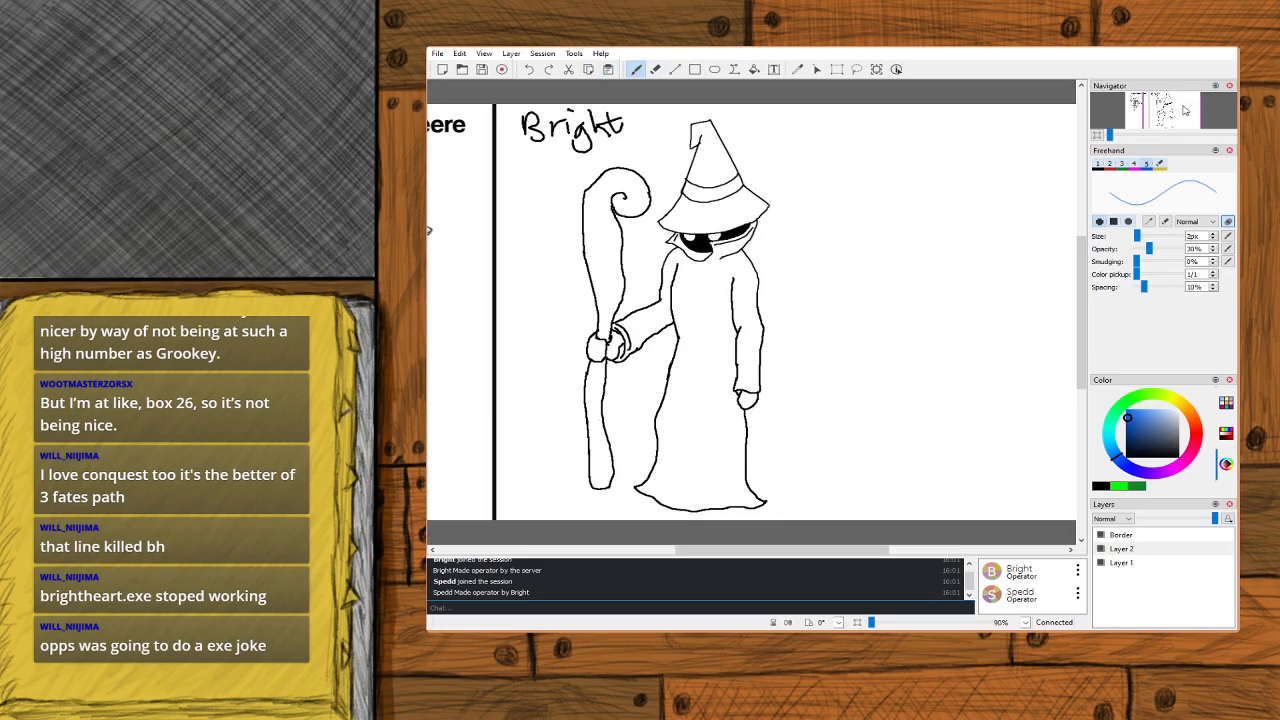
pyautogui.moveTo(1182, 107); pyautogui.dragTo(1154, 109)
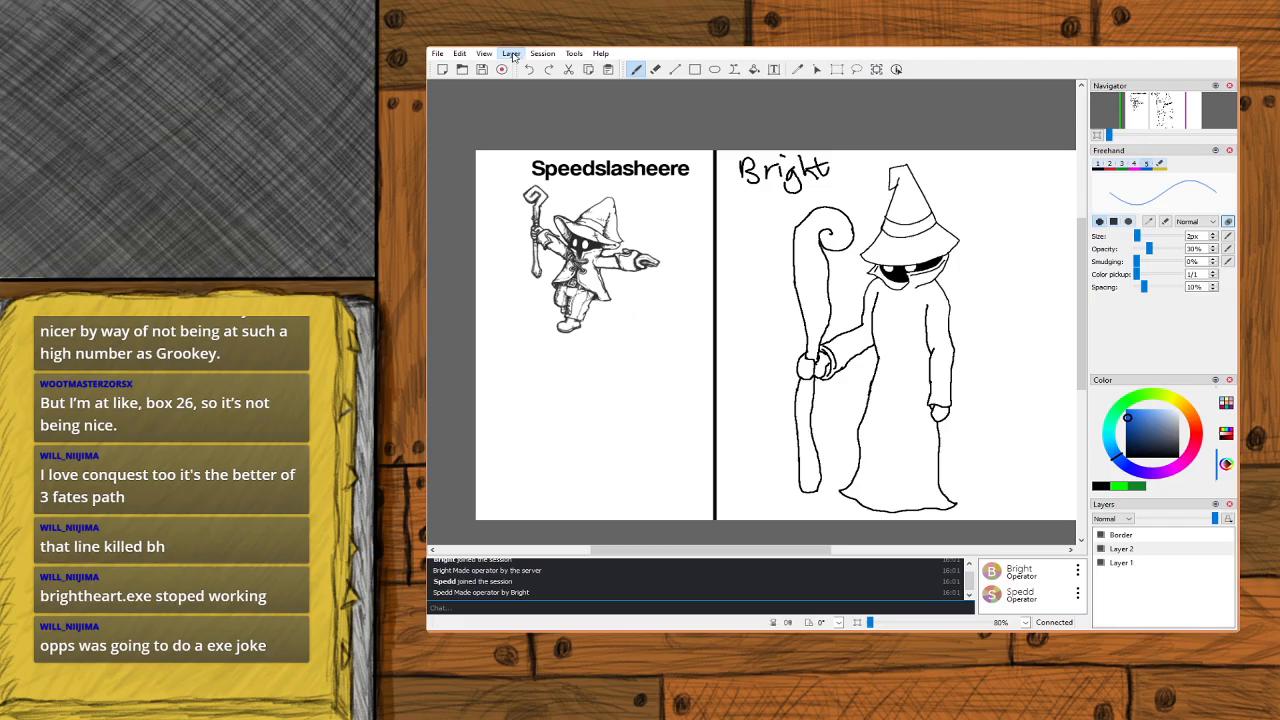
pyautogui.click(817, 69)
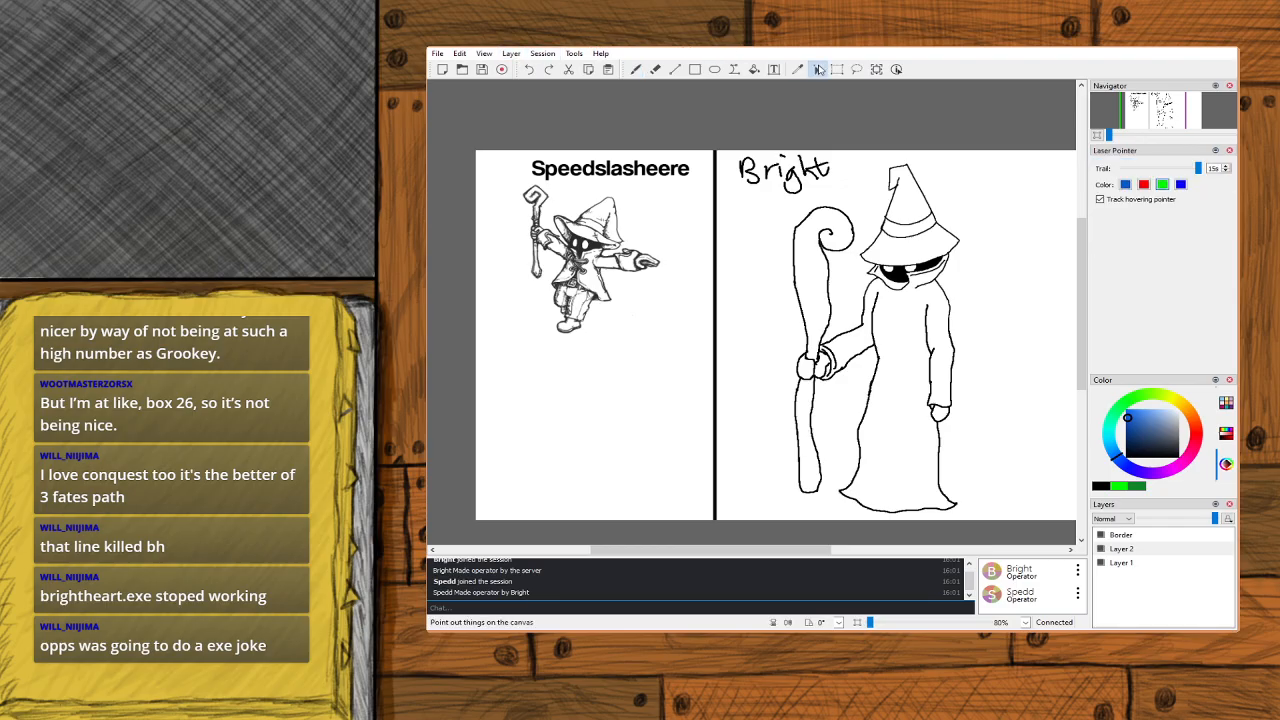
pyautogui.moveTo(572, 329)
pyautogui.mouseDown()
pyautogui.moveTo(611, 342)
pyautogui.moveTo(602, 395)
pyautogui.mouseUp()
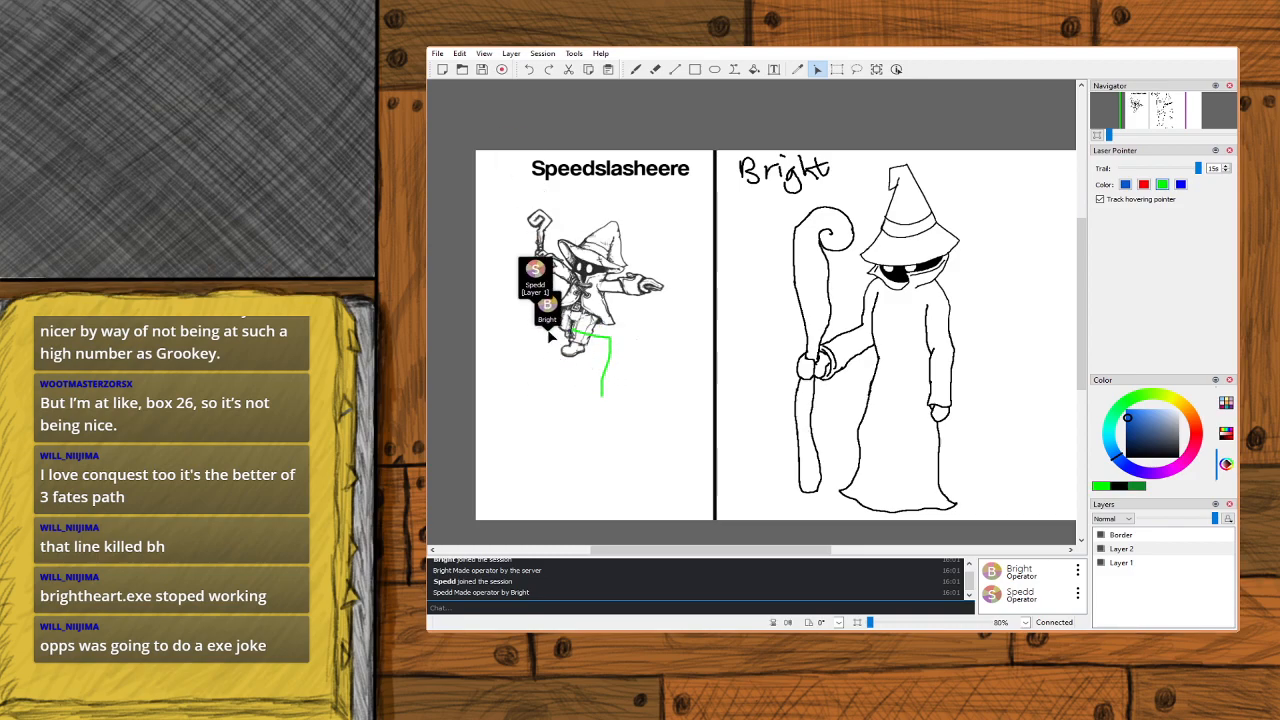
pyautogui.moveTo(574, 354)
pyautogui.mouseDown()
pyautogui.moveTo(649, 370)
pyautogui.moveTo(646, 432)
pyautogui.mouseUp()
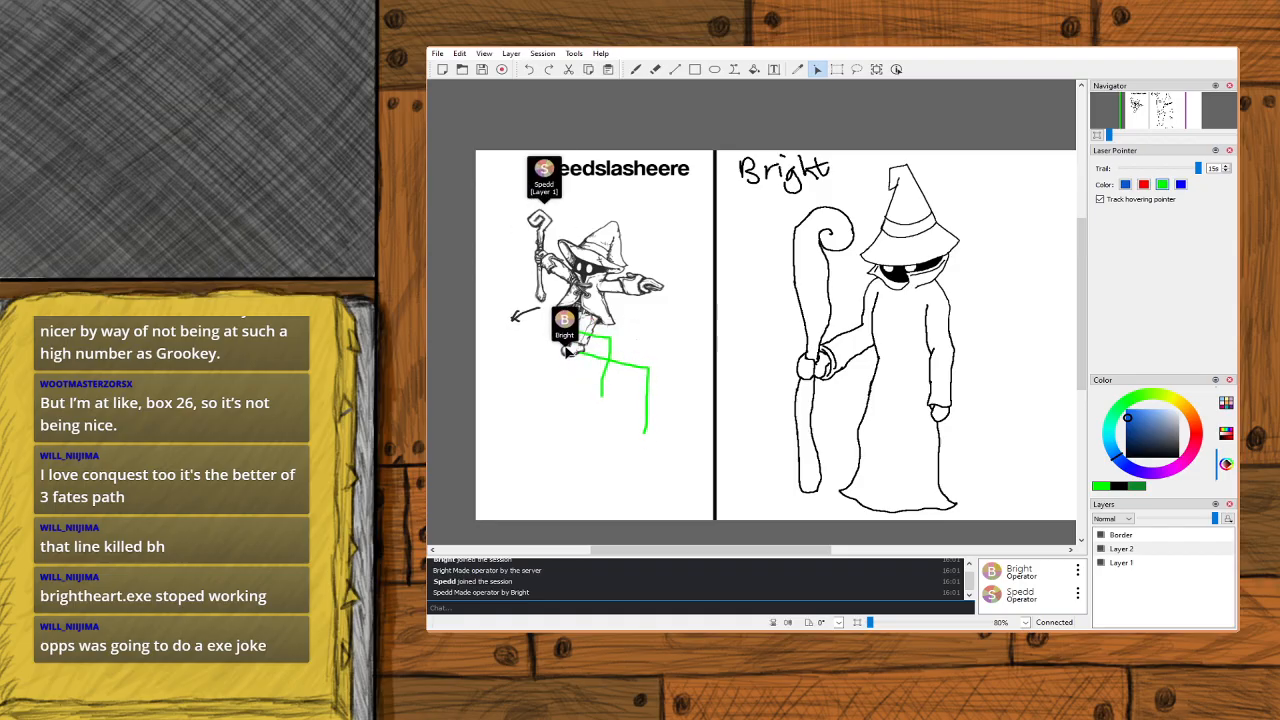
pyautogui.moveTo(565, 350); pyautogui.dragTo(506, 328)
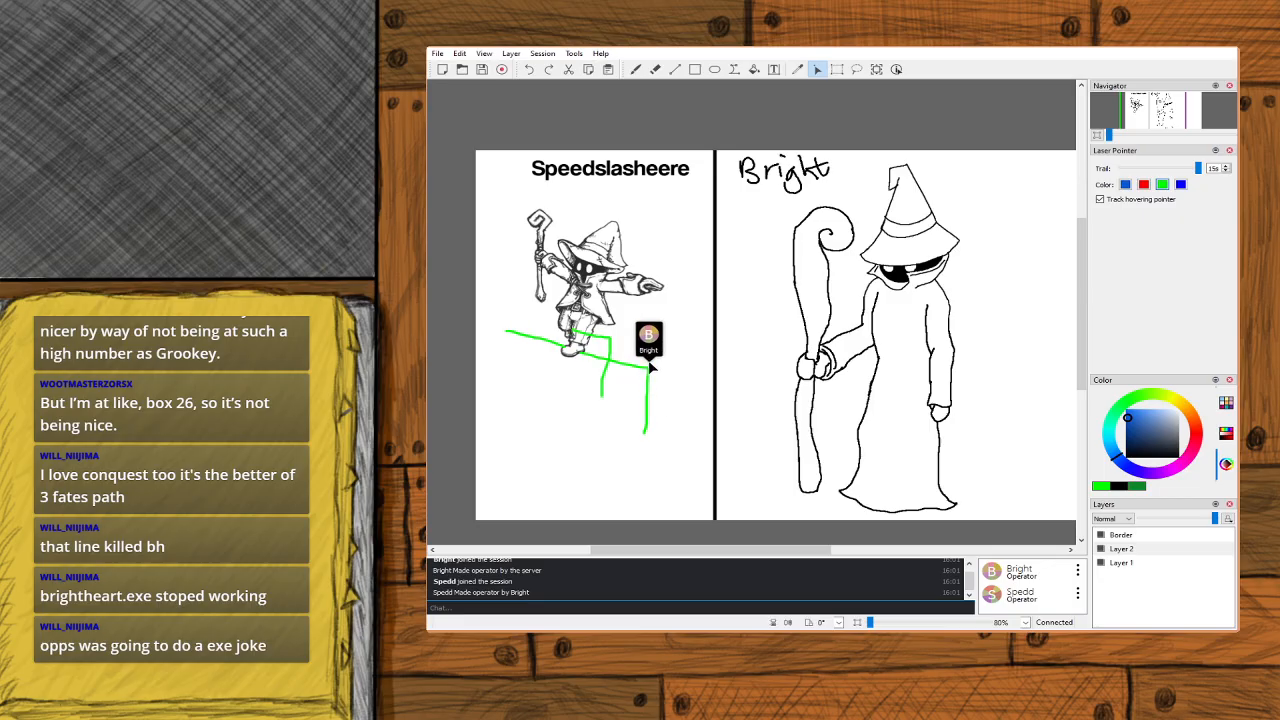
pyautogui.moveTo(640, 373); pyautogui.dragTo(512, 447)
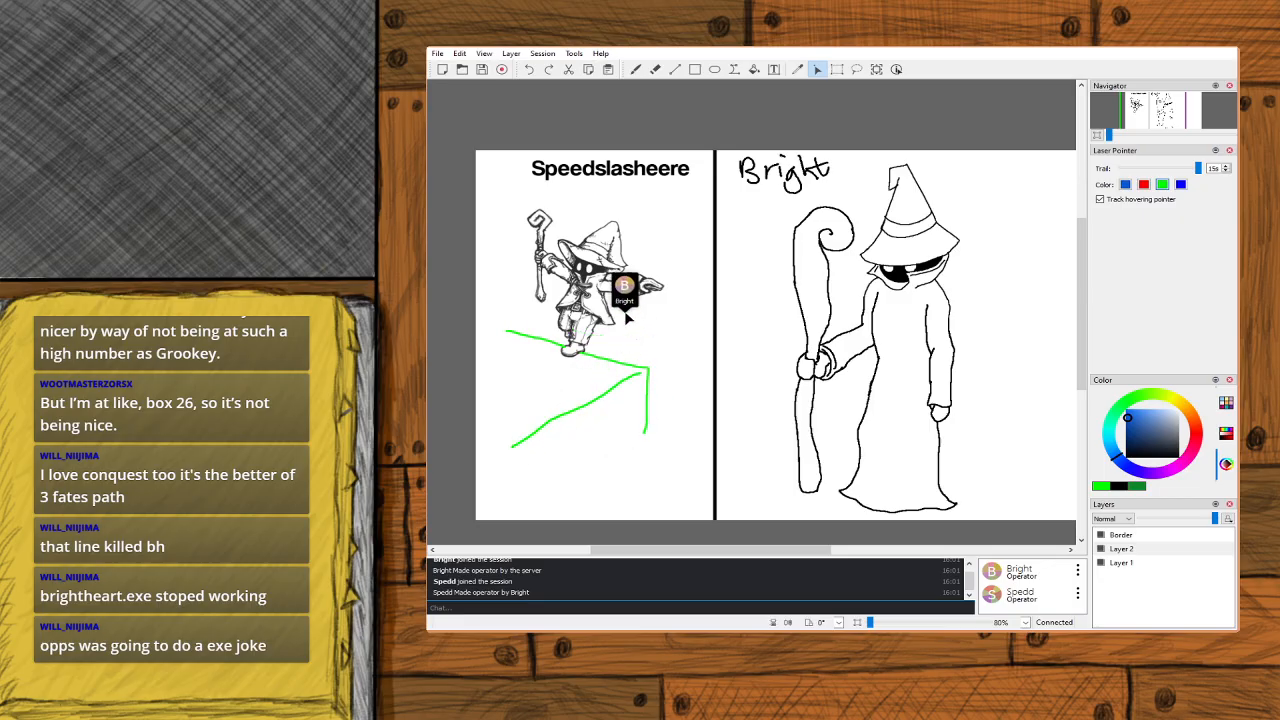
pyautogui.moveTo(556, 232)
pyautogui.mouseDown()
pyautogui.moveTo(568, 197)
pyautogui.moveTo(518, 183)
pyautogui.moveTo(524, 209)
pyautogui.moveTo(516, 224)
pyautogui.moveTo(509, 197)
pyautogui.moveTo(504, 216)
pyautogui.moveTo(537, 230)
pyautogui.mouseUp()
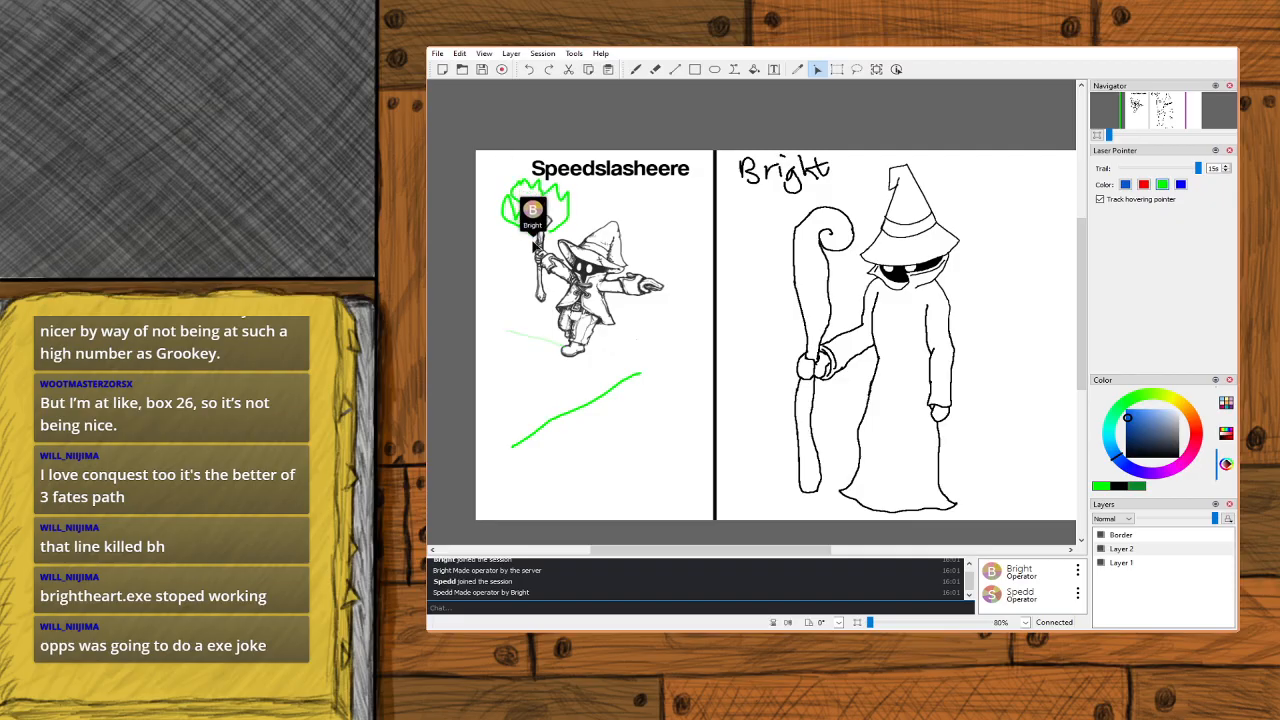
# Set the freehand brush's colour to bright yellow for work on the Bright character's face.
pyautogui.click(632, 71)
pyautogui.moveTo(747, 550)
pyautogui.mouseDown()
pyautogui.moveTo(798, 555)
pyautogui.moveTo(786, 555)
pyautogui.mouseUp()
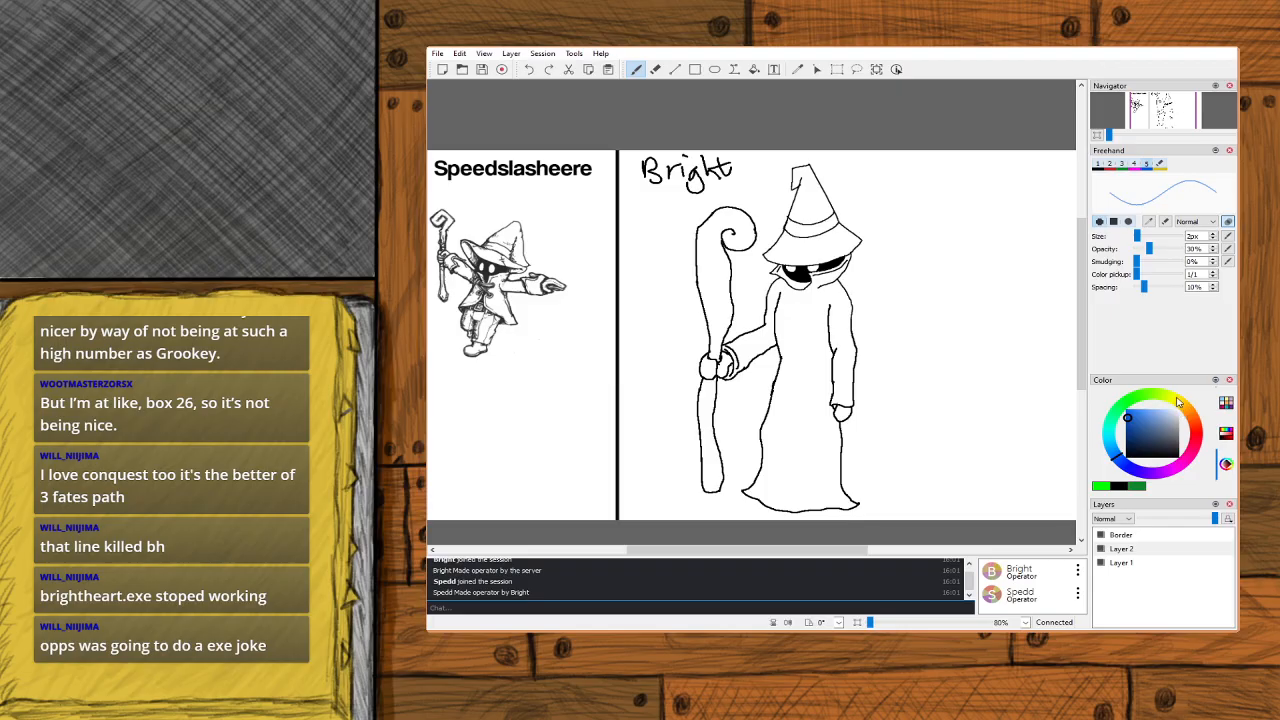
pyautogui.click(1178, 400)
pyautogui.click(1125, 410)
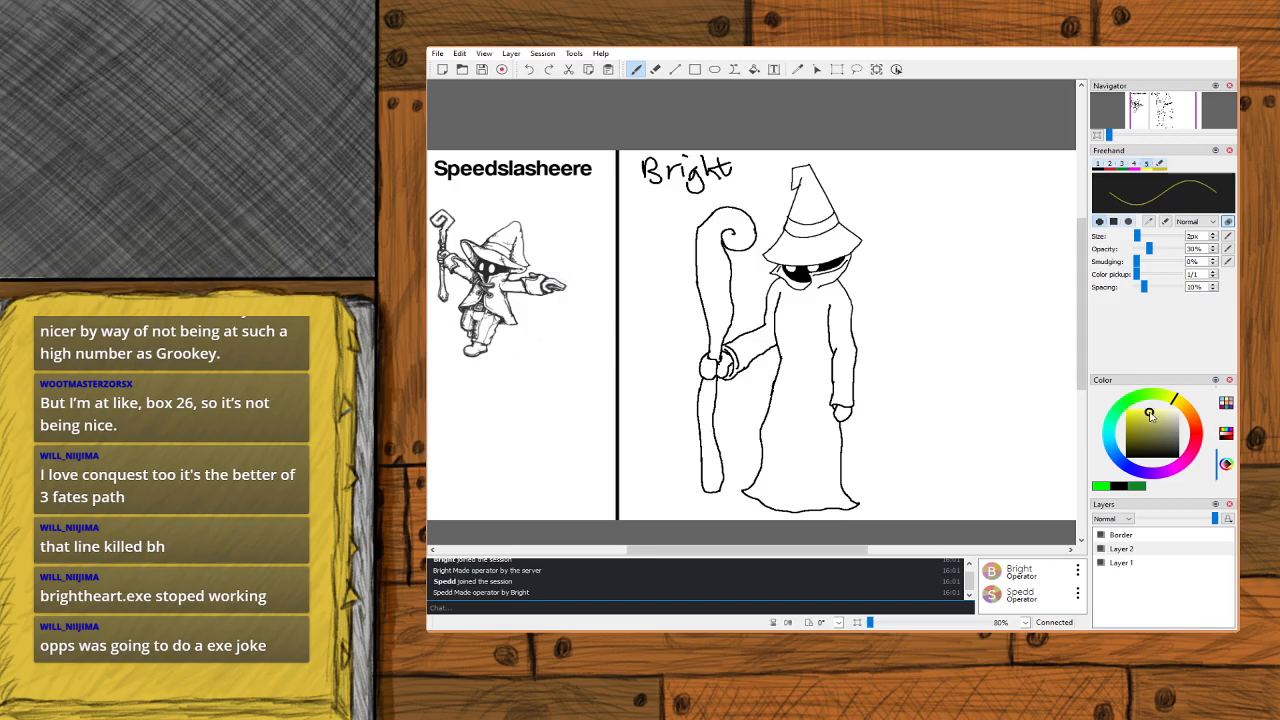
pyautogui.click(1171, 121)
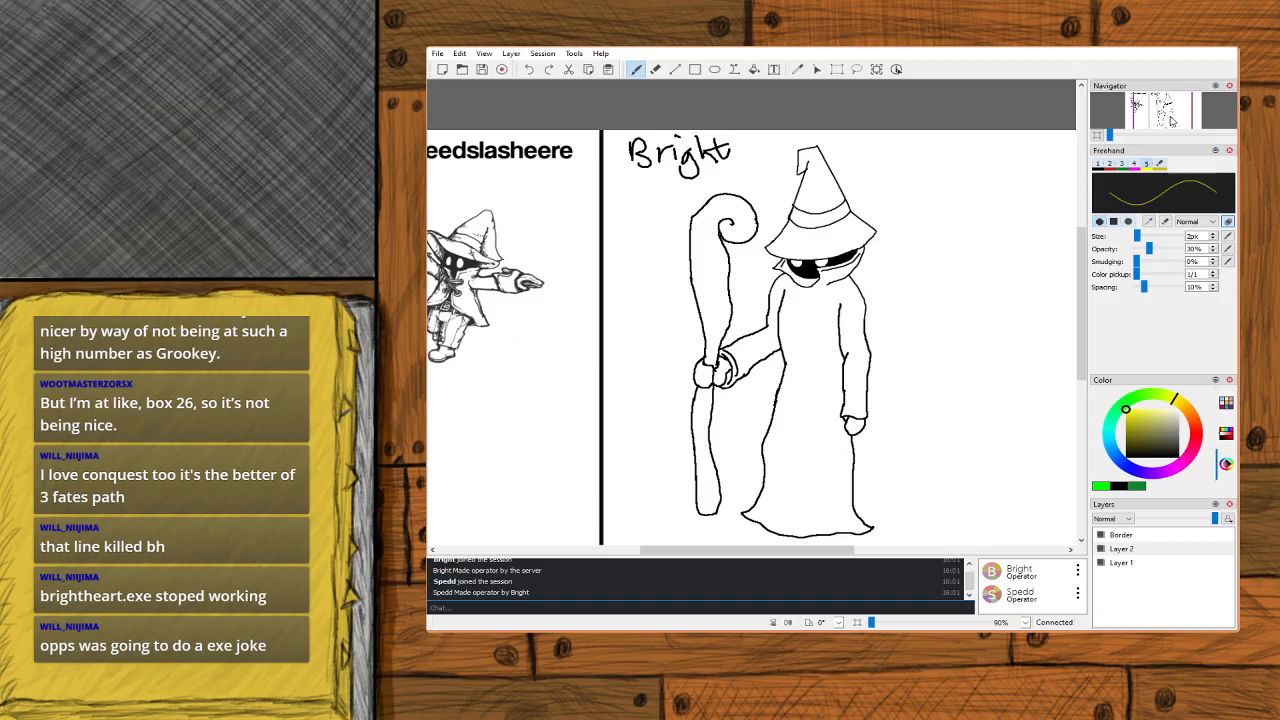
pyautogui.scroll(4, 1172, 120)
pyautogui.moveTo(1169, 109); pyautogui.dragTo(1169, 103)
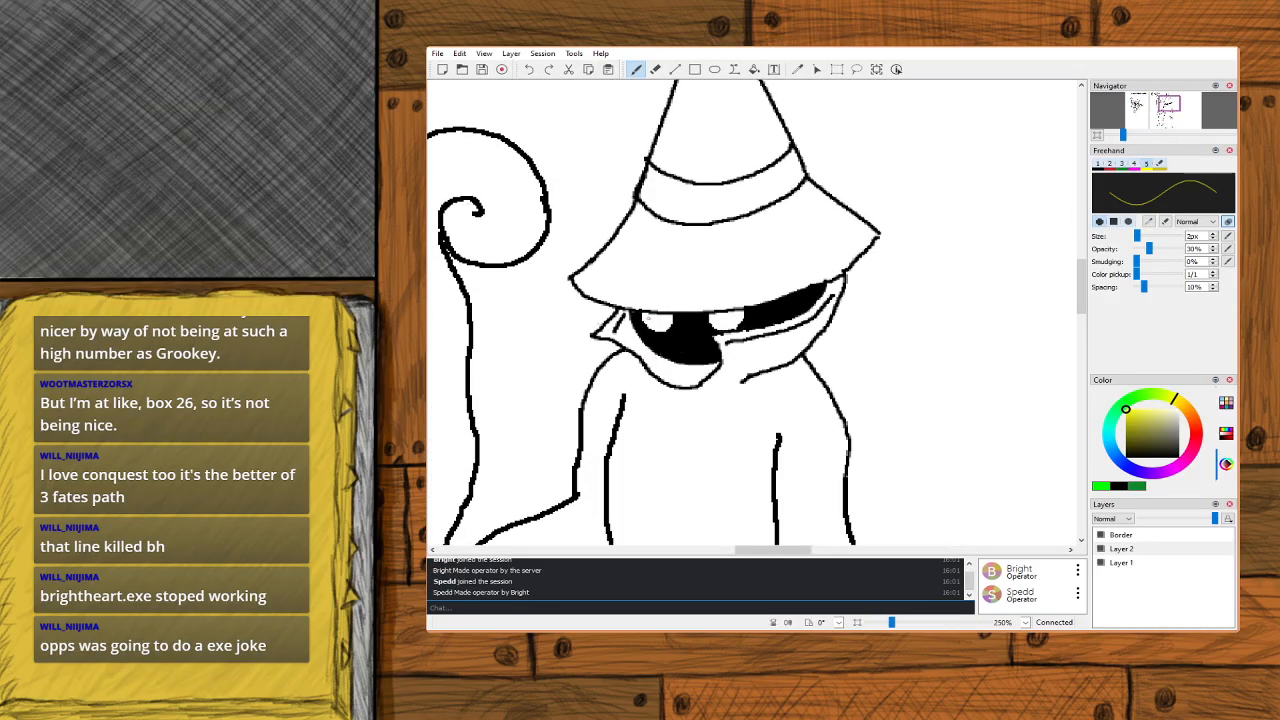
# Place Layer 2 beneath Layer 1 in the layer order and check its contents by hiding and showing it.
pyautogui.click(649, 319)
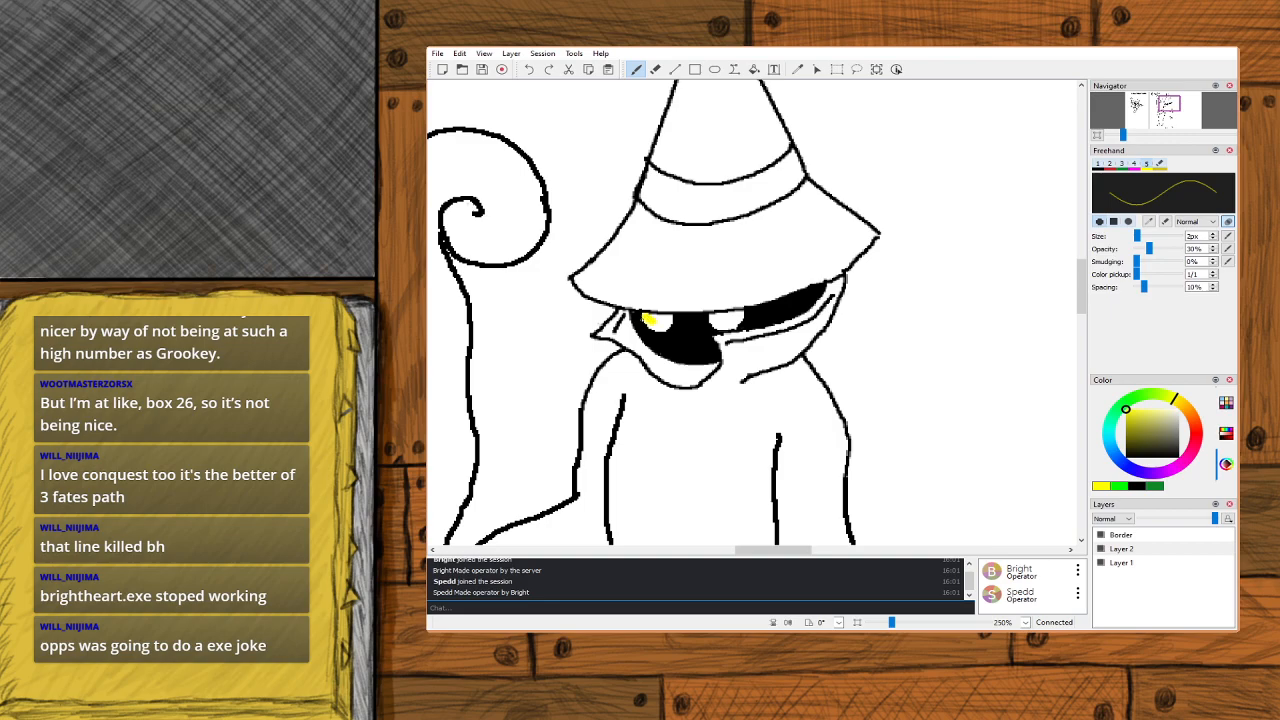
pyautogui.moveTo(654, 325); pyautogui.dragTo(657, 328)
pyautogui.click(1102, 550)
pyautogui.click(1102, 550)
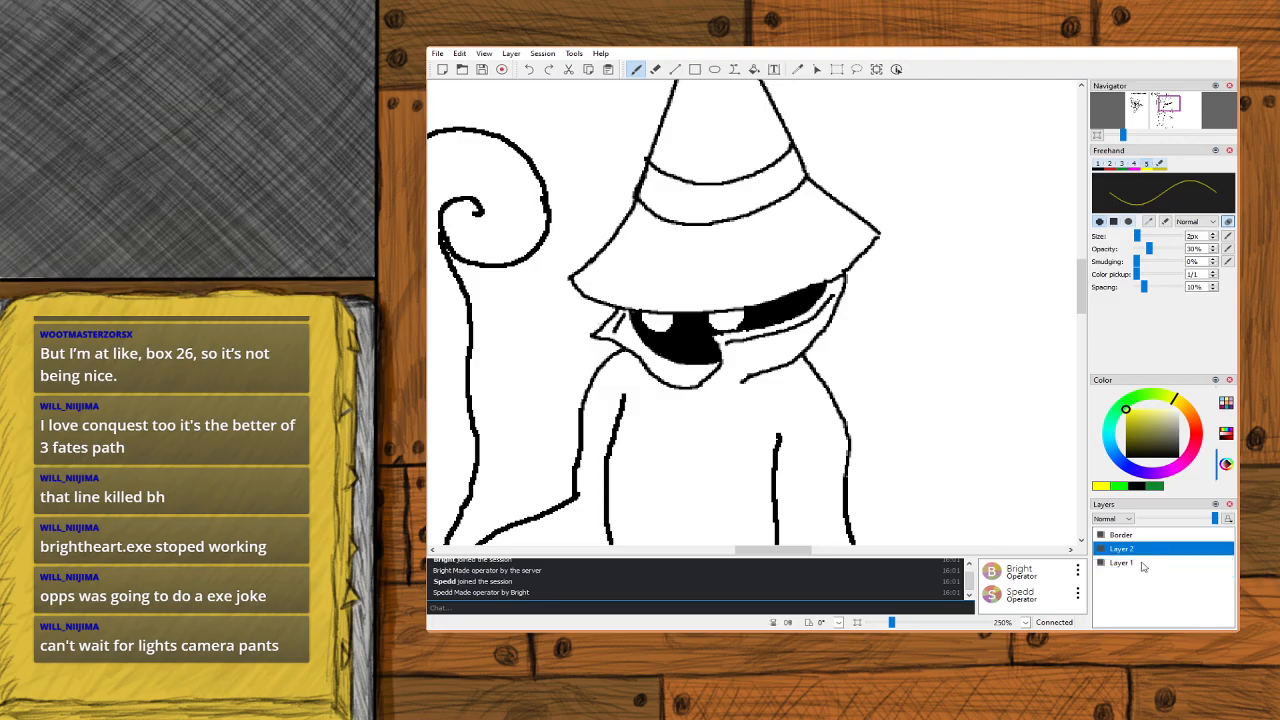
pyautogui.moveTo(1144, 549); pyautogui.dragTo(1145, 566)
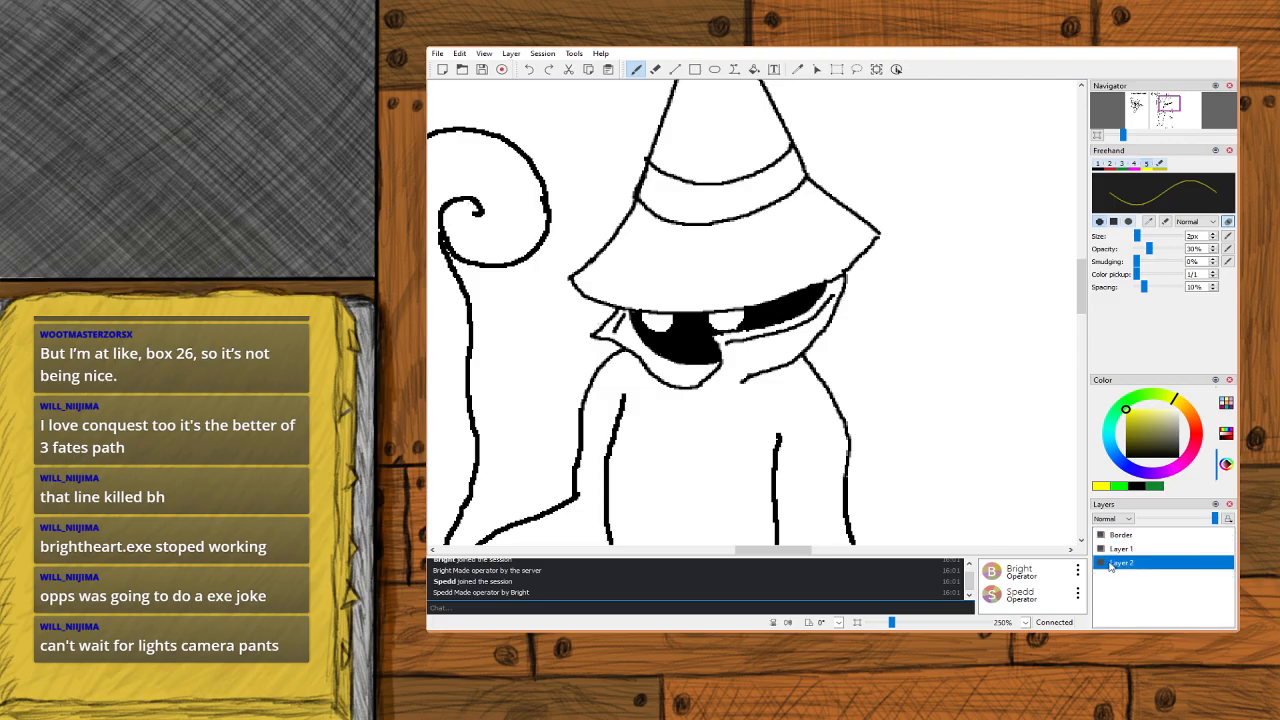
pyautogui.click(1103, 564)
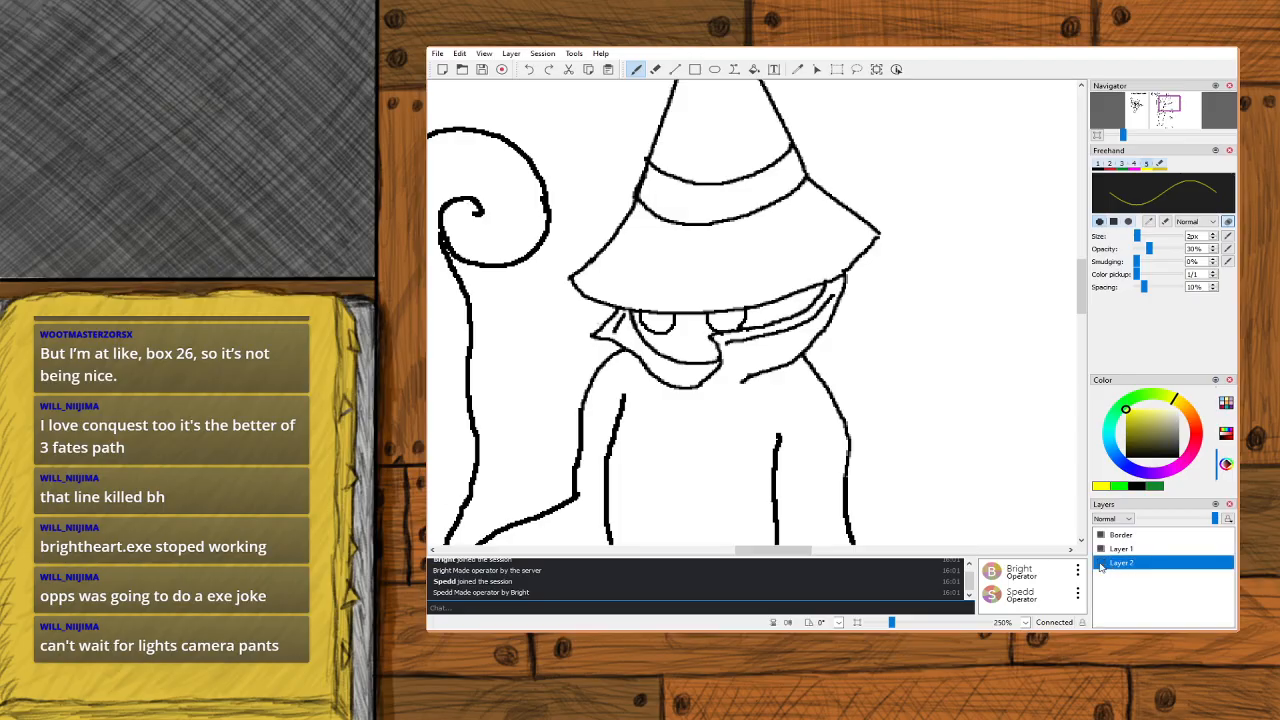
pyautogui.click(1102, 565)
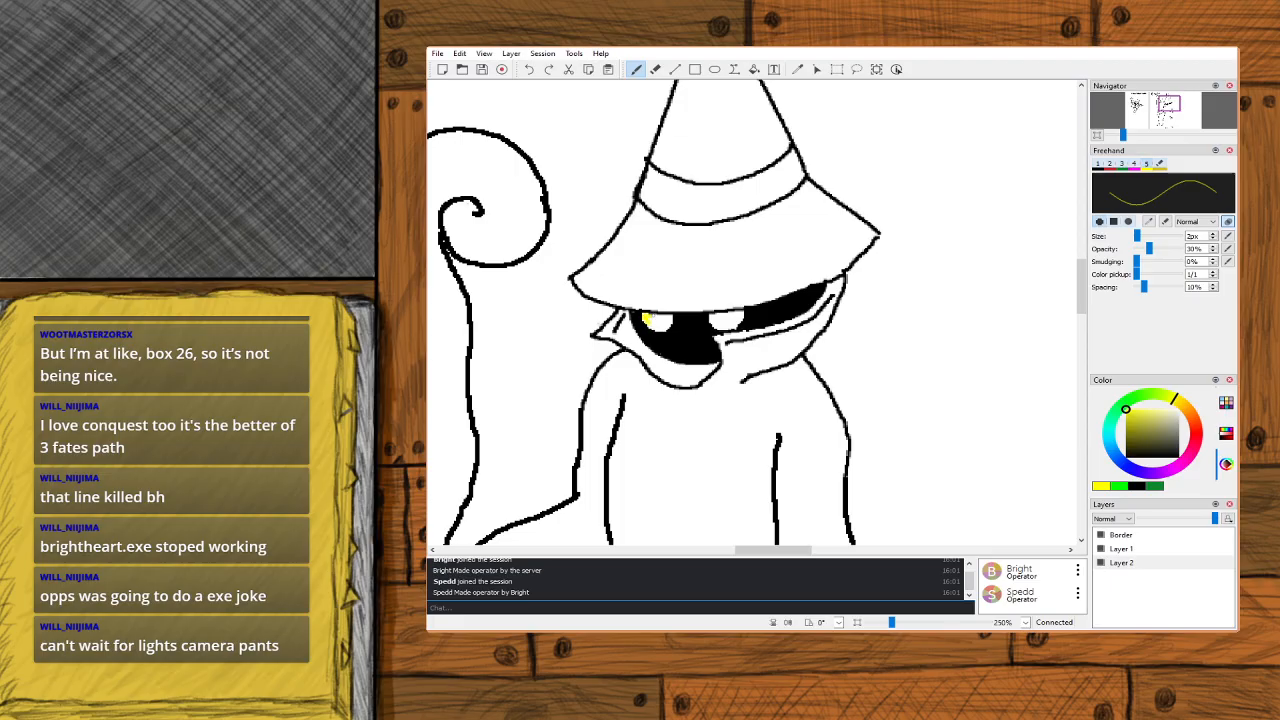
# Paint both eyes of the large wizard yellow on Layer 2 with the 2 px freehand brush.
pyautogui.moveTo(648, 316); pyautogui.dragTo(670, 319)
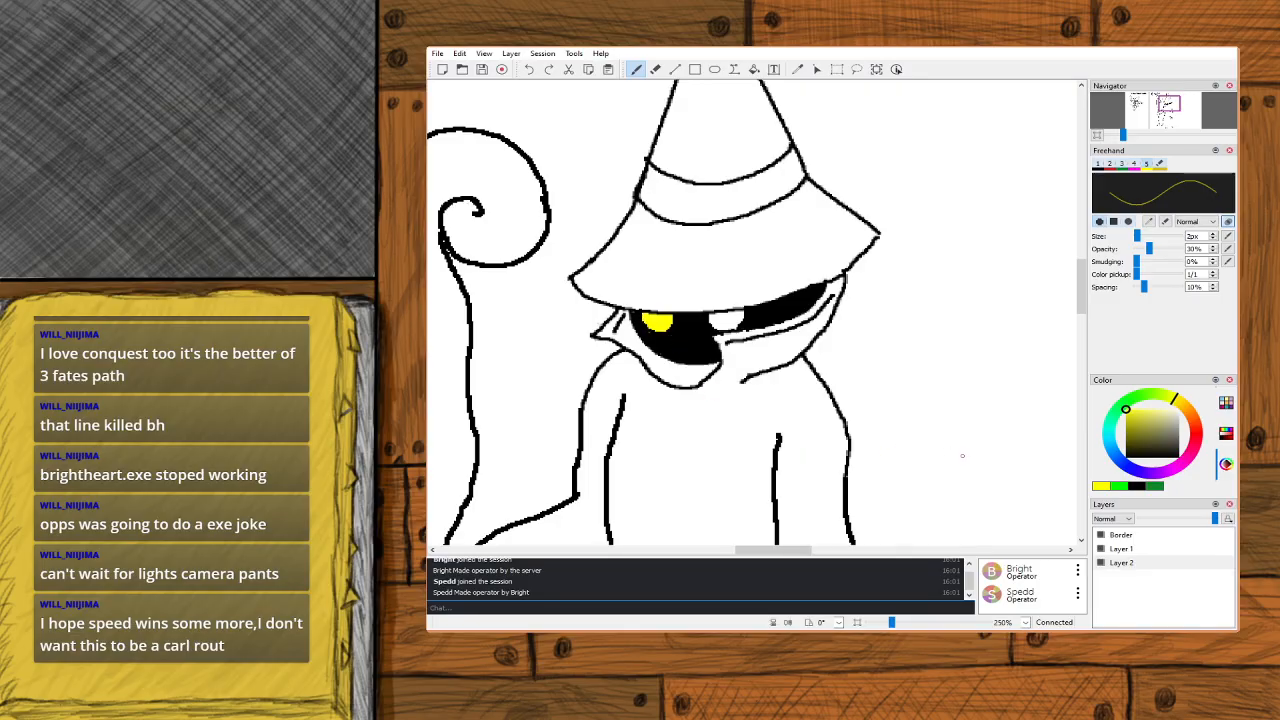
pyautogui.moveTo(1140, 436); pyautogui.dragTo(1114, 466)
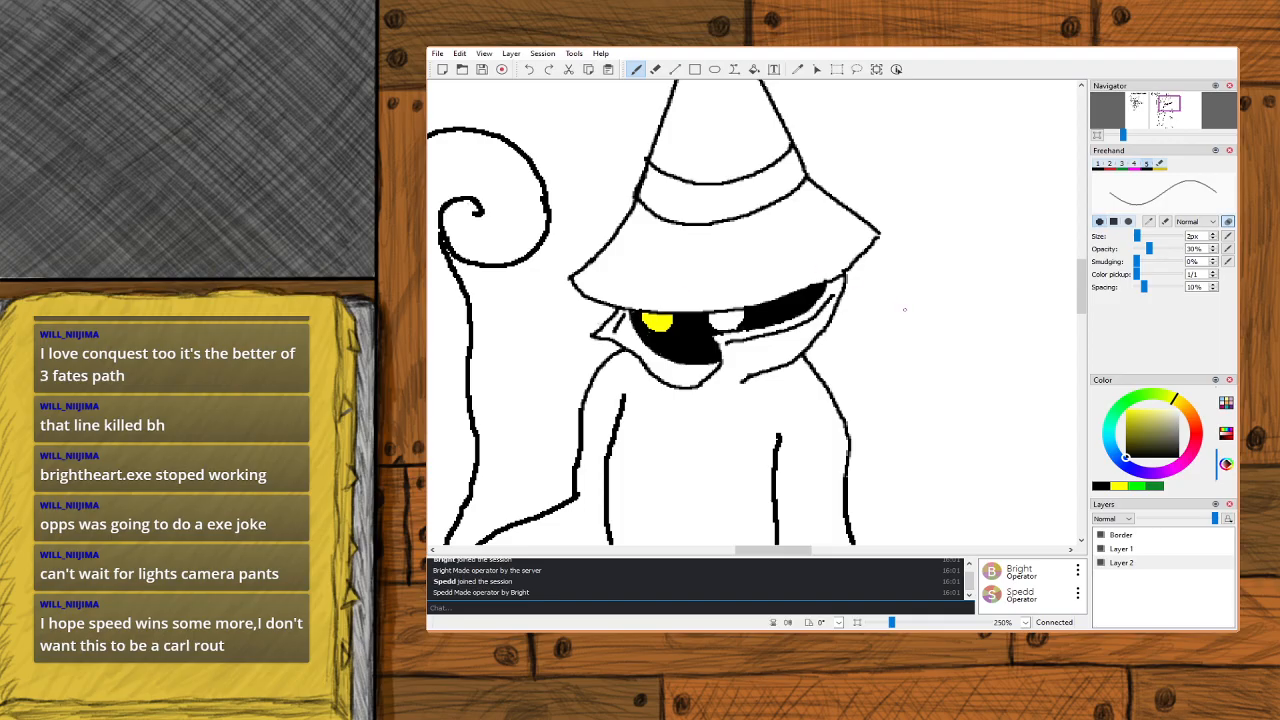
pyautogui.click(1126, 410)
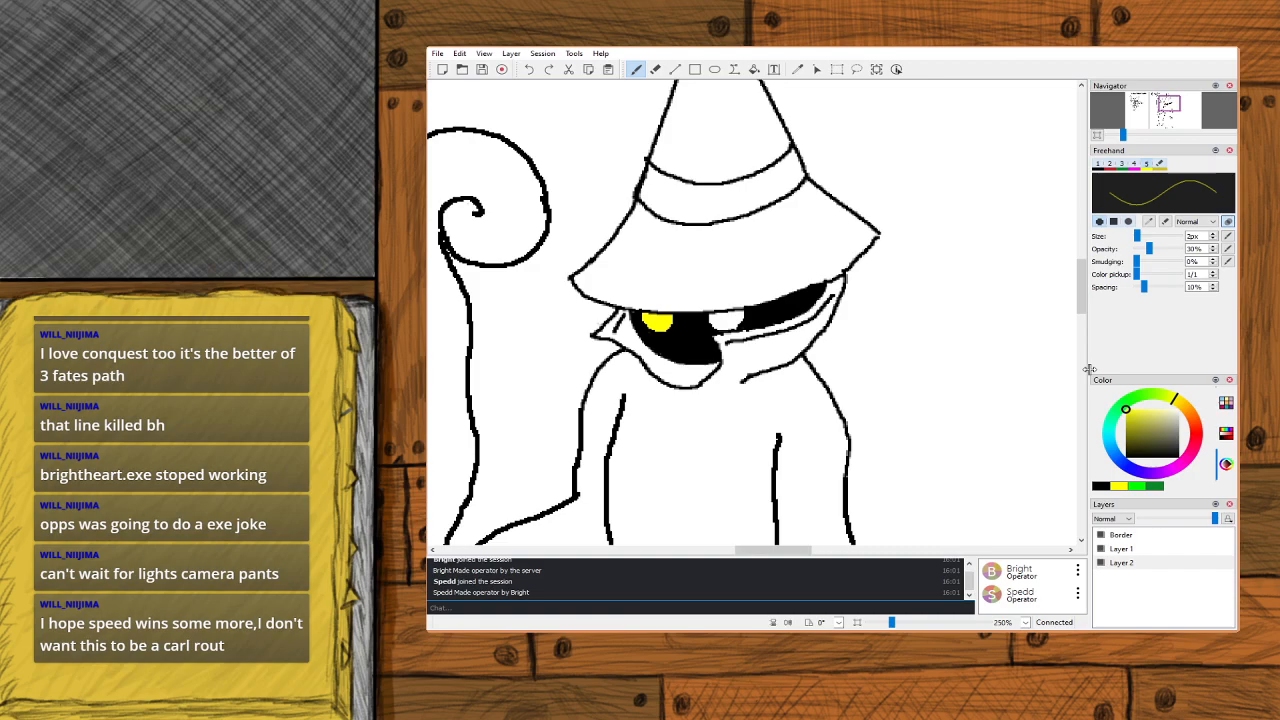
pyautogui.moveTo(714, 313); pyautogui.dragTo(714, 317)
pyautogui.moveTo(723, 316); pyautogui.dragTo(731, 316)
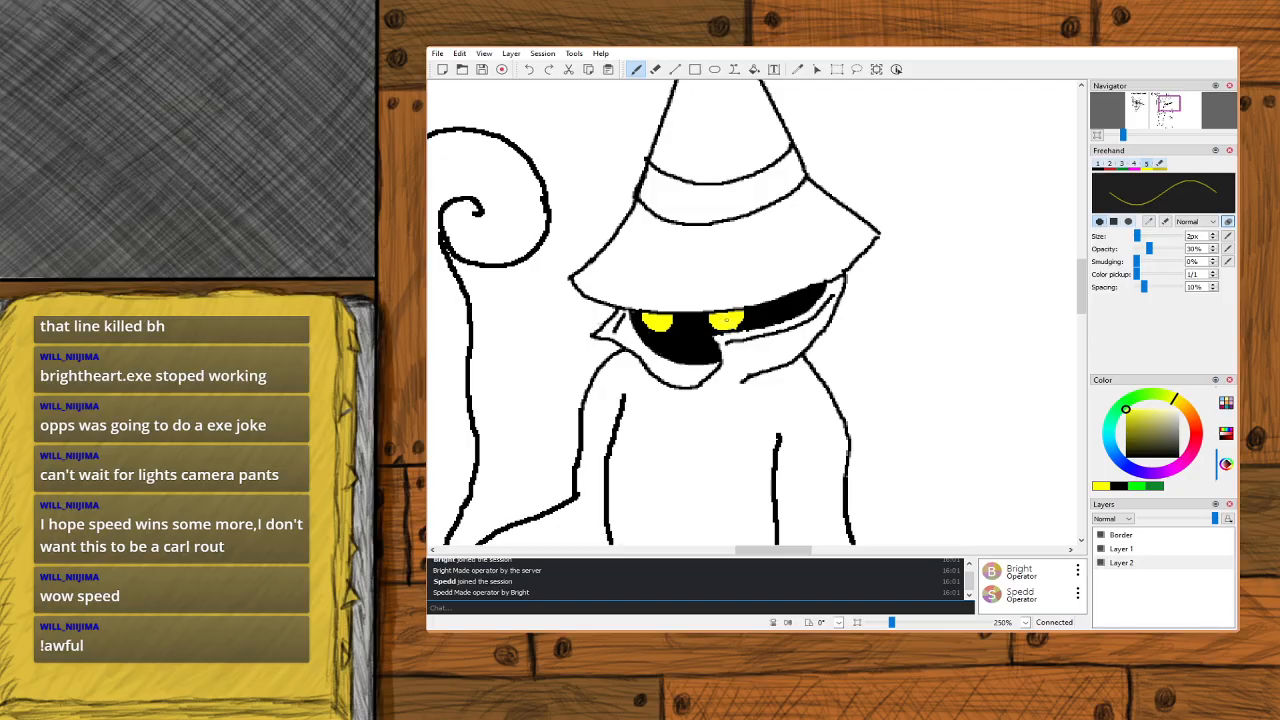
# Try to move and rotate a free-form selection around the large wizard, and undo the transformation.
pyautogui.scroll(-1, 809, 239)
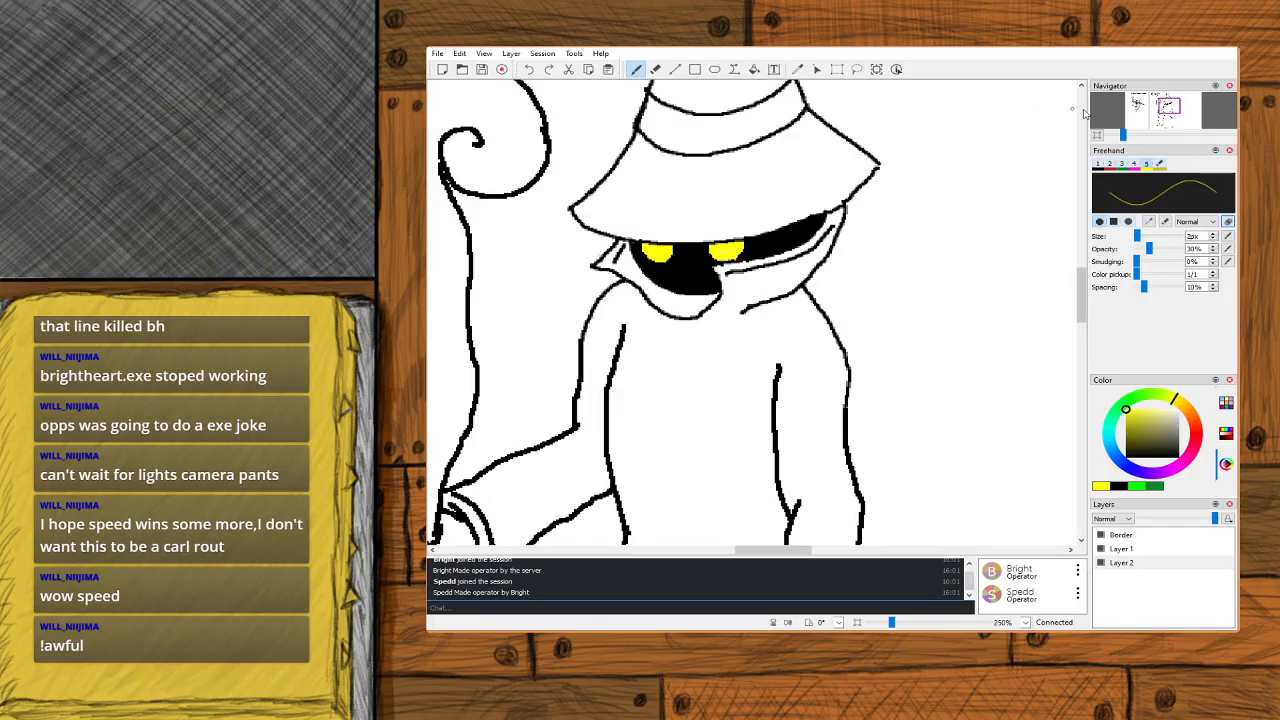
pyautogui.scroll(-4, 1165, 110)
pyautogui.moveTo(1164, 110); pyautogui.dragTo(1157, 114)
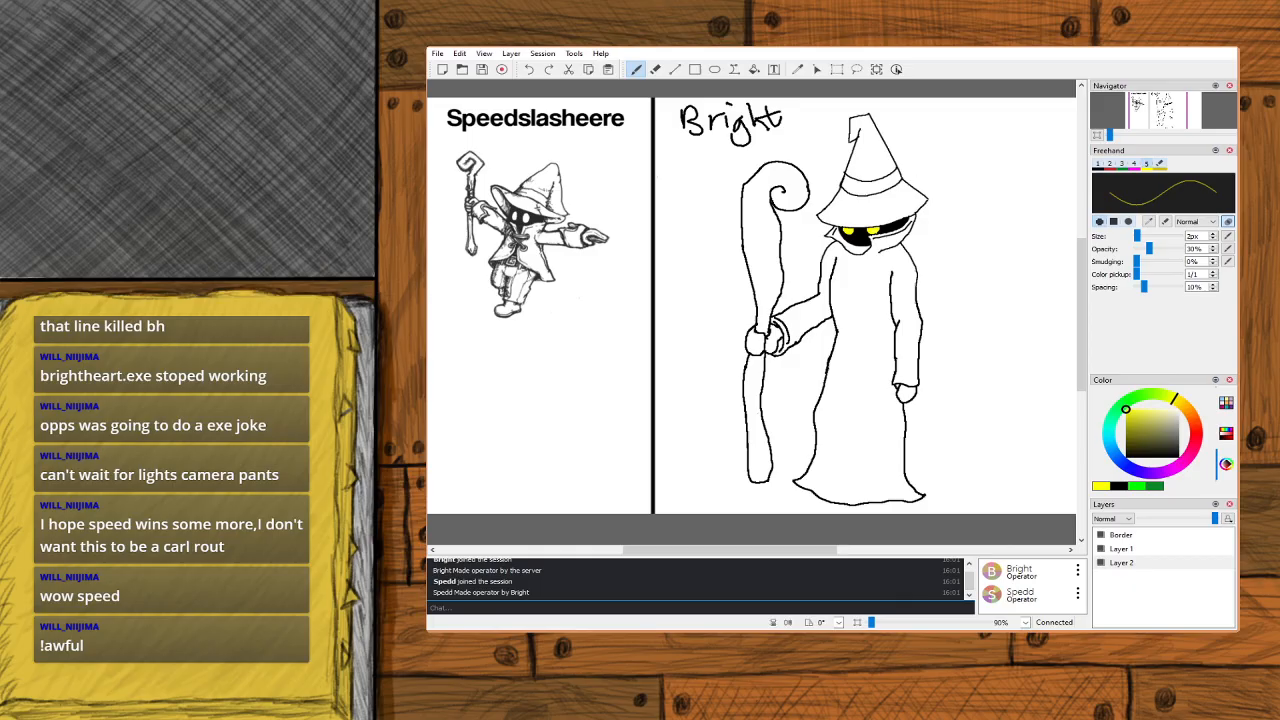
pyautogui.click(837, 70)
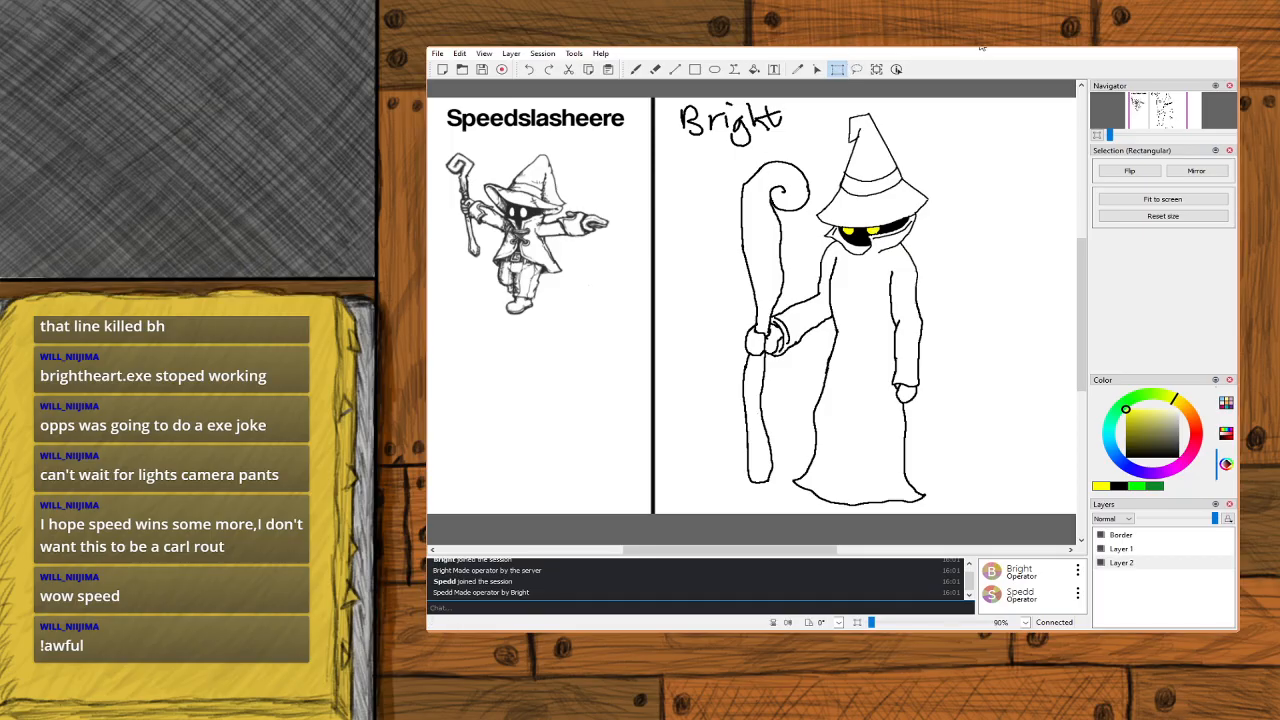
pyautogui.click(857, 69)
pyautogui.moveTo(900, 97)
pyautogui.mouseDown()
pyautogui.moveTo(1004, 265)
pyautogui.moveTo(1005, 436)
pyautogui.moveTo(969, 524)
pyautogui.moveTo(839, 546)
pyautogui.moveTo(730, 497)
pyautogui.moveTo(682, 316)
pyautogui.moveTo(682, 194)
pyautogui.moveTo(721, 163)
pyautogui.moveTo(902, 99)
pyautogui.mouseUp()
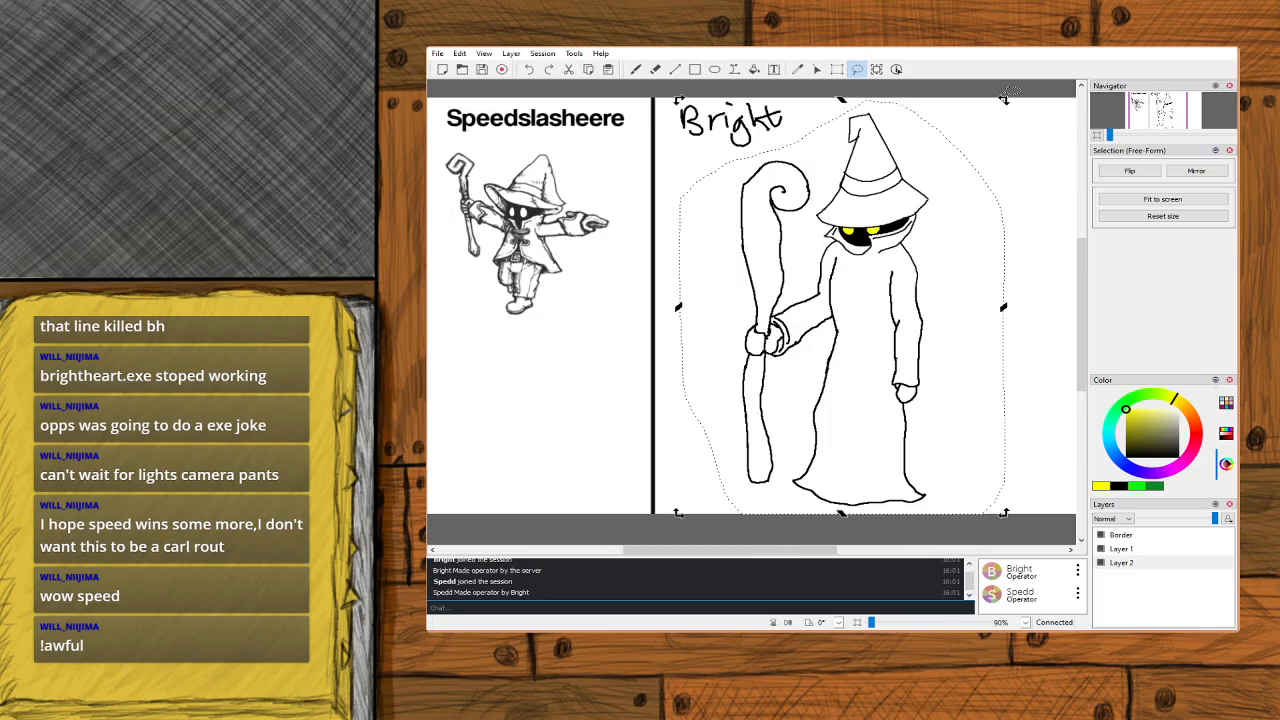
pyautogui.moveTo(1003, 98)
pyautogui.mouseDown()
pyautogui.moveTo(1018, 96)
pyautogui.moveTo(1060, 250)
pyautogui.moveTo(1050, 330)
pyautogui.moveTo(960, 470)
pyautogui.moveTo(562, 537)
pyautogui.mouseUp()
pyautogui.moveTo(650, 273)
pyautogui.mouseDown()
pyautogui.moveTo(782, 157)
pyautogui.moveTo(953, 350)
pyautogui.moveTo(1025, 338)
pyautogui.moveTo(601, 233)
pyautogui.moveTo(652, 120)
pyautogui.moveTo(915, 60)
pyautogui.moveTo(1130, 262)
pyautogui.moveTo(1065, 105)
pyautogui.moveTo(1005, 100)
pyautogui.moveTo(995, 118)
pyautogui.moveTo(1060, 116)
pyautogui.moveTo(1118, 196)
pyautogui.mouseUp()
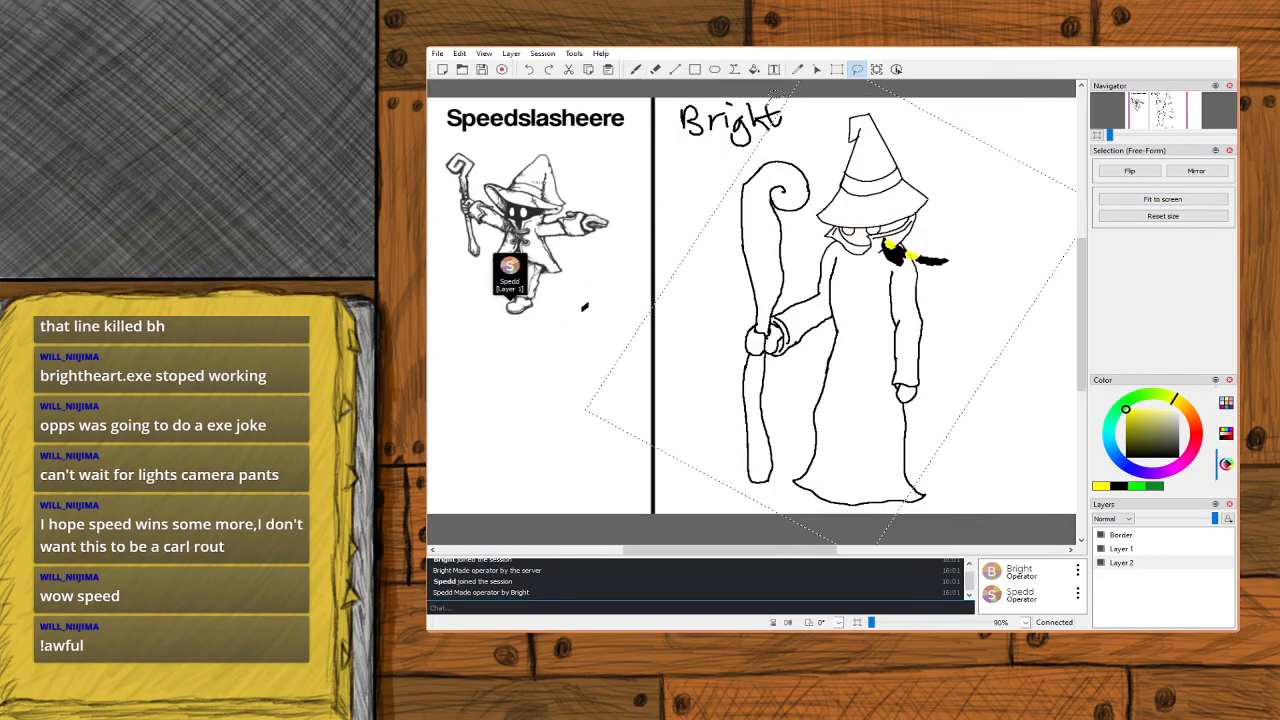
pyautogui.click(775, 104)
pyautogui.hotkey('ctrl', 'z')
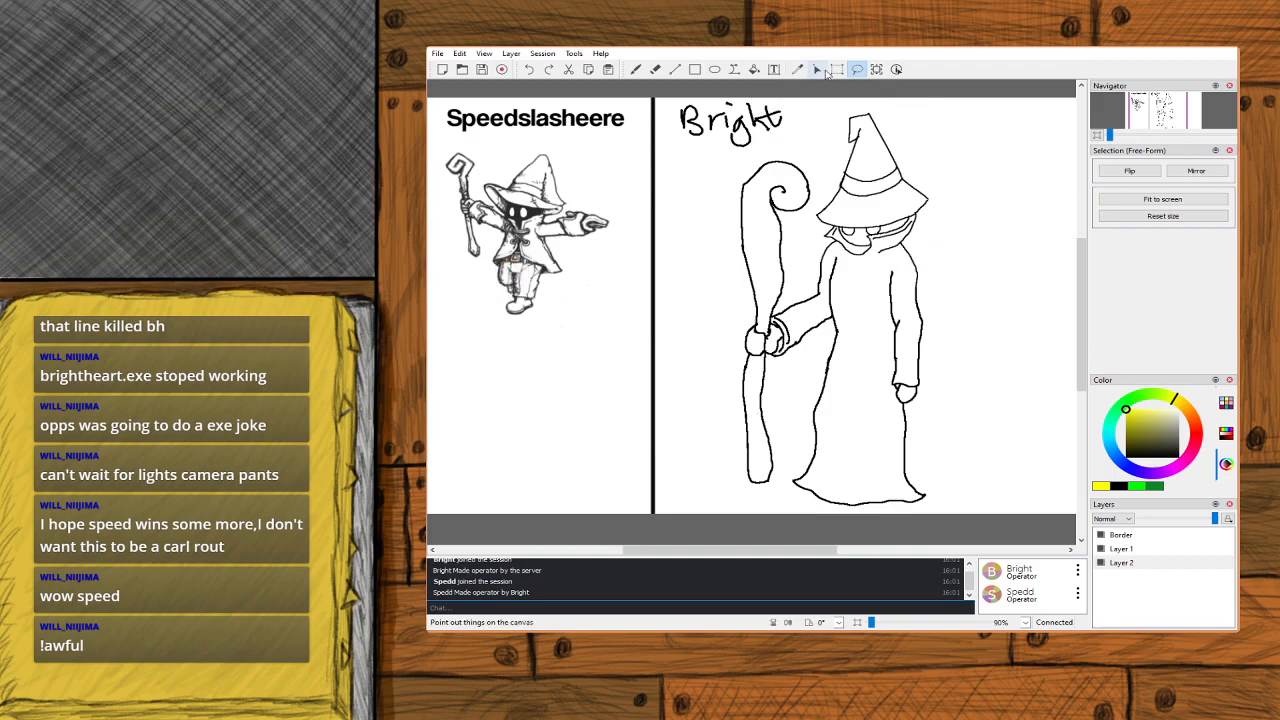
# Return to the freehand brush, check which layer holds what by toggling Layer 1 and Layer 2, and make Layer 2 active.
pyautogui.click(636, 69)
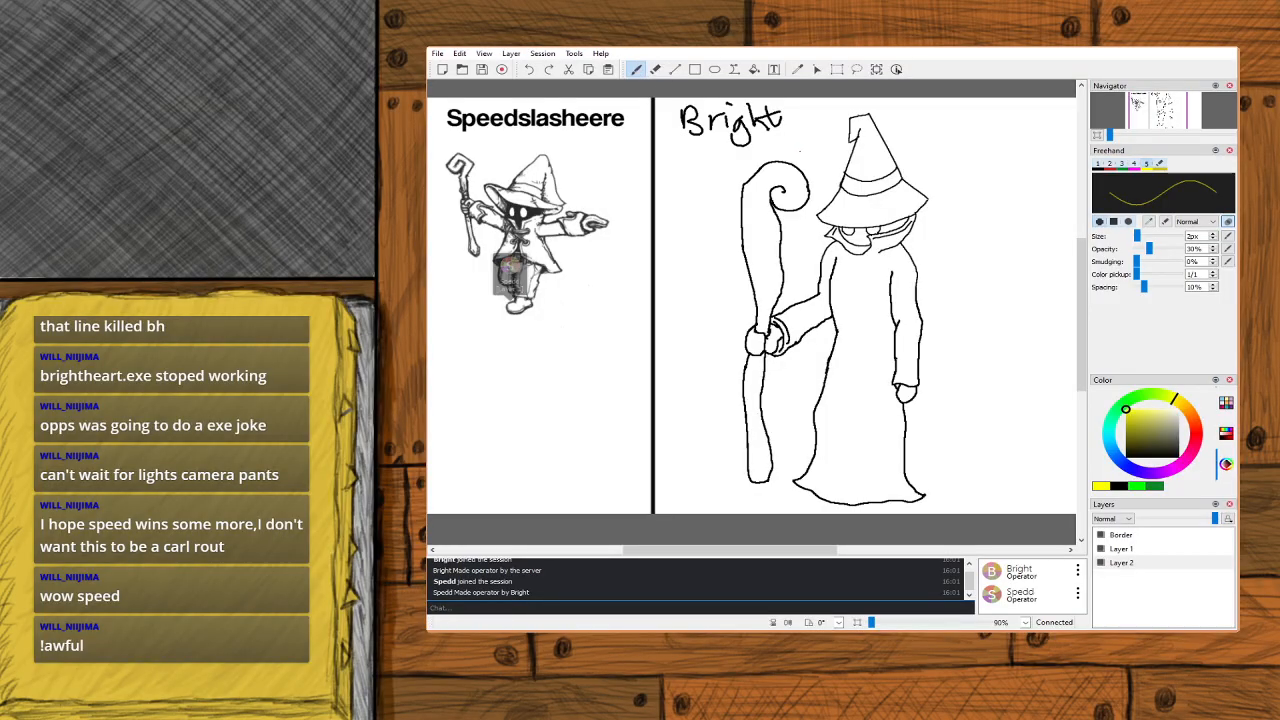
pyautogui.click(1100, 548)
pyautogui.click(1100, 562)
pyautogui.click(1100, 549)
pyautogui.click(1146, 550)
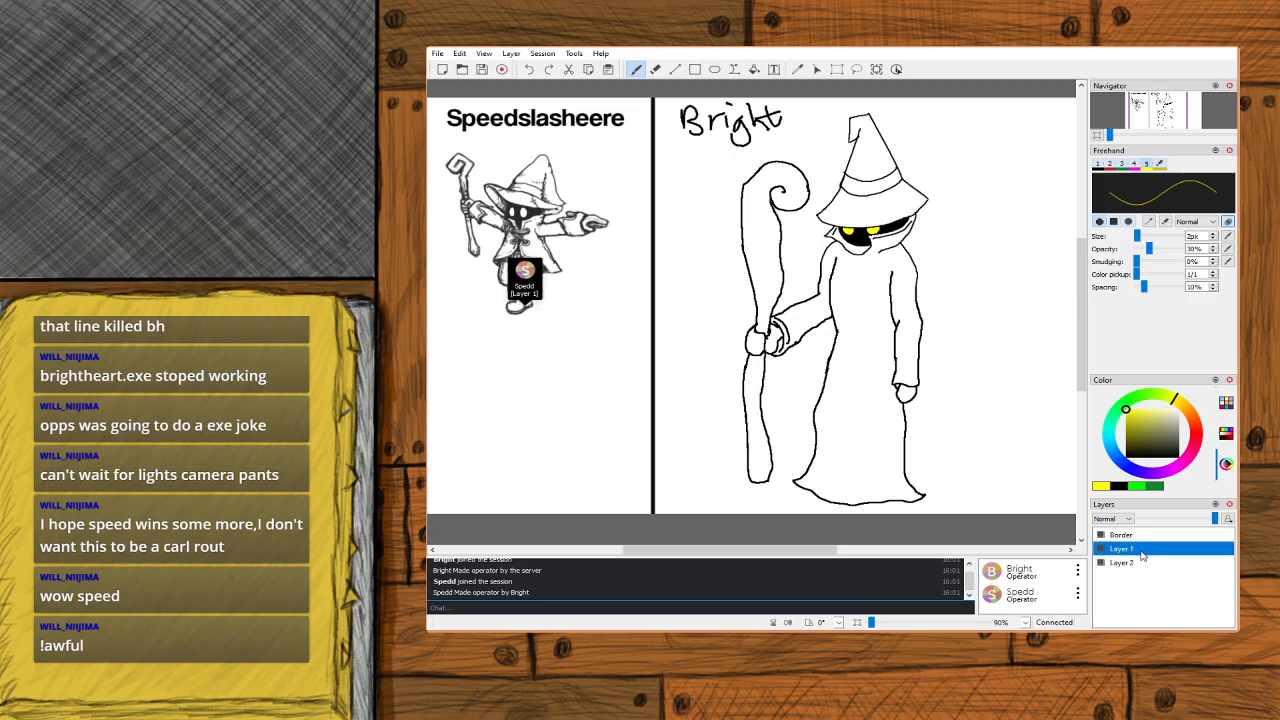
pyautogui.click(1101, 563)
pyautogui.click(1101, 563)
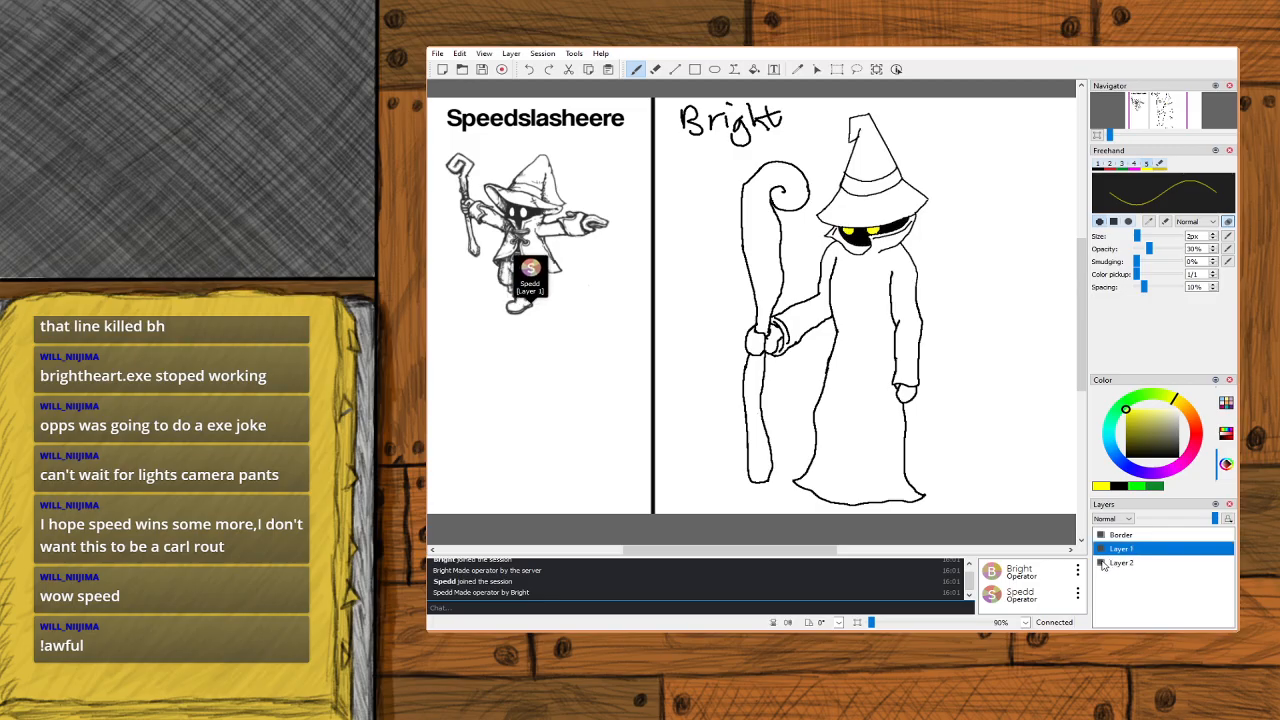
pyautogui.click(1143, 564)
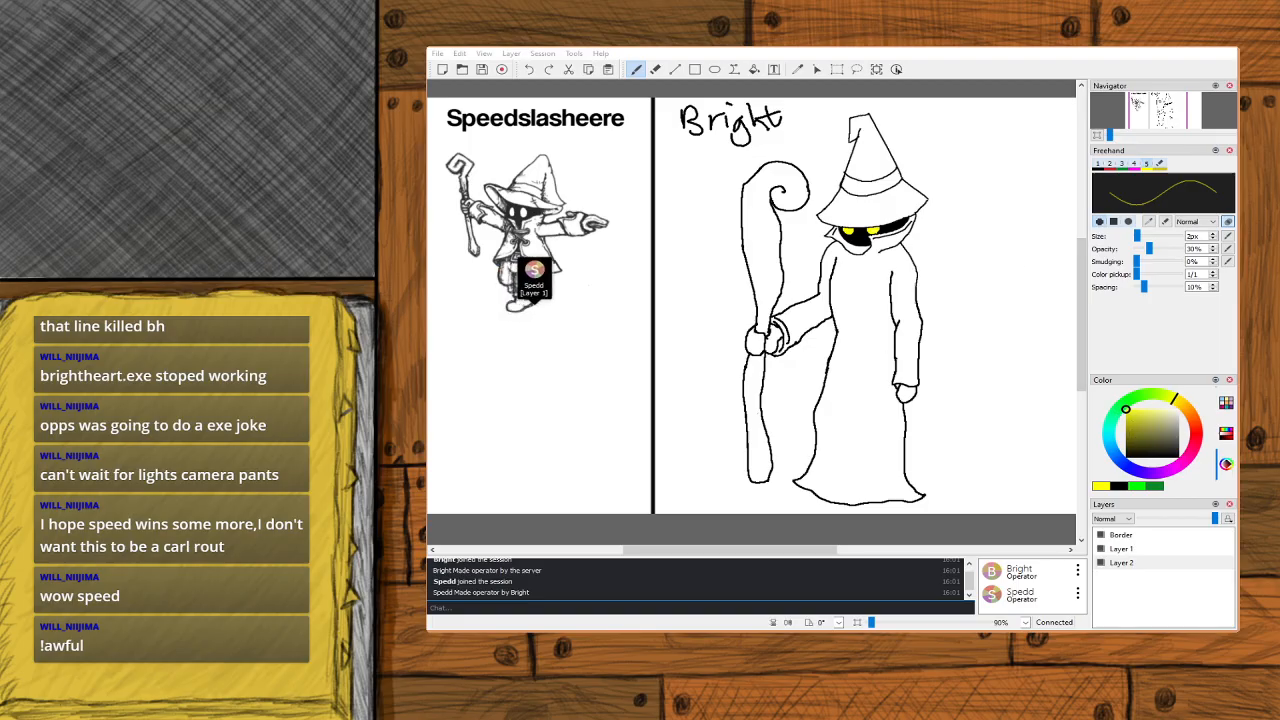
# Choose light blue as the brush colour, try it with strokes near the staff and undo them.
pyautogui.moveTo(1114, 456); pyautogui.dragTo(1105, 443)
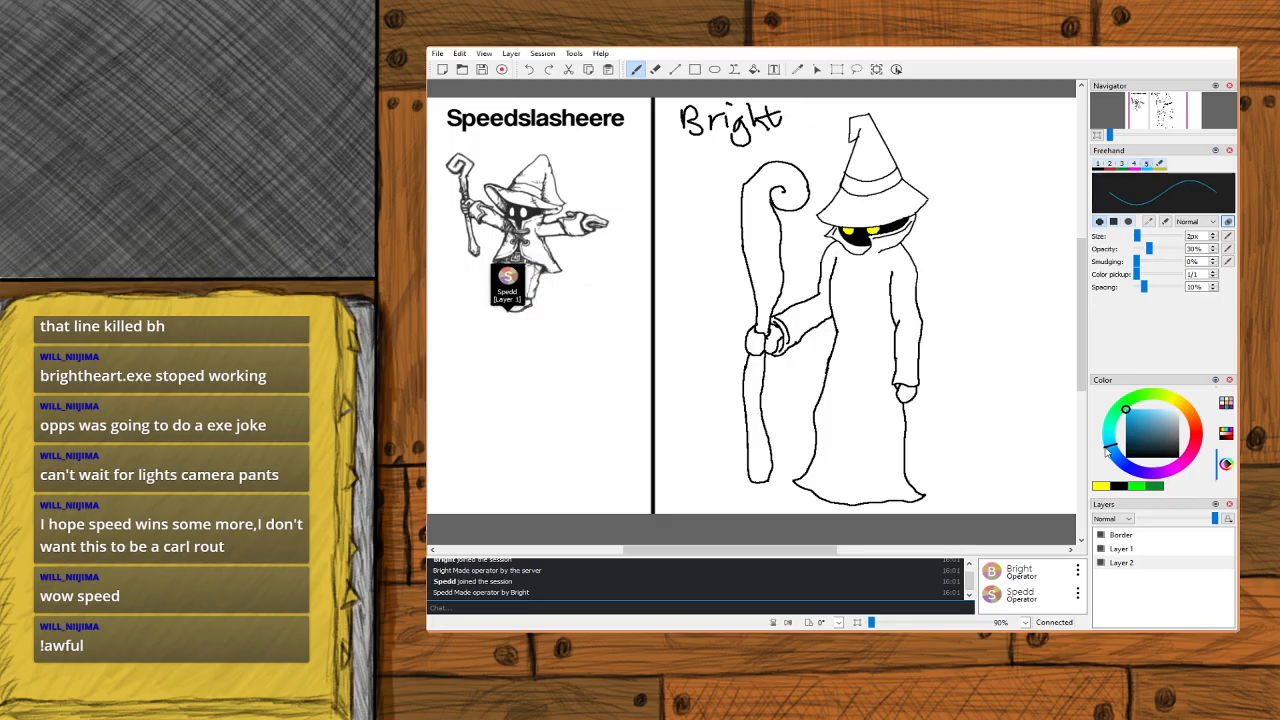
pyautogui.moveTo(1099, 444); pyautogui.dragTo(1102, 449)
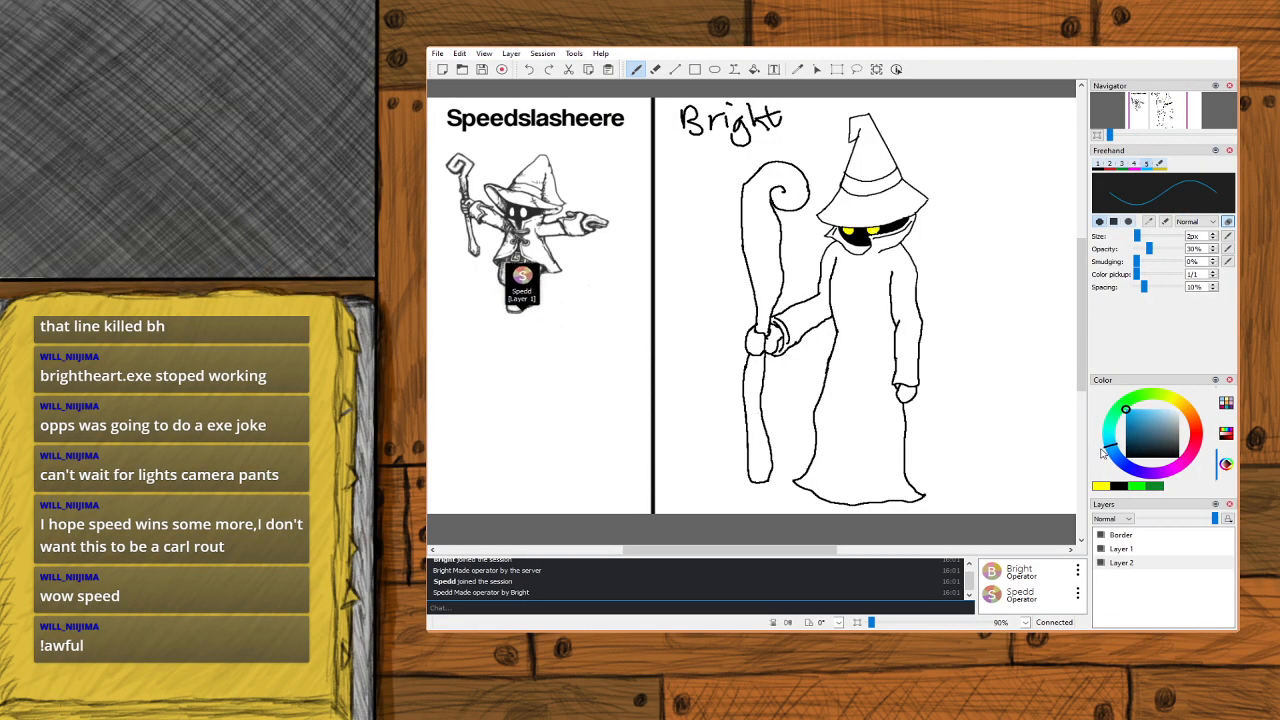
pyautogui.click(1152, 414)
pyautogui.moveTo(695, 310)
pyautogui.mouseDown()
pyautogui.moveTo(680, 264)
pyautogui.moveTo(725, 333)
pyautogui.moveTo(671, 256)
pyautogui.moveTo(736, 347)
pyautogui.mouseUp()
pyautogui.moveTo(667, 255); pyautogui.dragTo(735, 335)
pyautogui.hotkey('ctrl', 'z')
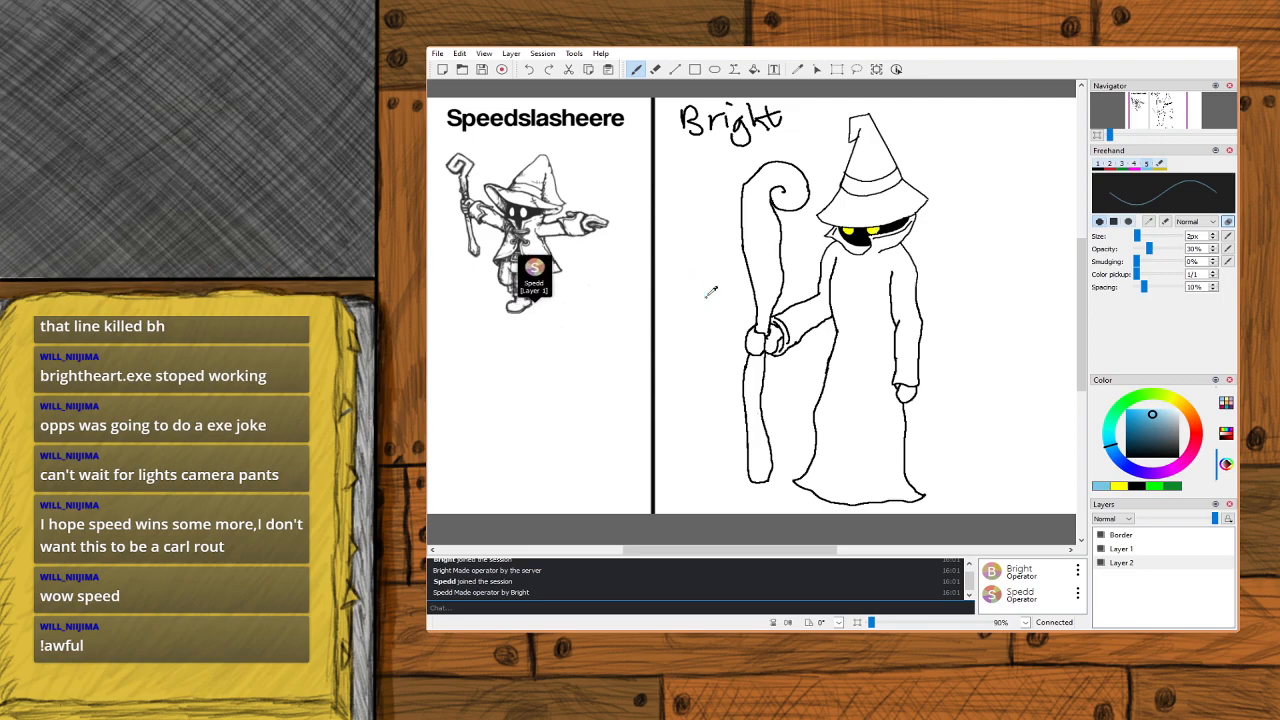
# Paint the wizard's hanging sleeve and the adjacent side of the collar light blue with a 6 px brush.
pyautogui.moveTo(1160, 116); pyautogui.dragTo(1170, 114)
pyautogui.scroll(3, 1172, 117)
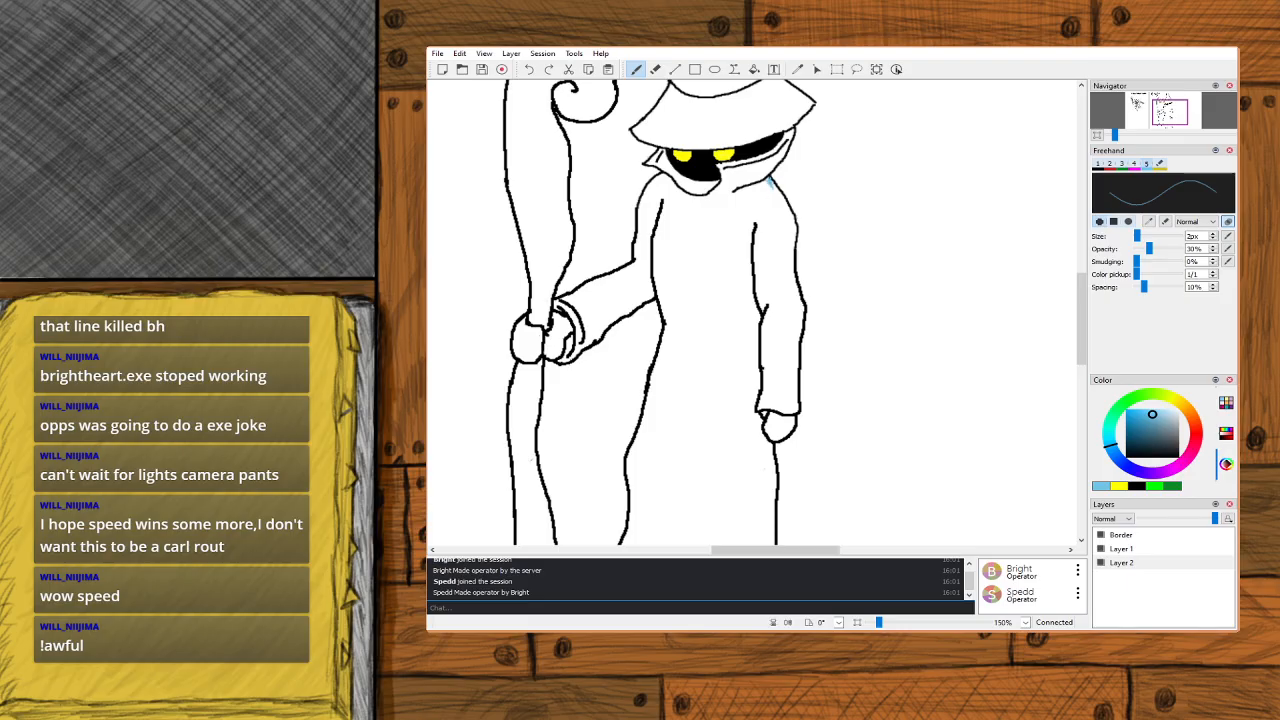
pyautogui.moveTo(768, 180); pyautogui.dragTo(794, 220)
pyautogui.hotkey('ctrl', 'z')
pyautogui.scroll(3, 1204, 236)
pyautogui.moveTo(733, 189)
pyautogui.mouseDown()
pyautogui.moveTo(756, 198)
pyautogui.moveTo(761, 174)
pyautogui.moveTo(778, 188)
pyautogui.moveTo(801, 305)
pyautogui.mouseUp()
pyautogui.moveTo(759, 220)
pyautogui.mouseDown()
pyautogui.moveTo(774, 197)
pyautogui.moveTo(782, 218)
pyautogui.moveTo(758, 255)
pyautogui.moveTo(768, 266)
pyautogui.moveTo(780, 245)
pyautogui.mouseUp()
pyautogui.moveTo(771, 263)
pyautogui.mouseDown()
pyautogui.moveTo(775, 246)
pyautogui.moveTo(758, 290)
pyautogui.moveTo(750, 240)
pyautogui.moveTo(768, 330)
pyautogui.moveTo(777, 311)
pyautogui.moveTo(780, 330)
pyautogui.moveTo(789, 290)
pyautogui.moveTo(798, 338)
pyautogui.moveTo(796, 380)
pyautogui.moveTo(796, 350)
pyautogui.moveTo(774, 348)
pyautogui.moveTo(774, 378)
pyautogui.moveTo(770, 346)
pyautogui.moveTo(801, 352)
pyautogui.mouseUp()
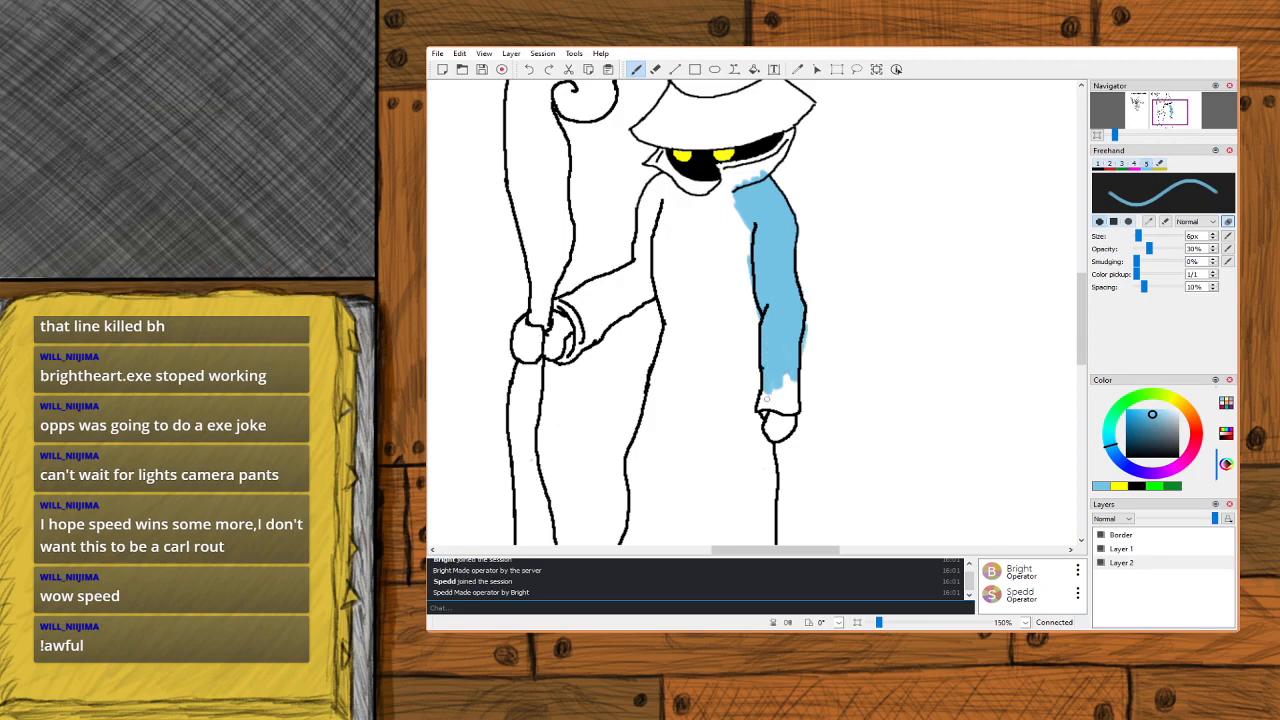
pyautogui.moveTo(769, 398)
pyautogui.mouseDown()
pyautogui.moveTo(788, 385)
pyautogui.moveTo(798, 408)
pyautogui.mouseUp()
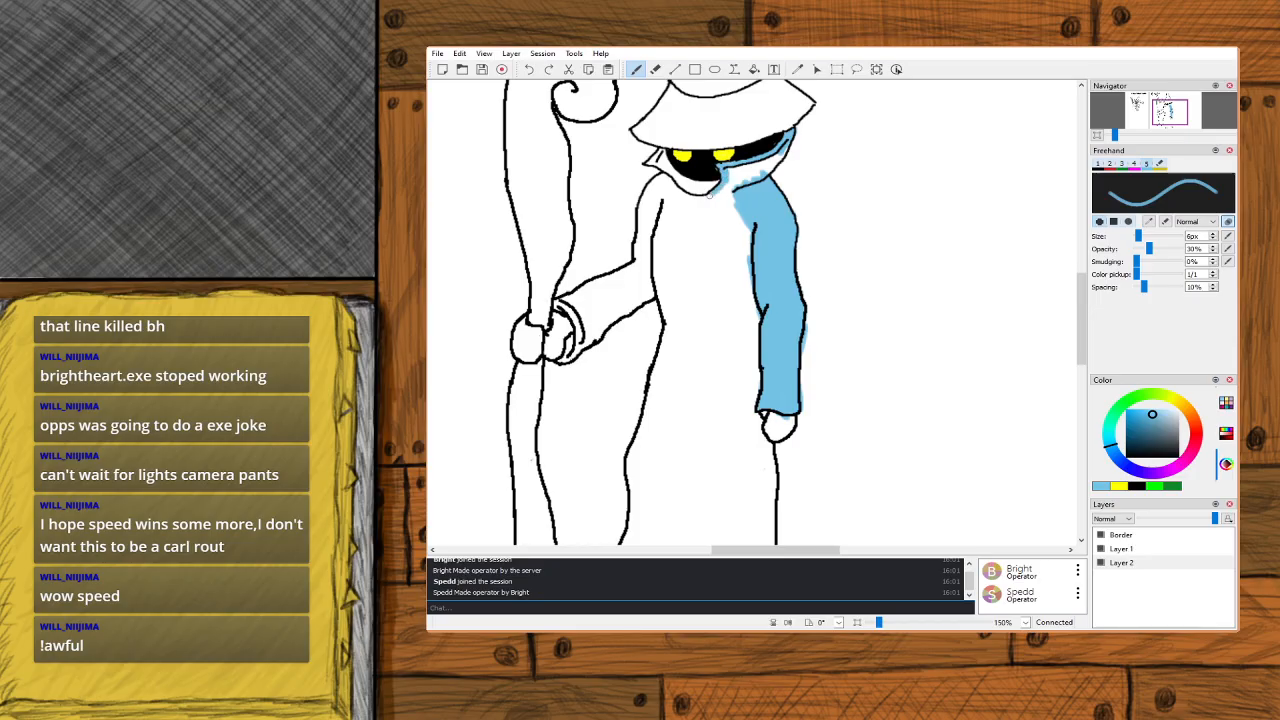
pyautogui.moveTo(784, 150); pyautogui.dragTo(734, 190)
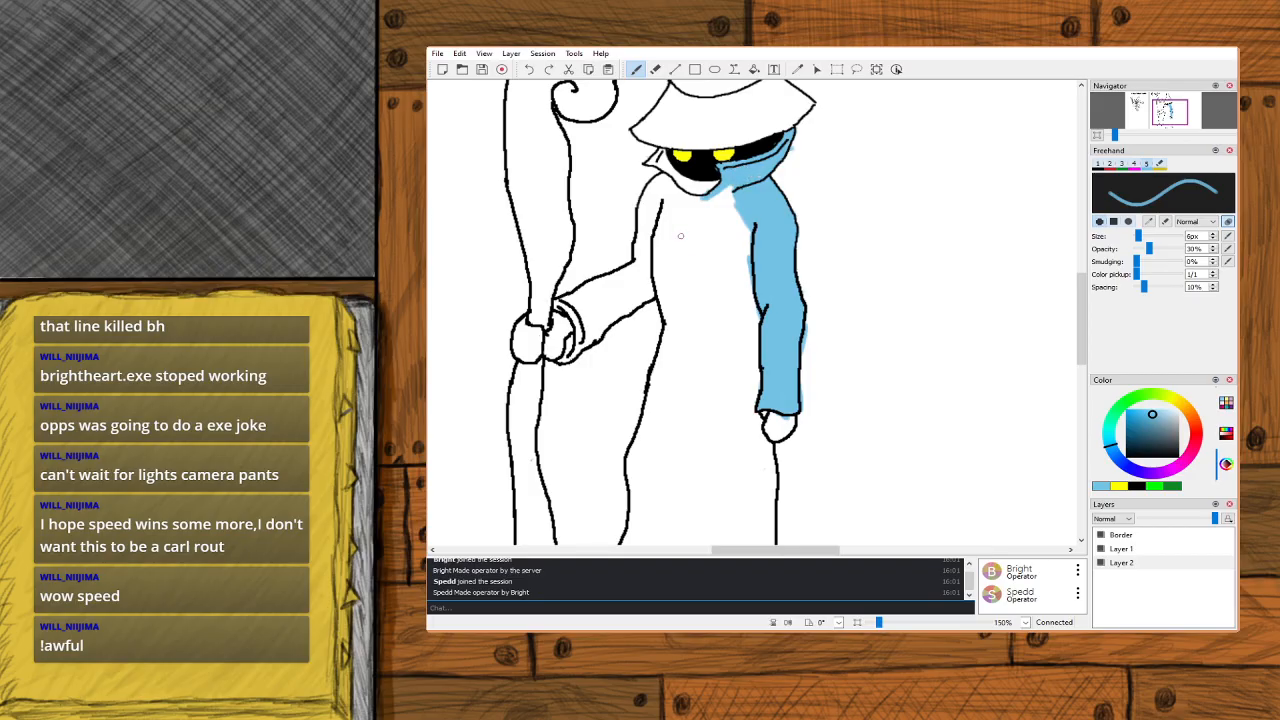
# Fill the body of the robe from the chest down to the hem with light blue using a 46 px brush.
pyautogui.moveTo(736, 198)
pyautogui.mouseDown()
pyautogui.moveTo(707, 190)
pyautogui.moveTo(686, 225)
pyautogui.moveTo(679, 203)
pyautogui.moveTo(669, 232)
pyautogui.moveTo(665, 202)
pyautogui.moveTo(650, 273)
pyautogui.moveTo(658, 240)
pyautogui.moveTo(670, 277)
pyautogui.moveTo(671, 232)
pyautogui.moveTo(682, 290)
pyautogui.mouseUp()
pyautogui.moveTo(1151, 240); pyautogui.dragTo(1152, 237)
pyautogui.moveTo(688, 238)
pyautogui.mouseDown()
pyautogui.moveTo(696, 274)
pyautogui.moveTo(701, 230)
pyautogui.moveTo(691, 234)
pyautogui.moveTo(716, 246)
pyautogui.moveTo(725, 216)
pyautogui.moveTo(730, 296)
pyautogui.moveTo(716, 258)
pyautogui.moveTo(729, 281)
pyautogui.moveTo(723, 324)
pyautogui.moveTo(711, 325)
pyautogui.moveTo(678, 265)
pyautogui.moveTo(691, 322)
pyautogui.moveTo(668, 270)
pyautogui.moveTo(688, 360)
pyautogui.moveTo(670, 417)
pyautogui.moveTo(665, 373)
pyautogui.moveTo(709, 333)
pyautogui.moveTo(712, 426)
pyautogui.moveTo(750, 355)
pyautogui.moveTo(732, 388)
pyautogui.moveTo(745, 465)
pyautogui.moveTo(751, 418)
pyautogui.mouseUp()
pyautogui.scroll(-3, 734, 218)
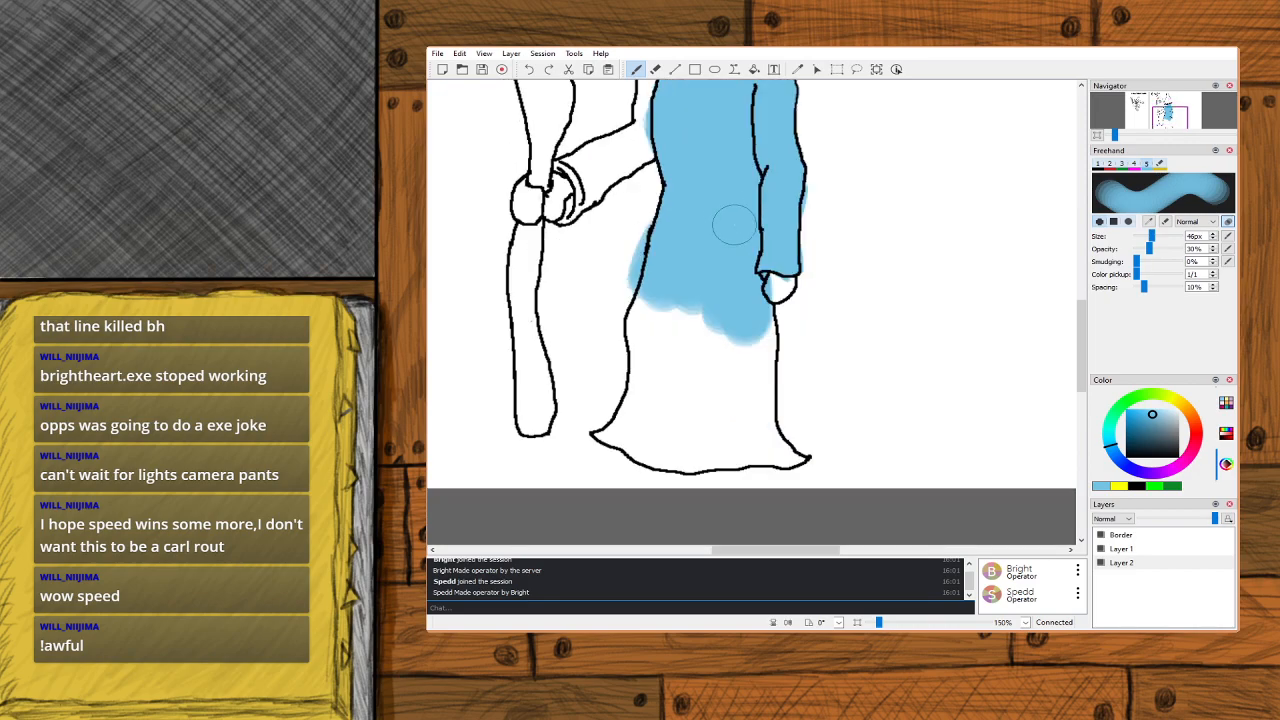
pyautogui.moveTo(749, 314)
pyautogui.mouseDown()
pyautogui.moveTo(751, 354)
pyautogui.moveTo(746, 318)
pyautogui.moveTo(757, 431)
pyautogui.moveTo(707, 292)
pyautogui.moveTo(702, 377)
pyautogui.moveTo(680, 353)
pyautogui.moveTo(682, 277)
pyautogui.moveTo(668, 333)
pyautogui.moveTo(671, 286)
pyautogui.moveTo(652, 307)
pyautogui.moveTo(650, 340)
pyautogui.moveTo(663, 348)
pyautogui.moveTo(657, 326)
pyautogui.moveTo(650, 419)
pyautogui.moveTo(611, 427)
pyautogui.moveTo(617, 444)
pyautogui.moveTo(663, 431)
pyautogui.moveTo(658, 401)
pyautogui.moveTo(669, 448)
pyautogui.moveTo(688, 441)
pyautogui.moveTo(691, 401)
pyautogui.moveTo(688, 425)
pyautogui.moveTo(727, 452)
pyautogui.moveTo(749, 424)
pyautogui.moveTo(771, 456)
pyautogui.moveTo(800, 420)
pyautogui.mouseUp()
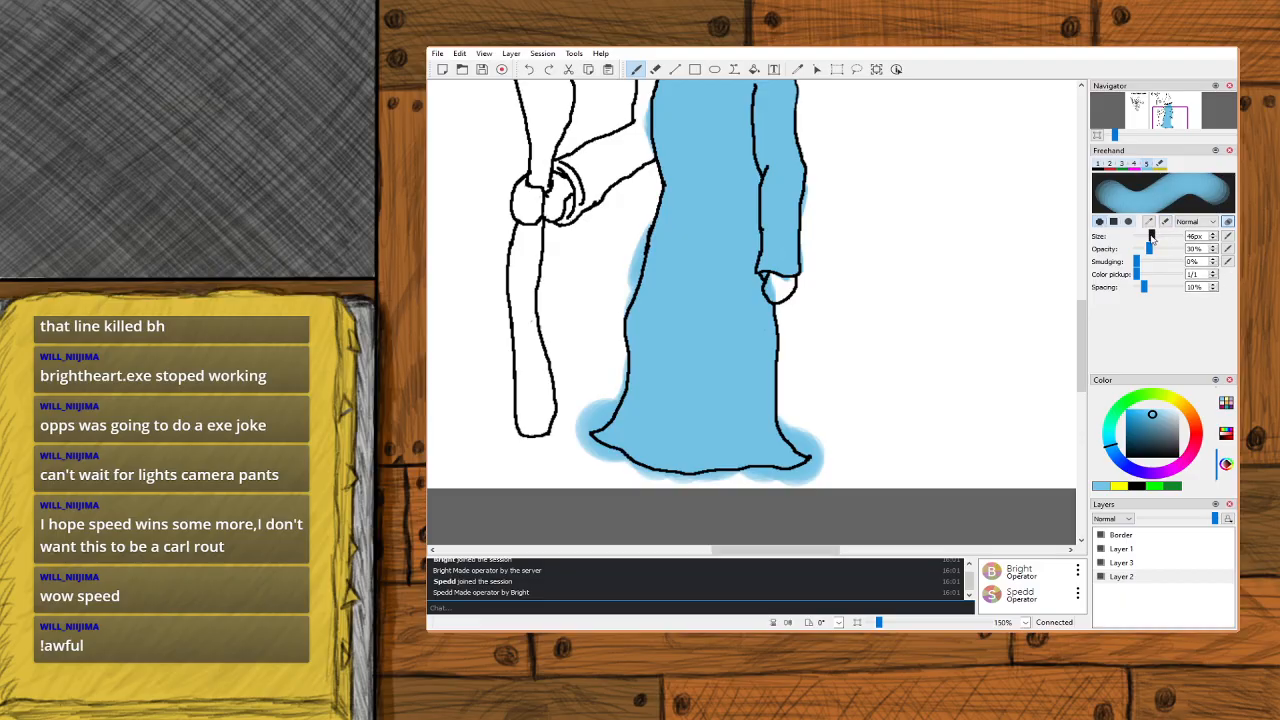
# Set the brush size to 18 px and inspect the blue colouring by hiding and showing the line art on Layer 1.
pyautogui.moveTo(1151, 236); pyautogui.dragTo(1143, 241)
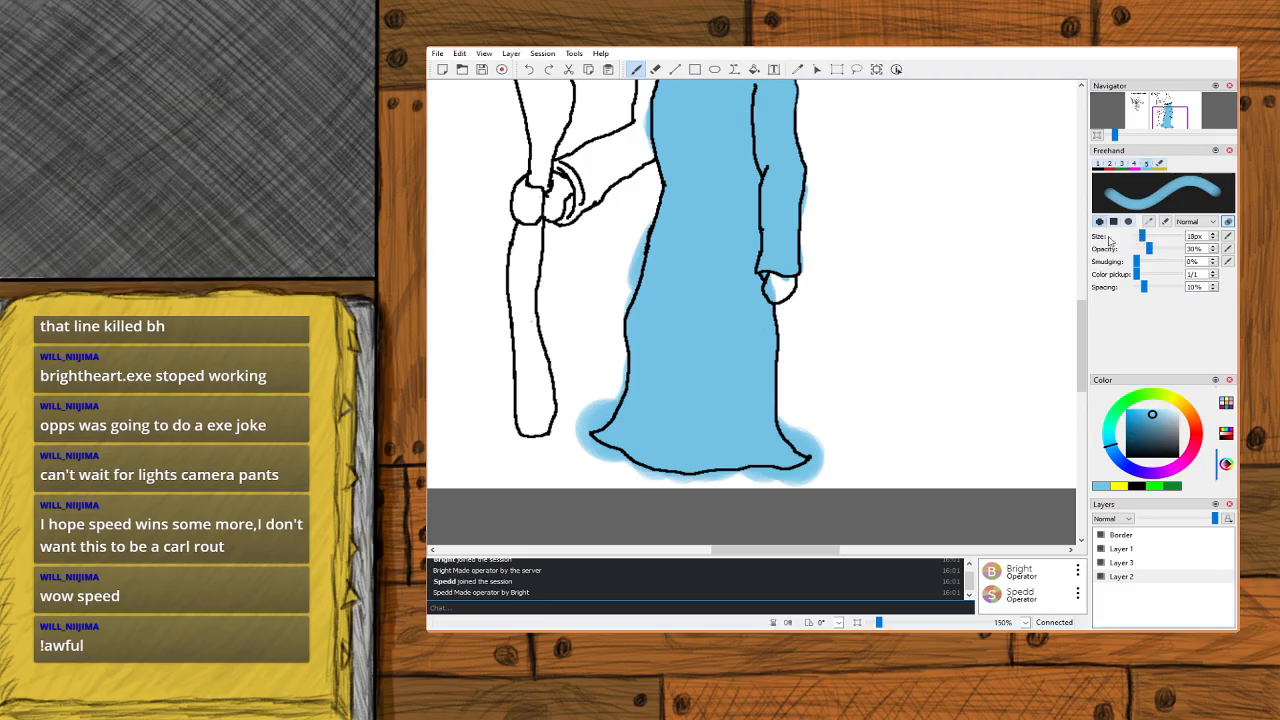
pyautogui.moveTo(1163, 115); pyautogui.dragTo(1157, 115)
pyautogui.scroll(-2, 1165, 114)
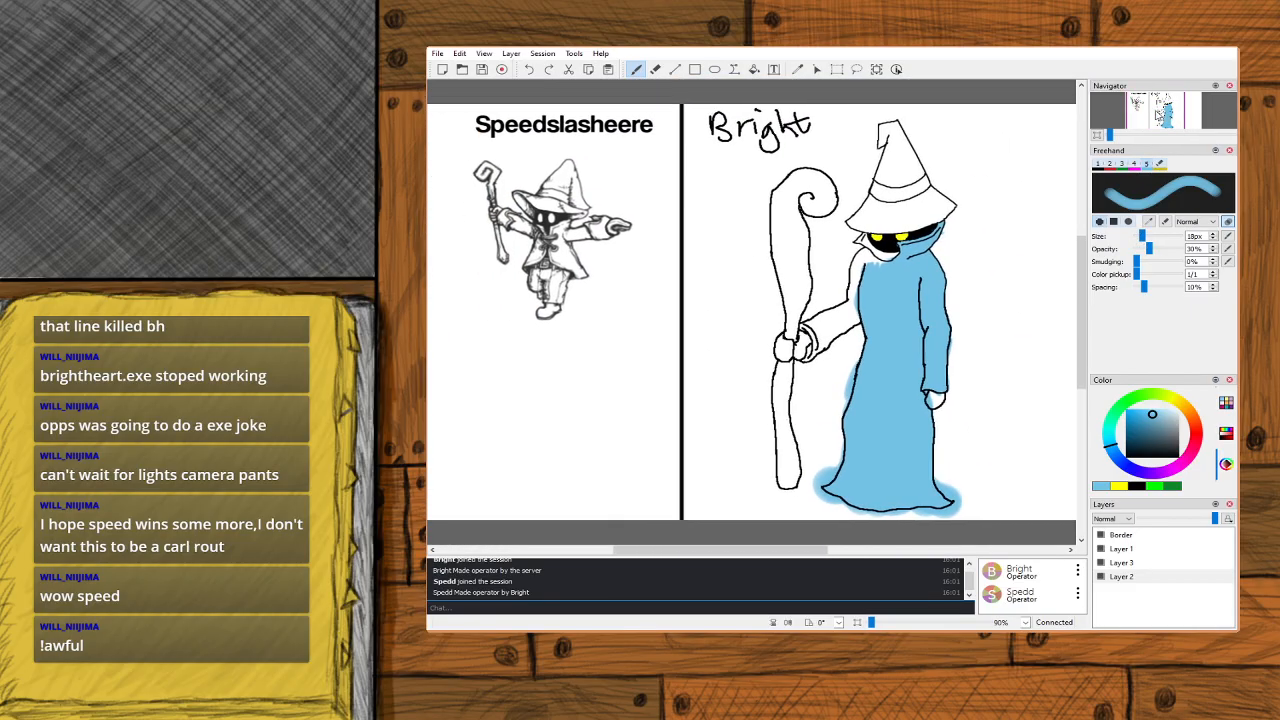
pyautogui.click(1100, 549)
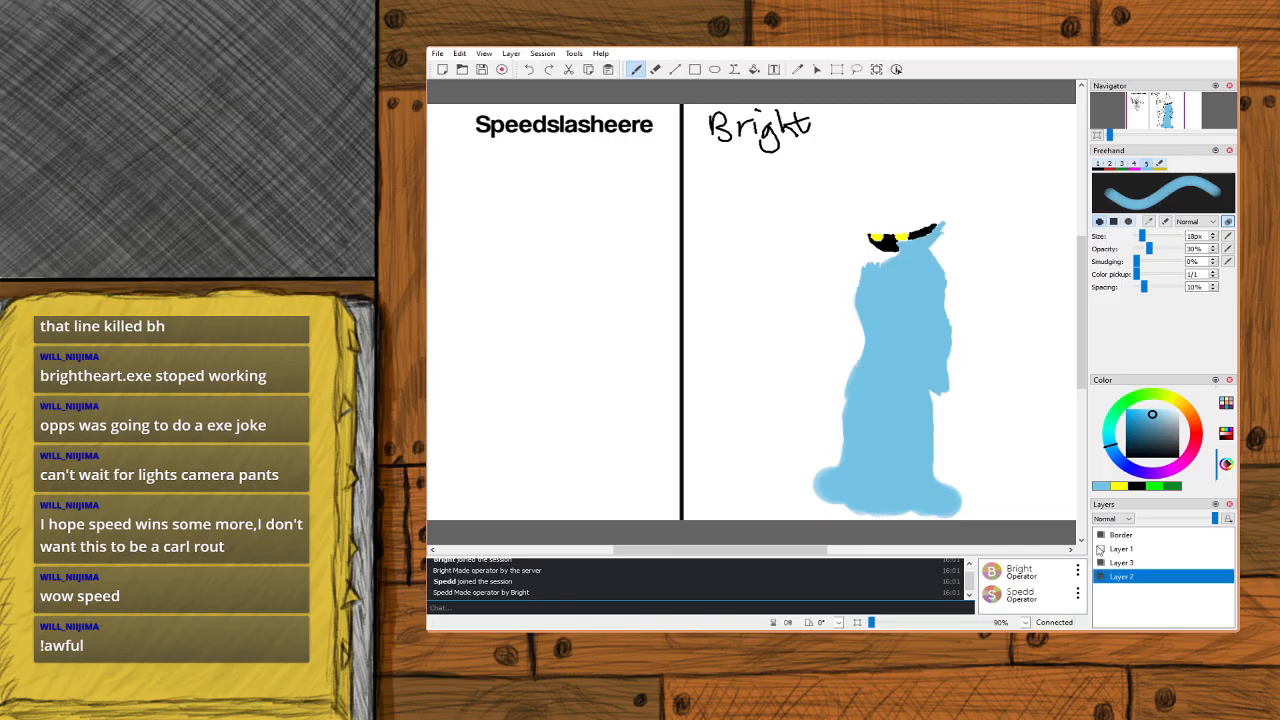
pyautogui.click(1100, 549)
pyautogui.click(1100, 549)
pyautogui.click(1100, 549)
# Paint the rest of the collar, the upper chest and the staff-side shoulder and upper arm light blue on Layer 2.
pyautogui.click(1153, 551)
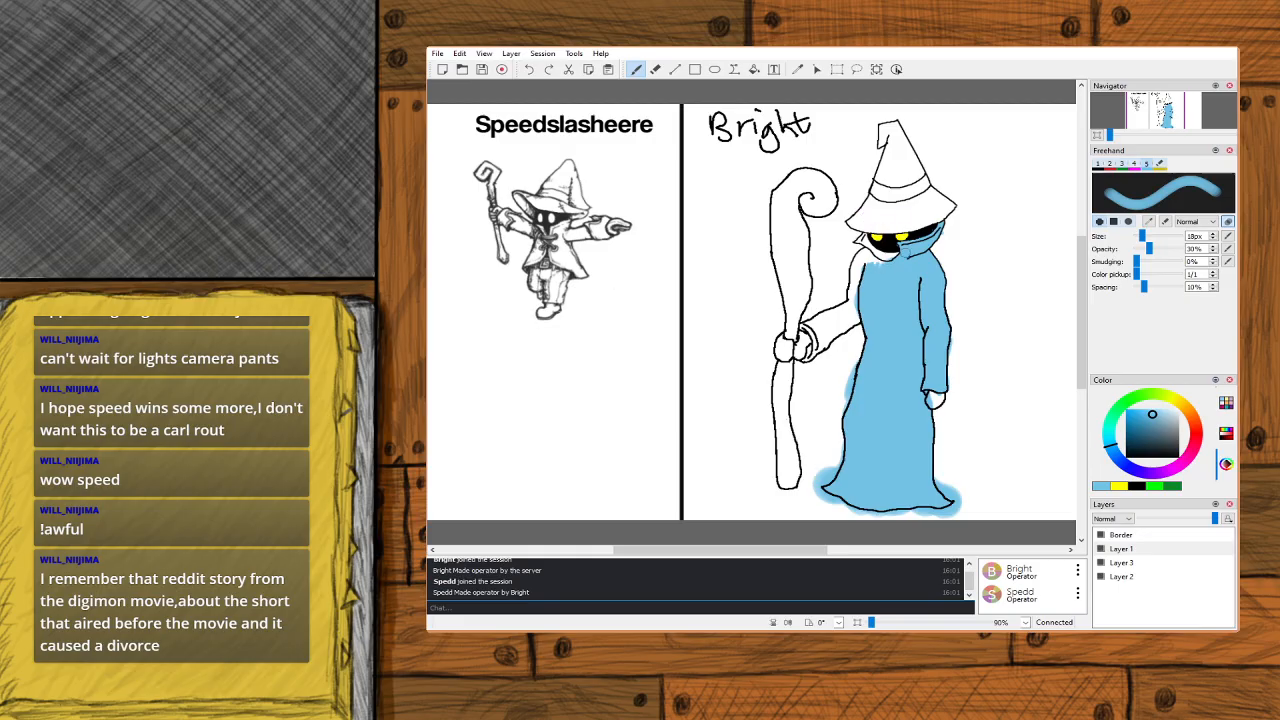
pyautogui.scroll(-2, 1006, 147)
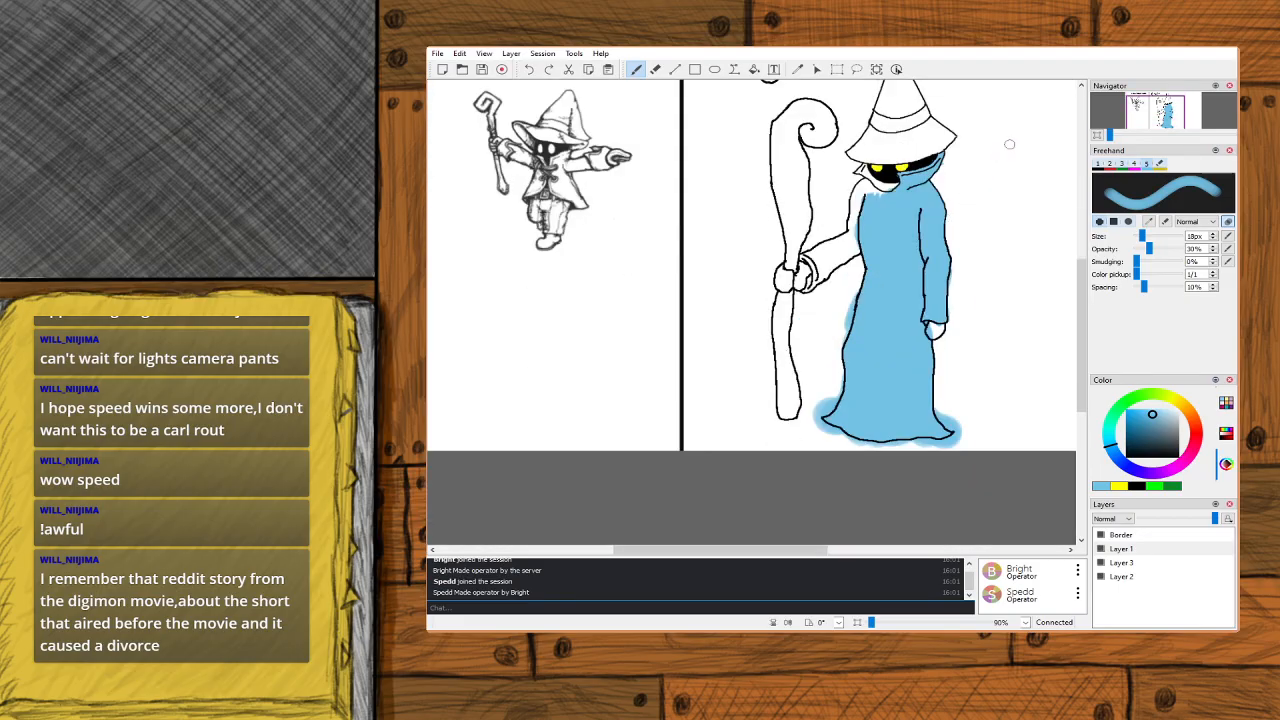
pyautogui.scroll(4, 1159, 119)
pyautogui.moveTo(1160, 116); pyautogui.dragTo(1163, 105)
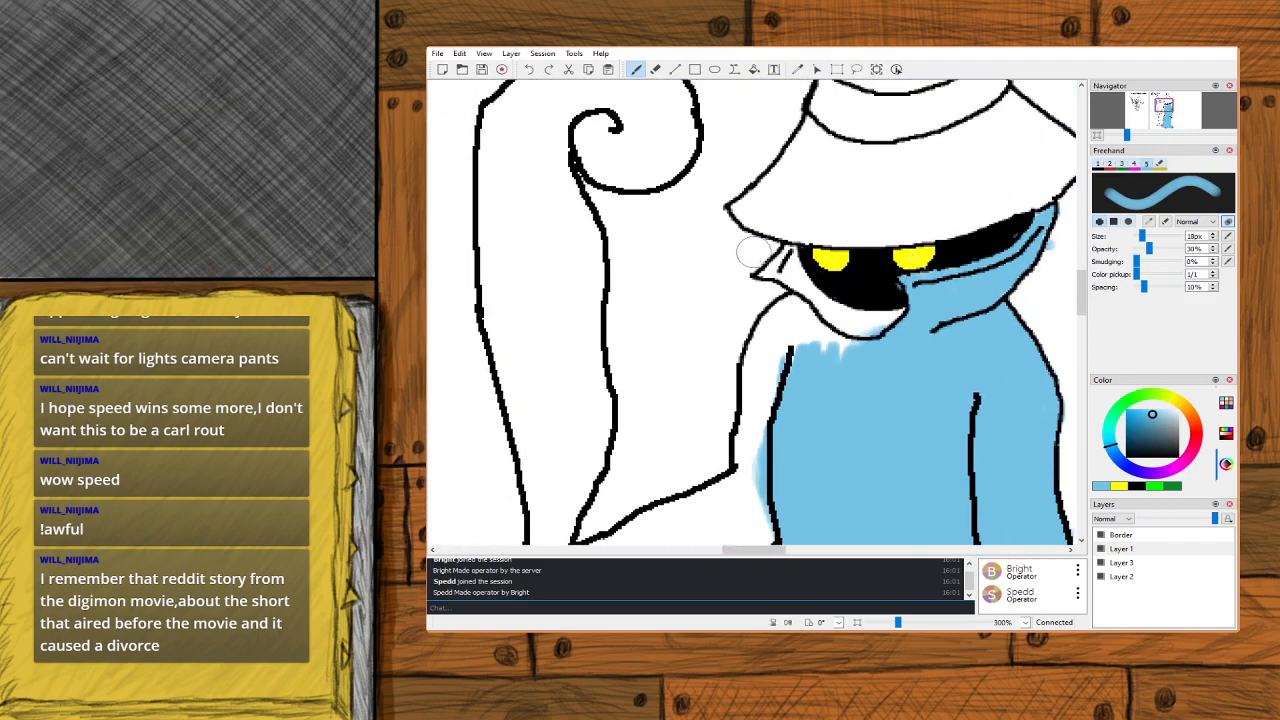
pyautogui.moveTo(765, 256)
pyautogui.mouseDown()
pyautogui.moveTo(766, 270)
pyautogui.moveTo(778, 250)
pyautogui.mouseUp()
pyautogui.hotkey('ctrl', 'z')
pyautogui.click(1137, 580)
pyautogui.moveTo(778, 252)
pyautogui.mouseDown()
pyautogui.moveTo(765, 280)
pyautogui.moveTo(752, 272)
pyautogui.moveTo(782, 256)
pyautogui.moveTo(792, 292)
pyautogui.moveTo(860, 334)
pyautogui.moveTo(898, 326)
pyautogui.moveTo(925, 296)
pyautogui.moveTo(849, 369)
pyautogui.moveTo(760, 305)
pyautogui.moveTo(765, 370)
pyautogui.moveTo(735, 495)
pyautogui.moveTo(752, 512)
pyautogui.mouseUp()
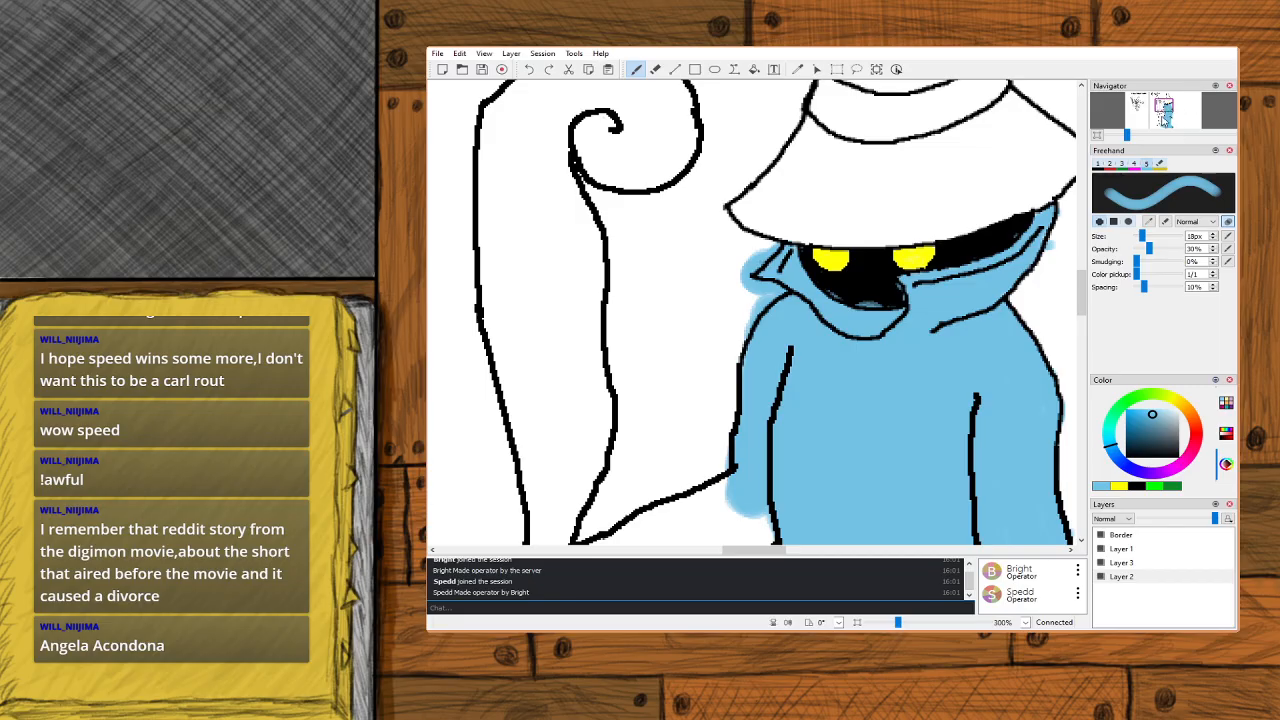
# Paint the wizard's staff-side forearm and sleeve cuff light blue with the 18 px brush on Layer 2.
pyautogui.moveTo(1166, 116)
pyautogui.mouseDown()
pyautogui.moveTo(1163, 100)
pyautogui.moveTo(1167, 117)
pyautogui.mouseUp()
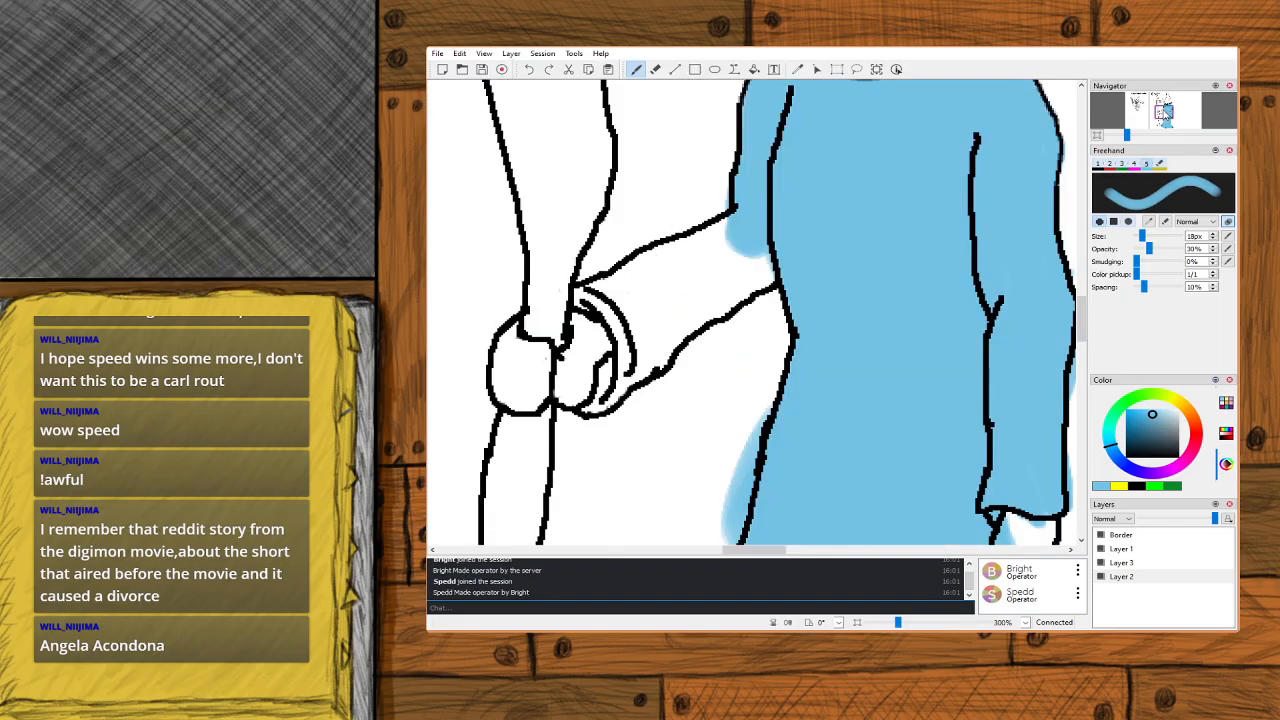
pyautogui.moveTo(737, 230)
pyautogui.mouseDown()
pyautogui.moveTo(600, 290)
pyautogui.moveTo(690, 232)
pyautogui.moveTo(620, 285)
pyautogui.moveTo(591, 288)
pyautogui.moveTo(620, 315)
pyautogui.moveTo(660, 320)
pyautogui.moveTo(742, 250)
pyautogui.moveTo(750, 295)
pyautogui.moveTo(632, 360)
pyautogui.moveTo(640, 325)
pyautogui.moveTo(606, 410)
pyautogui.moveTo(596, 400)
pyautogui.moveTo(625, 375)
pyautogui.moveTo(612, 368)
pyautogui.moveTo(585, 422)
pyautogui.moveTo(605, 385)
pyautogui.moveTo(577, 390)
pyautogui.mouseUp()
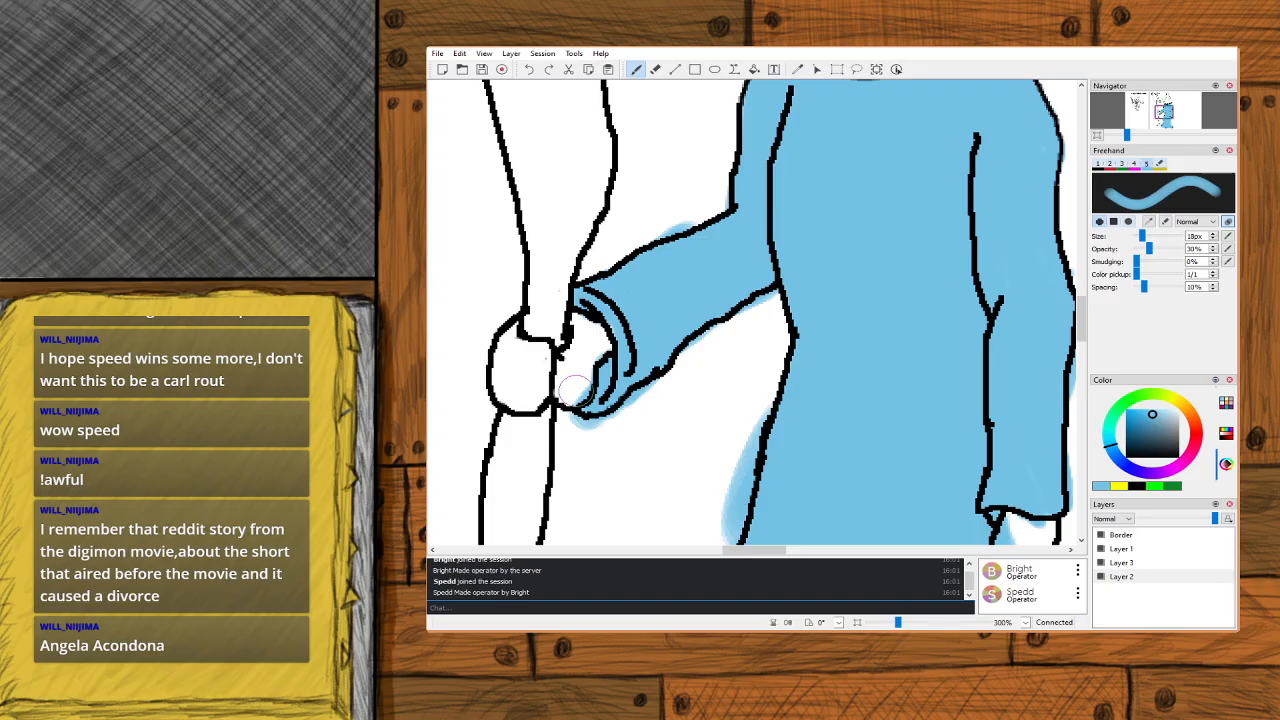
# Erase the light blue overspill along the edges of the staff-side sleeve with a 20 px eraser.
pyautogui.click(656, 69)
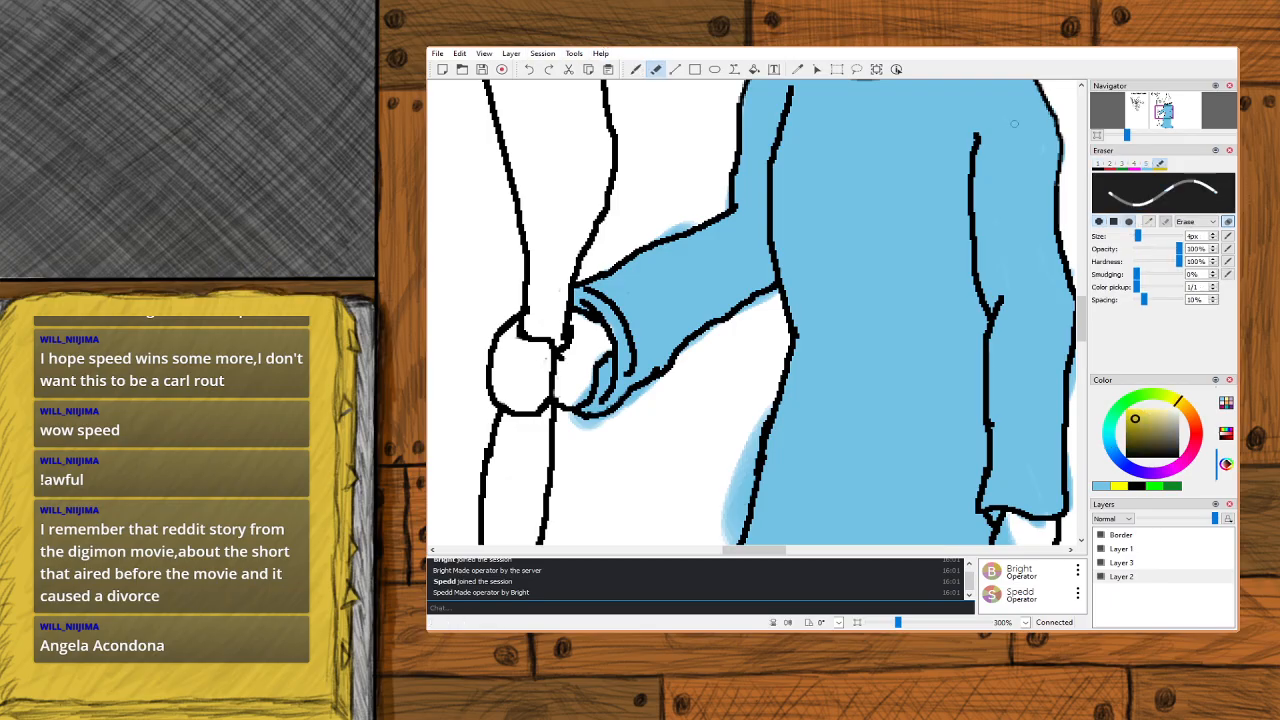
pyautogui.scroll(8, 1199, 236)
pyautogui.scroll(4, 1199, 236)
pyautogui.scroll(1, 1207, 233)
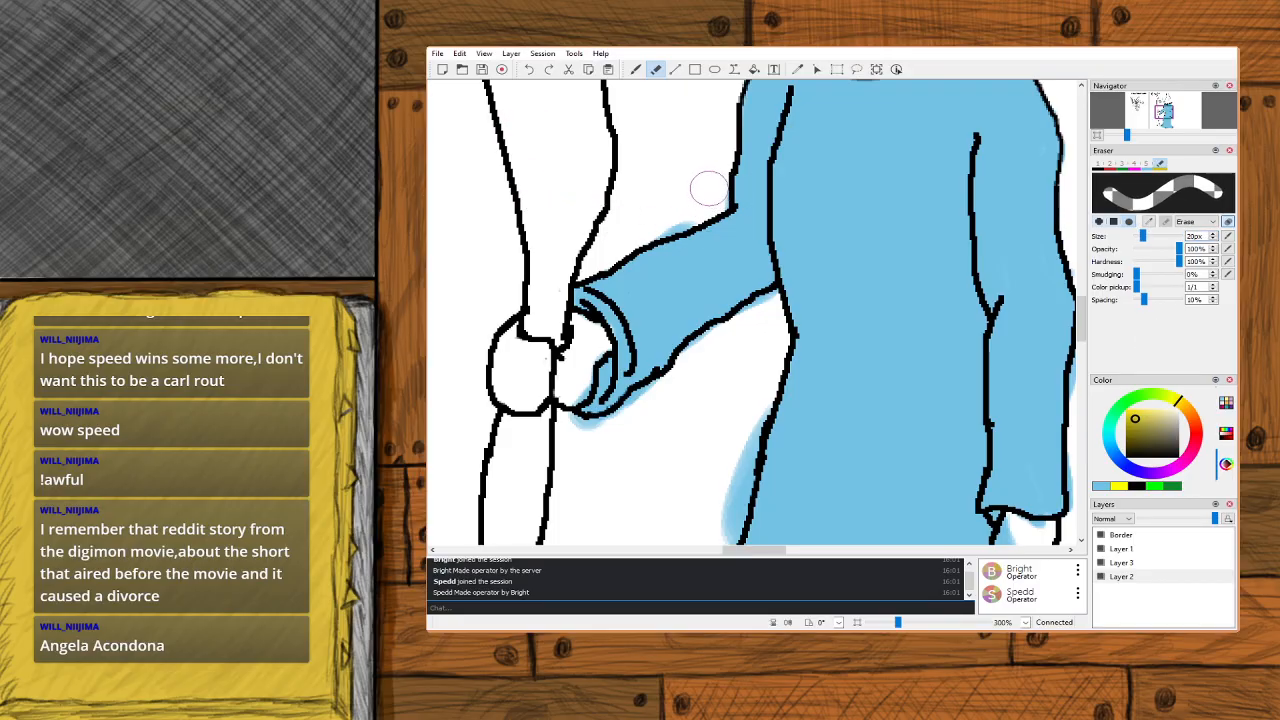
pyautogui.moveTo(696, 204)
pyautogui.mouseDown()
pyautogui.moveTo(646, 220)
pyautogui.moveTo(668, 226)
pyautogui.mouseUp()
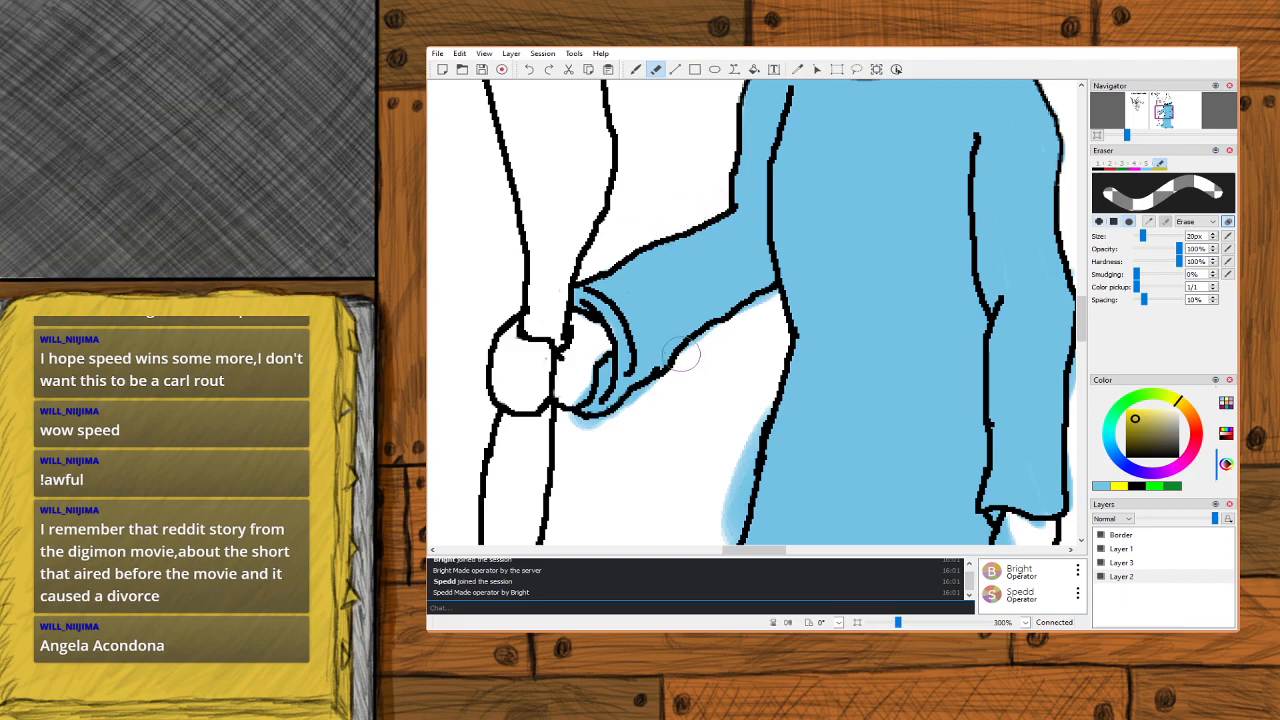
# Try to erase the light blue overspill beneath the staff-side cuff with a 10 px eraser.
pyautogui.doubleClick(1196, 236)
pyautogui.scroll(-6, 1193, 237)
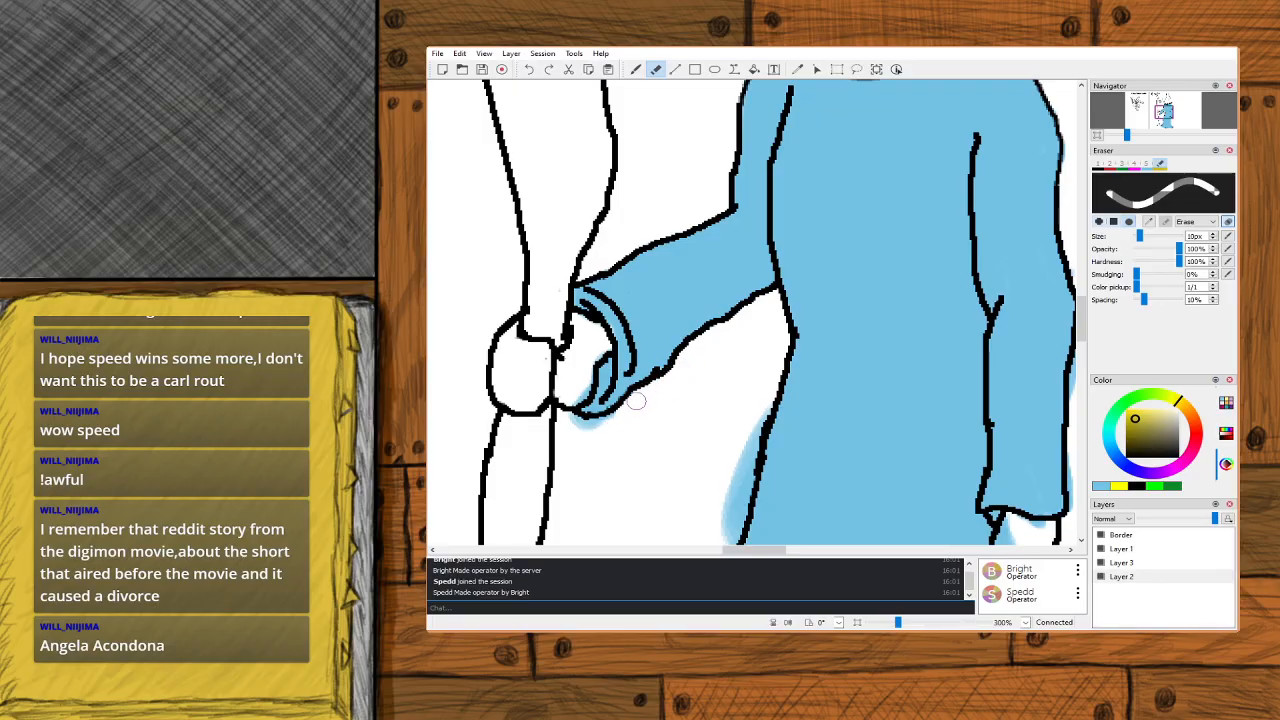
pyautogui.moveTo(618, 412); pyautogui.dragTo(574, 420)
pyautogui.hotkey('ctrl', 'z')
pyautogui.scroll(-1, 680, 417)
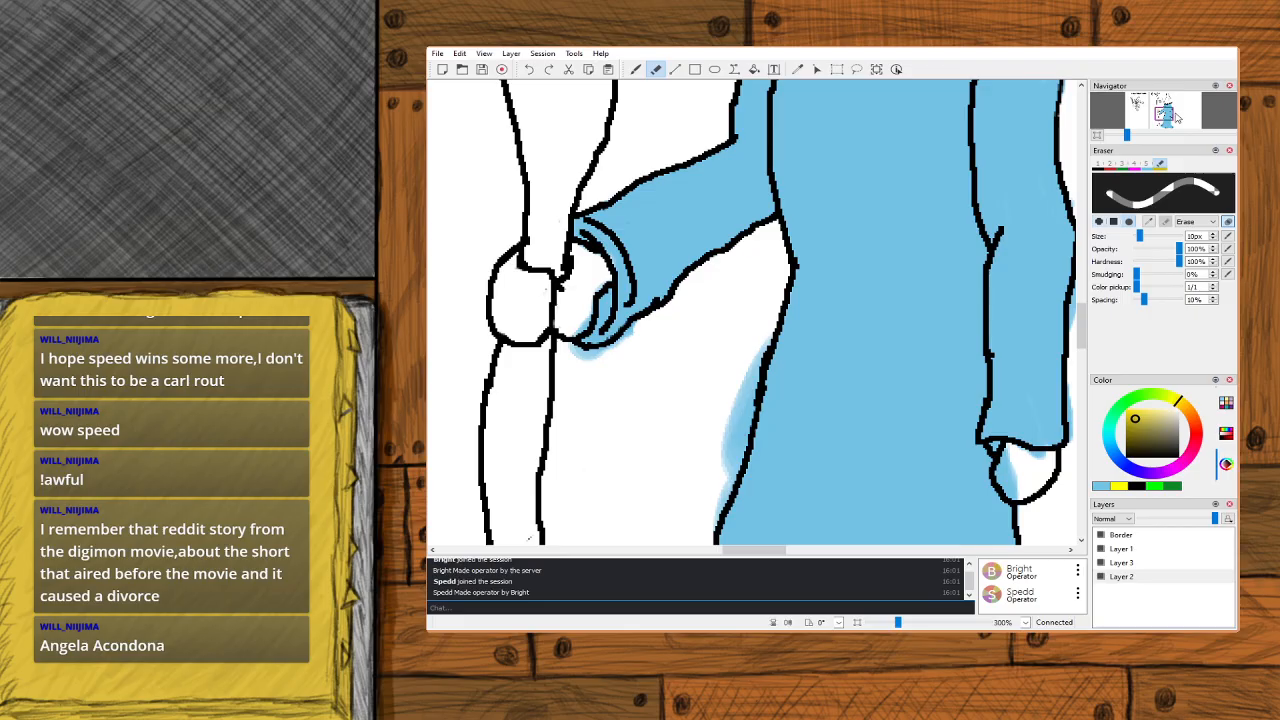
pyautogui.scroll(-1, 1176, 118)
pyautogui.scroll(-3, 1167, 114)
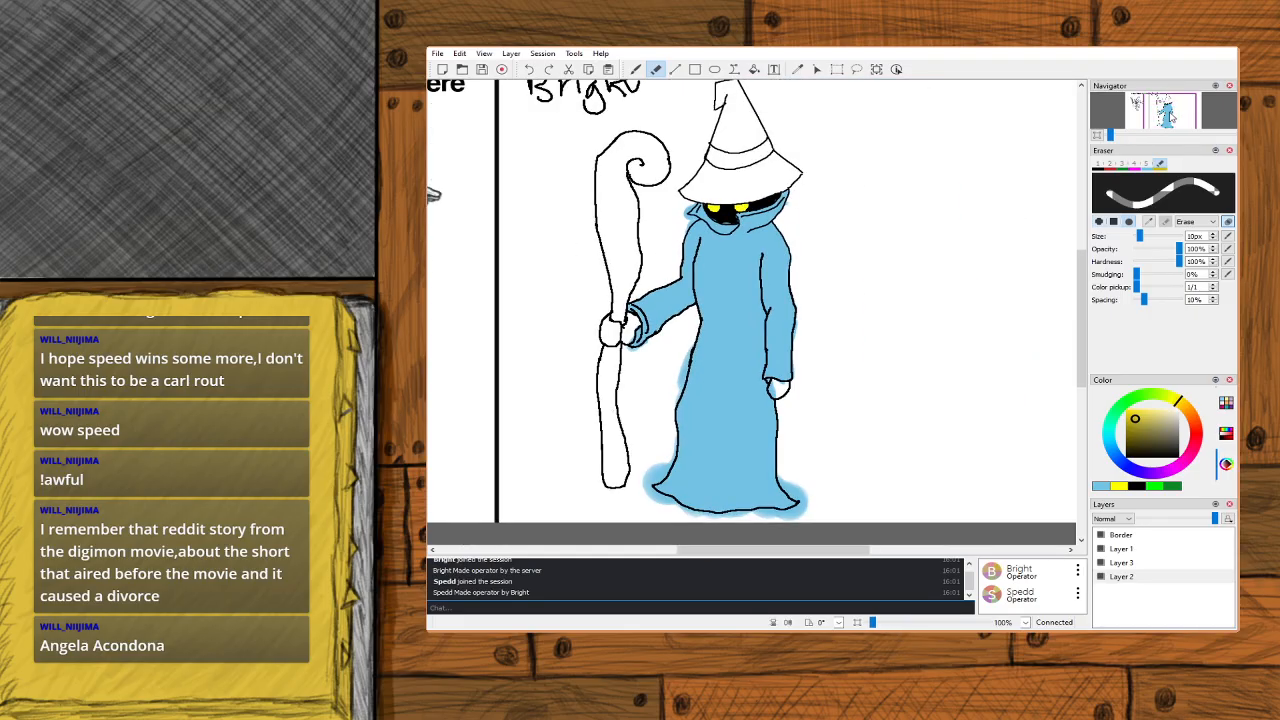
# Set the freehand brush to a darker blue at 10 px and test it with a trial stroke beside the wizard.
pyautogui.click(636, 69)
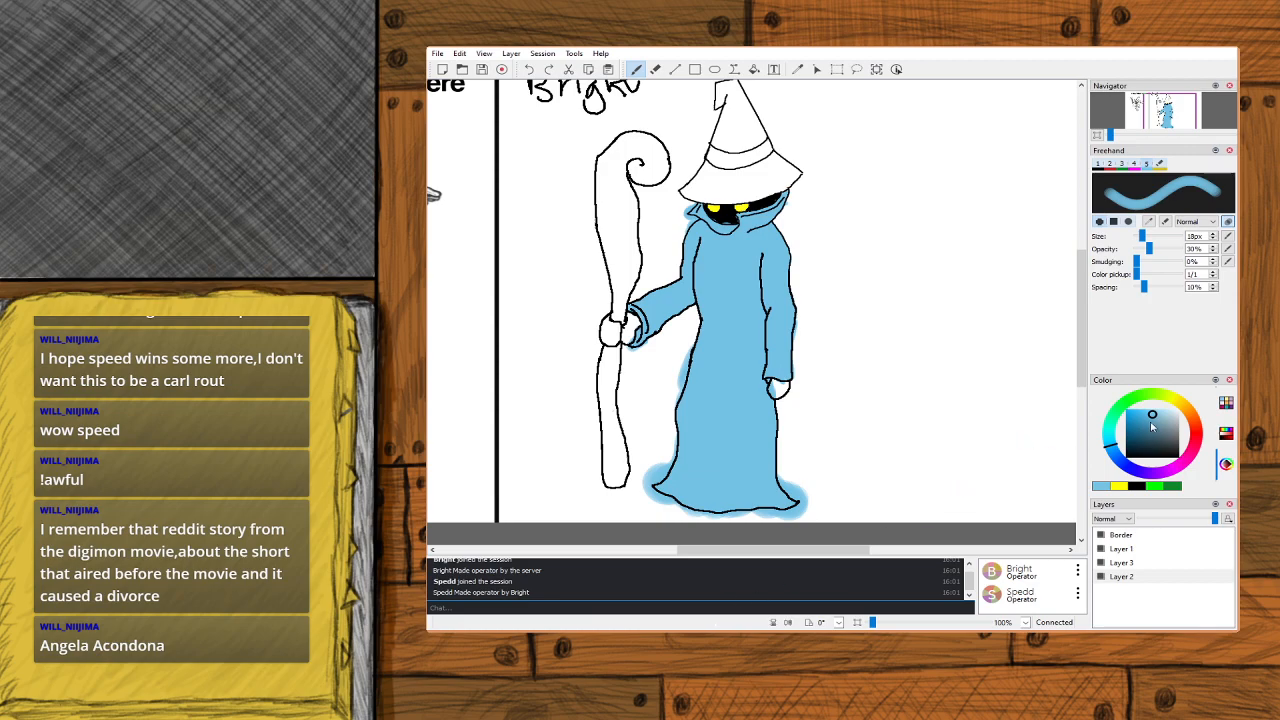
pyautogui.moveTo(1151, 427); pyautogui.dragTo(1139, 428)
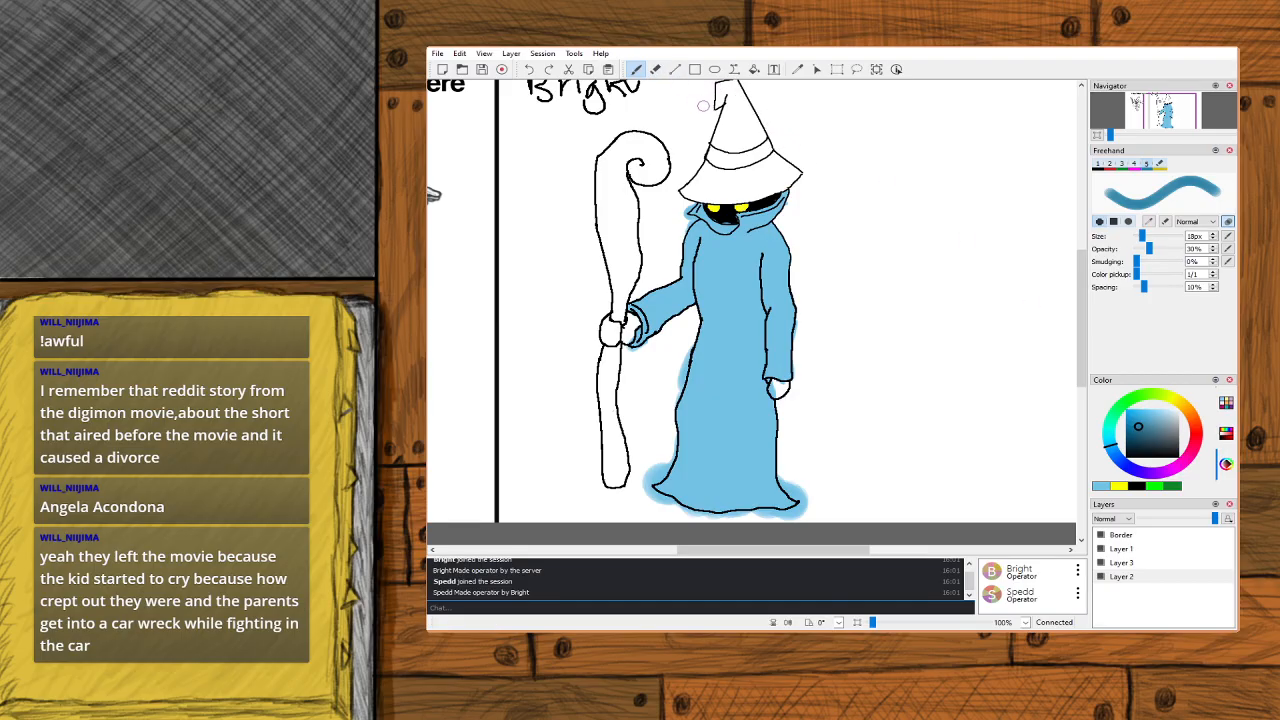
pyautogui.scroll(-4, 1203, 238)
pyautogui.scroll(-6, 1204, 238)
pyautogui.scroll(2, 1204, 238)
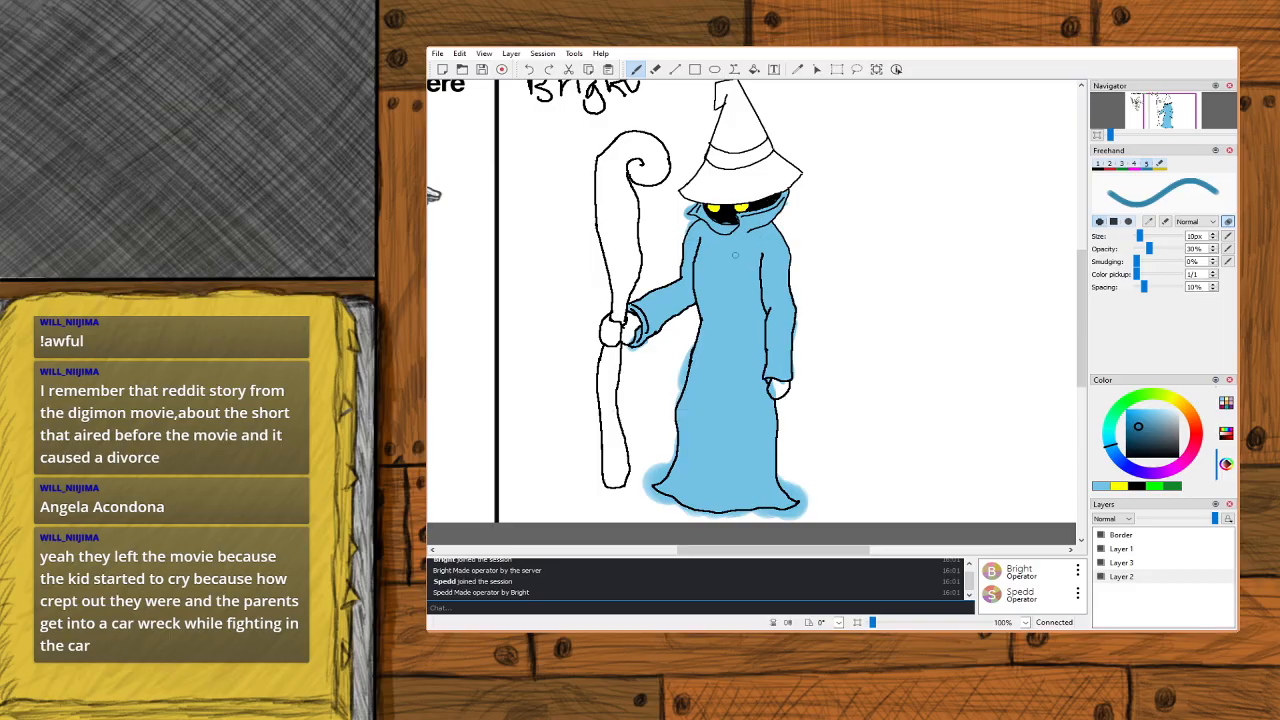
pyautogui.moveTo(846, 290)
pyautogui.mouseDown()
pyautogui.moveTo(874, 348)
pyautogui.moveTo(854, 283)
pyautogui.moveTo(911, 432)
pyautogui.mouseUp()
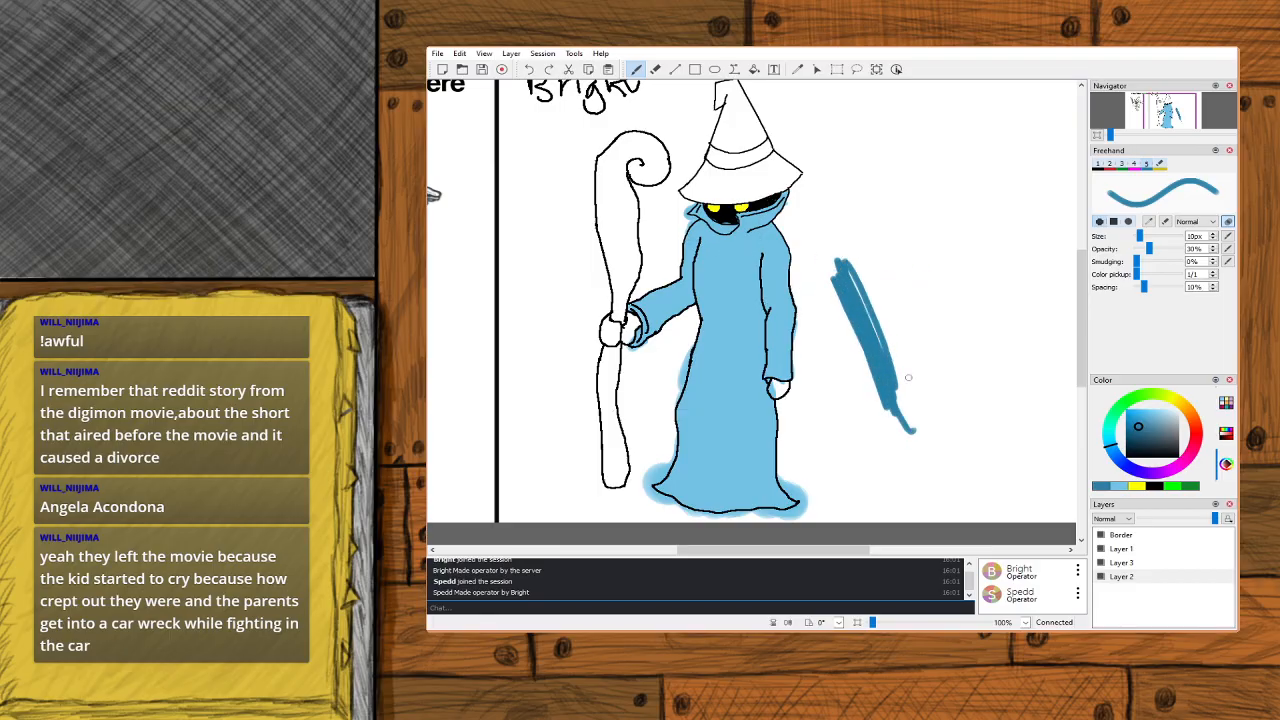
pyautogui.hotkey('ctrl', 'z')
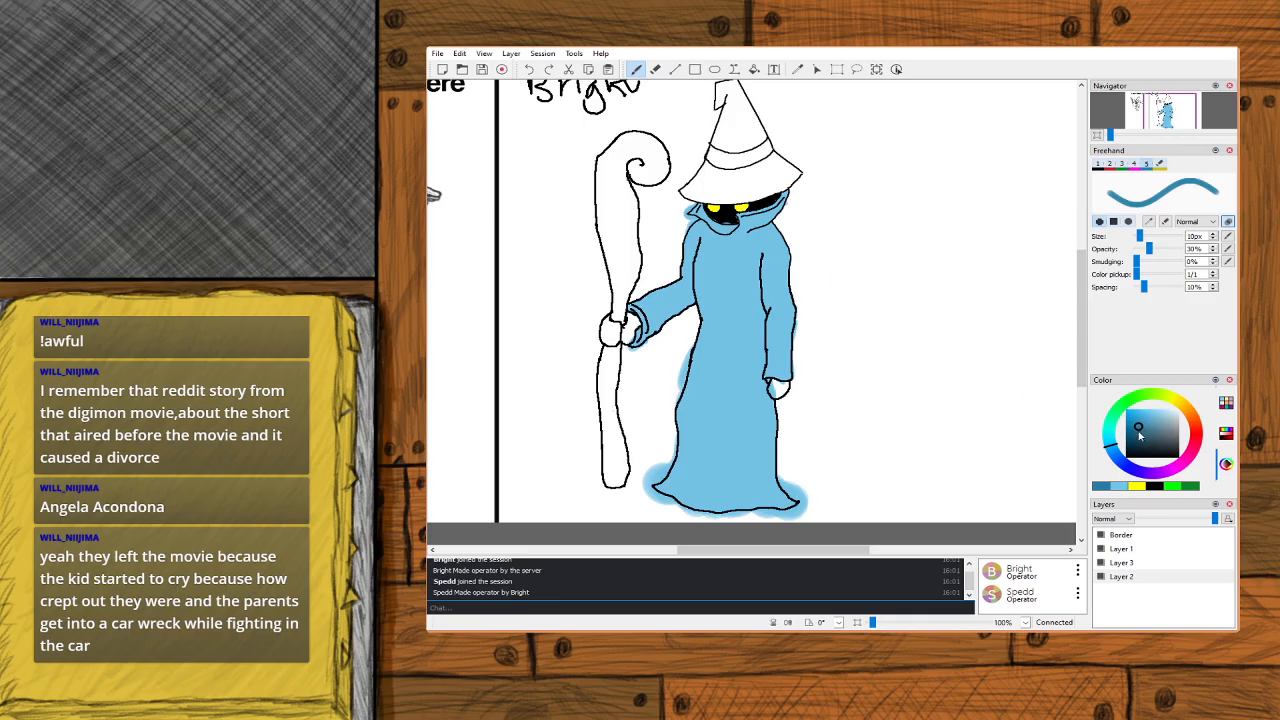
# Shift the brush colour's hue to a deeper, purer blue and try it out beside the wizard, undoing the test stroke.
pyautogui.click(1116, 455)
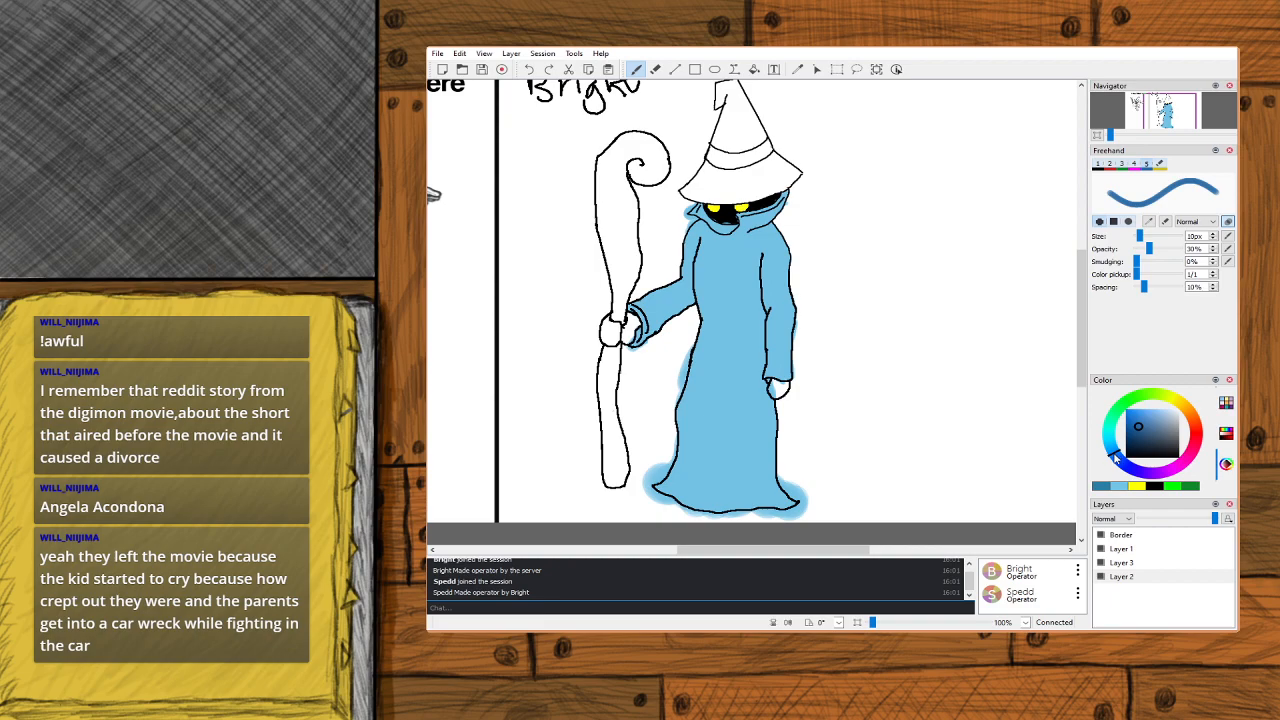
pyautogui.moveTo(862, 316)
pyautogui.mouseDown()
pyautogui.moveTo(885, 368)
pyautogui.moveTo(858, 278)
pyautogui.moveTo(894, 377)
pyautogui.mouseUp()
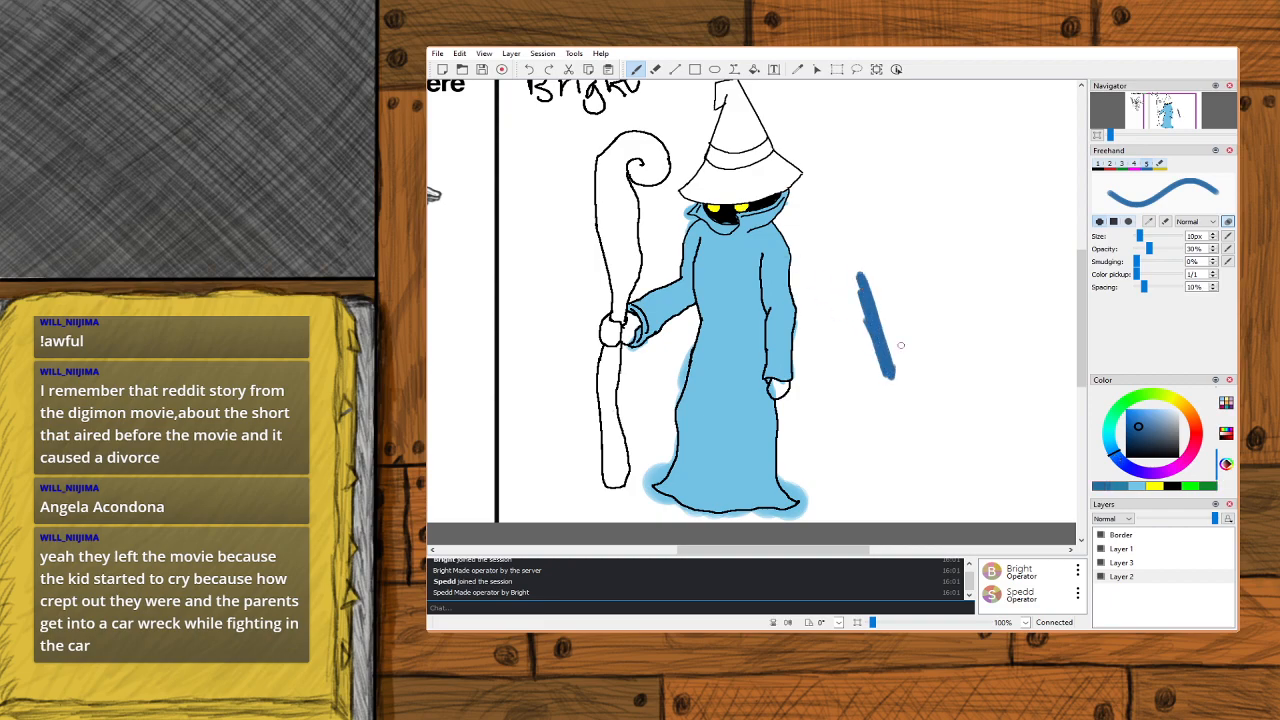
pyautogui.hotkey('ctrl', 'z')
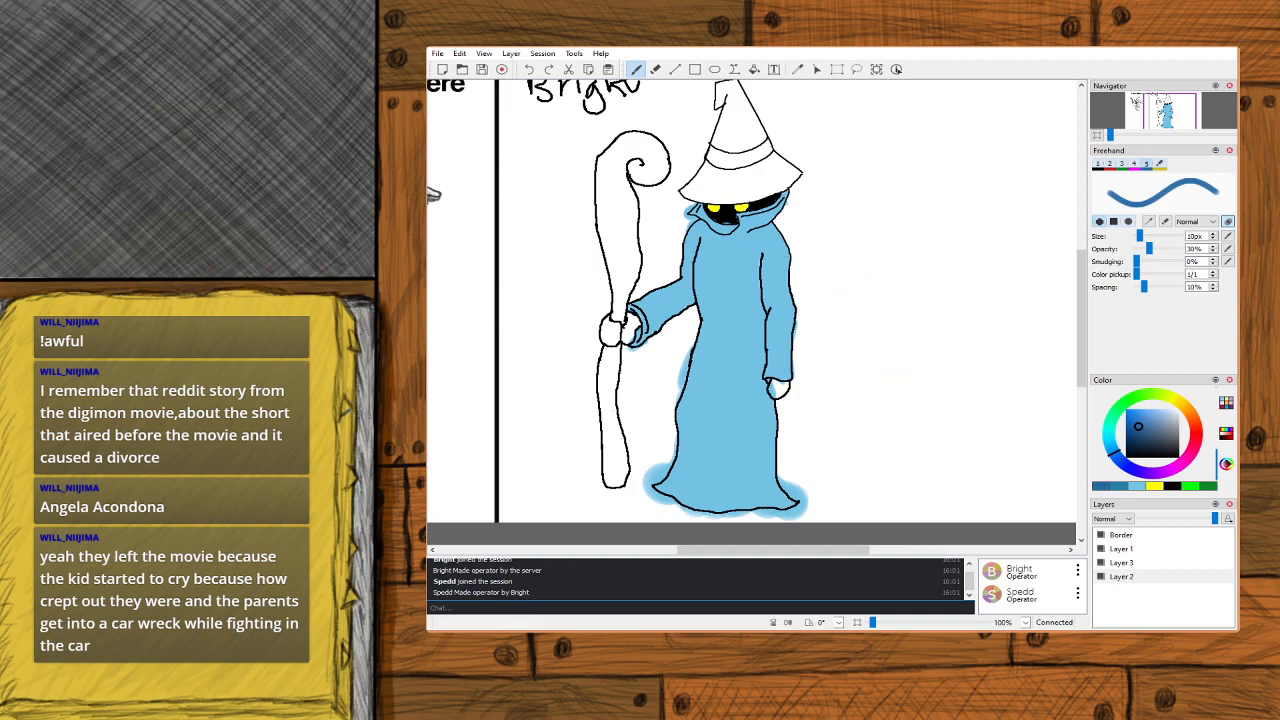
# Shade the inner and front folds of the collar around the face dark blue with the 10 px brush.
pyautogui.scroll(4, 1170, 118)
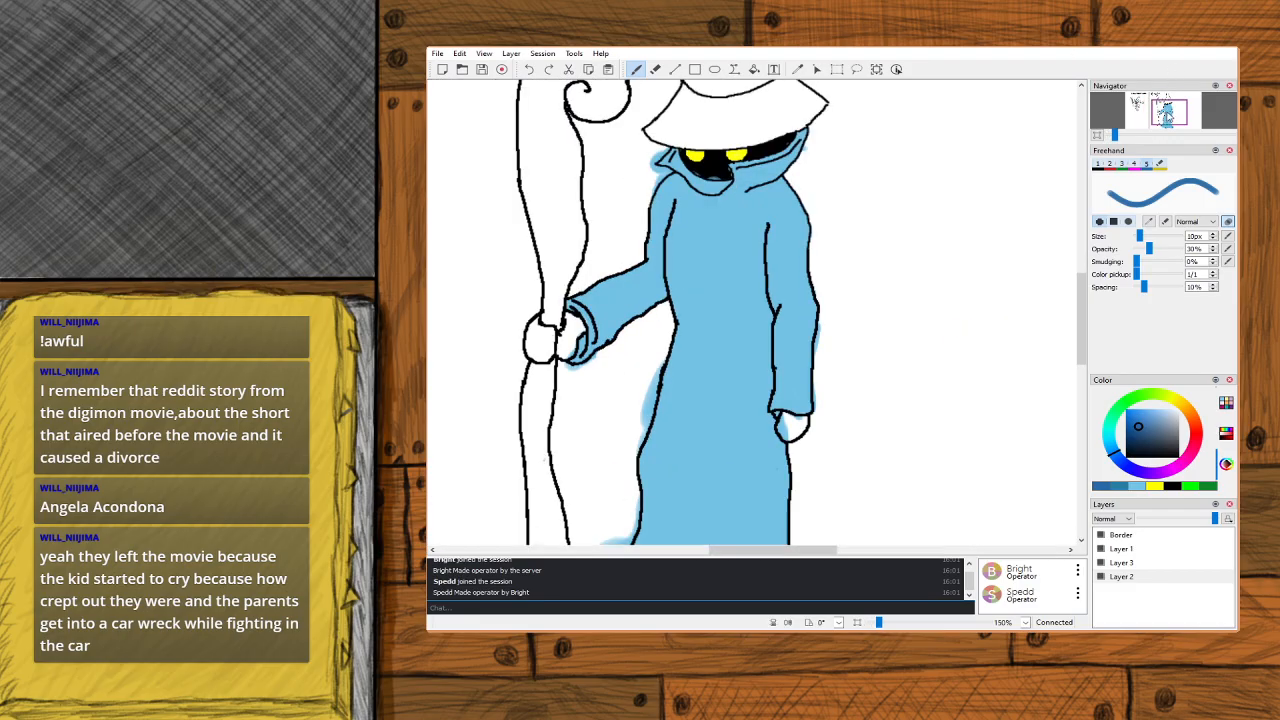
pyautogui.moveTo(1170, 111); pyautogui.dragTo(1169, 107)
pyautogui.scroll(3, 1168, 107)
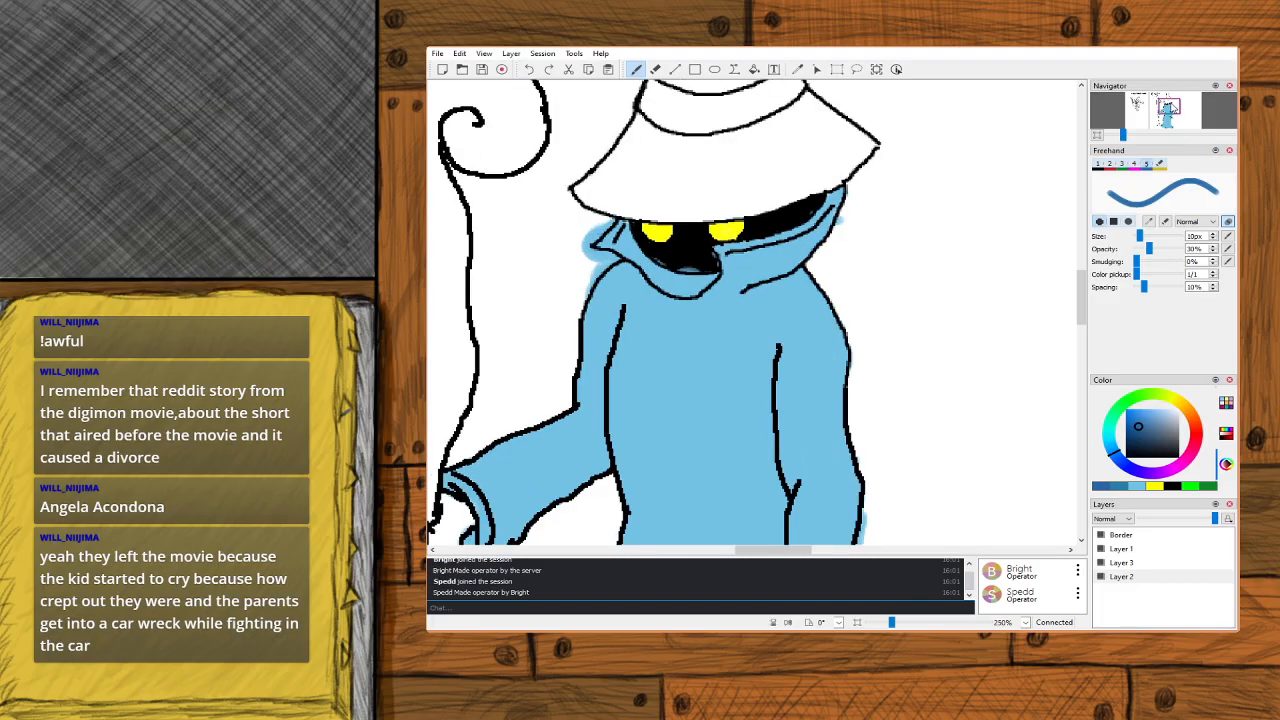
pyautogui.moveTo(1165, 110); pyautogui.dragTo(1167, 112)
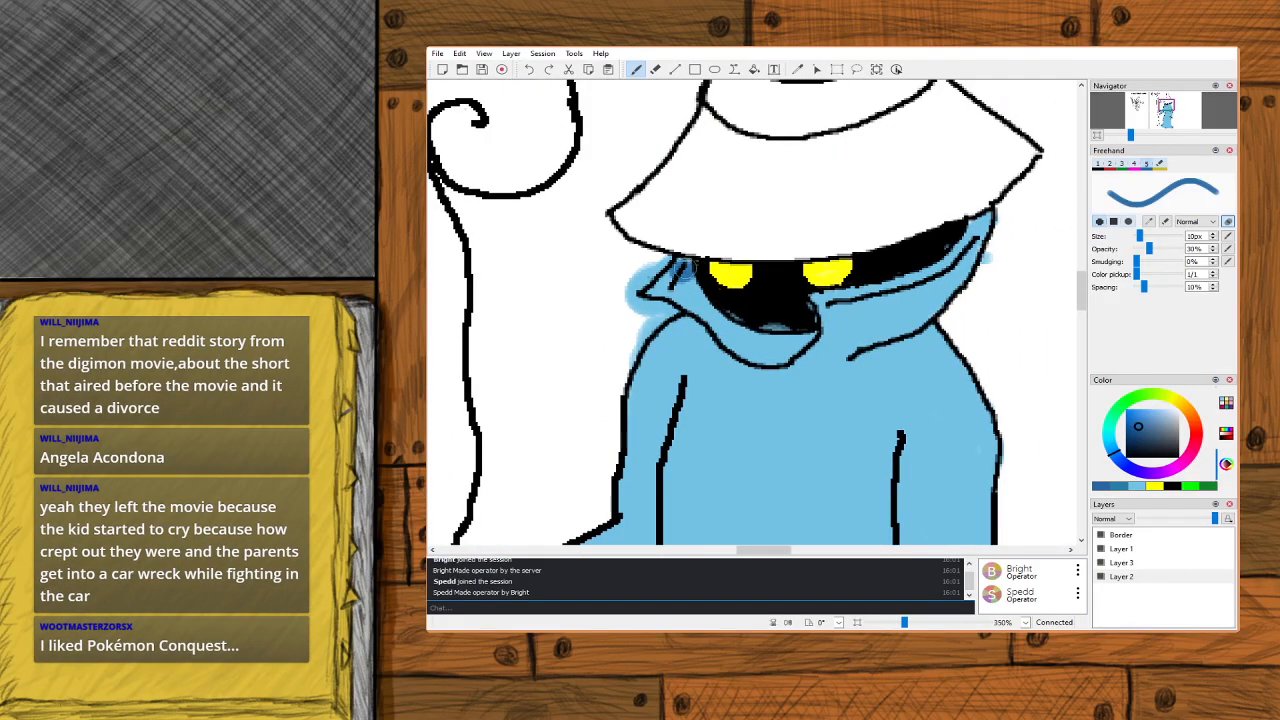
pyautogui.moveTo(681, 265)
pyautogui.mouseDown()
pyautogui.moveTo(684, 294)
pyautogui.moveTo(755, 352)
pyautogui.moveTo(792, 352)
pyautogui.moveTo(758, 338)
pyautogui.moveTo(808, 337)
pyautogui.mouseUp()
pyautogui.moveTo(982, 234)
pyautogui.mouseDown()
pyautogui.moveTo(974, 227)
pyautogui.moveTo(942, 266)
pyautogui.moveTo(950, 257)
pyautogui.moveTo(818, 300)
pyautogui.moveTo(956, 266)
pyautogui.moveTo(900, 286)
pyautogui.mouseUp()
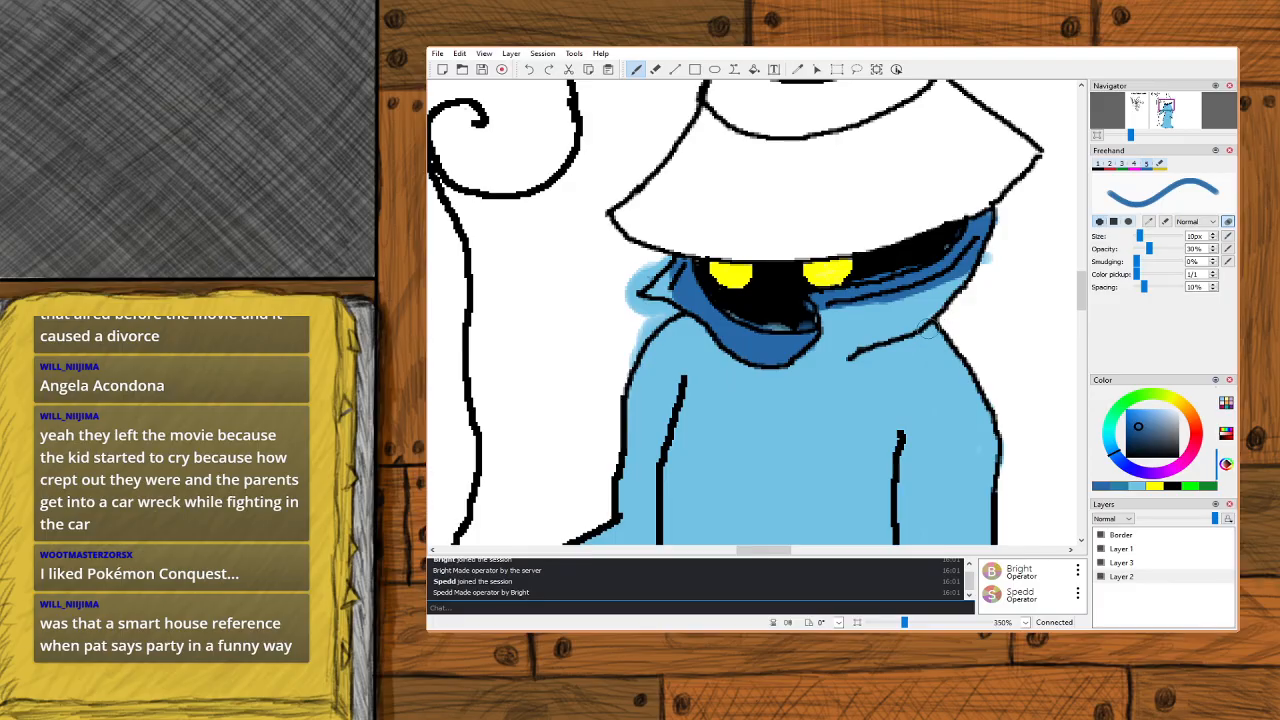
# Shade beneath the collar's fold line on the hanging-arm side dark blue with a 5 px brush.
pyautogui.moveTo(936, 326); pyautogui.dragTo(912, 342)
pyautogui.hotkey('ctrl', 'z')
pyautogui.scroll(-7, 1206, 235)
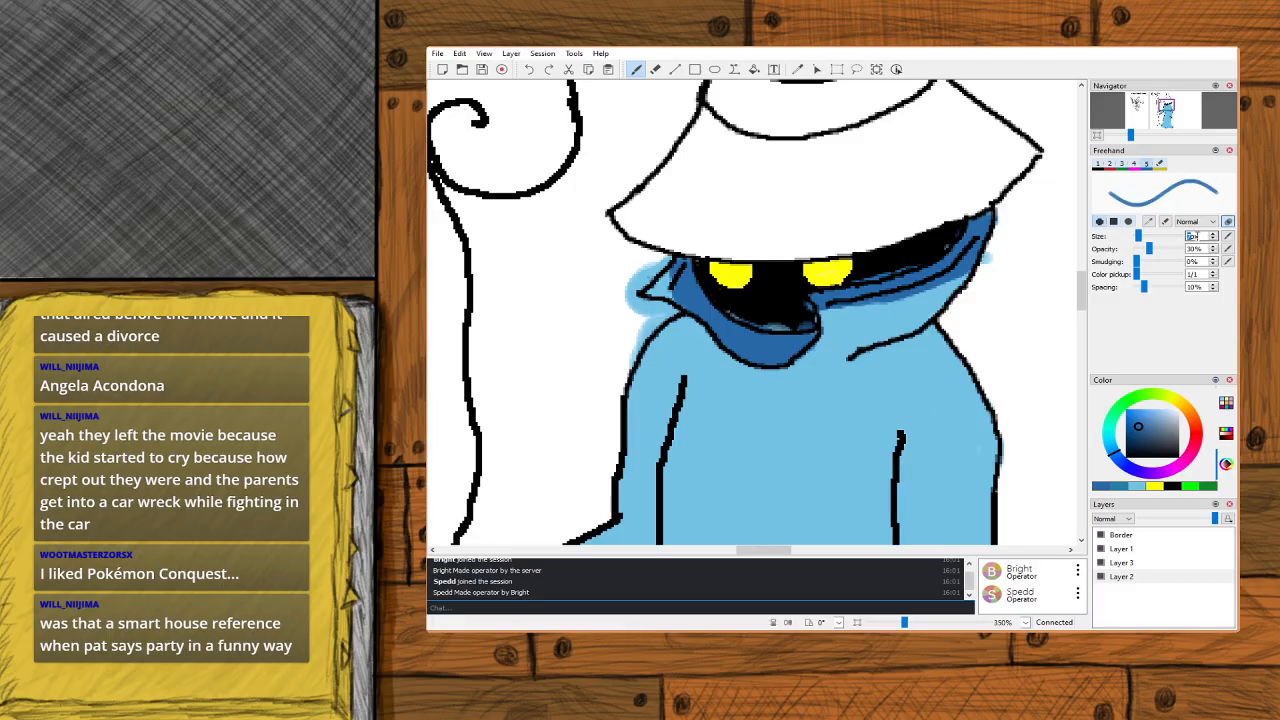
pyautogui.scroll(4, 1168, 104)
pyautogui.moveTo(1167, 105); pyautogui.dragTo(1146, 118)
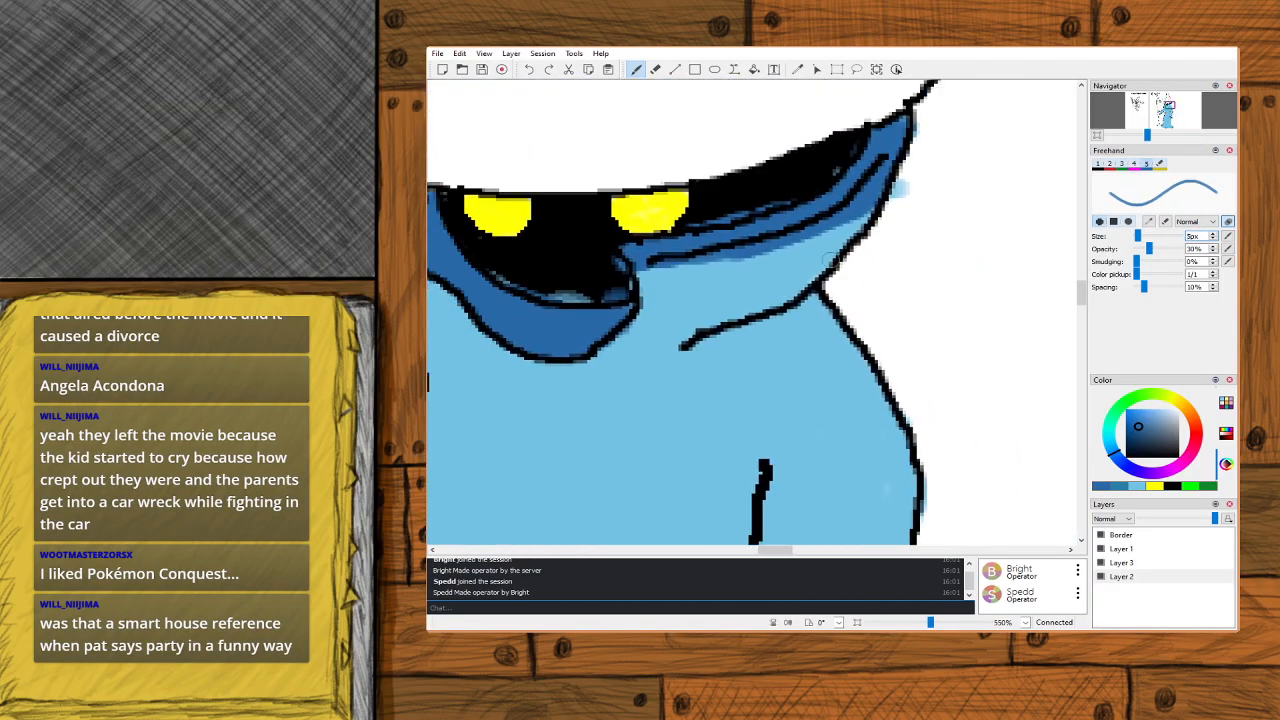
pyautogui.moveTo(815, 299)
pyautogui.mouseDown()
pyautogui.moveTo(699, 345)
pyautogui.moveTo(767, 329)
pyautogui.moveTo(756, 332)
pyautogui.moveTo(817, 298)
pyautogui.moveTo(690, 348)
pyautogui.mouseUp()
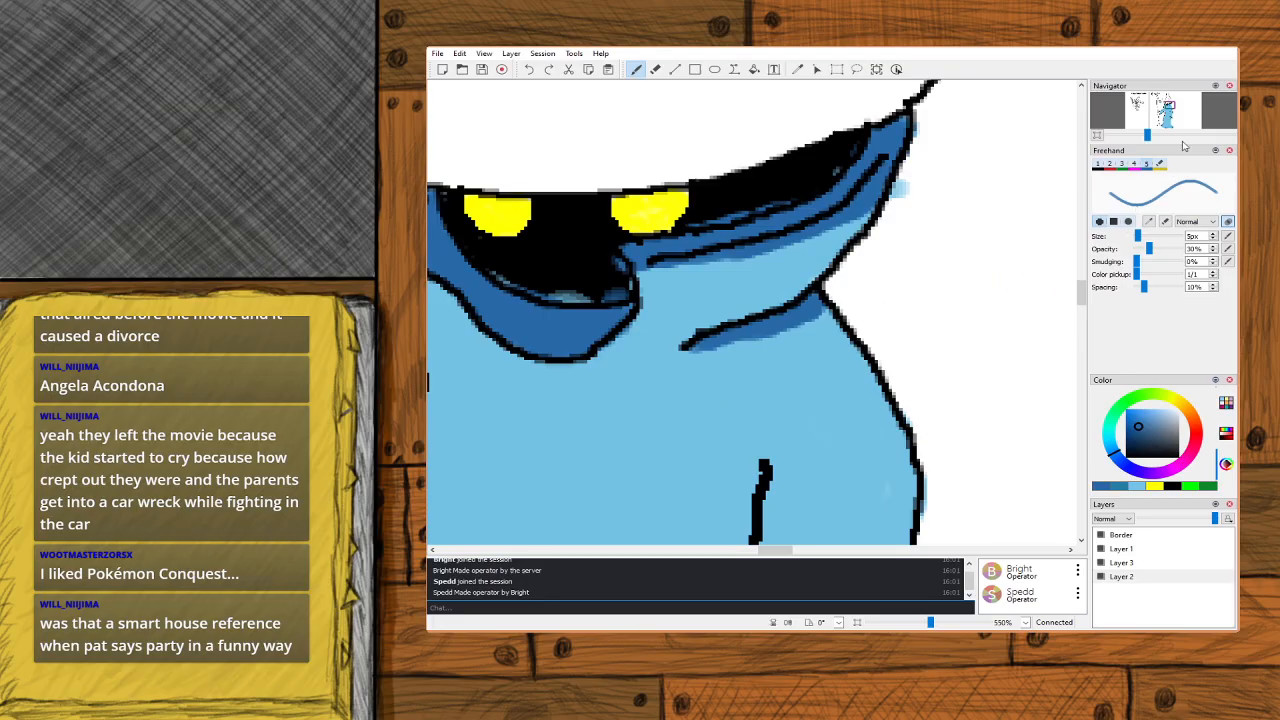
# Add dark blue shading at the staff-side end of the collar and along the inner edge of the hanging sleeve.
pyautogui.scroll(-2, 1175, 112)
pyautogui.scroll(-2, 1175, 112)
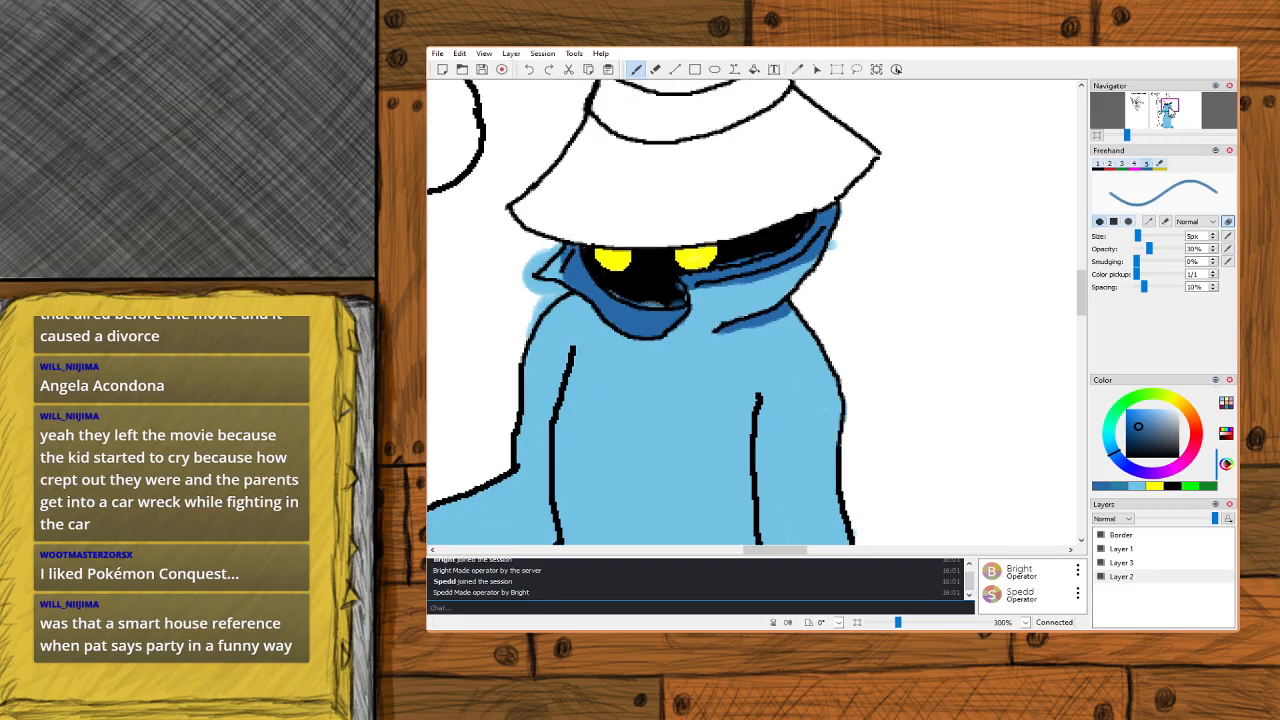
pyautogui.moveTo(1172, 104); pyautogui.dragTo(1170, 114)
pyautogui.scroll(-2, 1168, 108)
pyautogui.moveTo(546, 288); pyautogui.dragTo(571, 298)
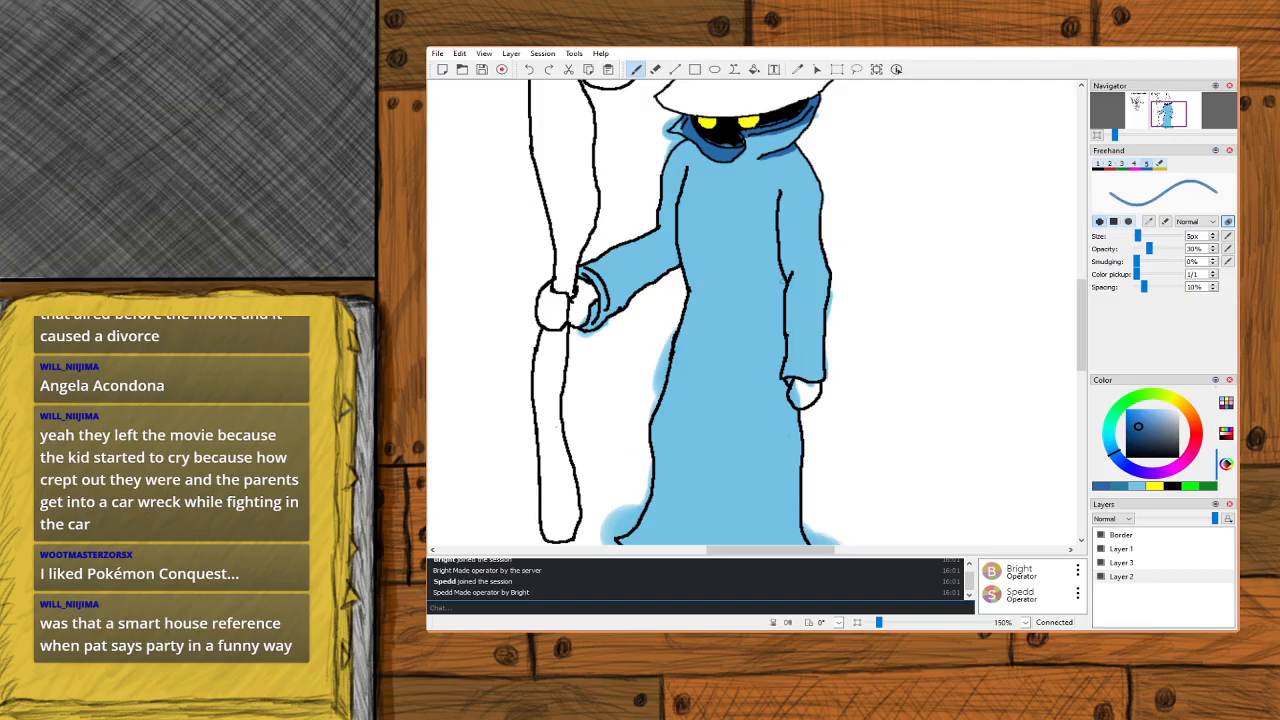
pyautogui.moveTo(782, 284)
pyautogui.mouseDown()
pyautogui.moveTo(779, 272)
pyautogui.moveTo(784, 374)
pyautogui.mouseUp()
# Try long dark blue fold strokes running down the skirt of the robe.
pyautogui.moveTo(684, 356); pyautogui.dragTo(664, 486)
pyautogui.moveTo(706, 290); pyautogui.dragTo(697, 494)
pyautogui.moveTo(740, 318)
pyautogui.mouseDown()
pyautogui.moveTo(720, 510)
pyautogui.moveTo(755, 512)
pyautogui.mouseUp()
pyautogui.hotkey('ctrl', 'z')
pyautogui.hotkey('ctrl', 'z')
pyautogui.hotkey('ctrl', 'z')
pyautogui.hotkey('ctrl', 'z')
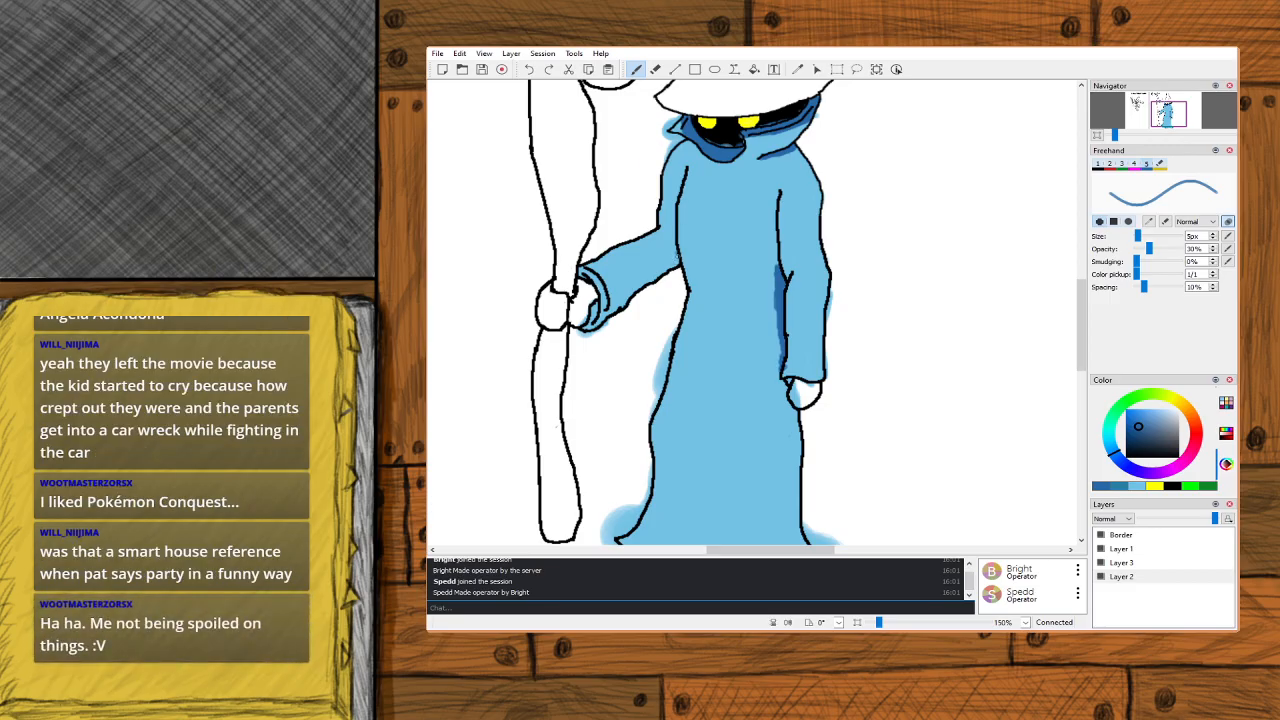
# Shade the underside and cuff of the staff-side sleeve, the hanging sleeve's upper inner edge and the robe's lower staff-side edge dark blue.
pyautogui.moveTo(678, 250)
pyautogui.mouseDown()
pyautogui.moveTo(586, 329)
pyautogui.moveTo(596, 302)
pyautogui.moveTo(584, 328)
pyautogui.mouseUp()
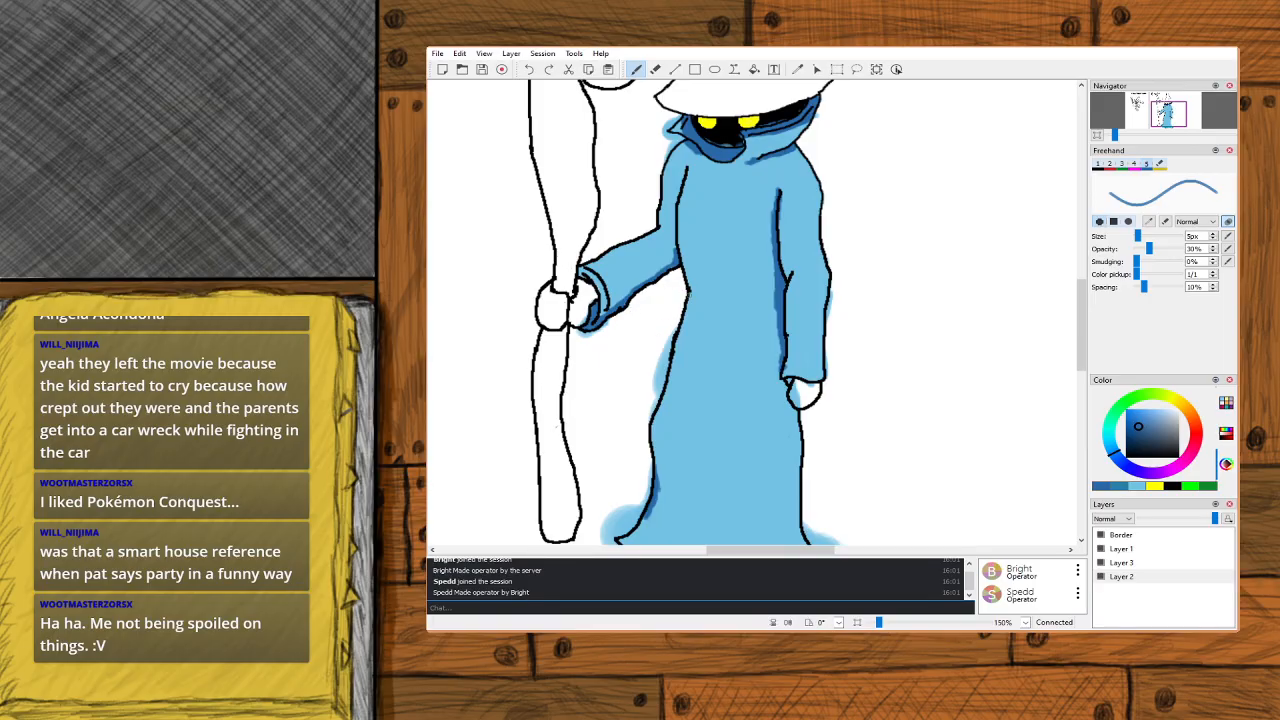
# Paint a solid dark blue band with a V-shaped upper edge across the robe below the waist, filling it with a 20 px brush.
pyautogui.moveTo(690, 293)
pyautogui.mouseDown()
pyautogui.moveTo(710, 336)
pyautogui.moveTo(698, 310)
pyautogui.moveTo(690, 340)
pyautogui.moveTo(696, 306)
pyautogui.moveTo(684, 382)
pyautogui.moveTo(670, 370)
pyautogui.moveTo(686, 320)
pyautogui.moveTo(676, 370)
pyautogui.moveTo(695, 327)
pyautogui.moveTo(688, 390)
pyautogui.moveTo(700, 396)
pyautogui.moveTo(716, 356)
pyautogui.moveTo(704, 311)
pyautogui.moveTo(738, 352)
pyautogui.moveTo(715, 283)
pyautogui.moveTo(750, 326)
pyautogui.moveTo(710, 345)
pyautogui.moveTo(724, 325)
pyautogui.mouseUp()
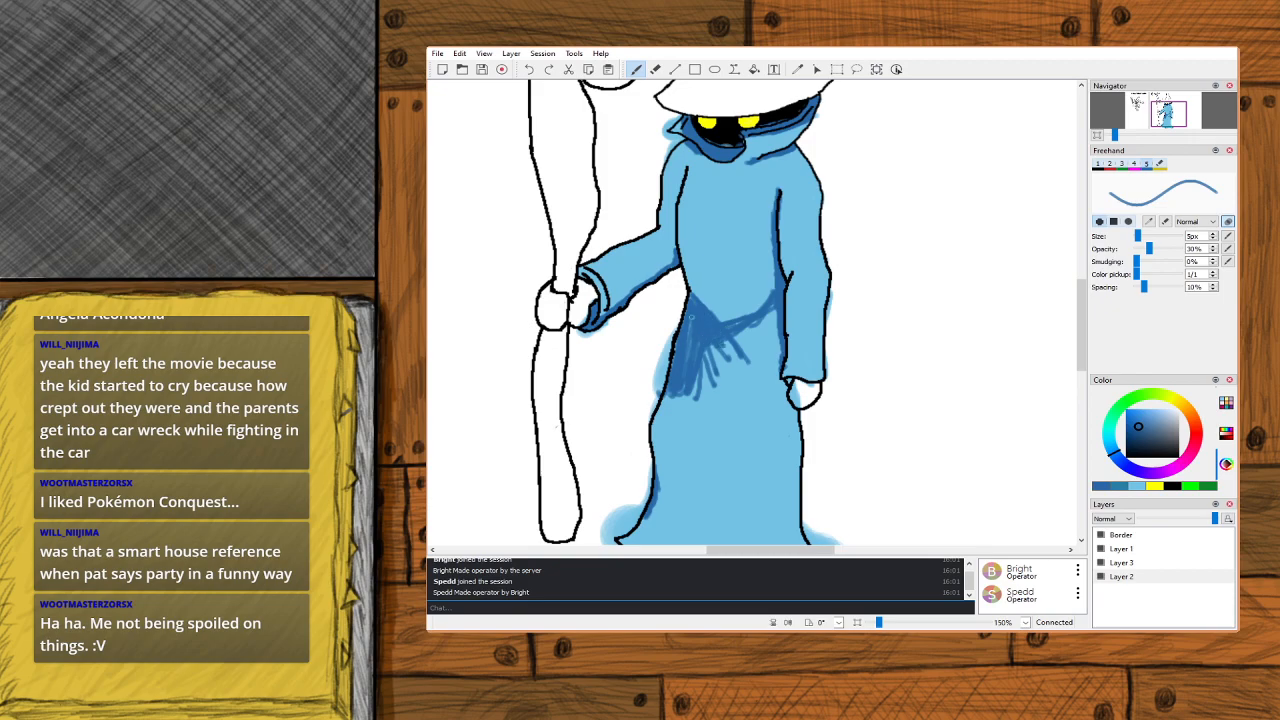
pyautogui.moveTo(690, 342)
pyautogui.mouseDown()
pyautogui.moveTo(723, 357)
pyautogui.moveTo(721, 343)
pyautogui.moveTo(771, 307)
pyautogui.moveTo(752, 346)
pyautogui.moveTo(766, 352)
pyautogui.moveTo(773, 309)
pyautogui.moveTo(776, 373)
pyautogui.moveTo(767, 303)
pyautogui.moveTo(767, 355)
pyautogui.moveTo(751, 380)
pyautogui.moveTo(753, 335)
pyautogui.moveTo(740, 385)
pyautogui.moveTo(741, 338)
pyautogui.moveTo(725, 378)
pyautogui.moveTo(755, 343)
pyautogui.moveTo(771, 376)
pyautogui.moveTo(764, 336)
pyautogui.moveTo(770, 370)
pyautogui.mouseUp()
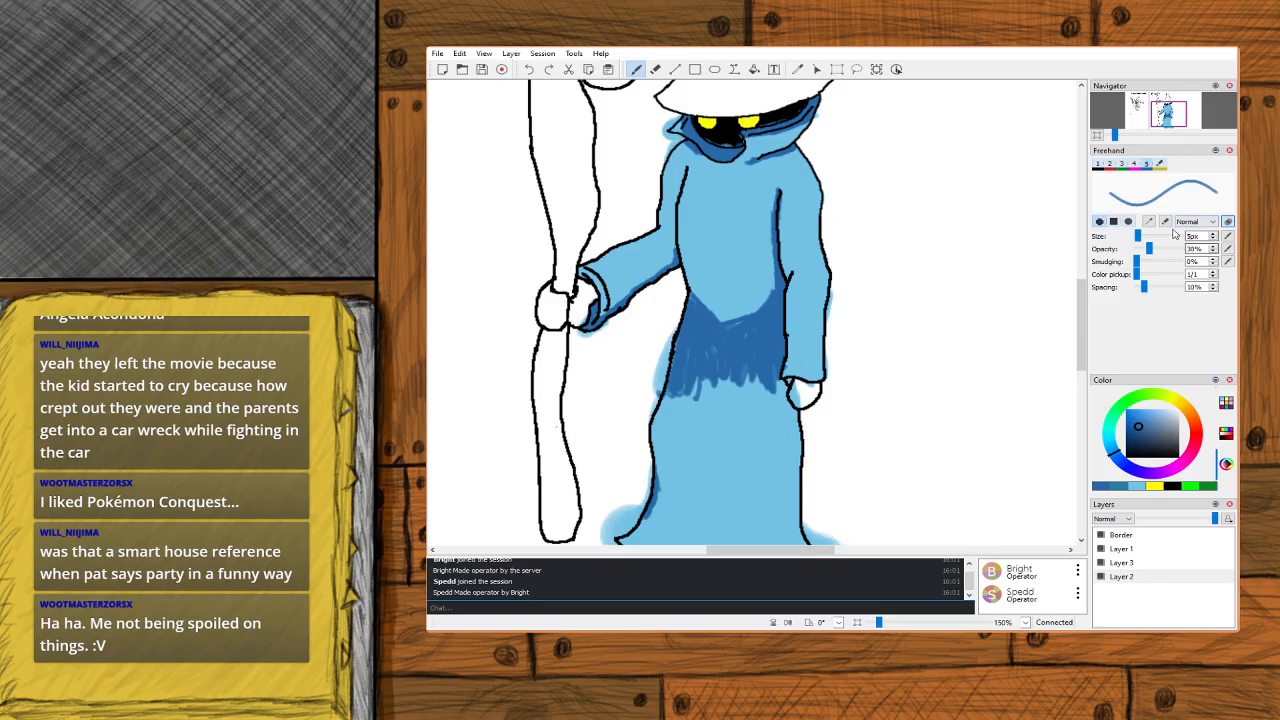
pyautogui.scroll(5, 1205, 234)
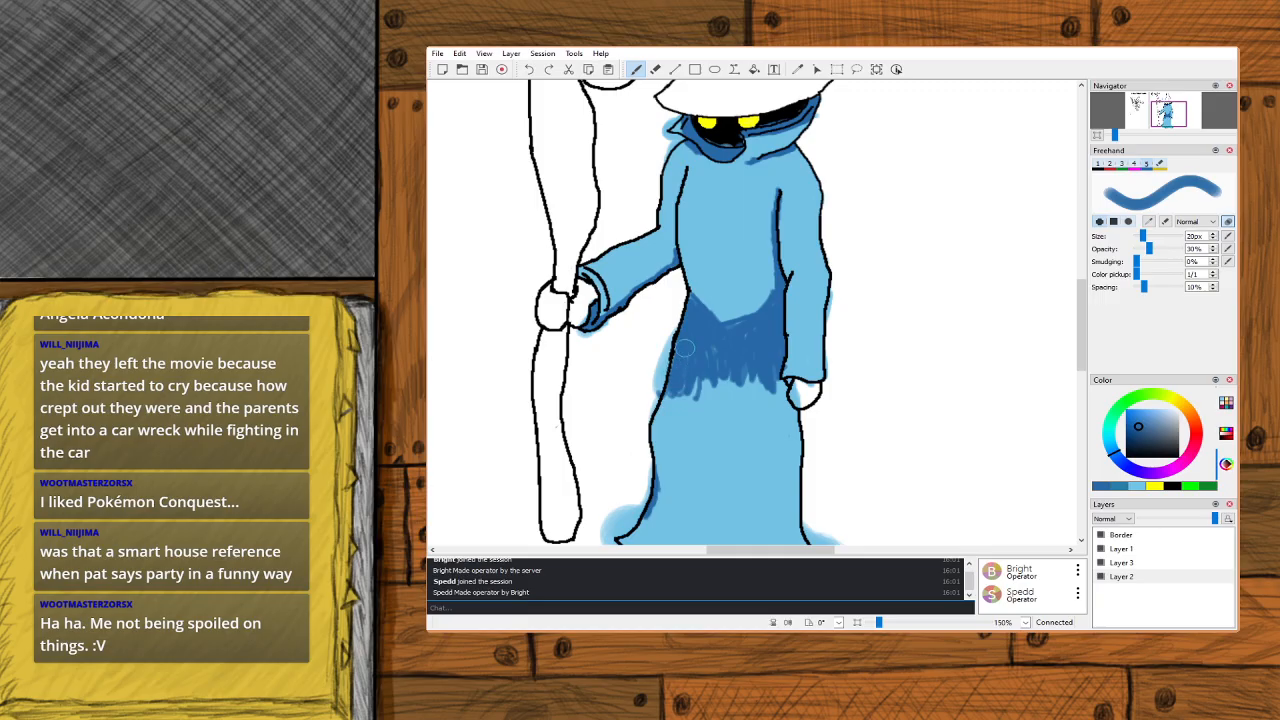
pyautogui.moveTo(691, 355)
pyautogui.mouseDown()
pyautogui.moveTo(733, 344)
pyautogui.moveTo(729, 331)
pyautogui.moveTo(773, 312)
pyautogui.moveTo(769, 378)
pyautogui.moveTo(763, 364)
pyautogui.moveTo(745, 386)
pyautogui.moveTo(737, 359)
pyautogui.moveTo(707, 387)
pyautogui.moveTo(698, 364)
pyautogui.moveTo(673, 392)
pyautogui.moveTo(756, 382)
pyautogui.mouseUp()
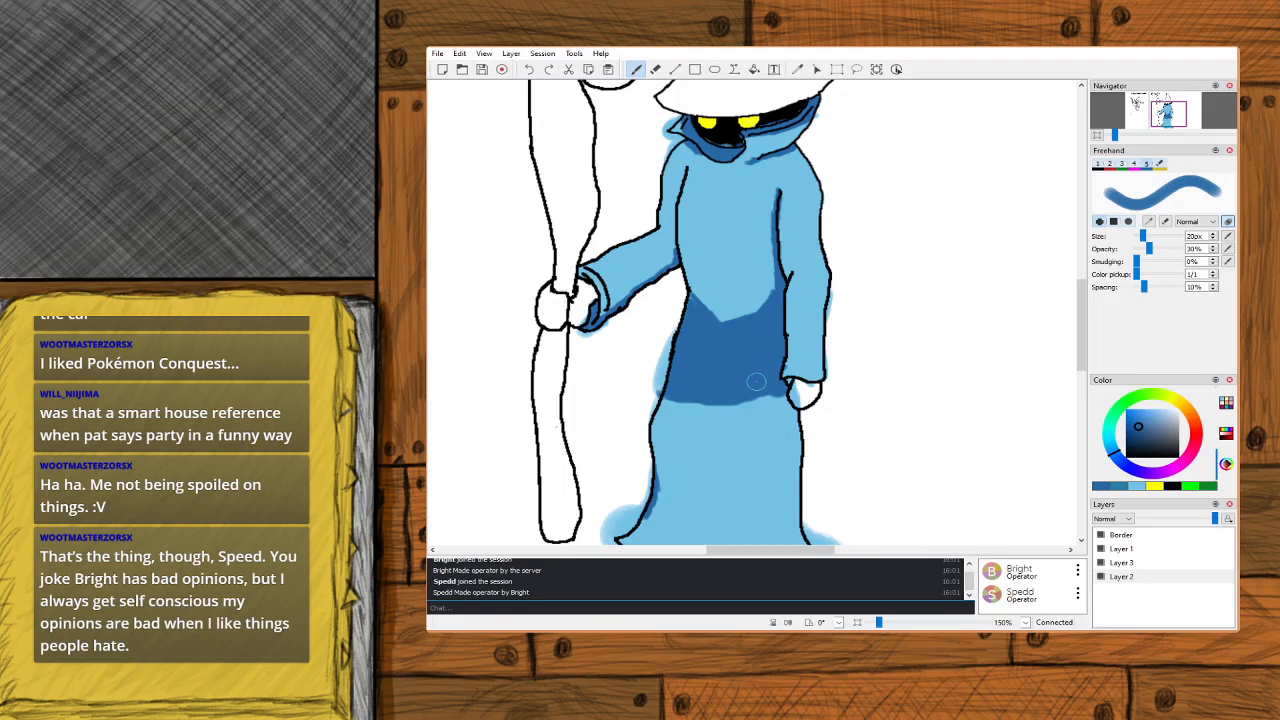
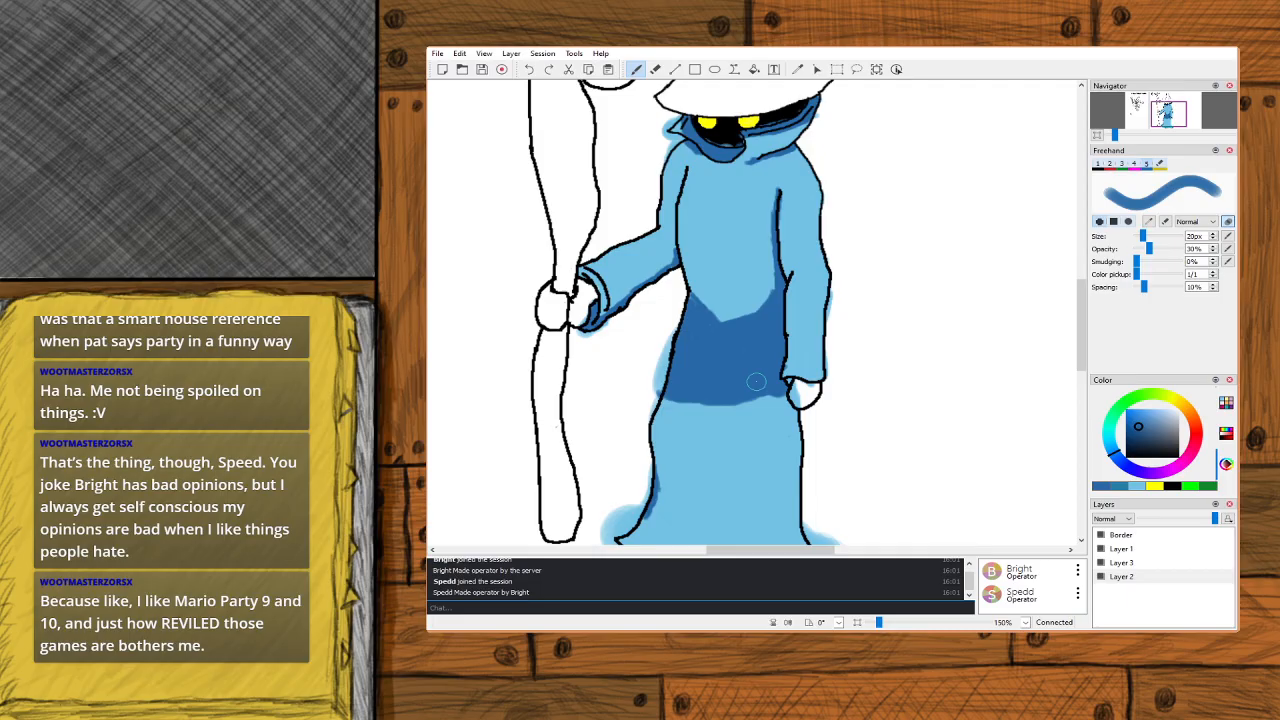
# Fill the pointed crown of the wizard's hat with solid mustard yellow using the 20 px brush.
pyautogui.scroll(-3, 570, 275)
pyautogui.scroll(6, 614, 277)
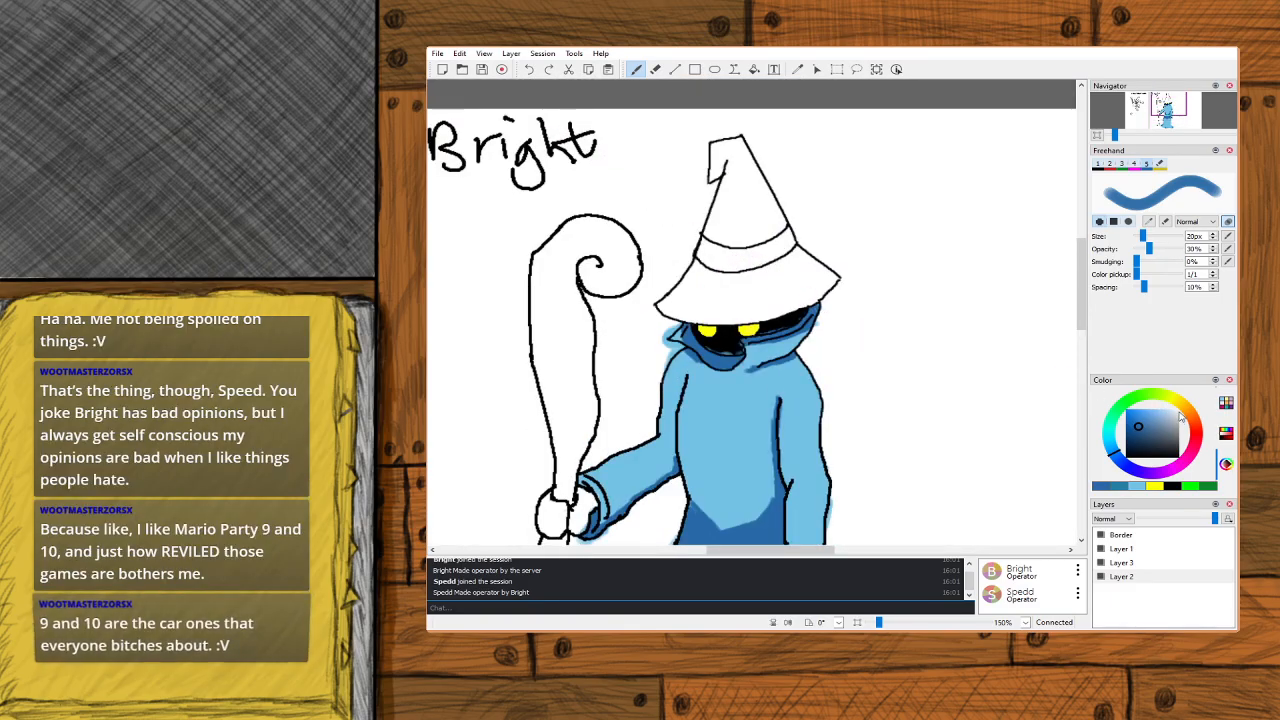
pyautogui.click(1183, 408)
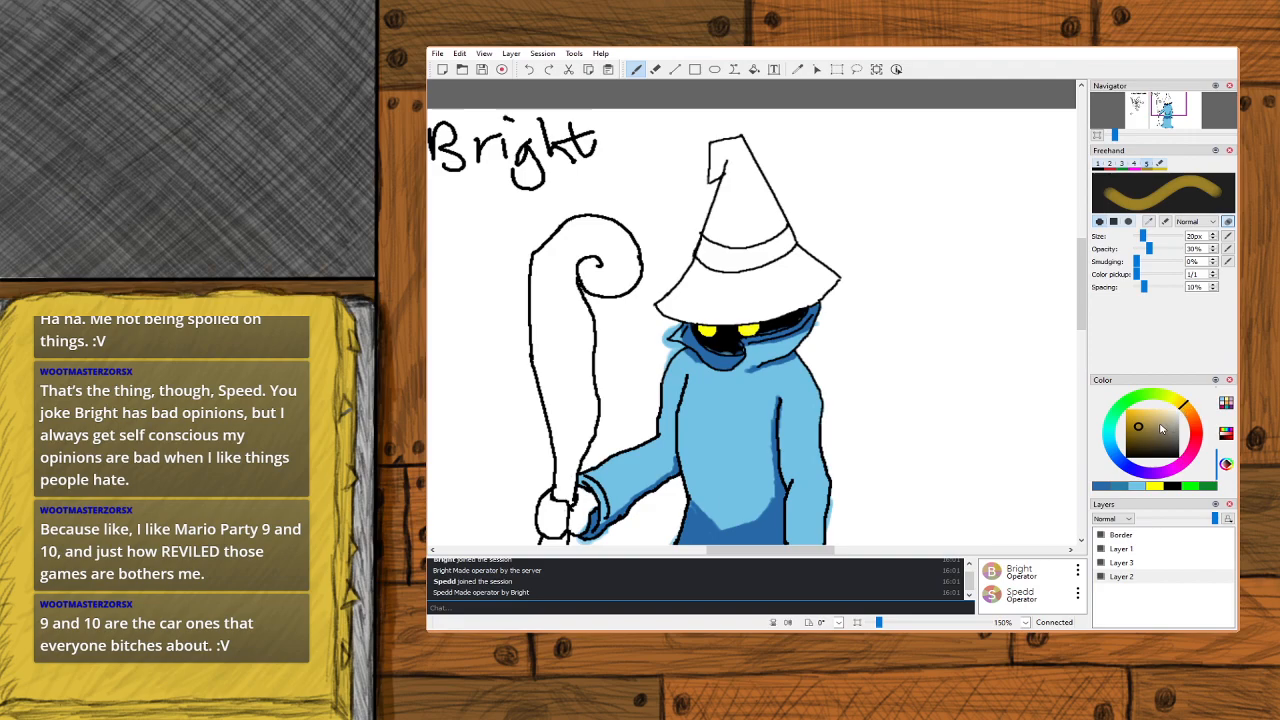
pyautogui.moveTo(1160, 428); pyautogui.dragTo(1139, 428)
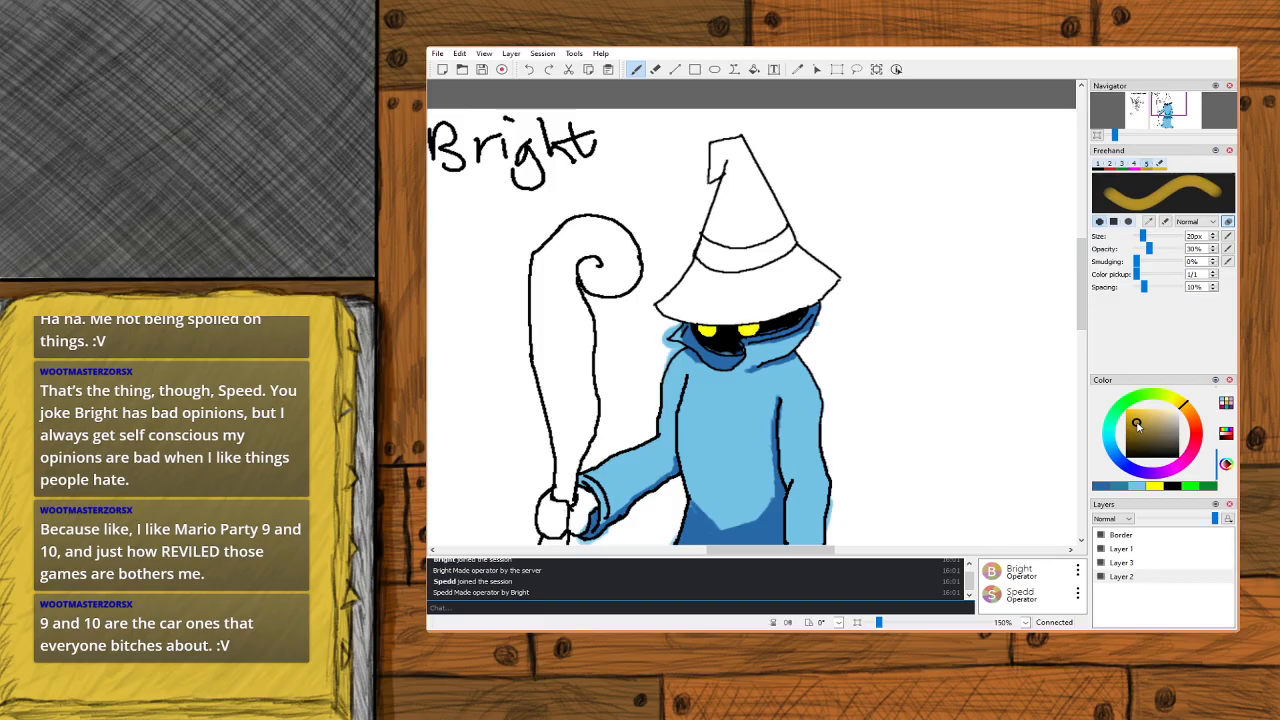
pyautogui.click(742, 163)
pyautogui.moveTo(742, 163)
pyautogui.mouseDown()
pyautogui.moveTo(757, 190)
pyautogui.moveTo(738, 154)
pyautogui.moveTo(777, 225)
pyautogui.moveTo(737, 233)
pyautogui.moveTo(750, 188)
pyautogui.moveTo(735, 202)
pyautogui.moveTo(740, 161)
pyautogui.moveTo(715, 222)
pyautogui.moveTo(725, 238)
pyautogui.moveTo(732, 224)
pyautogui.moveTo(729, 238)
pyautogui.moveTo(742, 237)
pyautogui.moveTo(735, 226)
pyautogui.moveTo(737, 241)
pyautogui.moveTo(756, 234)
pyautogui.moveTo(716, 236)
pyautogui.moveTo(739, 207)
pyautogui.mouseUp()
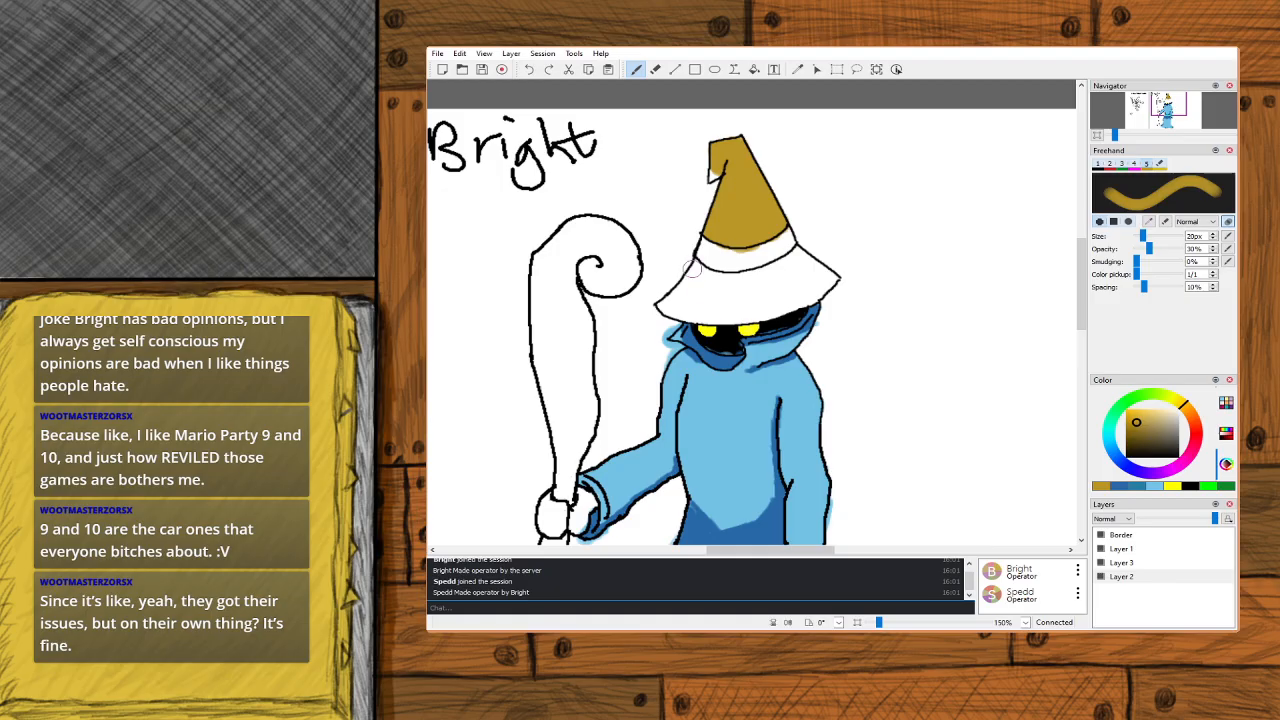
# Paint the hat's brim solid mustard yellow and fill the gap in the folded tip with a 10 px brush.
pyautogui.moveTo(690, 288)
pyautogui.mouseDown()
pyautogui.moveTo(706, 258)
pyautogui.moveTo(668, 306)
pyautogui.moveTo(752, 315)
pyautogui.moveTo(820, 288)
pyautogui.mouseUp()
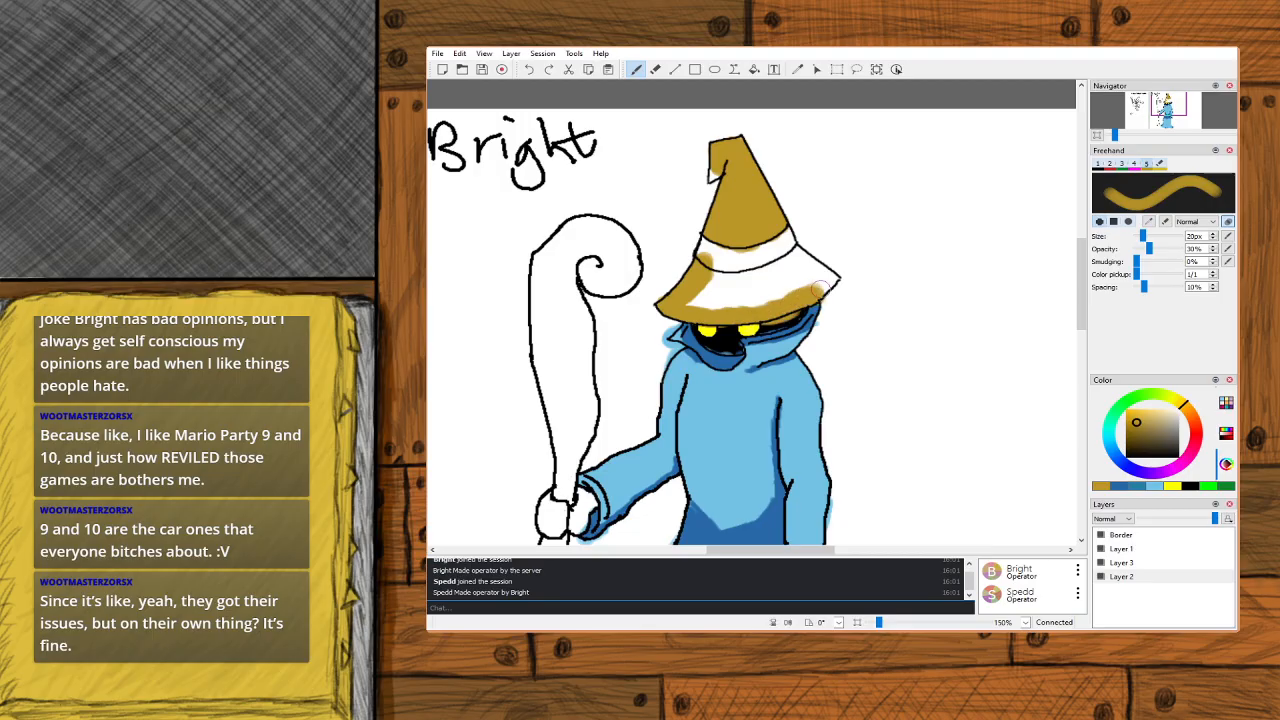
pyautogui.hotkey('ctrl', 'z')
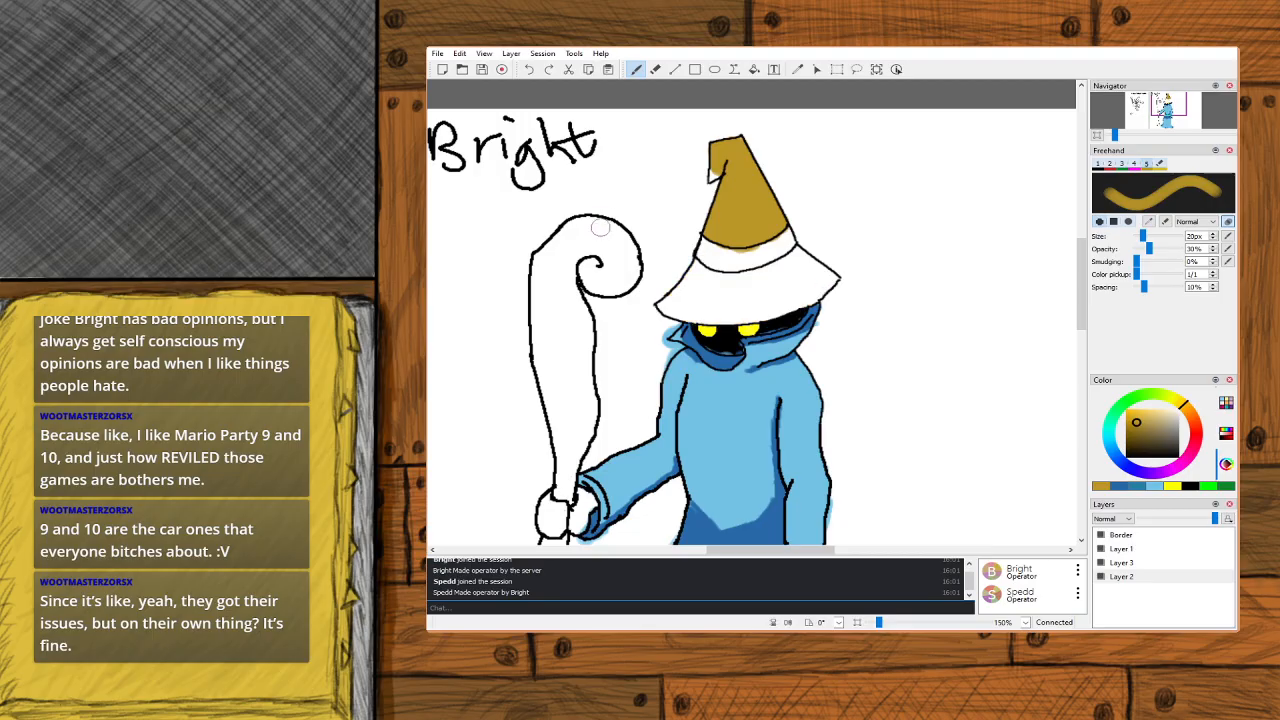
pyautogui.moveTo(708, 267)
pyautogui.mouseDown()
pyautogui.moveTo(670, 306)
pyautogui.moveTo(712, 317)
pyautogui.moveTo(769, 313)
pyautogui.moveTo(829, 276)
pyautogui.moveTo(798, 248)
pyautogui.moveTo(813, 283)
pyautogui.moveTo(783, 255)
pyautogui.moveTo(787, 285)
pyautogui.moveTo(770, 265)
pyautogui.moveTo(775, 295)
pyautogui.moveTo(765, 273)
pyautogui.moveTo(761, 308)
pyautogui.moveTo(755, 273)
pyautogui.moveTo(739, 302)
pyautogui.moveTo(737, 280)
pyautogui.moveTo(698, 297)
pyautogui.mouseUp()
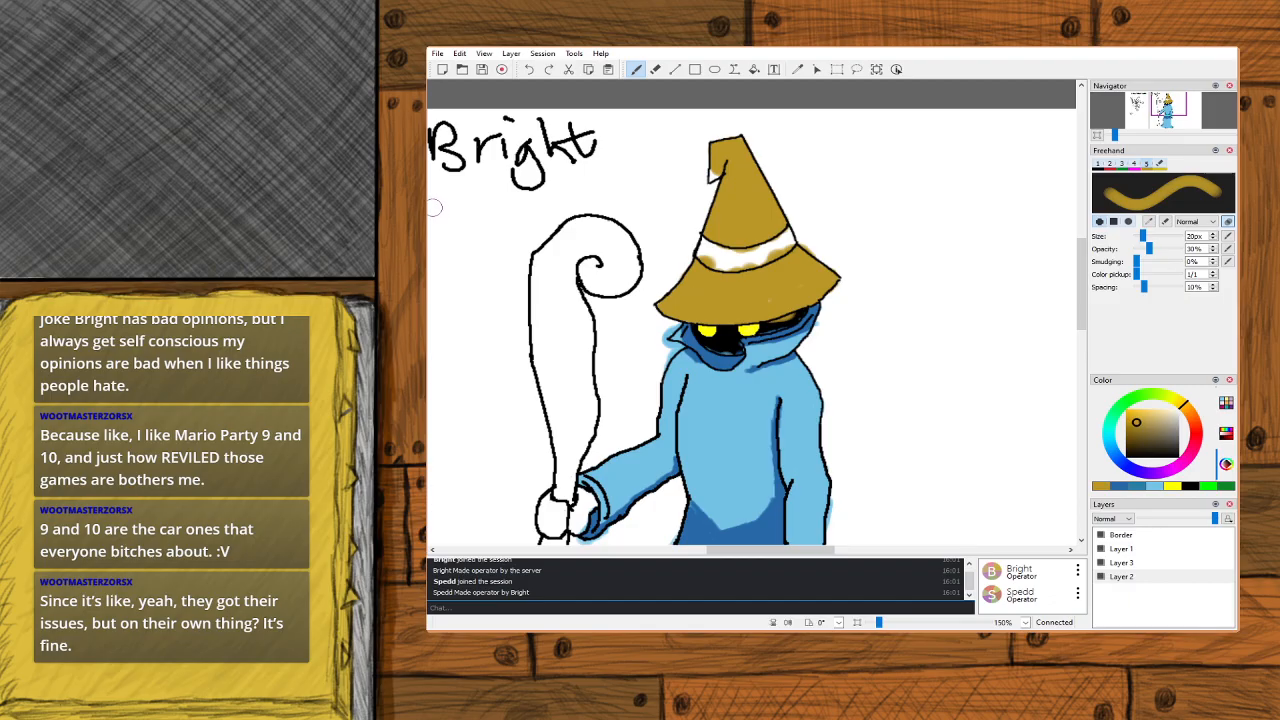
pyautogui.scroll(-9, 1195, 237)
pyautogui.scroll(-1, 1195, 237)
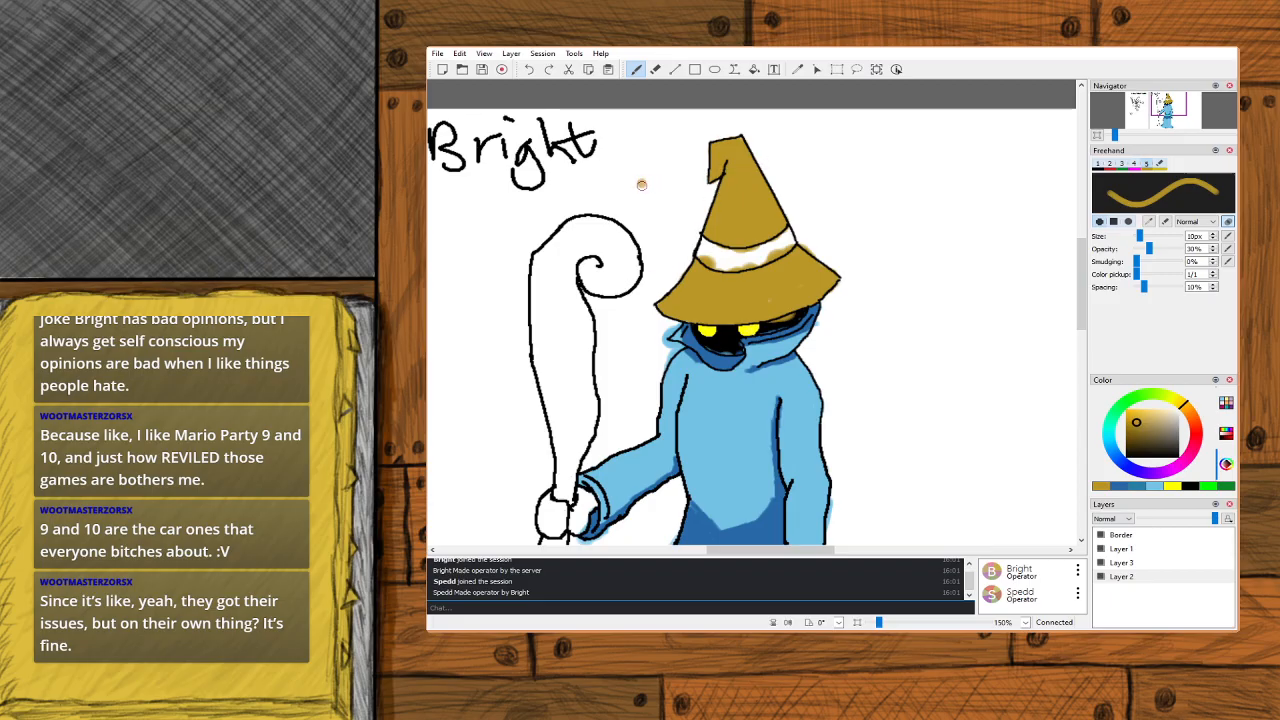
pyautogui.hotkey('ctrl', 'z')
# Try orange-brown on the hat band, undo it, and paint the whole band dark brown with the 10 px brush.
pyautogui.moveTo(1183, 406)
pyautogui.mouseDown()
pyautogui.moveTo(1104, 420)
pyautogui.moveTo(1098, 408)
pyautogui.moveTo(1096, 452)
pyautogui.moveTo(1084, 433)
pyautogui.mouseUp()
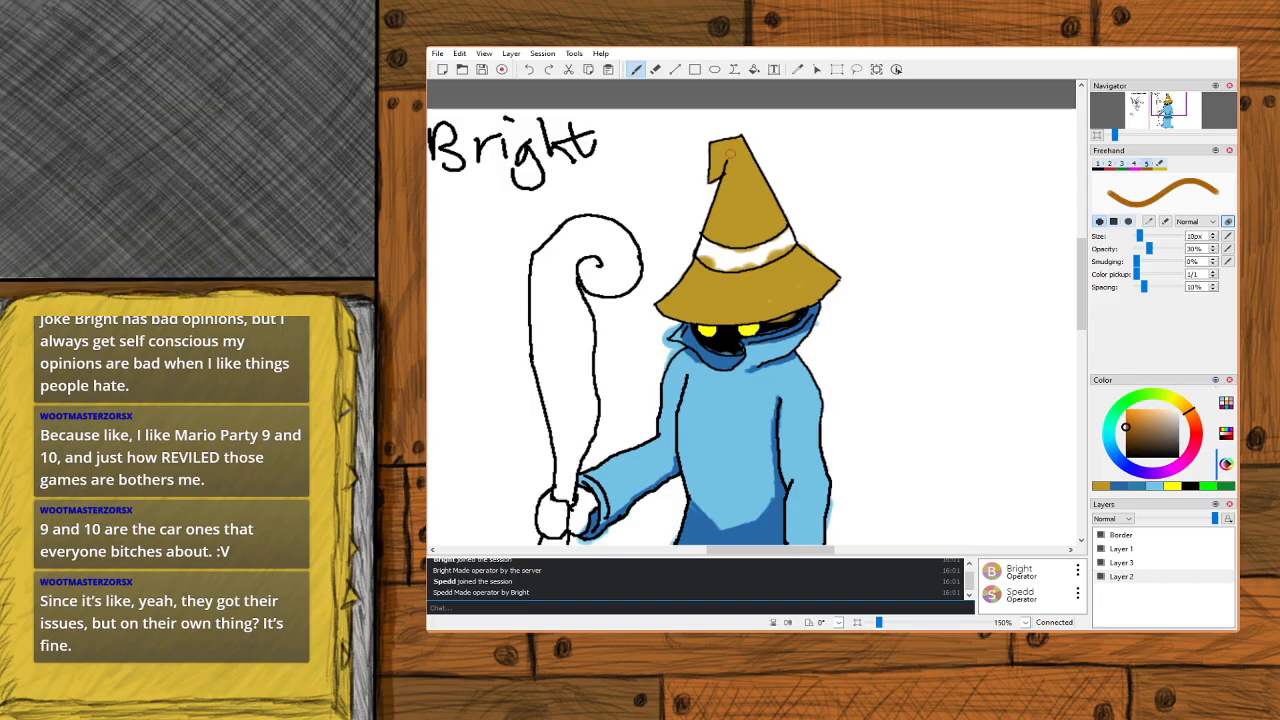
pyautogui.click(703, 248)
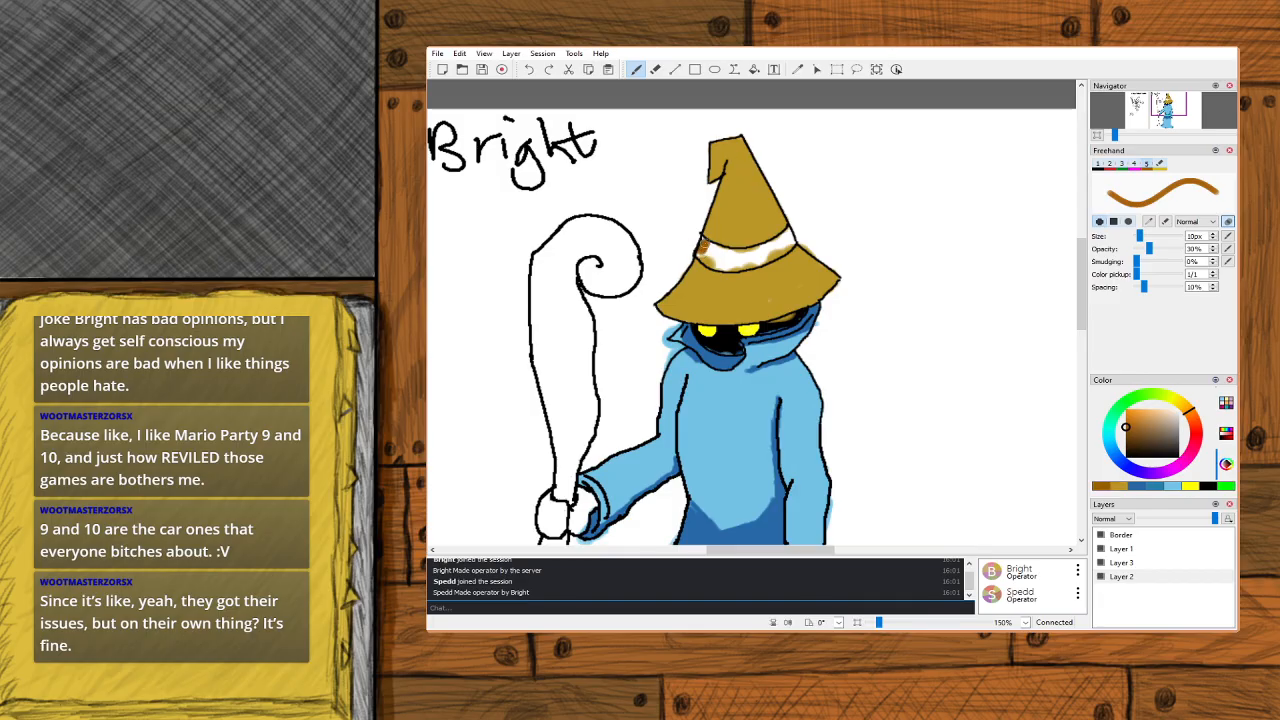
pyautogui.moveTo(700, 238)
pyautogui.mouseDown()
pyautogui.moveTo(767, 251)
pyautogui.moveTo(750, 256)
pyautogui.mouseUp()
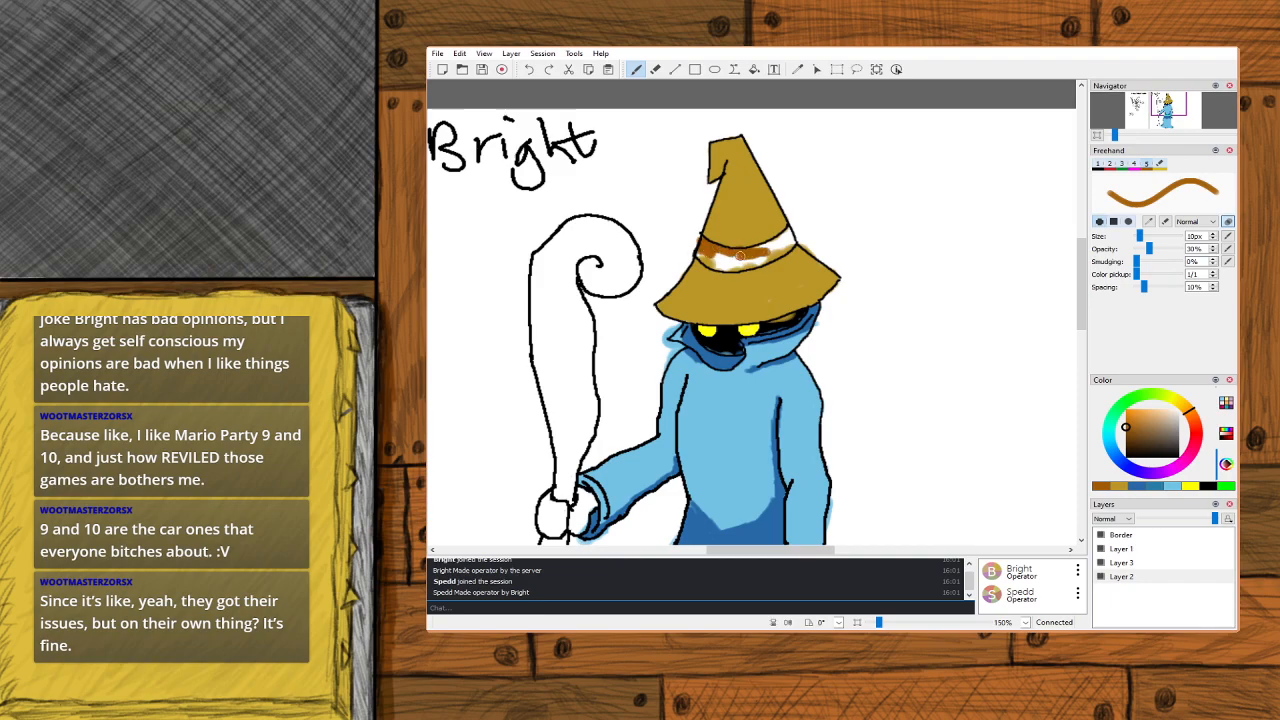
pyautogui.hotkey('ctrl', 'z')
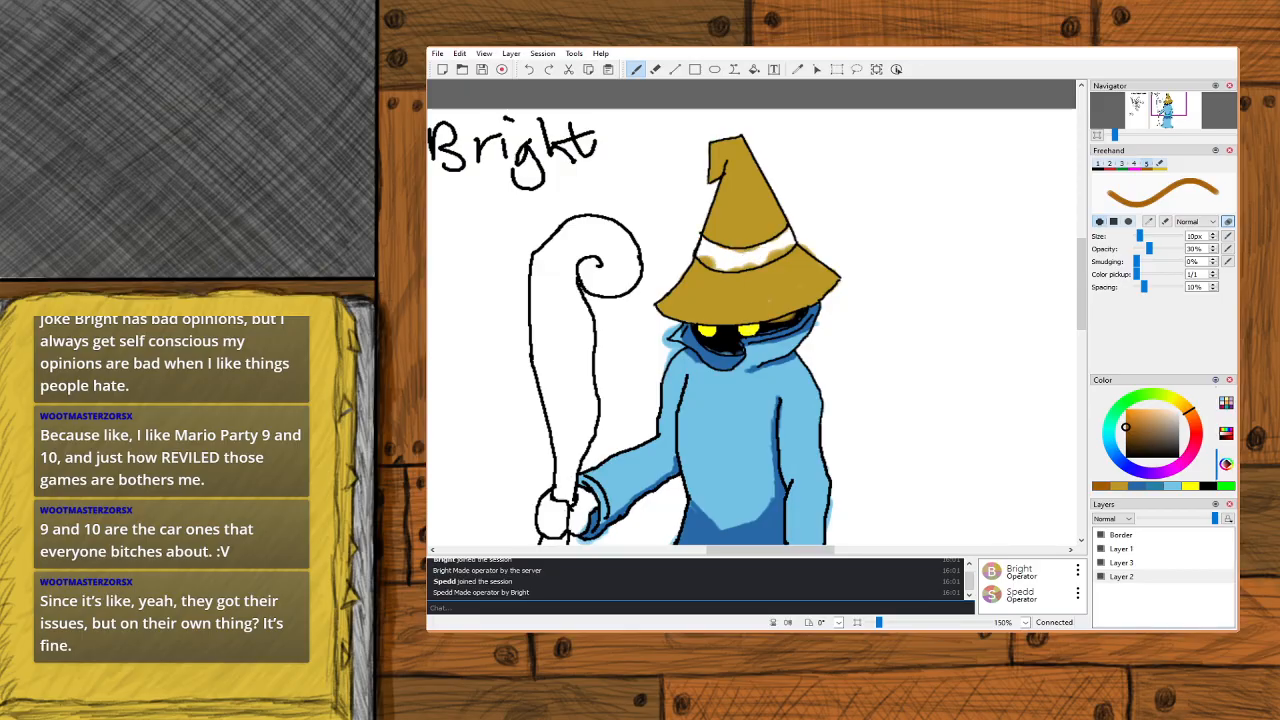
pyautogui.click(1140, 429)
pyautogui.moveTo(1136, 440); pyautogui.dragTo(1124, 444)
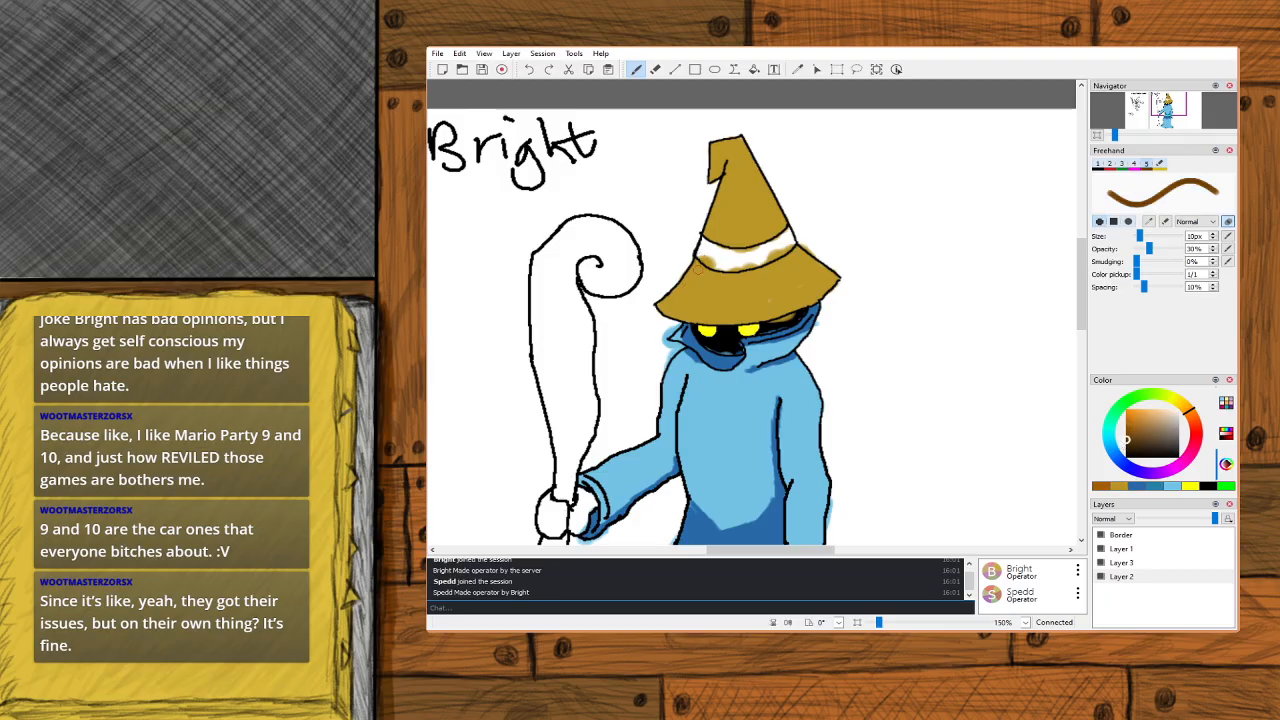
pyautogui.moveTo(703, 252)
pyautogui.mouseDown()
pyautogui.moveTo(778, 254)
pyautogui.moveTo(766, 258)
pyautogui.moveTo(788, 234)
pyautogui.moveTo(732, 262)
pyautogui.mouseUp()
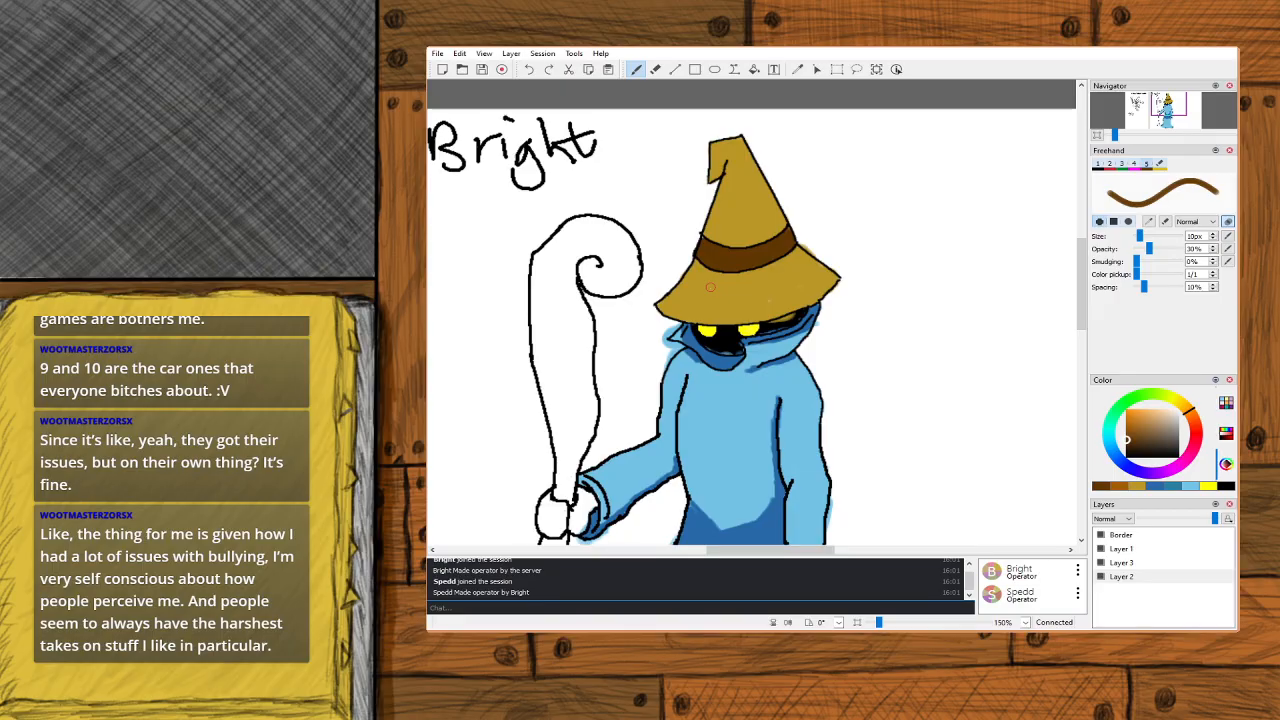
# Cover the stray hat colour and gaps in the face opening with black, then reduce the brush to 5 px.
pyautogui.moveTo(1177, 101); pyautogui.dragTo(1169, 106)
pyautogui.scroll(3, 1170, 106)
pyautogui.moveTo(1143, 438); pyautogui.dragTo(1079, 509)
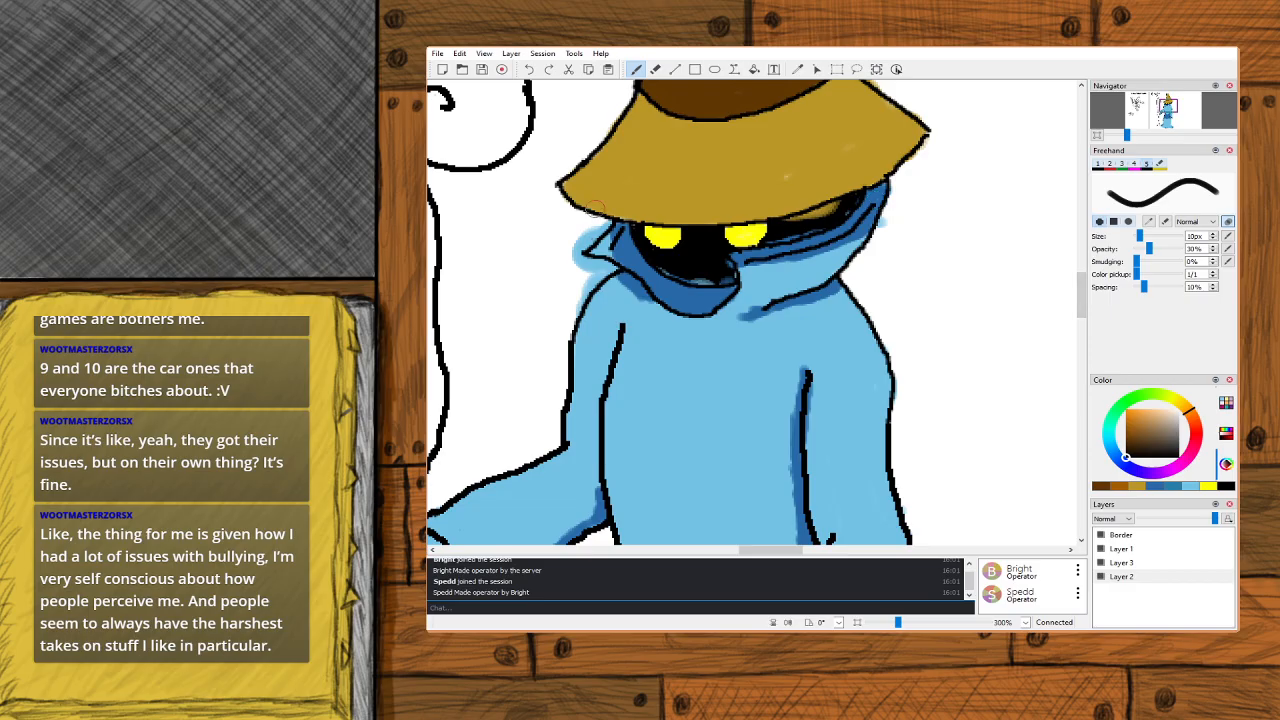
pyautogui.moveTo(686, 268)
pyautogui.mouseDown()
pyautogui.moveTo(669, 267)
pyautogui.moveTo(700, 278)
pyautogui.moveTo(721, 264)
pyautogui.moveTo(726, 276)
pyautogui.mouseUp()
pyautogui.moveTo(784, 214); pyautogui.dragTo(831, 214)
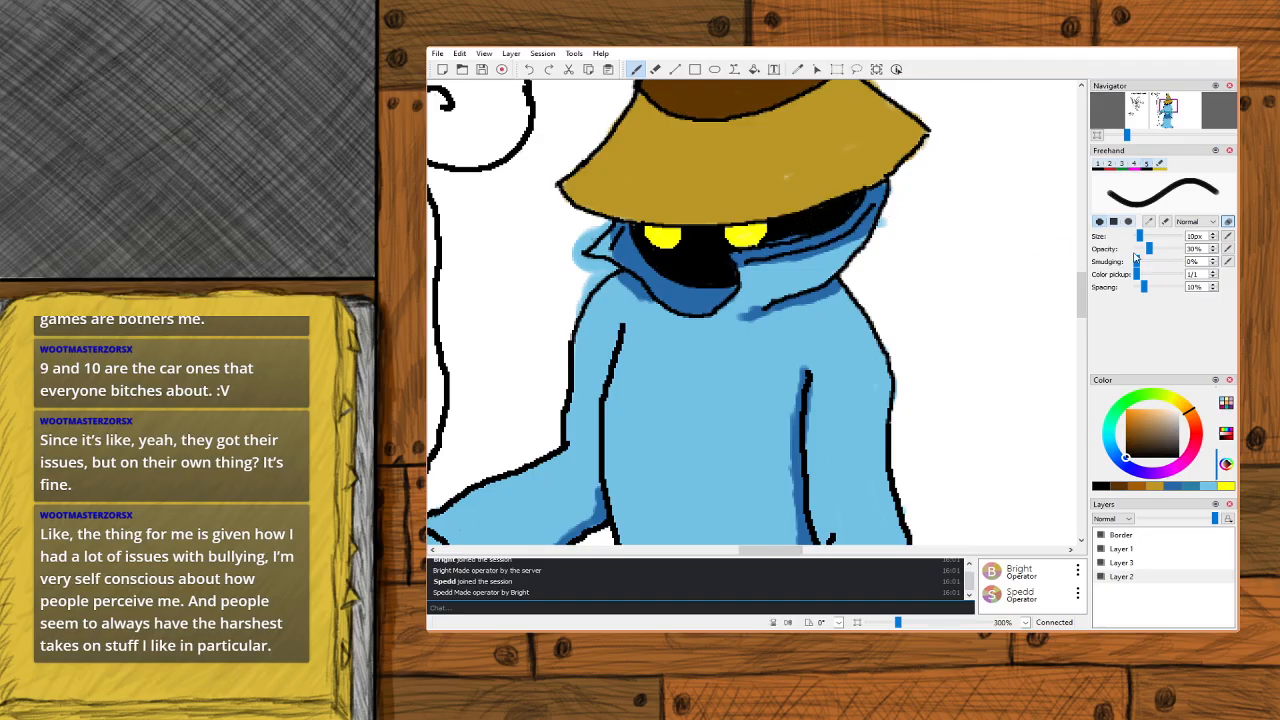
pyautogui.scroll(-6, 1191, 238)
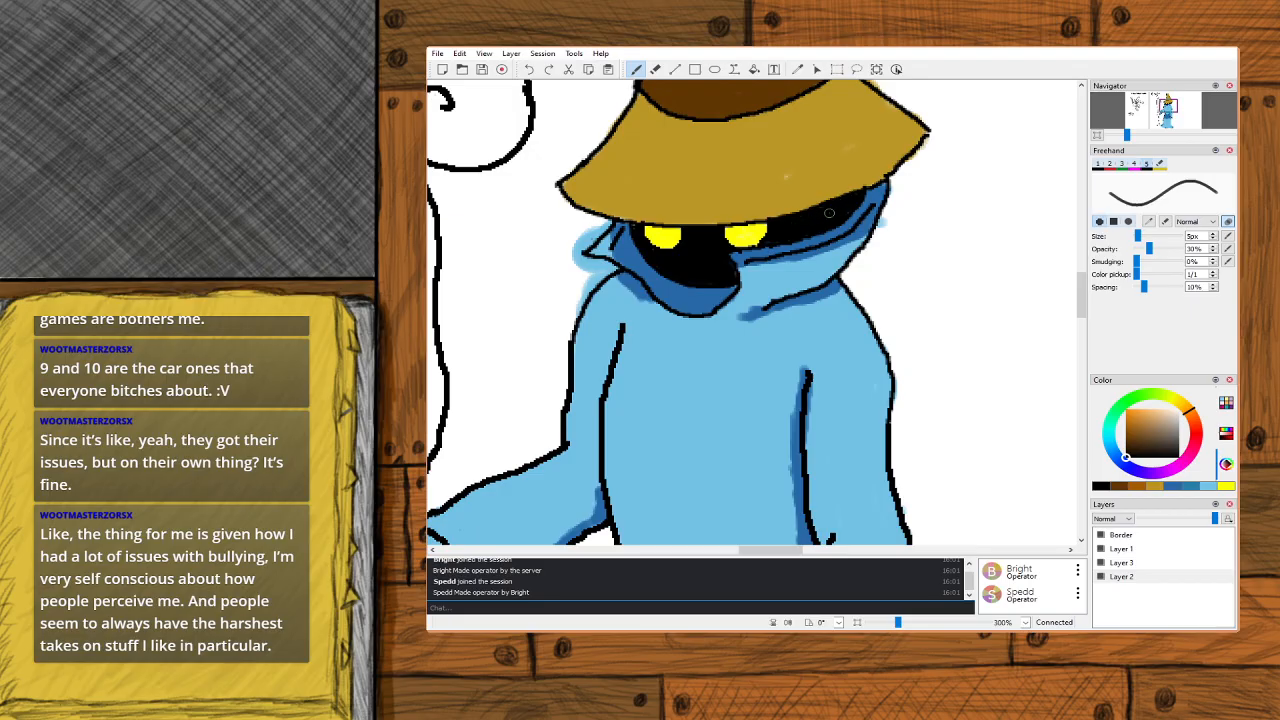
pyautogui.scroll(-1, 858, 180)
pyautogui.scroll(-1, 1166, 113)
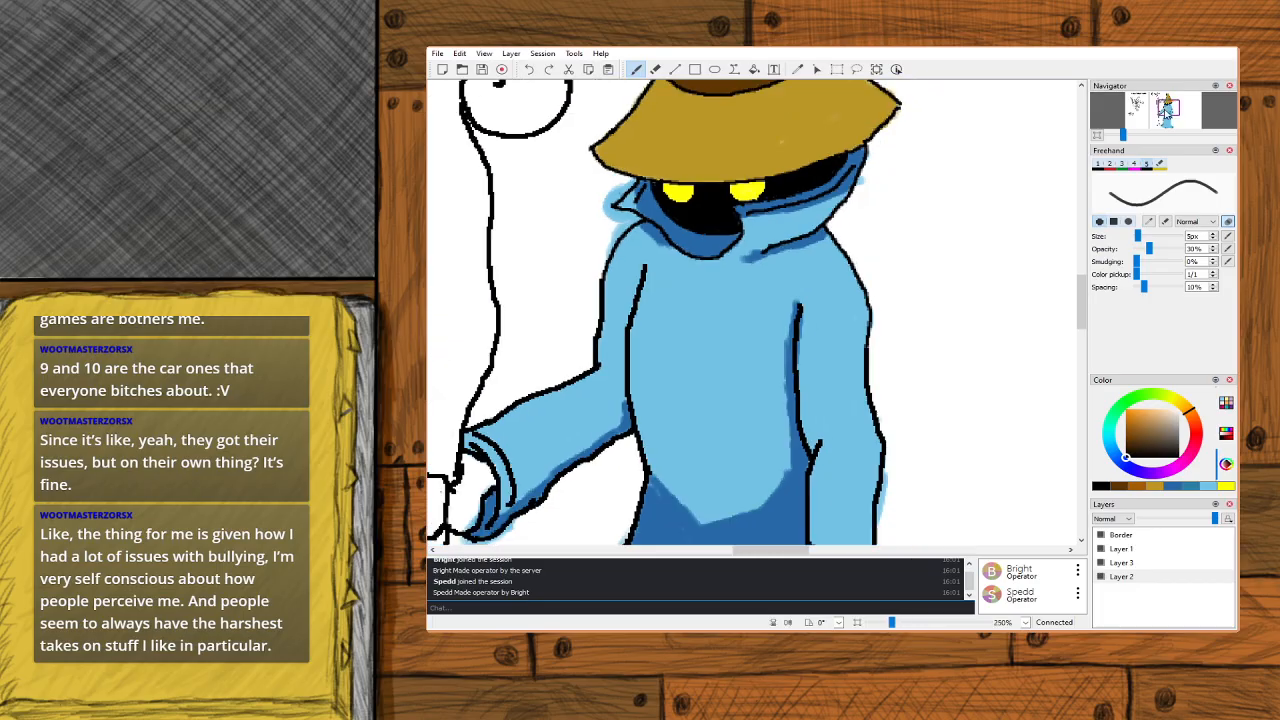
# Erase the mustard overspill outside the hat brim's outline on the side away from the staff with a 10 px eraser.
pyautogui.scroll(-3, 1166, 113)
pyautogui.moveTo(1163, 108); pyautogui.dragTo(1170, 112)
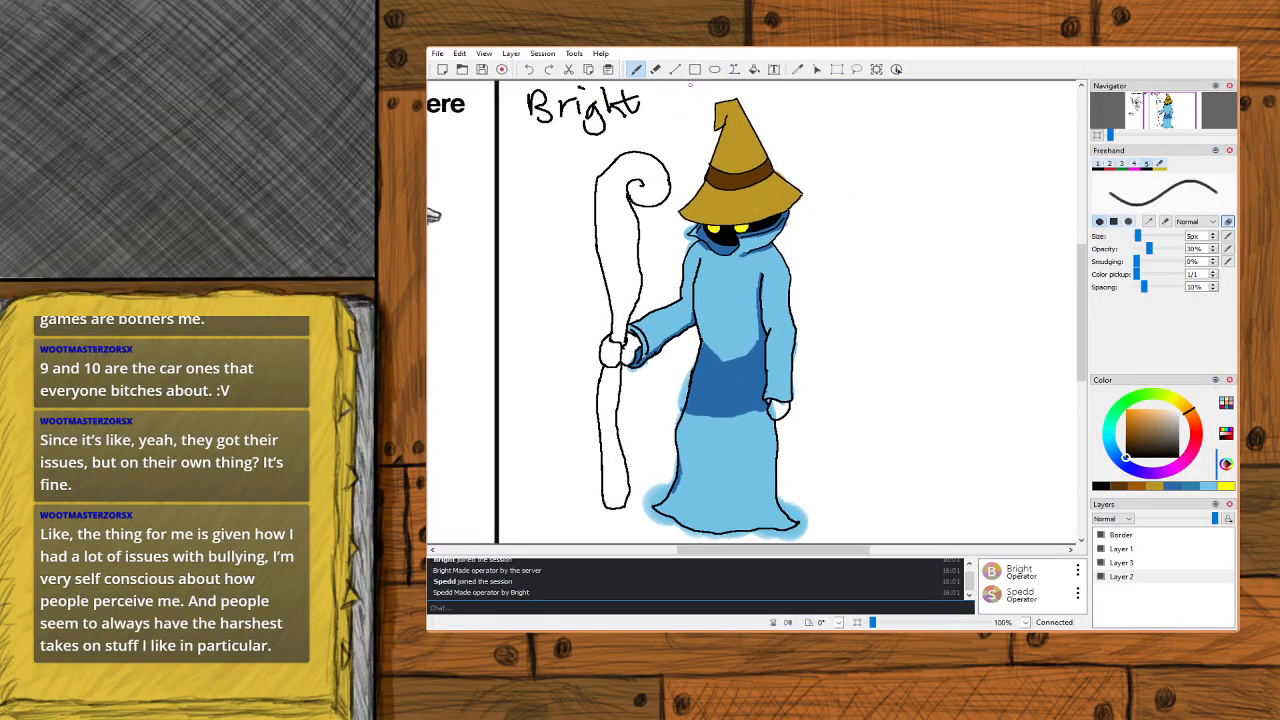
pyautogui.click(655, 69)
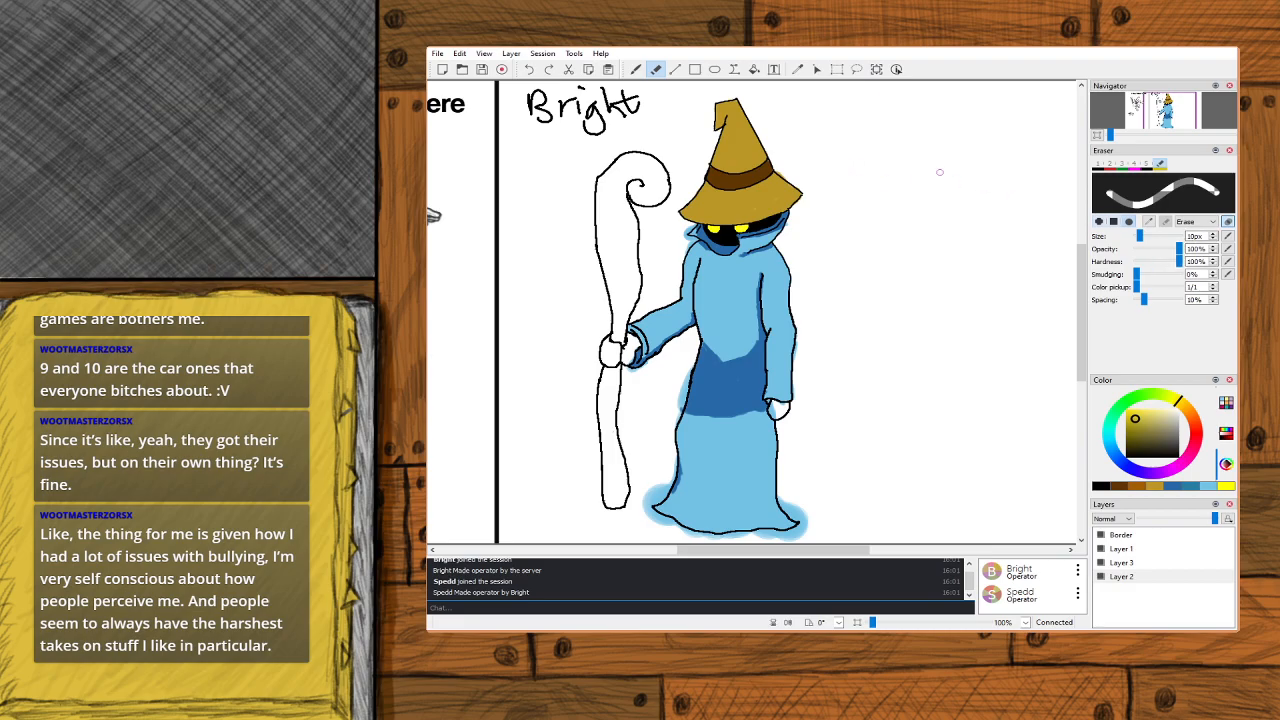
pyautogui.scroll(5, 1165, 112)
pyautogui.moveTo(1170, 111); pyautogui.dragTo(1174, 103)
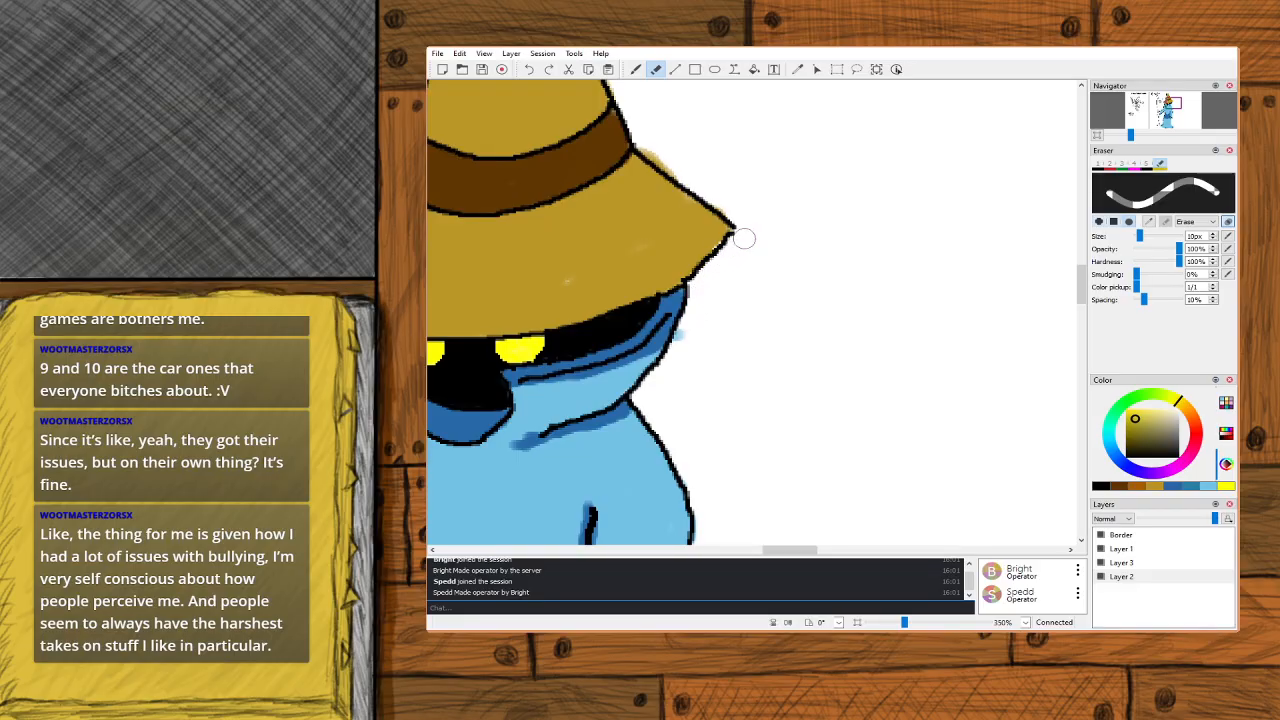
pyautogui.hotkey('ctrl', 'z')
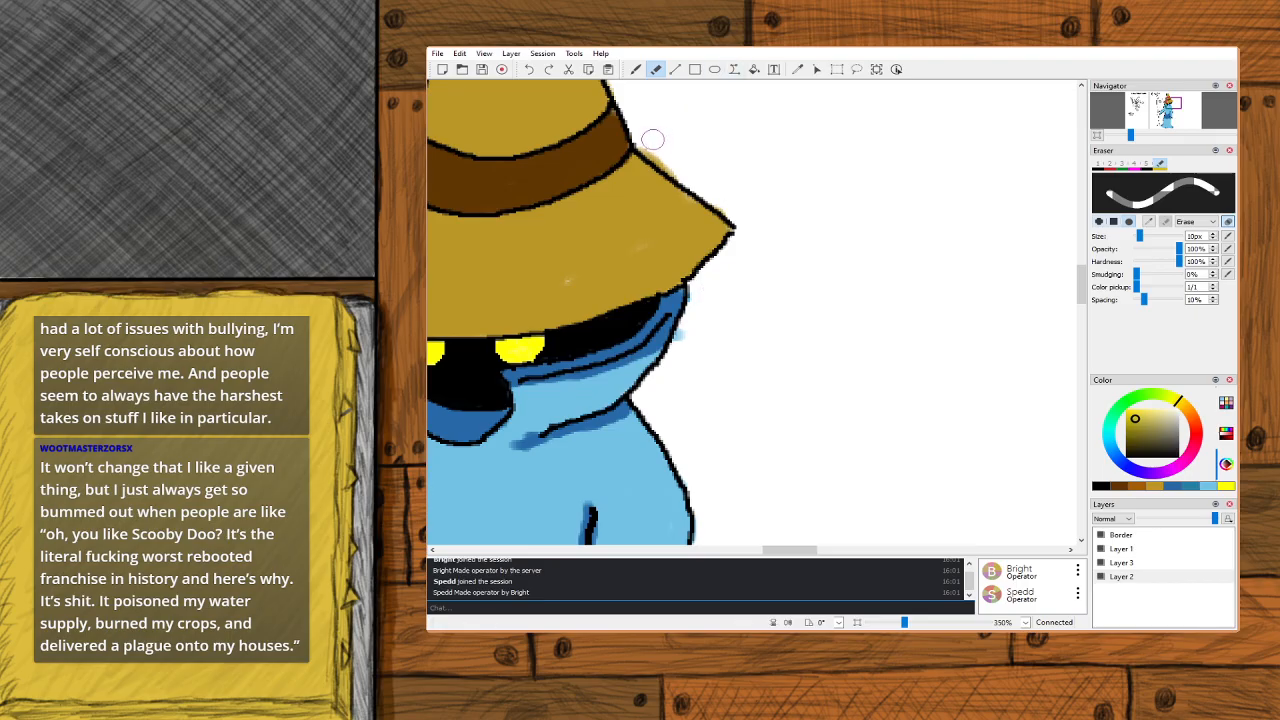
pyautogui.moveTo(651, 144); pyautogui.dragTo(710, 190)
pyautogui.moveTo(1178, 112); pyautogui.dragTo(1167, 97)
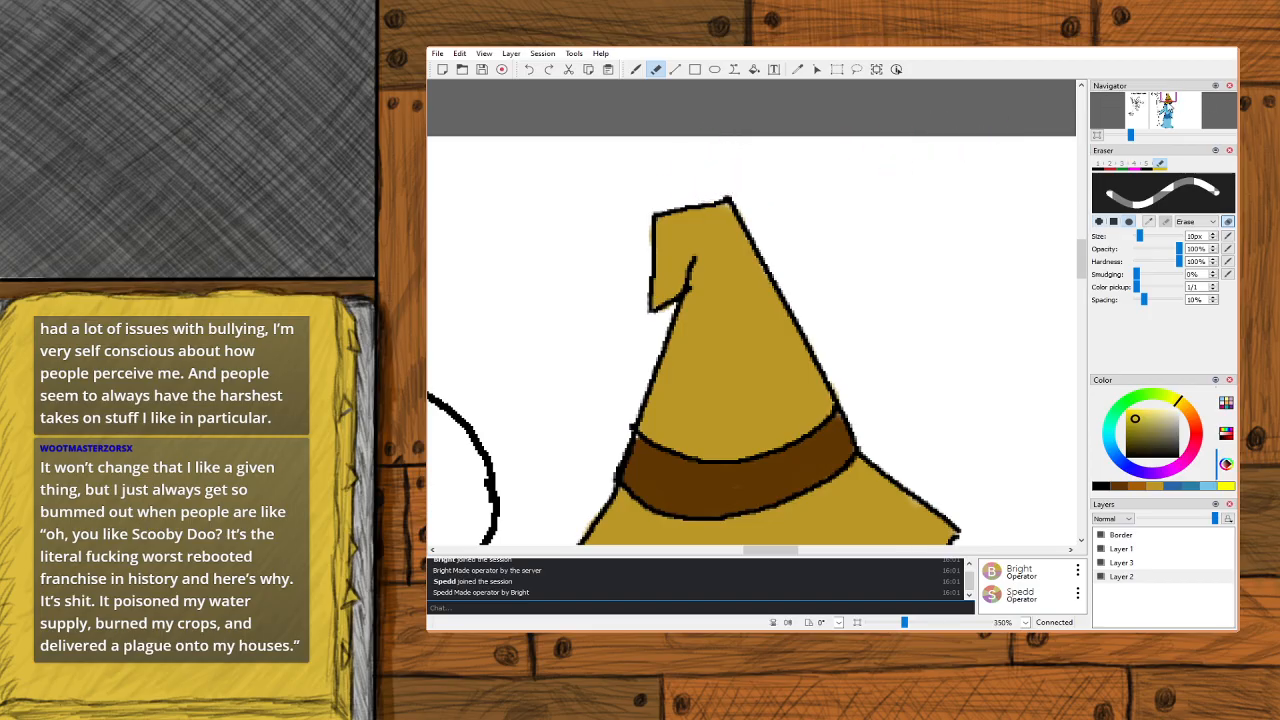
# Erase the light blue overspill outside both ends of the collar with a 5 px eraser.
pyautogui.scroll(-2, 1197, 238)
pyautogui.scroll(-3, 1192, 237)
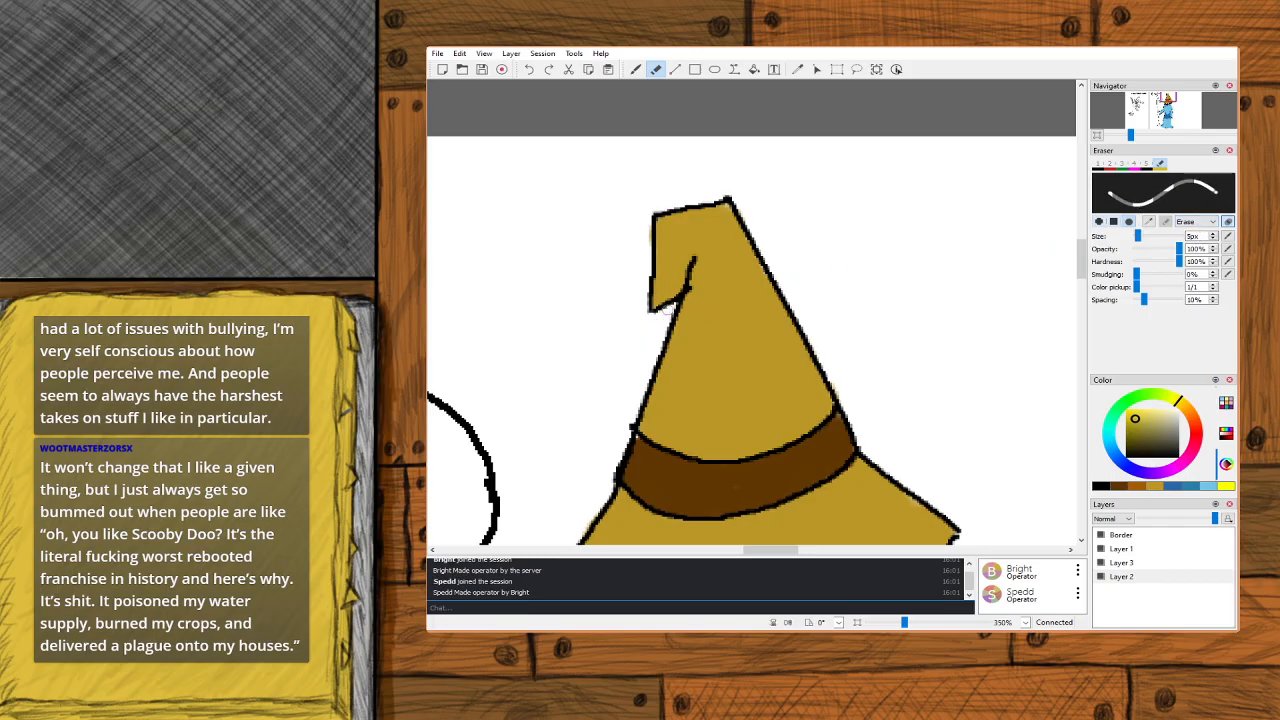
pyautogui.moveTo(1168, 97); pyautogui.dragTo(1171, 105)
pyautogui.moveTo(834, 302); pyautogui.dragTo(821, 312)
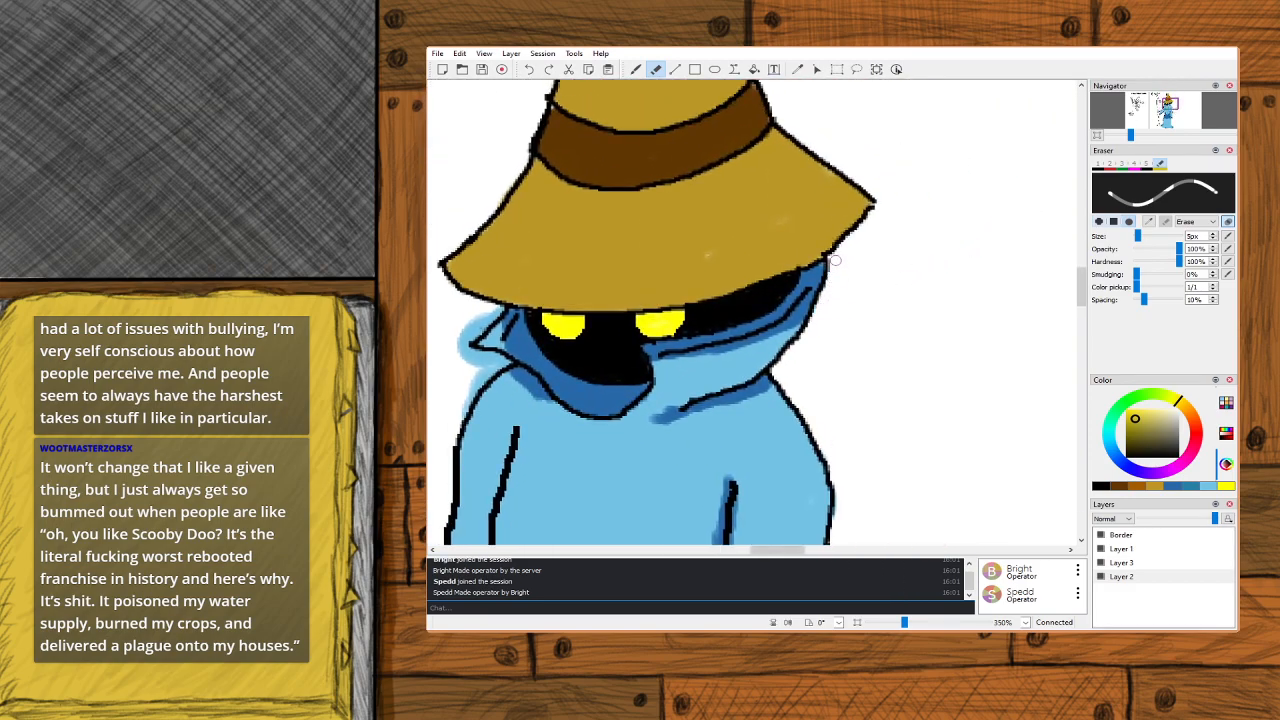
pyautogui.moveTo(1170, 104); pyautogui.dragTo(1173, 107)
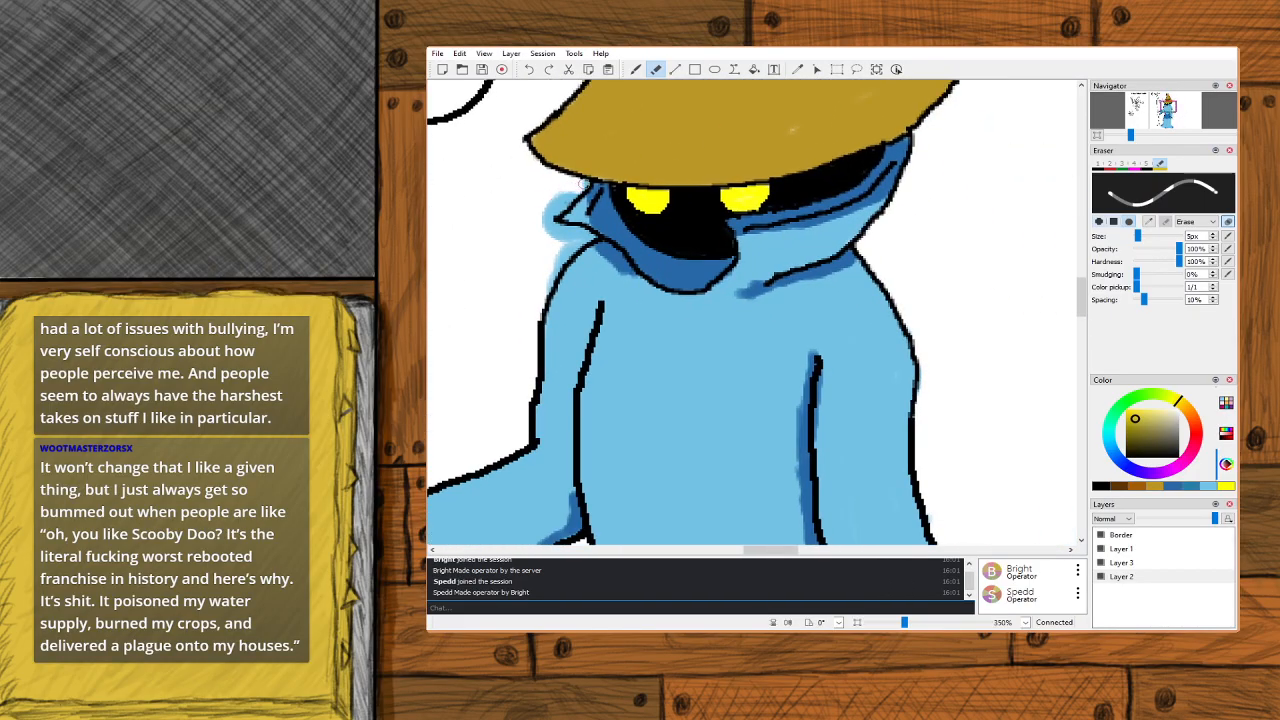
pyautogui.moveTo(578, 187)
pyautogui.mouseDown()
pyautogui.moveTo(544, 228)
pyautogui.moveTo(562, 187)
pyautogui.moveTo(535, 227)
pyautogui.moveTo(587, 236)
pyautogui.moveTo(564, 243)
pyautogui.moveTo(583, 238)
pyautogui.moveTo(539, 289)
pyautogui.moveTo(586, 238)
pyautogui.mouseUp()
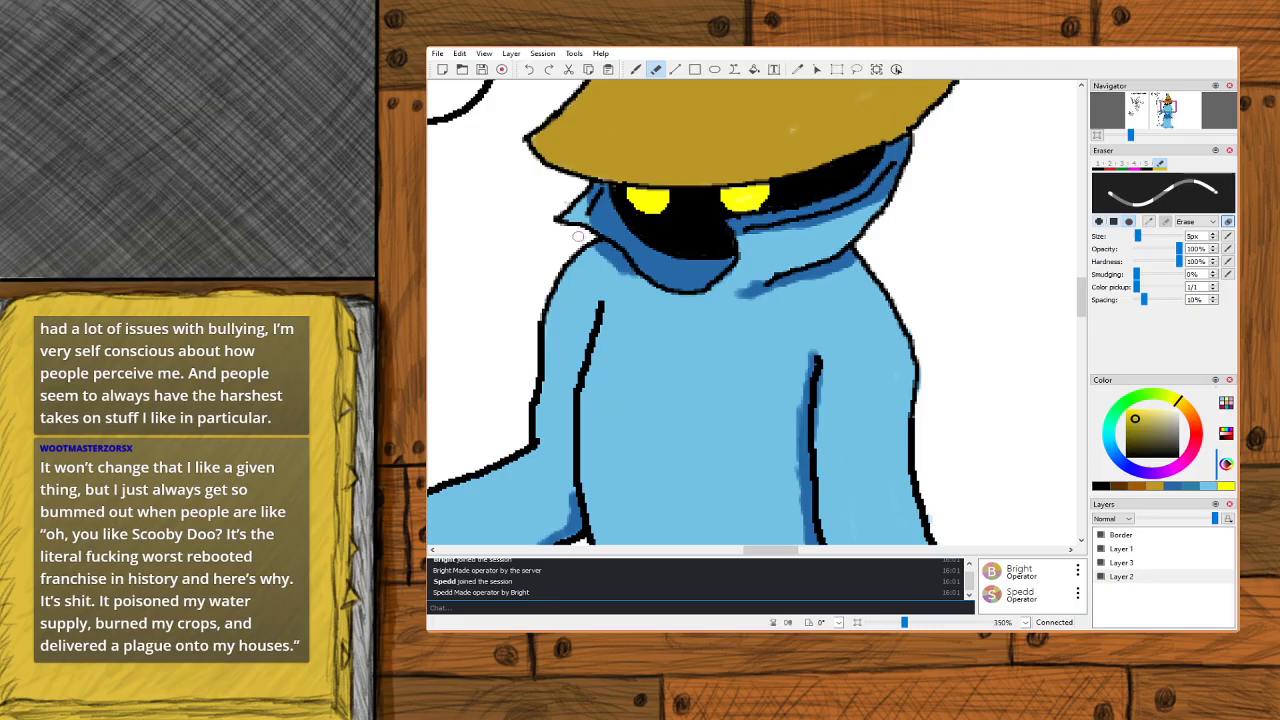
# Erase the light blue overspill beneath the staff-side cuff and along the robe's staff-side edge below the waist.
pyautogui.moveTo(1166, 104); pyautogui.dragTo(1164, 116)
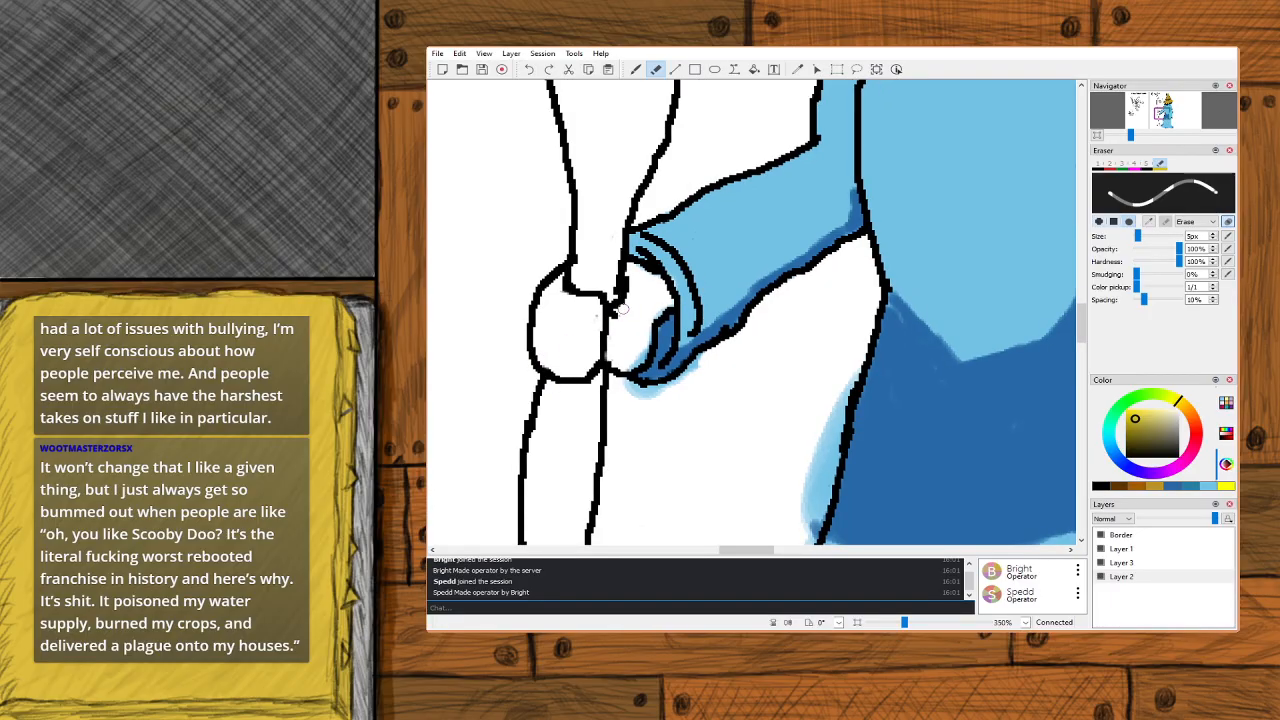
pyautogui.moveTo(630, 386)
pyautogui.mouseDown()
pyautogui.moveTo(650, 393)
pyautogui.moveTo(622, 394)
pyautogui.moveTo(678, 384)
pyautogui.moveTo(731, 341)
pyautogui.mouseUp()
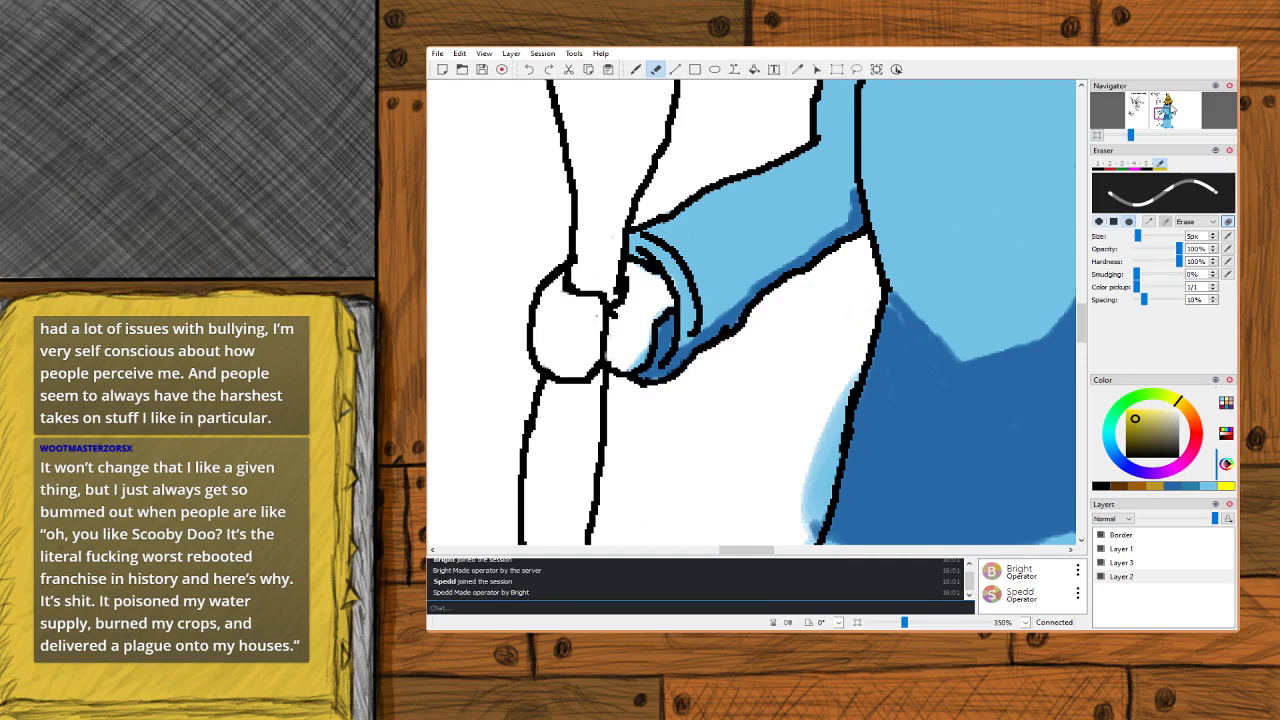
pyautogui.moveTo(1161, 115); pyautogui.dragTo(1162, 116)
pyautogui.moveTo(769, 266)
pyautogui.mouseDown()
pyautogui.moveTo(728, 430)
pyautogui.moveTo(735, 417)
pyautogui.moveTo(710, 477)
pyautogui.mouseUp()
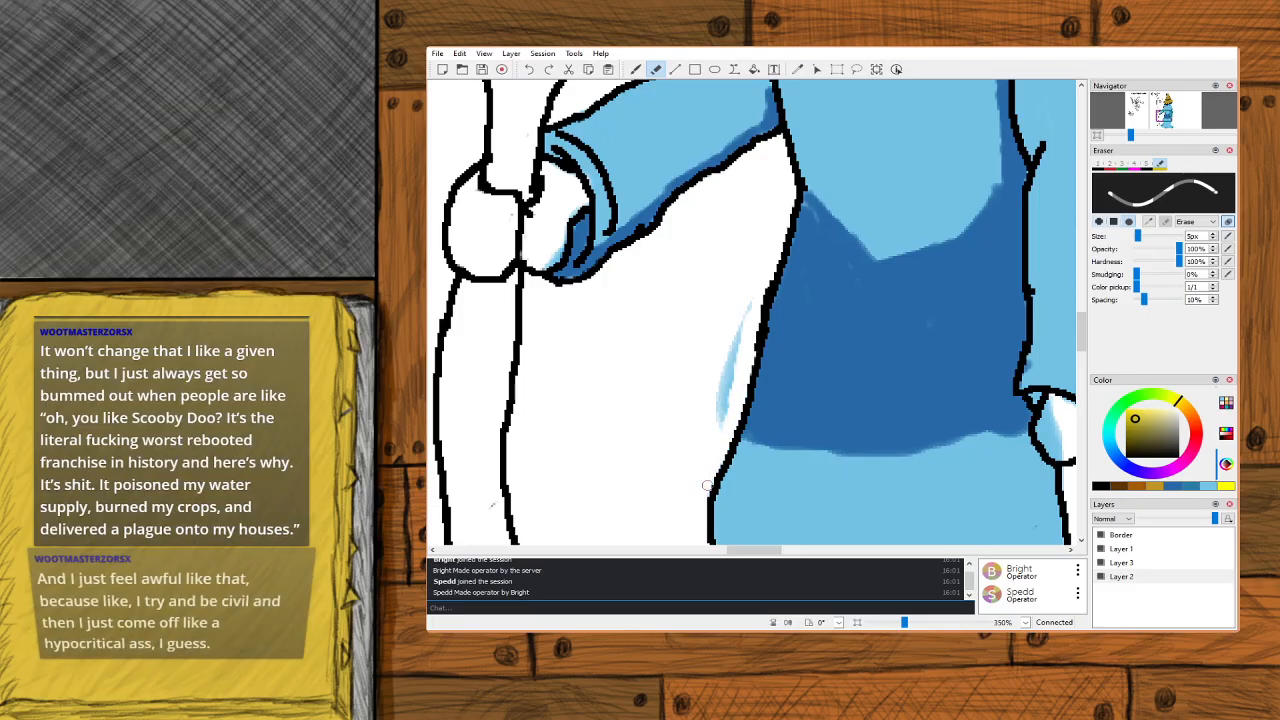
pyautogui.moveTo(728, 410)
pyautogui.mouseDown()
pyautogui.moveTo(737, 344)
pyautogui.moveTo(721, 391)
pyautogui.mouseUp()
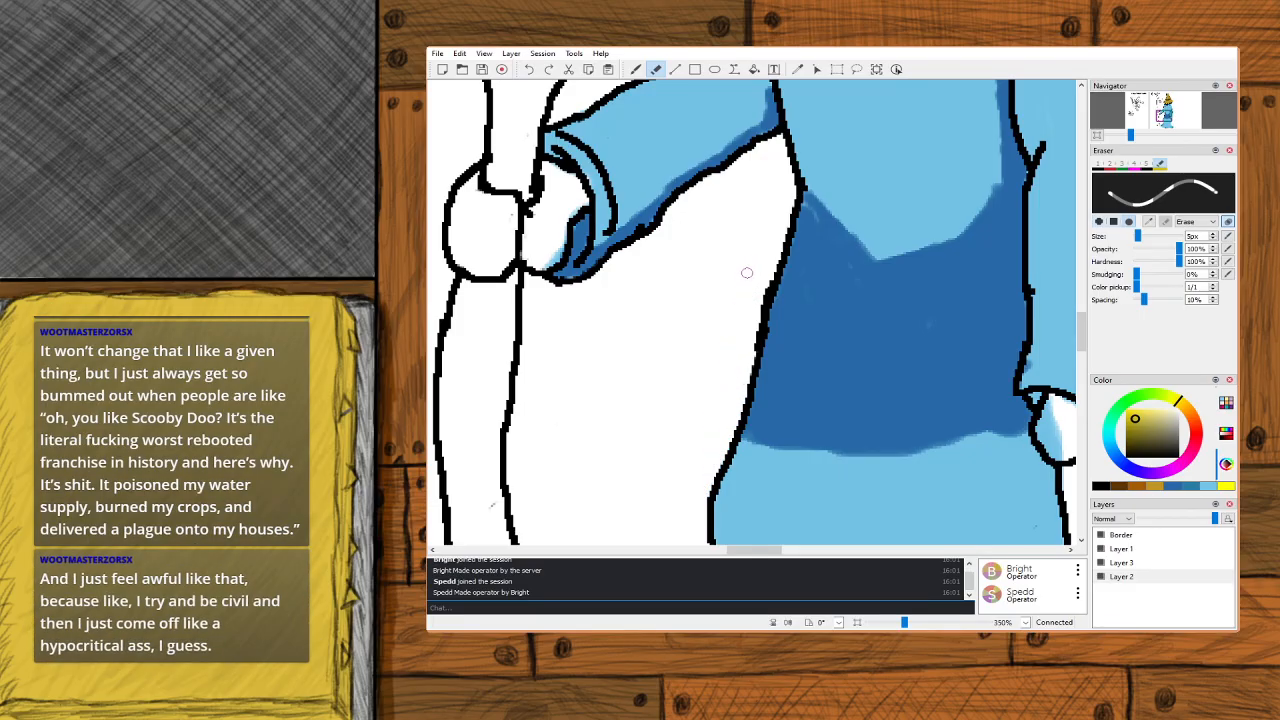
# Erase the light blue overspill outside the elbow of the lowered sleeve with the 5 px eraser.
pyautogui.click(1163, 113)
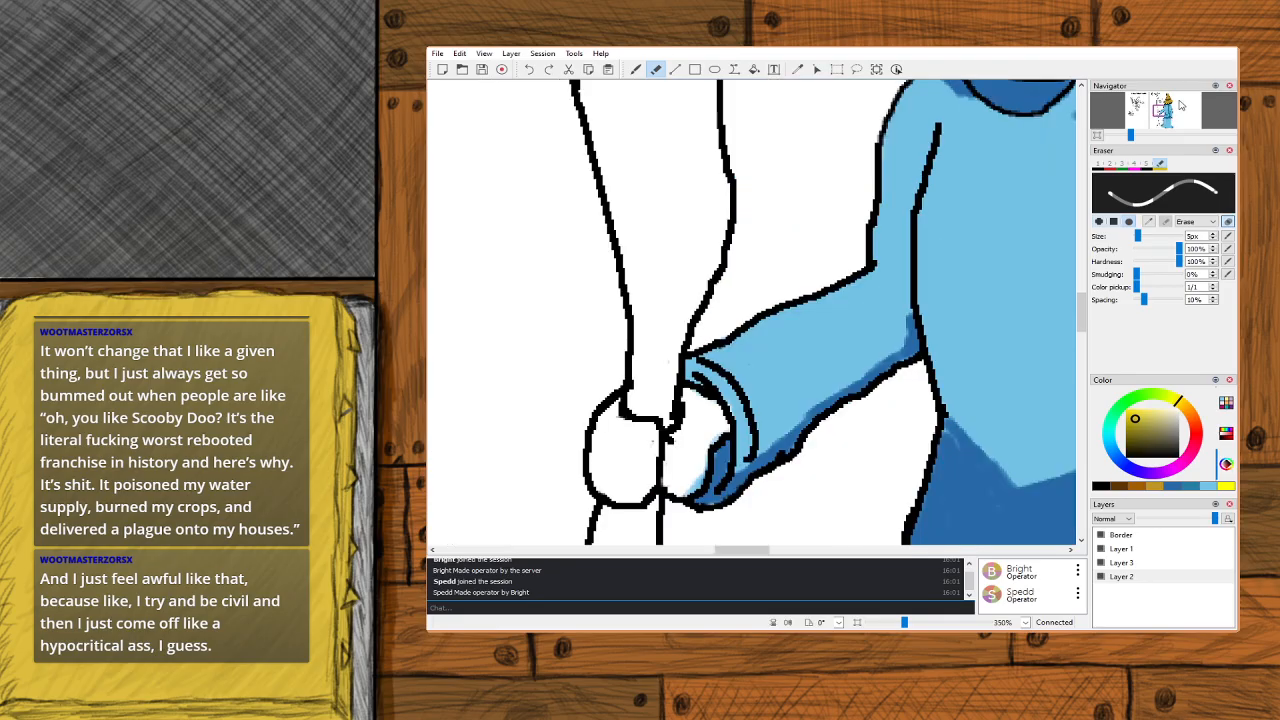
pyautogui.moveTo(1163, 113); pyautogui.dragTo(1168, 108)
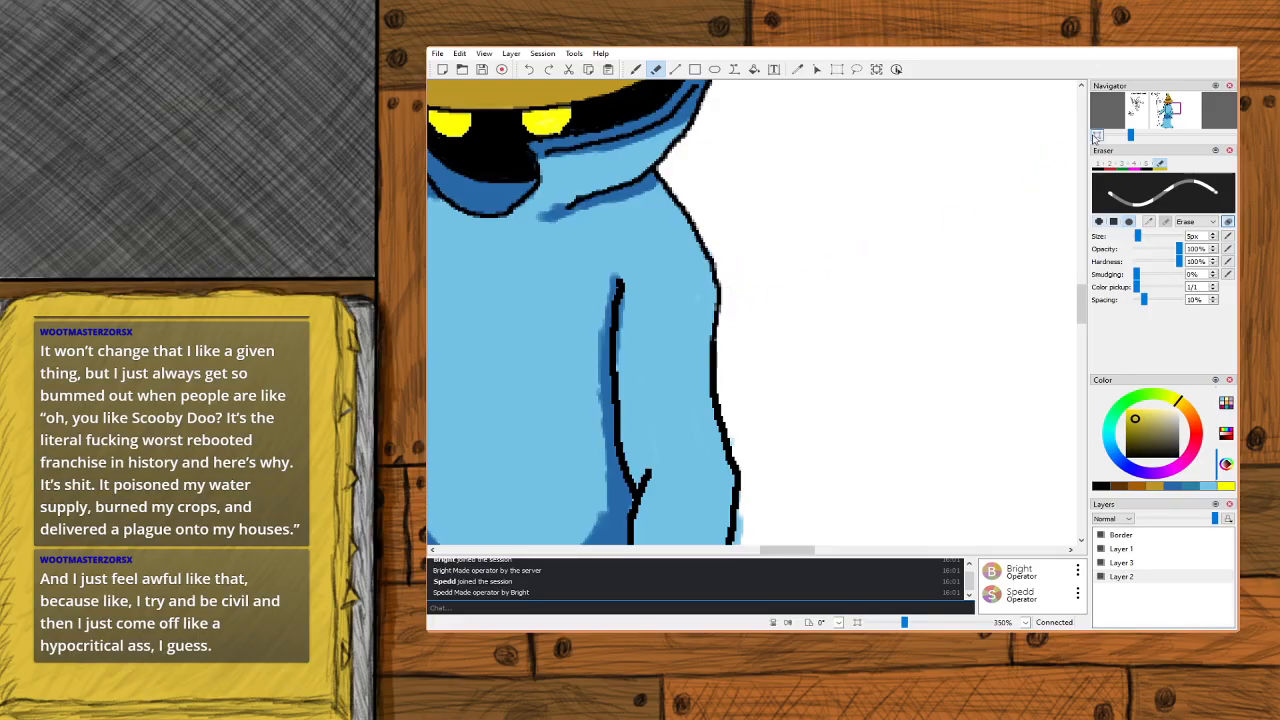
pyautogui.click(1181, 116)
pyautogui.moveTo(1178, 113); pyautogui.dragTo(1176, 117)
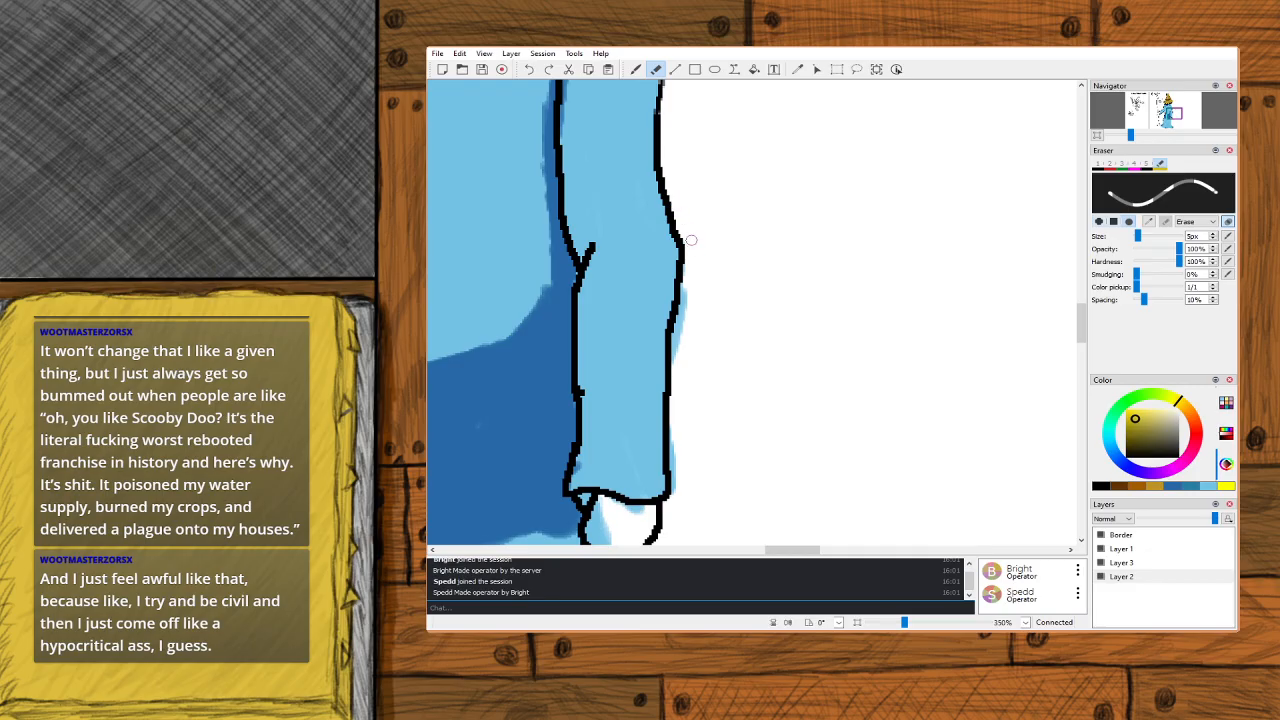
pyautogui.moveTo(689, 281); pyautogui.dragTo(677, 363)
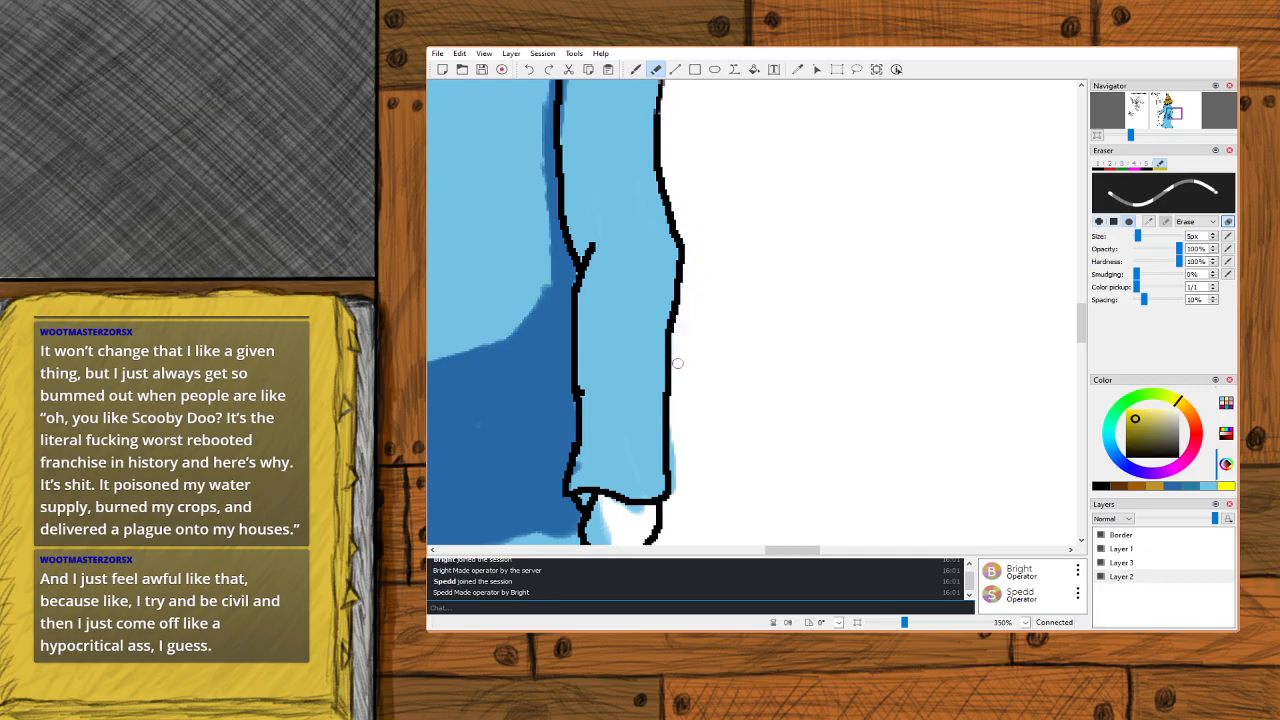
# Erase the light blue overspill beside the lowered sleeve's cuff and inside the hand below it.
pyautogui.click(1180, 118)
pyautogui.moveTo(1180, 118); pyautogui.dragTo(1170, 119)
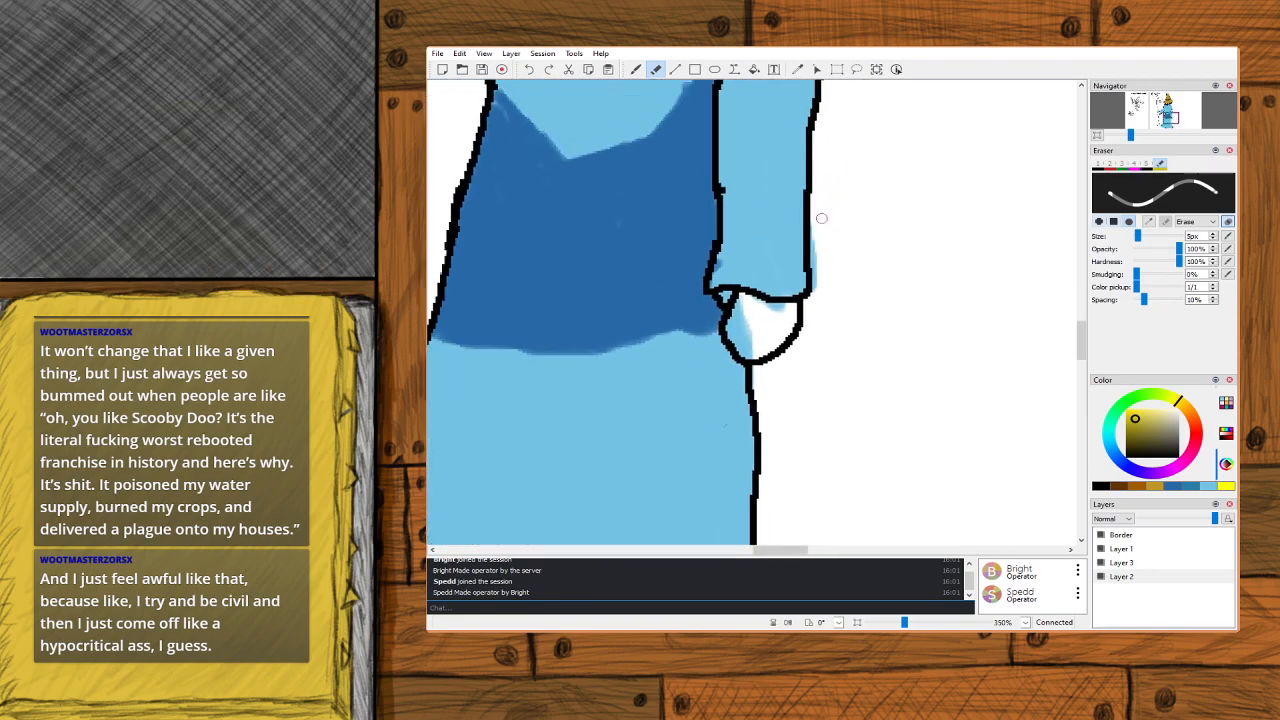
pyautogui.moveTo(813, 237)
pyautogui.mouseDown()
pyautogui.moveTo(816, 307)
pyautogui.moveTo(821, 297)
pyautogui.moveTo(767, 312)
pyautogui.moveTo(783, 311)
pyautogui.moveTo(724, 296)
pyautogui.moveTo(741, 314)
pyautogui.moveTo(740, 345)
pyautogui.mouseUp()
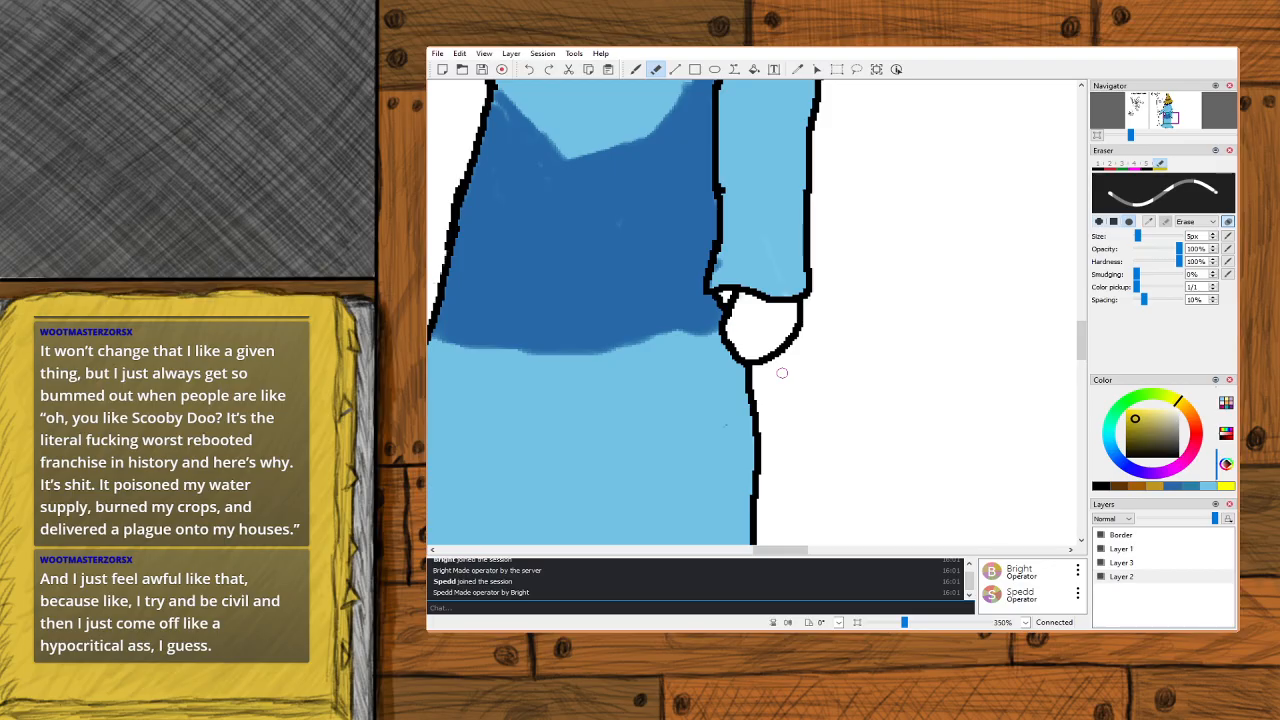
pyautogui.scroll(-3, 1172, 121)
pyautogui.click(1172, 121)
pyautogui.moveTo(1175, 118); pyautogui.dragTo(1172, 127)
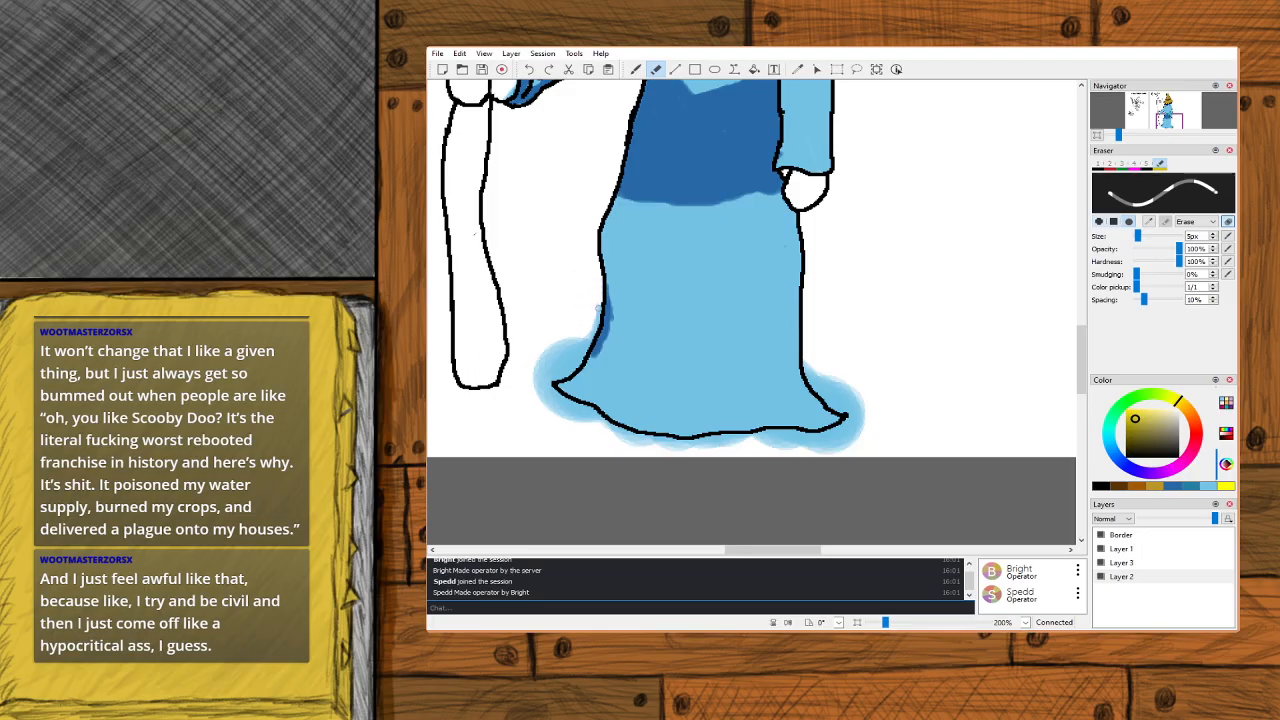
pyautogui.moveTo(592, 325)
pyautogui.mouseDown()
pyautogui.moveTo(576, 365)
pyautogui.moveTo(576, 344)
pyautogui.moveTo(560, 356)
pyautogui.moveTo(564, 329)
pyautogui.moveTo(530, 380)
pyautogui.moveTo(559, 356)
pyautogui.moveTo(542, 381)
pyautogui.moveTo(559, 371)
pyautogui.moveTo(542, 396)
pyautogui.moveTo(546, 378)
pyautogui.moveTo(554, 402)
pyautogui.moveTo(535, 386)
pyautogui.moveTo(550, 414)
pyautogui.moveTo(561, 415)
pyautogui.moveTo(546, 390)
pyautogui.moveTo(577, 421)
pyautogui.moveTo(551, 387)
pyautogui.mouseUp()
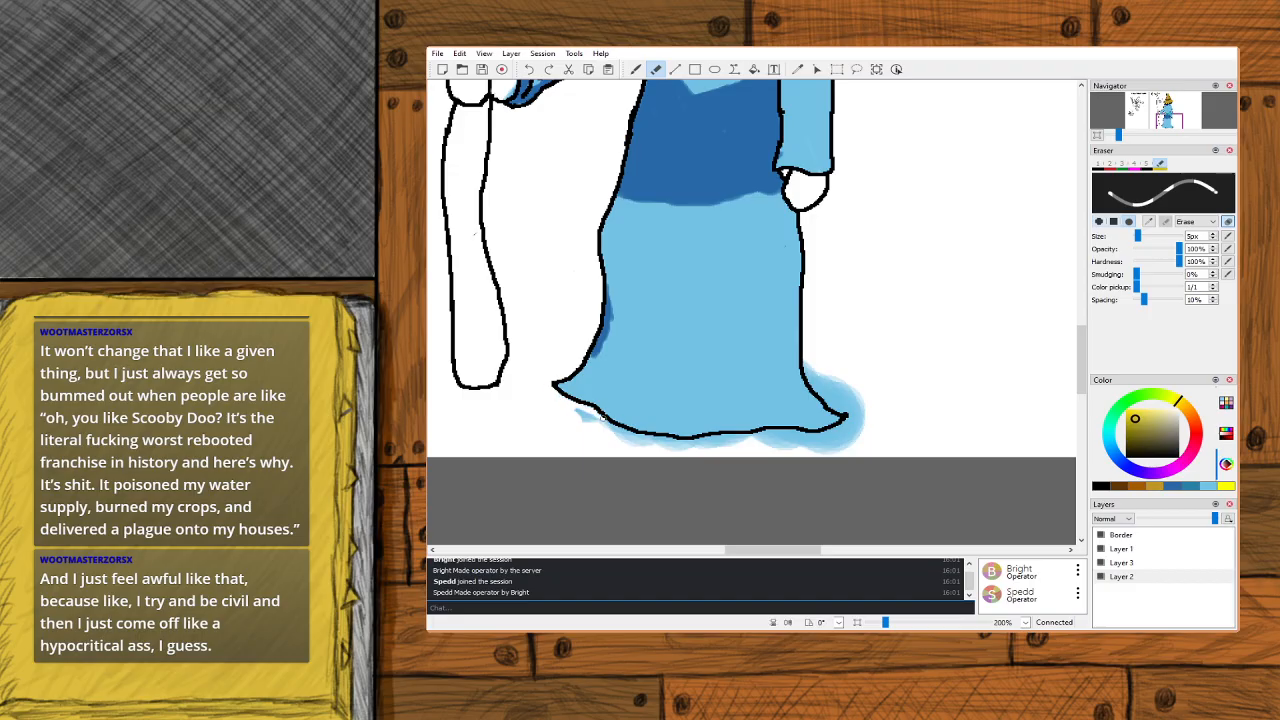
pyautogui.hotkey('ctrl', 'z')
pyautogui.hotkey('ctrl', 'z')
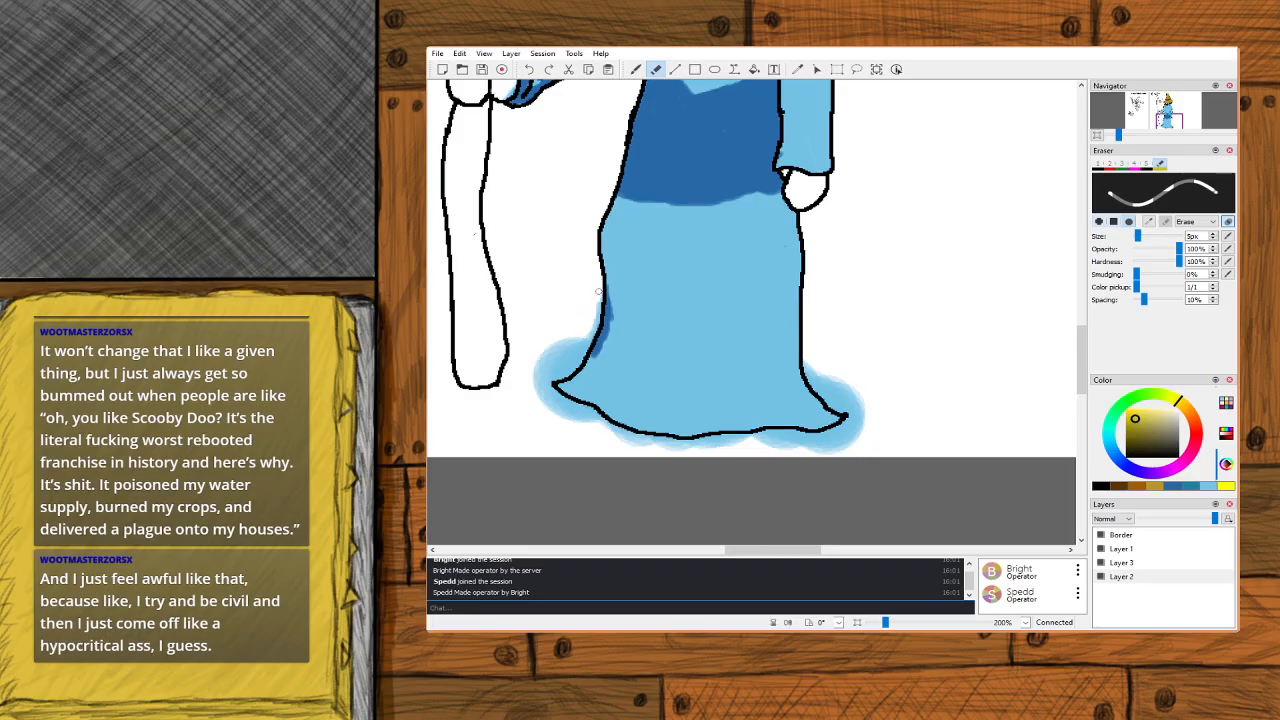
# Erase the light blue overspill around the staff-side corner of the robe's hem.
pyautogui.moveTo(593, 328); pyautogui.dragTo(589, 340)
pyautogui.moveTo(564, 370)
pyautogui.mouseDown()
pyautogui.moveTo(546, 360)
pyautogui.moveTo(550, 340)
pyautogui.moveTo(527, 387)
pyautogui.moveTo(562, 365)
pyautogui.moveTo(539, 384)
pyautogui.moveTo(567, 377)
pyautogui.moveTo(538, 382)
pyautogui.moveTo(549, 401)
pyautogui.moveTo(534, 396)
pyautogui.moveTo(543, 408)
pyautogui.moveTo(545, 389)
pyautogui.moveTo(560, 403)
pyautogui.moveTo(544, 385)
pyautogui.moveTo(579, 413)
pyautogui.mouseUp()
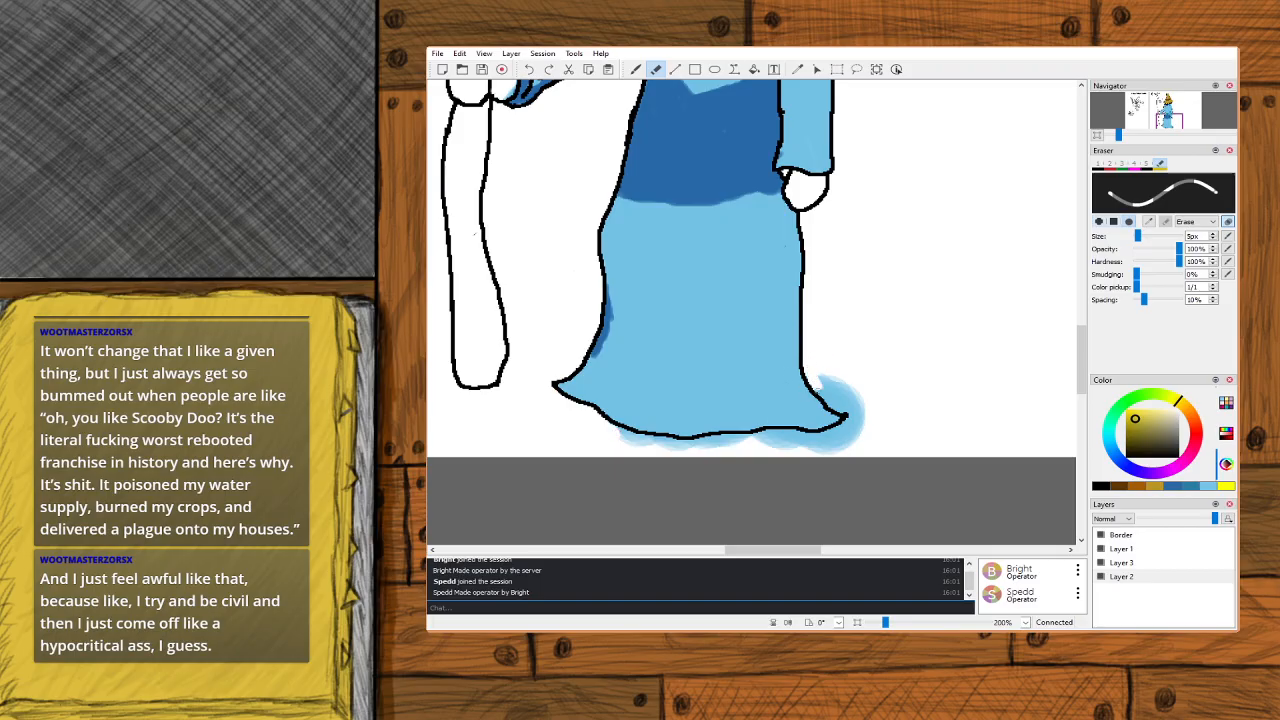
pyautogui.moveTo(824, 397); pyautogui.dragTo(861, 417)
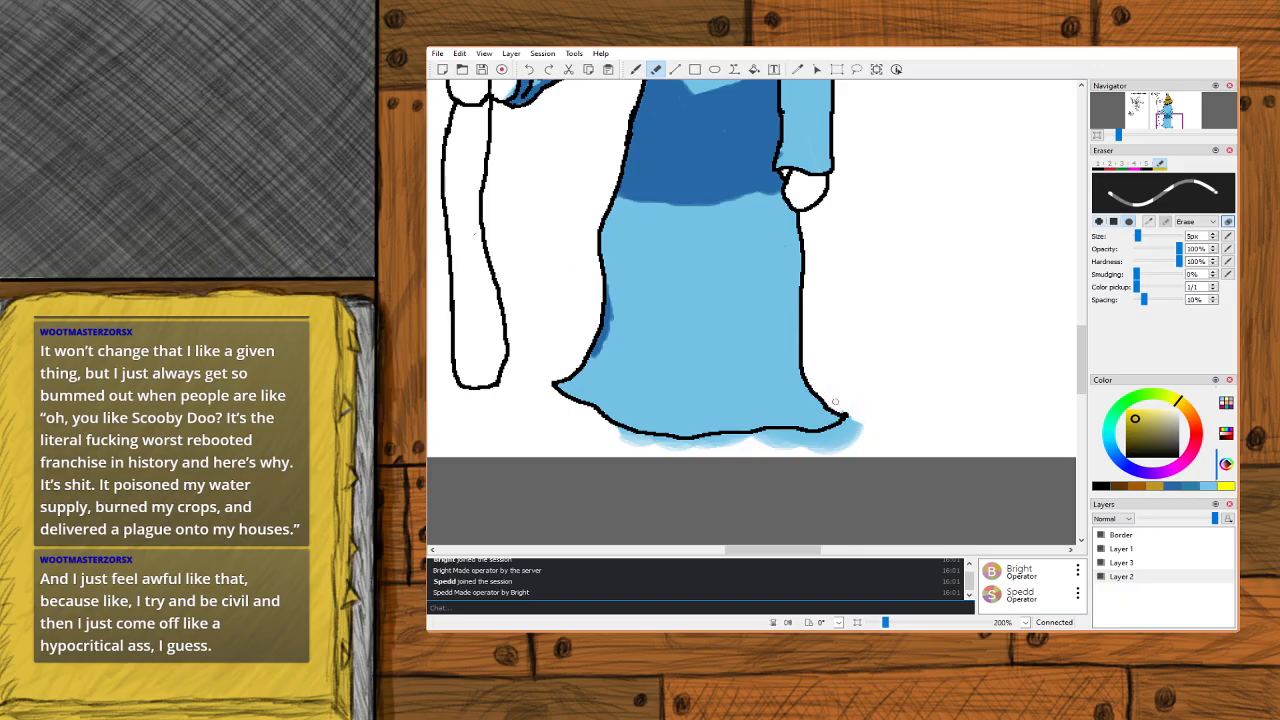
pyautogui.moveTo(846, 416); pyautogui.dragTo(858, 420)
pyautogui.moveTo(851, 426)
pyautogui.mouseDown()
pyautogui.moveTo(823, 463)
pyautogui.moveTo(856, 440)
pyautogui.moveTo(803, 442)
pyautogui.moveTo(838, 436)
pyautogui.moveTo(809, 453)
pyautogui.moveTo(820, 438)
pyautogui.moveTo(775, 431)
pyautogui.moveTo(749, 435)
pyautogui.moveTo(796, 436)
pyautogui.moveTo(684, 448)
pyautogui.moveTo(696, 448)
pyautogui.moveTo(622, 434)
pyautogui.mouseUp()
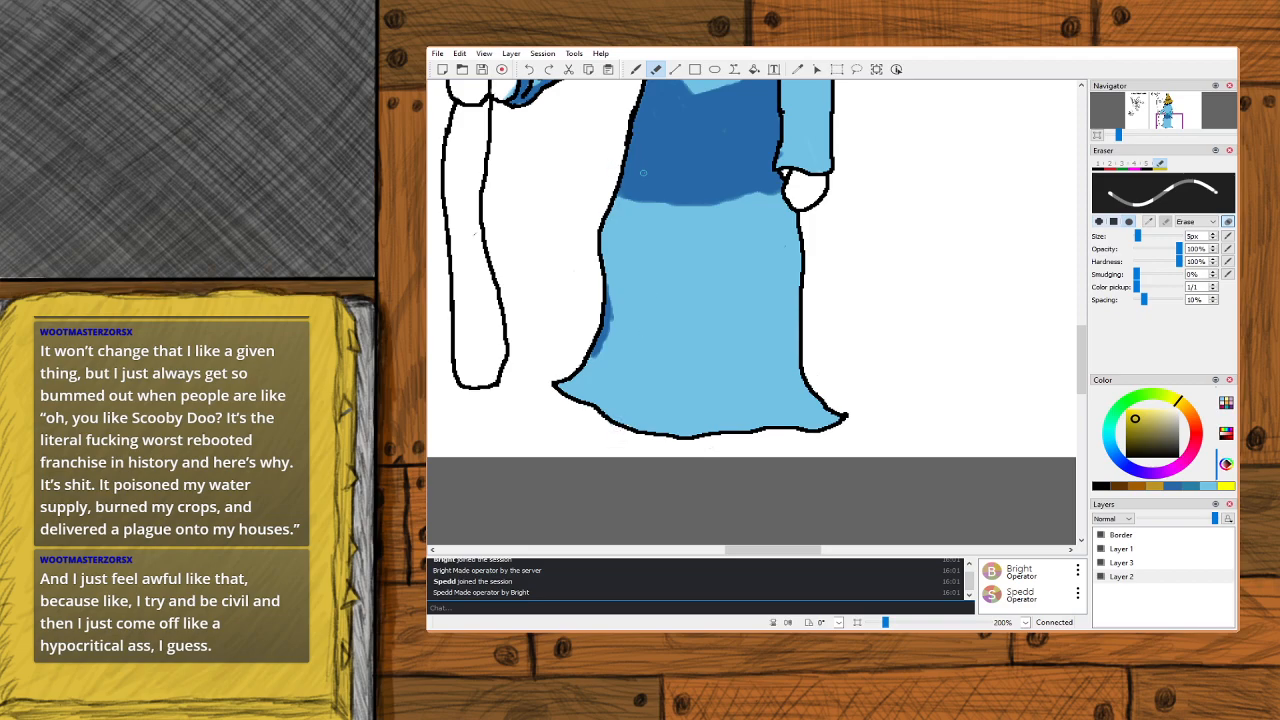
pyautogui.hotkey('ctrl', 'z')
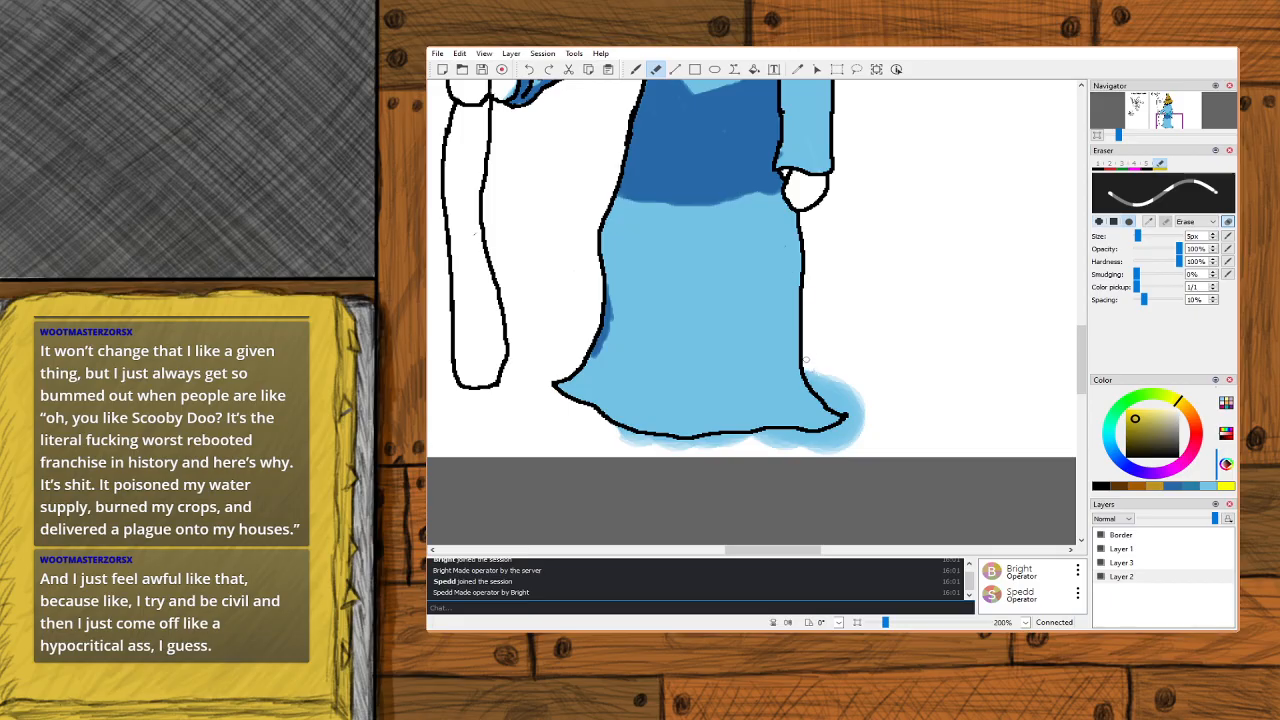
# Erase the light blue overspill around the hem's far corner and along the underside of the hem.
pyautogui.moveTo(848, 410)
pyautogui.mouseDown()
pyautogui.moveTo(835, 378)
pyautogui.moveTo(874, 412)
pyautogui.mouseUp()
pyautogui.moveTo(824, 376)
pyautogui.mouseDown()
pyautogui.moveTo(840, 402)
pyautogui.moveTo(815, 371)
pyautogui.moveTo(833, 403)
pyautogui.moveTo(842, 395)
pyautogui.moveTo(848, 429)
pyautogui.moveTo(830, 435)
pyautogui.moveTo(861, 419)
pyautogui.moveTo(824, 443)
pyautogui.moveTo(871, 425)
pyautogui.moveTo(835, 448)
pyautogui.moveTo(803, 456)
pyautogui.moveTo(847, 440)
pyautogui.moveTo(775, 436)
pyautogui.moveTo(792, 431)
pyautogui.moveTo(747, 439)
pyautogui.moveTo(763, 452)
pyautogui.moveTo(793, 448)
pyautogui.moveTo(651, 447)
pyautogui.mouseUp()
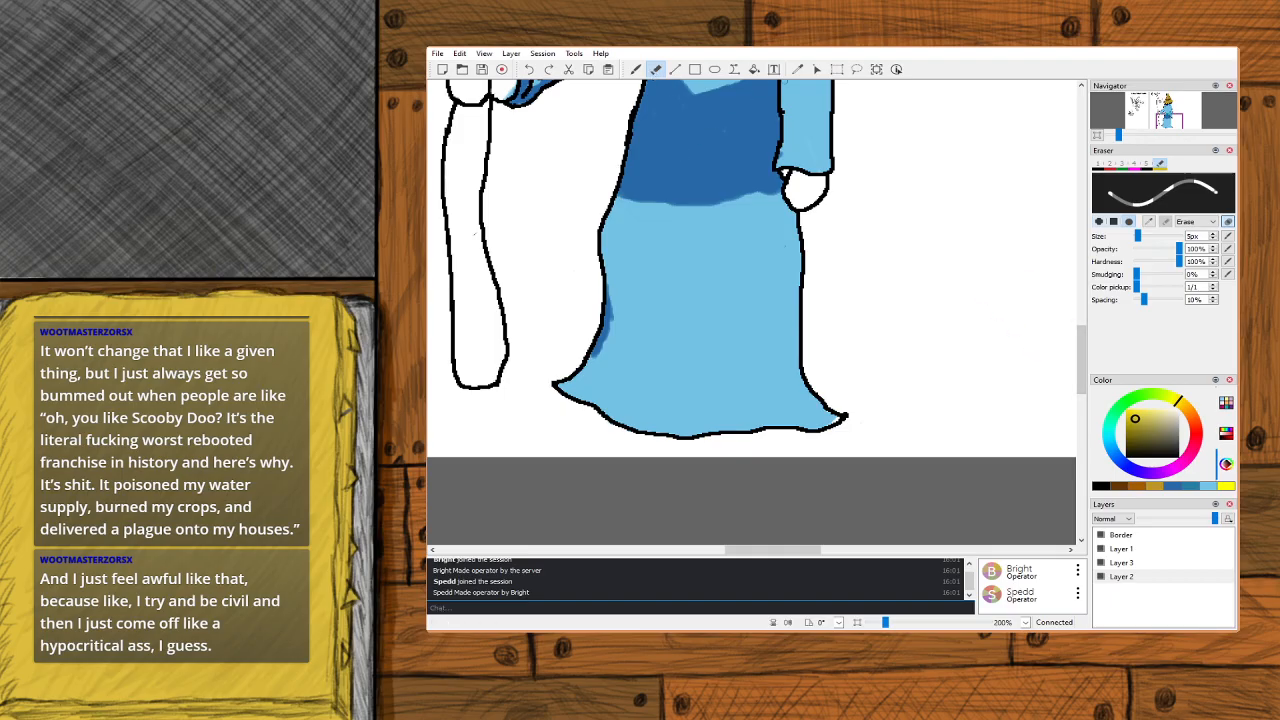
pyautogui.click(797, 69)
pyautogui.click(743, 274)
pyautogui.click(635, 69)
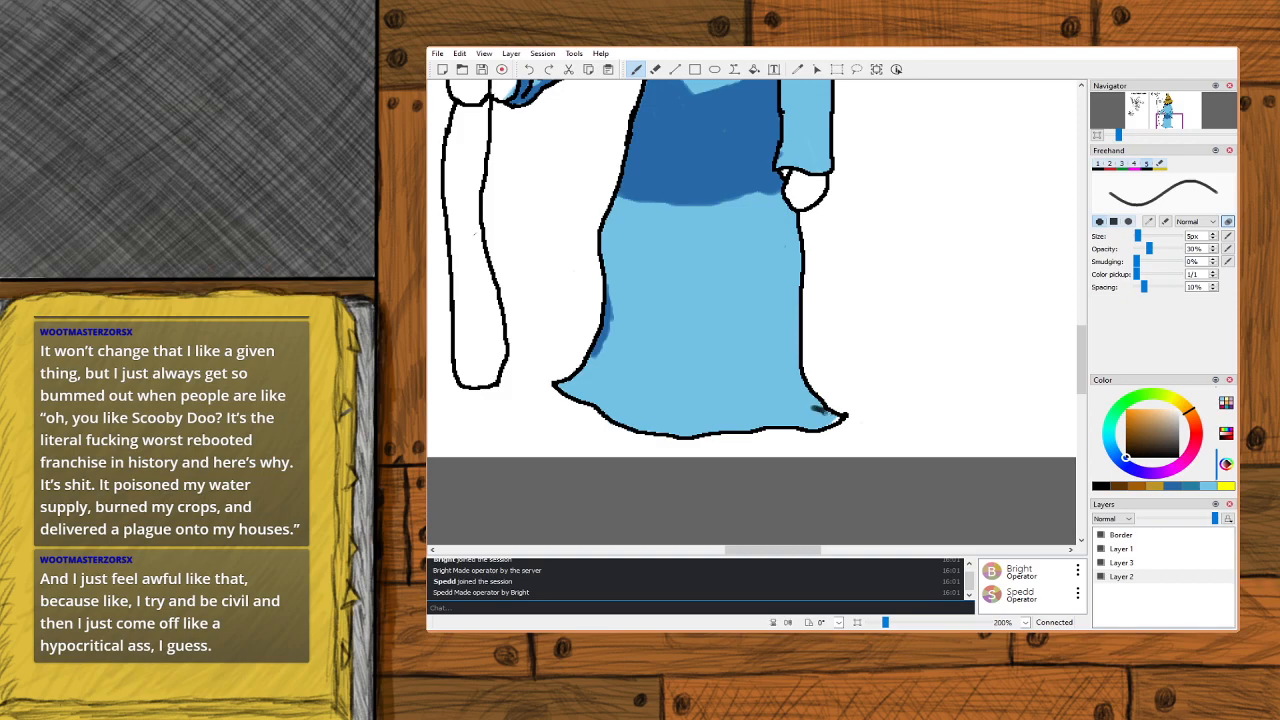
pyautogui.moveTo(818, 408); pyautogui.dragTo(829, 393)
# Sample the robe's light blue and touch up the skirt with the 5 px freehand brush.
pyautogui.click(797, 69)
pyautogui.click(709, 245)
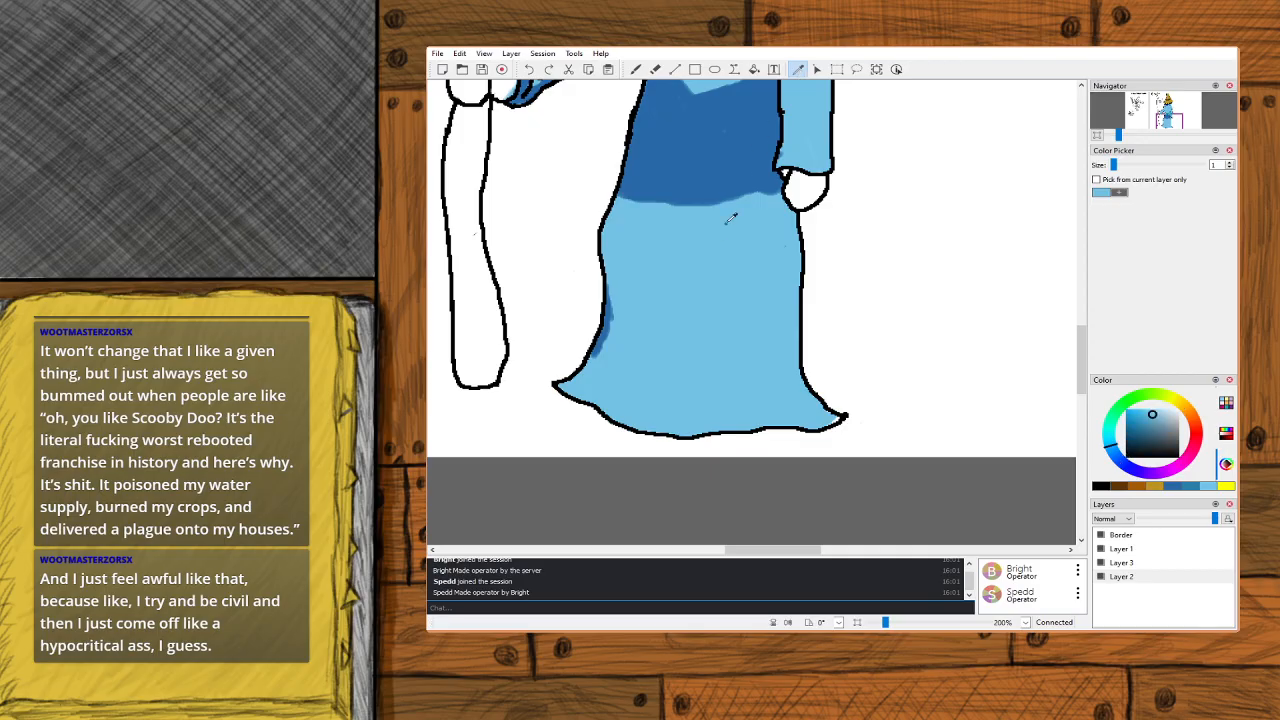
pyautogui.click(635, 69)
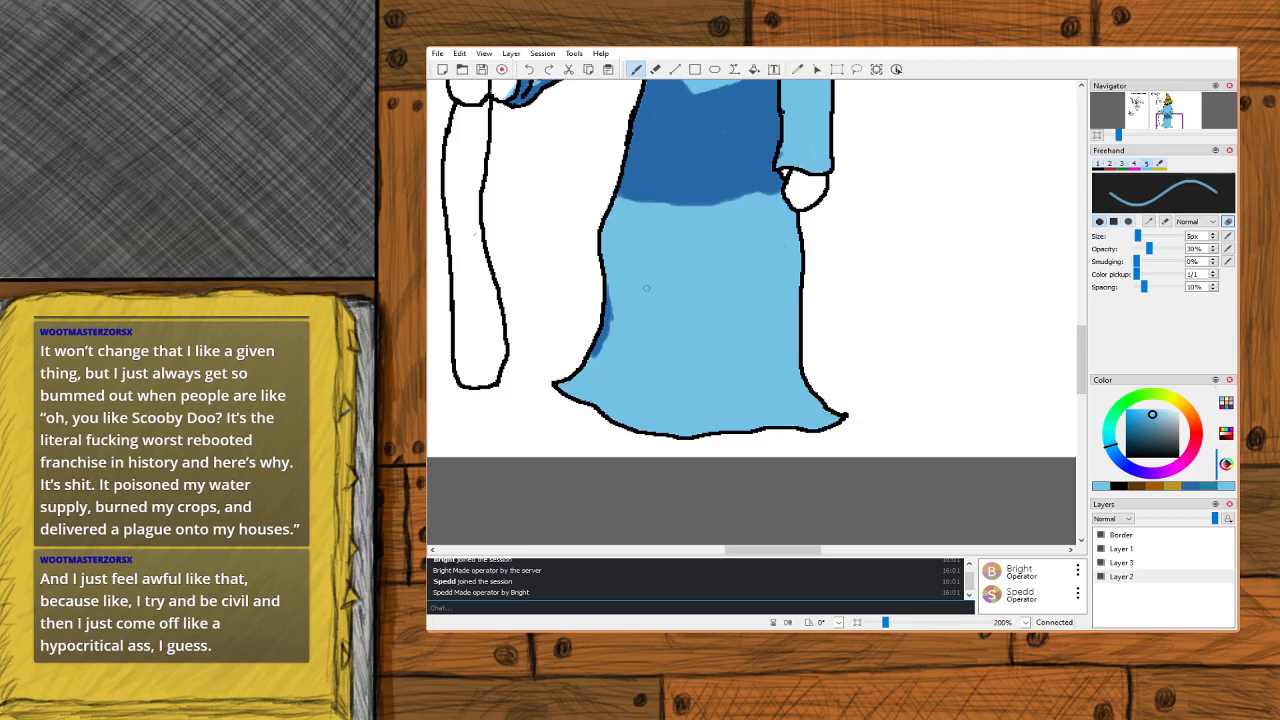
# Sample the hat's mustard and touch up the hat with the freehand brush.
pyautogui.scroll(-1, 655, 305)
pyautogui.scroll(7, 654, 331)
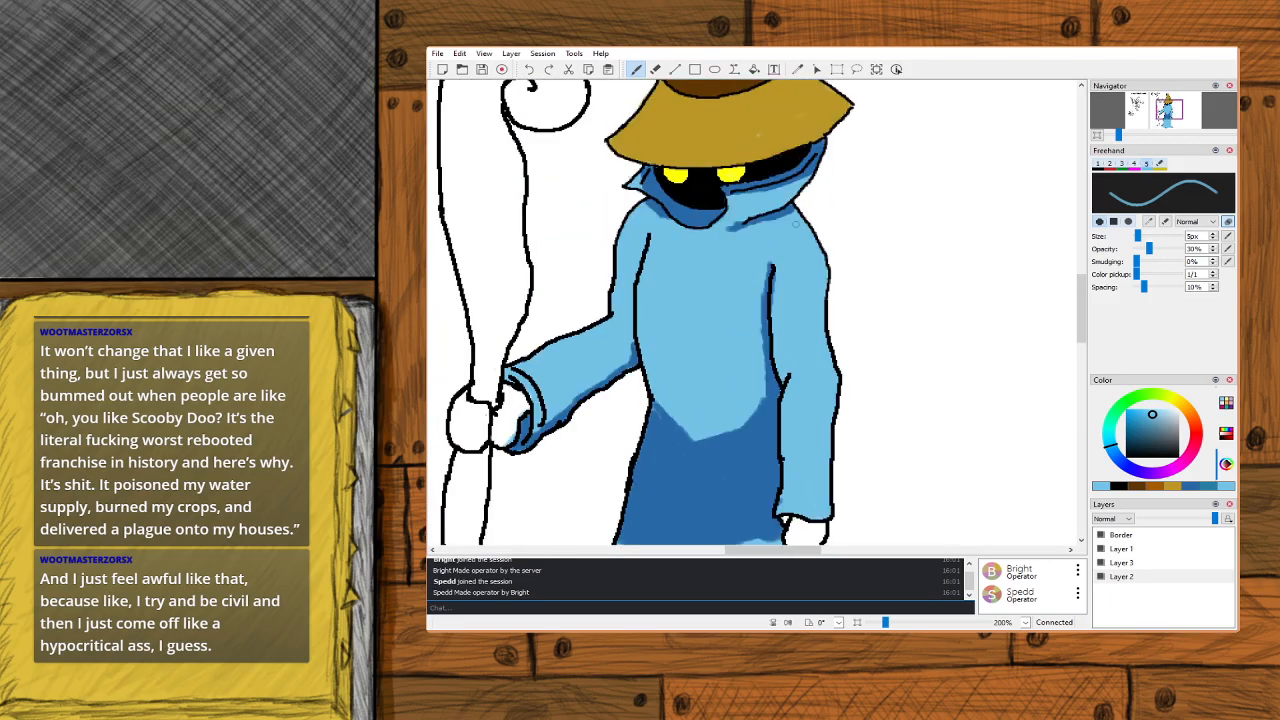
pyautogui.scroll(1, 817, 174)
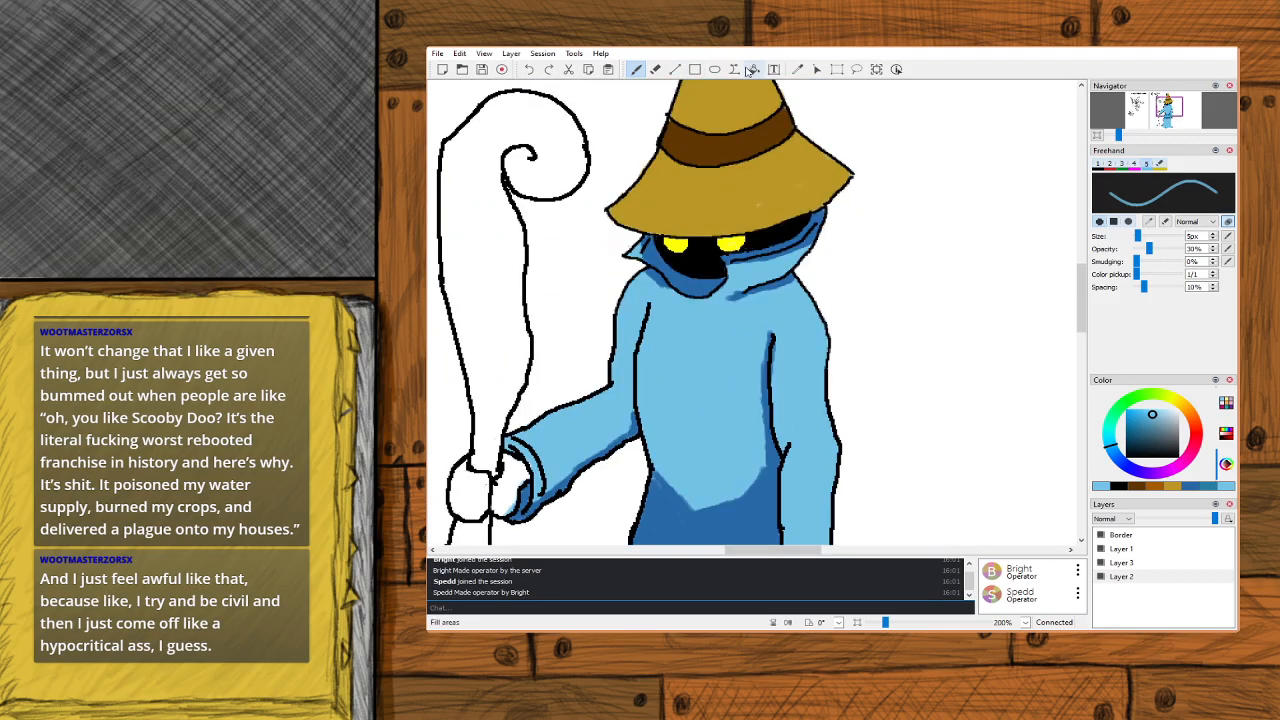
pyautogui.click(797, 69)
pyautogui.click(703, 195)
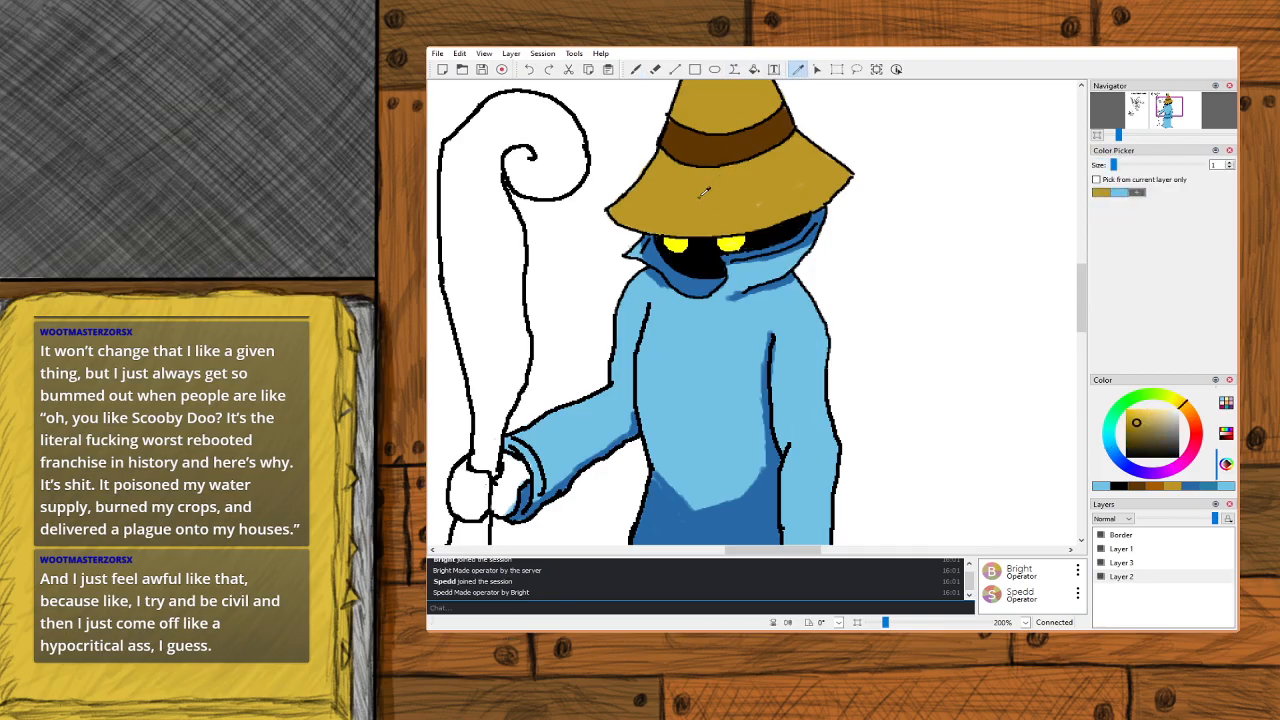
pyautogui.press('b')
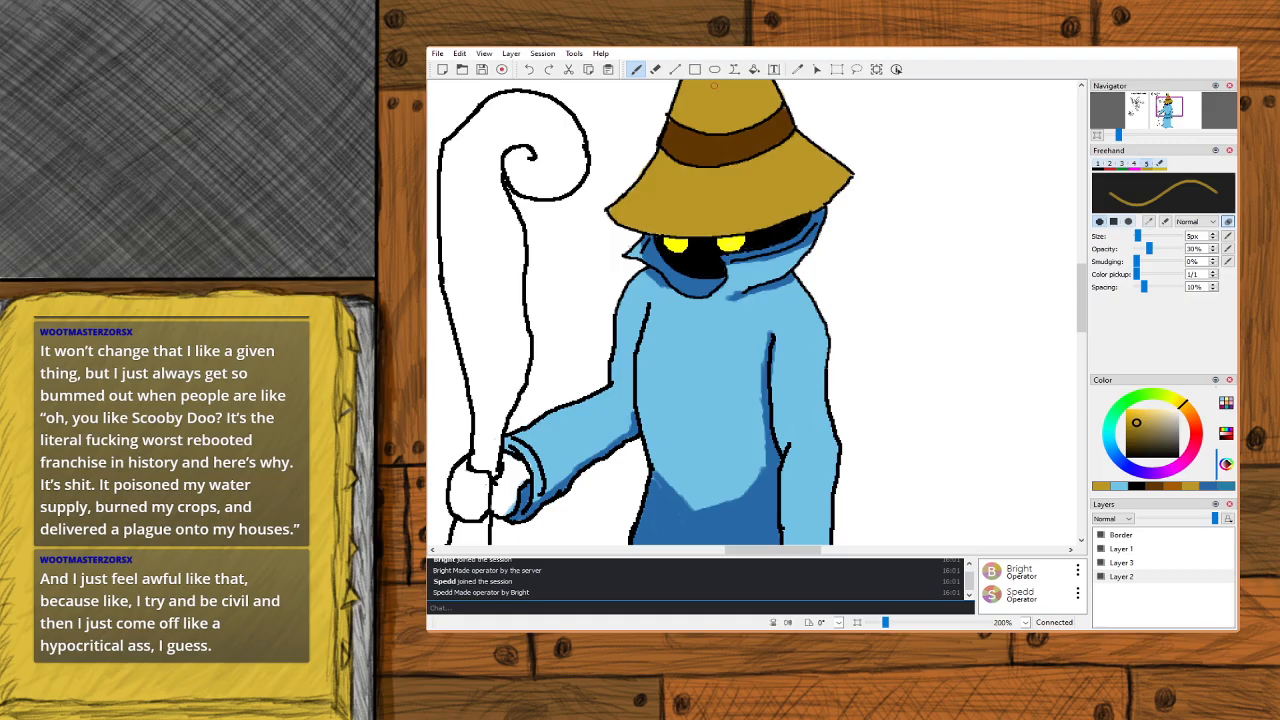
# Sample the hat band's dark brown and start painting the staff's curl, raising the brush size from 5 to 12 px.
pyautogui.click(797, 69)
pyautogui.click(765, 133)
pyautogui.click(756, 133)
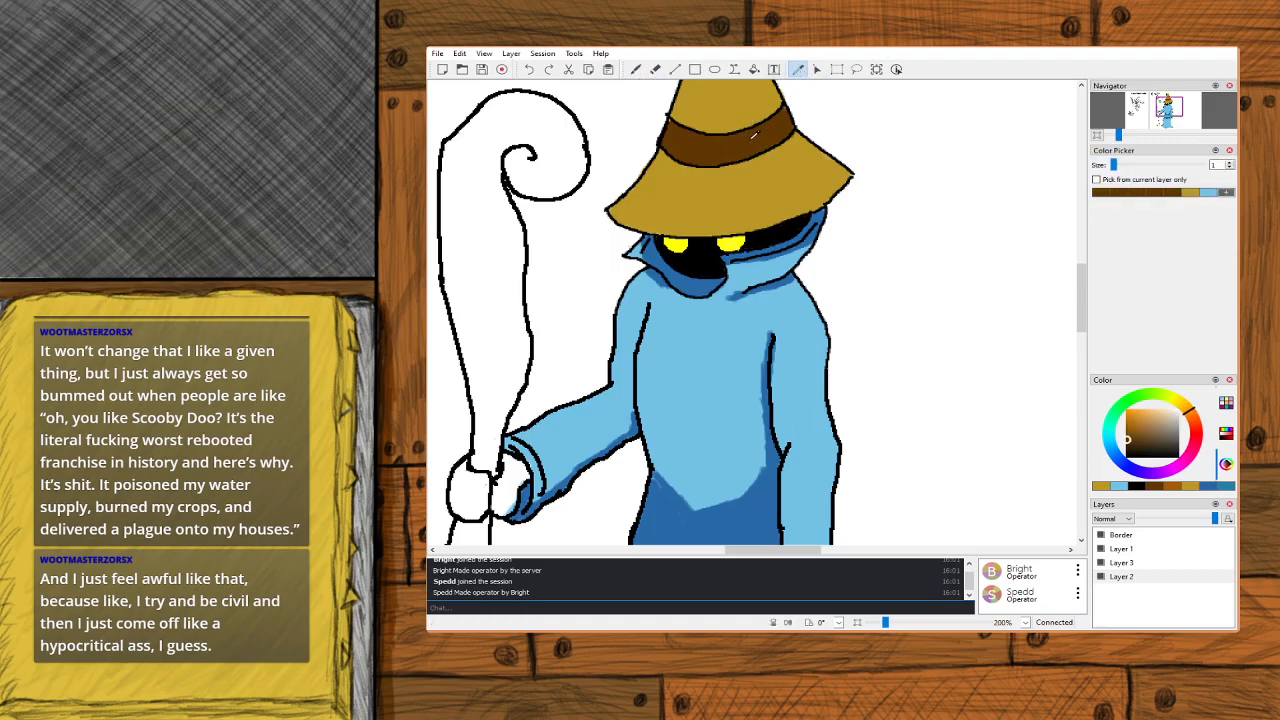
pyautogui.click(635, 69)
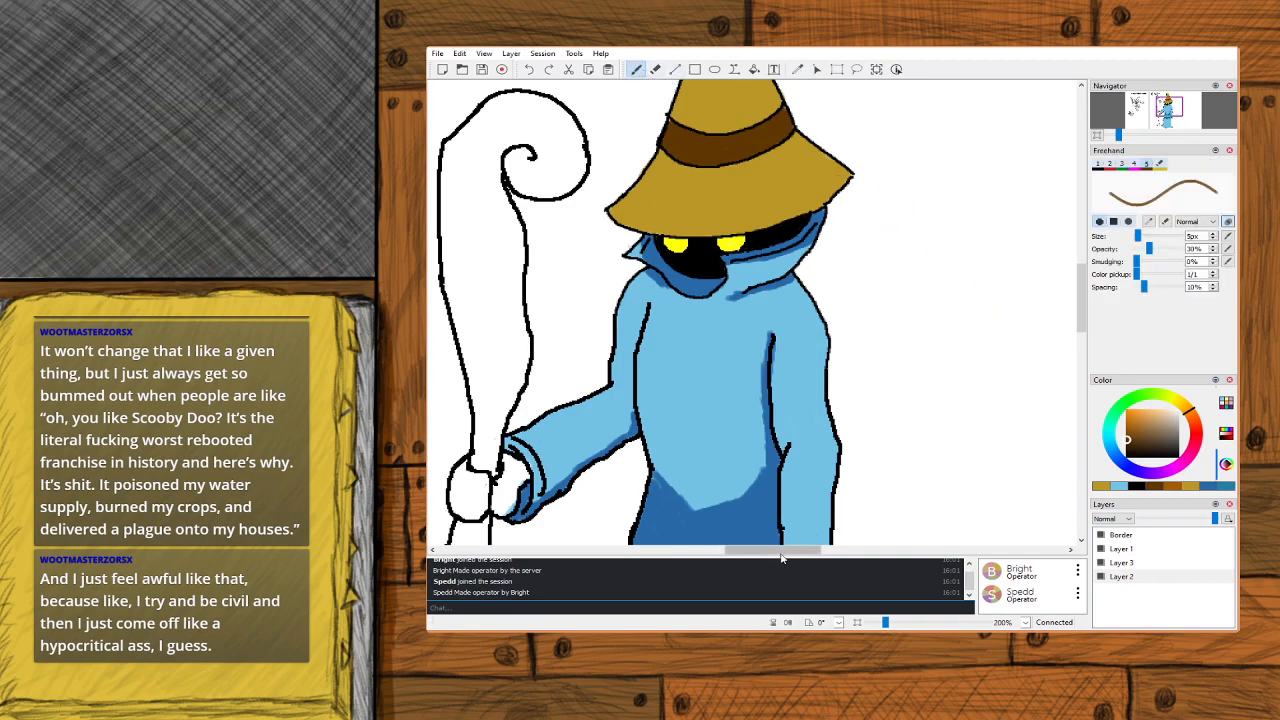
pyautogui.moveTo(776, 551); pyautogui.dragTo(740, 553)
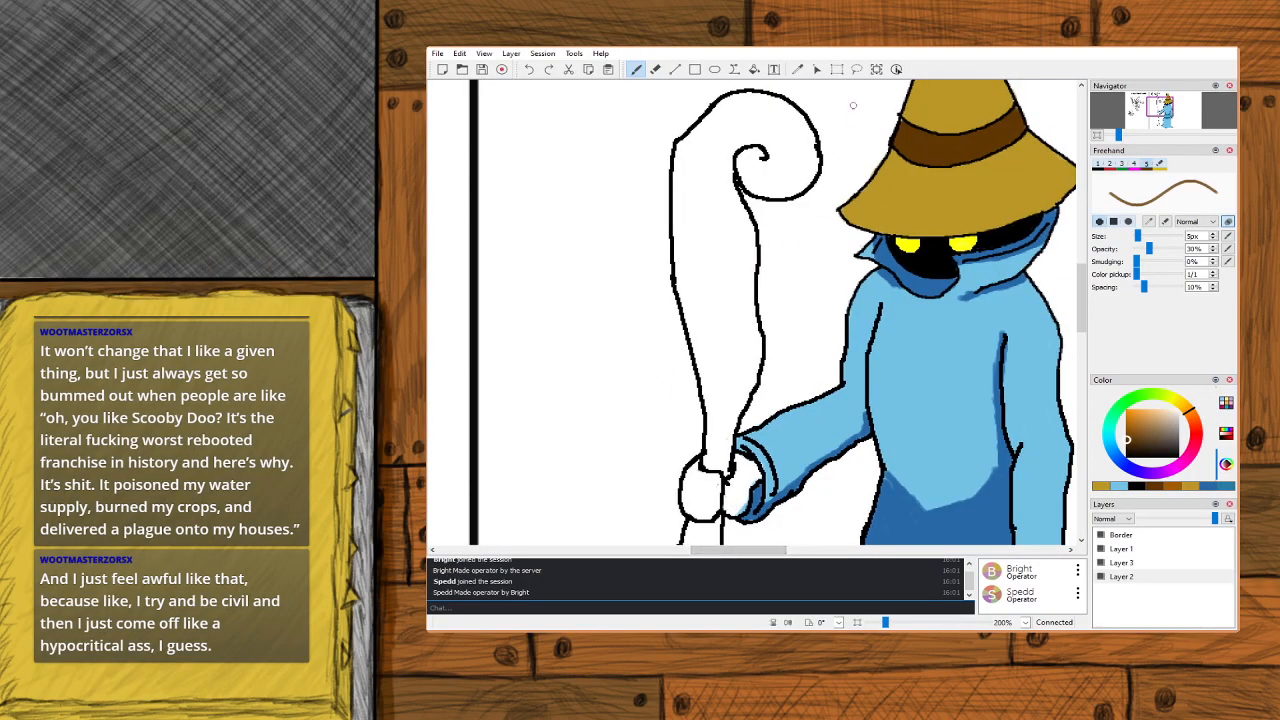
pyautogui.moveTo(762, 155)
pyautogui.mouseDown()
pyautogui.moveTo(750, 157)
pyautogui.moveTo(762, 174)
pyautogui.mouseUp()
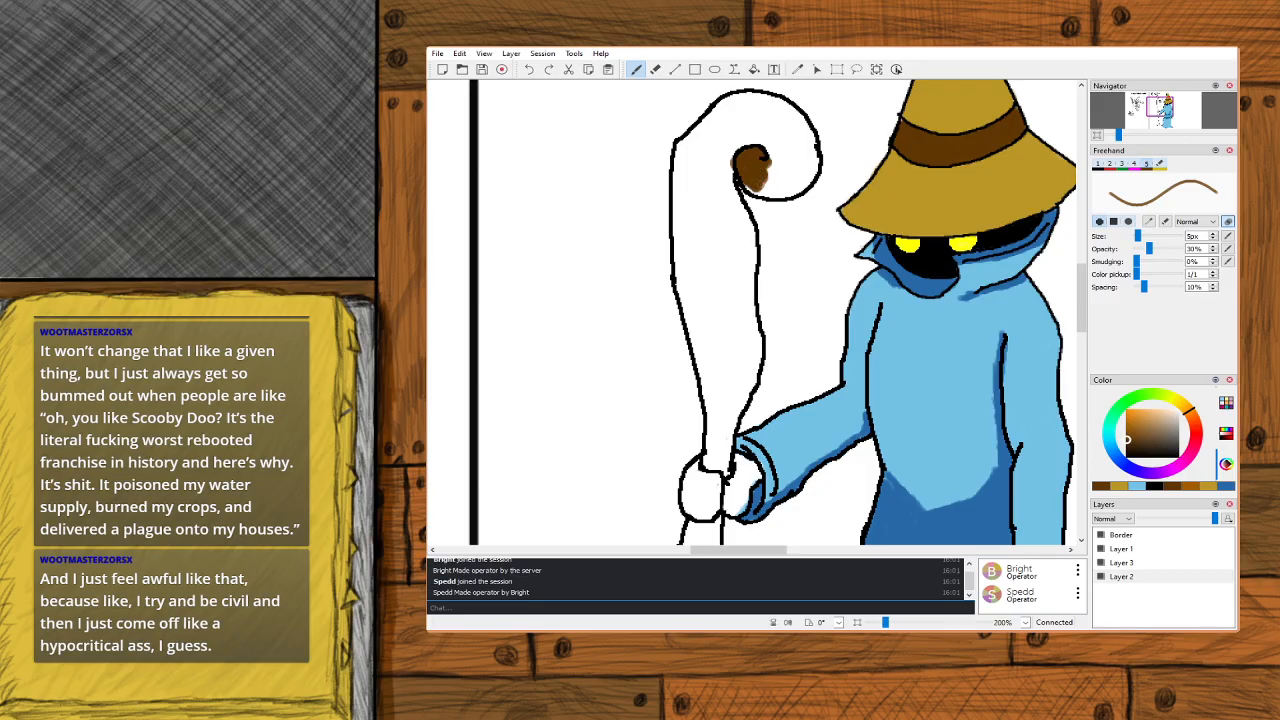
pyautogui.moveTo(758, 192); pyautogui.dragTo(814, 172)
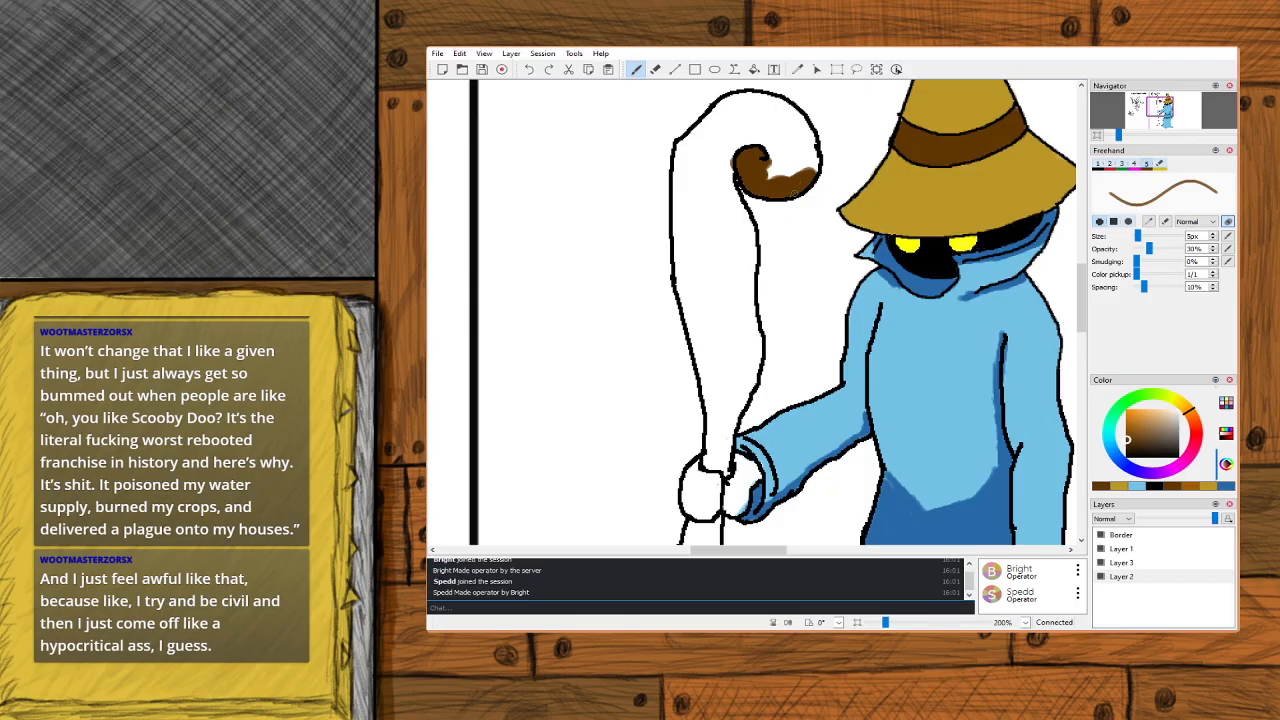
pyautogui.scroll(8, 1206, 236)
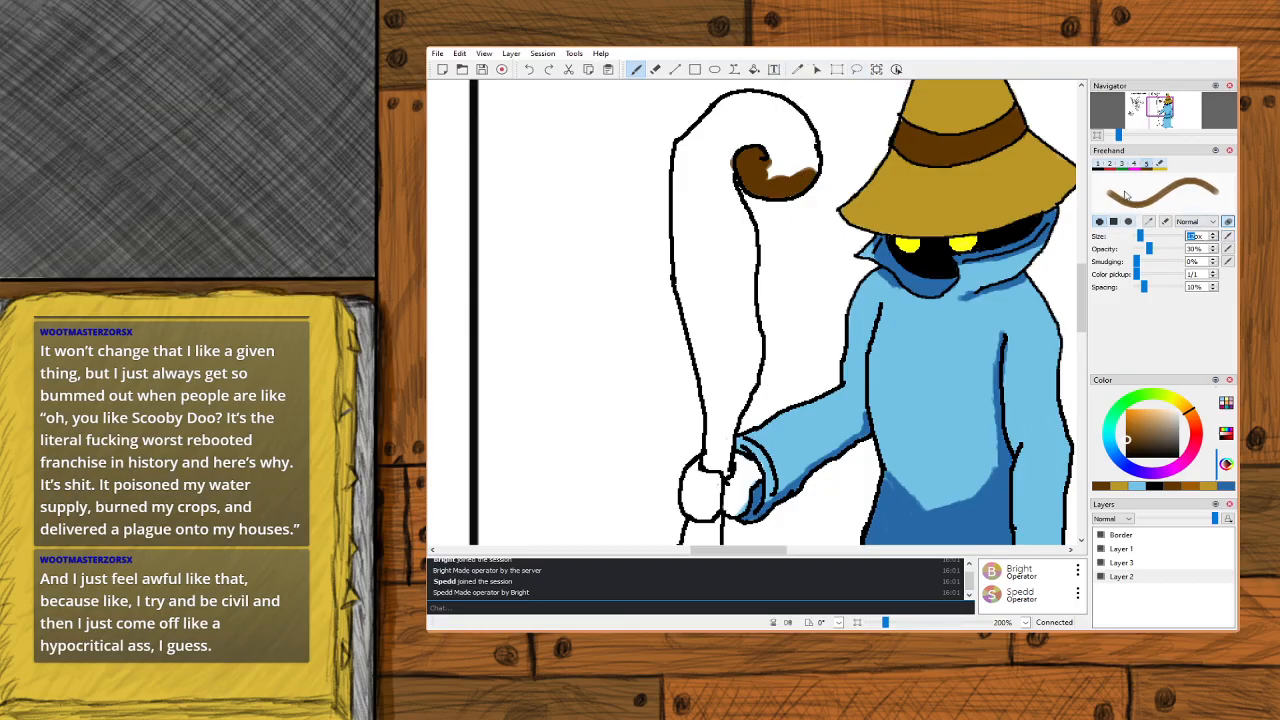
pyautogui.moveTo(794, 173)
pyautogui.mouseDown()
pyautogui.moveTo(780, 160)
pyautogui.moveTo(792, 150)
pyautogui.moveTo(799, 175)
pyautogui.moveTo(812, 168)
pyautogui.moveTo(787, 114)
pyautogui.moveTo(799, 142)
pyautogui.mouseUp()
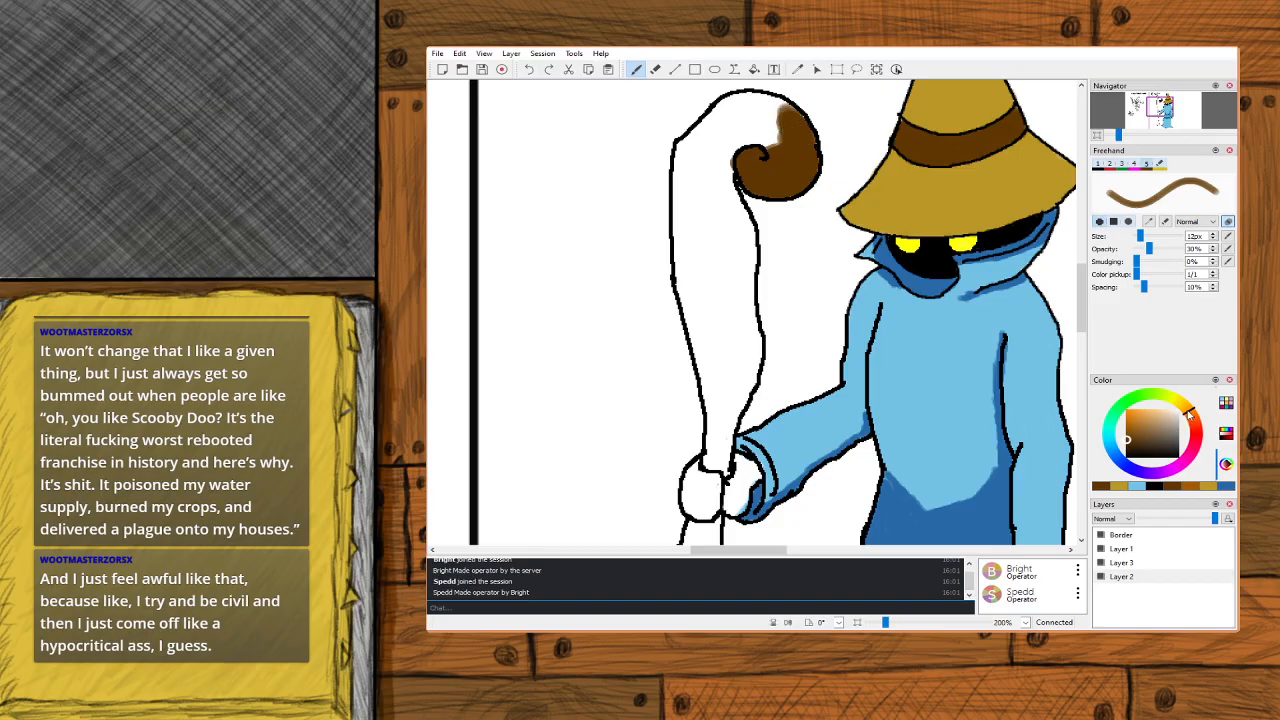
# Lighten the brown and paint the upper staff with it from the curl down to the hand, covering the darker brown.
pyautogui.moveTo(1129, 432); pyautogui.dragTo(1112, 430)
pyautogui.moveTo(766, 156)
pyautogui.mouseDown()
pyautogui.moveTo(757, 186)
pyautogui.moveTo(767, 169)
pyautogui.moveTo(754, 183)
pyautogui.moveTo(768, 192)
pyautogui.moveTo(811, 158)
pyautogui.moveTo(782, 143)
pyautogui.moveTo(785, 162)
pyautogui.moveTo(801, 159)
pyautogui.moveTo(783, 135)
pyautogui.moveTo(798, 154)
pyautogui.moveTo(797, 121)
pyautogui.moveTo(811, 146)
pyautogui.moveTo(794, 120)
pyautogui.moveTo(770, 126)
pyautogui.moveTo(796, 134)
pyautogui.moveTo(786, 110)
pyautogui.moveTo(766, 126)
pyautogui.moveTo(763, 99)
pyautogui.moveTo(747, 117)
pyautogui.moveTo(735, 102)
pyautogui.moveTo(719, 113)
pyautogui.moveTo(681, 155)
pyautogui.moveTo(684, 173)
pyautogui.moveTo(684, 142)
pyautogui.moveTo(680, 194)
pyautogui.moveTo(754, 131)
pyautogui.moveTo(751, 156)
pyautogui.moveTo(727, 120)
pyautogui.moveTo(712, 190)
pyautogui.moveTo(718, 165)
pyautogui.moveTo(700, 190)
pyautogui.moveTo(703, 132)
pyautogui.moveTo(700, 225)
pyautogui.moveTo(711, 204)
pyautogui.moveTo(718, 215)
pyautogui.moveTo(725, 170)
pyautogui.moveTo(744, 275)
pyautogui.mouseUp()
pyautogui.moveTo(709, 184)
pyautogui.mouseDown()
pyautogui.moveTo(693, 219)
pyautogui.moveTo(684, 186)
pyautogui.moveTo(679, 195)
pyautogui.moveTo(677, 262)
pyautogui.moveTo(702, 253)
pyautogui.moveTo(706, 281)
pyautogui.moveTo(685, 270)
pyautogui.moveTo(691, 302)
pyautogui.moveTo(688, 305)
pyautogui.mouseUp()
pyautogui.moveTo(681, 251)
pyautogui.mouseDown()
pyautogui.moveTo(711, 266)
pyautogui.moveTo(719, 301)
pyautogui.moveTo(708, 221)
pyautogui.moveTo(737, 286)
pyautogui.moveTo(736, 247)
pyautogui.moveTo(751, 260)
pyautogui.moveTo(743, 344)
pyautogui.moveTo(748, 308)
pyautogui.moveTo(755, 354)
pyautogui.moveTo(749, 316)
pyautogui.moveTo(711, 294)
pyautogui.moveTo(731, 362)
pyautogui.moveTo(711, 283)
pyautogui.moveTo(694, 277)
pyautogui.moveTo(709, 354)
pyautogui.moveTo(689, 298)
pyautogui.moveTo(699, 339)
pyautogui.moveTo(717, 301)
pyautogui.moveTo(708, 248)
pyautogui.moveTo(695, 334)
pyautogui.moveTo(723, 384)
pyautogui.moveTo(750, 350)
pyautogui.moveTo(743, 381)
pyautogui.moveTo(753, 361)
pyautogui.moveTo(739, 396)
pyautogui.moveTo(748, 378)
pyautogui.moveTo(734, 370)
pyautogui.moveTo(715, 405)
pyautogui.moveTo(706, 373)
pyautogui.moveTo(714, 415)
pyautogui.moveTo(733, 395)
pyautogui.moveTo(738, 415)
pyautogui.moveTo(725, 407)
pyautogui.moveTo(716, 438)
pyautogui.moveTo(712, 425)
pyautogui.moveTo(726, 436)
pyautogui.moveTo(727, 421)
pyautogui.moveTo(713, 454)
pyautogui.mouseUp()
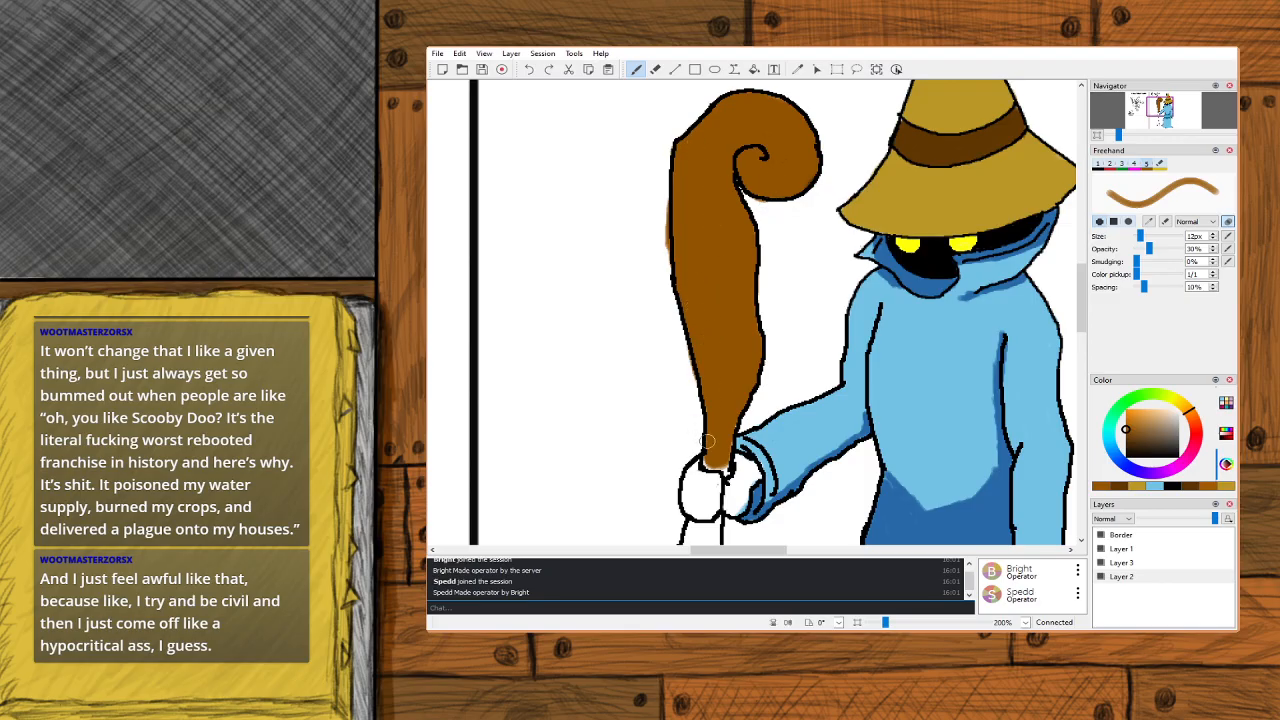
# Fill the unpainted gap in the staff just above the gripping hand with the brown at 5 px.
pyautogui.moveTo(1166, 106); pyautogui.dragTo(1161, 116)
pyautogui.scroll(2, 652, 232)
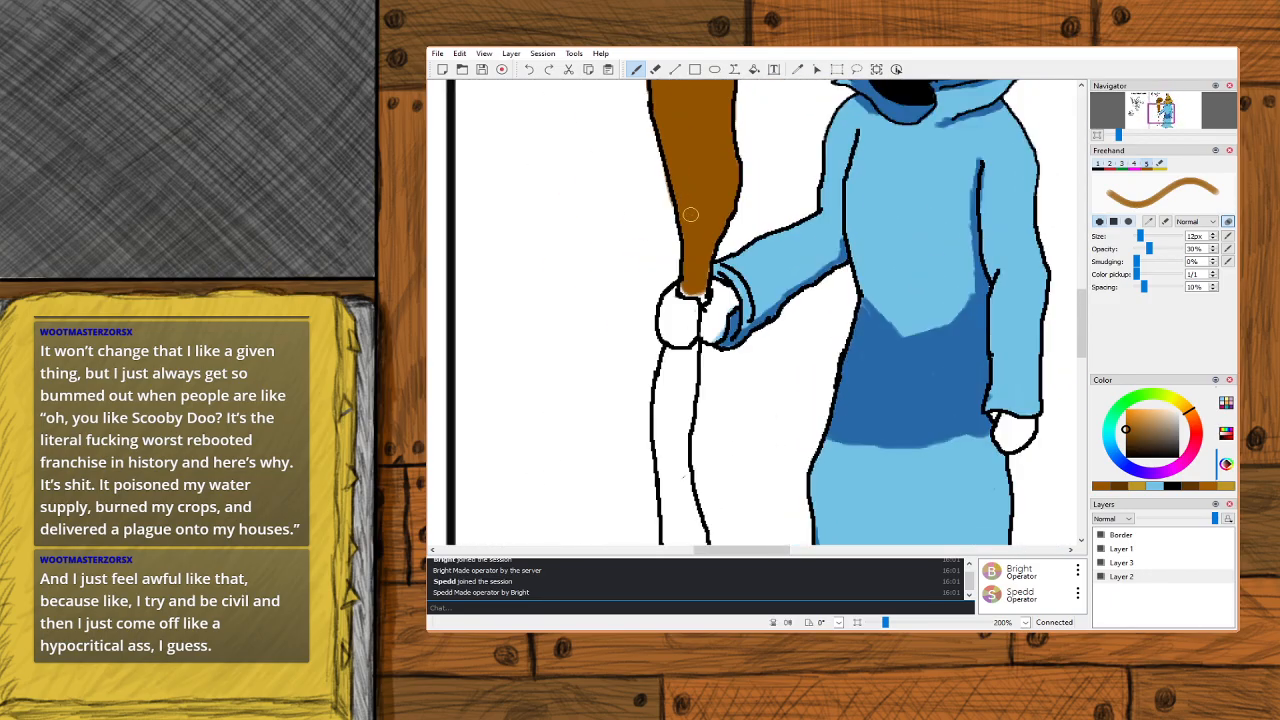
pyautogui.scroll(-7, 1200, 236)
pyautogui.scroll(-1, 1200, 236)
pyautogui.scroll(1, 1163, 112)
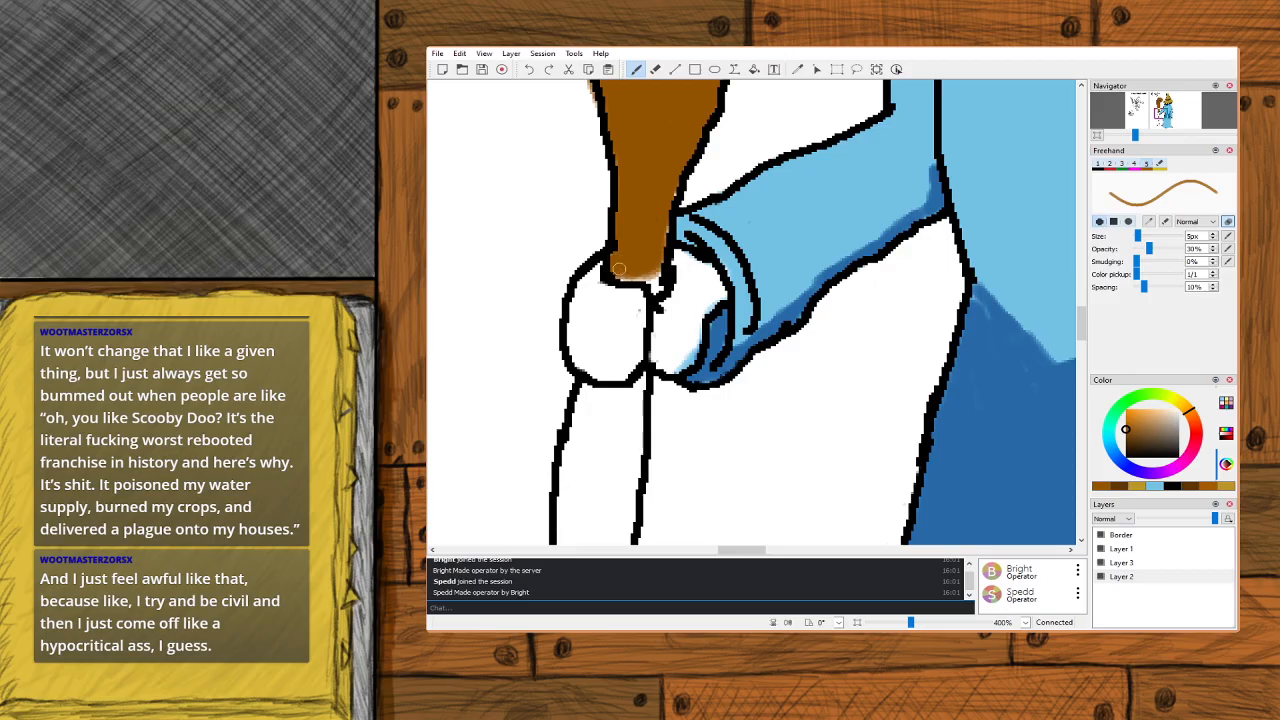
pyautogui.moveTo(645, 267); pyautogui.dragTo(654, 281)
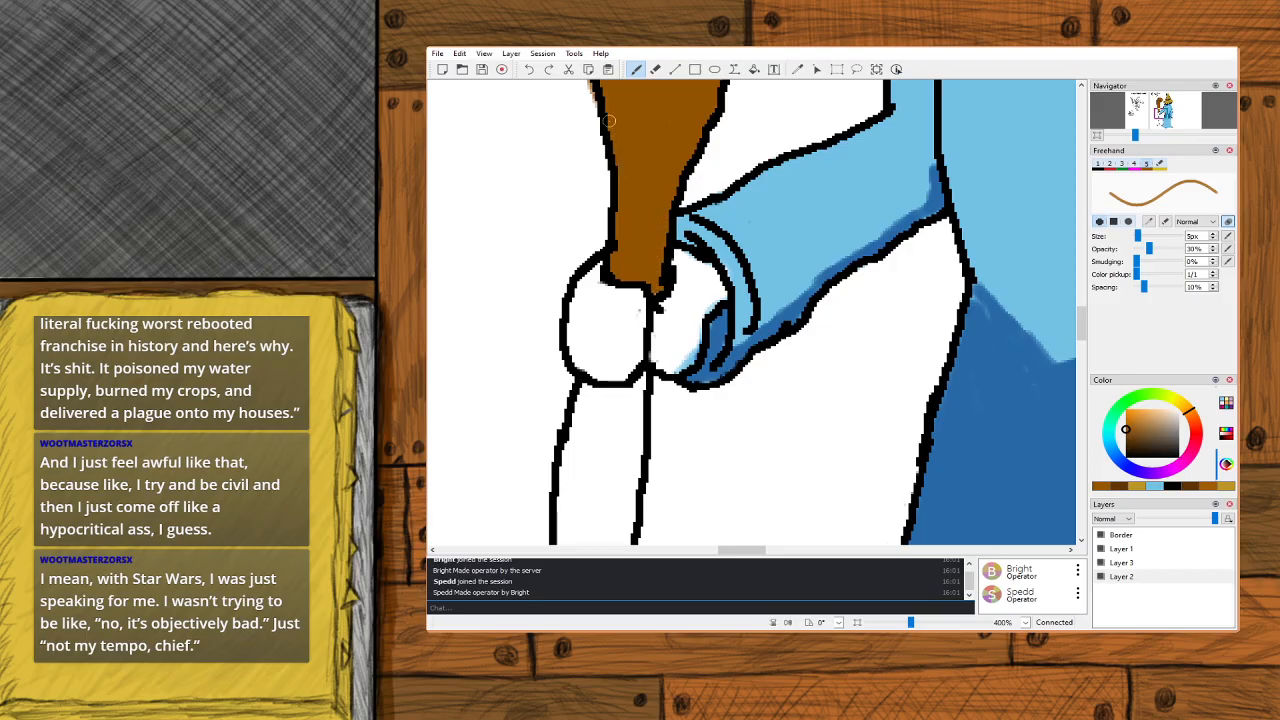
# Paint the staff below the hand with the same brown, using a 10 px brush for the larger area.
pyautogui.scroll(-5, 688, 243)
pyautogui.moveTo(634, 180)
pyautogui.mouseDown()
pyautogui.moveTo(585, 193)
pyautogui.moveTo(601, 225)
pyautogui.moveTo(611, 197)
pyautogui.moveTo(622, 236)
pyautogui.moveTo(624, 190)
pyautogui.moveTo(614, 217)
pyautogui.moveTo(635, 188)
pyautogui.moveTo(624, 310)
pyautogui.moveTo(639, 243)
pyautogui.moveTo(617, 230)
pyautogui.moveTo(605, 298)
pyautogui.moveTo(591, 199)
pyautogui.moveTo(568, 279)
pyautogui.moveTo(583, 195)
pyautogui.moveTo(567, 281)
pyautogui.mouseUp()
pyautogui.scroll(4, 1200, 238)
pyautogui.scroll(2, 1198, 236)
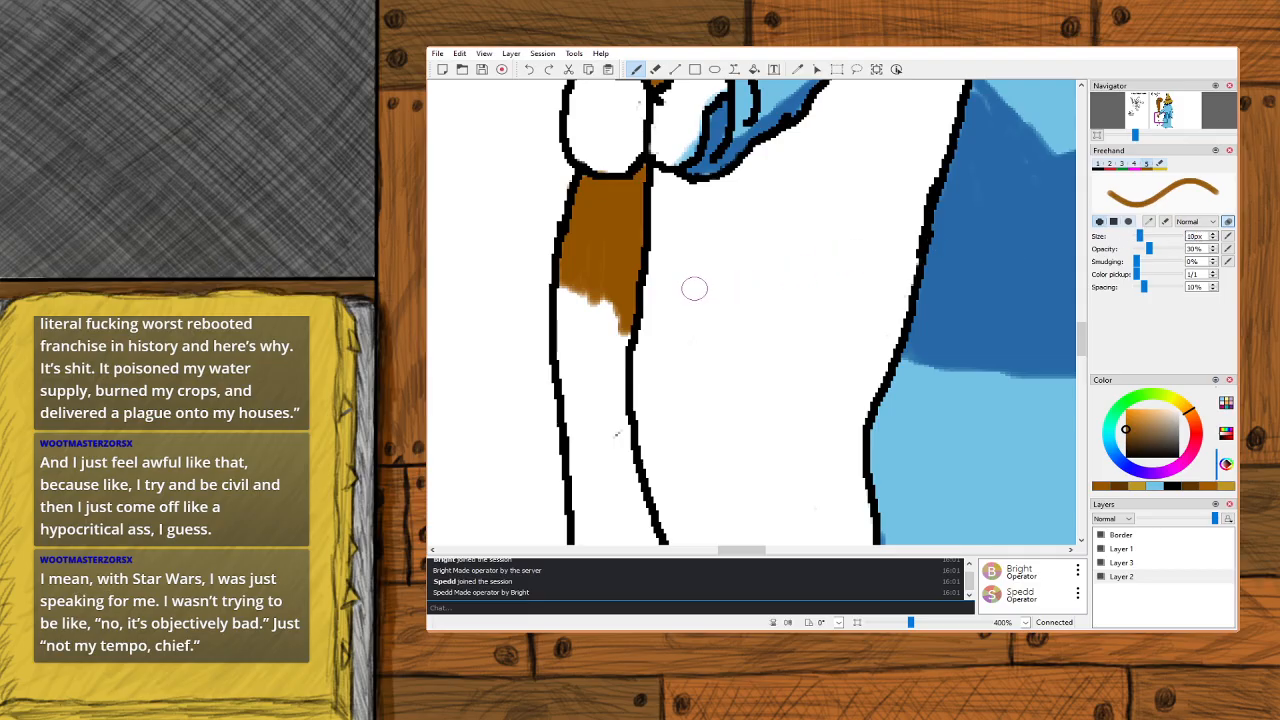
pyautogui.moveTo(591, 266)
pyautogui.mouseDown()
pyautogui.moveTo(582, 325)
pyautogui.moveTo(577, 245)
pyautogui.moveTo(574, 328)
pyautogui.mouseUp()
pyautogui.scroll(-1, 613, 198)
pyautogui.scroll(-1, 613, 198)
pyautogui.moveTo(626, 145)
pyautogui.mouseDown()
pyautogui.moveTo(577, 161)
pyautogui.moveTo(570, 226)
pyautogui.moveTo(582, 258)
pyautogui.moveTo(610, 154)
pyautogui.moveTo(614, 247)
pyautogui.moveTo(626, 171)
pyautogui.moveTo(597, 212)
pyautogui.moveTo(619, 265)
pyautogui.moveTo(614, 190)
pyautogui.moveTo(580, 148)
pyautogui.moveTo(592, 244)
pyautogui.moveTo(573, 214)
pyautogui.moveTo(582, 259)
pyautogui.moveTo(592, 254)
pyautogui.moveTo(624, 321)
pyautogui.moveTo(654, 421)
pyautogui.moveTo(636, 303)
pyautogui.moveTo(668, 444)
pyautogui.moveTo(667, 463)
pyautogui.moveTo(643, 434)
pyautogui.moveTo(635, 462)
pyautogui.moveTo(590, 348)
pyautogui.moveTo(580, 472)
pyautogui.moveTo(594, 437)
pyautogui.moveTo(636, 492)
pyautogui.moveTo(645, 456)
pyautogui.moveTo(656, 469)
pyautogui.moveTo(650, 515)
pyautogui.moveTo(610, 513)
pyautogui.mouseUp()
# Finish painting the staff below the hand brown at 10 px, and erase the stray dark mark on it from Layer 1.
pyautogui.scroll(-1, 618, 225)
pyautogui.scroll(3, 605, 300)
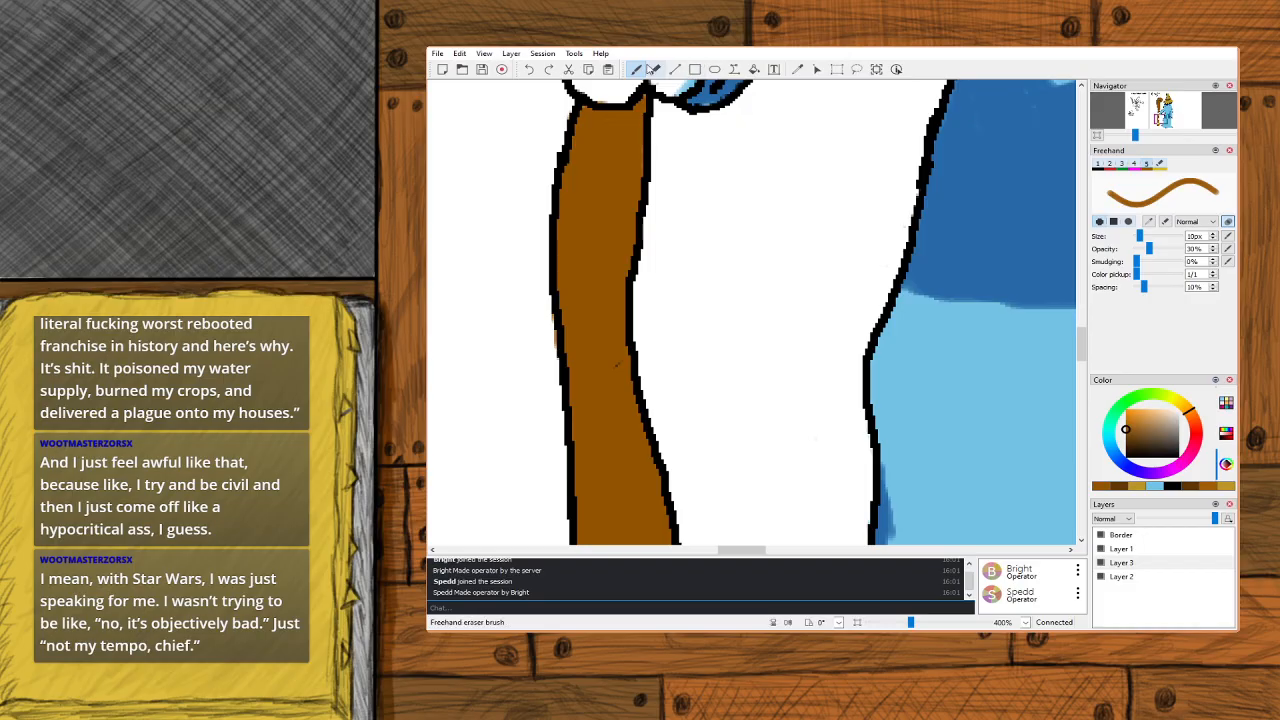
pyautogui.click(656, 71)
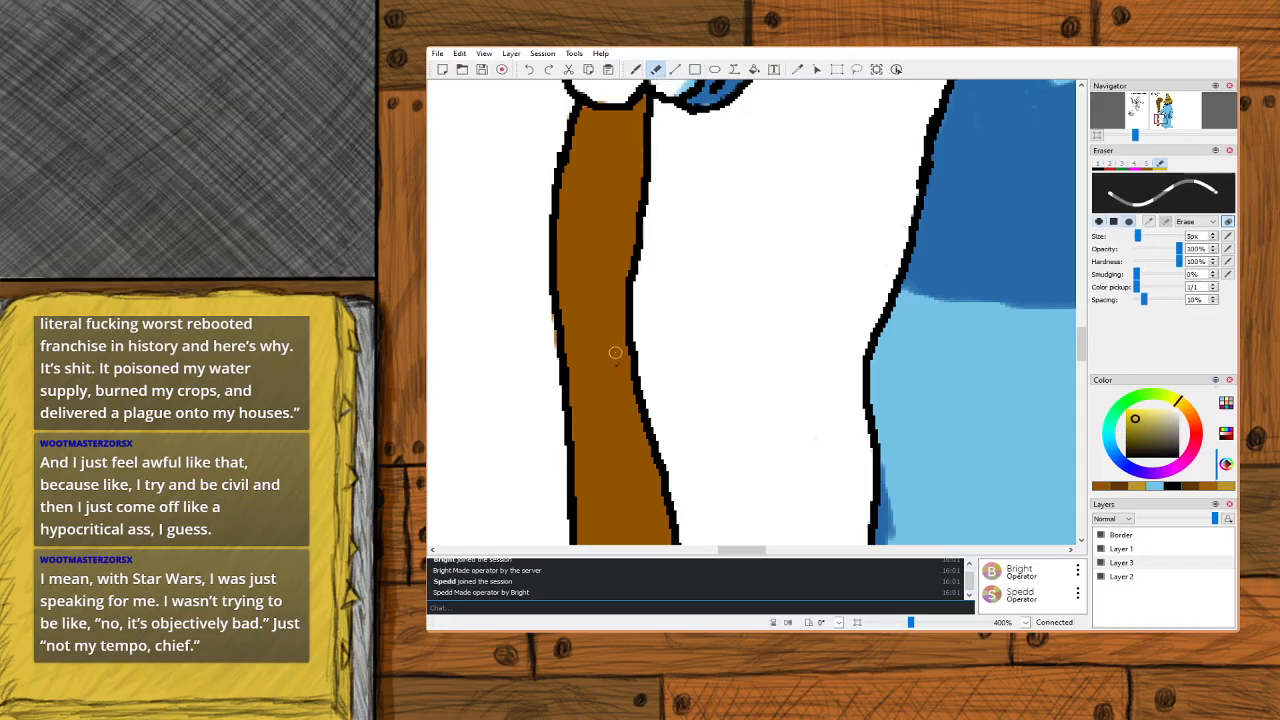
pyautogui.click(1160, 549)
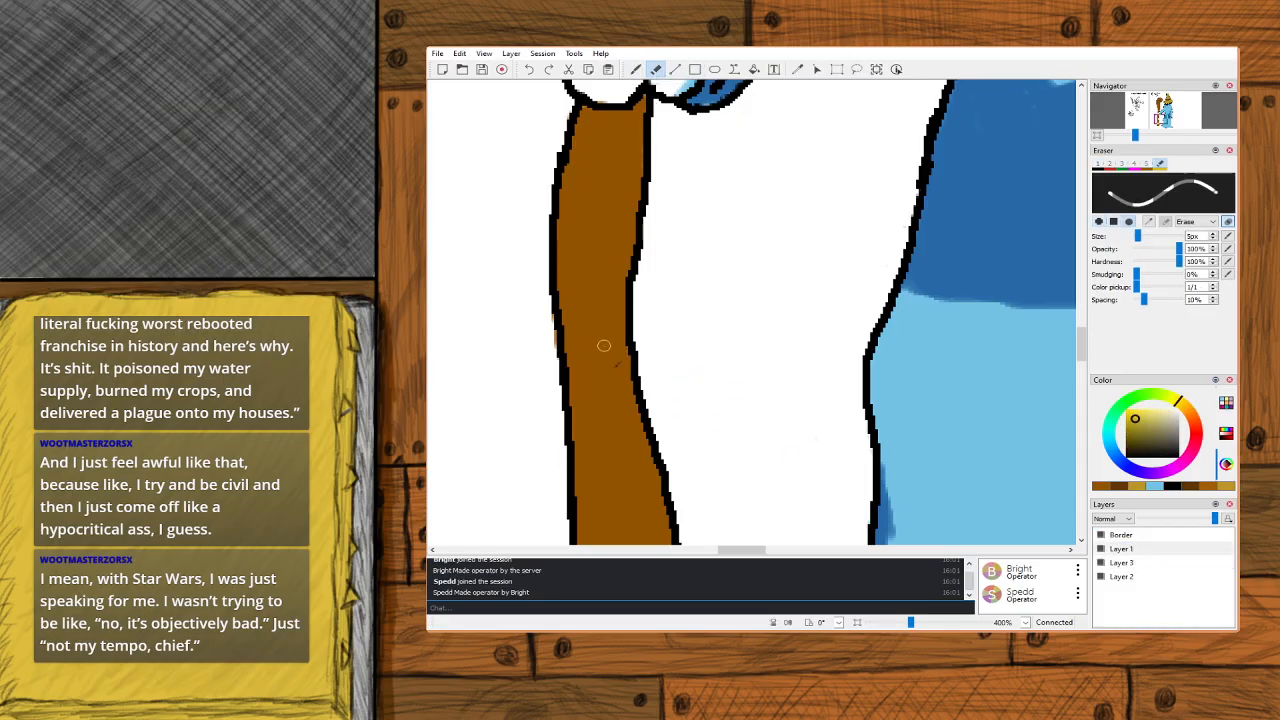
pyautogui.click(1150, 578)
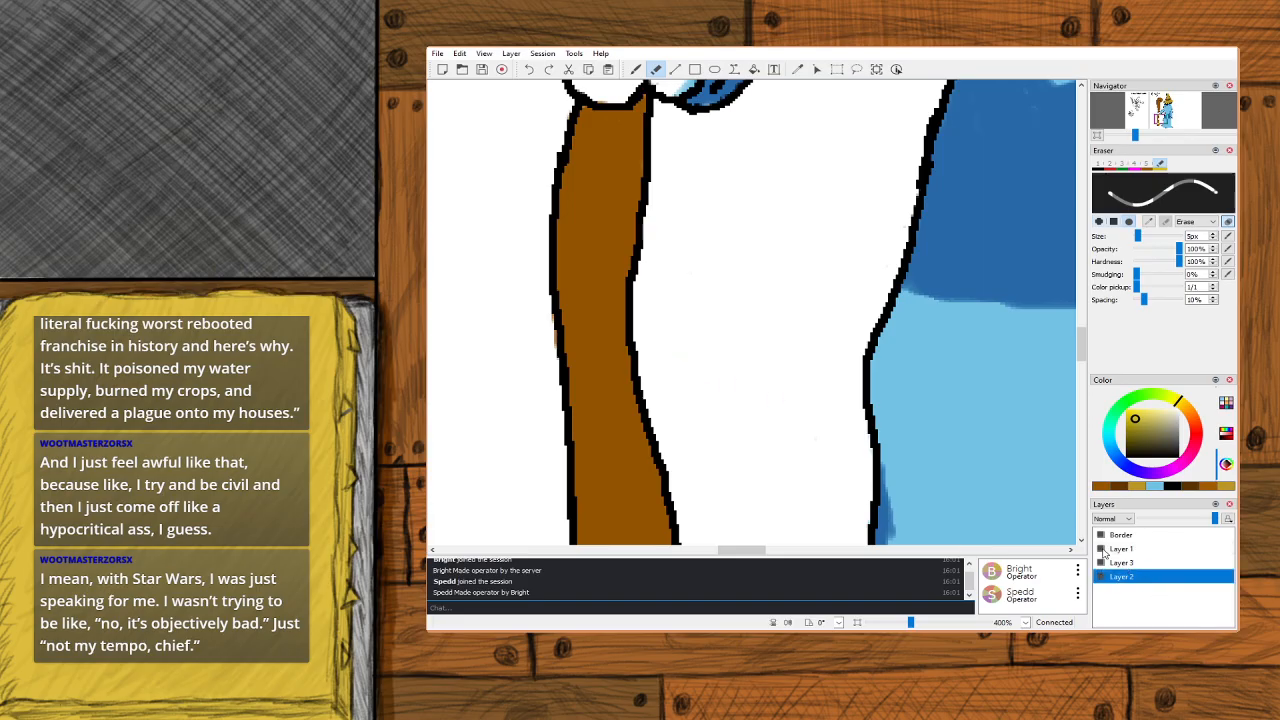
# Erase the brown that spills past the outline around the staff's foot on Layer 2.
pyautogui.press('b')
pyautogui.scroll(-3, 617, 187)
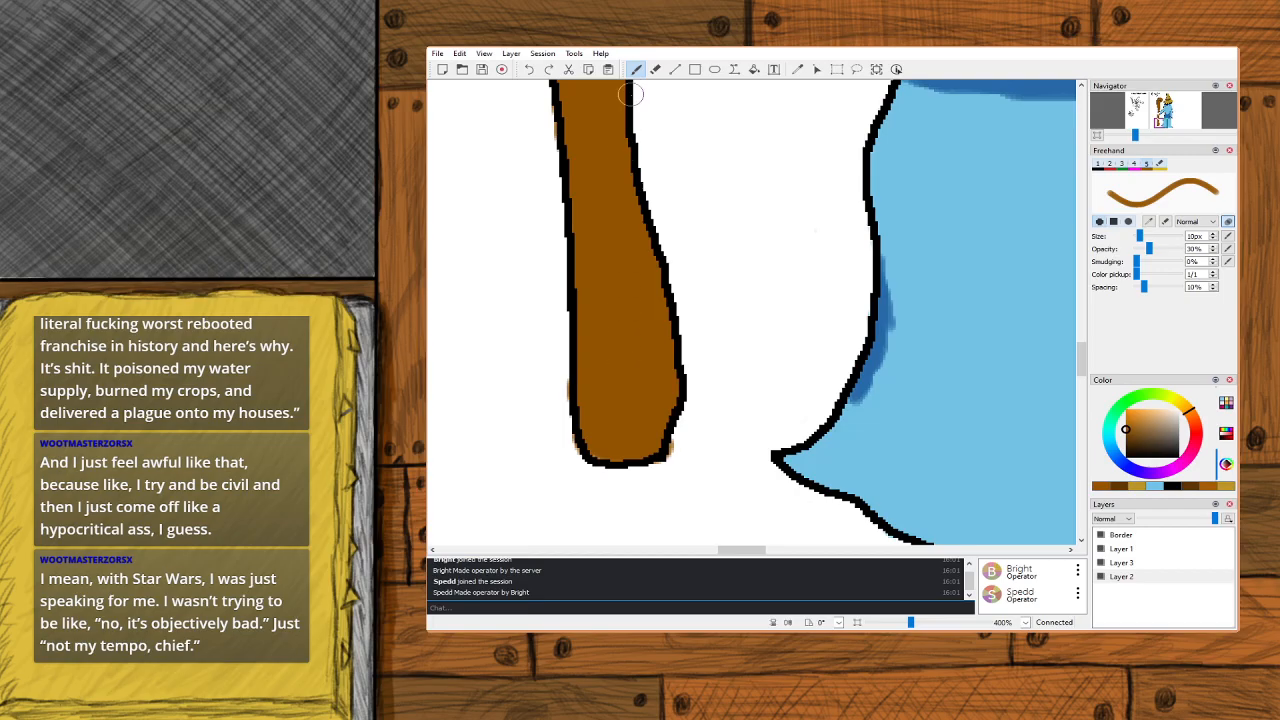
pyautogui.click(656, 69)
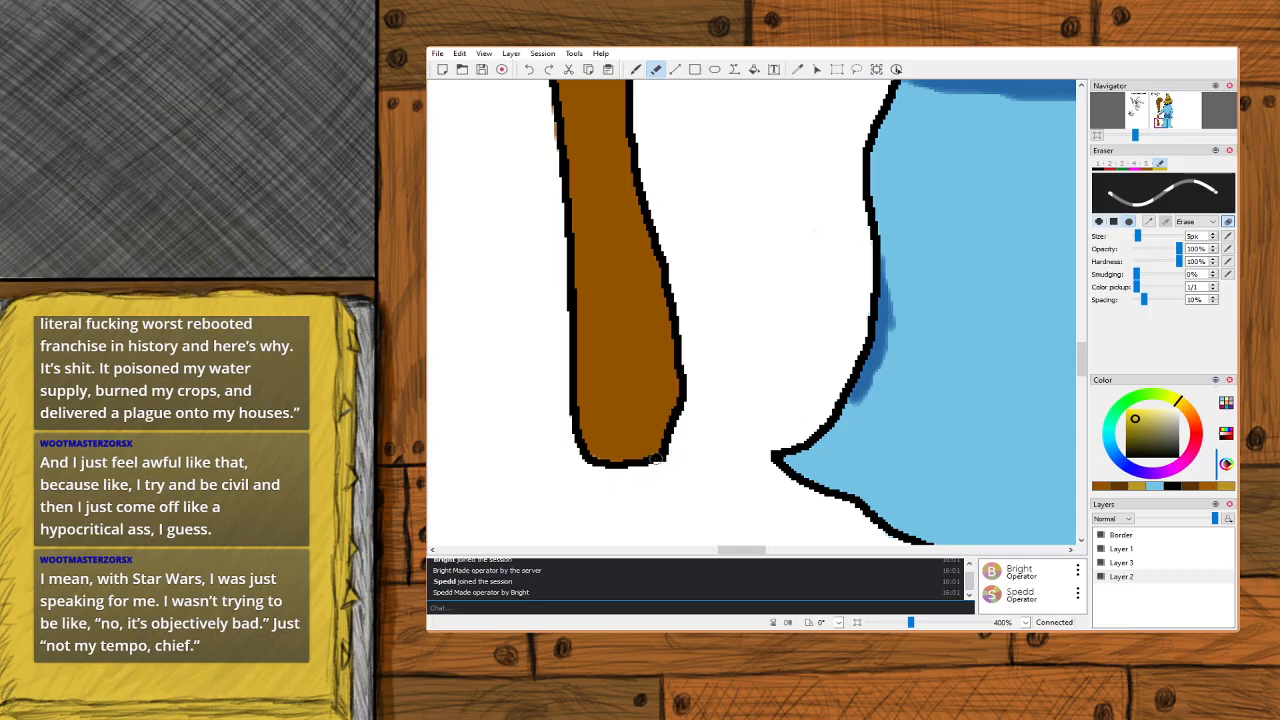
pyautogui.scroll(3, 750, 258)
pyautogui.press('b')
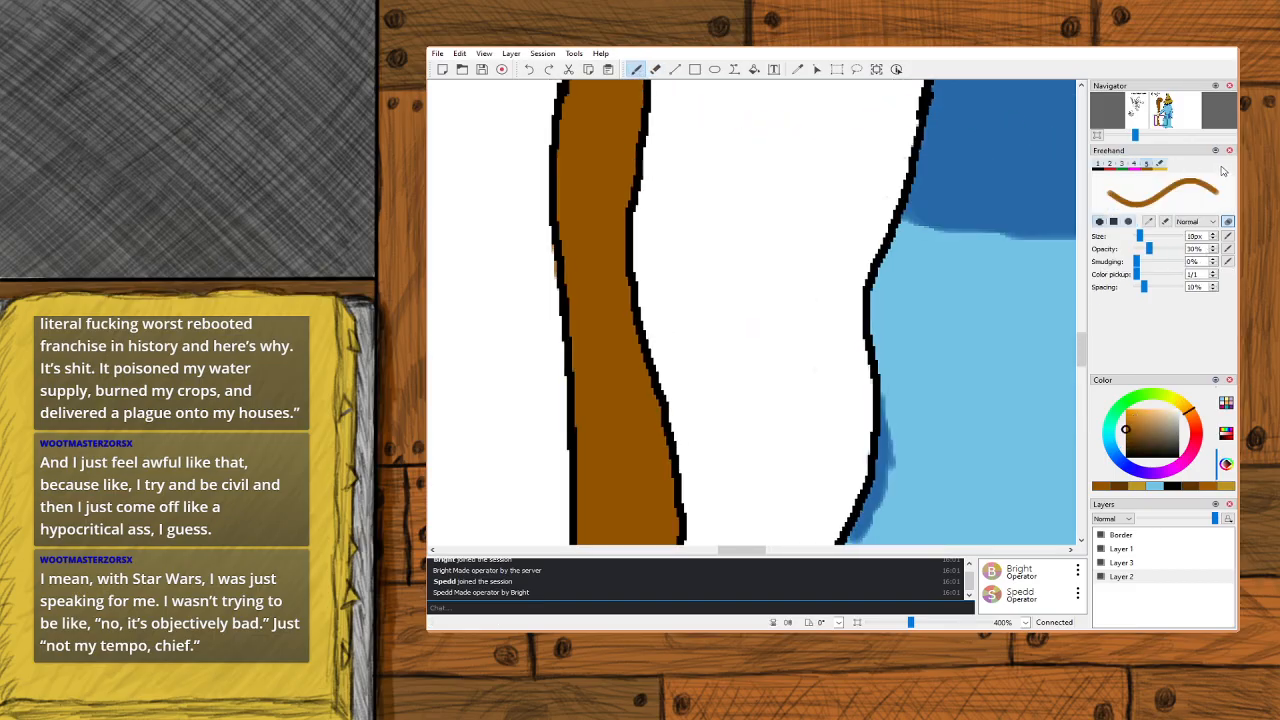
# Sample the hat brim's gold from the image as the freehand brush colour.
pyautogui.scroll(-5, 752, 312)
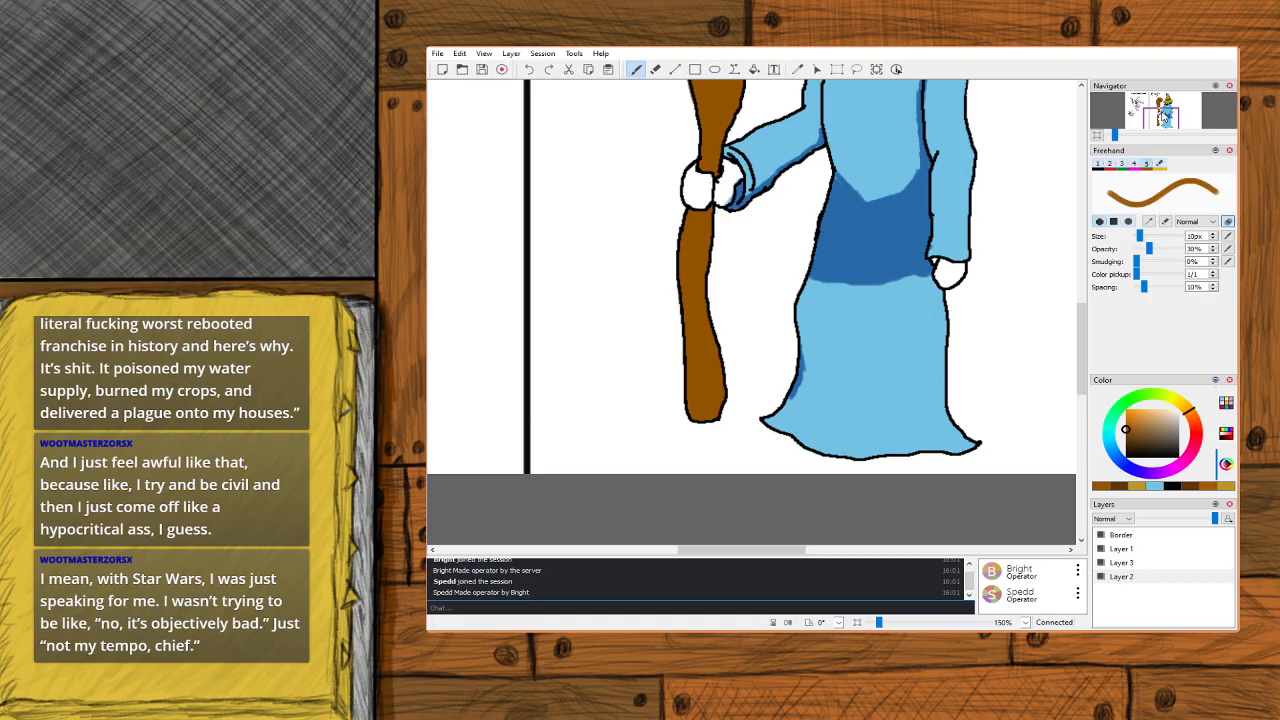
pyautogui.click(1163, 117)
pyautogui.scroll(-2, 1163, 117)
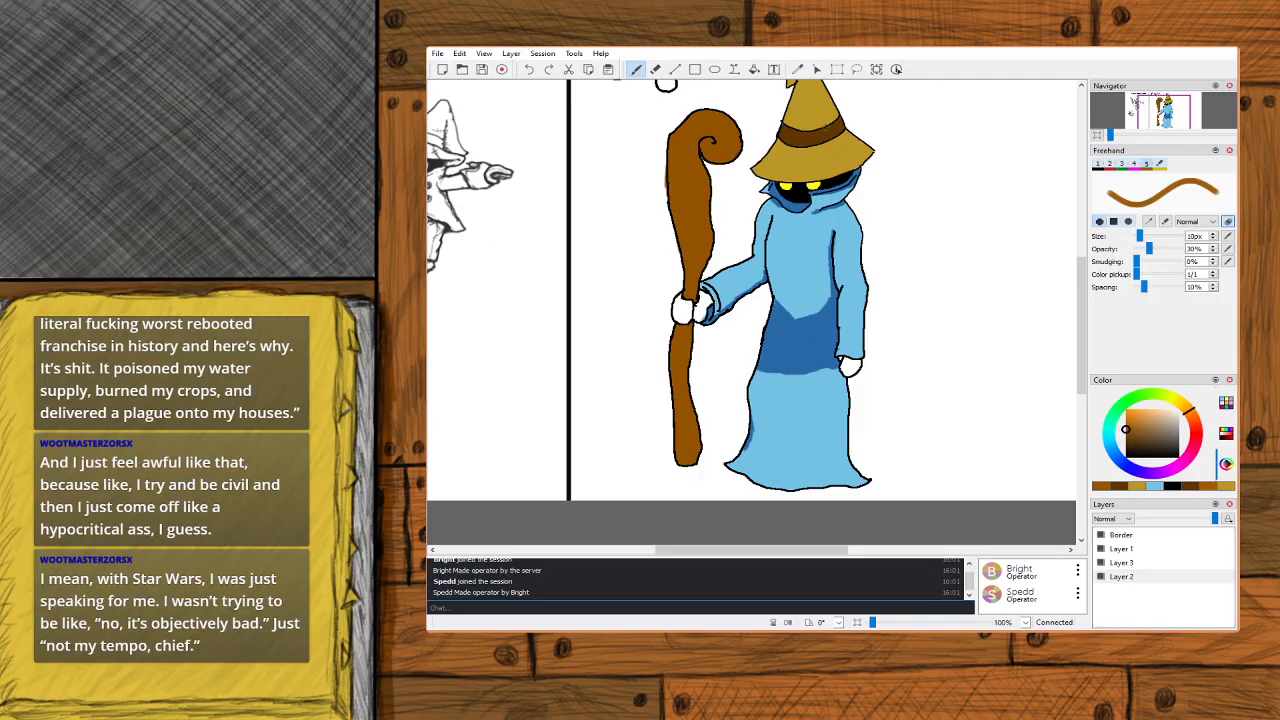
pyautogui.click(797, 69)
pyautogui.click(799, 164)
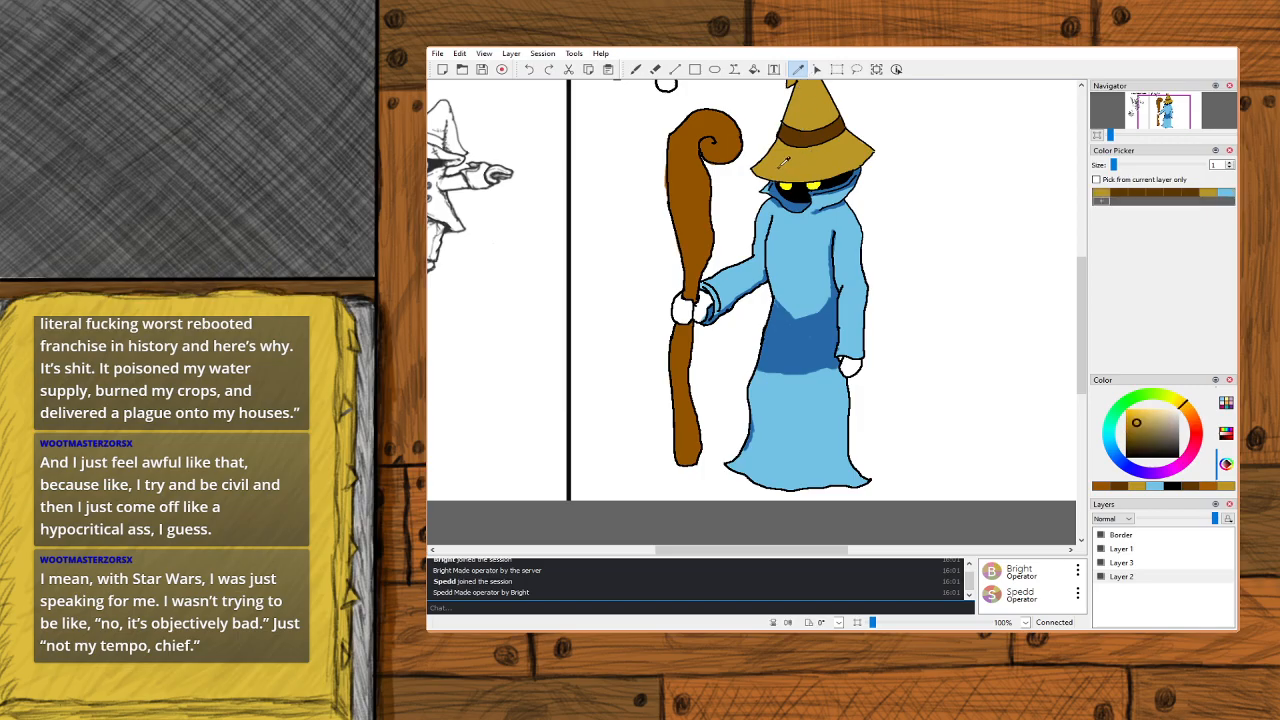
pyautogui.scroll(-2, 665, 84)
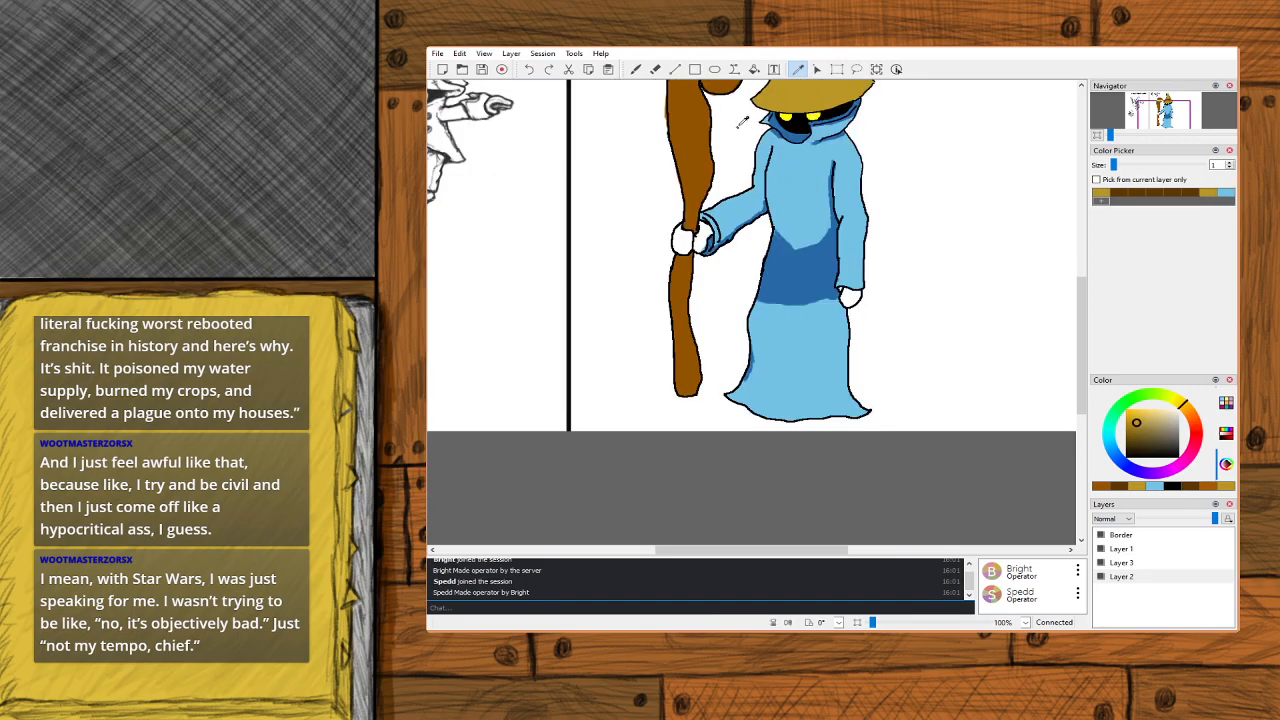
pyautogui.click(637, 69)
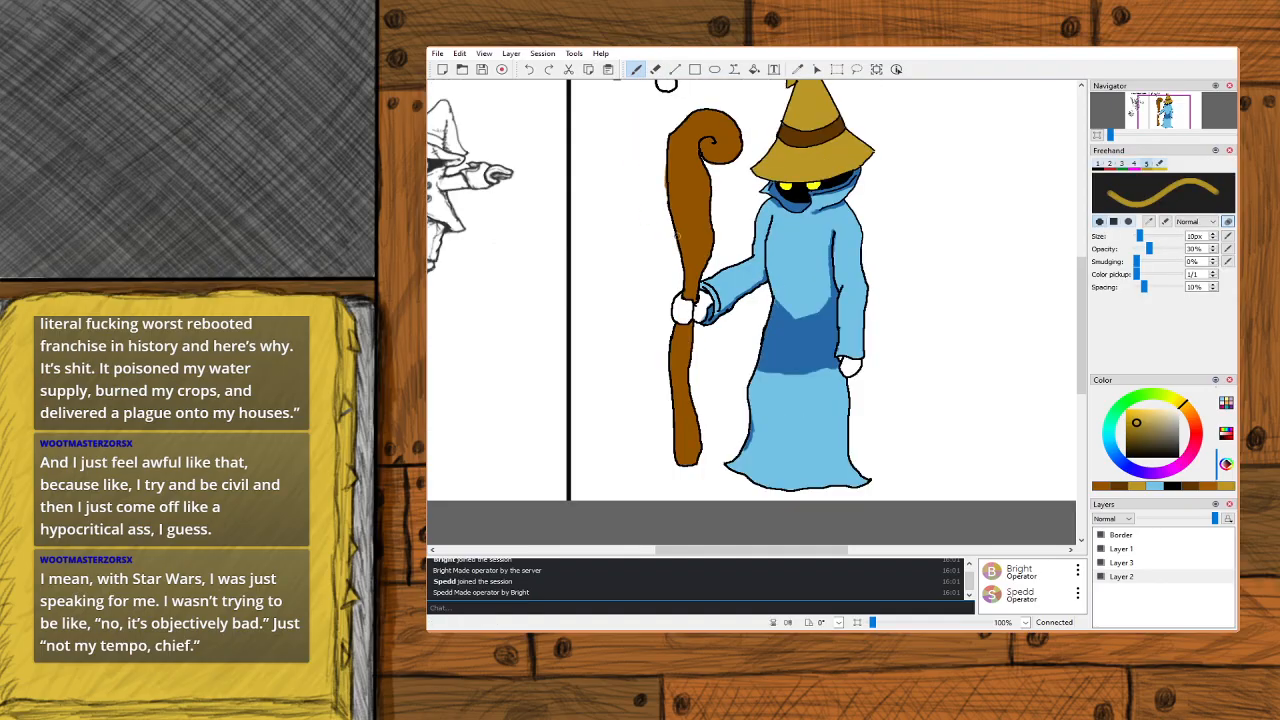
# Paint both parts of the hand gripping the staff with the hat's gold, using the 10 px brush.
pyautogui.scroll(4, 1168, 126)
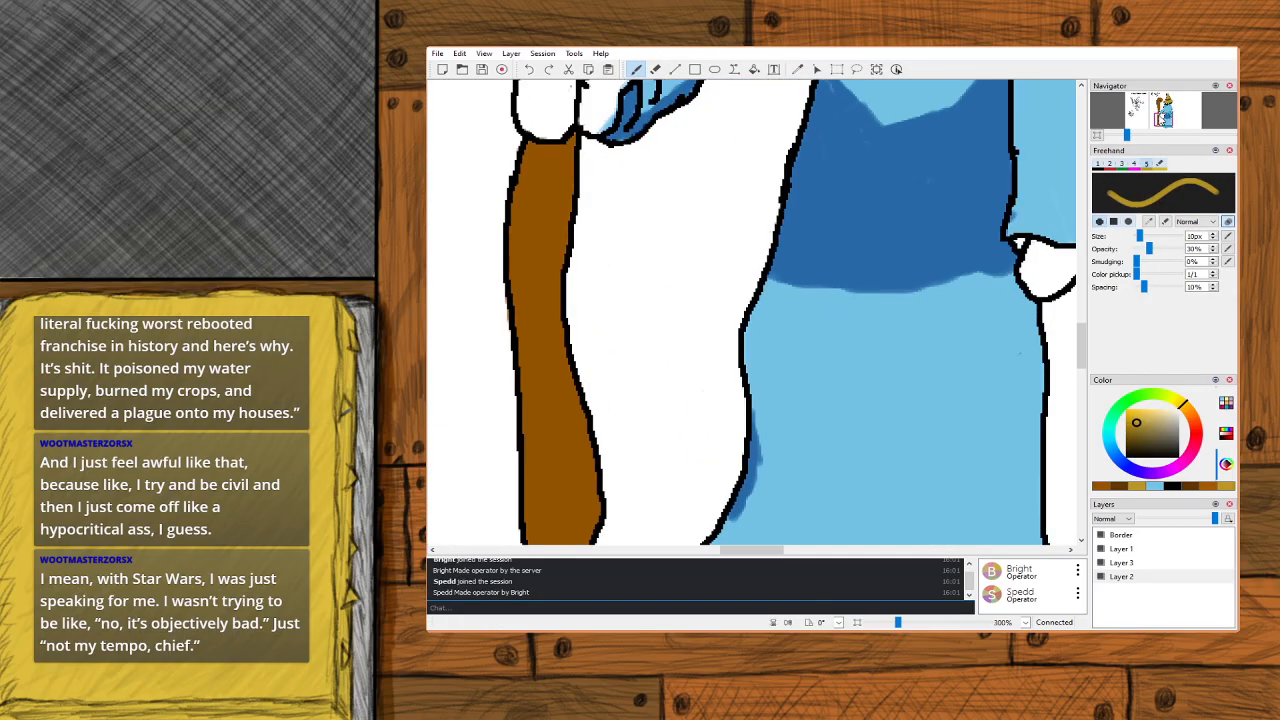
pyautogui.moveTo(1158, 119); pyautogui.dragTo(1160, 113)
pyautogui.moveTo(680, 319)
pyautogui.mouseDown()
pyautogui.moveTo(665, 289)
pyautogui.moveTo(646, 305)
pyautogui.moveTo(648, 325)
pyautogui.moveTo(664, 339)
pyautogui.moveTo(680, 319)
pyautogui.moveTo(666, 342)
pyautogui.moveTo(650, 321)
pyautogui.moveTo(645, 344)
pyautogui.moveTo(671, 358)
pyautogui.moveTo(684, 338)
pyautogui.moveTo(673, 361)
pyautogui.moveTo(704, 323)
pyautogui.moveTo(684, 335)
pyautogui.moveTo(720, 330)
pyautogui.moveTo(704, 336)
pyautogui.moveTo(705, 350)
pyautogui.moveTo(723, 333)
pyautogui.moveTo(716, 352)
pyautogui.moveTo(741, 296)
pyautogui.moveTo(734, 322)
pyautogui.moveTo(757, 292)
pyautogui.moveTo(737, 298)
pyautogui.moveTo(712, 355)
pyautogui.moveTo(725, 278)
pyautogui.mouseUp()
pyautogui.hotkey('ctrl', 'z')
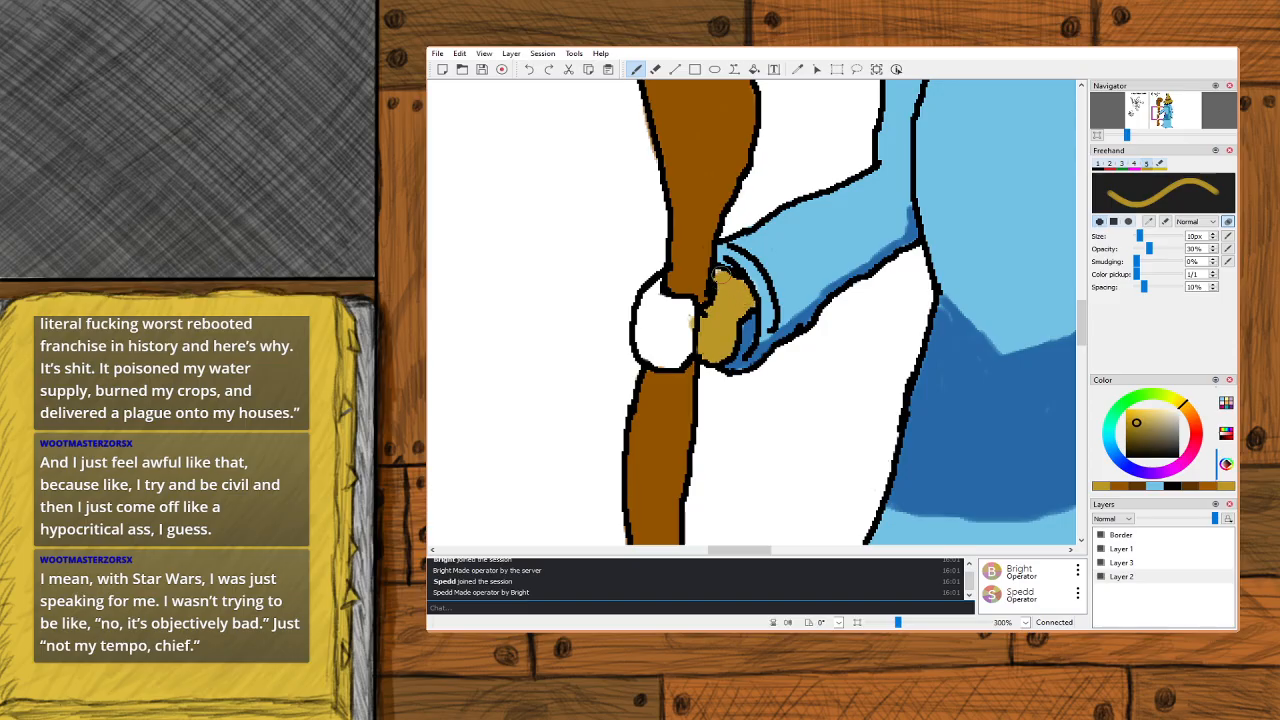
pyautogui.moveTo(653, 284)
pyautogui.mouseDown()
pyautogui.moveTo(645, 300)
pyautogui.moveTo(684, 308)
pyautogui.moveTo(684, 328)
pyautogui.moveTo(650, 330)
pyautogui.moveTo(654, 319)
pyautogui.moveTo(642, 336)
pyautogui.moveTo(662, 342)
pyautogui.moveTo(645, 348)
pyautogui.moveTo(680, 358)
pyautogui.moveTo(690, 333)
pyautogui.mouseUp()
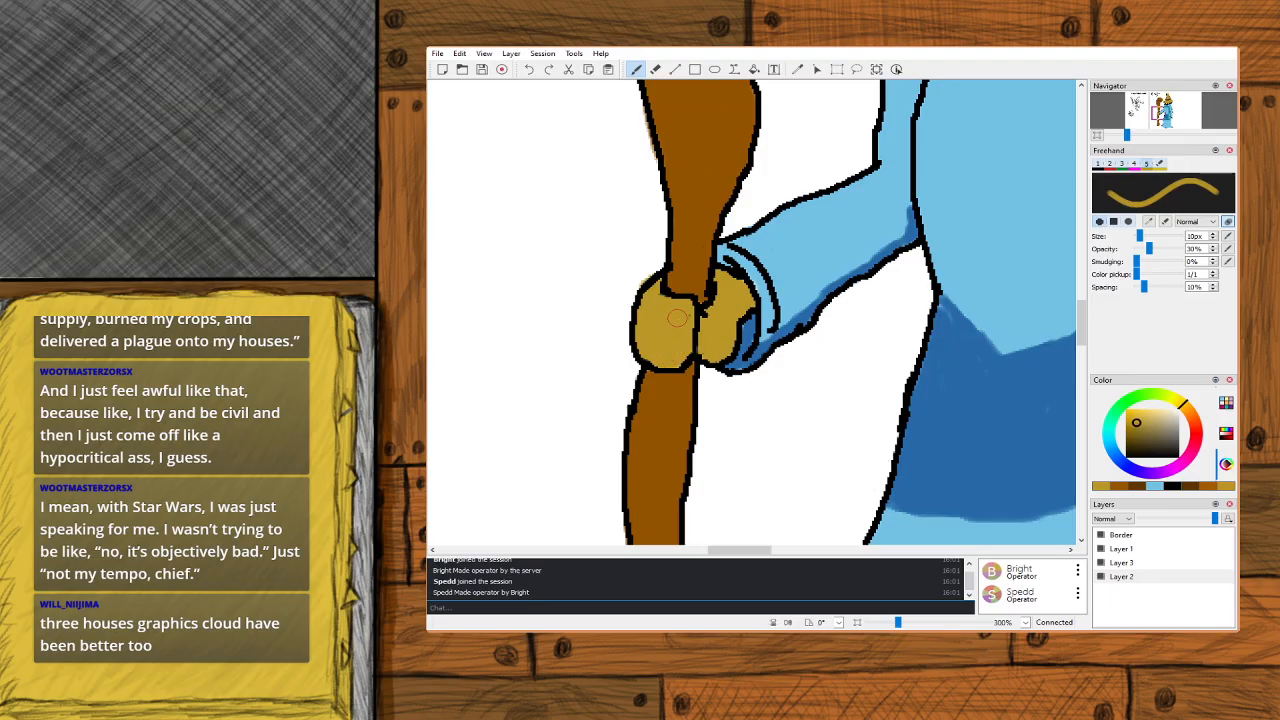
# Erase the gold that spills outside the gripping hand's outline, and make Layer 2 active again.
pyautogui.click(656, 69)
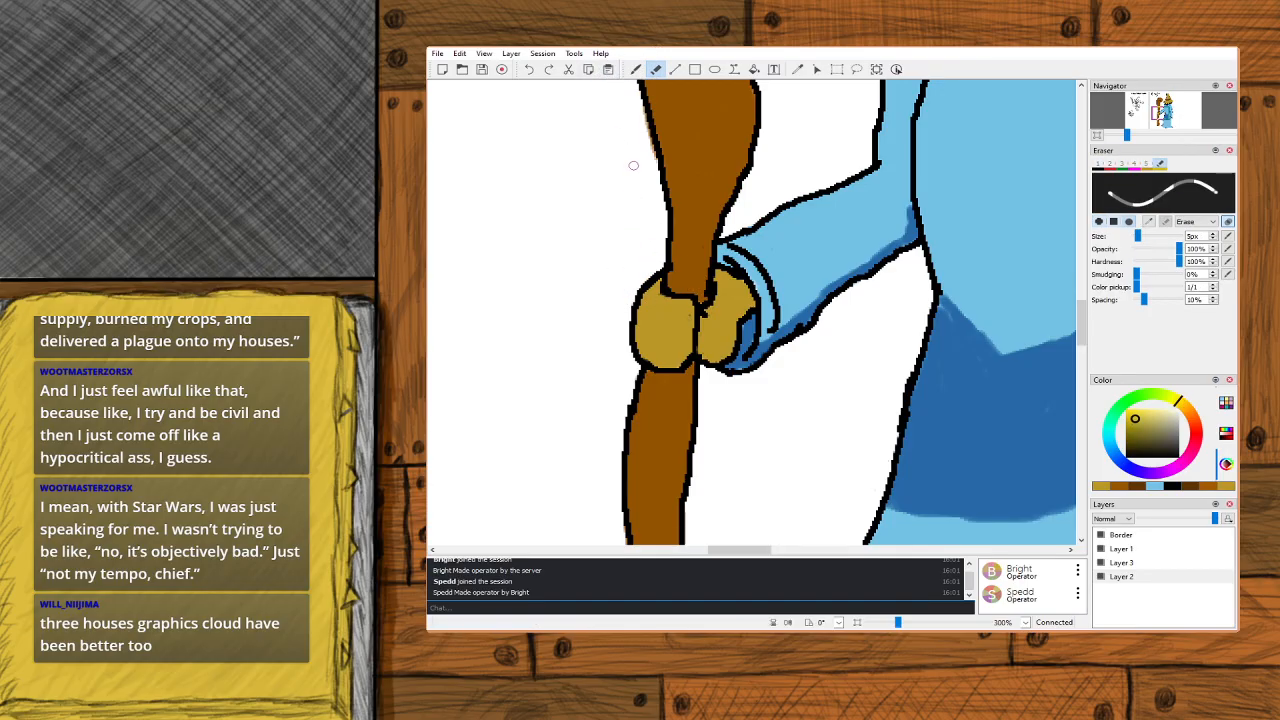
pyautogui.click(1122, 552)
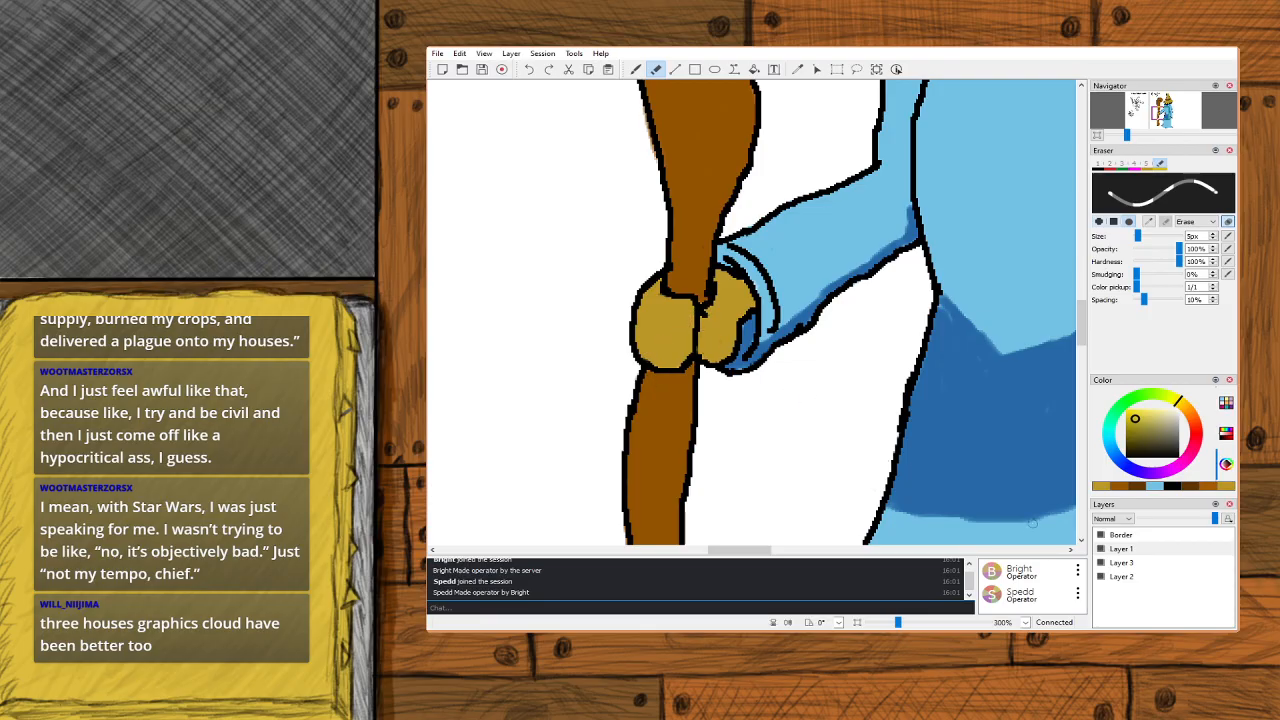
pyautogui.click(1140, 578)
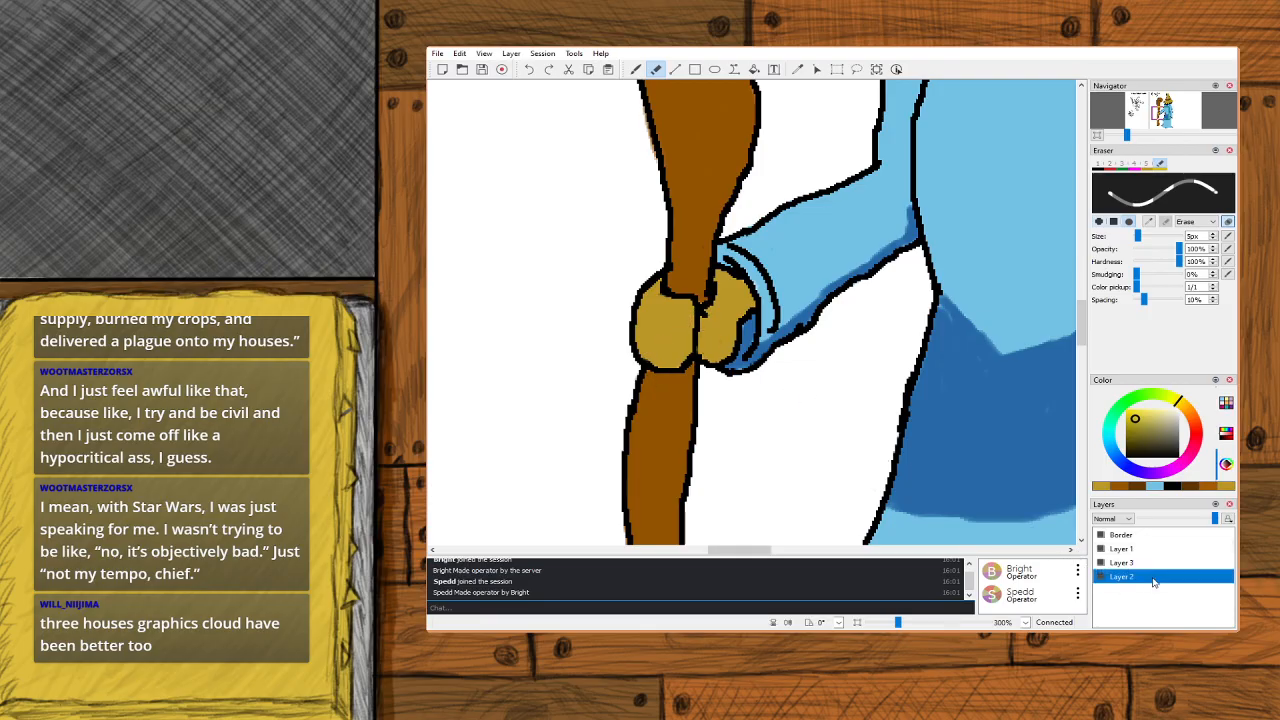
# Paint the hanging hand below the other sleeve with the same gold at 10 px, including the small gap beside the cuff.
pyautogui.click(638, 75)
pyautogui.moveTo(750, 553); pyautogui.dragTo(789, 552)
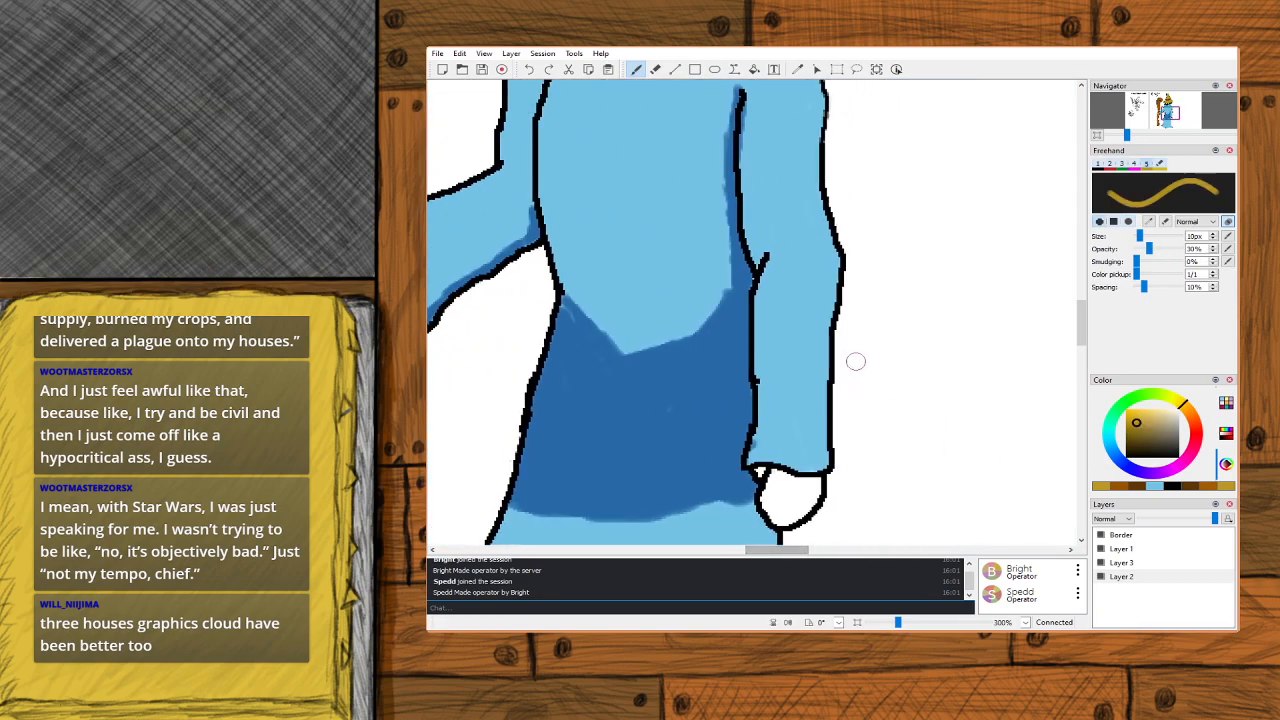
pyautogui.scroll(-2, 856, 364)
pyautogui.moveTo(765, 326); pyautogui.dragTo(775, 343)
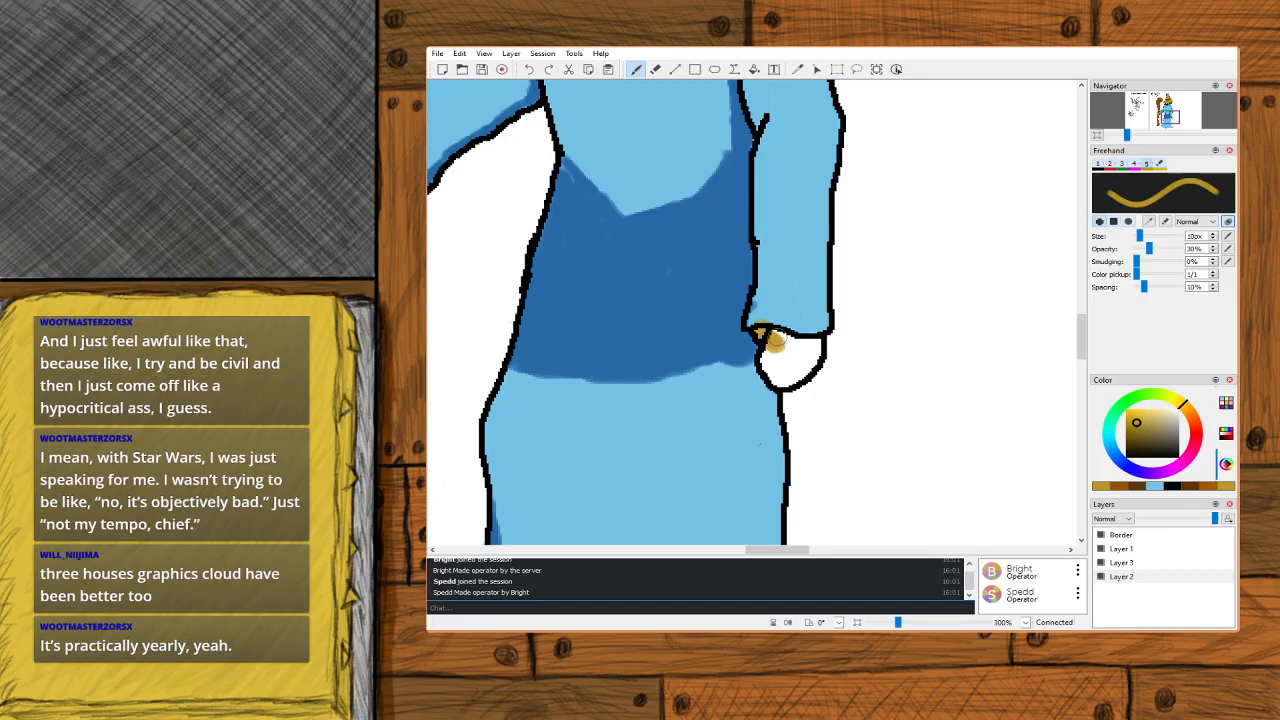
pyautogui.hotkey('ctrl', 'z')
pyautogui.moveTo(777, 359)
pyautogui.mouseDown()
pyautogui.moveTo(780, 373)
pyautogui.moveTo(808, 356)
pyautogui.moveTo(787, 348)
pyautogui.mouseUp()
pyautogui.moveTo(777, 352)
pyautogui.mouseDown()
pyautogui.moveTo(778, 336)
pyautogui.moveTo(760, 332)
pyautogui.moveTo(790, 375)
pyautogui.moveTo(773, 367)
pyautogui.mouseUp()
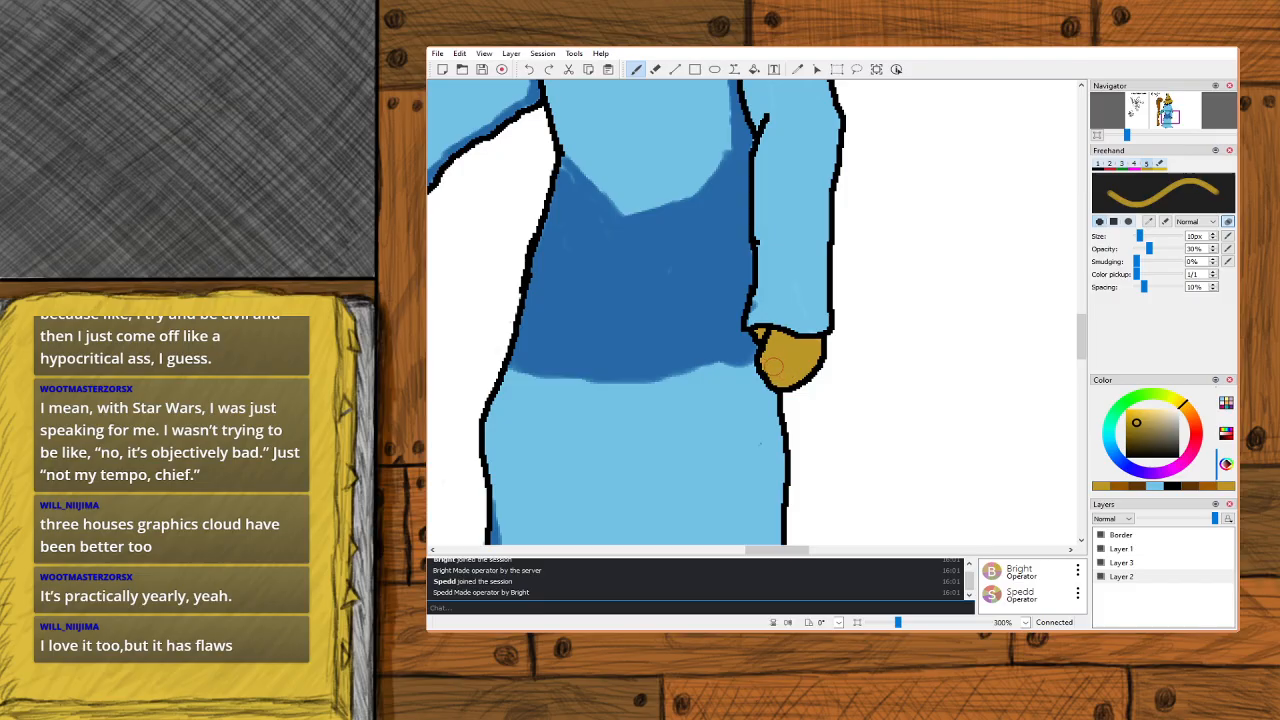
# Sample the hat band's dark brown from the image as the freehand brush colour.
pyautogui.scroll(-4, 1162, 117)
pyautogui.click(1170, 114)
pyautogui.moveTo(1171, 116); pyautogui.dragTo(1170, 114)
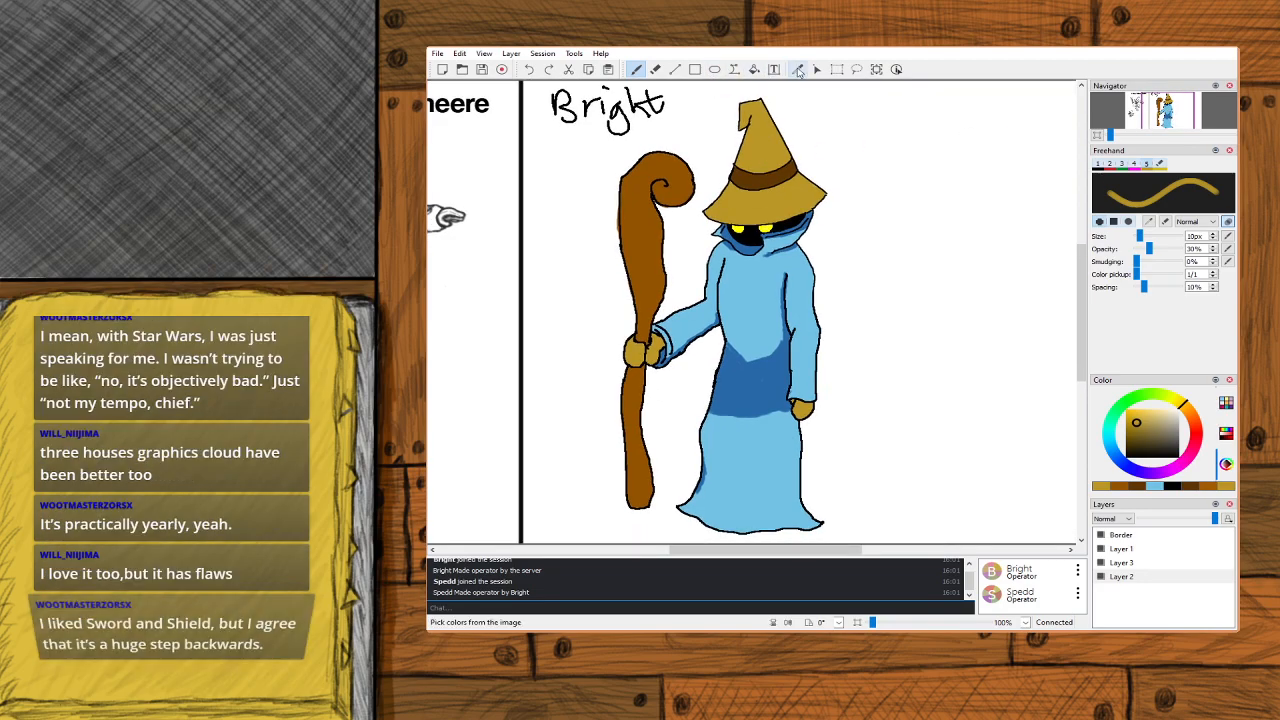
pyautogui.press('i')
pyautogui.click(768, 176)
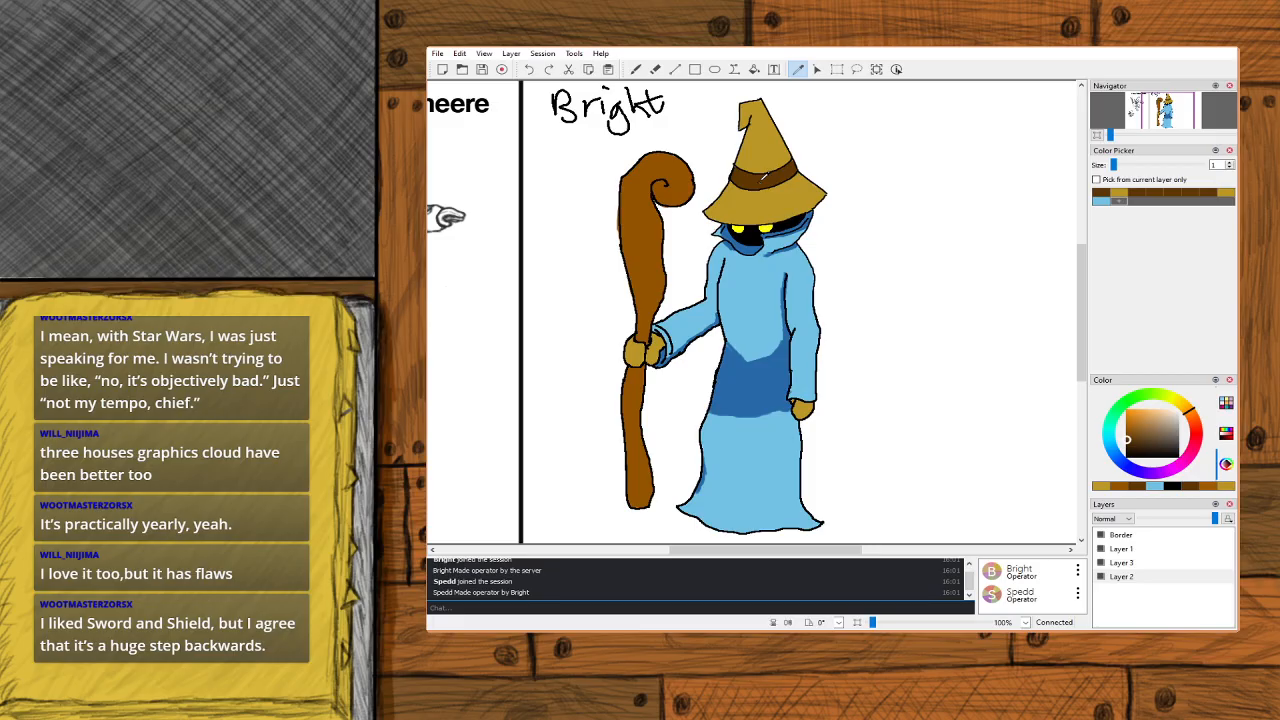
pyautogui.click(636, 70)
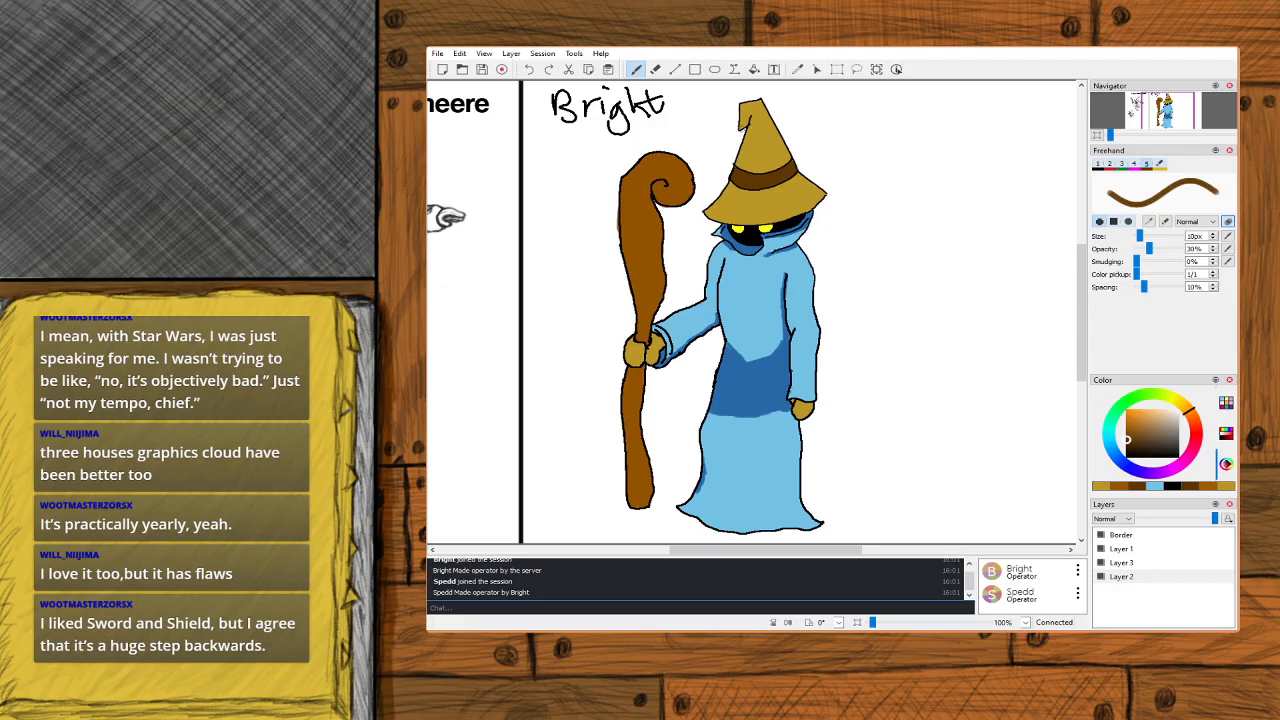
# Shade along the inner curl of the staff and the edge just beneath it in dark brown with a 4 px brush.
pyautogui.scroll(3, 1168, 108)
pyautogui.moveTo(1166, 101); pyautogui.dragTo(1161, 103)
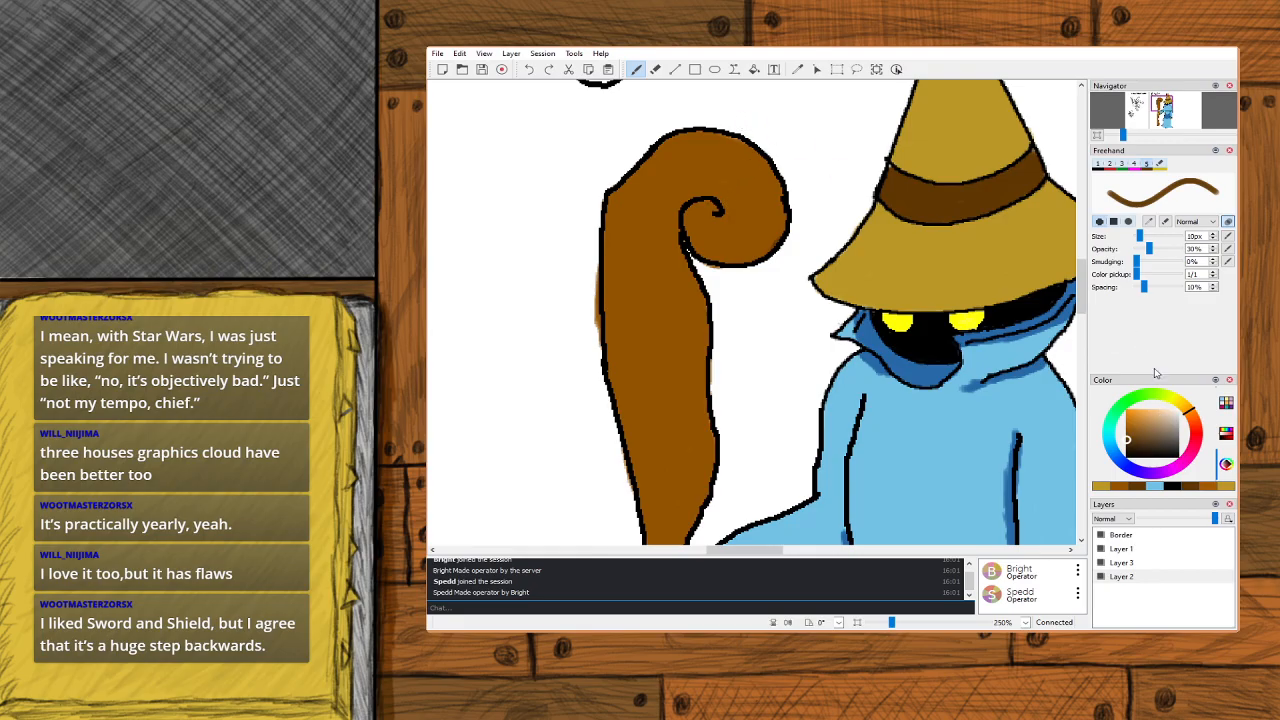
pyautogui.scroll(-5, 1200, 236)
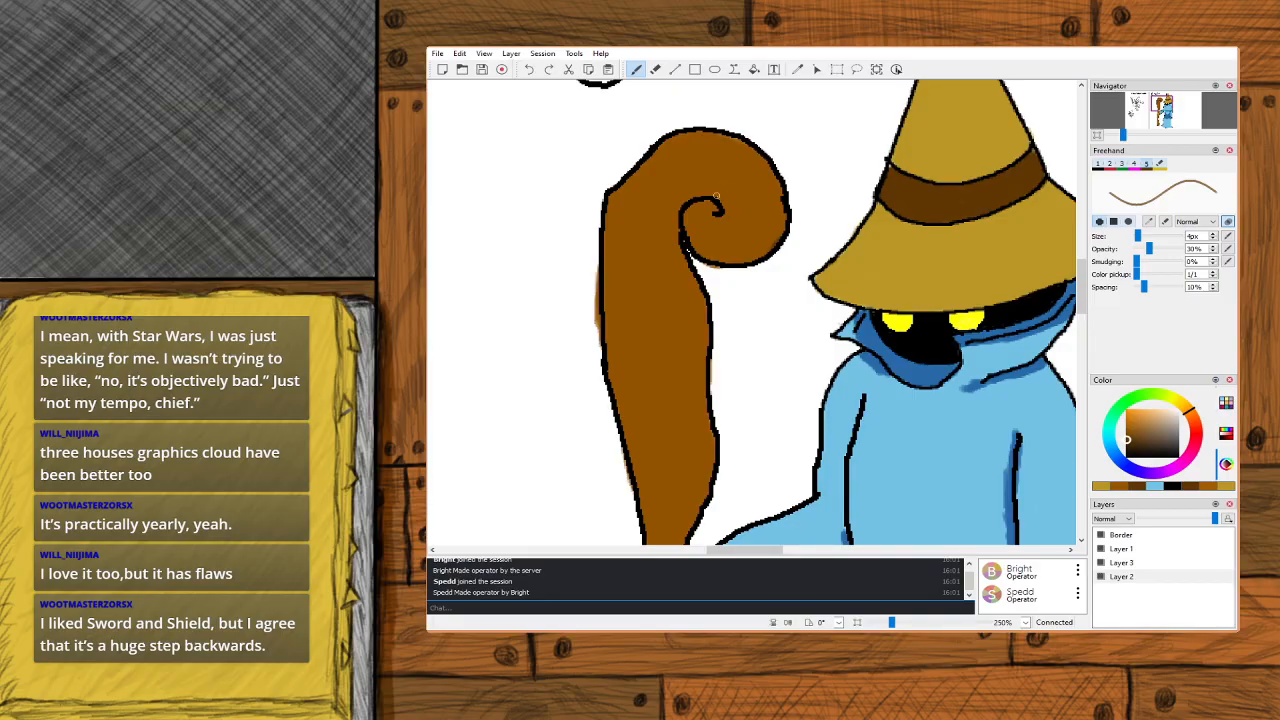
pyautogui.moveTo(715, 211)
pyautogui.mouseDown()
pyautogui.moveTo(706, 199)
pyautogui.moveTo(683, 214)
pyautogui.moveTo(722, 204)
pyautogui.moveTo(690, 196)
pyautogui.moveTo(676, 232)
pyautogui.moveTo(702, 296)
pyautogui.mouseUp()
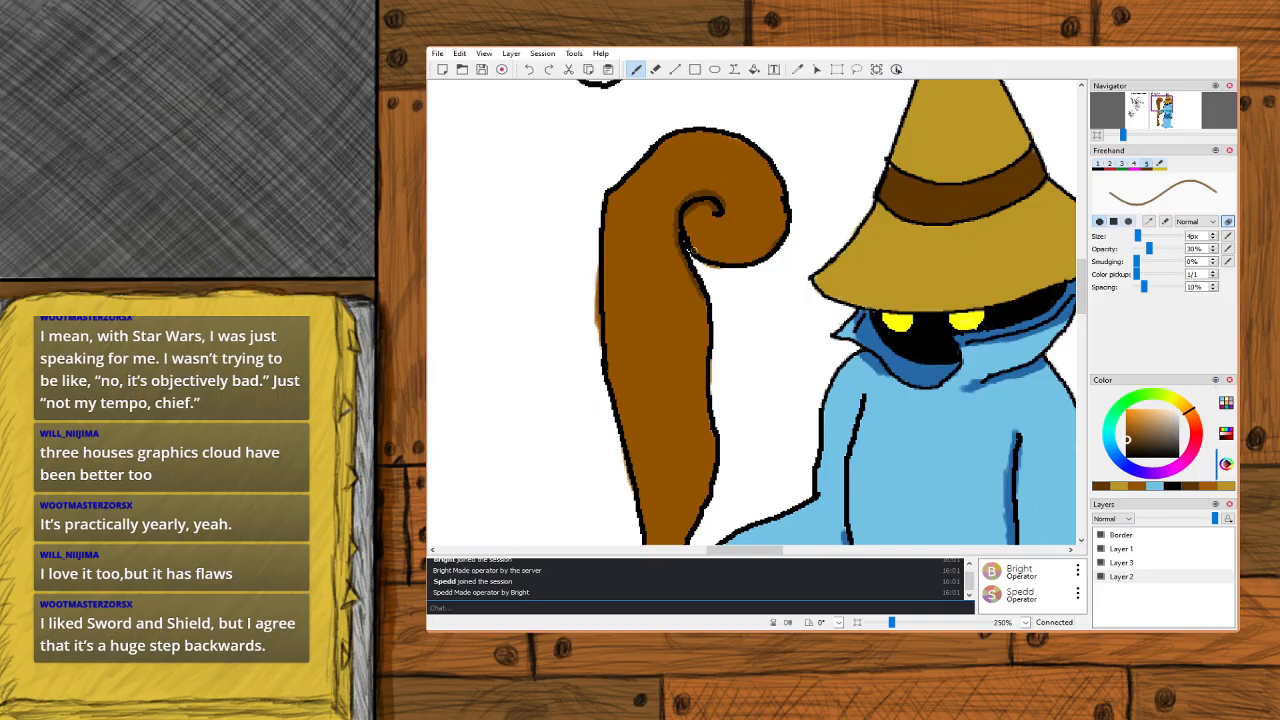
# Erase the brown that spills past the outline on both sides of the upper staff and under its curl.
pyautogui.click(655, 69)
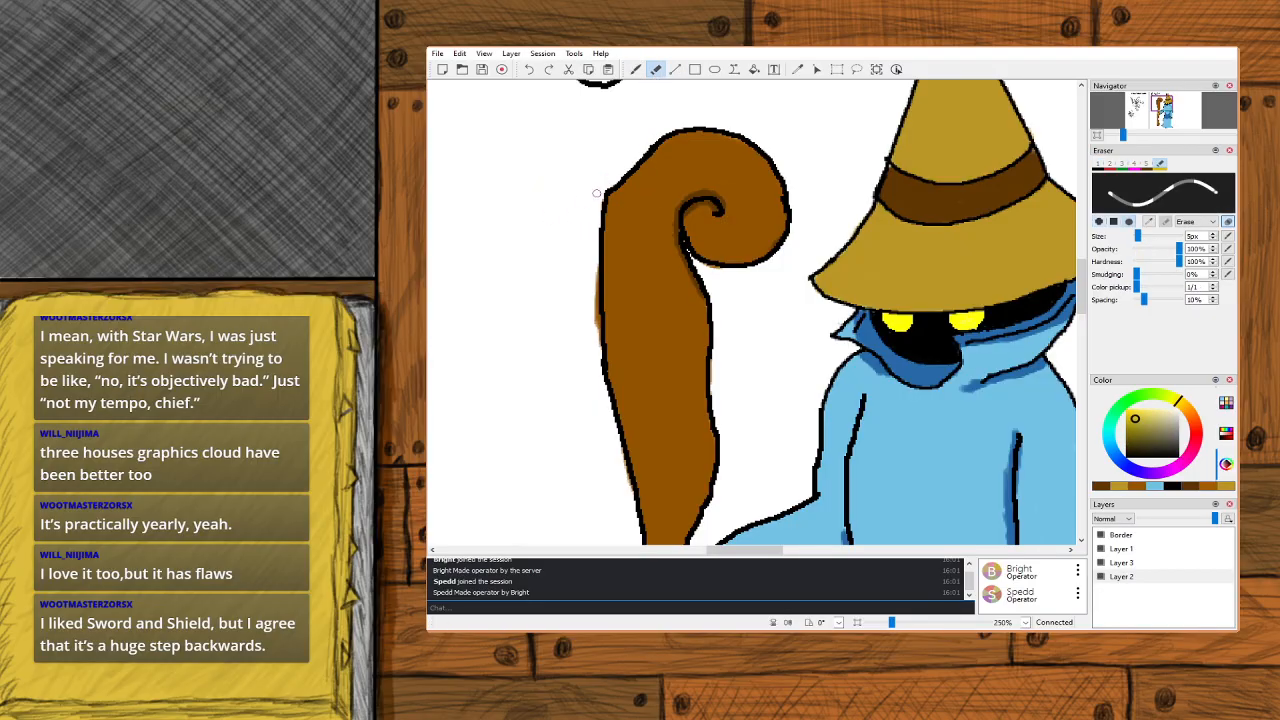
pyautogui.moveTo(593, 264); pyautogui.dragTo(596, 340)
pyautogui.moveTo(703, 271); pyautogui.dragTo(727, 273)
pyautogui.click(636, 69)
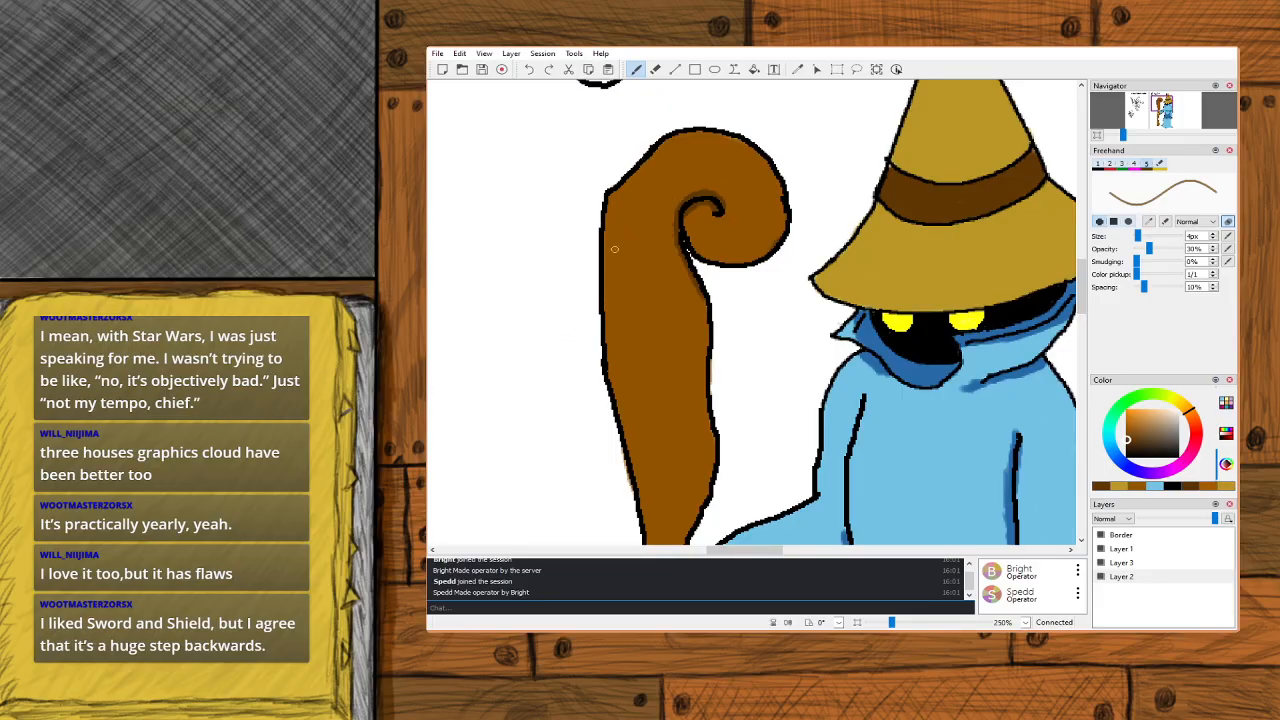
pyautogui.click(656, 70)
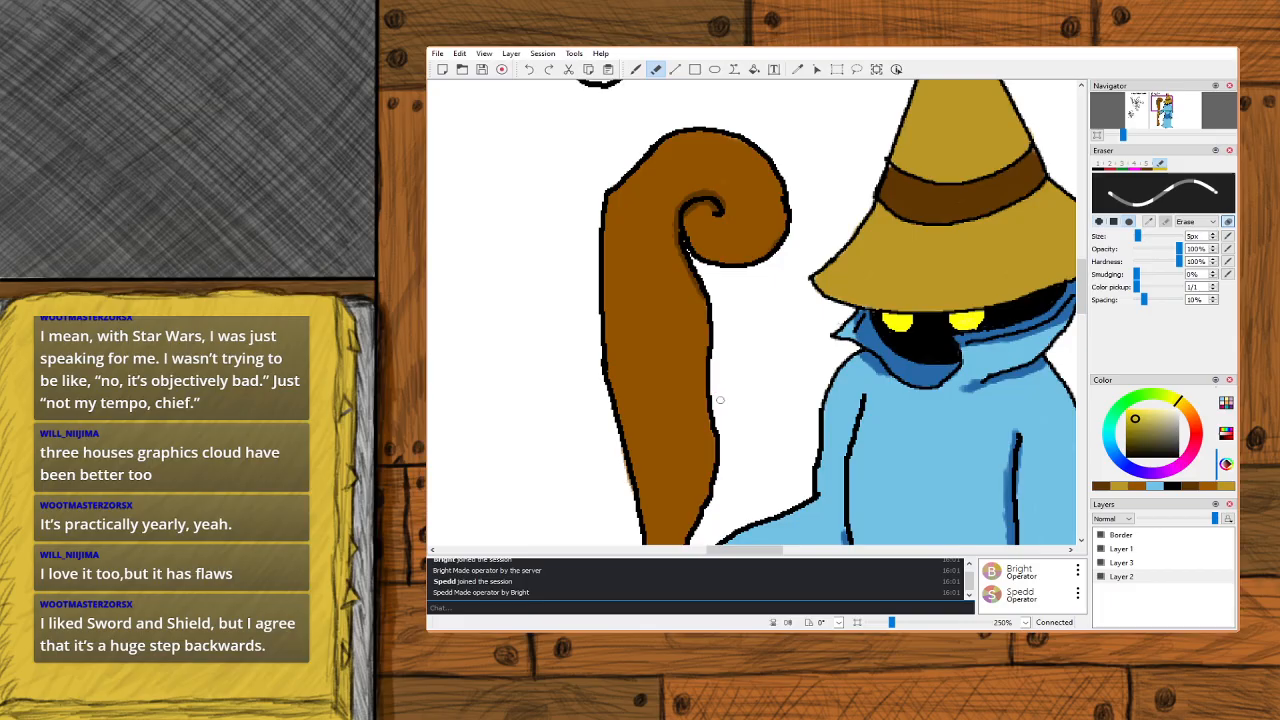
# Shade the robe-side edge of the staff above the gripping hand and the area just below the hand in dark brown at 4 px.
pyautogui.scroll(-1, 735, 224)
pyautogui.scroll(-1, 735, 224)
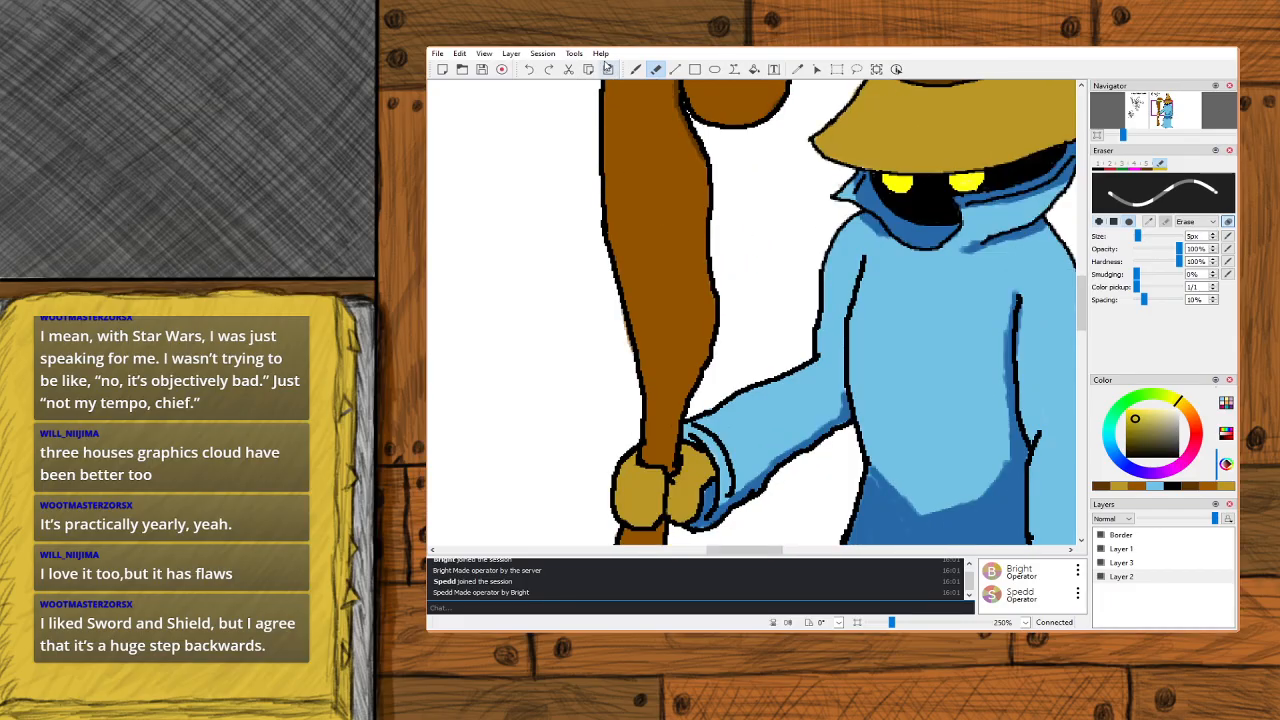
pyautogui.click(635, 70)
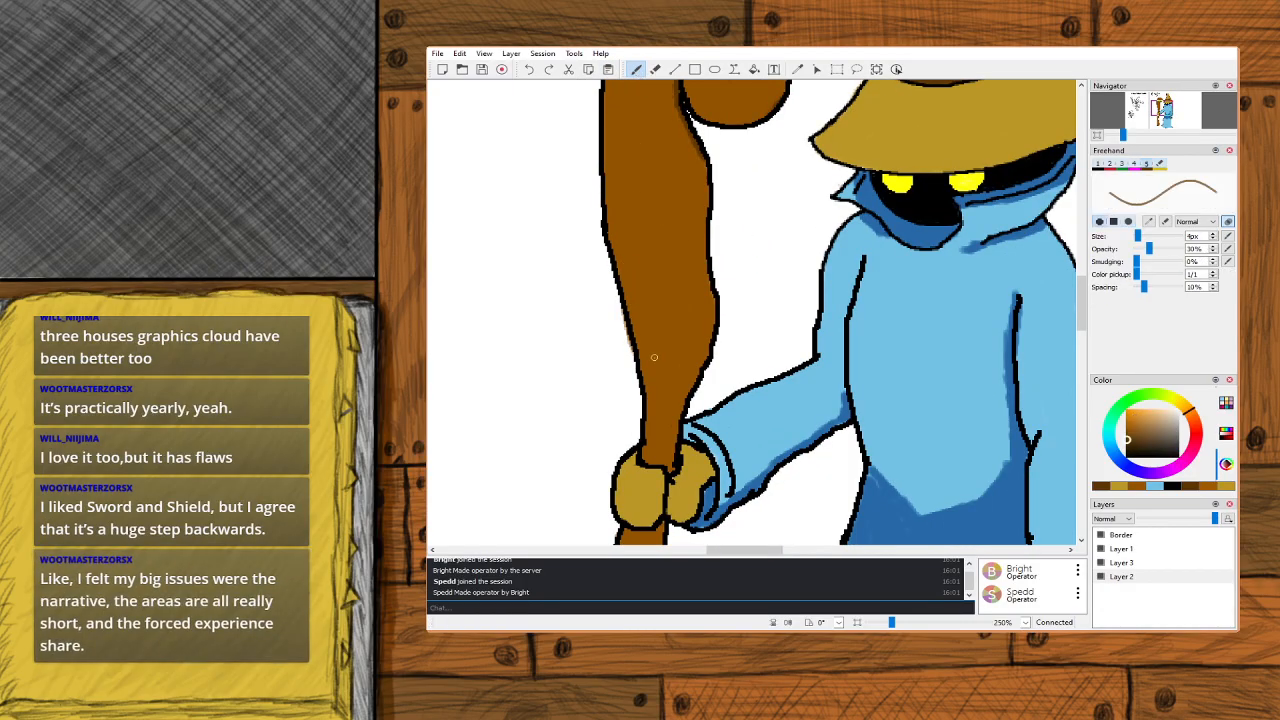
pyautogui.scroll(-1, 647, 381)
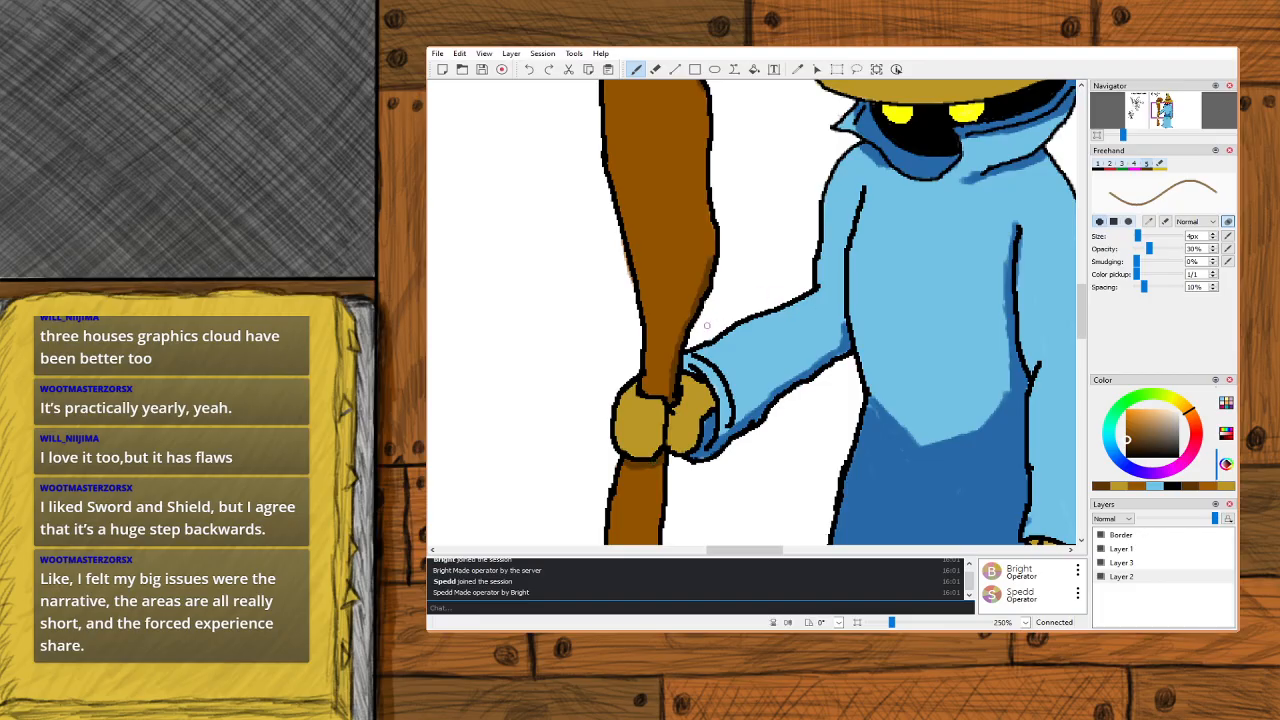
# Shade the base and robe-side edge of the staff's foot in dark brown with the 4 px brush.
pyautogui.scroll(-5, 662, 274)
pyautogui.scroll(-3, 652, 270)
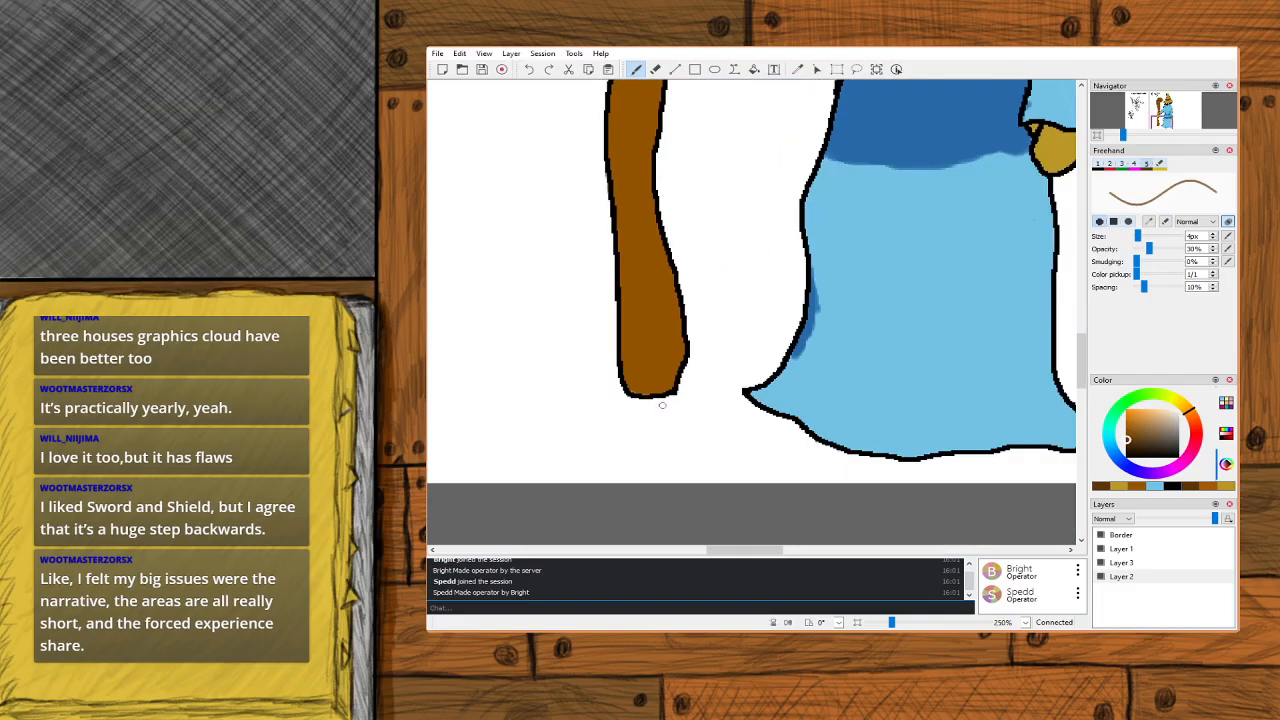
pyautogui.moveTo(641, 389)
pyautogui.mouseDown()
pyautogui.moveTo(677, 389)
pyautogui.moveTo(665, 385)
pyautogui.moveTo(675, 374)
pyautogui.moveTo(639, 391)
pyautogui.moveTo(684, 341)
pyautogui.mouseUp()
pyautogui.scroll(5, 640, 358)
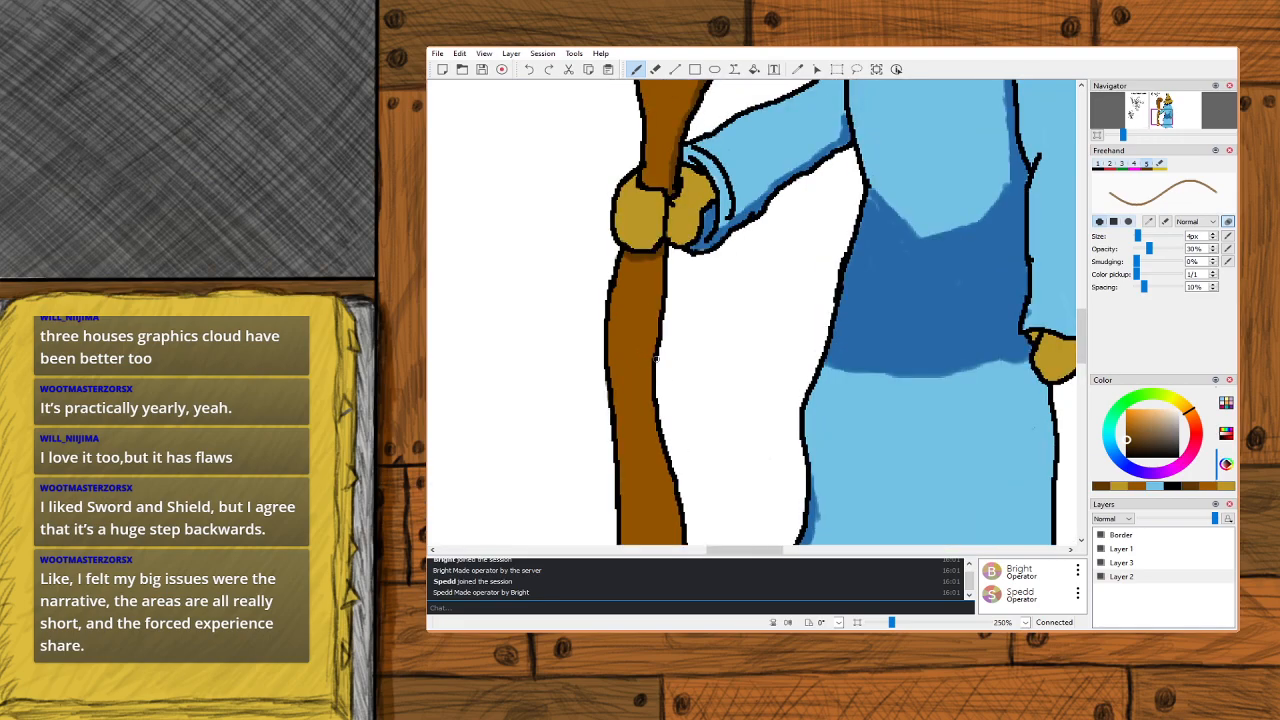
# Shade the robe-side edge of the staff below the gripping hand in dark brown with the 4 px brush.
pyautogui.moveTo(653, 344); pyautogui.dragTo(660, 432)
pyautogui.scroll(1, 634, 304)
pyautogui.scroll(5, 634, 304)
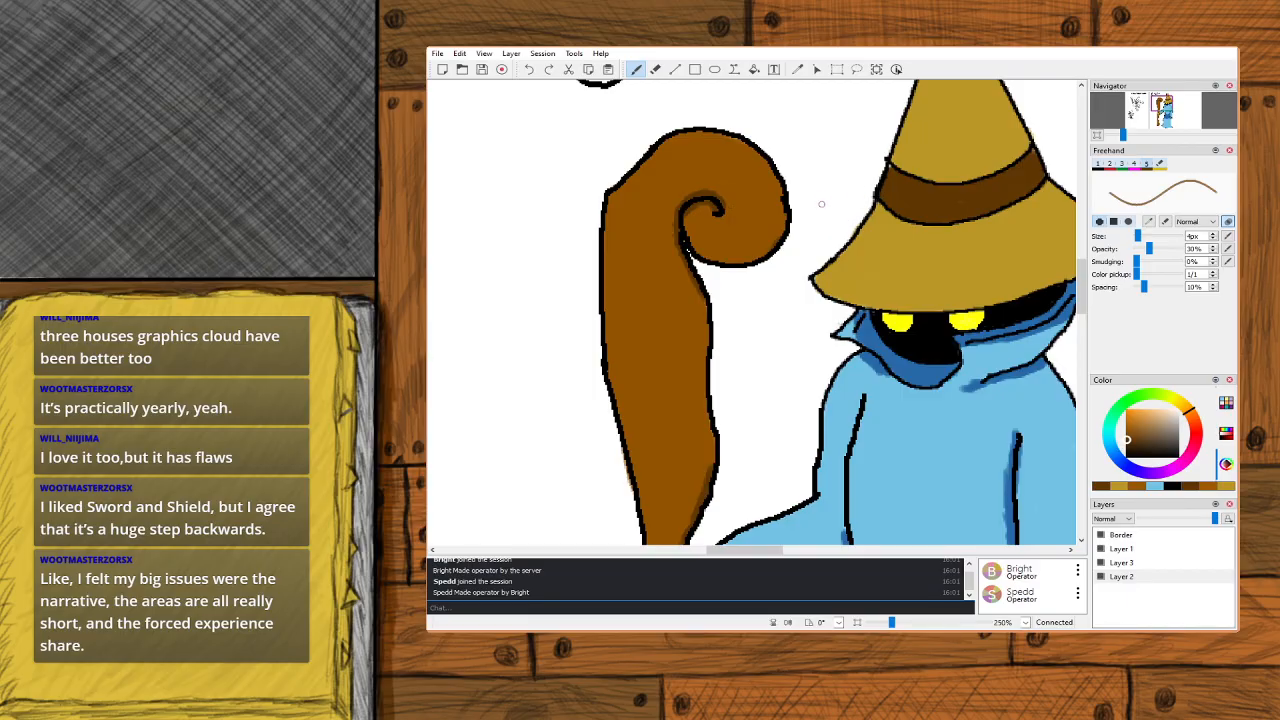
pyautogui.scroll(-3, 822, 206)
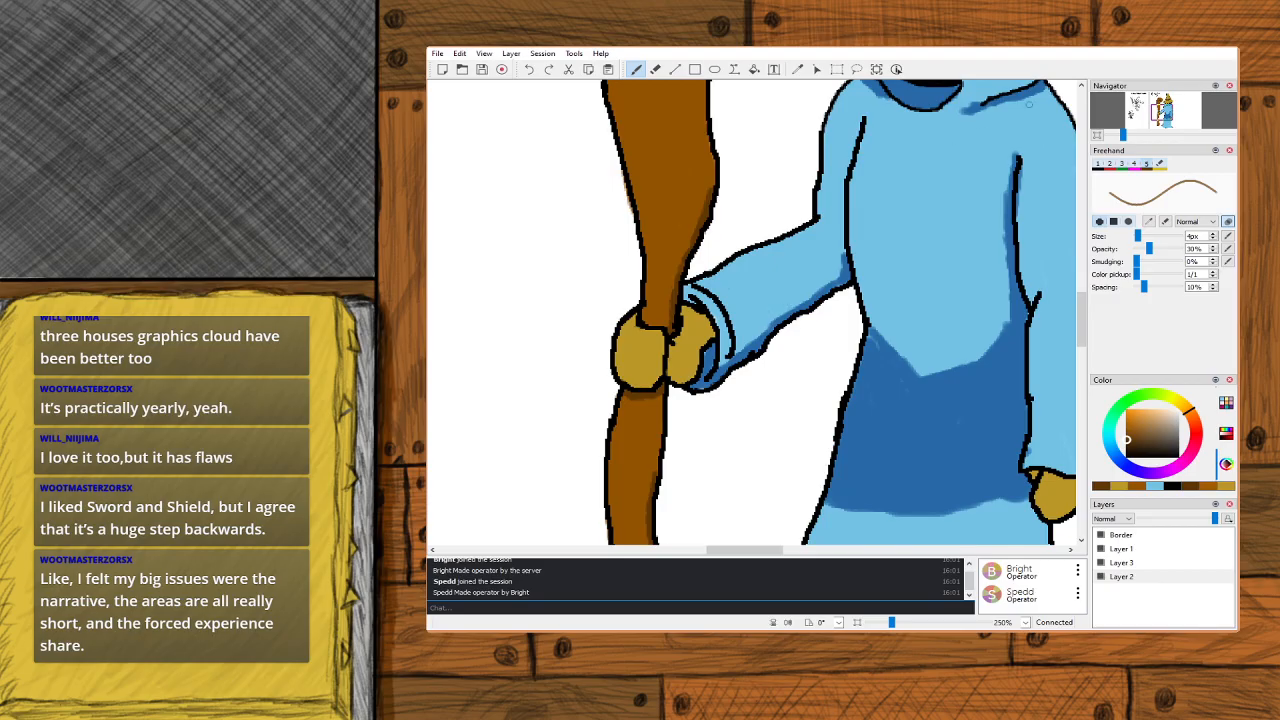
pyautogui.scroll(-5, 1163, 115)
pyautogui.moveTo(1164, 116); pyautogui.dragTo(1157, 115)
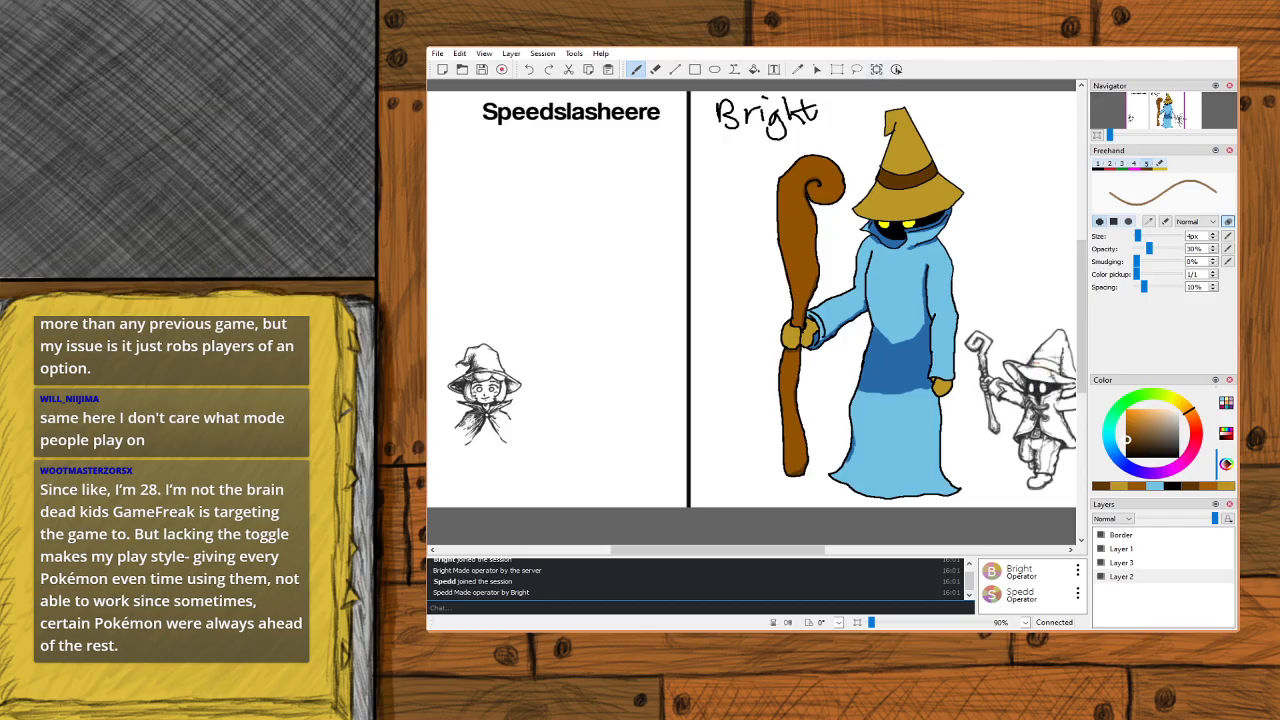
pyautogui.moveTo(678, 549); pyautogui.dragTo(649, 550)
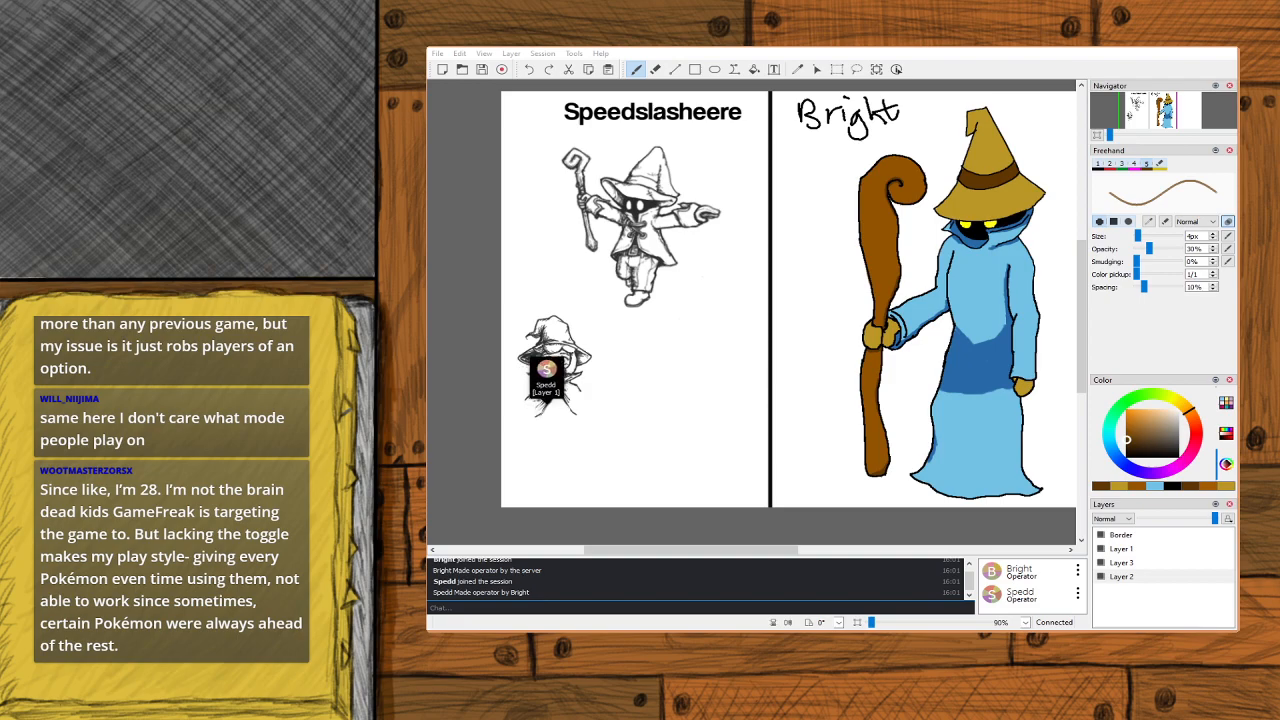
pyautogui.click(1135, 64)
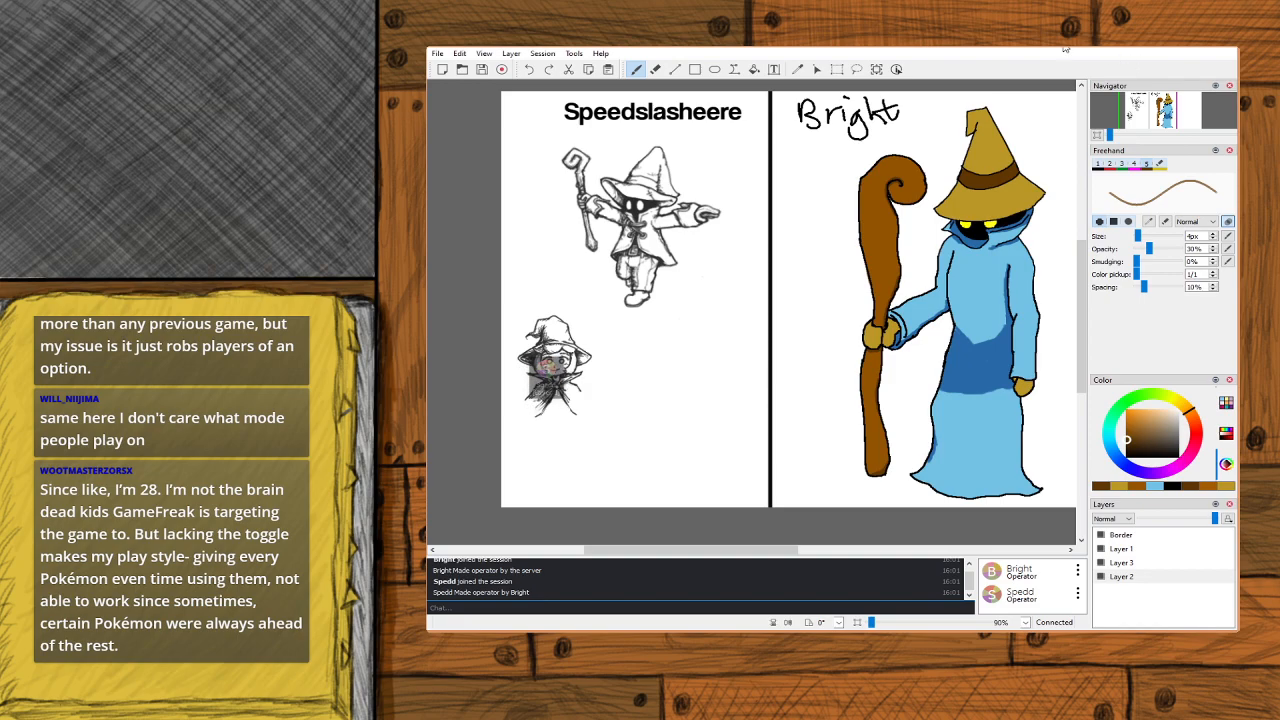
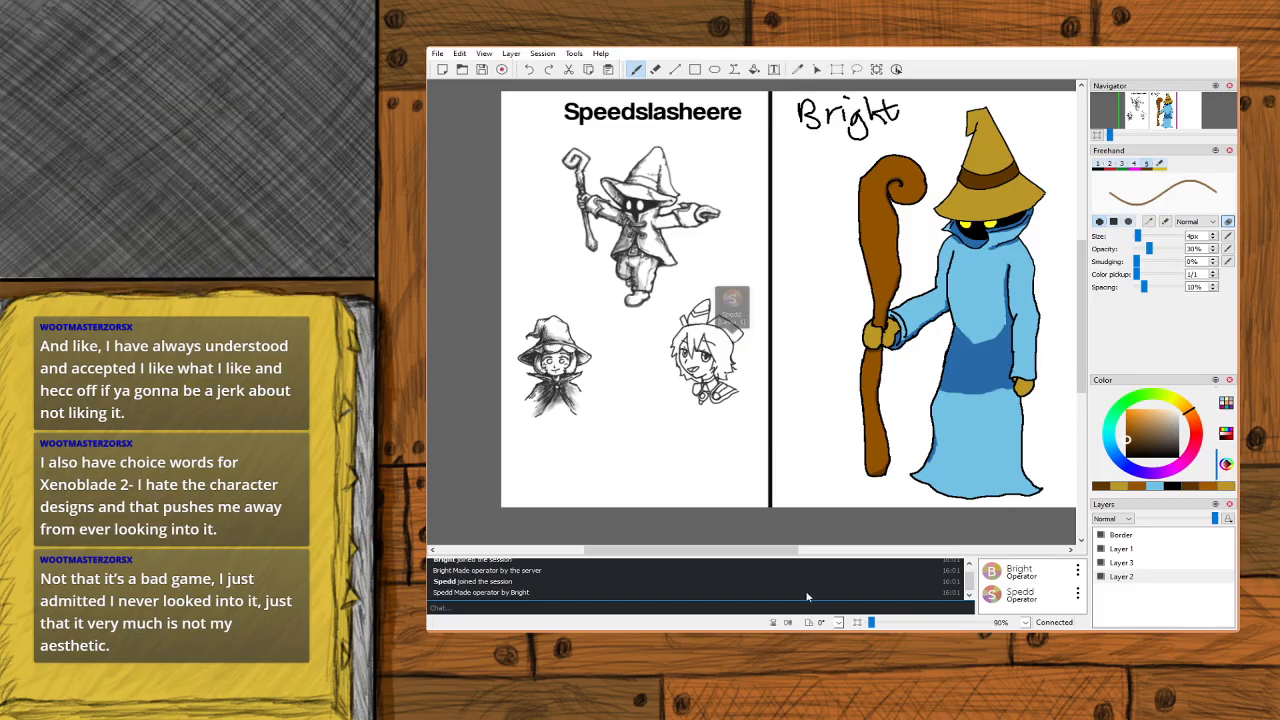
# Sample the robe's dark blue and hatch short 4 px strokes below the dark waist area beside the hanging hand.
pyautogui.moveTo(777, 551)
pyautogui.mouseDown()
pyautogui.moveTo(821, 552)
pyautogui.moveTo(799, 553)
pyautogui.mouseUp()
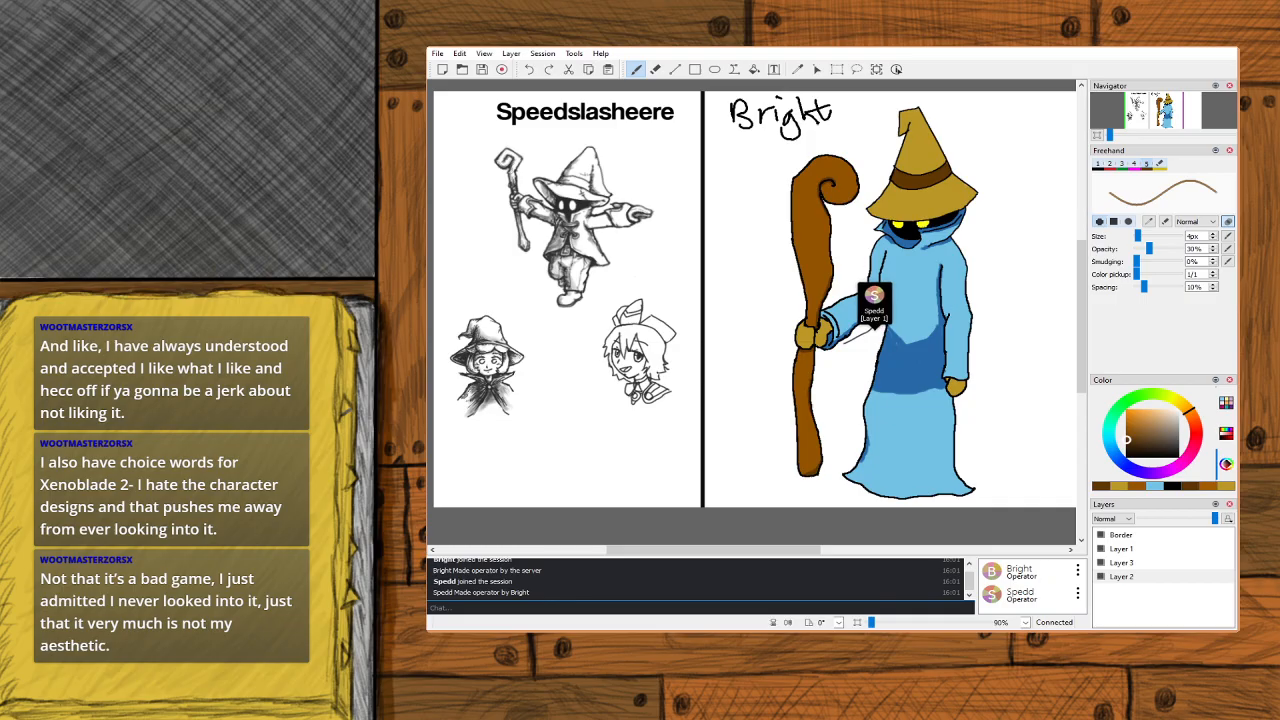
pyautogui.press('i')
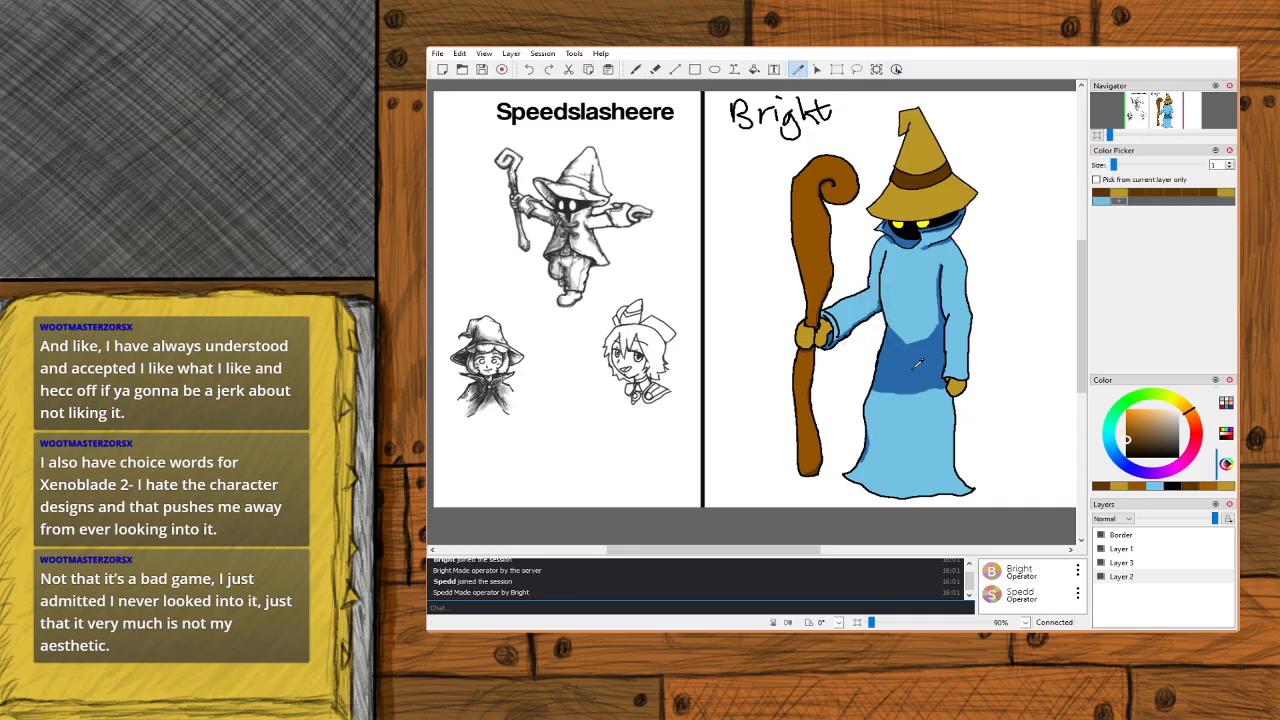
pyautogui.click(918, 363)
pyautogui.click(635, 69)
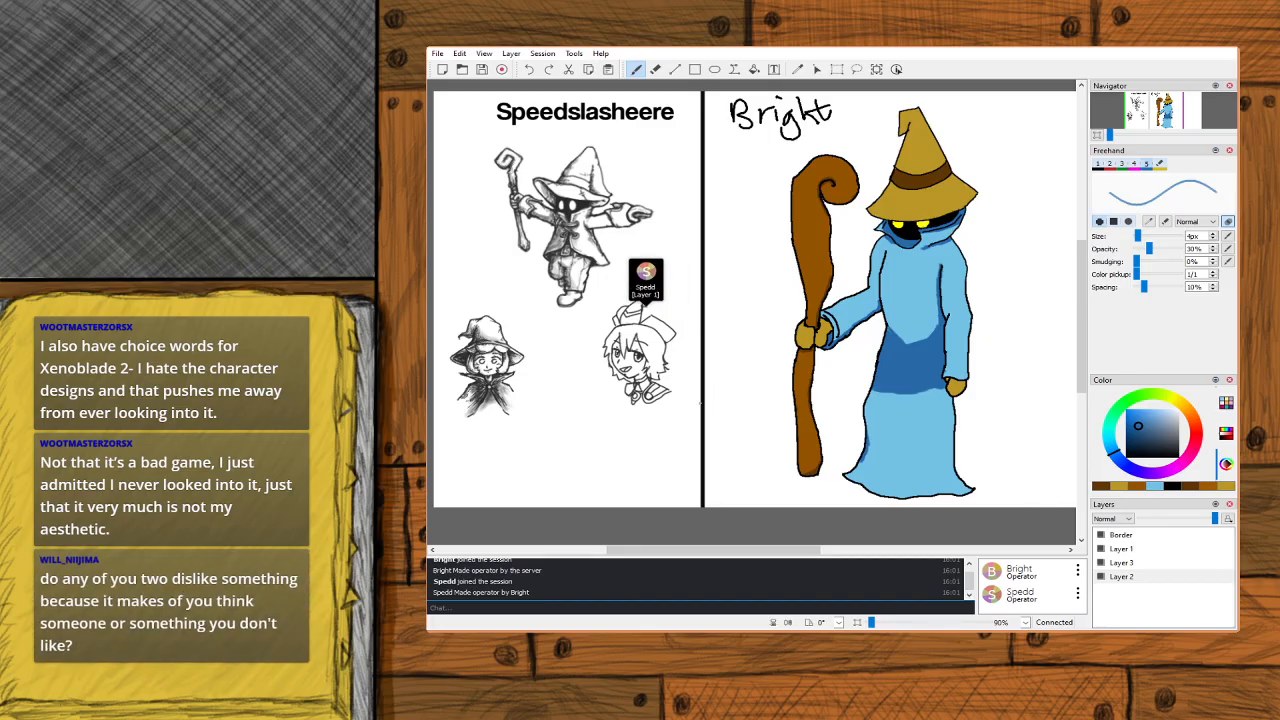
pyautogui.moveTo(940, 389)
pyautogui.mouseDown()
pyautogui.moveTo(937, 405)
pyautogui.moveTo(946, 398)
pyautogui.mouseUp()
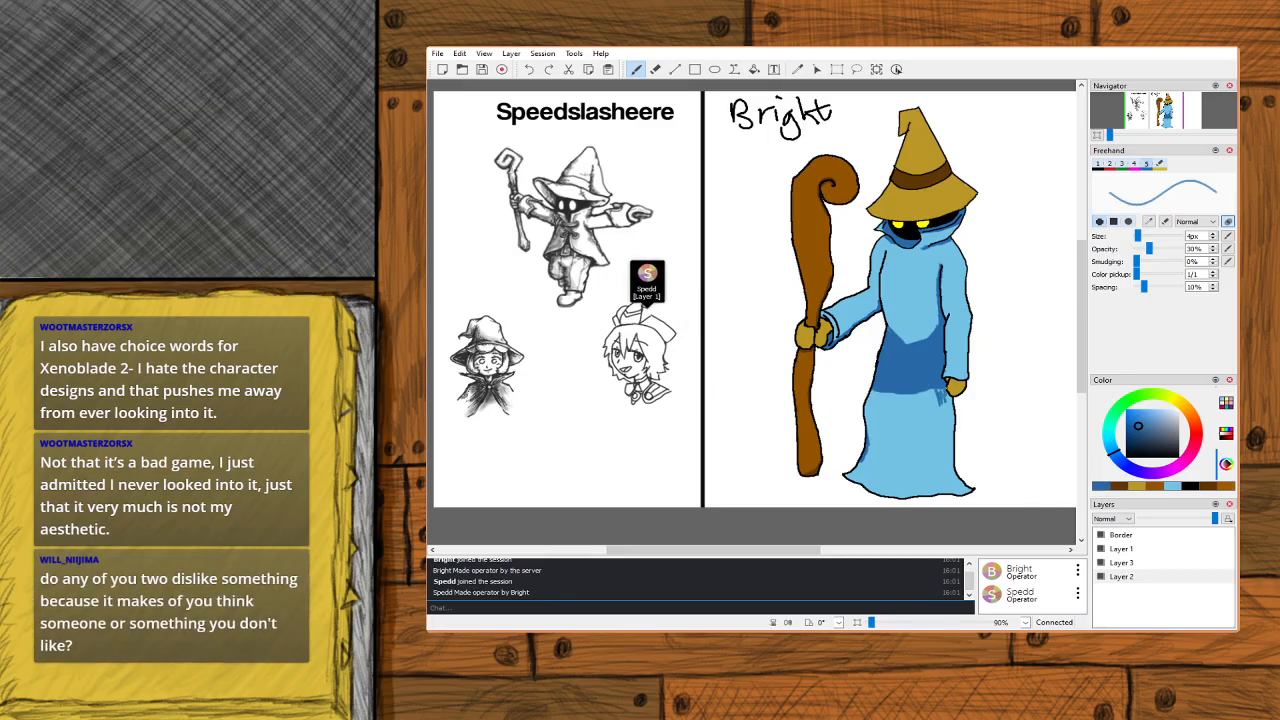
pyautogui.scroll(1, 1168, 115)
pyautogui.scroll(4, 1166, 113)
pyautogui.moveTo(1159, 112); pyautogui.dragTo(1168, 119)
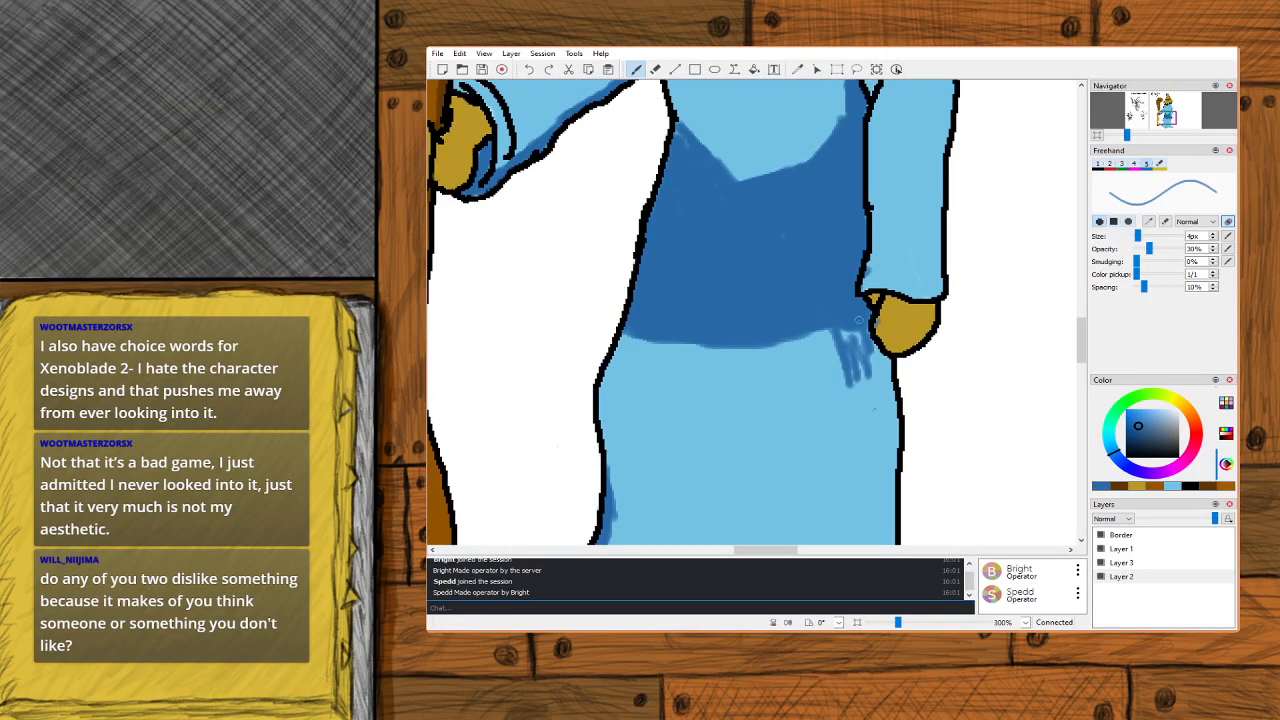
pyautogui.moveTo(873, 340); pyautogui.dragTo(889, 373)
pyautogui.moveTo(856, 330)
pyautogui.mouseDown()
pyautogui.moveTo(845, 378)
pyautogui.moveTo(800, 410)
pyautogui.mouseUp()
pyautogui.moveTo(816, 342); pyautogui.dragTo(770, 398)
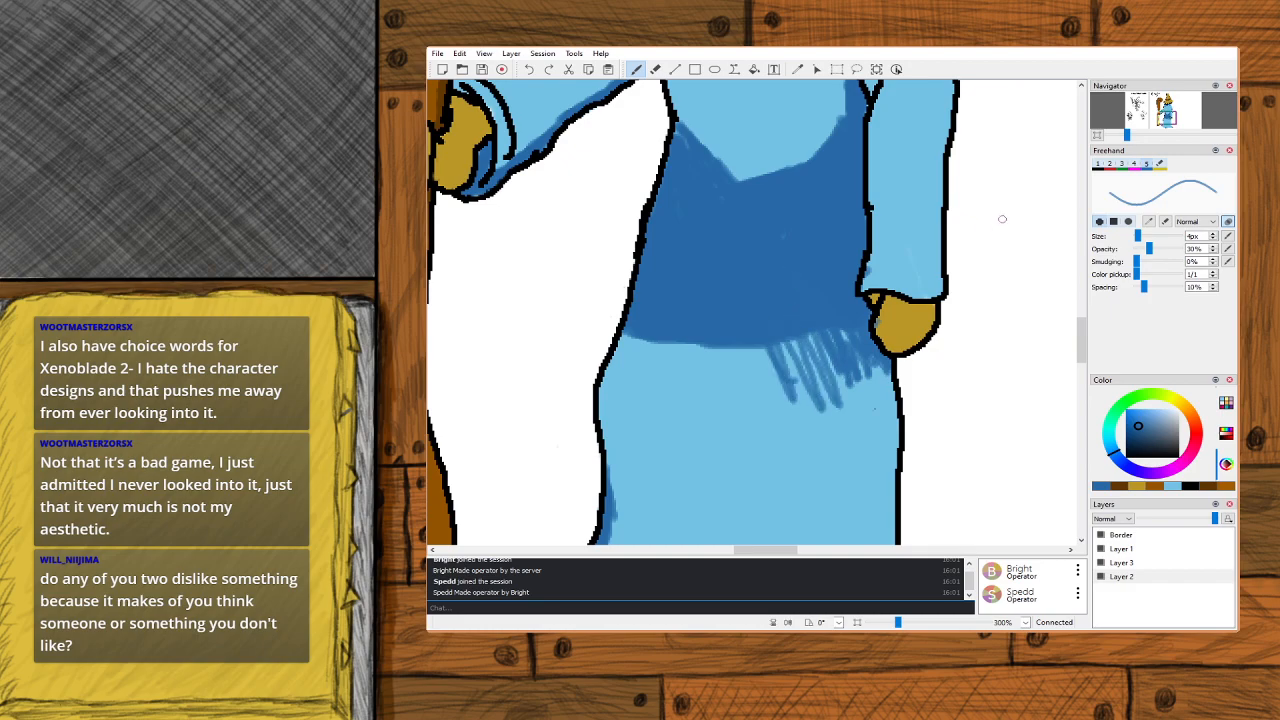
# Enlarge the brush to 10 px and fill the upper half of the robe's skirt with the dark blue.
pyautogui.click(1212, 234)
pyautogui.click(1212, 234)
pyautogui.click(1212, 234)
pyautogui.moveTo(710, 342)
pyautogui.mouseDown()
pyautogui.moveTo(636, 368)
pyautogui.moveTo(641, 323)
pyautogui.moveTo(631, 329)
pyautogui.moveTo(608, 414)
pyautogui.moveTo(610, 382)
pyautogui.moveTo(604, 393)
pyautogui.moveTo(625, 432)
pyautogui.moveTo(641, 397)
pyautogui.moveTo(617, 363)
pyautogui.moveTo(643, 441)
pyautogui.moveTo(666, 382)
pyautogui.moveTo(683, 437)
pyautogui.moveTo(682, 315)
pyautogui.moveTo(715, 431)
pyautogui.moveTo(692, 314)
pyautogui.moveTo(740, 415)
pyautogui.moveTo(740, 370)
pyautogui.moveTo(757, 427)
pyautogui.moveTo(759, 389)
pyautogui.moveTo(786, 413)
pyautogui.moveTo(791, 457)
pyautogui.moveTo(799, 318)
pyautogui.moveTo(826, 427)
pyautogui.moveTo(829, 332)
pyautogui.moveTo(858, 410)
pyautogui.moveTo(845, 327)
pyautogui.moveTo(872, 414)
pyautogui.moveTo(870, 358)
pyautogui.moveTo(879, 397)
pyautogui.moveTo(879, 370)
pyautogui.moveTo(883, 430)
pyautogui.moveTo(881, 366)
pyautogui.moveTo(888, 449)
pyautogui.moveTo(886, 415)
pyautogui.moveTo(888, 443)
pyautogui.moveTo(863, 485)
pyautogui.moveTo(851, 417)
pyautogui.moveTo(835, 485)
pyautogui.moveTo(826, 421)
pyautogui.moveTo(805, 505)
pyautogui.moveTo(790, 425)
pyautogui.moveTo(752, 500)
pyautogui.moveTo(740, 432)
pyautogui.moveTo(729, 470)
pyautogui.moveTo(705, 445)
pyautogui.moveTo(684, 500)
pyautogui.moveTo(629, 413)
pyautogui.moveTo(625, 445)
pyautogui.moveTo(603, 415)
pyautogui.moveTo(618, 505)
pyautogui.moveTo(635, 510)
pyautogui.moveTo(658, 474)
pyautogui.mouseUp()
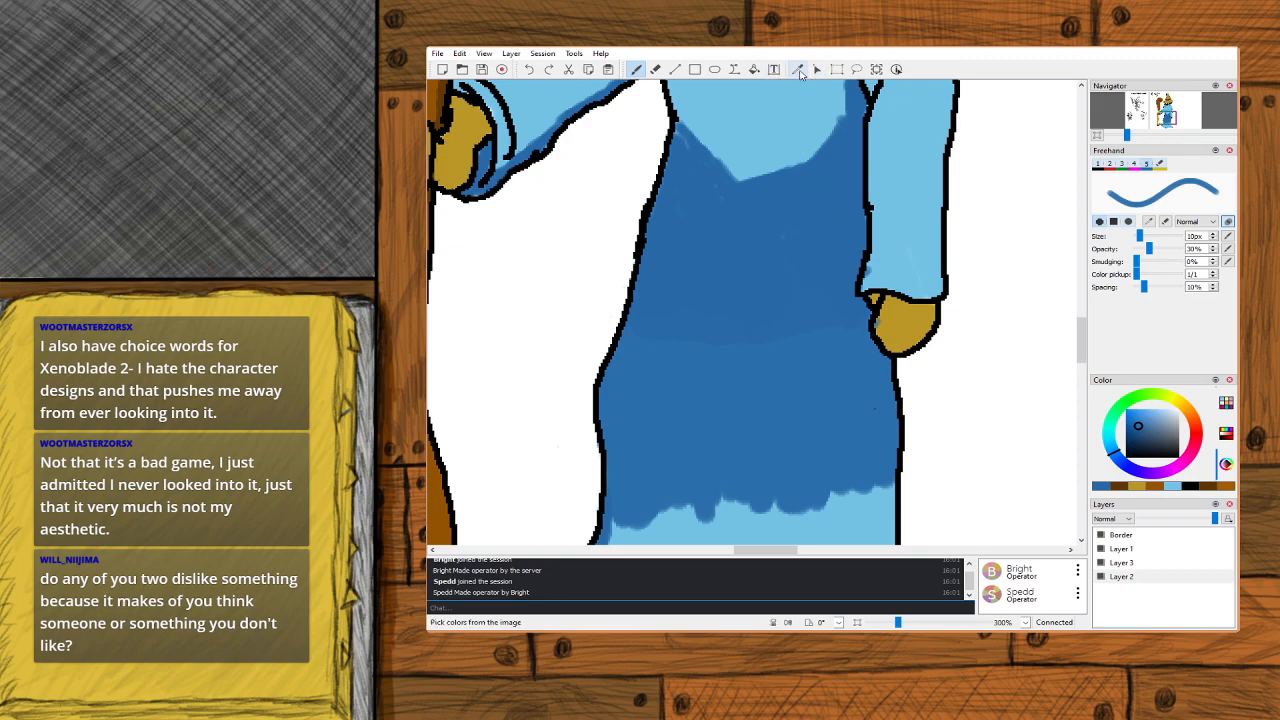
# Sample the sleeve's light blue and paint over the dark blue spill at the cuff of the hanging arm.
pyautogui.click(797, 69)
pyautogui.click(917, 198)
pyautogui.click(636, 69)
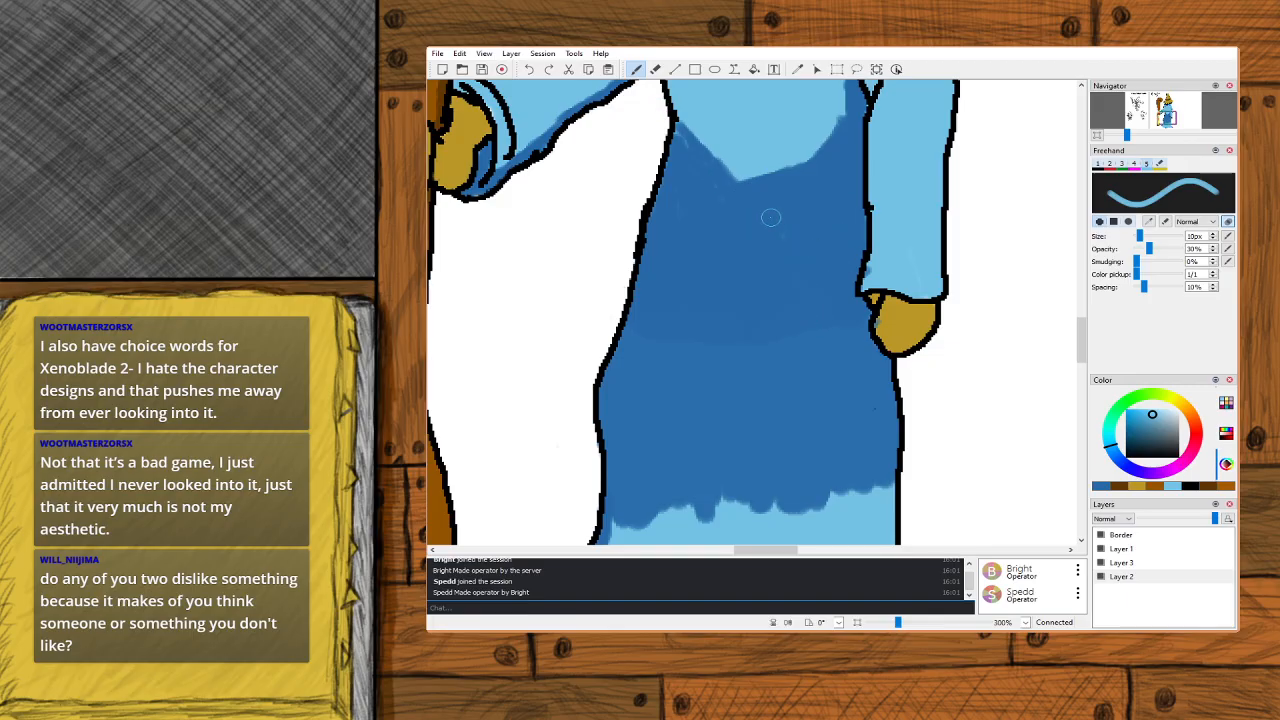
pyautogui.moveTo(912, 264); pyautogui.dragTo(880, 270)
pyautogui.click(799, 69)
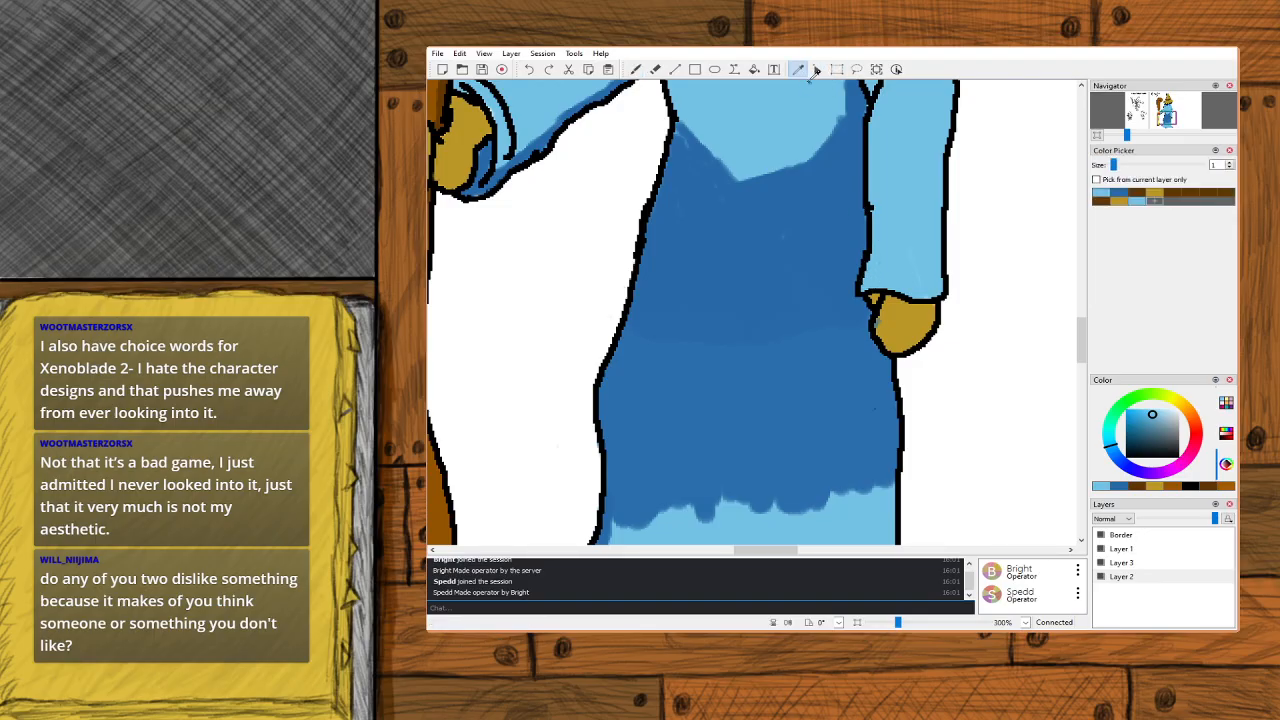
pyautogui.click(905, 224)
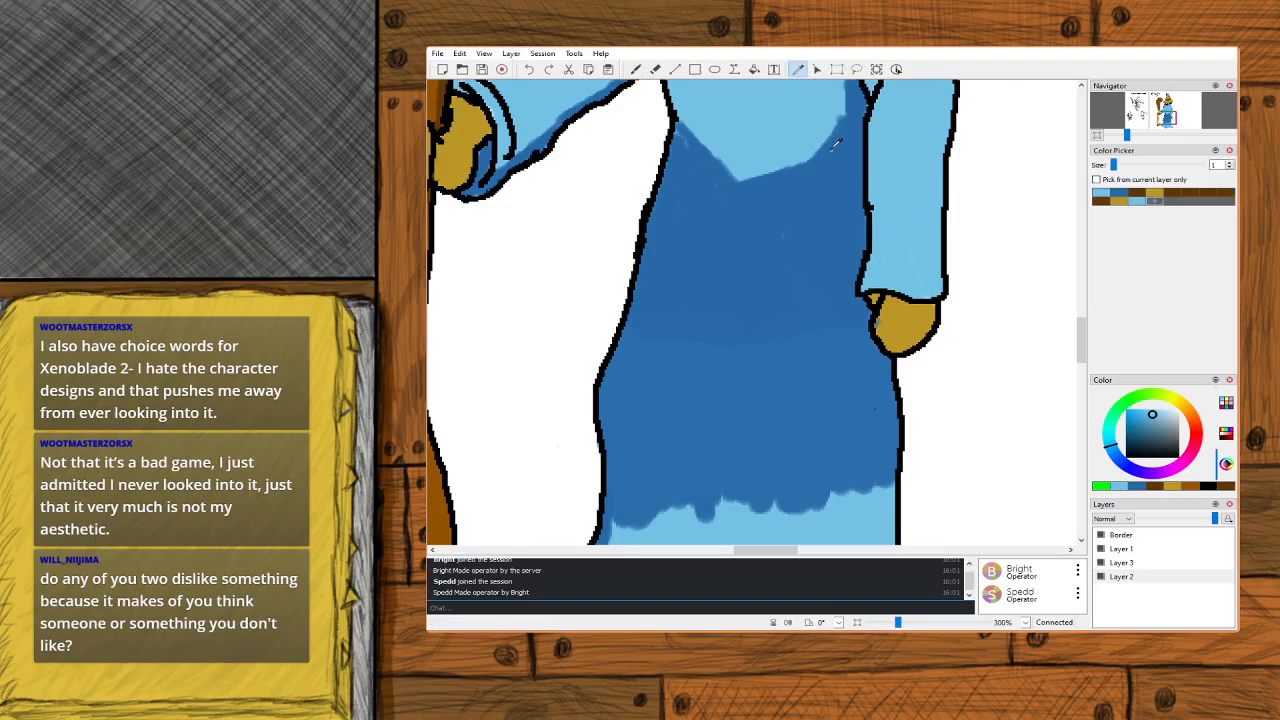
pyautogui.click(636, 69)
# Sample the hand's gold and cover the blue spill on the hanging hand.
pyautogui.click(799, 69)
pyautogui.click(903, 320)
pyautogui.click(636, 69)
pyautogui.click(888, 320)
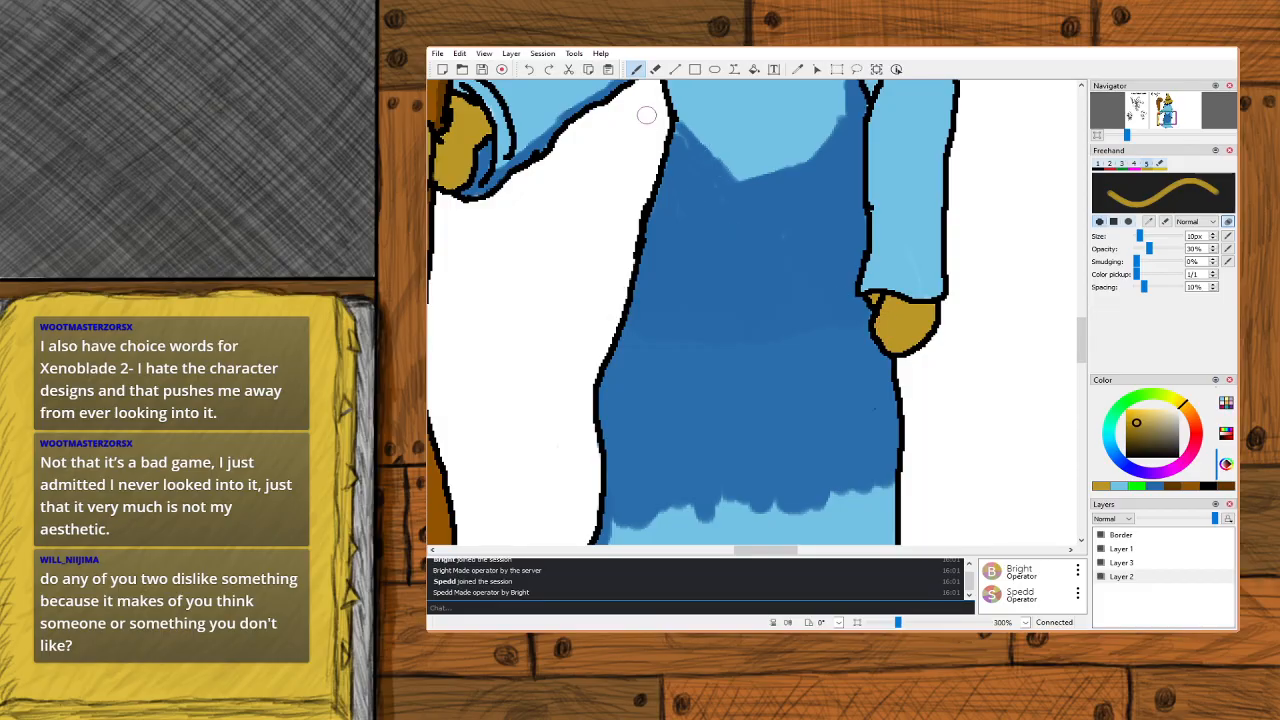
# Sample the dark blue again, fill the rest of the robe's skirt down to the hem, and touch up its waist.
pyautogui.click(799, 69)
pyautogui.click(735, 293)
pyautogui.click(636, 69)
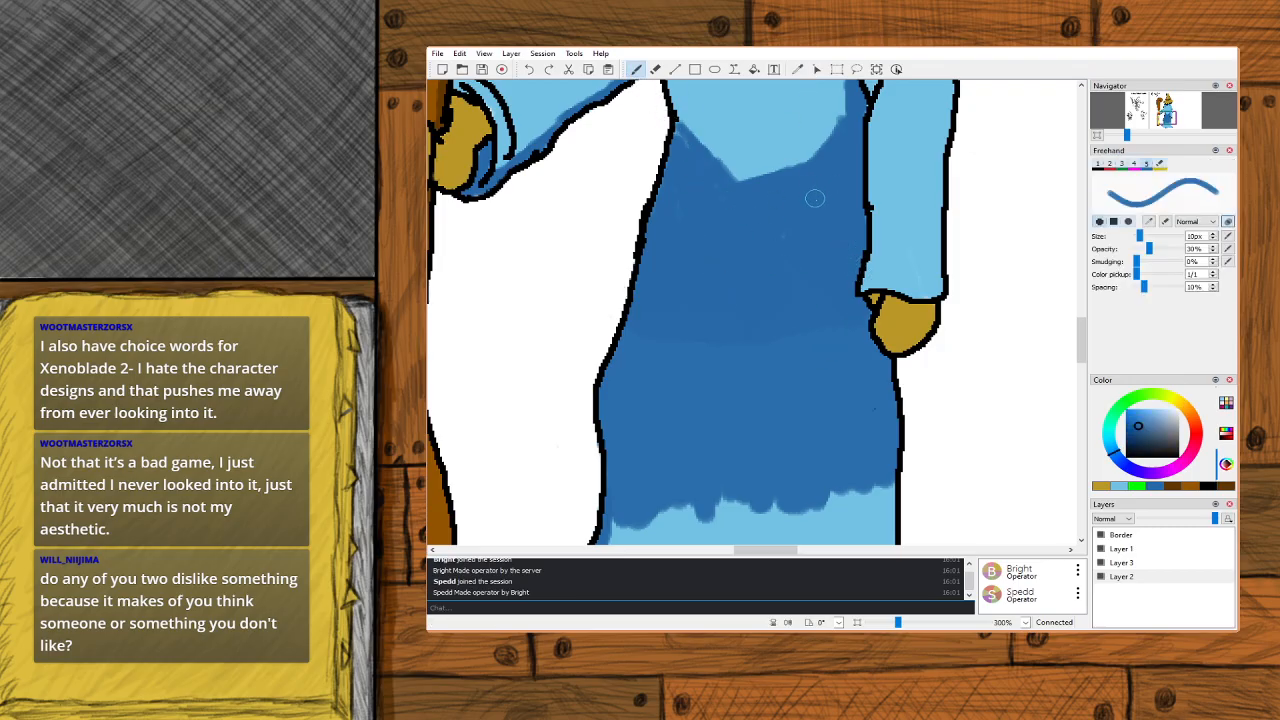
pyautogui.scroll(-4, 834, 208)
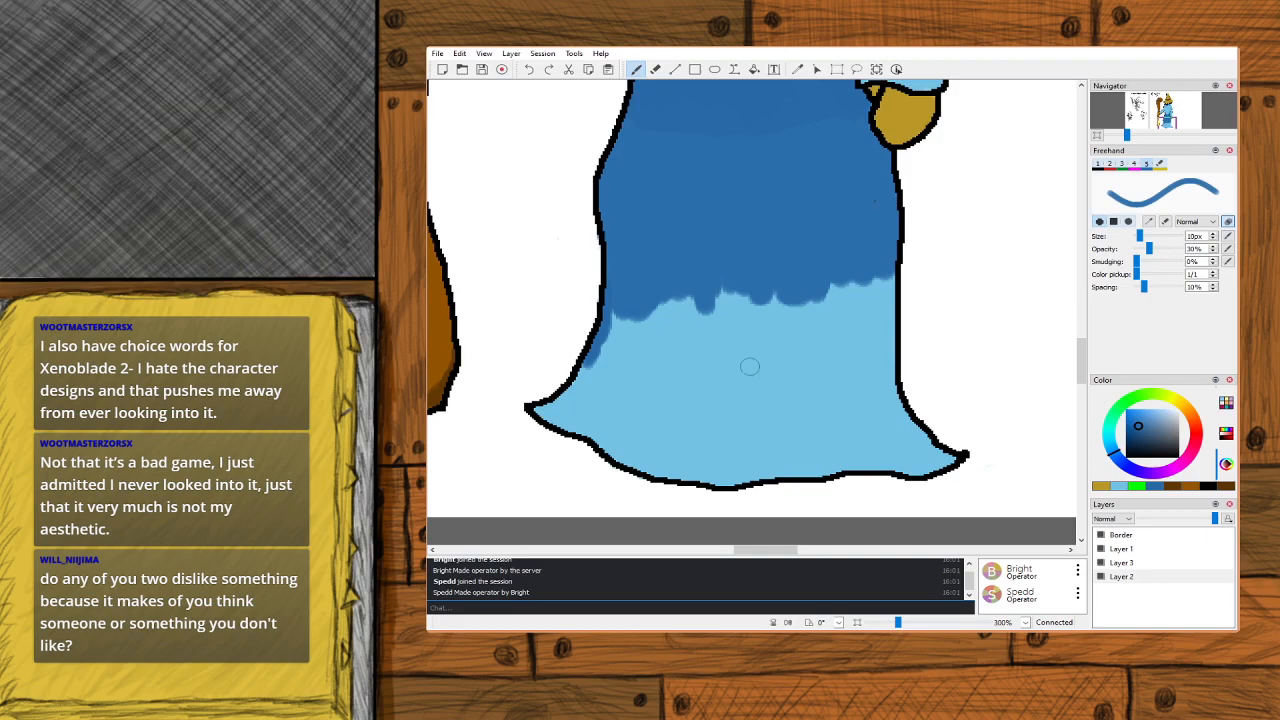
pyautogui.moveTo(836, 305)
pyautogui.mouseDown()
pyautogui.moveTo(864, 261)
pyautogui.moveTo(884, 324)
pyautogui.moveTo(877, 380)
pyautogui.moveTo(882, 311)
pyautogui.moveTo(875, 404)
pyautogui.moveTo(882, 344)
pyautogui.moveTo(891, 420)
pyautogui.moveTo(882, 352)
pyautogui.moveTo(911, 440)
pyautogui.moveTo(891, 415)
pyautogui.moveTo(945, 465)
pyautogui.moveTo(880, 423)
pyautogui.moveTo(788, 279)
pyautogui.moveTo(807, 356)
pyautogui.moveTo(686, 263)
pyautogui.moveTo(677, 275)
pyautogui.moveTo(729, 371)
pyautogui.moveTo(687, 332)
pyautogui.moveTo(680, 344)
pyautogui.moveTo(685, 308)
pyautogui.moveTo(599, 347)
pyautogui.moveTo(611, 309)
pyautogui.moveTo(618, 328)
pyautogui.moveTo(585, 385)
pyautogui.moveTo(590, 371)
pyautogui.moveTo(564, 403)
pyautogui.moveTo(576, 388)
pyautogui.moveTo(542, 404)
pyautogui.moveTo(612, 432)
pyautogui.moveTo(715, 425)
pyautogui.moveTo(825, 382)
pyautogui.moveTo(762, 410)
pyautogui.moveTo(817, 338)
pyautogui.mouseUp()
pyautogui.moveTo(755, 367)
pyautogui.mouseDown()
pyautogui.moveTo(723, 394)
pyautogui.moveTo(656, 411)
pyautogui.moveTo(704, 349)
pyautogui.moveTo(628, 410)
pyautogui.moveTo(673, 339)
pyautogui.moveTo(637, 354)
pyautogui.moveTo(610, 398)
pyautogui.moveTo(660, 387)
pyautogui.moveTo(666, 403)
pyautogui.moveTo(573, 409)
pyautogui.moveTo(634, 404)
pyautogui.mouseUp()
pyautogui.moveTo(835, 392)
pyautogui.mouseDown()
pyautogui.moveTo(822, 349)
pyautogui.moveTo(851, 397)
pyautogui.moveTo(822, 356)
pyautogui.moveTo(847, 417)
pyautogui.moveTo(799, 372)
pyautogui.moveTo(816, 439)
pyautogui.moveTo(757, 393)
pyautogui.moveTo(763, 448)
pyautogui.moveTo(616, 417)
pyautogui.moveTo(641, 450)
pyautogui.moveTo(603, 439)
pyautogui.moveTo(629, 459)
pyautogui.moveTo(726, 477)
pyautogui.moveTo(741, 474)
pyautogui.moveTo(734, 465)
pyautogui.moveTo(823, 467)
pyautogui.moveTo(662, 441)
pyautogui.moveTo(717, 427)
pyautogui.moveTo(709, 441)
pyautogui.moveTo(845, 437)
pyautogui.moveTo(863, 420)
pyautogui.moveTo(822, 423)
pyautogui.moveTo(910, 448)
pyautogui.moveTo(874, 425)
pyautogui.moveTo(923, 463)
pyautogui.moveTo(811, 453)
pyautogui.moveTo(868, 459)
pyautogui.mouseUp()
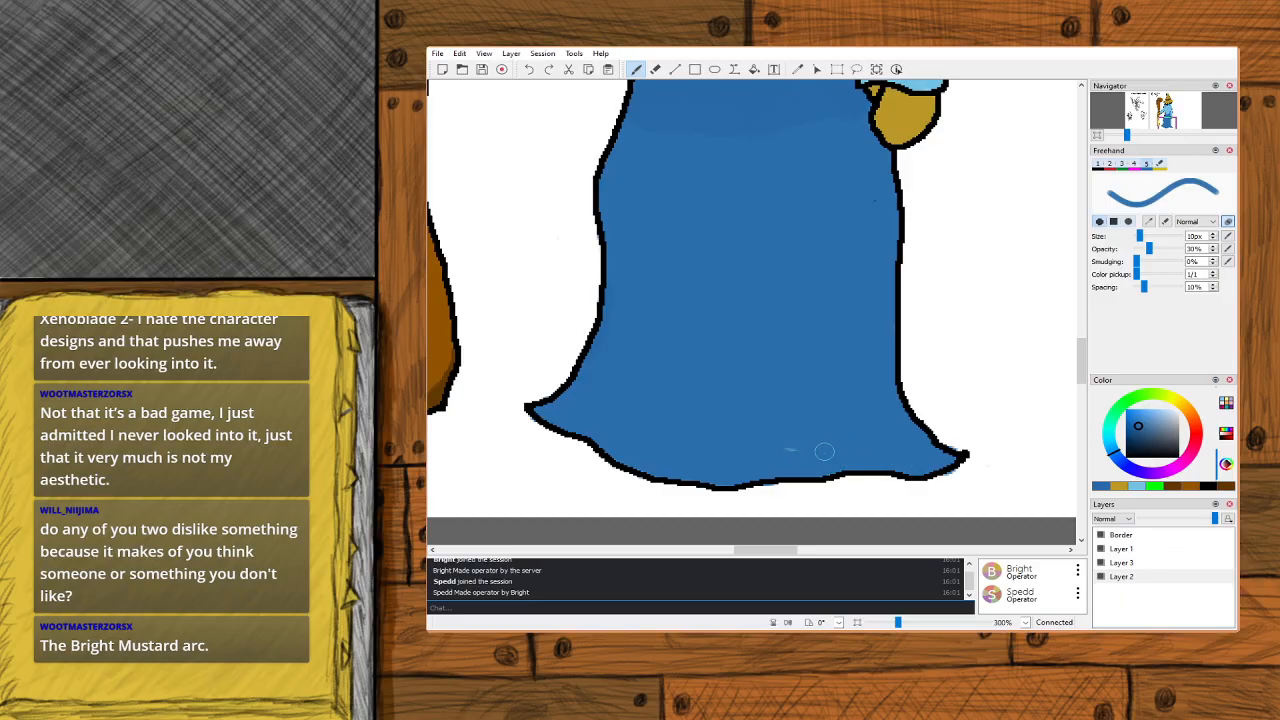
pyautogui.scroll(3, 798, 403)
pyautogui.scroll(1, 806, 356)
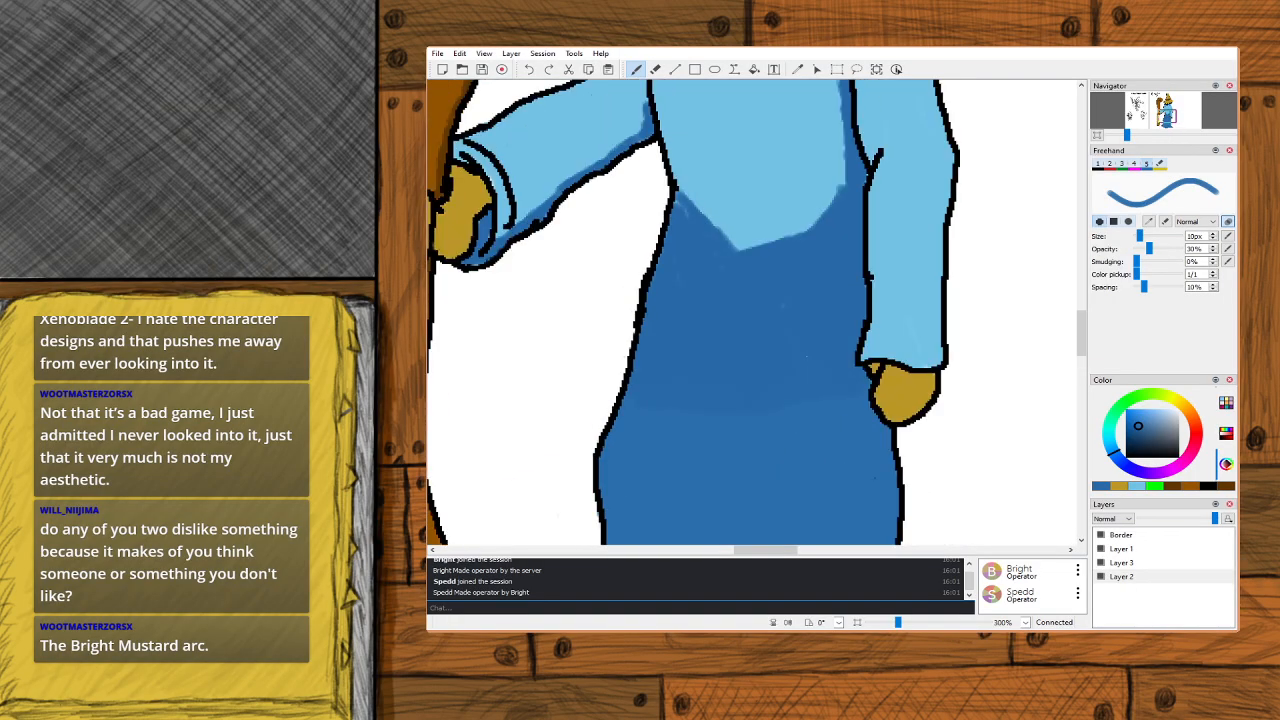
pyautogui.moveTo(687, 212); pyautogui.dragTo(686, 220)
# Sample the chest's light blue and set the brush to 5 px at 10% opacity.
pyautogui.scroll(-4, 1176, 119)
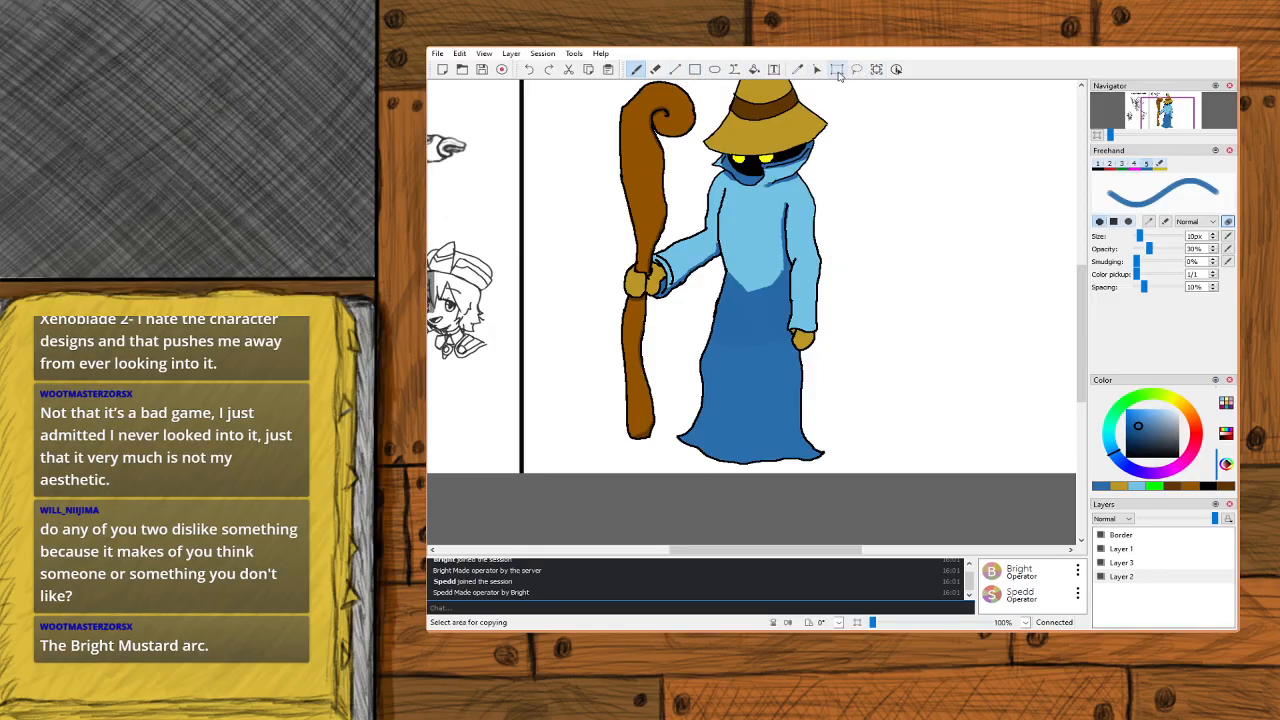
pyautogui.click(797, 69)
pyautogui.click(762, 229)
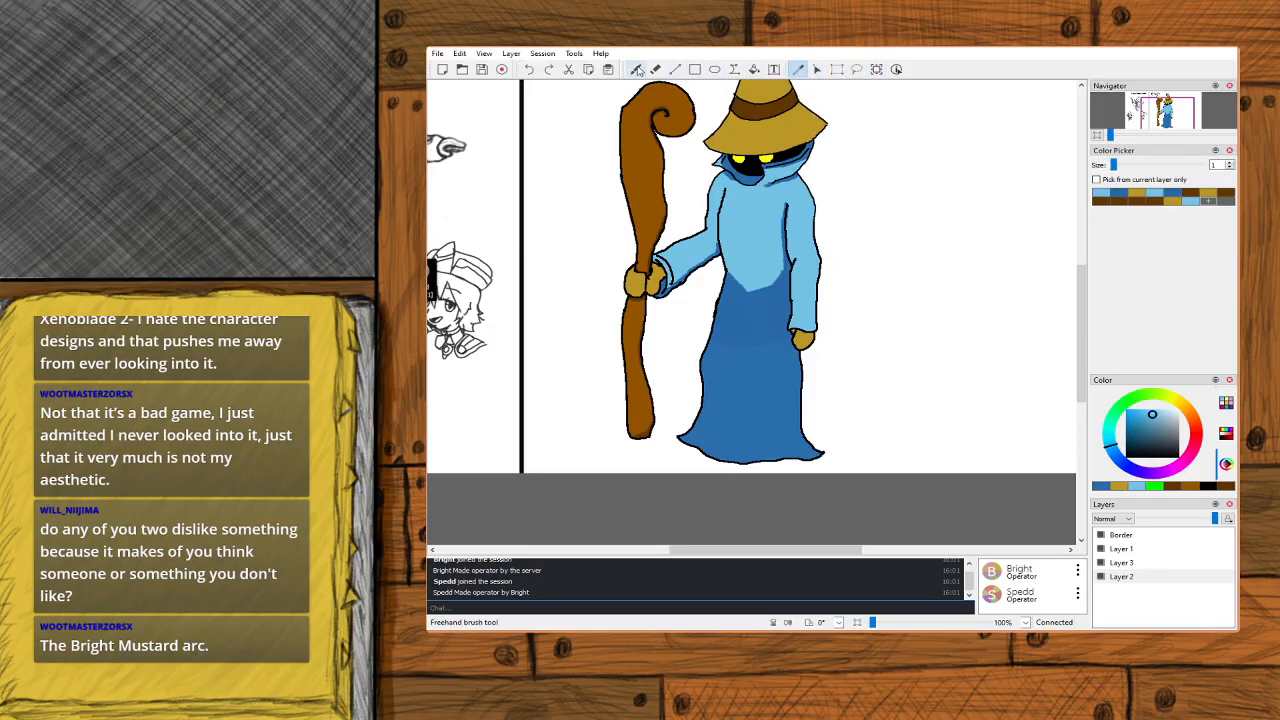
pyautogui.press('b')
pyautogui.scroll(1, 765, 260)
pyautogui.scroll(-1, 768, 297)
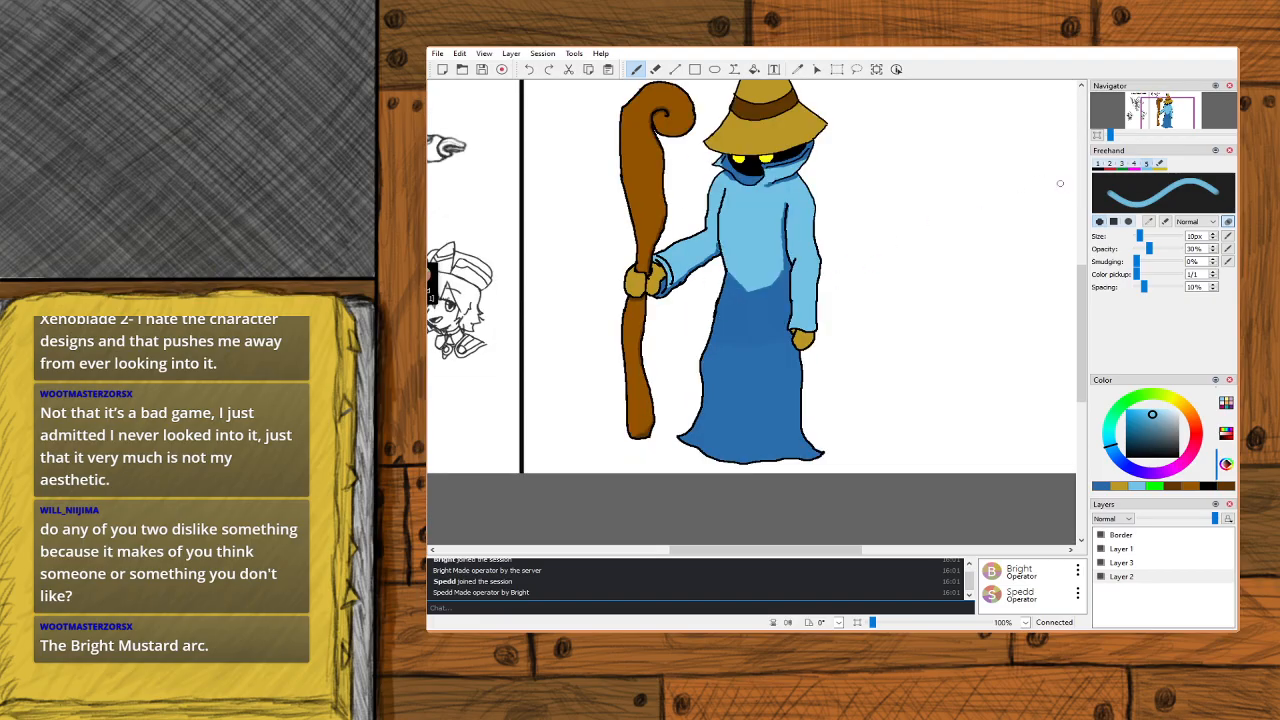
pyautogui.click(1213, 251)
pyautogui.click(1213, 251)
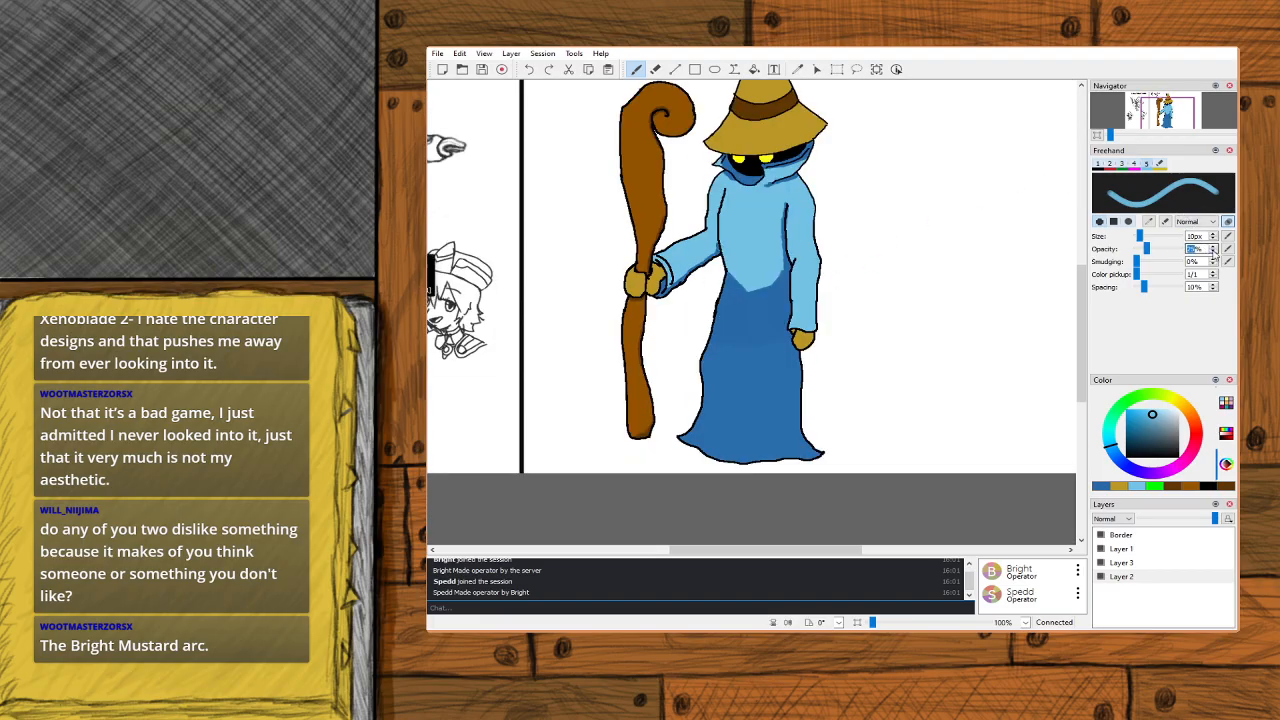
pyautogui.click(1213, 251)
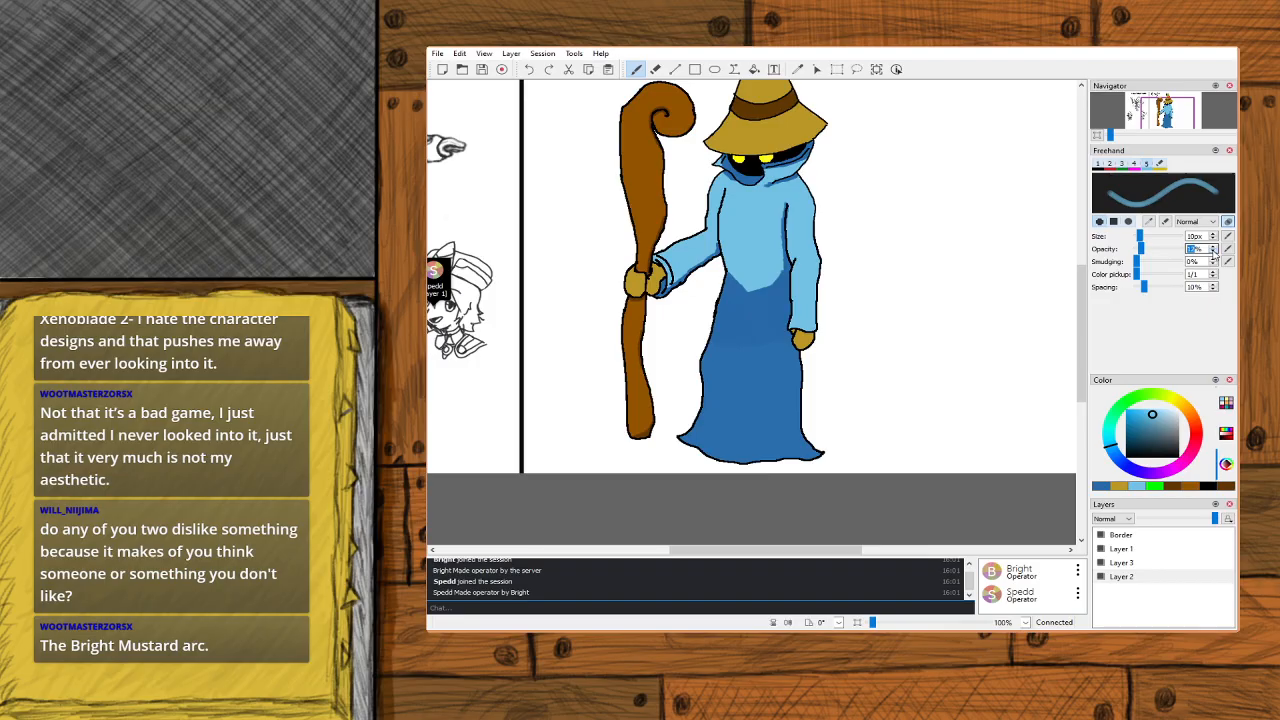
pyautogui.click(1213, 239)
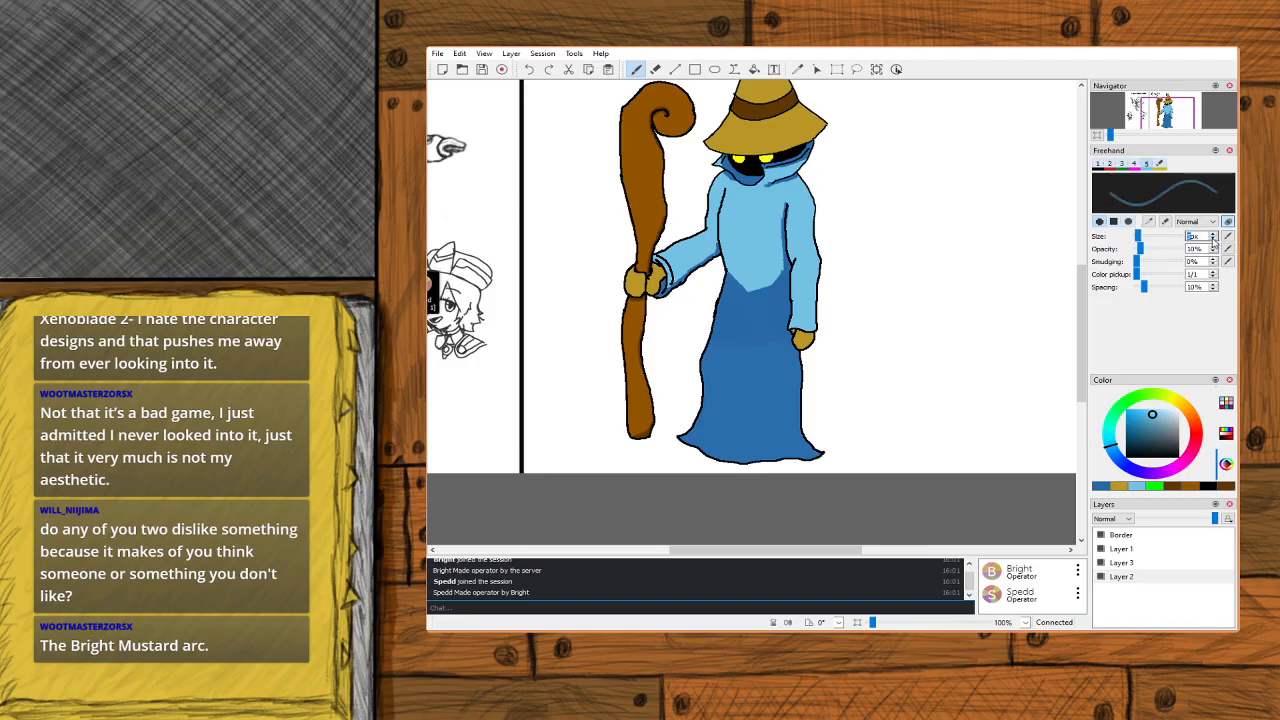
# Try light blue streaks down the staff side of the skirt at 10% opacity, then undo them.
pyautogui.scroll(1, 741, 262)
pyautogui.scroll(-3, 741, 262)
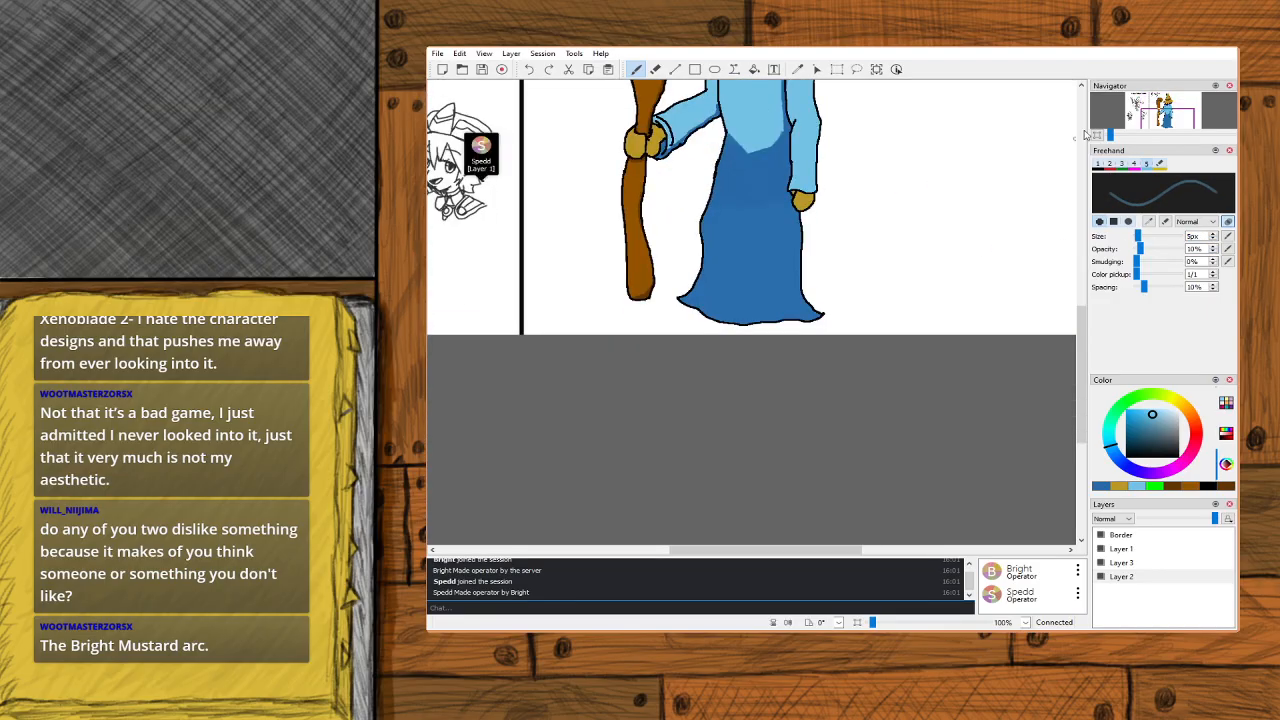
pyautogui.scroll(3, 1181, 117)
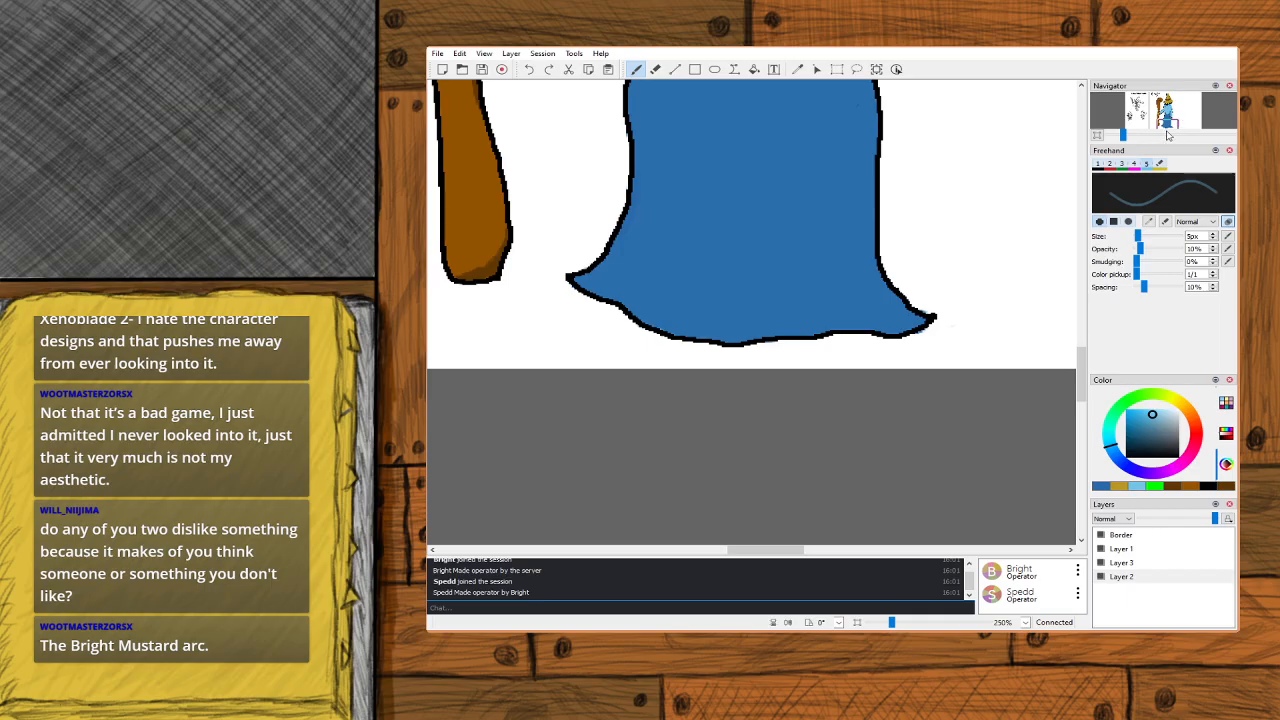
pyautogui.moveTo(1169, 124); pyautogui.dragTo(1170, 119)
pyautogui.moveTo(670, 142)
pyautogui.mouseDown()
pyautogui.moveTo(620, 322)
pyautogui.moveTo(640, 365)
pyautogui.mouseUp()
pyautogui.moveTo(697, 145)
pyautogui.mouseDown()
pyautogui.moveTo(663, 385)
pyautogui.moveTo(638, 368)
pyautogui.mouseUp()
pyautogui.hotkey('ctrl', 'z')
pyautogui.hotkey('ctrl', 'z')
pyautogui.hotkey('ctrl', 'z')
pyautogui.hotkey('ctrl', 'z')
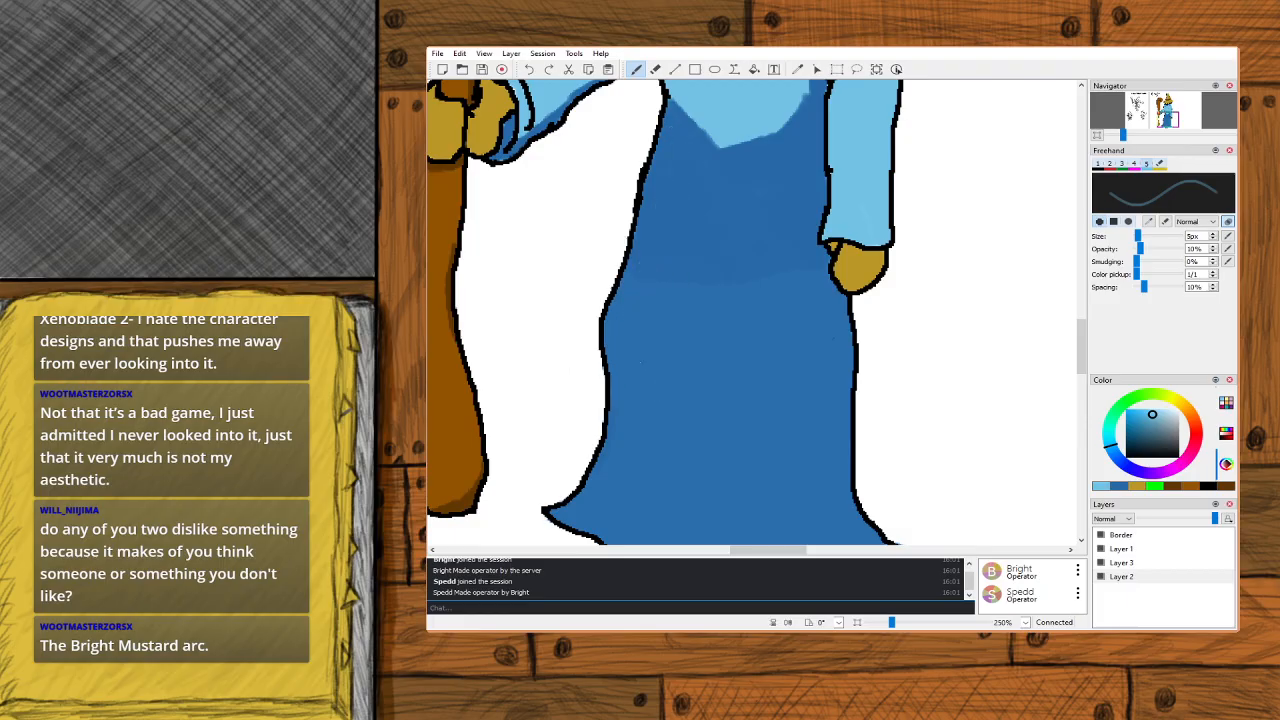
# Lower the brush opacity to 3% and paint light blue vertical streaks over the whole dark blue skirt at 5 px.
pyautogui.moveTo(1141, 249); pyautogui.dragTo(1137, 249)
pyautogui.click(1213, 253)
pyautogui.moveTo(662, 130)
pyautogui.mouseDown()
pyautogui.moveTo(653, 183)
pyautogui.moveTo(658, 173)
pyautogui.moveTo(666, 202)
pyautogui.moveTo(673, 177)
pyautogui.moveTo(655, 165)
pyautogui.moveTo(651, 196)
pyautogui.moveTo(680, 125)
pyautogui.moveTo(677, 249)
pyautogui.moveTo(701, 151)
pyautogui.moveTo(744, 315)
pyautogui.moveTo(728, 163)
pyautogui.moveTo(736, 279)
pyautogui.moveTo(762, 315)
pyautogui.moveTo(754, 187)
pyautogui.moveTo(743, 274)
pyautogui.moveTo(772, 175)
pyautogui.moveTo(791, 161)
pyautogui.moveTo(788, 218)
pyautogui.moveTo(806, 131)
pyautogui.moveTo(766, 356)
pyautogui.moveTo(783, 240)
pyautogui.moveTo(828, 441)
pyautogui.moveTo(789, 456)
pyautogui.moveTo(696, 236)
pyautogui.moveTo(680, 404)
pyautogui.moveTo(700, 293)
pyautogui.moveTo(656, 264)
pyautogui.moveTo(673, 472)
pyautogui.moveTo(622, 321)
pyautogui.moveTo(647, 480)
pyautogui.moveTo(712, 472)
pyautogui.moveTo(747, 305)
pyautogui.moveTo(839, 456)
pyautogui.moveTo(847, 384)
pyautogui.moveTo(824, 387)
pyautogui.moveTo(804, 527)
pyautogui.moveTo(772, 471)
pyautogui.moveTo(718, 436)
pyautogui.moveTo(670, 517)
pyautogui.moveTo(641, 471)
pyautogui.moveTo(645, 440)
pyautogui.moveTo(574, 511)
pyautogui.moveTo(634, 494)
pyautogui.moveTo(612, 530)
pyautogui.moveTo(673, 495)
pyautogui.moveTo(695, 537)
pyautogui.moveTo(723, 437)
pyautogui.moveTo(748, 530)
pyautogui.moveTo(786, 508)
pyautogui.moveTo(810, 445)
pyautogui.moveTo(788, 364)
pyautogui.mouseUp()
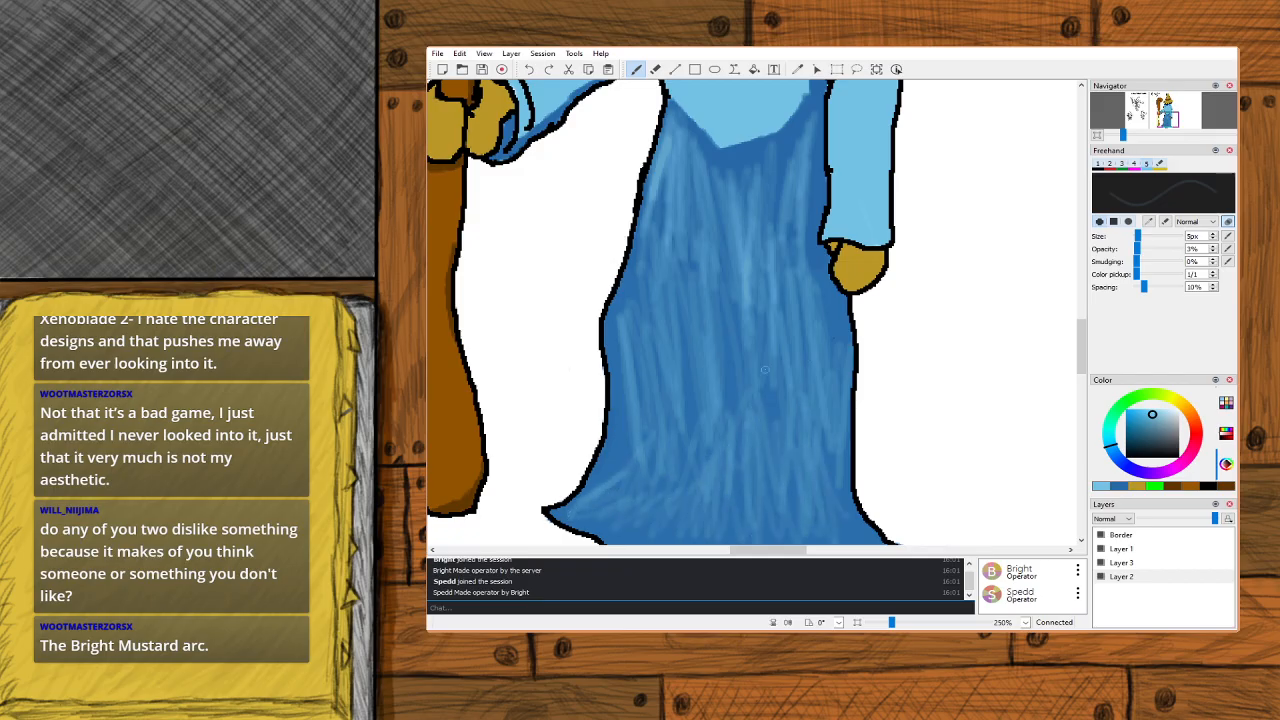
pyautogui.scroll(-5, 763, 515)
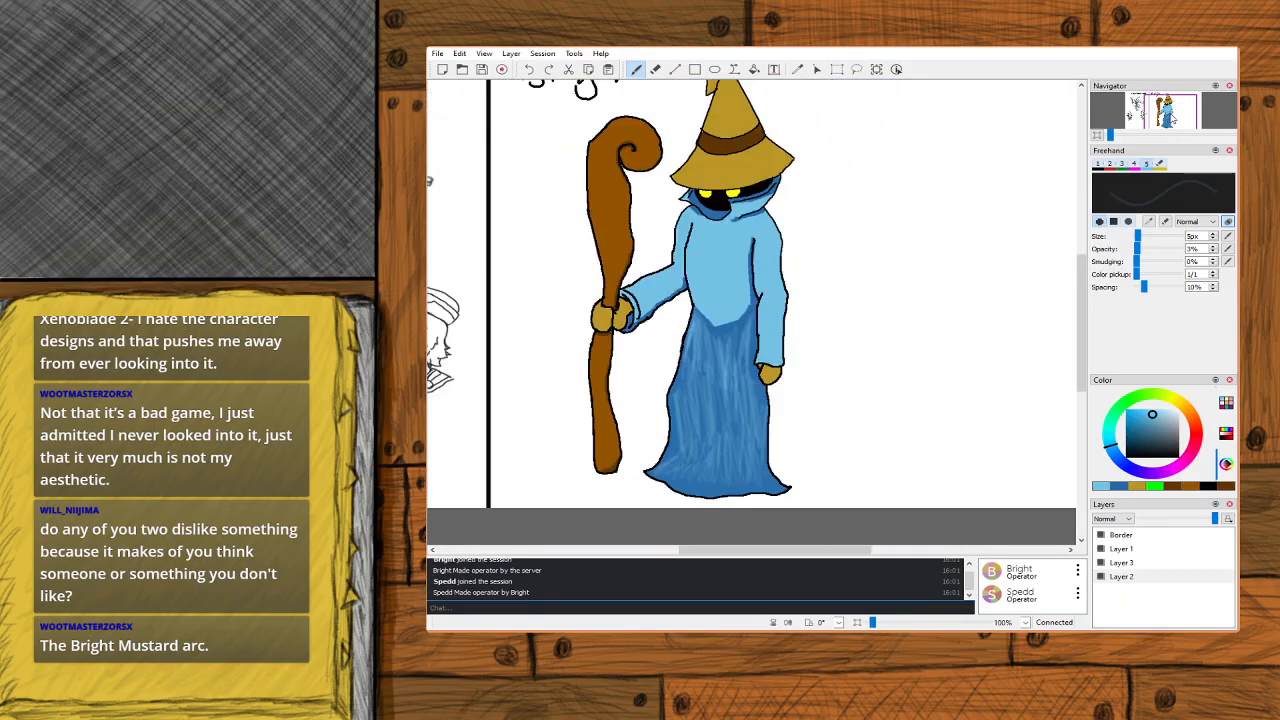
pyautogui.moveTo(1168, 111)
pyautogui.mouseDown()
pyautogui.moveTo(1152, 115)
pyautogui.moveTo(1163, 116)
pyautogui.mouseUp()
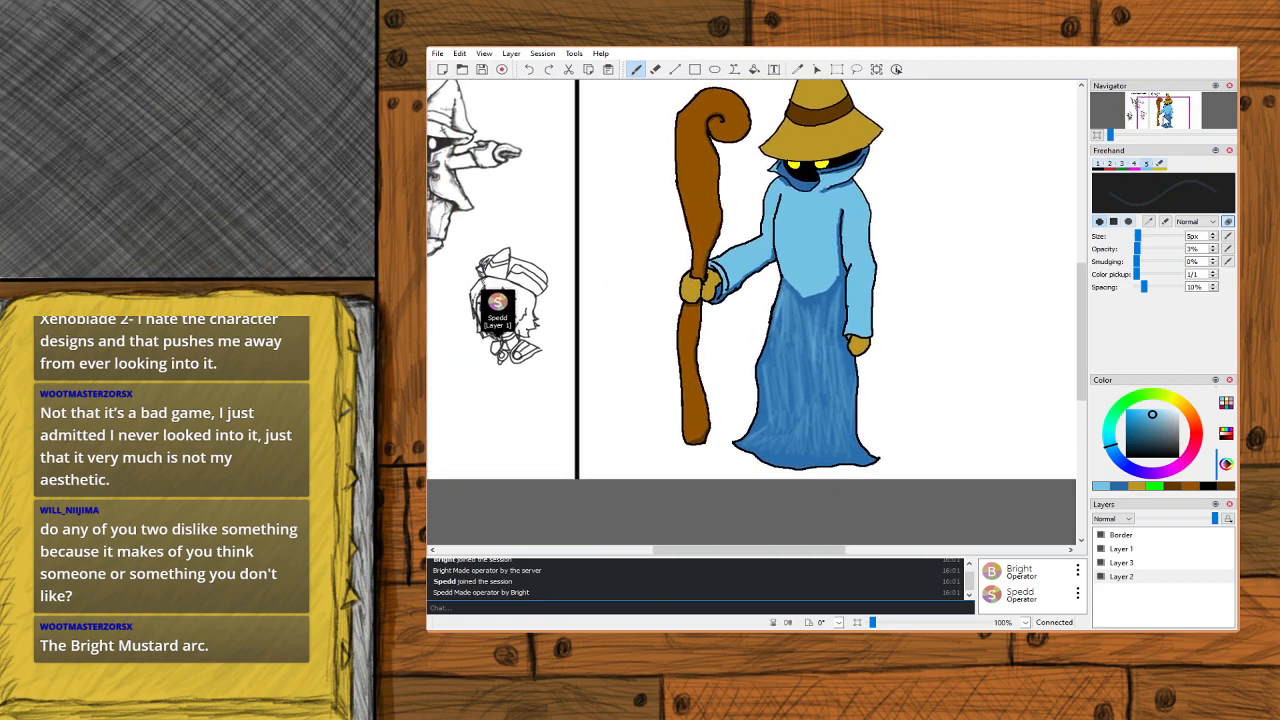
pyautogui.scroll(1, 1165, 118)
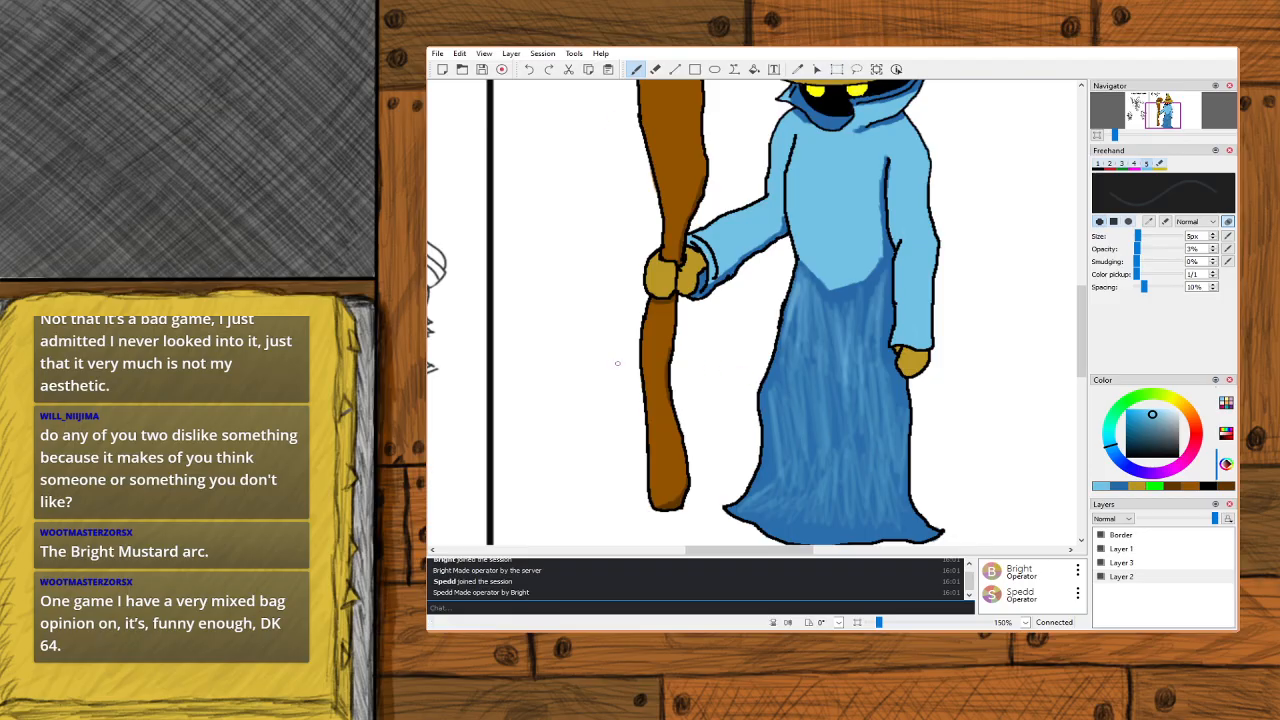
pyautogui.scroll(-2, 908, 167)
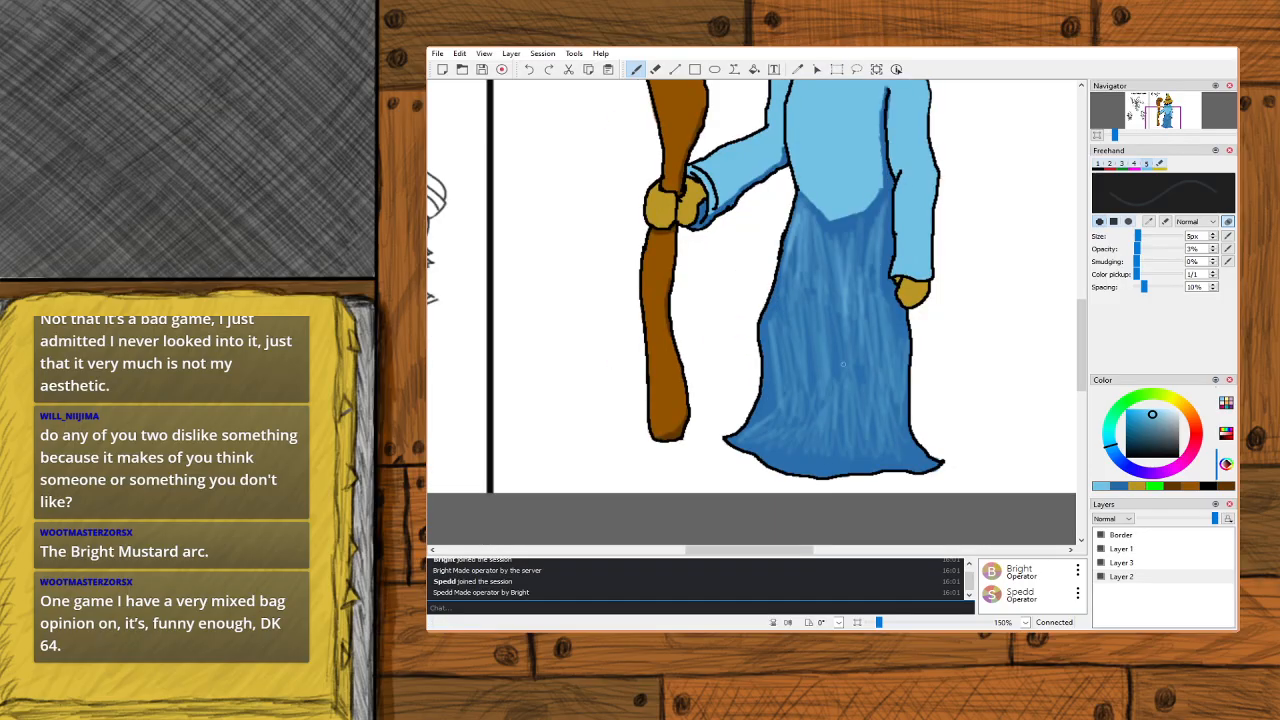
# Try glazing dark blue sampled at the waist over the upper skirt's light streaks at 5 px and 3% opacity, then undo the strokes.
pyautogui.moveTo(766, 551); pyautogui.dragTo(786, 552)
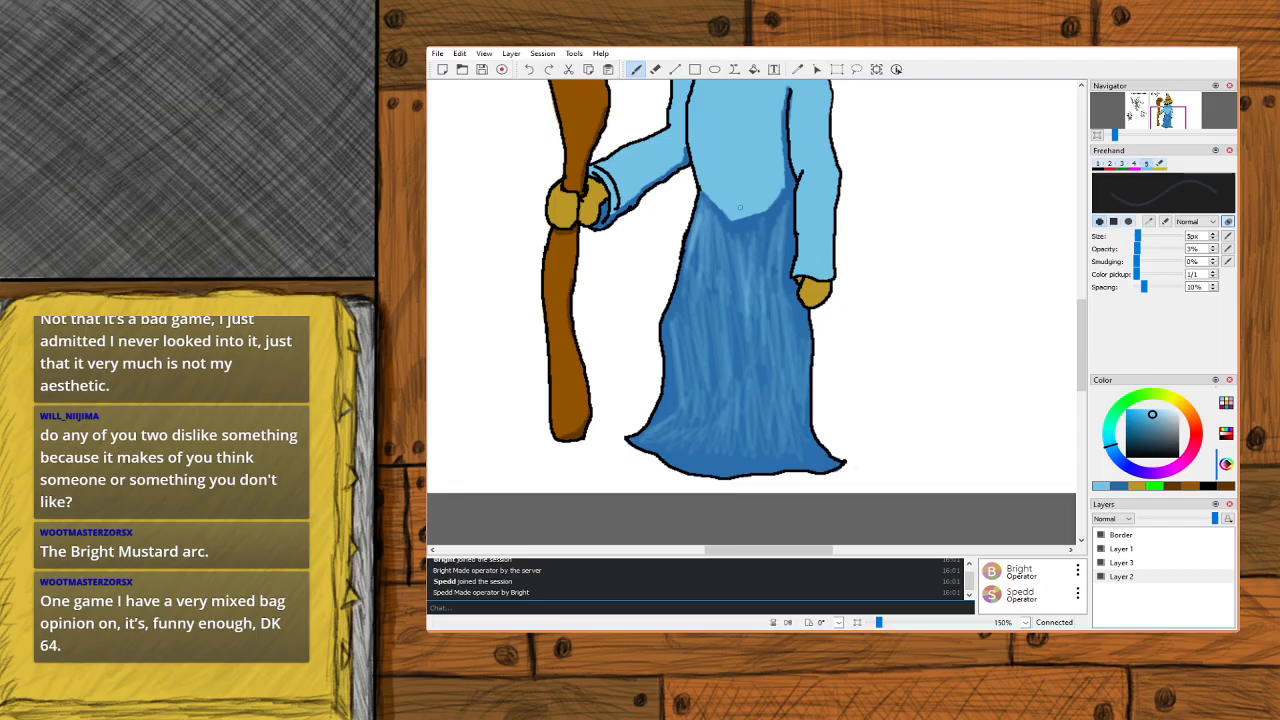
pyautogui.click(797, 69)
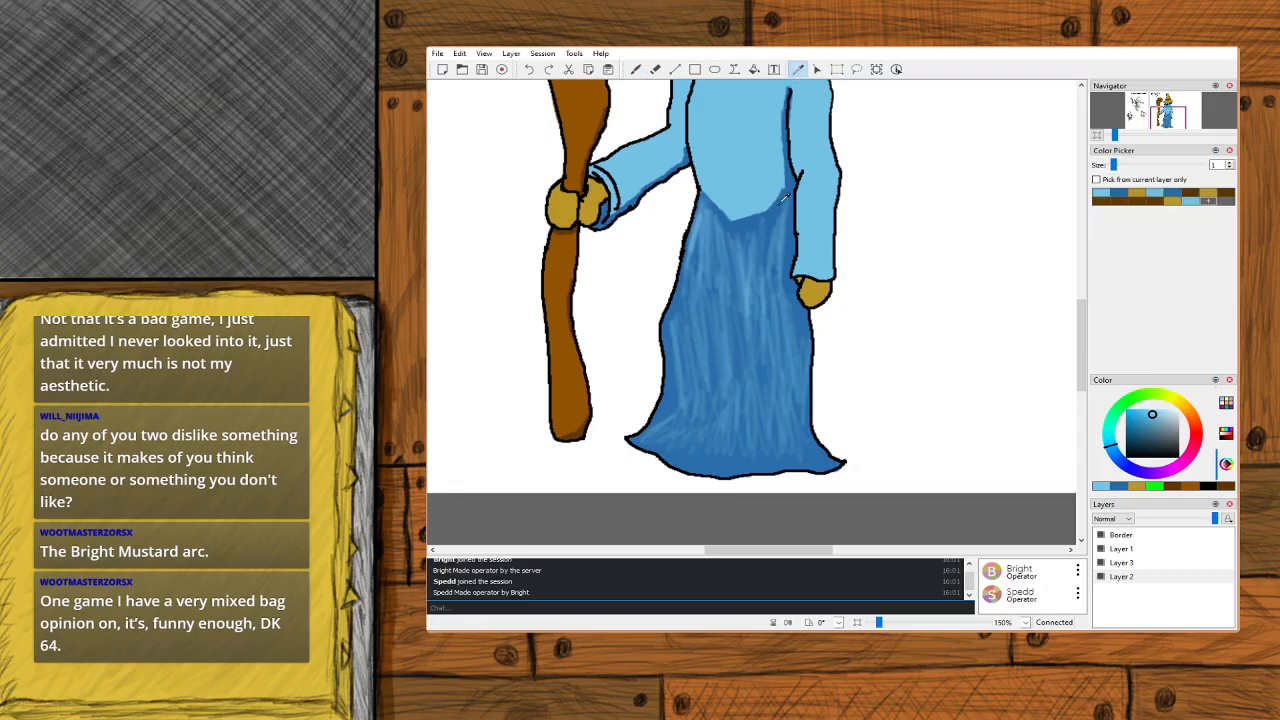
pyautogui.click(784, 198)
pyautogui.click(636, 69)
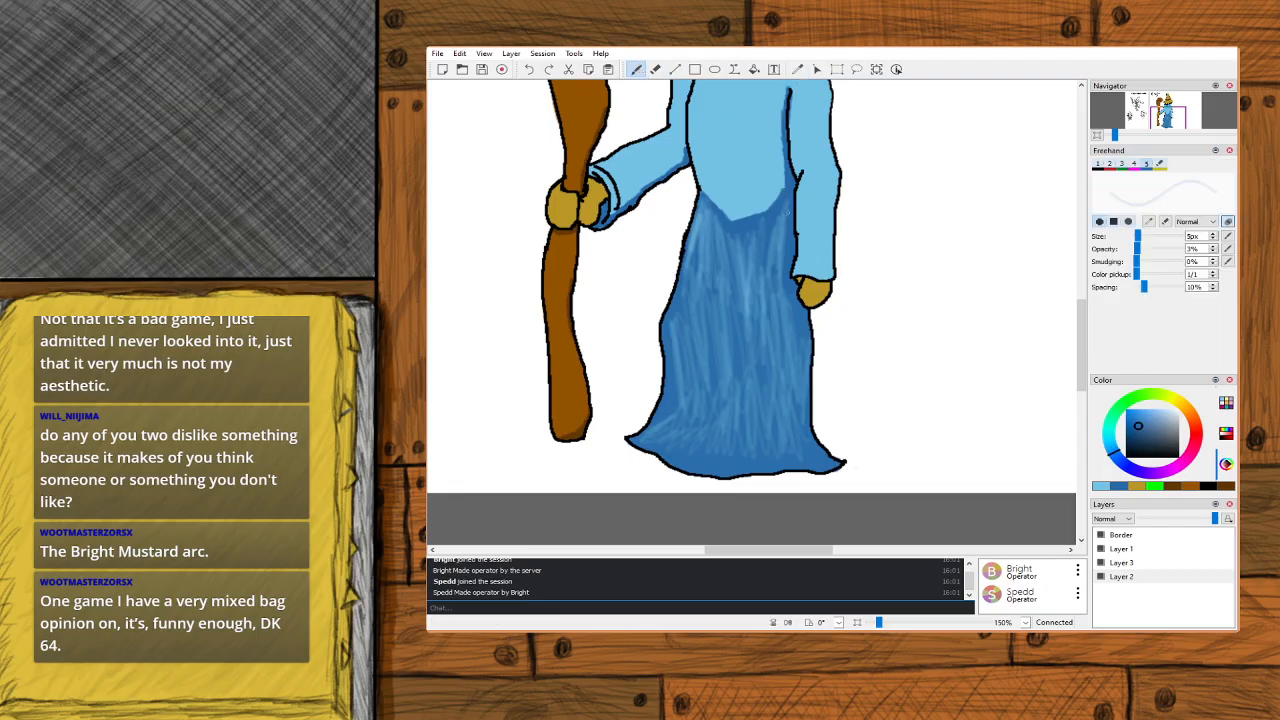
pyautogui.scroll(2, 946, 107)
pyautogui.scroll(3, 1162, 121)
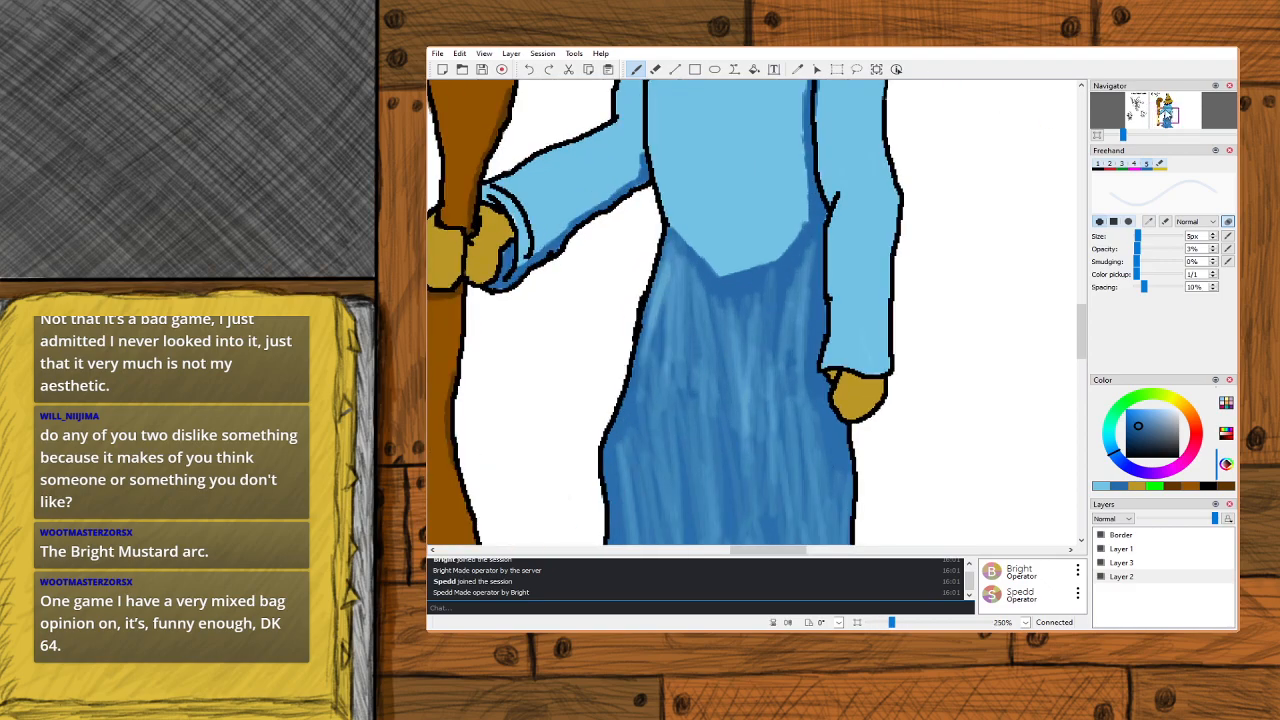
pyautogui.moveTo(1167, 112); pyautogui.dragTo(1170, 117)
pyautogui.moveTo(781, 211); pyautogui.dragTo(785, 206)
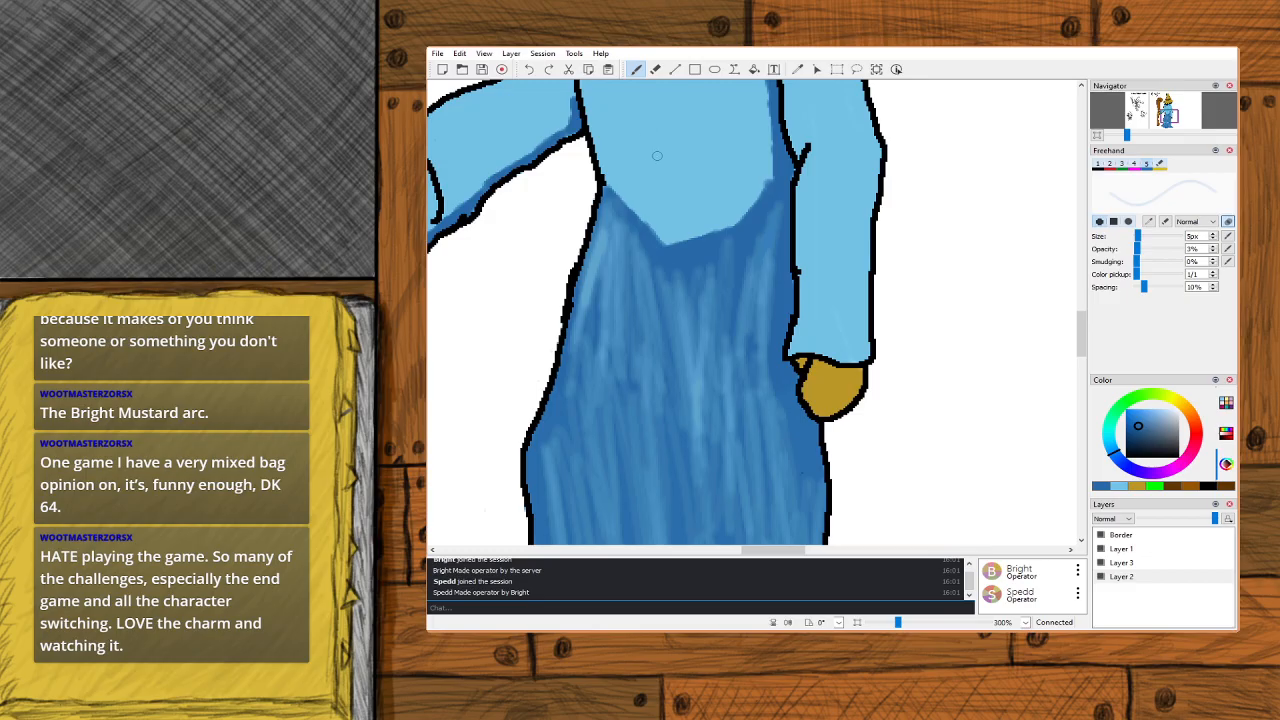
pyautogui.click(797, 69)
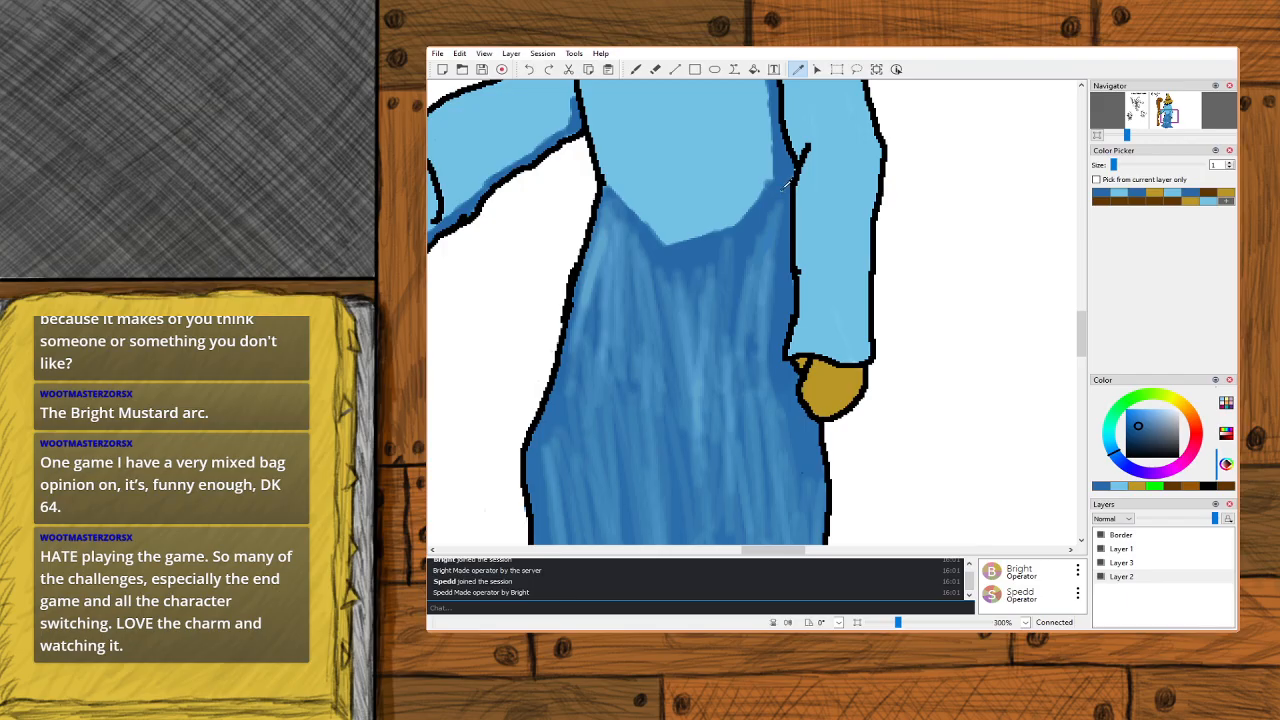
pyautogui.click(635, 69)
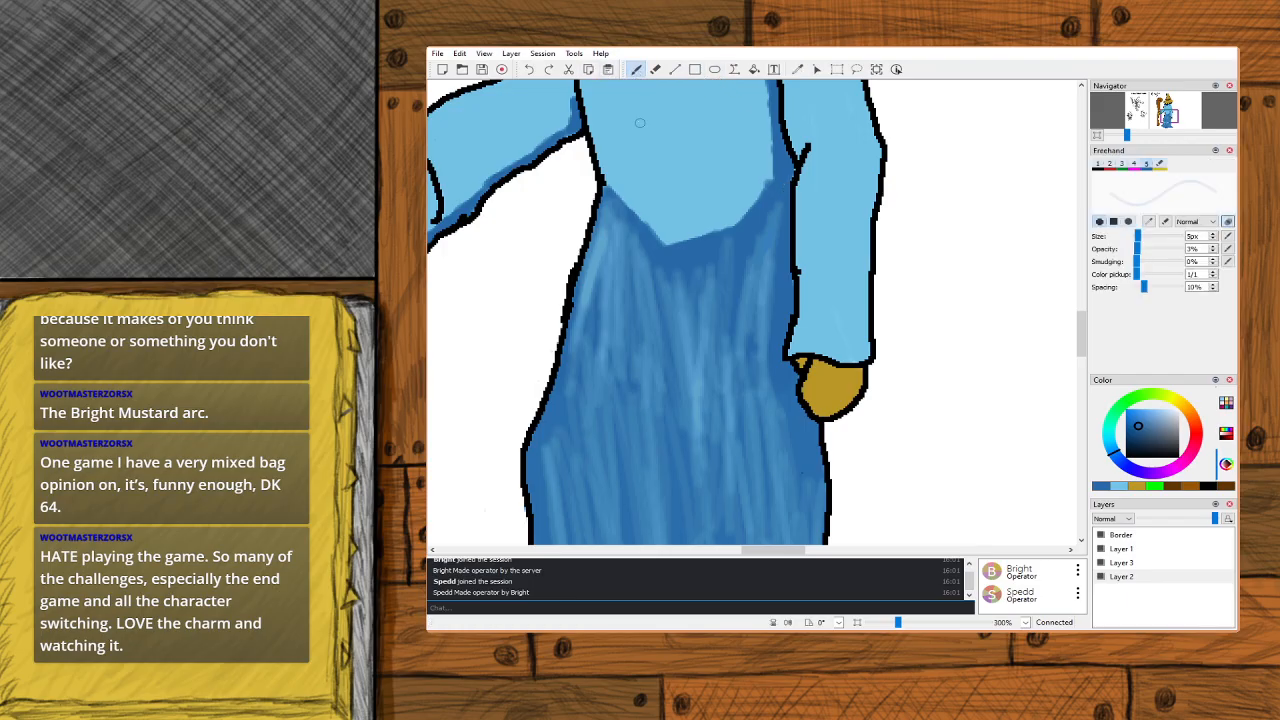
pyautogui.moveTo(616, 222)
pyautogui.mouseDown()
pyautogui.moveTo(598, 270)
pyautogui.moveTo(608, 222)
pyautogui.moveTo(600, 250)
pyautogui.mouseUp()
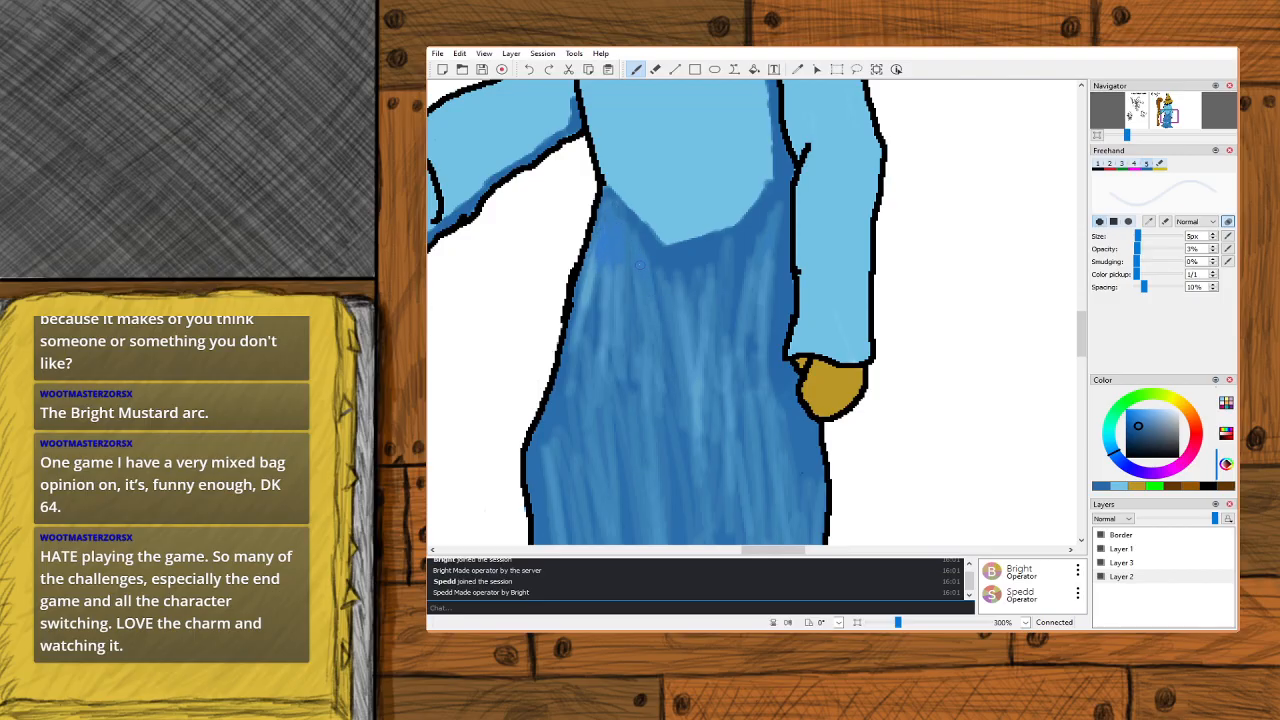
pyautogui.moveTo(597, 256)
pyautogui.mouseDown()
pyautogui.moveTo(588, 282)
pyautogui.moveTo(599, 237)
pyautogui.mouseUp()
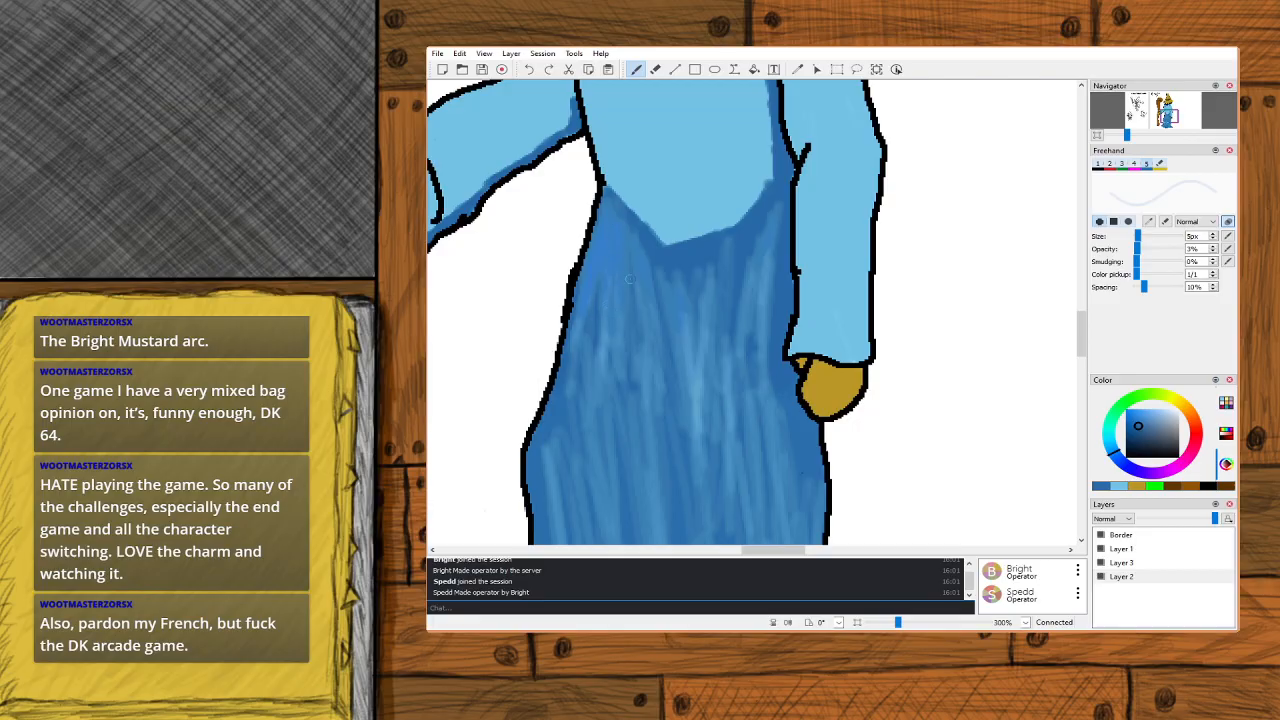
pyautogui.moveTo(619, 191)
pyautogui.mouseDown()
pyautogui.moveTo(634, 244)
pyautogui.moveTo(604, 181)
pyautogui.moveTo(631, 239)
pyautogui.moveTo(621, 190)
pyautogui.moveTo(665, 253)
pyautogui.moveTo(615, 200)
pyautogui.moveTo(652, 232)
pyautogui.moveTo(629, 198)
pyautogui.moveTo(678, 268)
pyautogui.moveTo(626, 184)
pyautogui.moveTo(662, 233)
pyautogui.mouseUp()
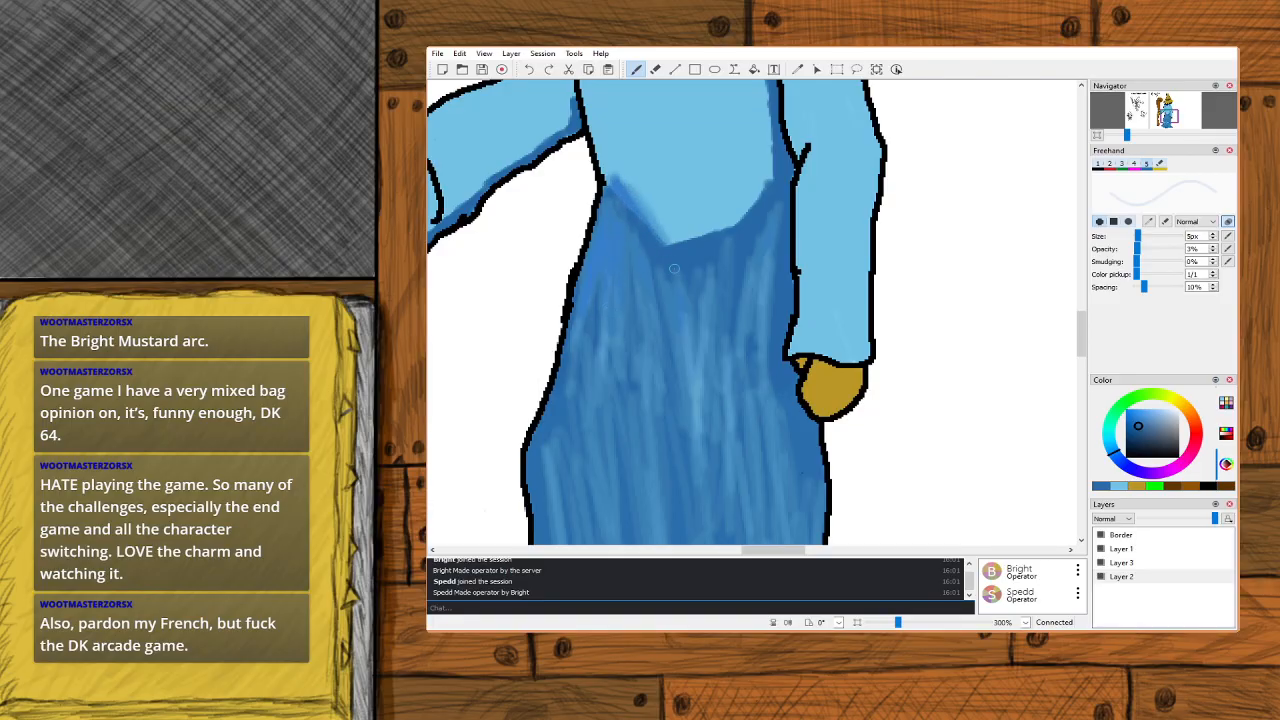
pyautogui.hotkey('ctrl', 'z')
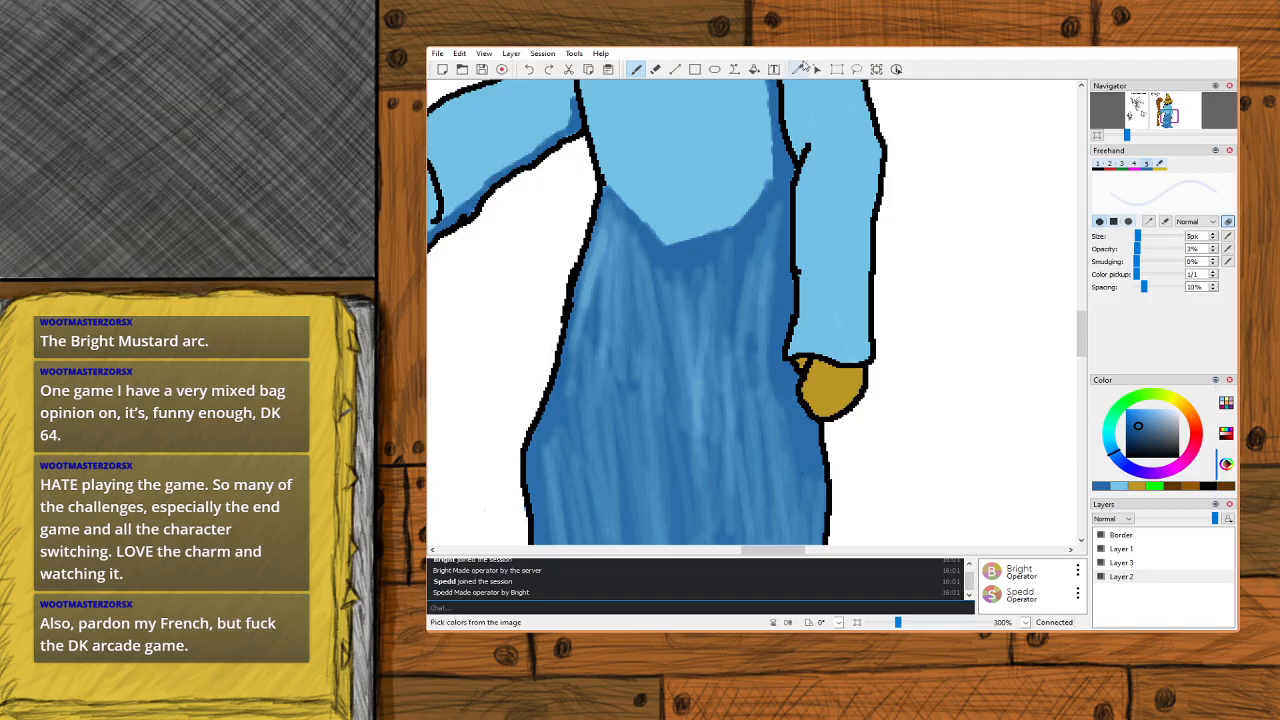
# Sample the skirt's dark blue again and glaze it lightly over the light streaks from the waist to mid-skirt at 3% opacity.
pyautogui.click(797, 69)
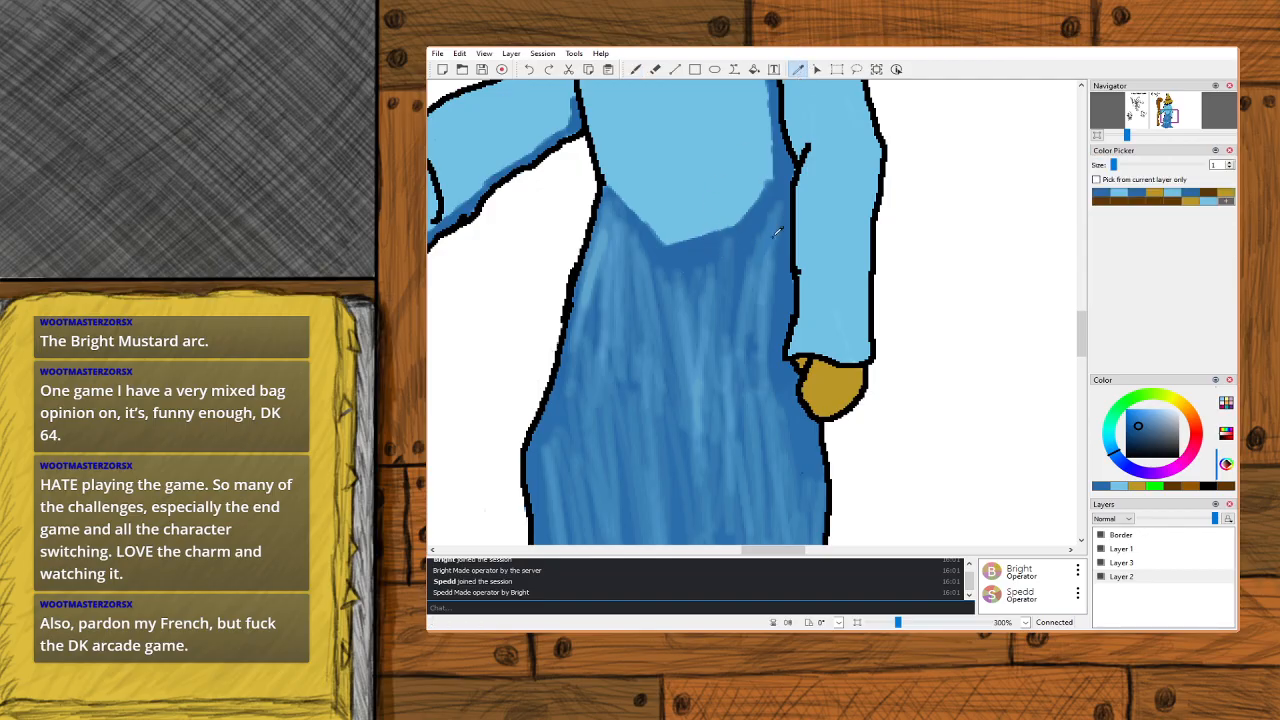
pyautogui.click(795, 293)
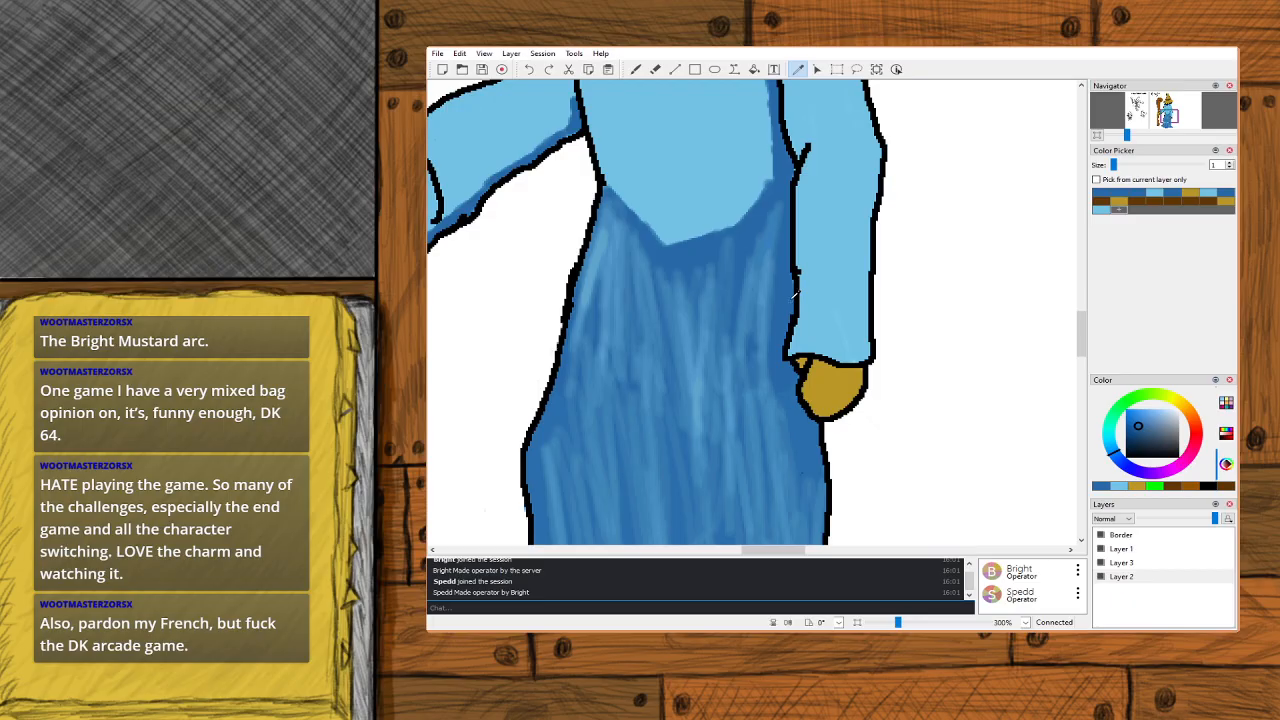
pyautogui.click(637, 71)
pyautogui.moveTo(603, 208)
pyautogui.mouseDown()
pyautogui.moveTo(609, 251)
pyautogui.moveTo(615, 205)
pyautogui.moveTo(626, 235)
pyautogui.moveTo(614, 205)
pyautogui.moveTo(642, 240)
pyautogui.moveTo(608, 200)
pyautogui.moveTo(658, 262)
pyautogui.mouseUp()
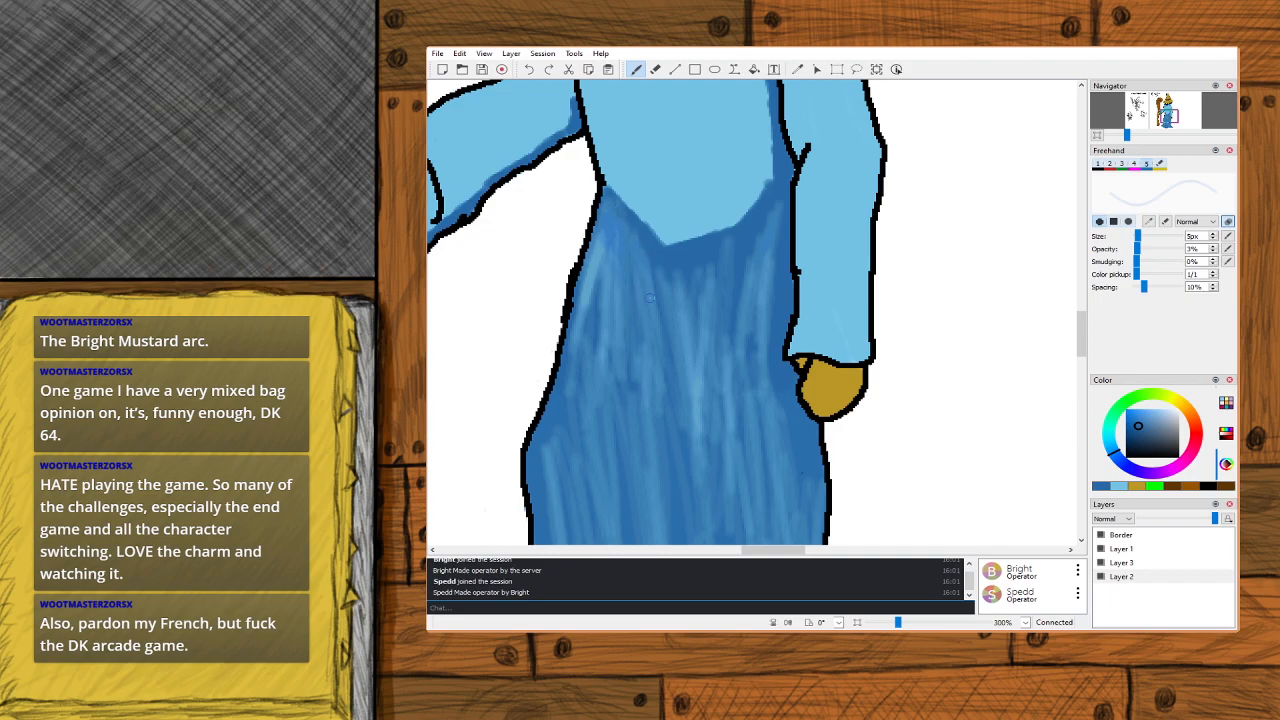
pyautogui.moveTo(594, 295)
pyautogui.mouseDown()
pyautogui.moveTo(595, 251)
pyautogui.moveTo(594, 315)
pyautogui.moveTo(608, 226)
pyautogui.moveTo(599, 324)
pyautogui.moveTo(601, 259)
pyautogui.moveTo(630, 312)
pyautogui.mouseUp()
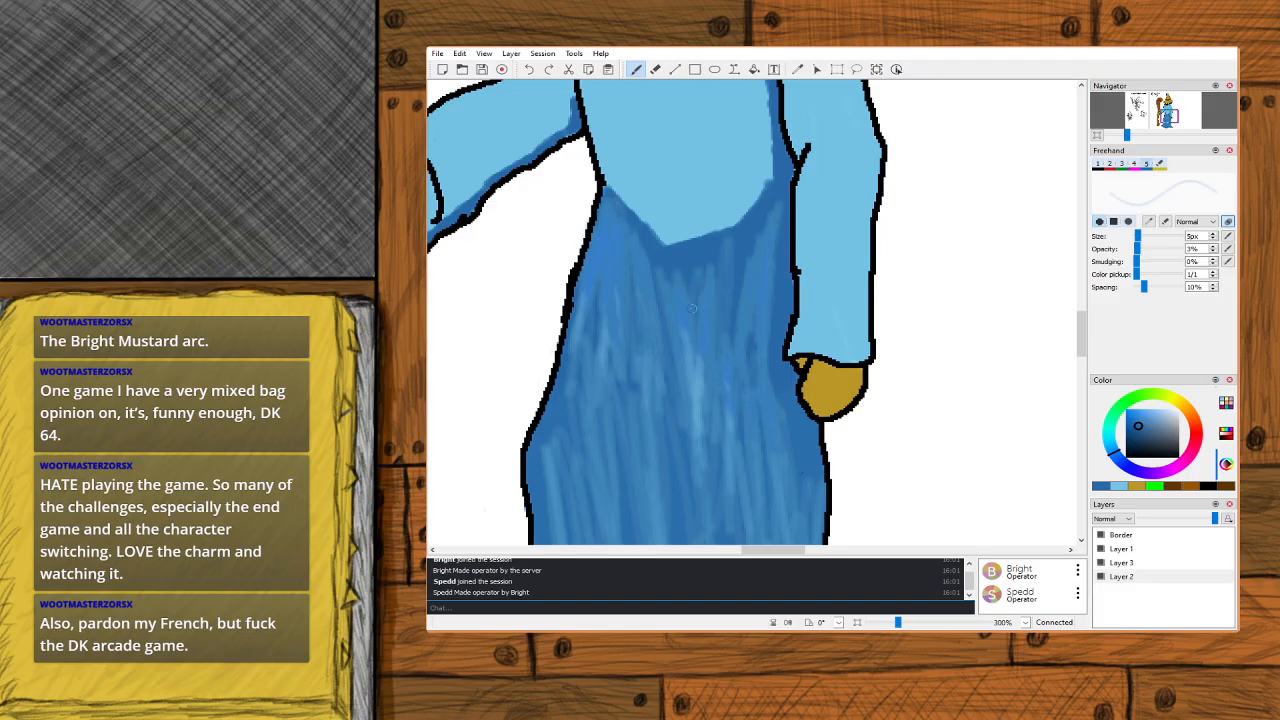
pyautogui.moveTo(705, 405)
pyautogui.mouseDown()
pyautogui.moveTo(686, 338)
pyautogui.moveTo(727, 414)
pyautogui.moveTo(723, 426)
pyautogui.moveTo(673, 345)
pyautogui.moveTo(724, 470)
pyautogui.moveTo(689, 367)
pyautogui.moveTo(699, 438)
pyautogui.mouseUp()
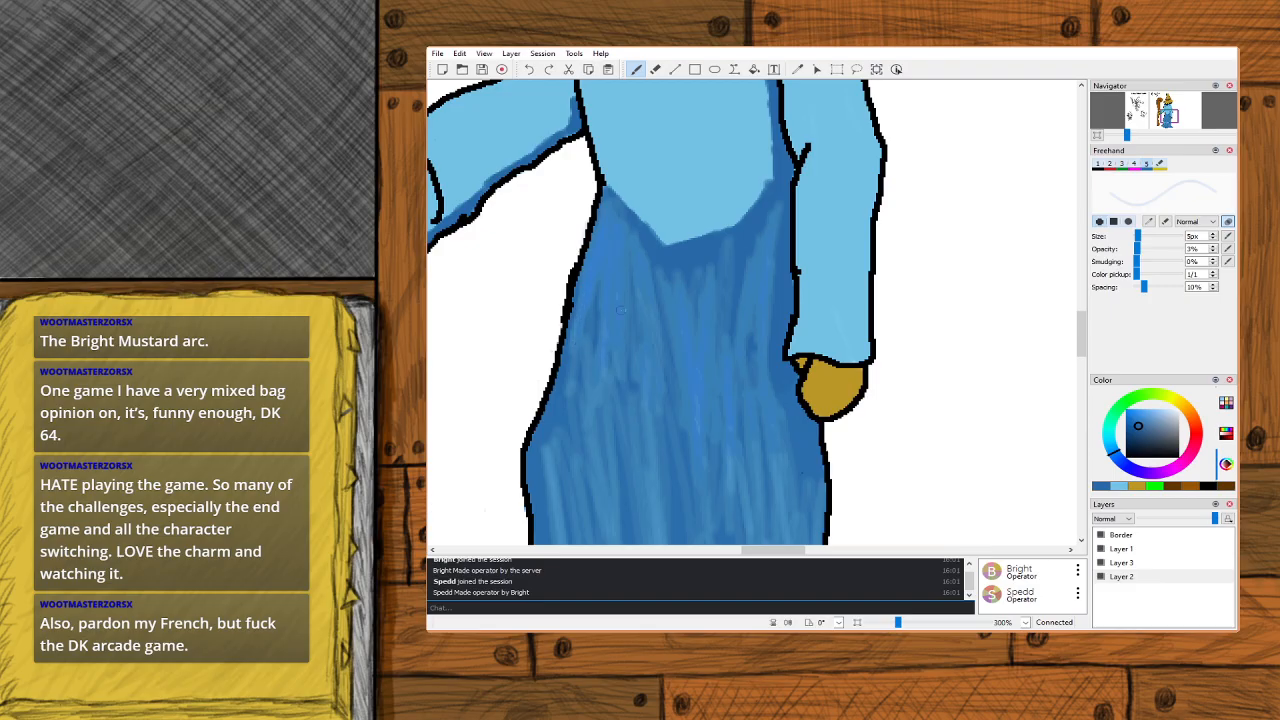
# Continue the faint dark blue glaze over the light streaks on the lower skirt at 5 px, then review the whole wizard.
pyautogui.scroll(-3, 616, 288)
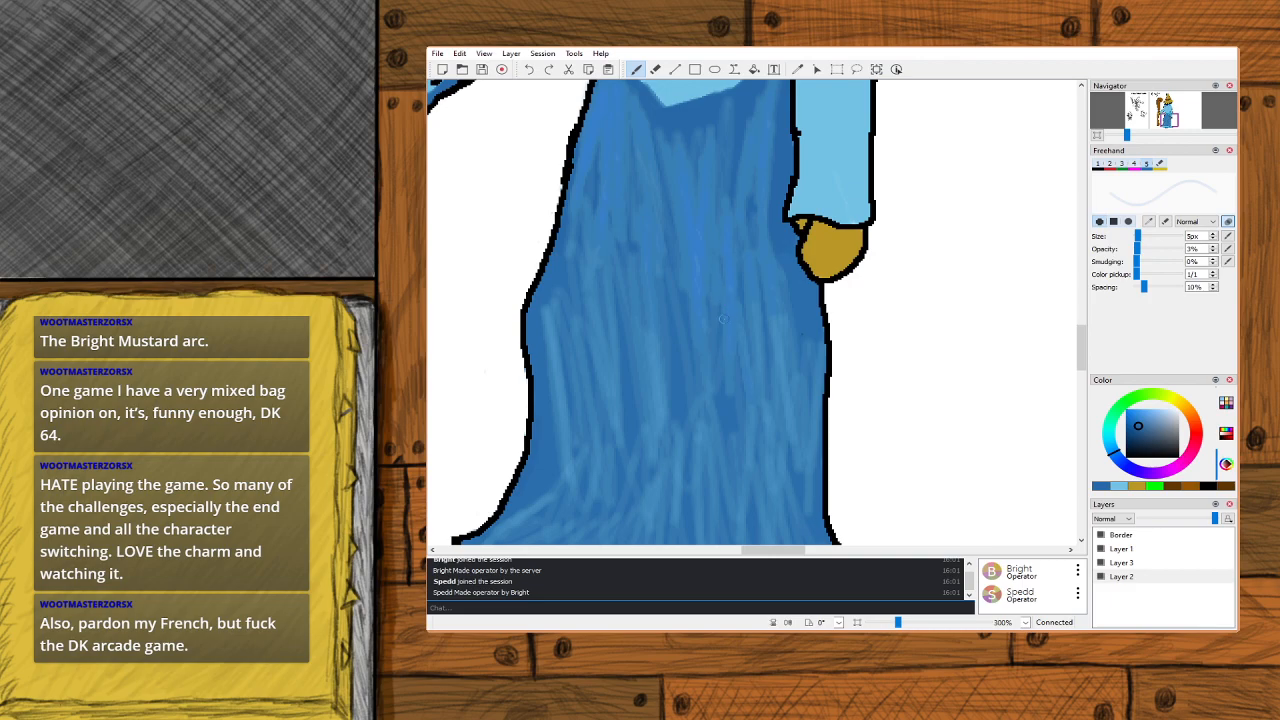
pyautogui.moveTo(775, 320); pyautogui.dragTo(785, 400)
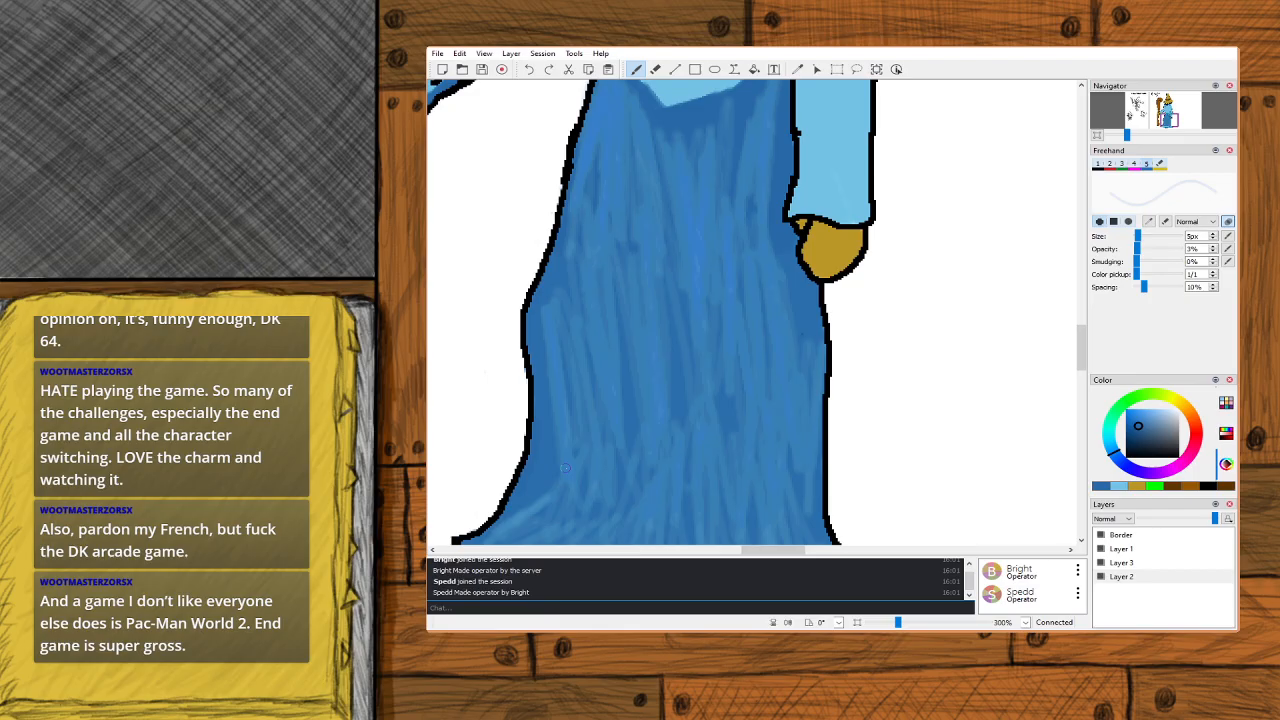
pyautogui.moveTo(565, 467); pyautogui.dragTo(565, 398)
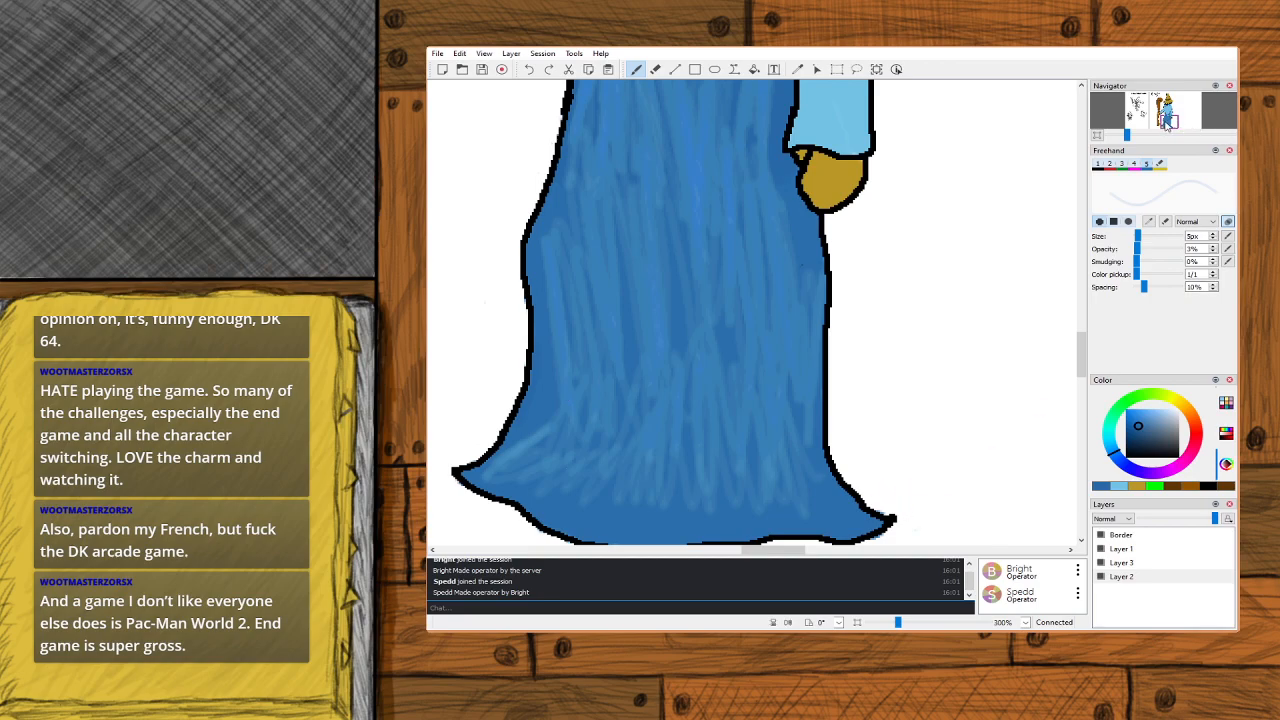
pyautogui.scroll(-10, 1160, 125)
pyautogui.scroll(3, 1130, 115)
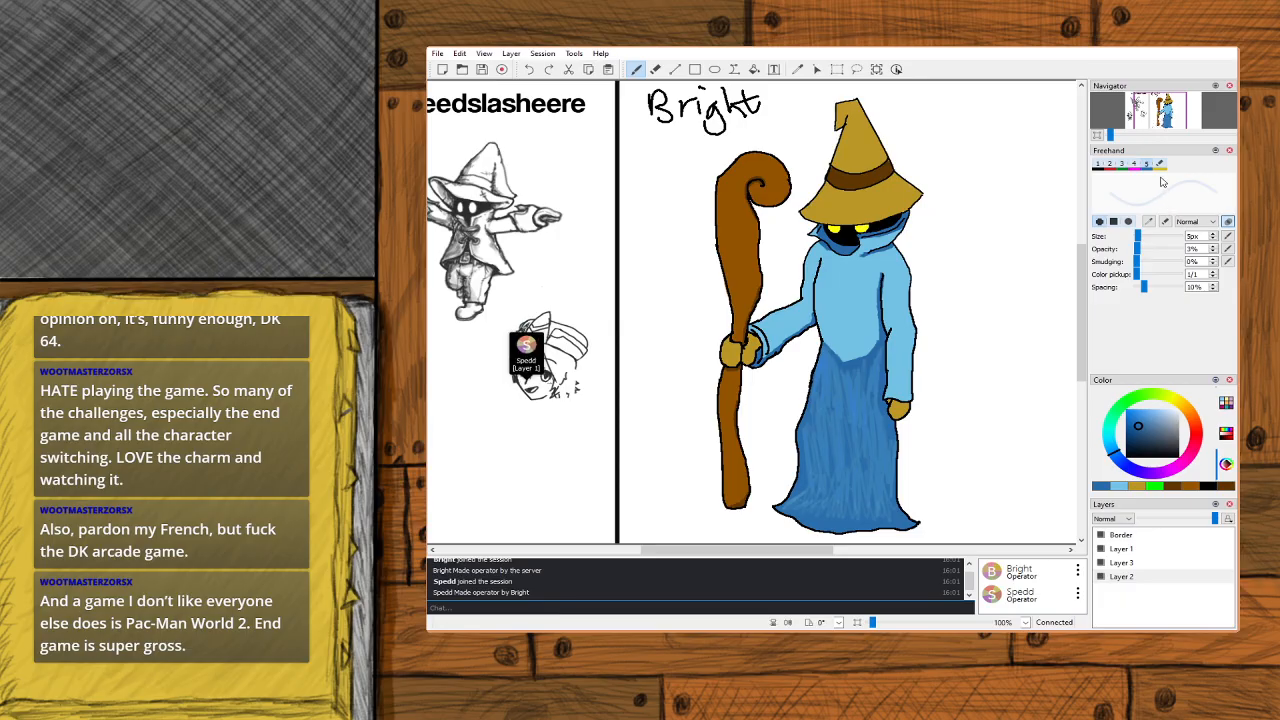
pyautogui.moveTo(1173, 115); pyautogui.dragTo(1152, 115)
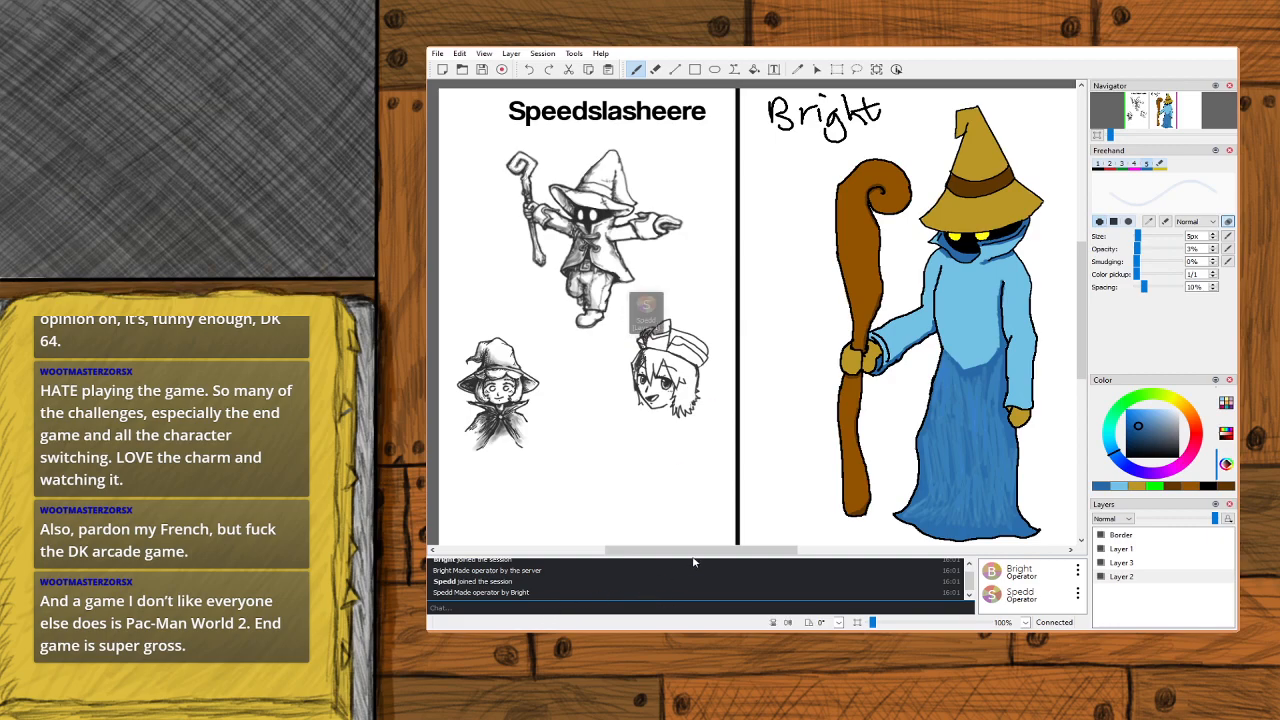
pyautogui.hotkey('alt', 'Tab')
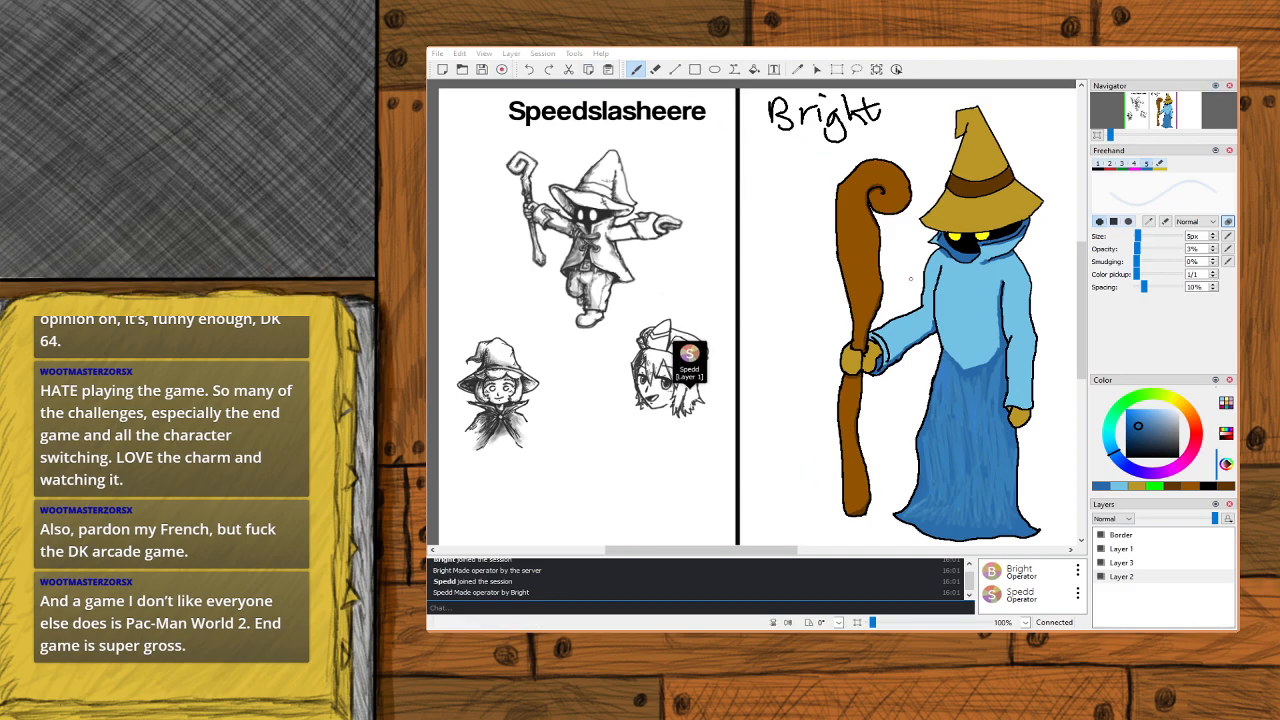
# Switch to the black brush preset at 100% opacity and check what Layer 2 and Layer 3 contain.
pyautogui.click(1097, 164)
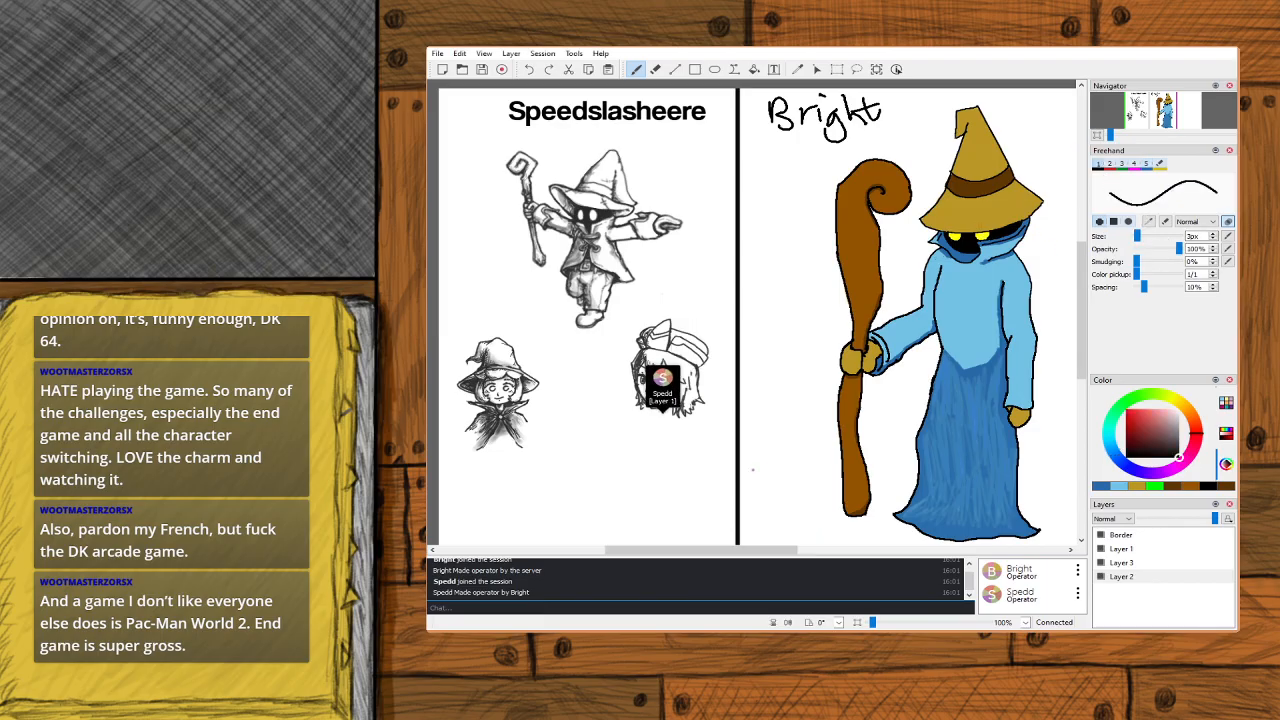
pyautogui.moveTo(755, 553); pyautogui.dragTo(816, 556)
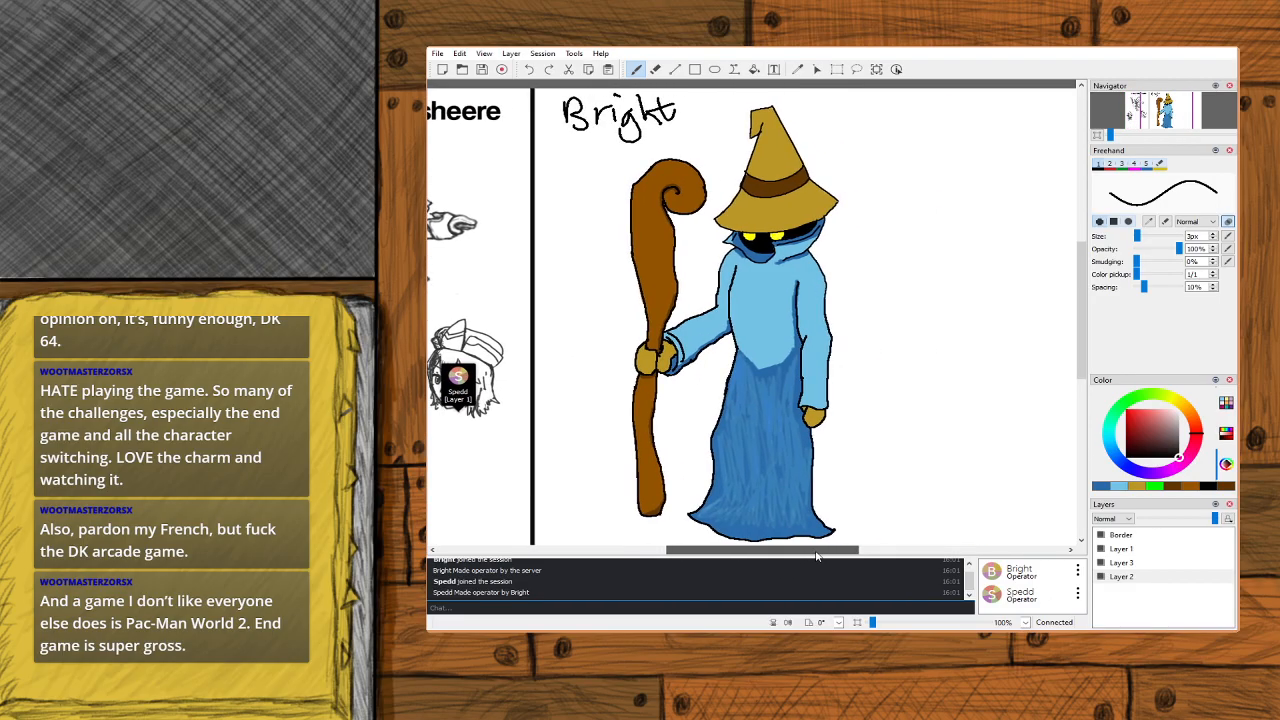
pyautogui.click(1128, 565)
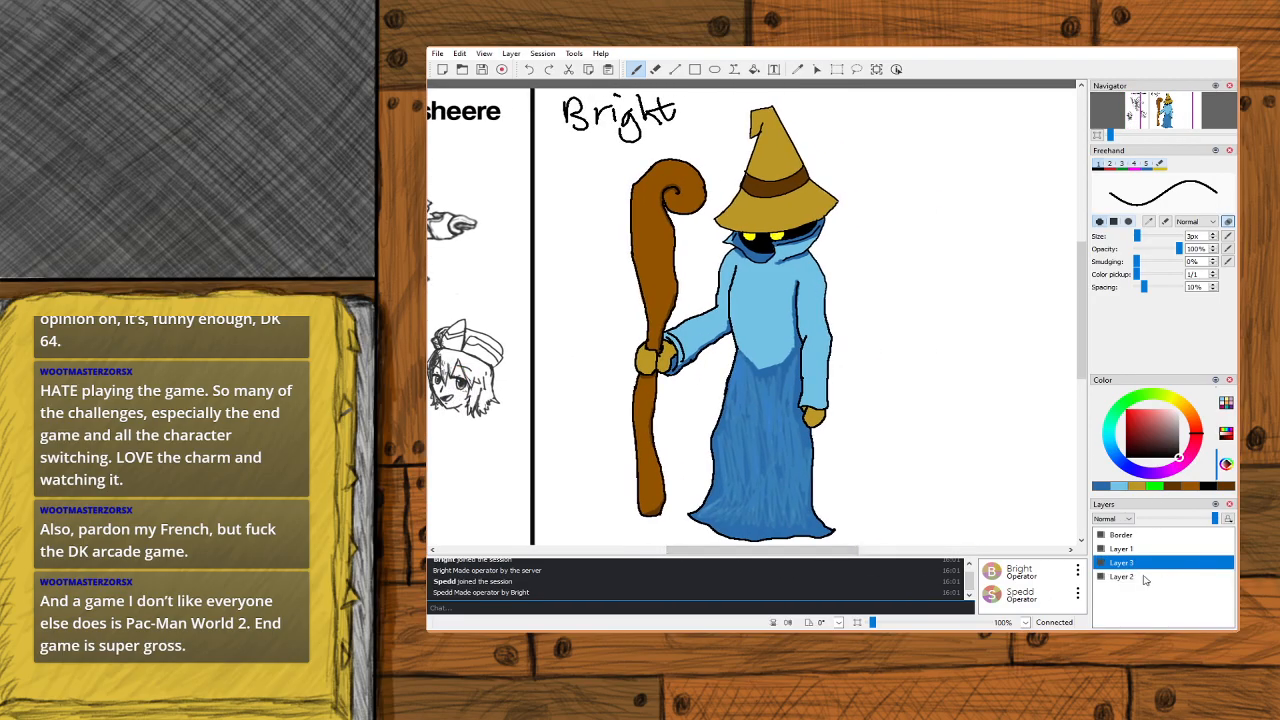
pyautogui.click(1102, 578)
pyautogui.click(1102, 578)
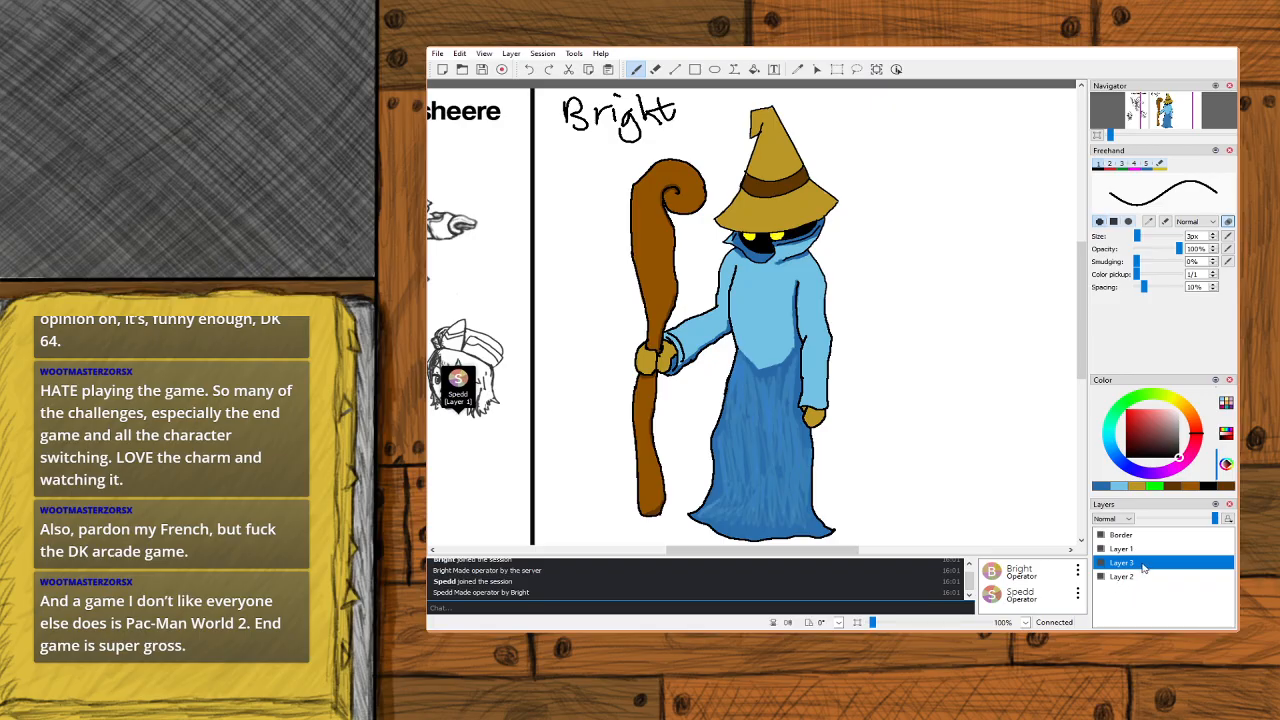
pyautogui.click(1150, 563)
pyautogui.rightClick(1153, 565)
pyautogui.click(1159, 465)
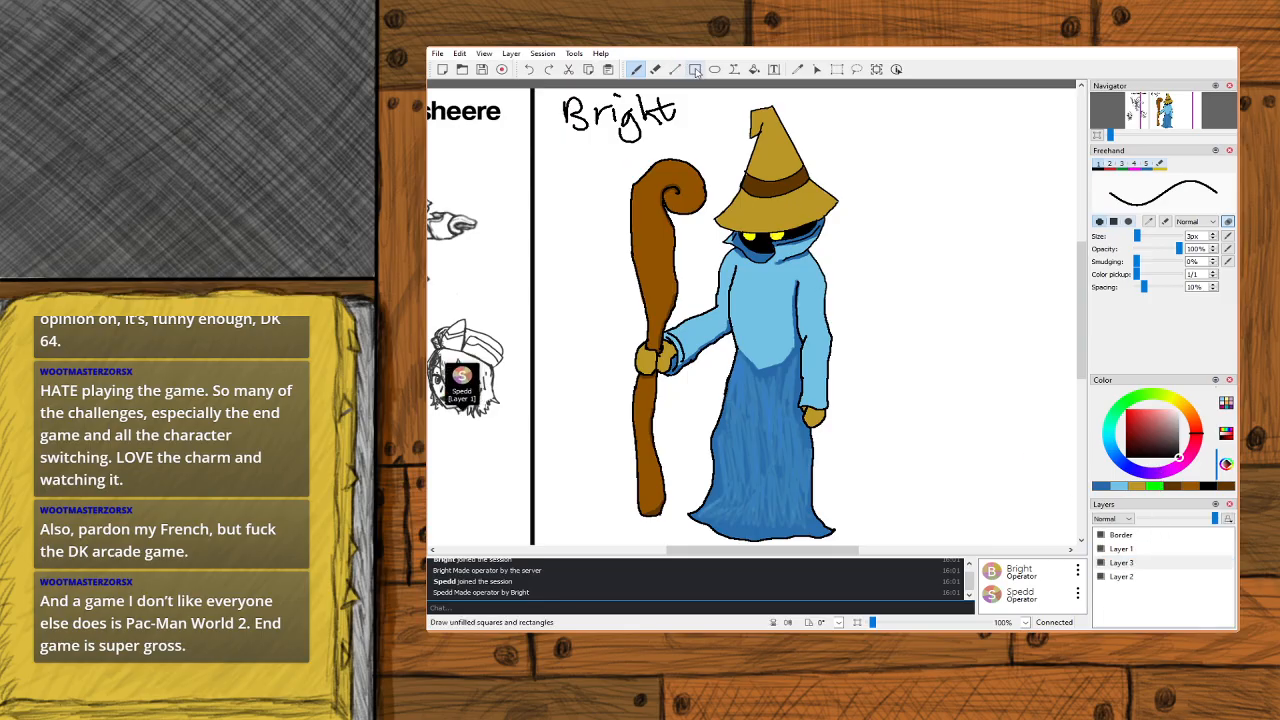
# Lasso the whole wizard on Layer 2 and try moving its colours away from the line art, then cancel the move.
pyautogui.click(856, 69)
pyautogui.click(1150, 577)
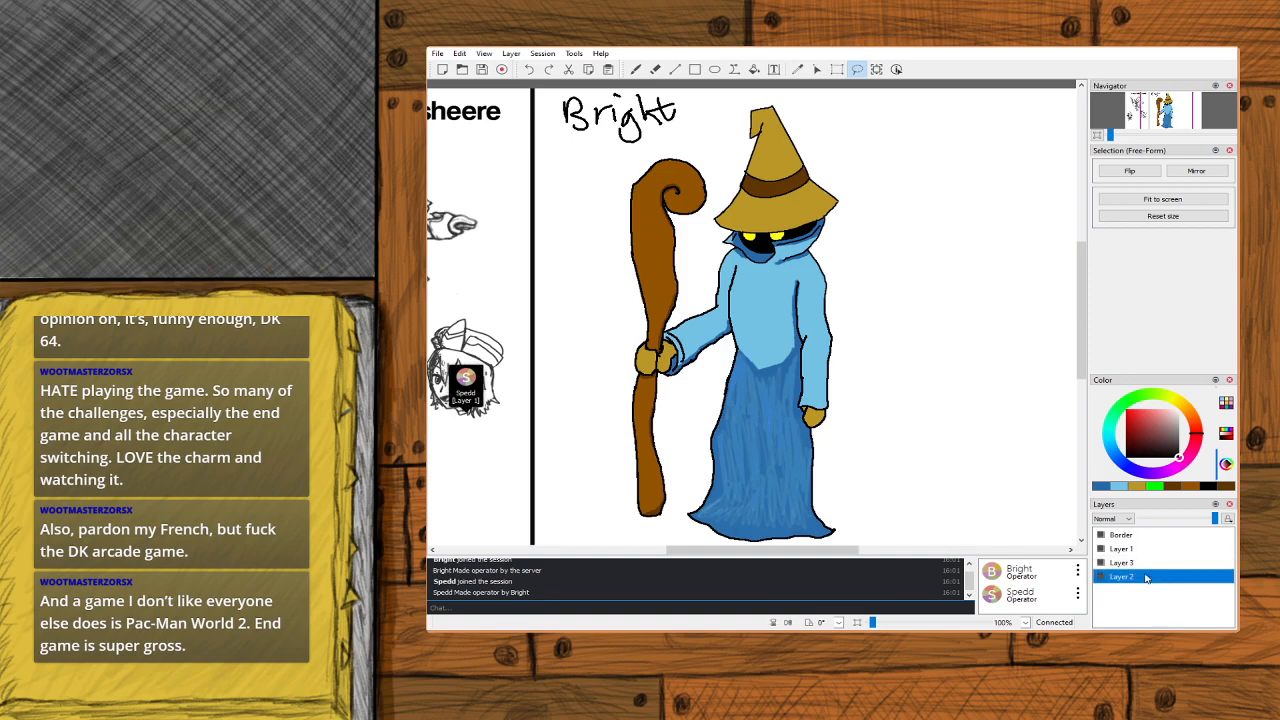
pyautogui.moveTo(720, 105)
pyautogui.mouseDown()
pyautogui.moveTo(802, 97)
pyautogui.moveTo(895, 185)
pyautogui.moveTo(908, 373)
pyautogui.moveTo(863, 455)
pyautogui.moveTo(859, 568)
pyautogui.moveTo(648, 560)
pyautogui.moveTo(590, 466)
pyautogui.moveTo(586, 311)
pyautogui.moveTo(605, 197)
pyautogui.moveTo(745, 92)
pyautogui.mouseUp()
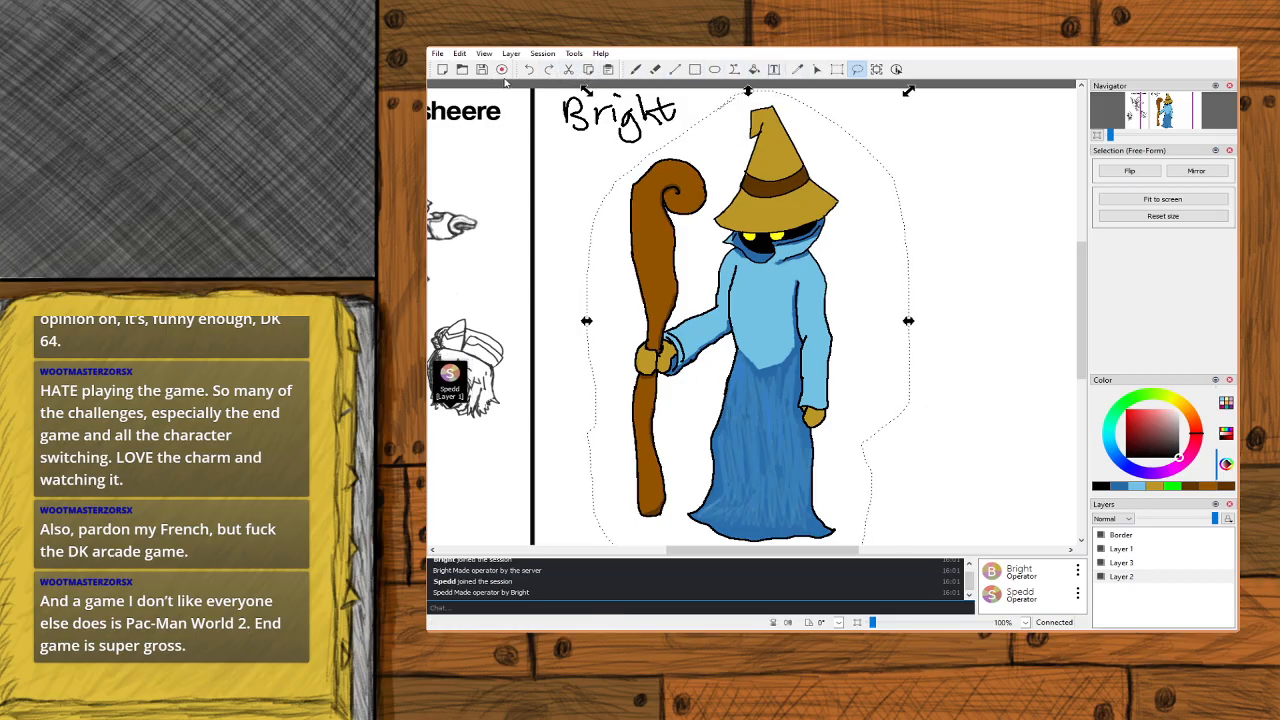
pyautogui.moveTo(747, 323); pyautogui.dragTo(889, 313)
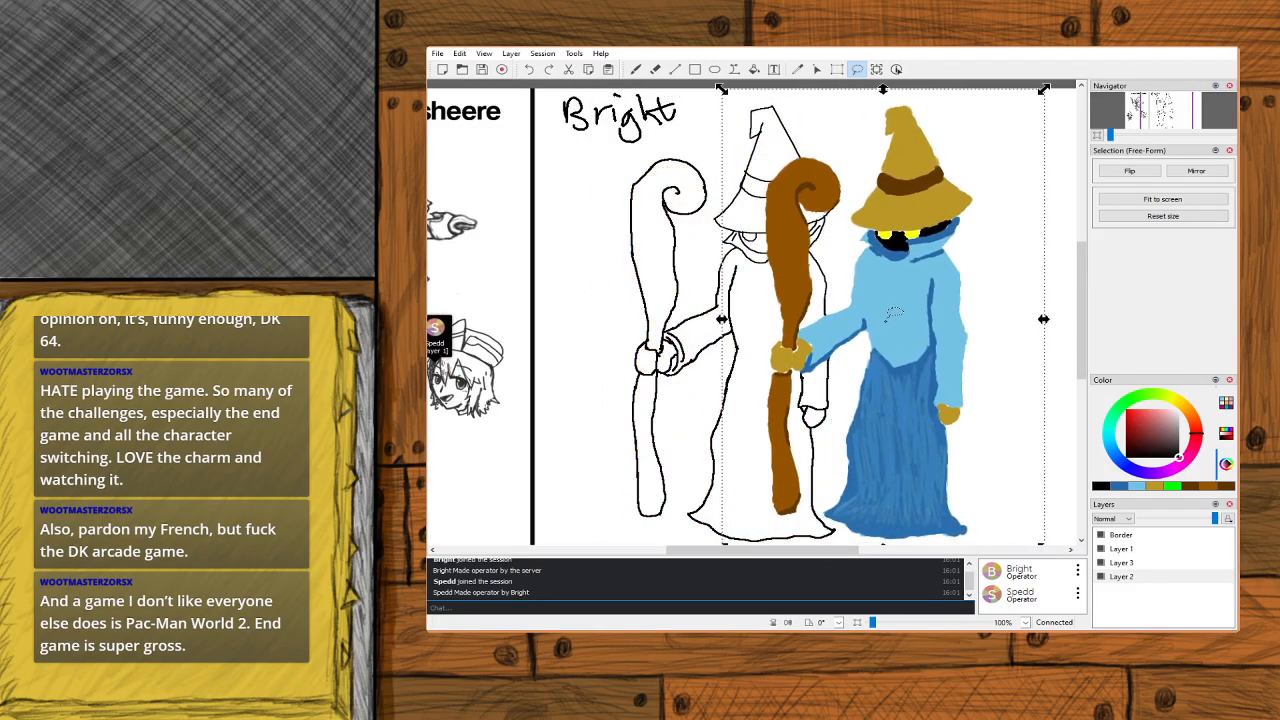
pyautogui.press('Escape')
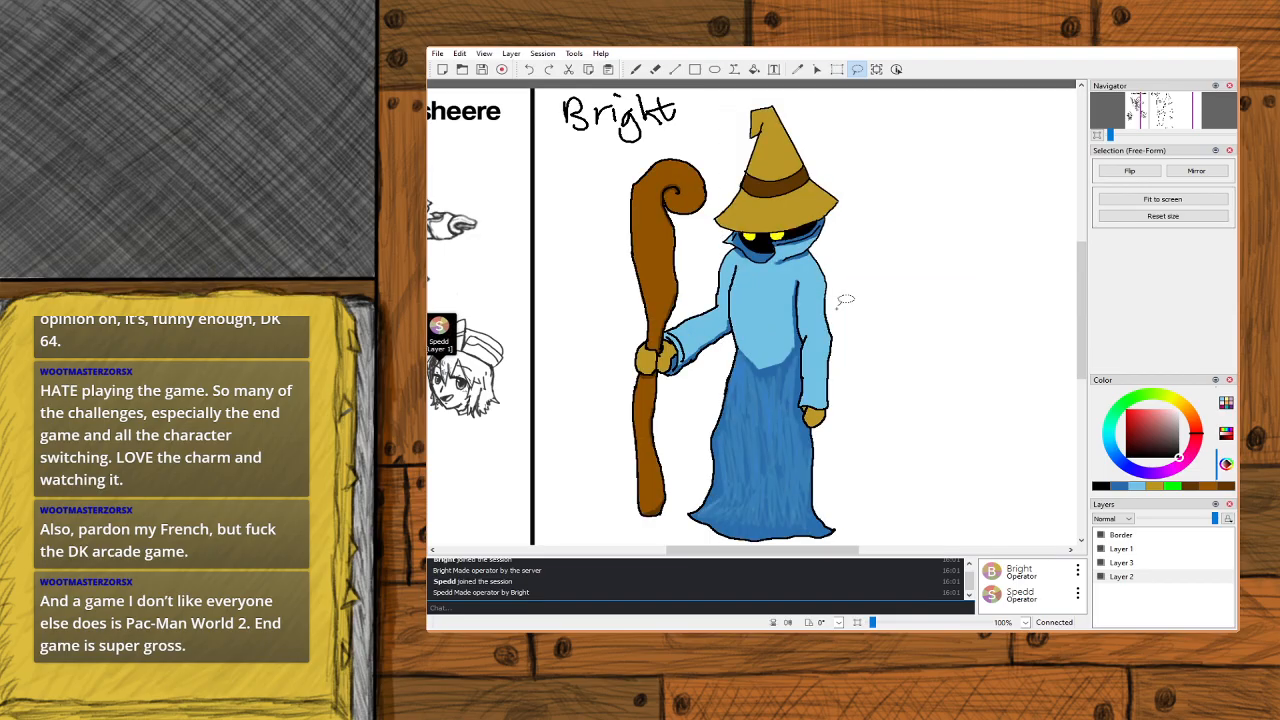
# Check the contents of the other layers, move Layer 2 above Layer 1, and select Layer 3.
pyautogui.click(1102, 564)
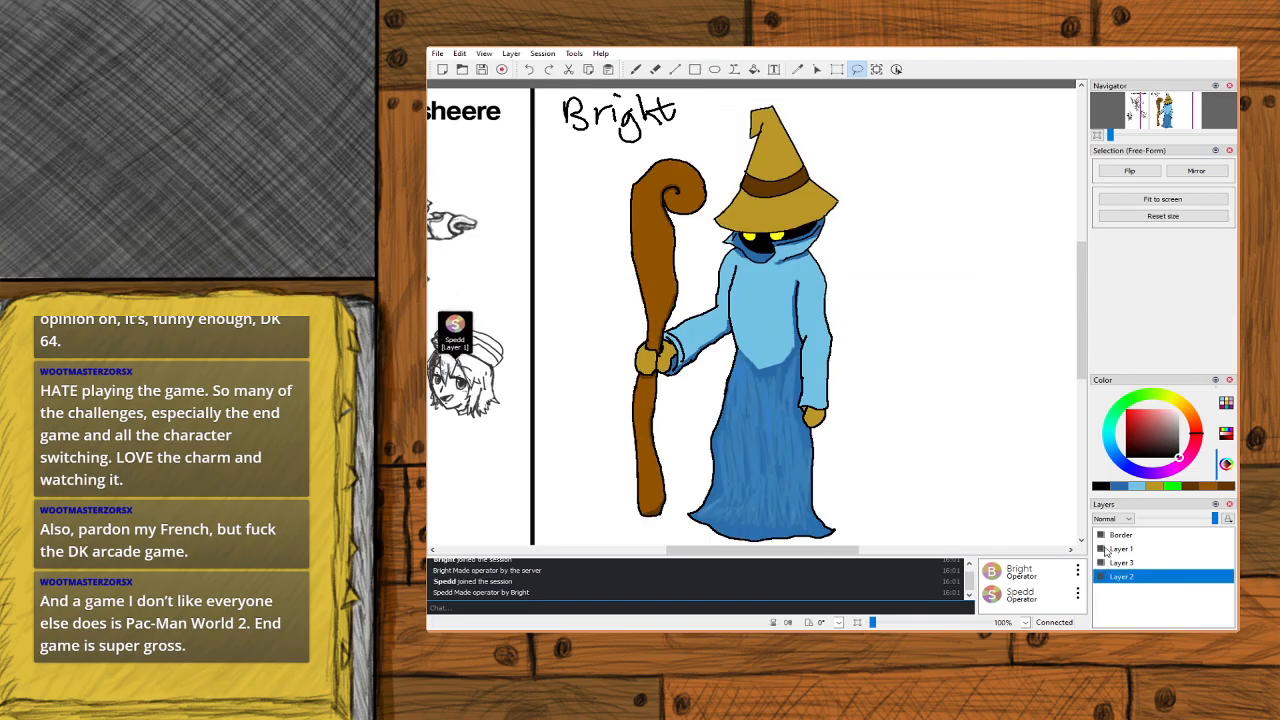
pyautogui.click(1102, 549)
pyautogui.click(1102, 549)
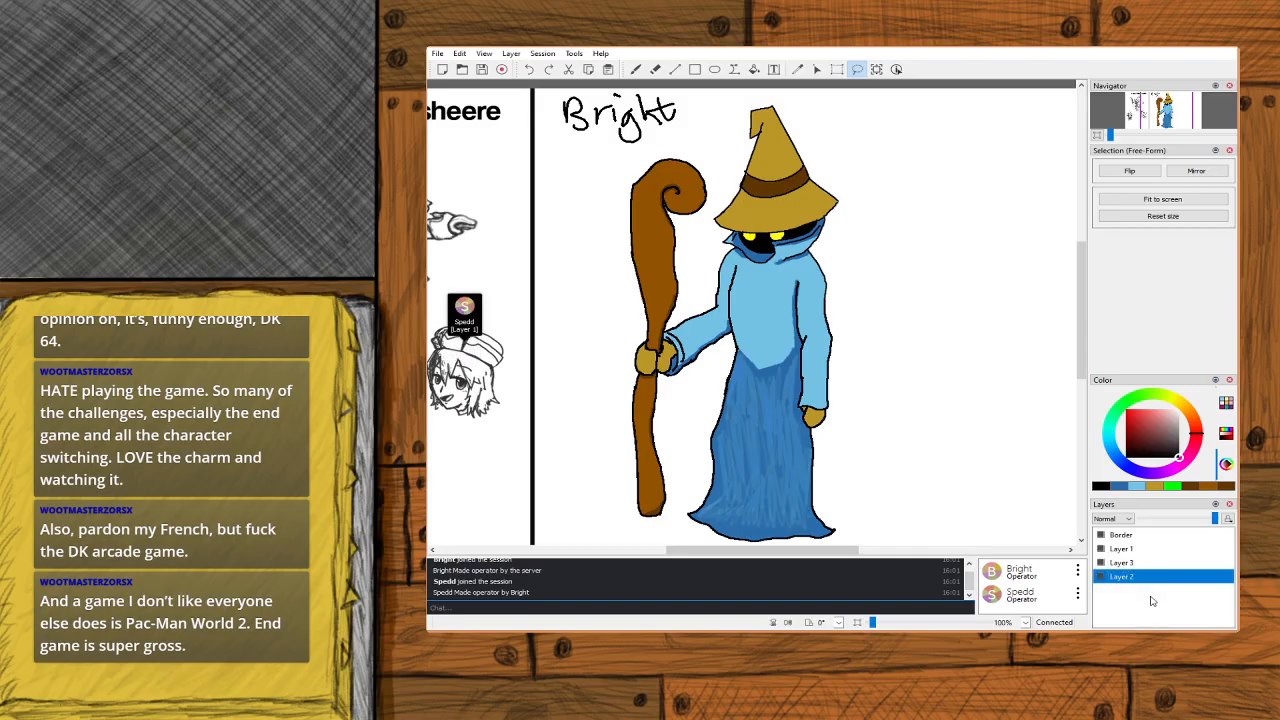
pyautogui.moveTo(1145, 575); pyautogui.dragTo(1140, 550)
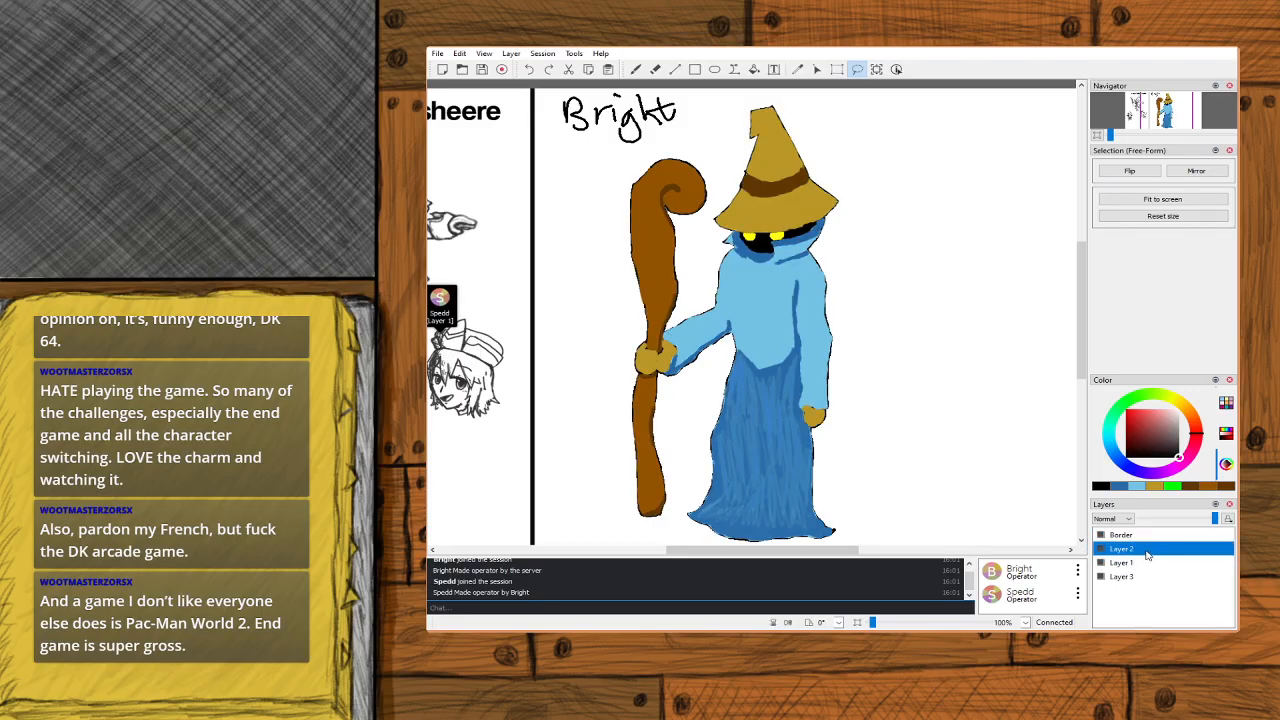
pyautogui.click(1152, 563)
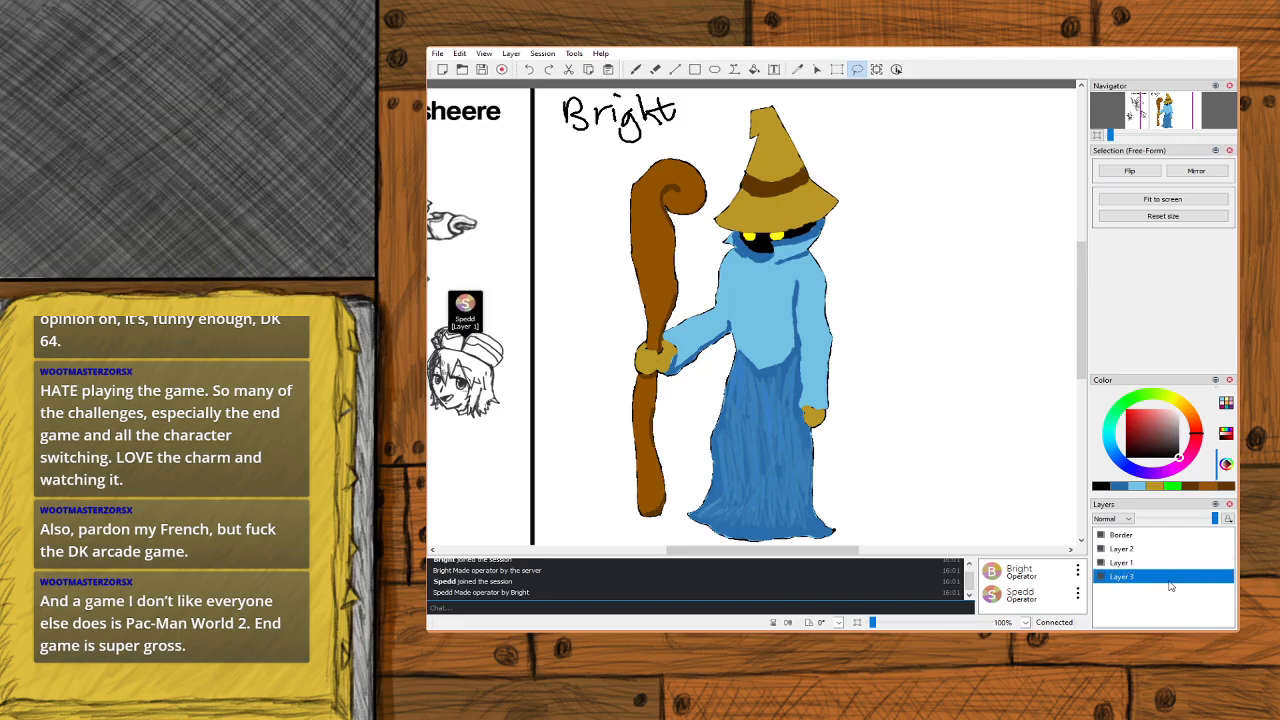
# Merge Layer 1's line art over the wizard's colours on Layer 2, and check what Layer 3 contains.
pyautogui.doubleClick(1158, 567)
pyautogui.moveTo(1203, 557); pyautogui.dragTo(1207, 551)
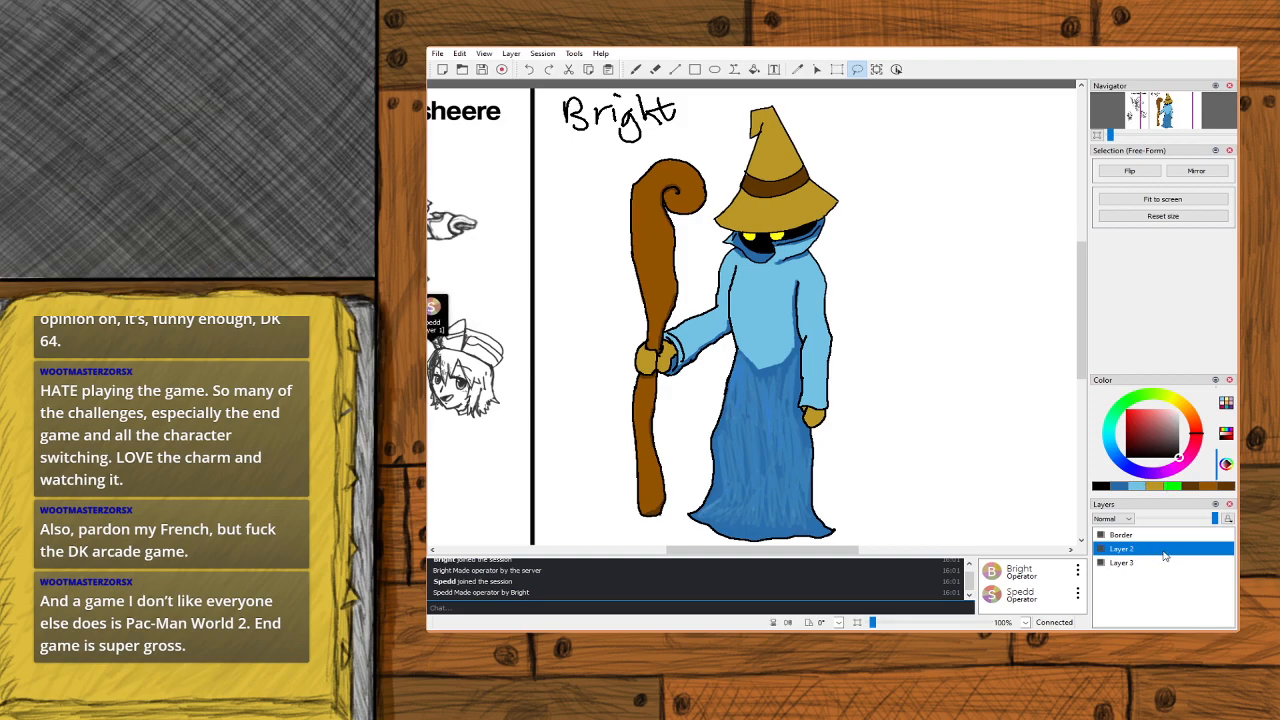
pyautogui.click(1163, 562)
pyautogui.doubleClick(1151, 563)
pyautogui.click(1153, 563)
pyautogui.click(1185, 580)
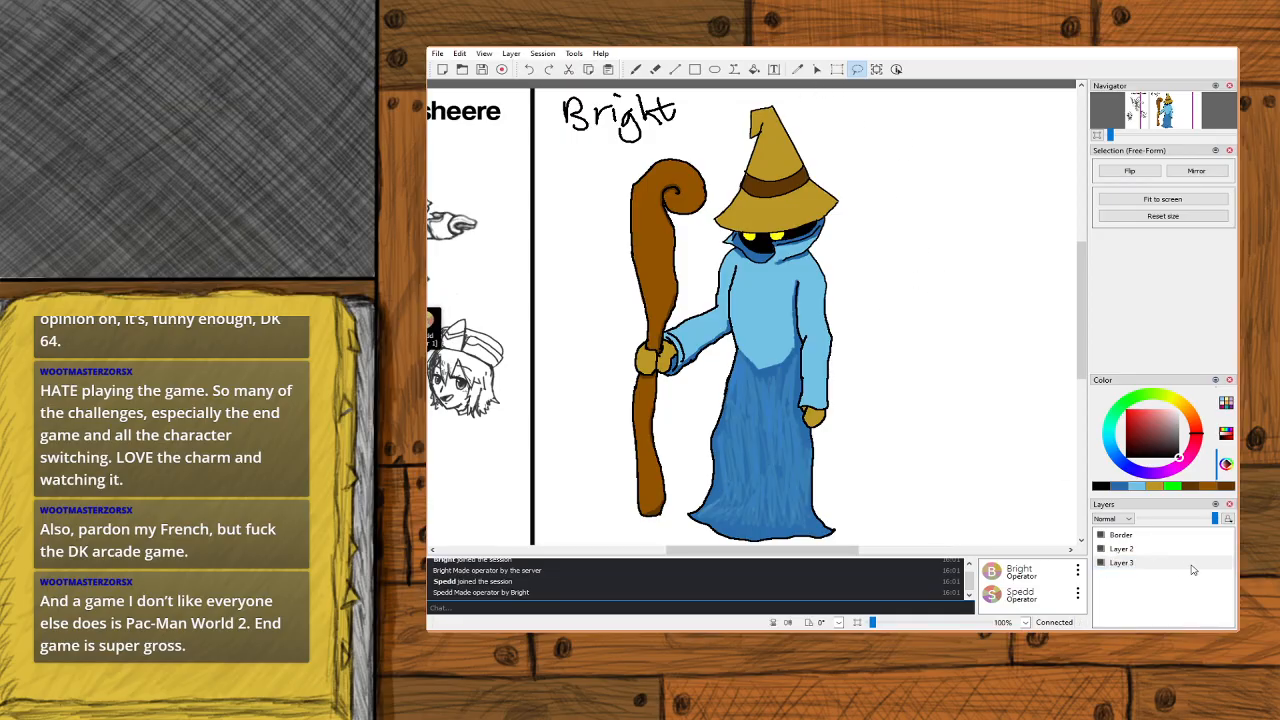
# Lasso the whole wizard on Layer 2, move it close to the canvas's right edge, and return to the freehand brush with Layer 3 selected.
pyautogui.click(1150, 549)
pyautogui.moveTo(780, 120)
pyautogui.mouseDown()
pyautogui.moveTo(903, 176)
pyautogui.moveTo(959, 491)
pyautogui.moveTo(888, 581)
pyautogui.moveTo(651, 551)
pyautogui.moveTo(573, 416)
pyautogui.moveTo(570, 317)
pyautogui.moveTo(601, 182)
pyautogui.moveTo(751, 92)
pyautogui.moveTo(790, 100)
pyautogui.mouseUp()
pyautogui.moveTo(692, 331); pyautogui.dragTo(914, 331)
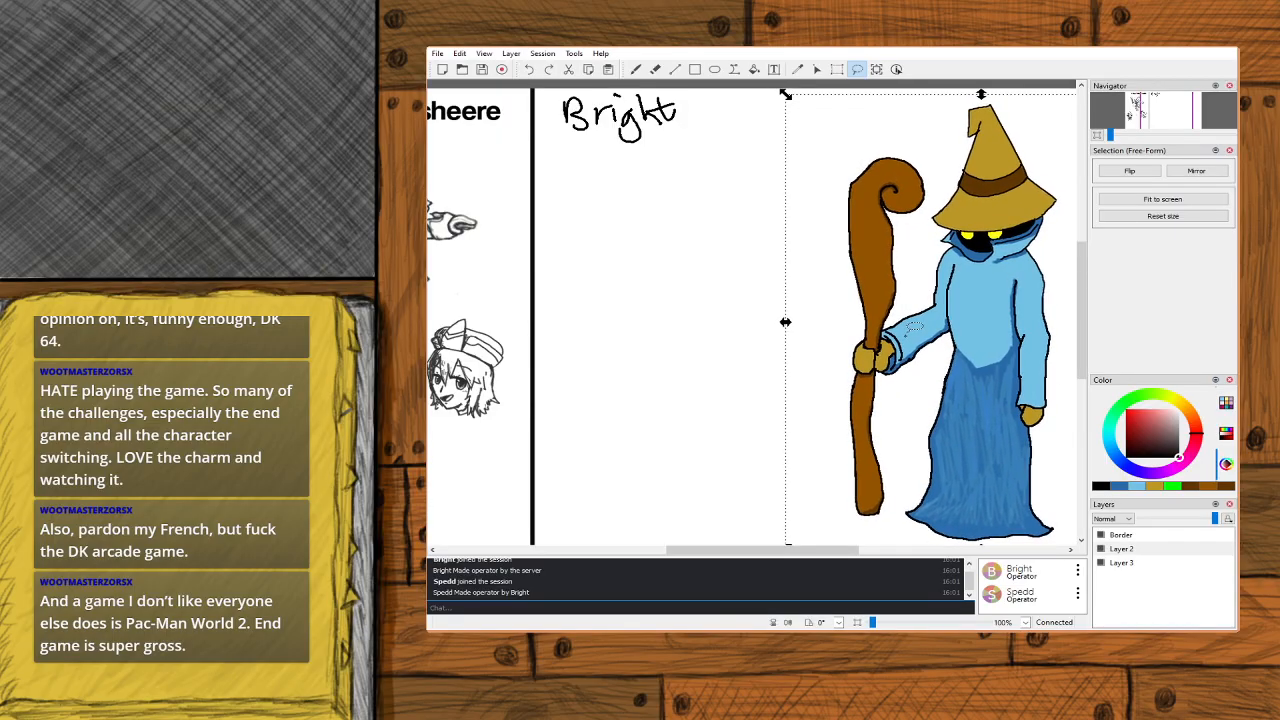
pyautogui.moveTo(724, 551); pyautogui.dragTo(793, 555)
pyautogui.moveTo(700, 366); pyautogui.dragTo(797, 366)
pyautogui.moveTo(796, 369); pyautogui.dragTo(797, 371)
pyautogui.moveTo(800, 549)
pyautogui.mouseDown()
pyautogui.moveTo(627, 549)
pyautogui.moveTo(787, 548)
pyautogui.mouseUp()
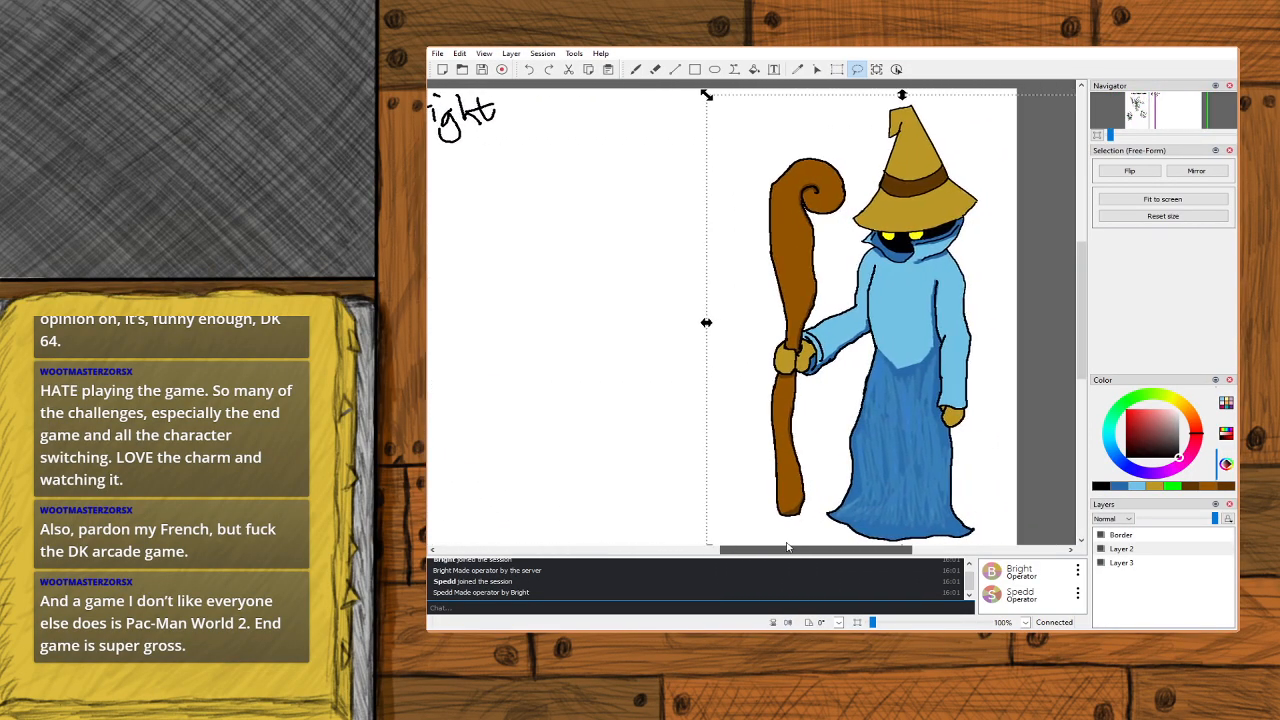
pyautogui.click(1146, 563)
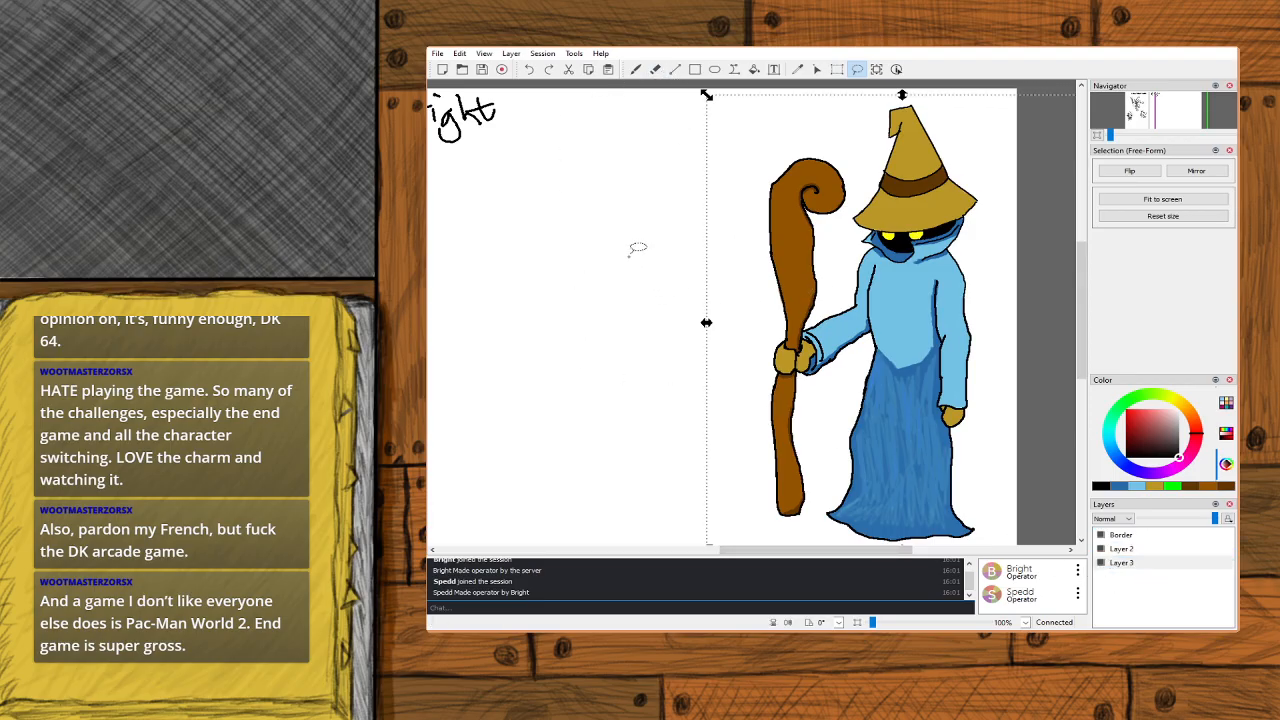
pyautogui.moveTo(627, 257); pyautogui.dragTo(572, 337)
pyautogui.click(636, 69)
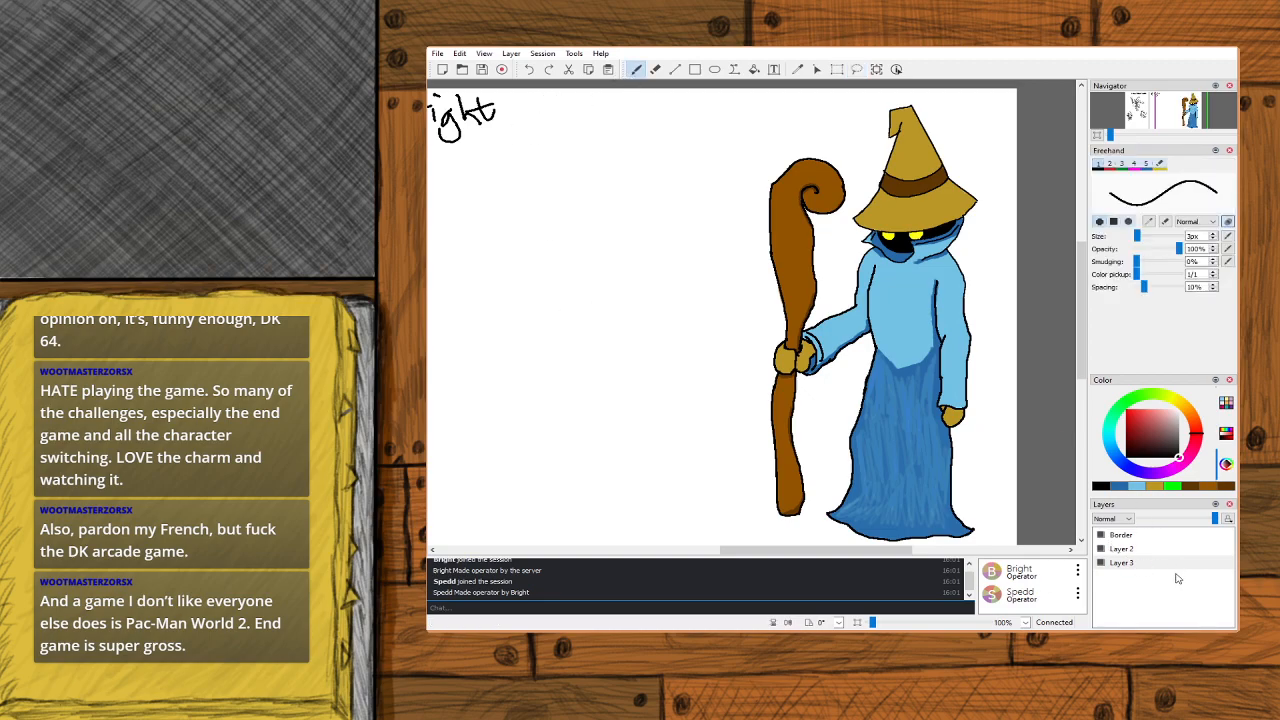
# Rename the merged Layer 2 as Layer 1.
pyautogui.moveTo(1167, 120); pyautogui.dragTo(1157, 115)
pyautogui.click(1138, 550)
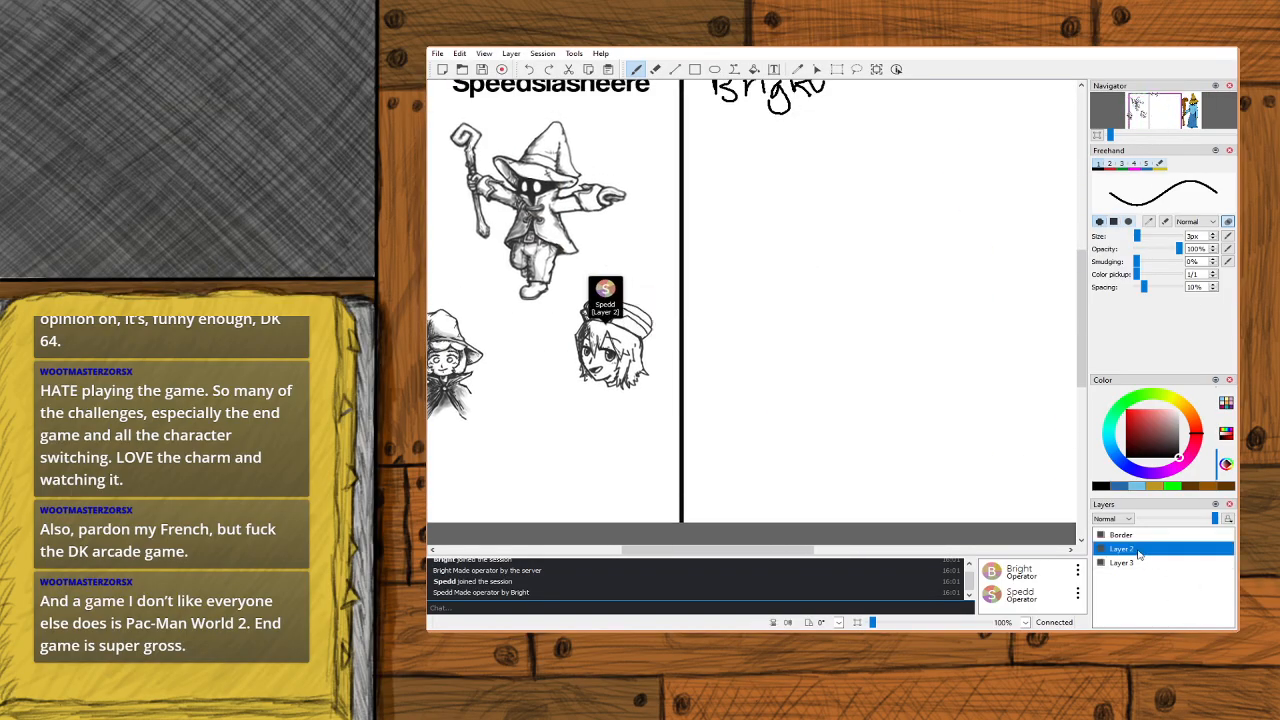
pyautogui.doubleClick(1138, 552)
pyautogui.press('Escape')
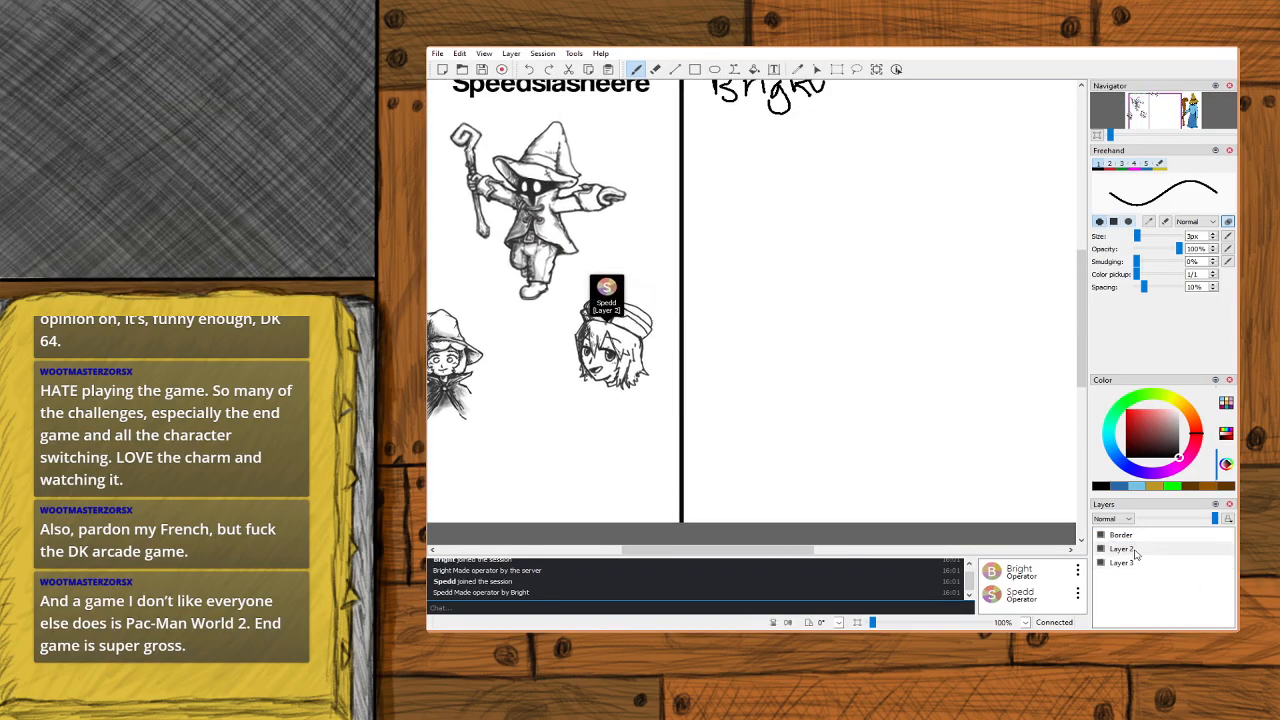
pyautogui.doubleClick(1136, 550)
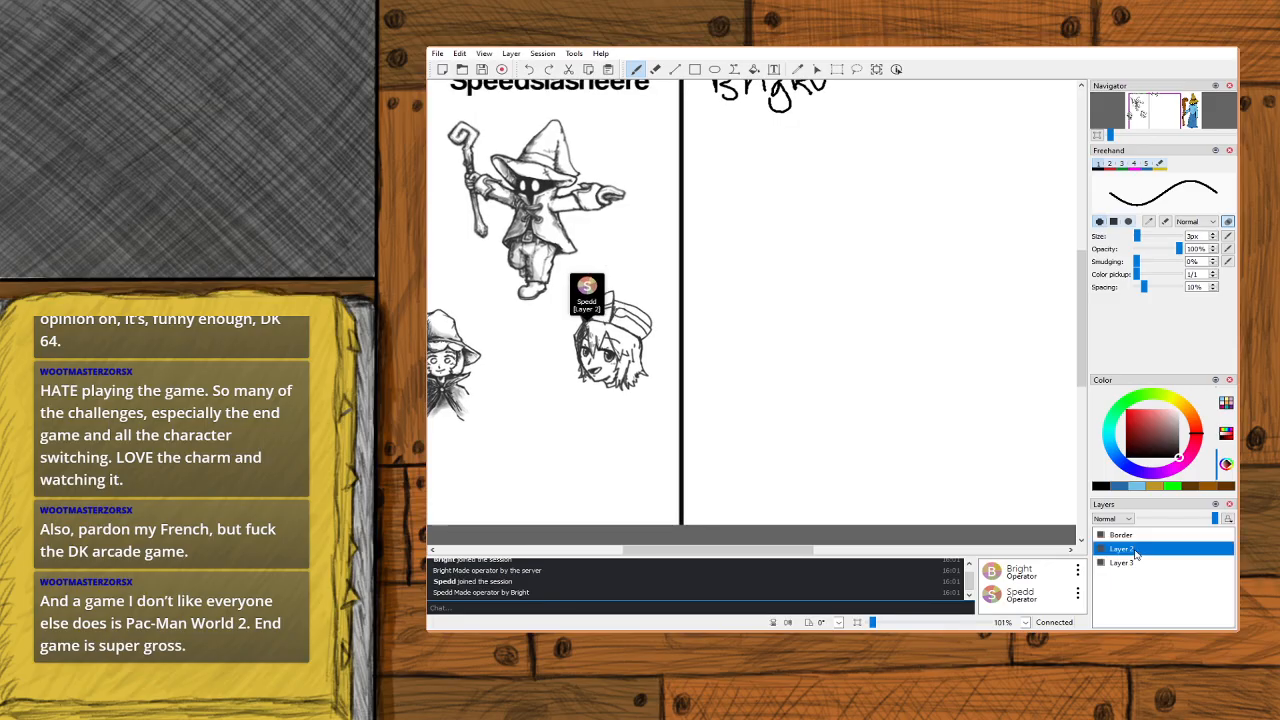
pyautogui.click(1135, 550)
pyautogui.press('BackSpace')
pyautogui.write('1')
pyautogui.press('Return')
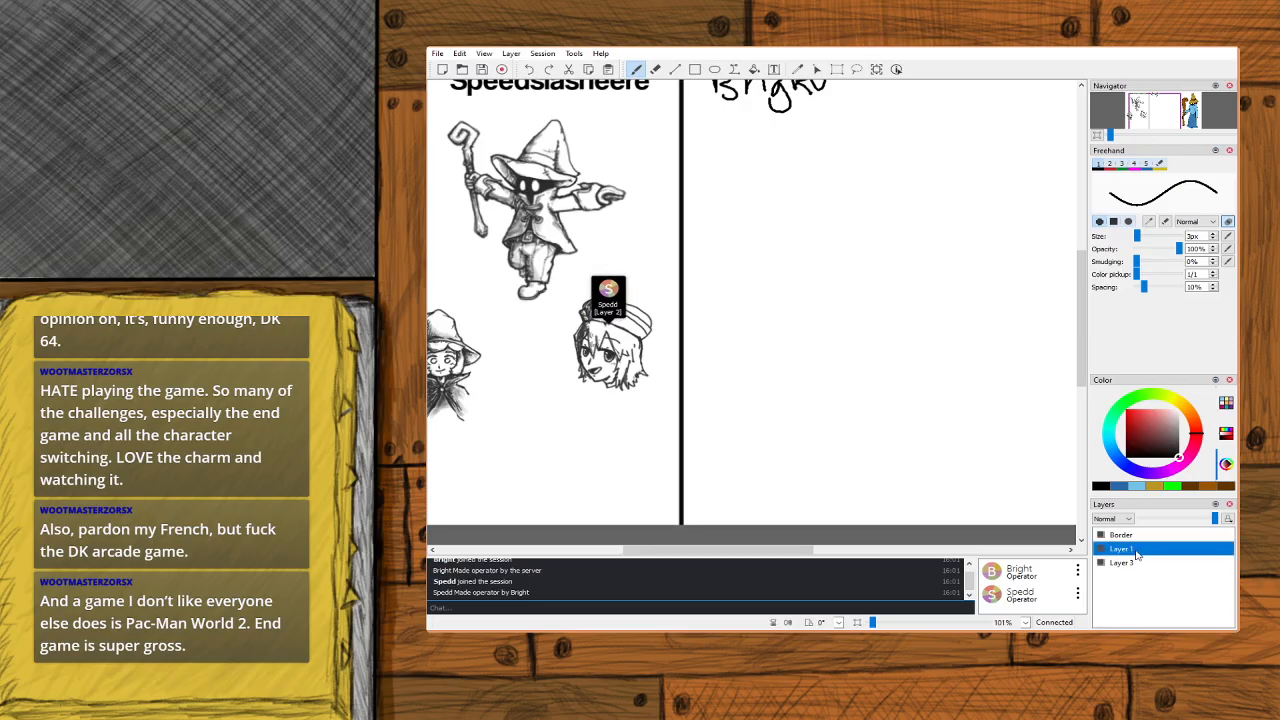
# On Layer 3, sketch Mew's round head, two ears and oval body in the blank area between the divider and the wizard.
pyautogui.click(1137, 563)
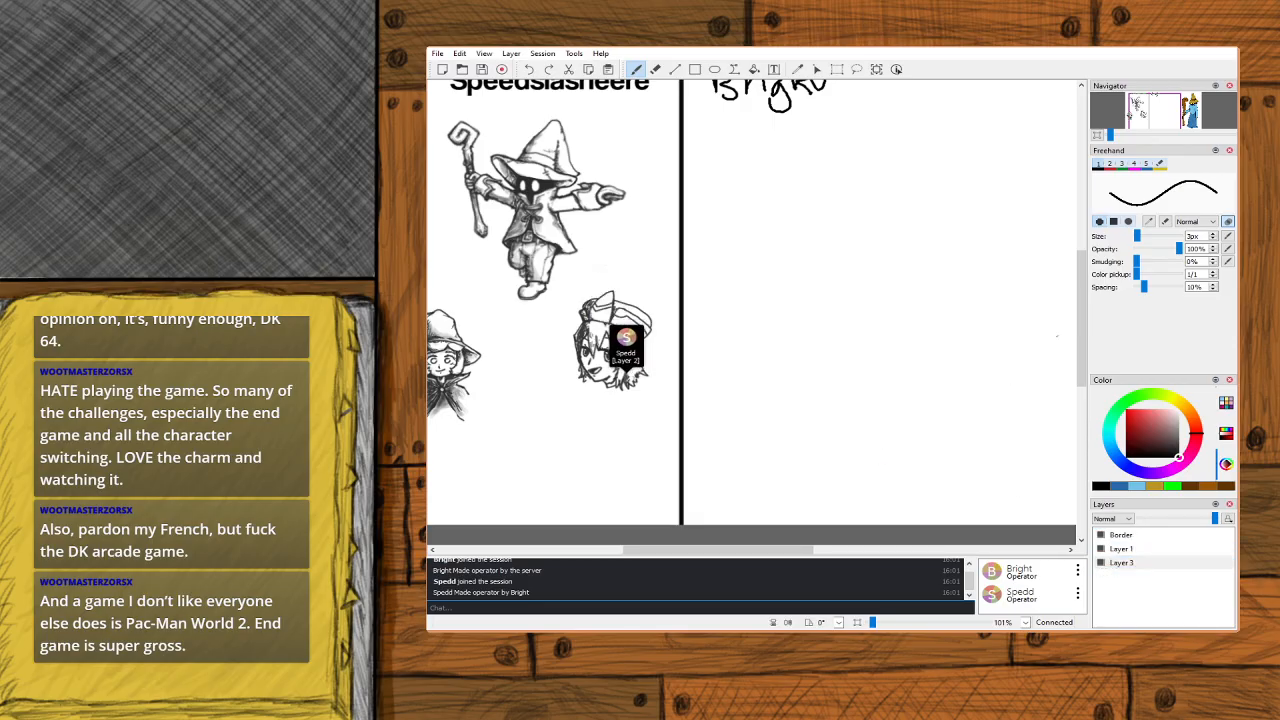
pyautogui.moveTo(796, 550)
pyautogui.mouseDown()
pyautogui.moveTo(891, 553)
pyautogui.moveTo(788, 554)
pyautogui.moveTo(802, 549)
pyautogui.mouseUp()
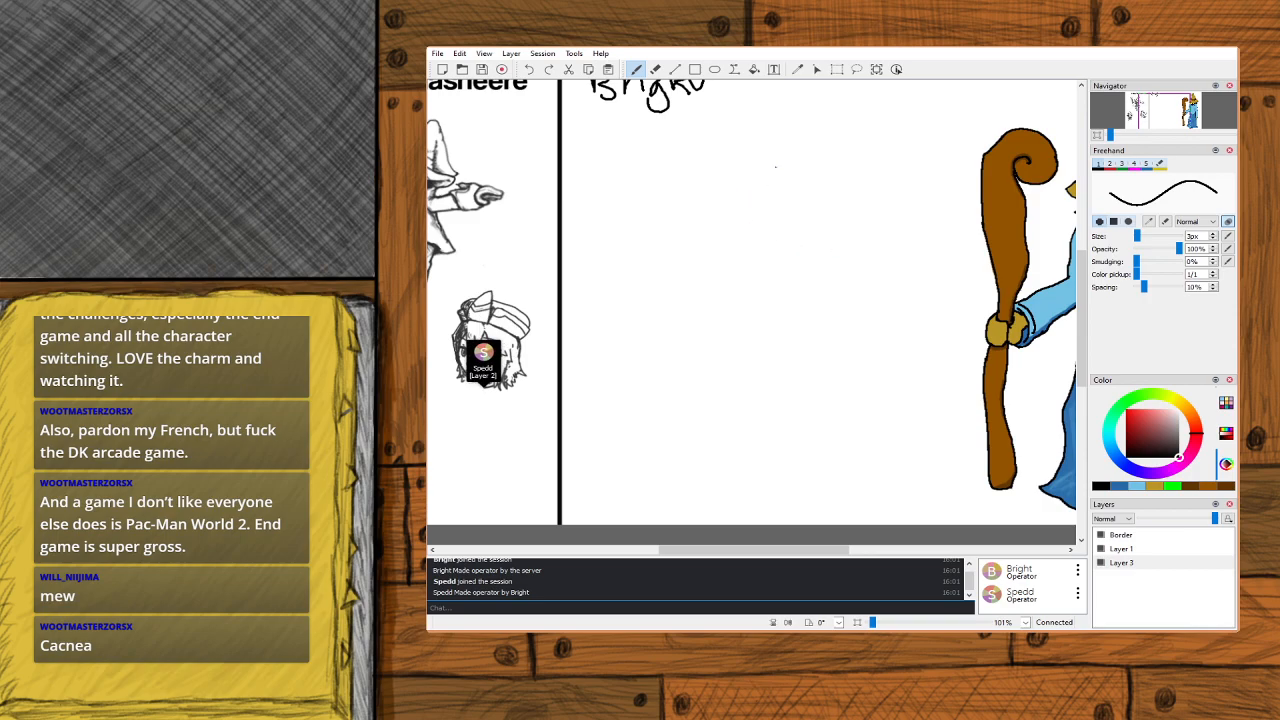
pyautogui.moveTo(764, 168)
pyautogui.mouseDown()
pyautogui.moveTo(815, 236)
pyautogui.moveTo(754, 243)
pyautogui.moveTo(732, 198)
pyautogui.moveTo(763, 167)
pyautogui.moveTo(755, 176)
pyautogui.moveTo(720, 150)
pyautogui.mouseUp()
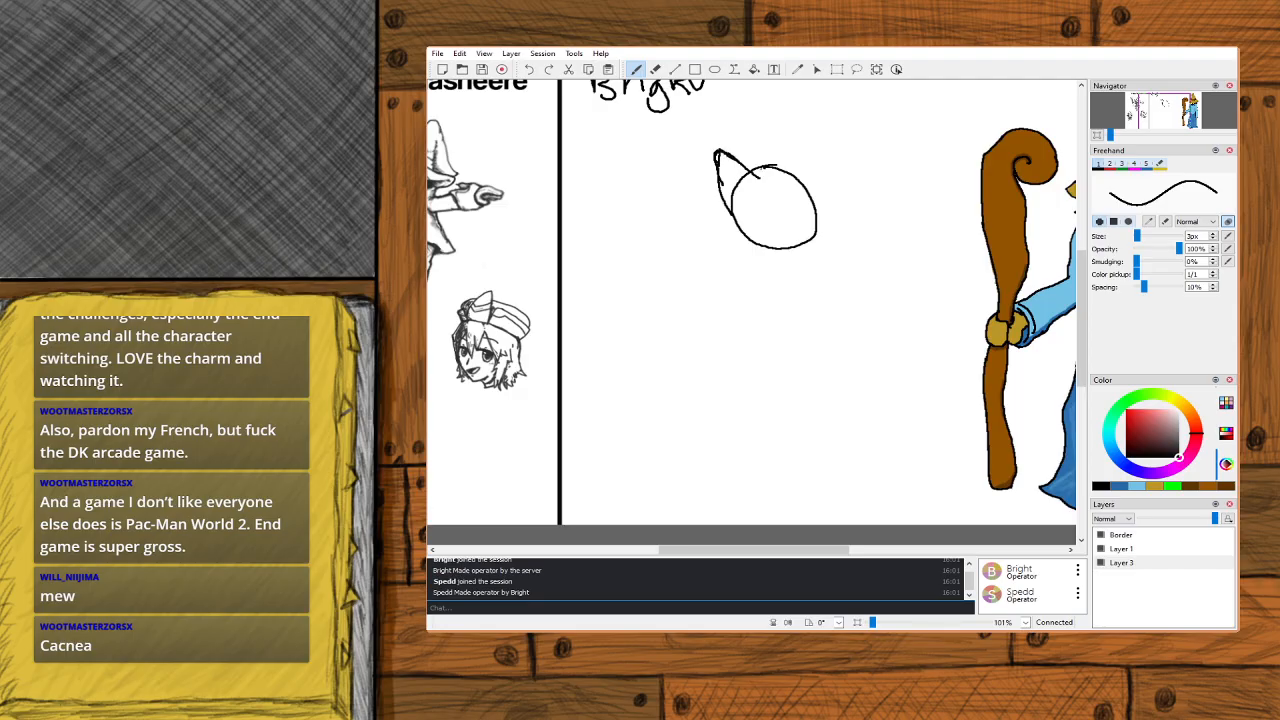
pyautogui.moveTo(795, 151); pyautogui.dragTo(790, 168)
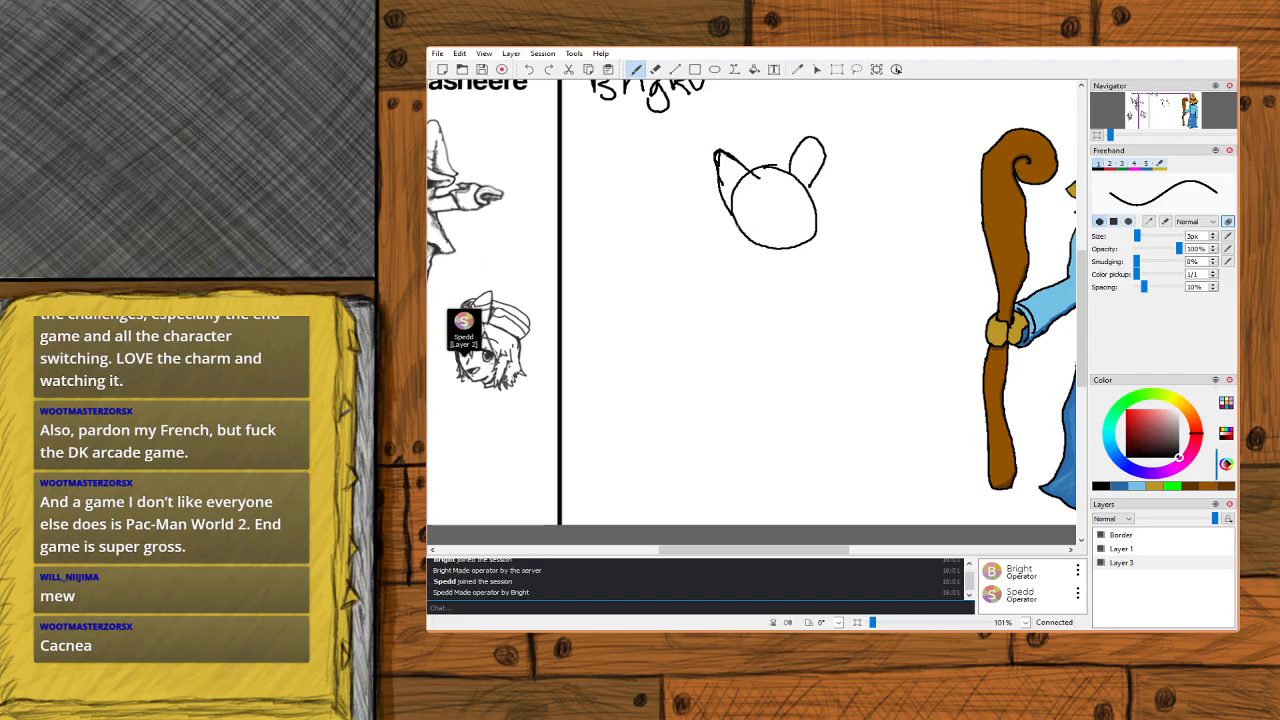
pyautogui.moveTo(735, 222)
pyautogui.mouseDown()
pyautogui.moveTo(726, 274)
pyautogui.moveTo(742, 307)
pyautogui.moveTo(778, 311)
pyautogui.moveTo(780, 264)
pyautogui.mouseUp()
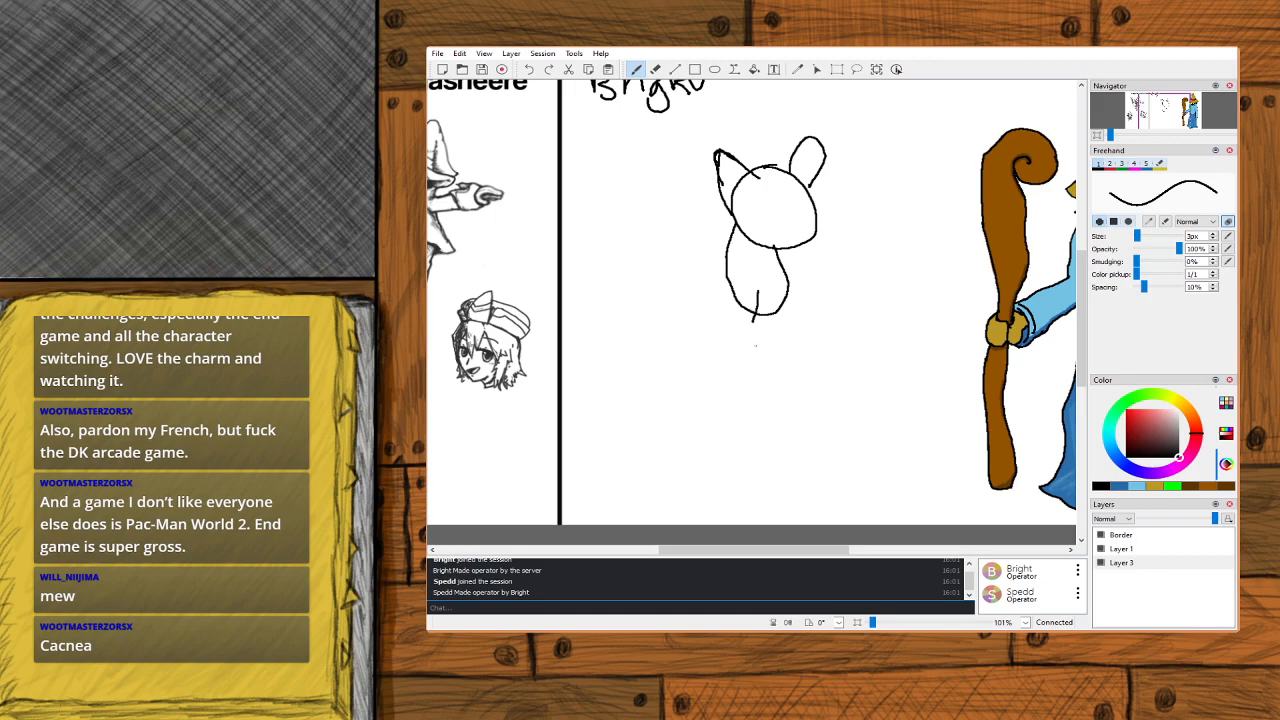
pyautogui.moveTo(760, 345)
pyautogui.mouseDown()
pyautogui.moveTo(759, 376)
pyautogui.moveTo(741, 380)
pyautogui.mouseUp()
pyautogui.moveTo(728, 337); pyautogui.dragTo(742, 312)
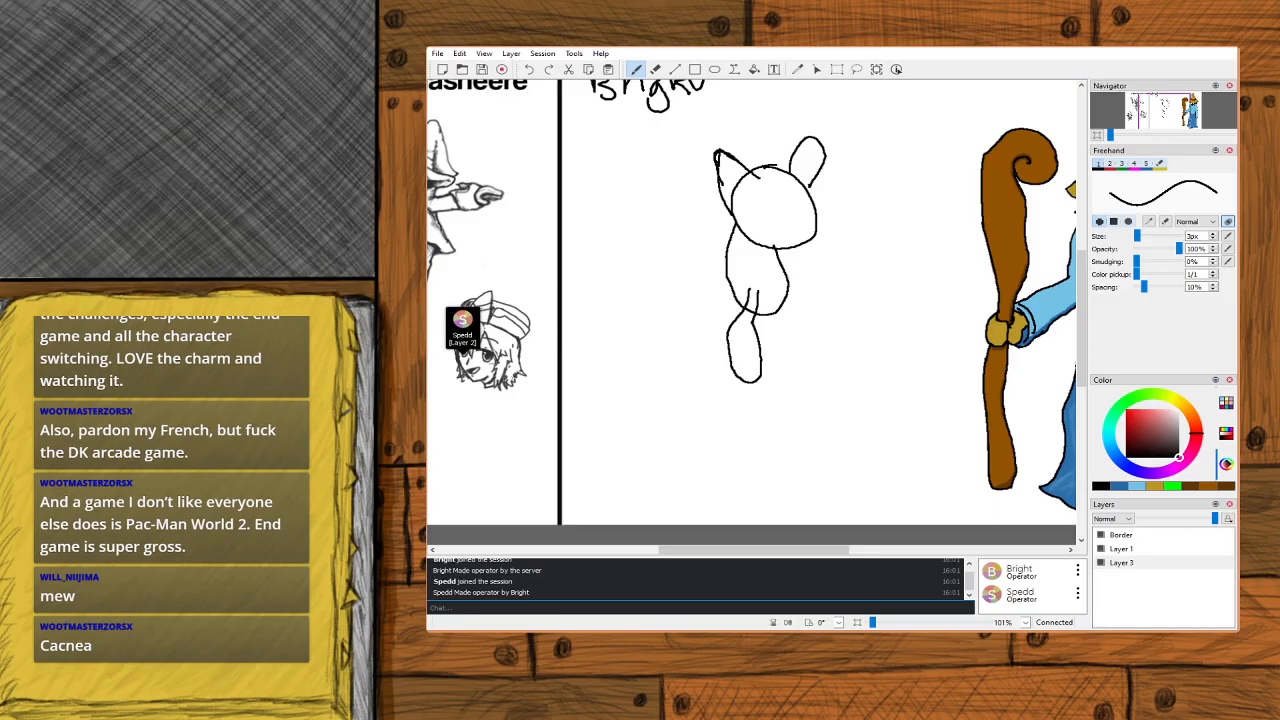
pyautogui.hotkey('ctrl', 'z')
pyautogui.hotkey('ctrl', 'z')
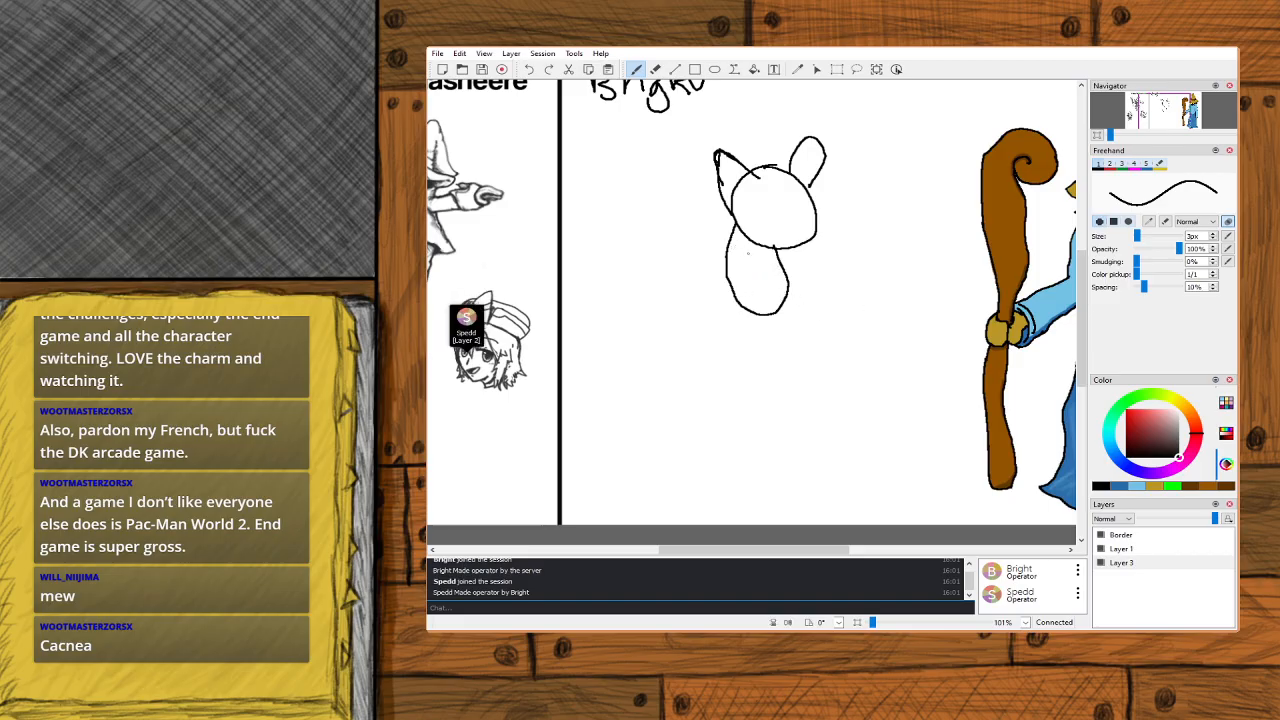
# Add Mew's small arms, large round eyes, nose, legs and a long tail curling around beneath the body.
pyautogui.moveTo(740, 248)
pyautogui.mouseDown()
pyautogui.moveTo(757, 264)
pyautogui.moveTo(742, 274)
pyautogui.mouseUp()
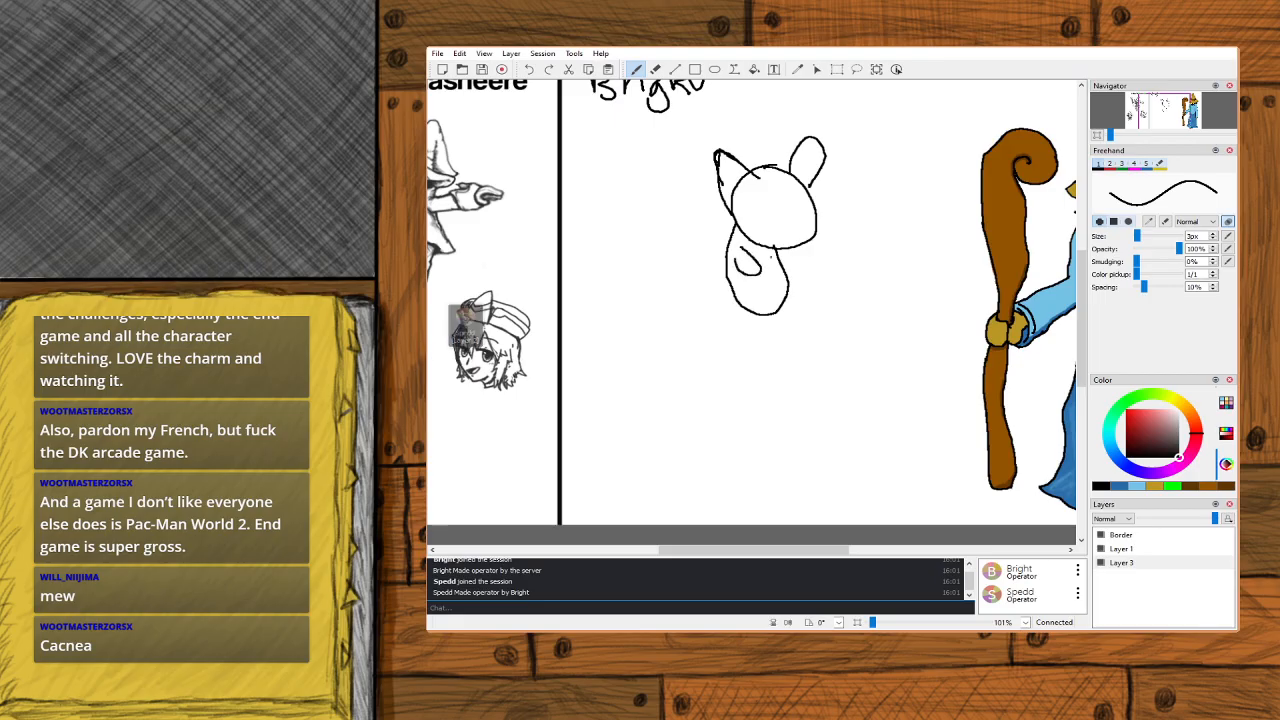
pyautogui.moveTo(797, 269); pyautogui.dragTo(777, 264)
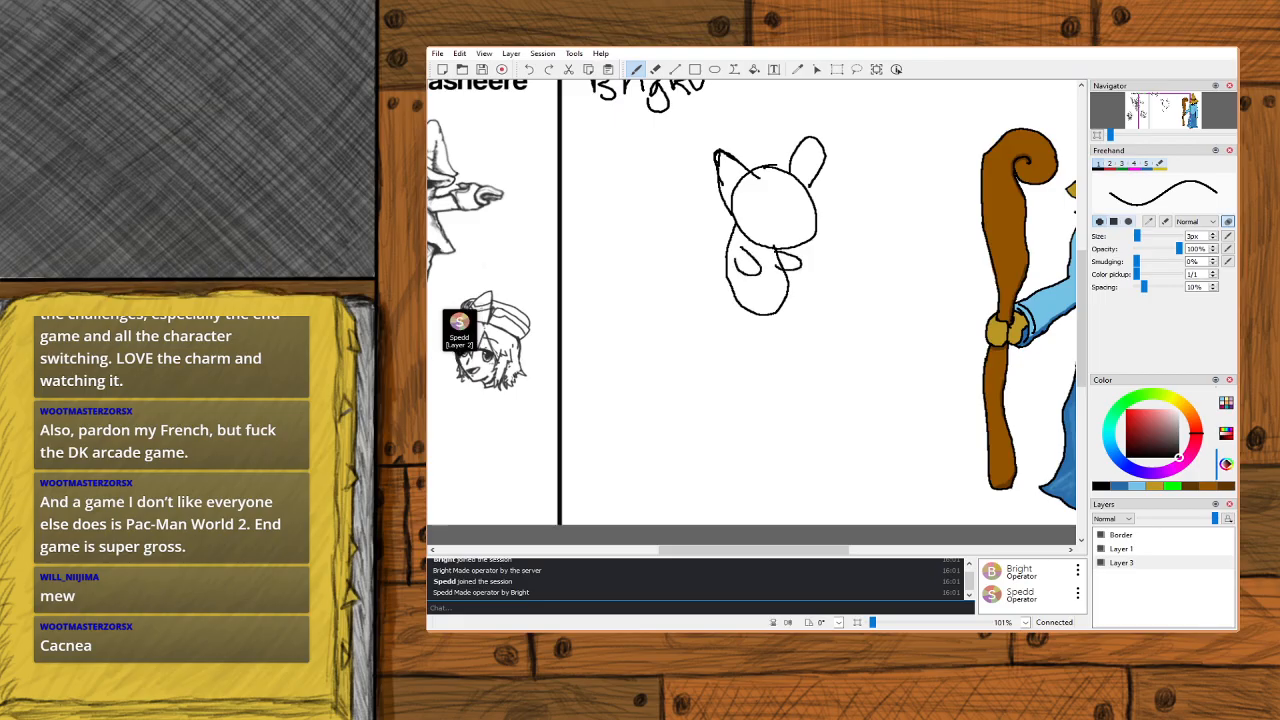
pyautogui.moveTo(770, 194)
pyautogui.mouseDown()
pyautogui.moveTo(748, 203)
pyautogui.moveTo(789, 212)
pyautogui.moveTo(806, 191)
pyautogui.mouseUp()
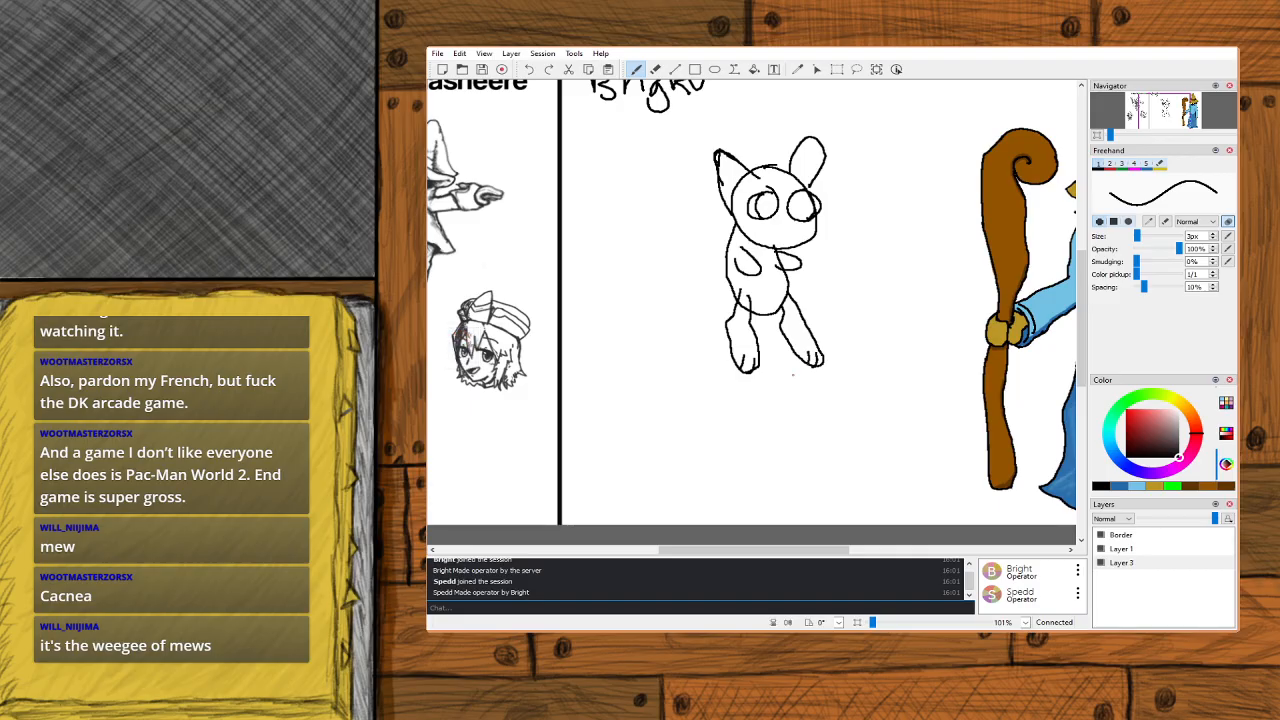
pyautogui.moveTo(724, 268)
pyautogui.mouseDown()
pyautogui.moveTo(682, 365)
pyautogui.moveTo(719, 418)
pyautogui.moveTo(758, 431)
pyautogui.moveTo(800, 422)
pyautogui.moveTo(874, 362)
pyautogui.moveTo(894, 303)
pyautogui.moveTo(889, 243)
pyautogui.moveTo(849, 168)
pyautogui.moveTo(861, 207)
pyautogui.moveTo(875, 205)
pyautogui.moveTo(864, 174)
pyautogui.moveTo(894, 208)
pyautogui.moveTo(920, 272)
pyautogui.moveTo(871, 400)
pyautogui.moveTo(766, 446)
pyautogui.moveTo(680, 397)
pyautogui.moveTo(669, 333)
pyautogui.moveTo(712, 254)
pyautogui.mouseUp()
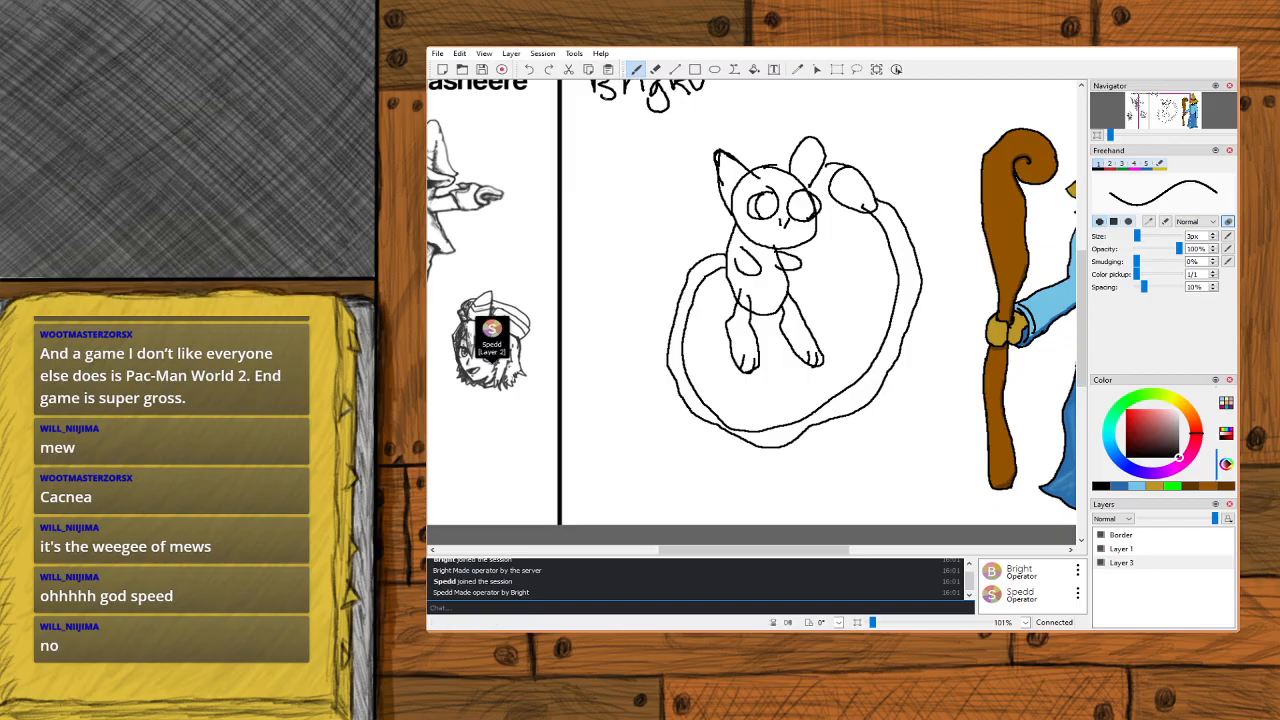
# Lasso the whole Mew sketch, move it up and to the right near the wizard's staff, and return to the freehand brush.
pyautogui.click(856, 69)
pyautogui.moveTo(806, 112)
pyautogui.mouseDown()
pyautogui.moveTo(903, 106)
pyautogui.moveTo(918, 125)
pyautogui.moveTo(638, 218)
pyautogui.moveTo(634, 250)
pyautogui.mouseUp()
pyautogui.moveTo(978, 106); pyautogui.dragTo(964, 162)
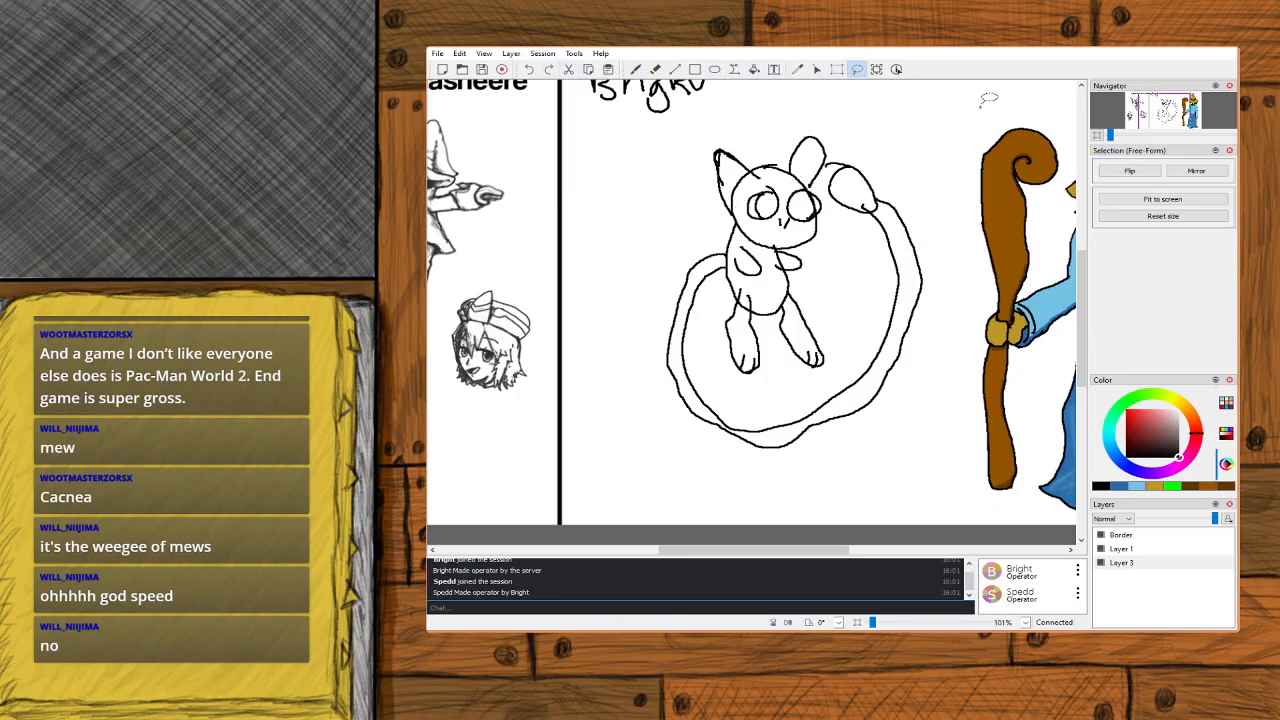
pyautogui.moveTo(932, 100)
pyautogui.mouseDown()
pyautogui.moveTo(798, 100)
pyautogui.moveTo(698, 135)
pyautogui.moveTo(630, 204)
pyautogui.moveTo(648, 437)
pyautogui.moveTo(756, 464)
pyautogui.moveTo(881, 434)
pyautogui.moveTo(948, 362)
pyautogui.moveTo(959, 258)
pyautogui.moveTo(947, 190)
pyautogui.moveTo(896, 135)
pyautogui.moveTo(795, 88)
pyautogui.mouseUp()
pyautogui.moveTo(769, 303)
pyautogui.mouseDown()
pyautogui.moveTo(780, 246)
pyautogui.moveTo(836, 225)
pyautogui.moveTo(822, 225)
pyautogui.moveTo(821, 266)
pyautogui.mouseUp()
pyautogui.scroll(3, 800, 270)
pyautogui.click(635, 69)
pyautogui.scroll(-3, 750, 310)
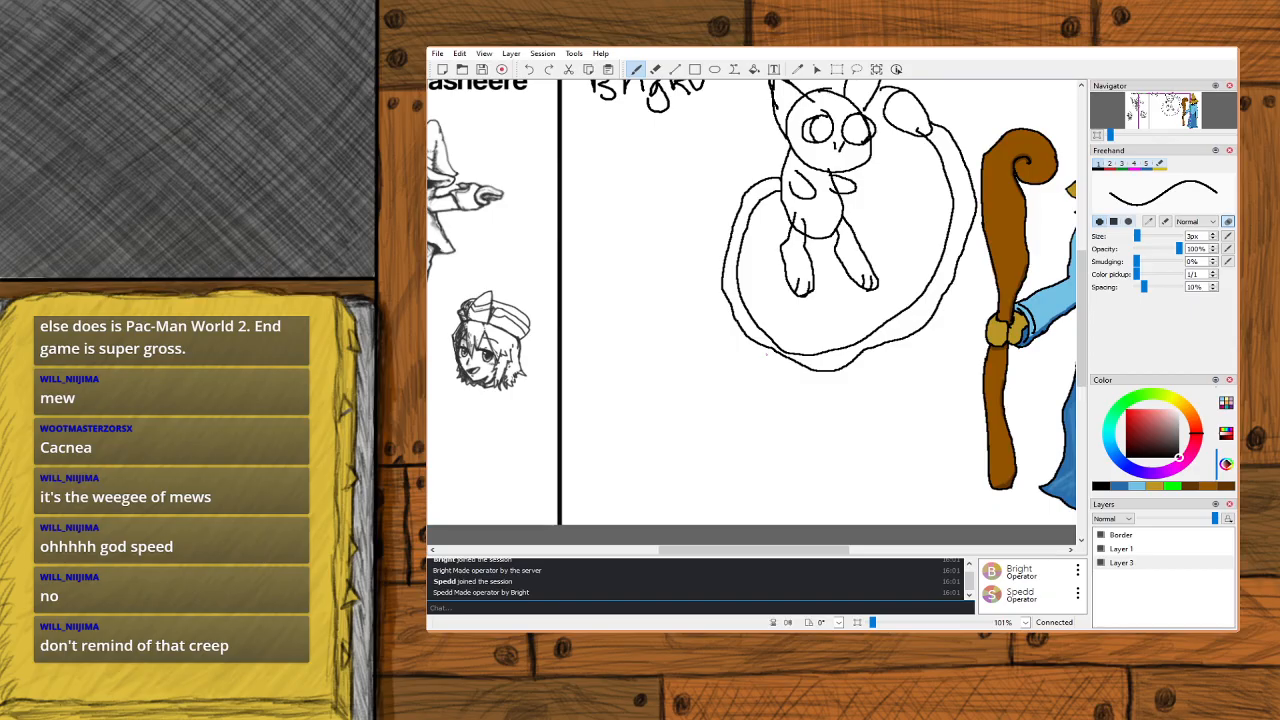
# Sketch Cacnea's round body below and left of Mew, with two pointed legs and joined eye holes.
pyautogui.moveTo(696, 360)
pyautogui.mouseDown()
pyautogui.moveTo(610, 410)
pyautogui.moveTo(738, 442)
pyautogui.moveTo(648, 352)
pyautogui.mouseUp()
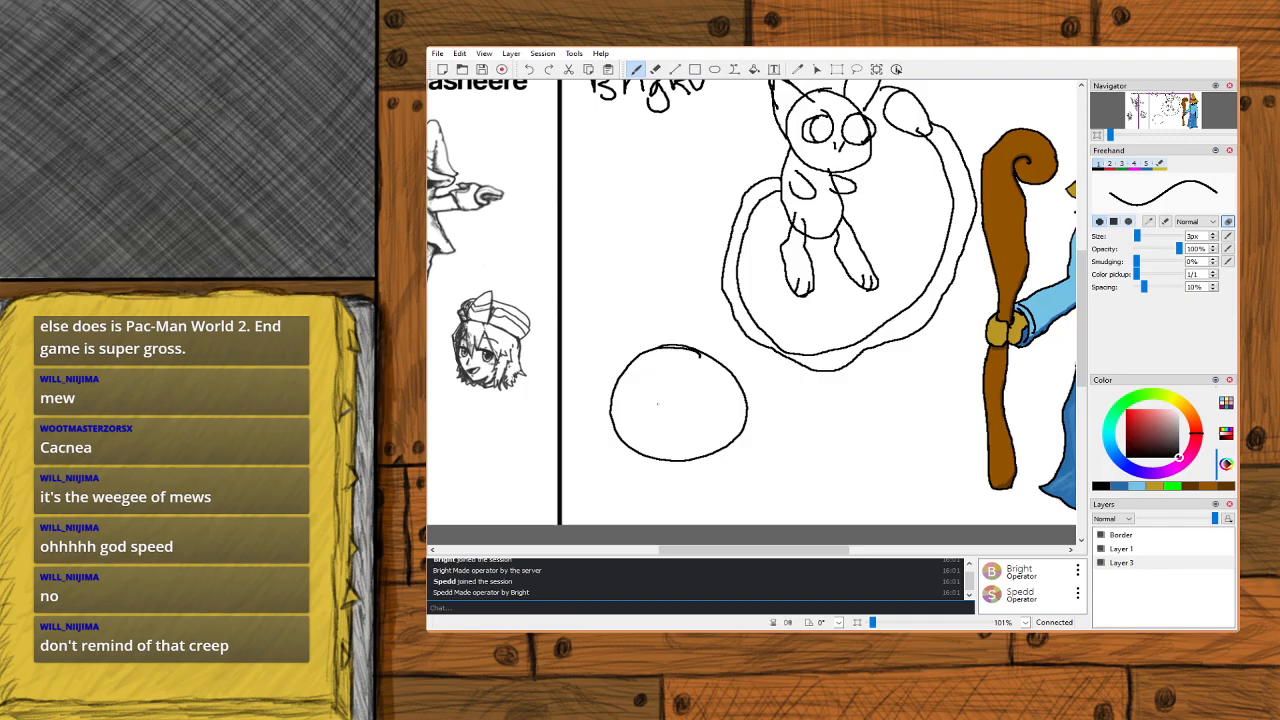
pyautogui.moveTo(626, 442)
pyautogui.mouseDown()
pyautogui.moveTo(632, 490)
pyautogui.moveTo(646, 470)
pyautogui.moveTo(715, 492)
pyautogui.moveTo(680, 458)
pyautogui.mouseUp()
pyautogui.moveTo(664, 388)
pyautogui.mouseDown()
pyautogui.moveTo(651, 381)
pyautogui.moveTo(638, 401)
pyautogui.moveTo(651, 414)
pyautogui.moveTo(674, 408)
pyautogui.mouseUp()
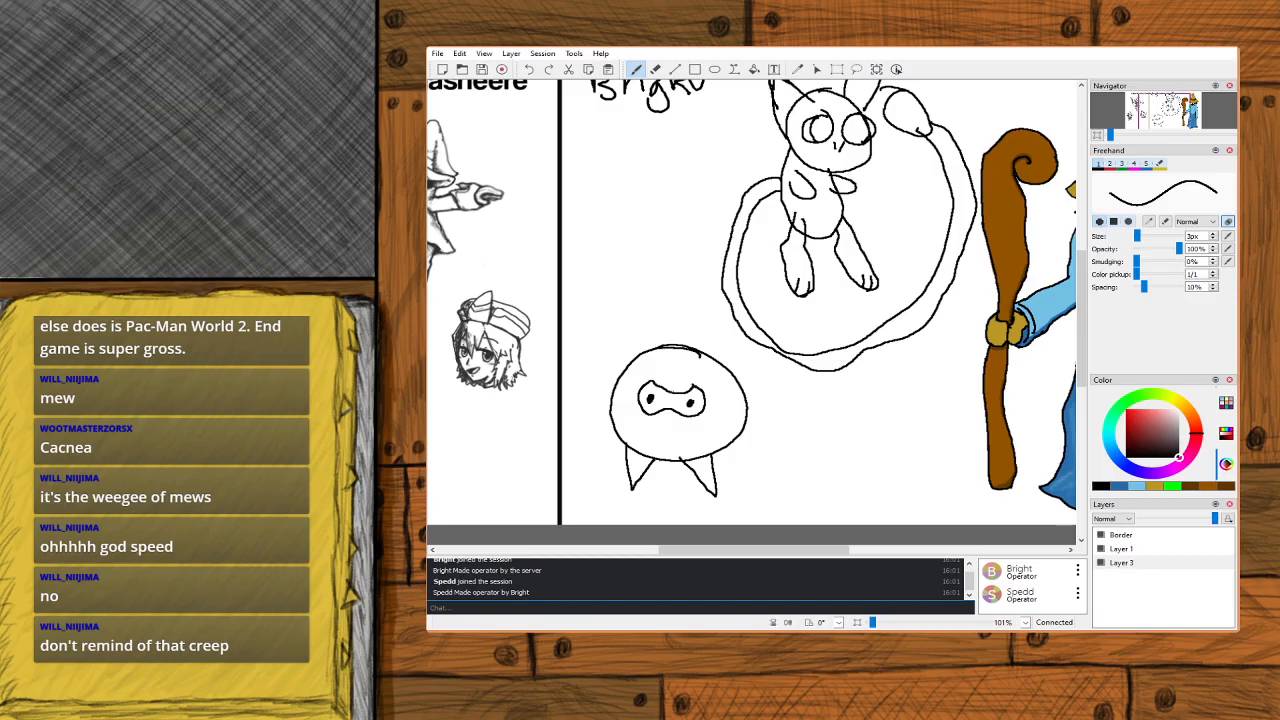
# Add spikes around and across Cacnea's body, a crown on its head, and thick black outlines around the eyes.
pyautogui.moveTo(699, 355)
pyautogui.mouseDown()
pyautogui.moveTo(704, 327)
pyautogui.moveTo(687, 340)
pyautogui.moveTo(676, 322)
pyautogui.moveTo(664, 358)
pyautogui.moveTo(737, 362)
pyautogui.moveTo(727, 381)
pyautogui.moveTo(760, 427)
pyautogui.moveTo(744, 447)
pyautogui.mouseUp()
pyautogui.moveTo(720, 440)
pyautogui.mouseDown()
pyautogui.moveTo(741, 459)
pyautogui.moveTo(656, 460)
pyautogui.mouseUp()
pyautogui.moveTo(656, 431)
pyautogui.mouseDown()
pyautogui.moveTo(650, 448)
pyautogui.moveTo(631, 437)
pyautogui.moveTo(632, 419)
pyautogui.moveTo(614, 440)
pyautogui.moveTo(595, 393)
pyautogui.moveTo(620, 410)
pyautogui.moveTo(603, 366)
pyautogui.moveTo(620, 388)
pyautogui.moveTo(620, 349)
pyautogui.moveTo(634, 372)
pyautogui.moveTo(697, 367)
pyautogui.moveTo(688, 381)
pyautogui.moveTo(736, 409)
pyautogui.moveTo(682, 415)
pyautogui.moveTo(688, 390)
pyautogui.moveTo(662, 391)
pyautogui.mouseUp()
pyautogui.moveTo(662, 391); pyautogui.dragTo(658, 407)
pyautogui.moveTo(658, 404)
pyautogui.mouseDown()
pyautogui.moveTo(670, 408)
pyautogui.moveTo(649, 416)
pyautogui.moveTo(640, 396)
pyautogui.mouseUp()
pyautogui.moveTo(655, 382); pyautogui.dragTo(677, 412)
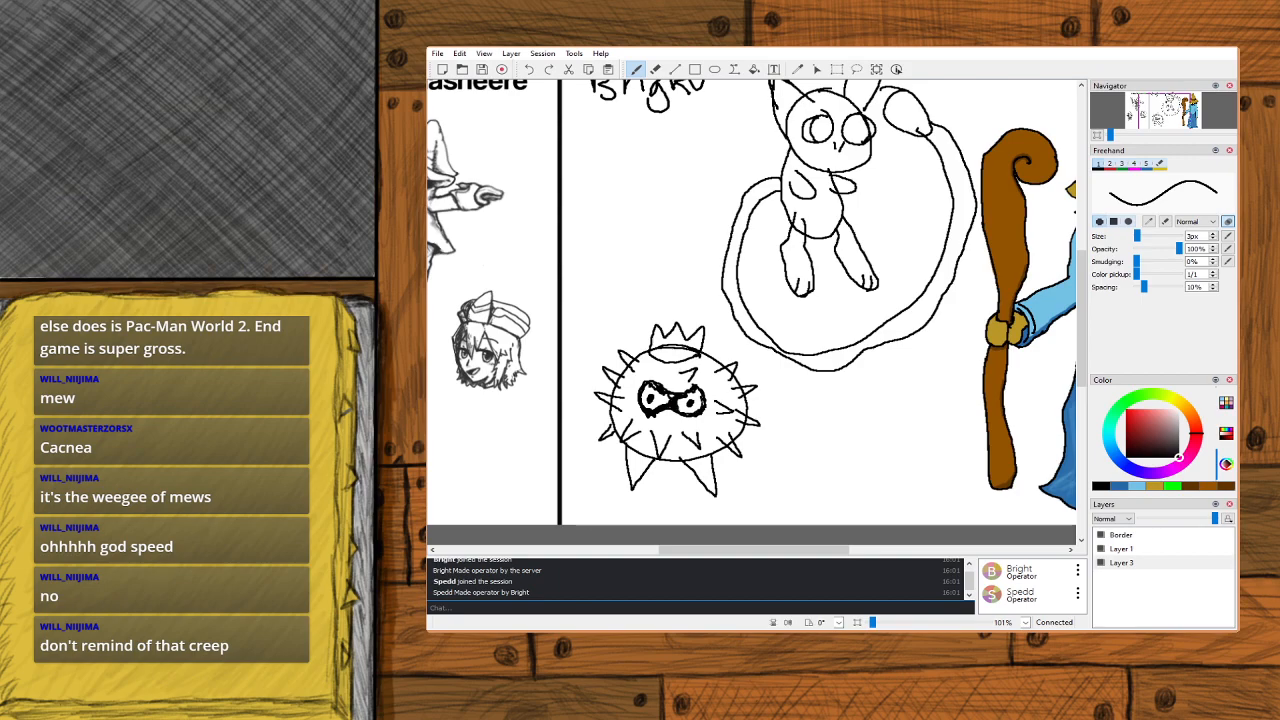
# Draw Cacnea's two arms extending from either side of the body and cover them with spikes.
pyautogui.moveTo(746, 405)
pyautogui.mouseDown()
pyautogui.moveTo(800, 420)
pyautogui.moveTo(786, 452)
pyautogui.moveTo(748, 426)
pyautogui.moveTo(780, 402)
pyautogui.moveTo(799, 438)
pyautogui.moveTo(761, 453)
pyautogui.moveTo(777, 450)
pyautogui.mouseUp()
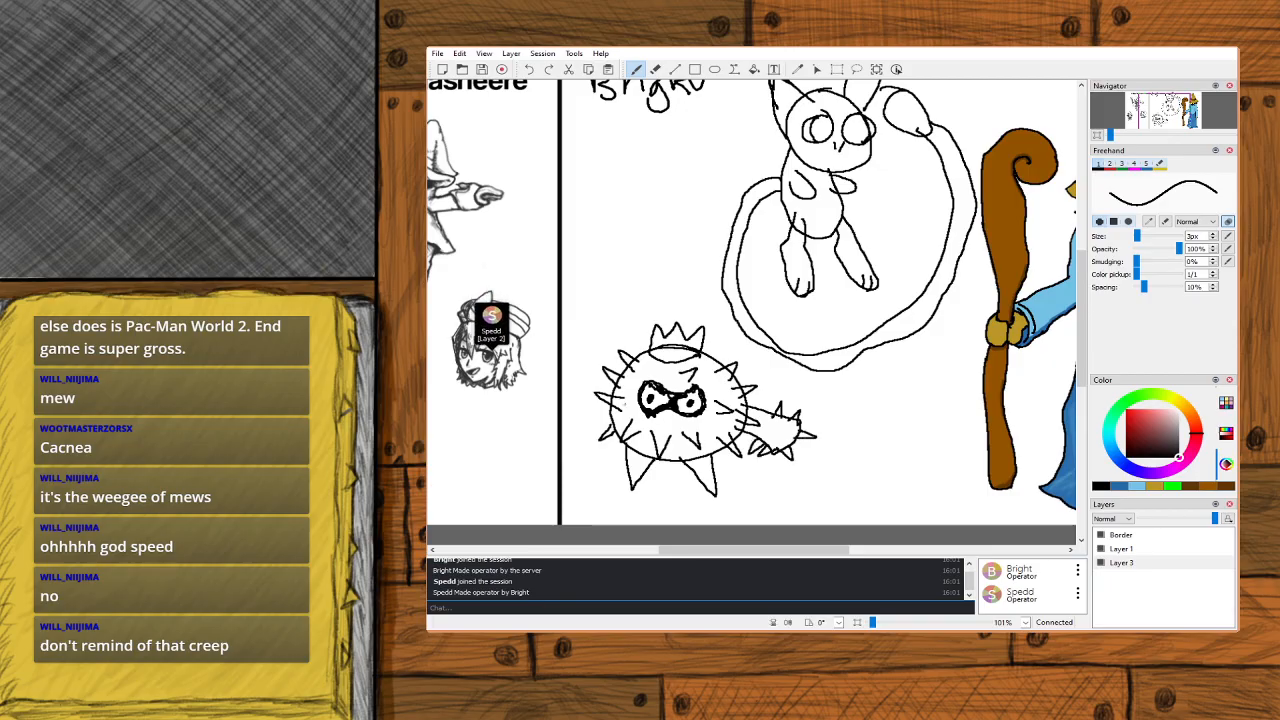
pyautogui.moveTo(616, 389)
pyautogui.mouseDown()
pyautogui.moveTo(560, 409)
pyautogui.moveTo(574, 438)
pyautogui.moveTo(609, 410)
pyautogui.moveTo(598, 381)
pyautogui.mouseUp()
pyautogui.moveTo(598, 381); pyautogui.dragTo(603, 395)
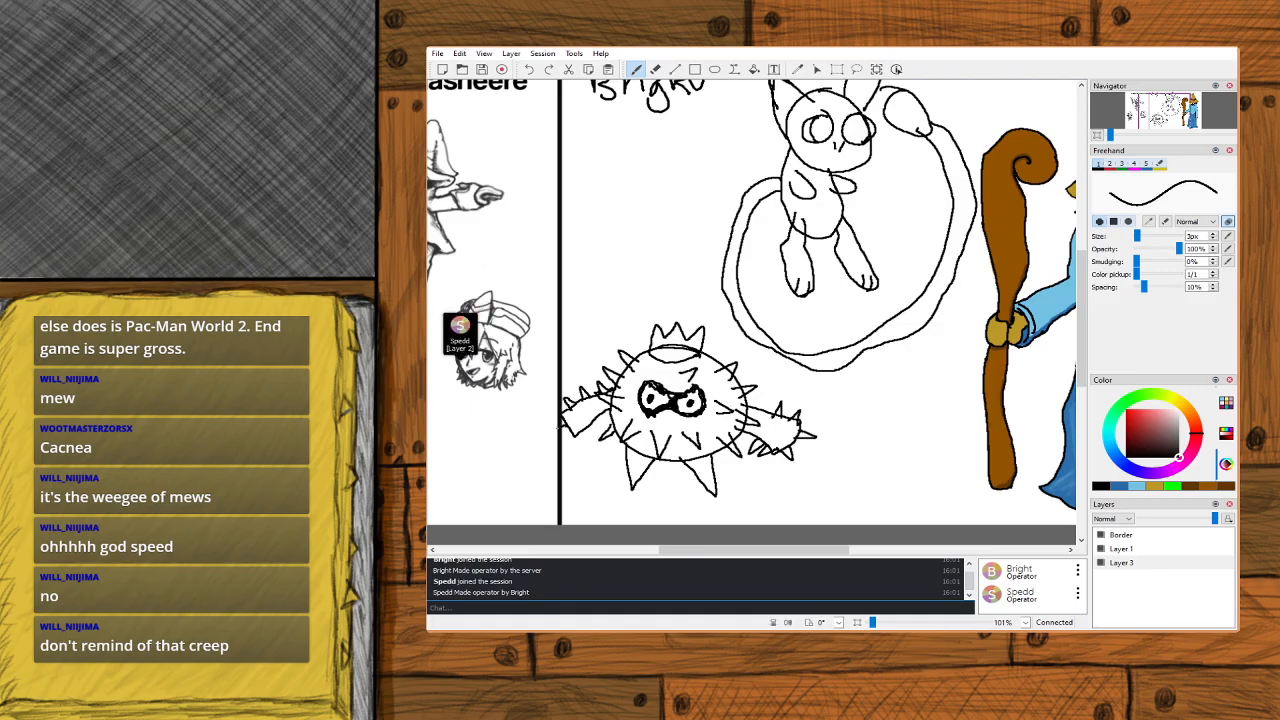
pyautogui.moveTo(566, 434)
pyautogui.mouseDown()
pyautogui.moveTo(585, 430)
pyautogui.moveTo(576, 423)
pyautogui.mouseUp()
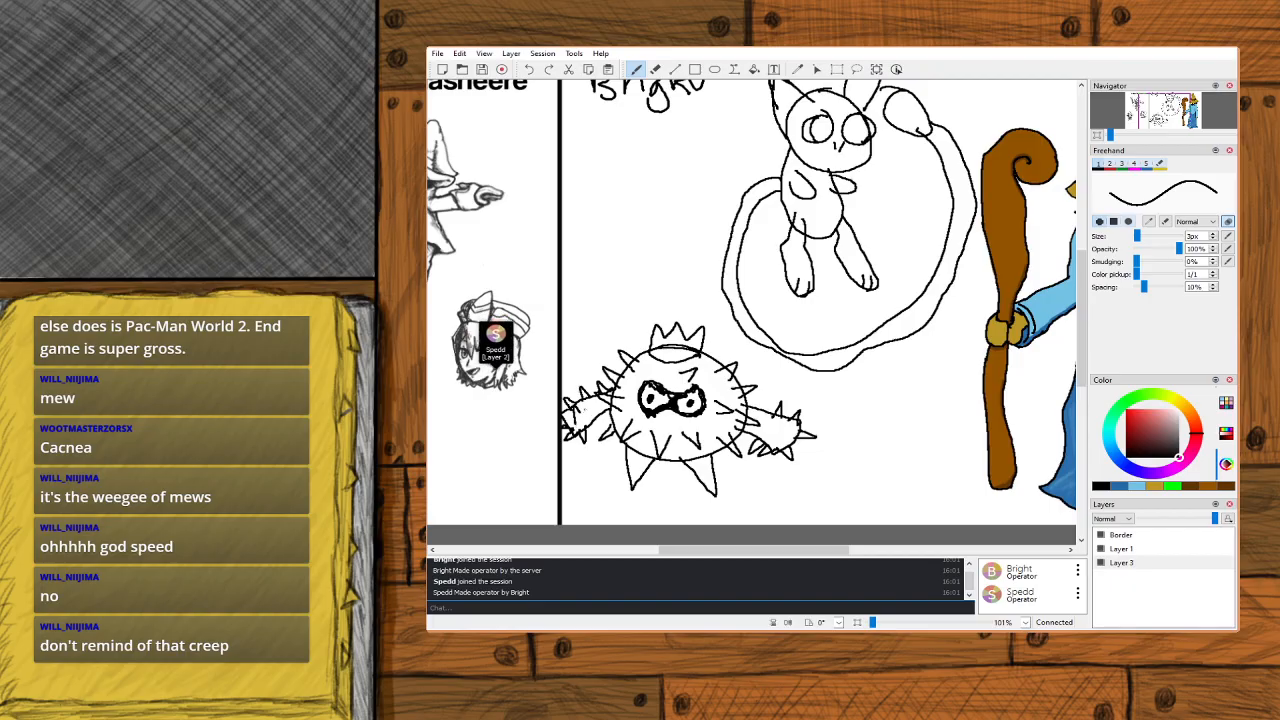
pyautogui.moveTo(770, 426); pyautogui.dragTo(784, 435)
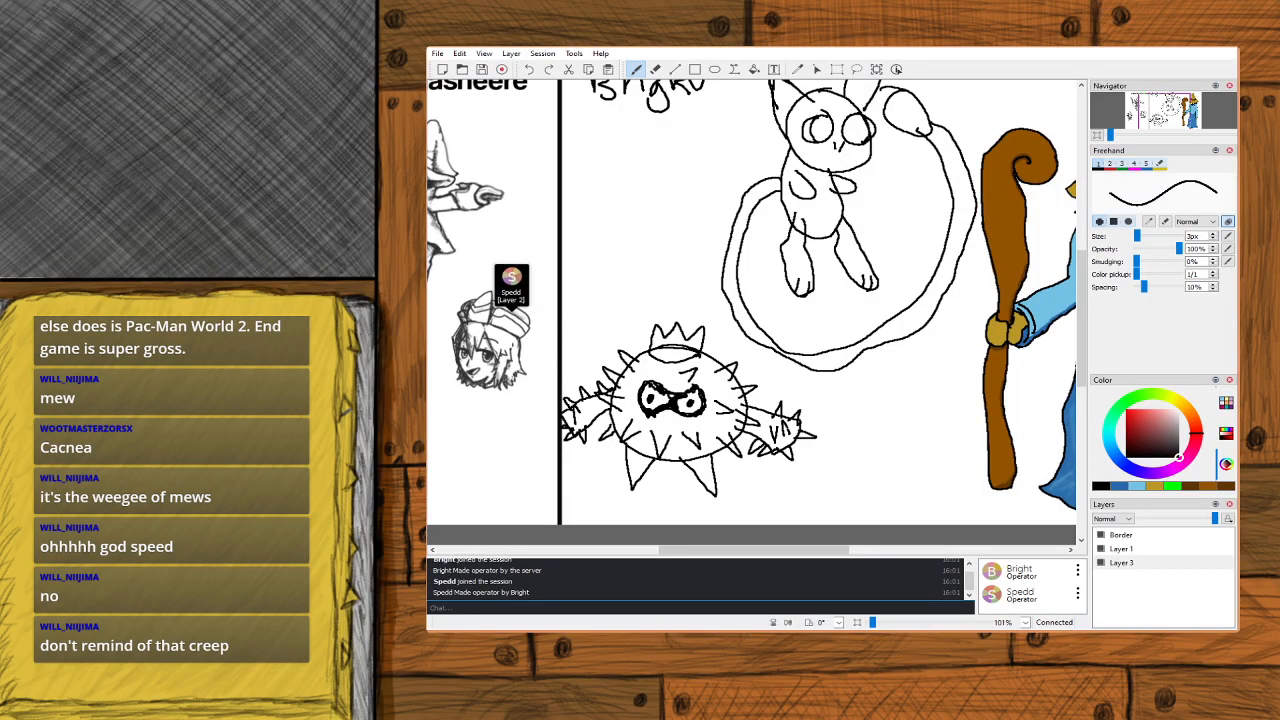
pyautogui.click(857, 70)
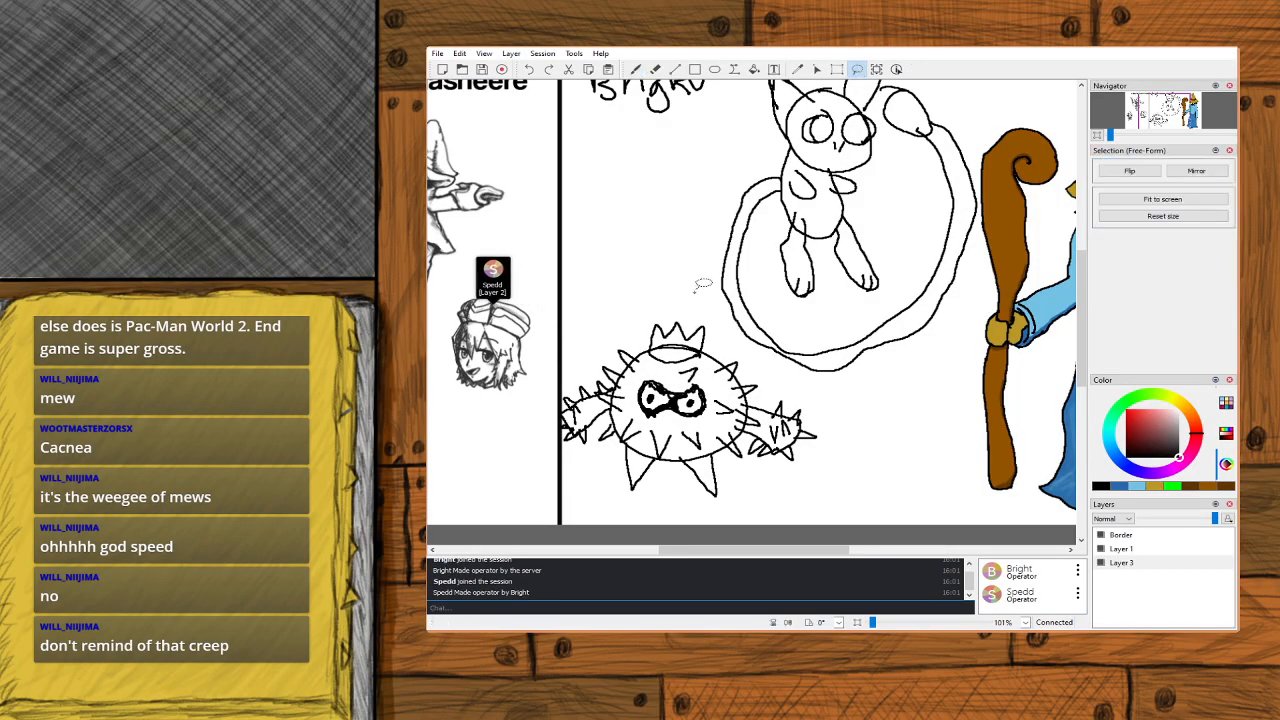
pyautogui.moveTo(695, 299)
pyautogui.mouseDown()
pyautogui.moveTo(823, 395)
pyautogui.moveTo(842, 436)
pyautogui.moveTo(778, 489)
pyautogui.moveTo(696, 517)
pyautogui.moveTo(609, 511)
pyautogui.moveTo(563, 475)
pyautogui.moveTo(539, 427)
pyautogui.moveTo(604, 335)
pyautogui.moveTo(653, 300)
pyautogui.moveTo(691, 302)
pyautogui.moveTo(643, 263)
pyautogui.mouseUp()
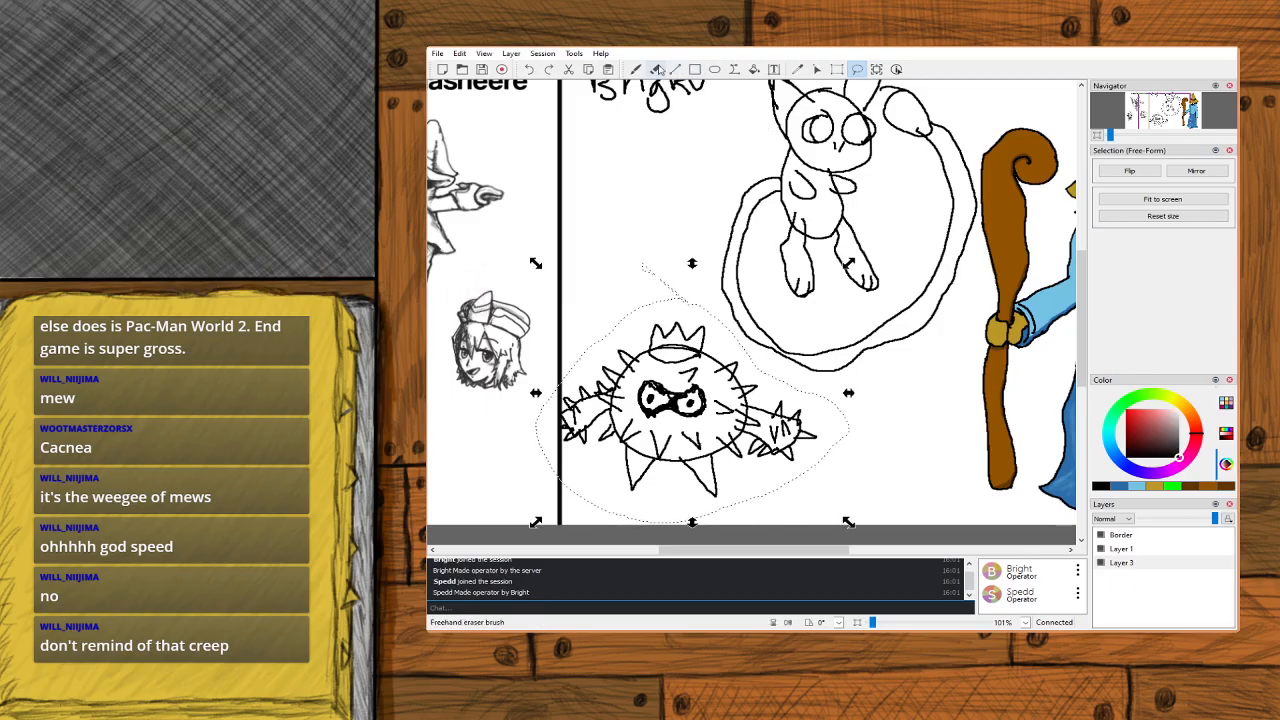
pyautogui.click(635, 69)
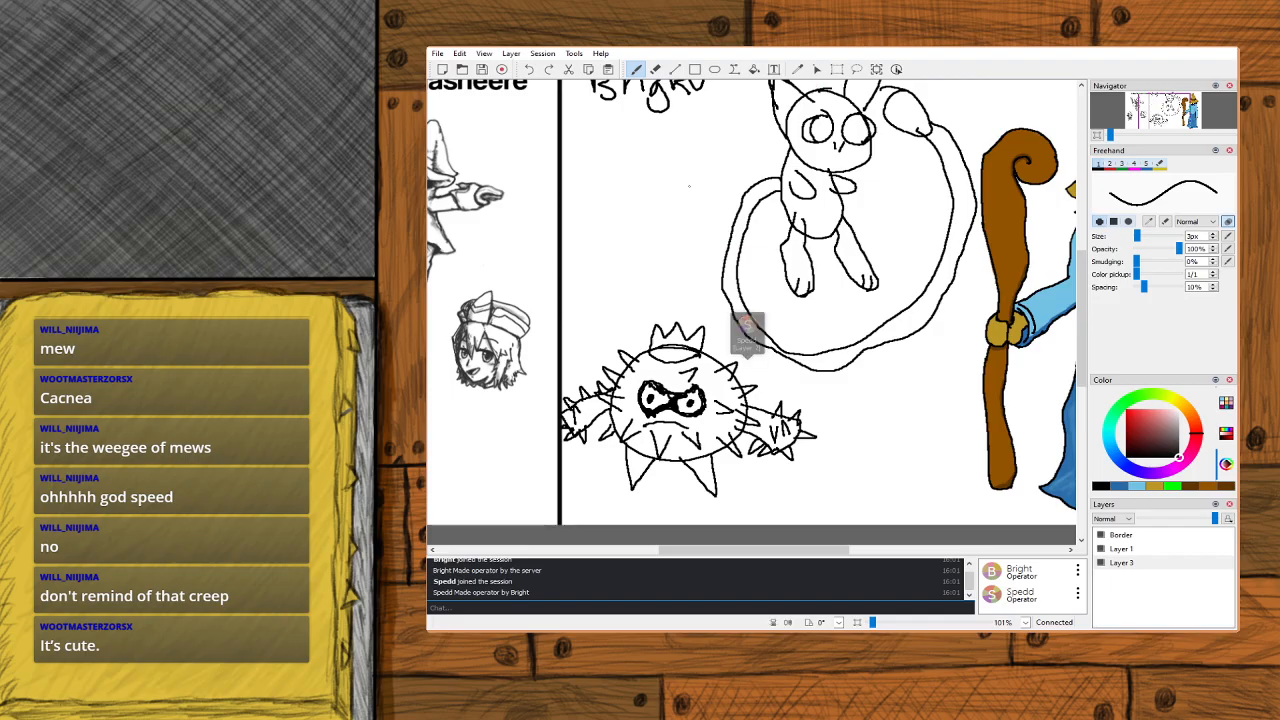
# Lasso the whole Cacnea sketch, move it slightly down and right clear of the divider, and return to the freehand brush.
pyautogui.click(856, 69)
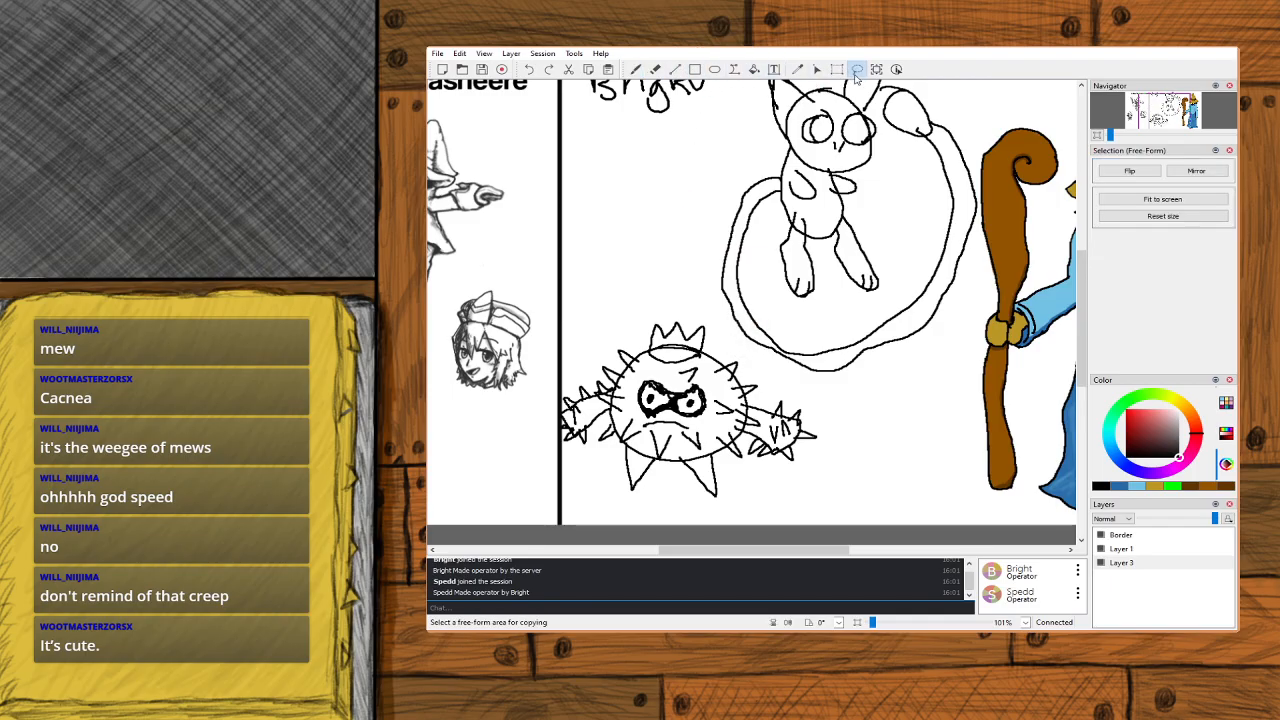
pyautogui.moveTo(683, 298)
pyautogui.mouseDown()
pyautogui.moveTo(820, 385)
pyautogui.moveTo(810, 482)
pyautogui.moveTo(670, 515)
pyautogui.moveTo(538, 405)
pyautogui.moveTo(595, 340)
pyautogui.moveTo(730, 284)
pyautogui.moveTo(681, 98)
pyautogui.moveTo(701, 155)
pyautogui.moveTo(870, 302)
pyautogui.moveTo(911, 310)
pyautogui.moveTo(796, 282)
pyautogui.mouseUp()
pyautogui.moveTo(726, 386); pyautogui.dragTo(704, 416)
pyautogui.click(641, 69)
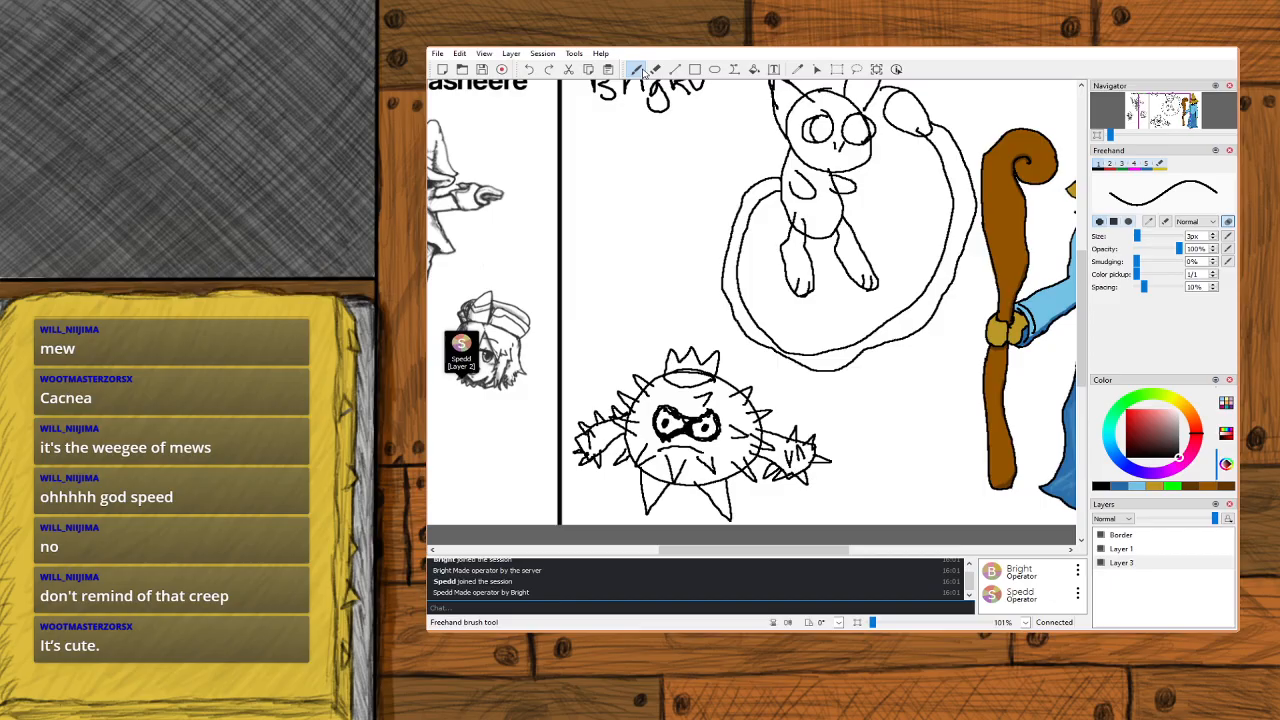
# Look over the Mew and Cacnea sketches and the collaborator's drawings across the divider.
pyautogui.moveTo(1167, 109); pyautogui.dragTo(1150, 110)
pyautogui.hotkey('ctrl', '+')
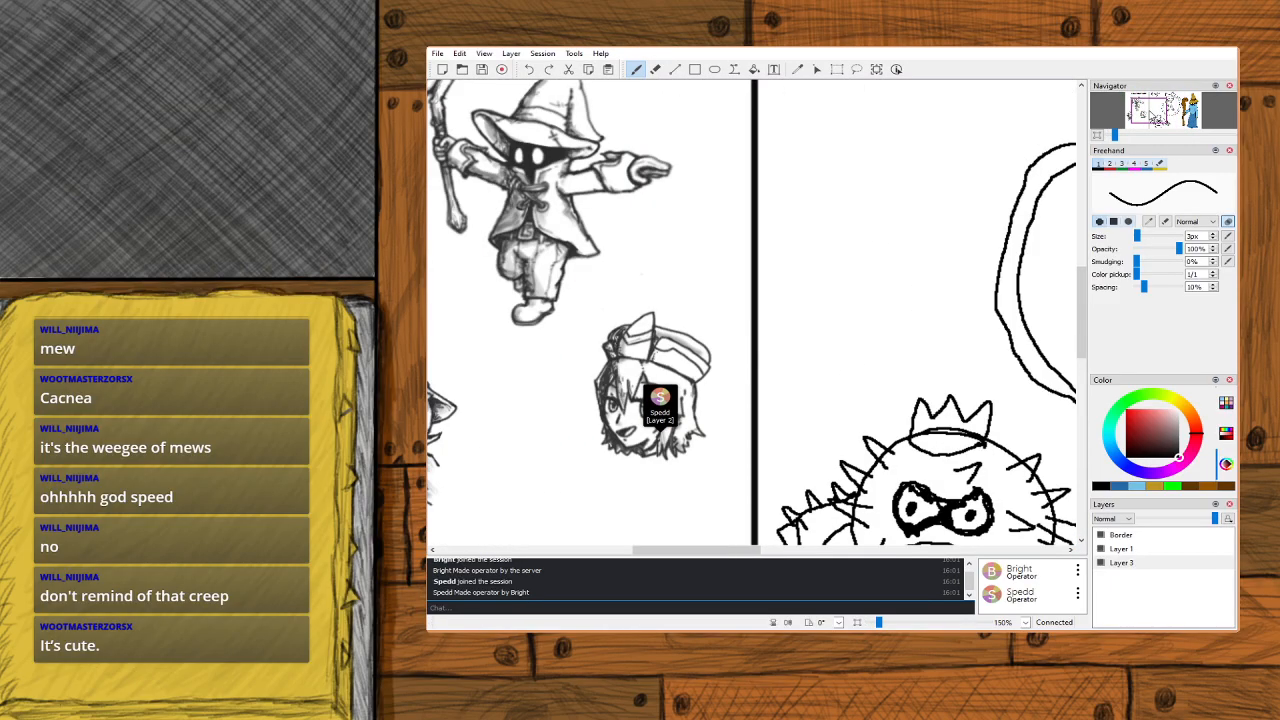
pyautogui.moveTo(1151, 113); pyautogui.dragTo(1155, 116)
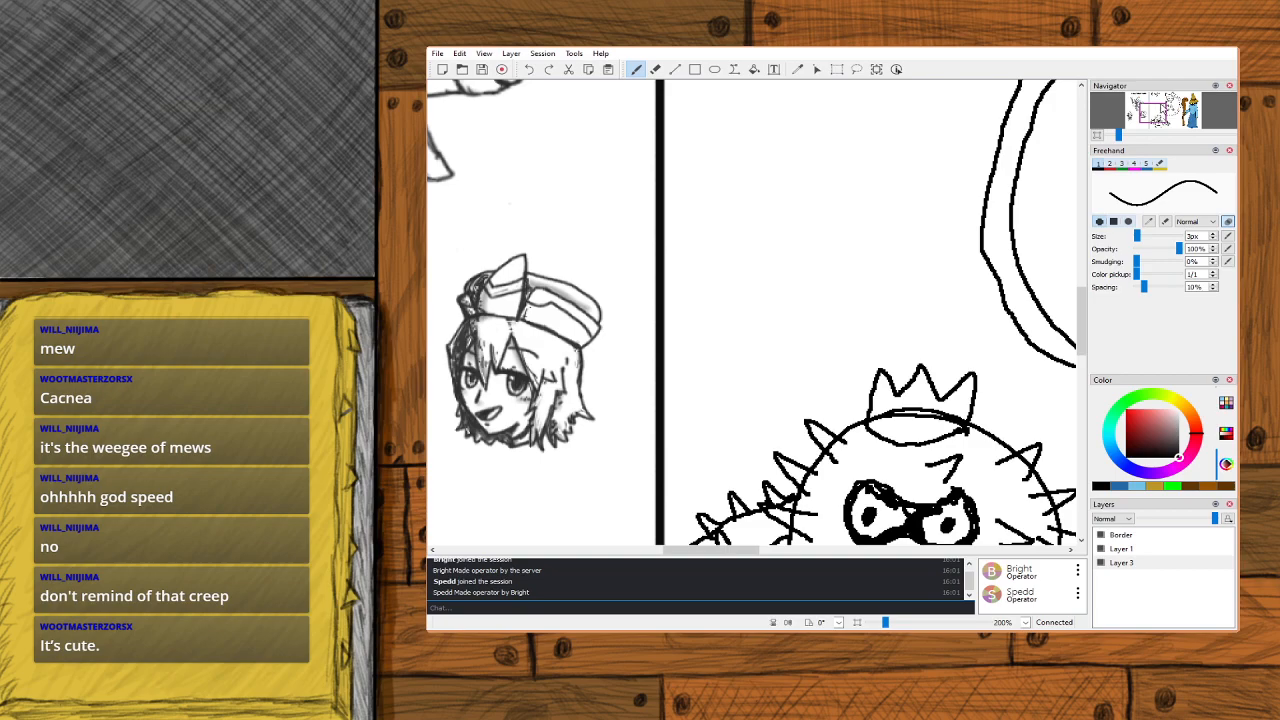
pyautogui.scroll(-2, 1161, 105)
pyautogui.moveTo(1161, 105); pyautogui.dragTo(1162, 110)
pyautogui.scroll(2, 1162, 111)
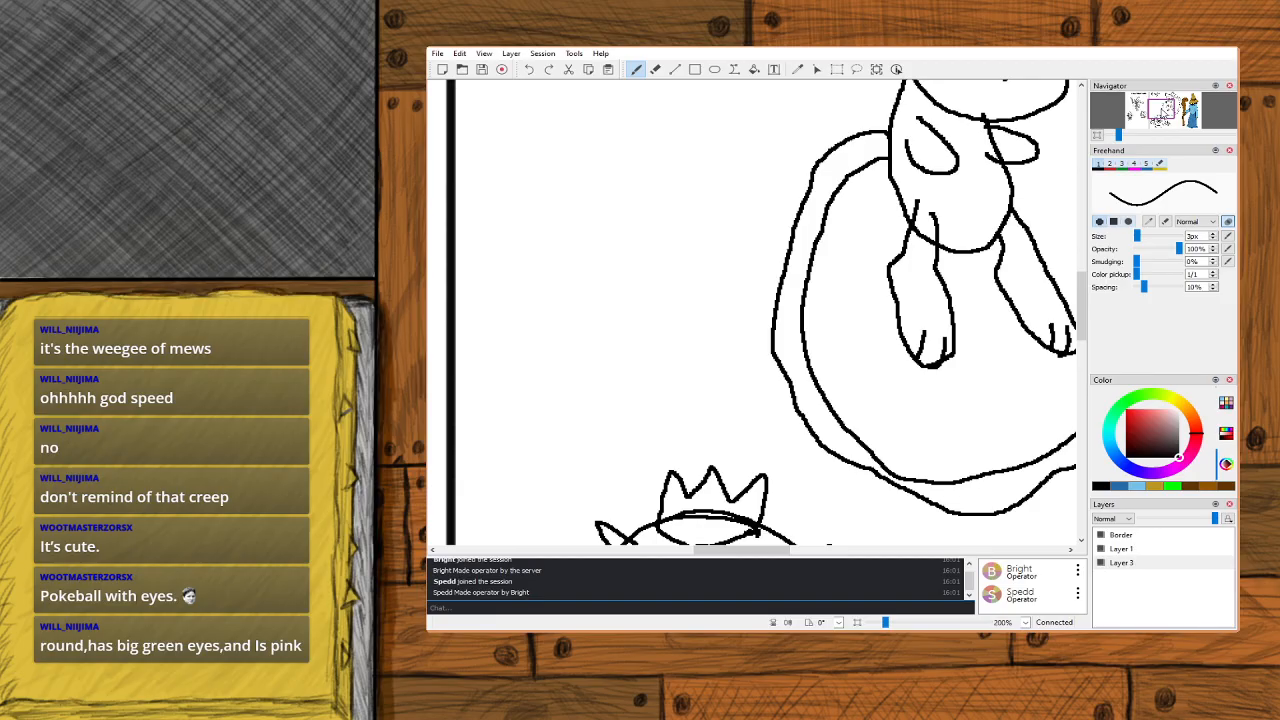
pyautogui.scroll(-2, 1162, 110)
pyautogui.moveTo(1161, 110); pyautogui.dragTo(1156, 117)
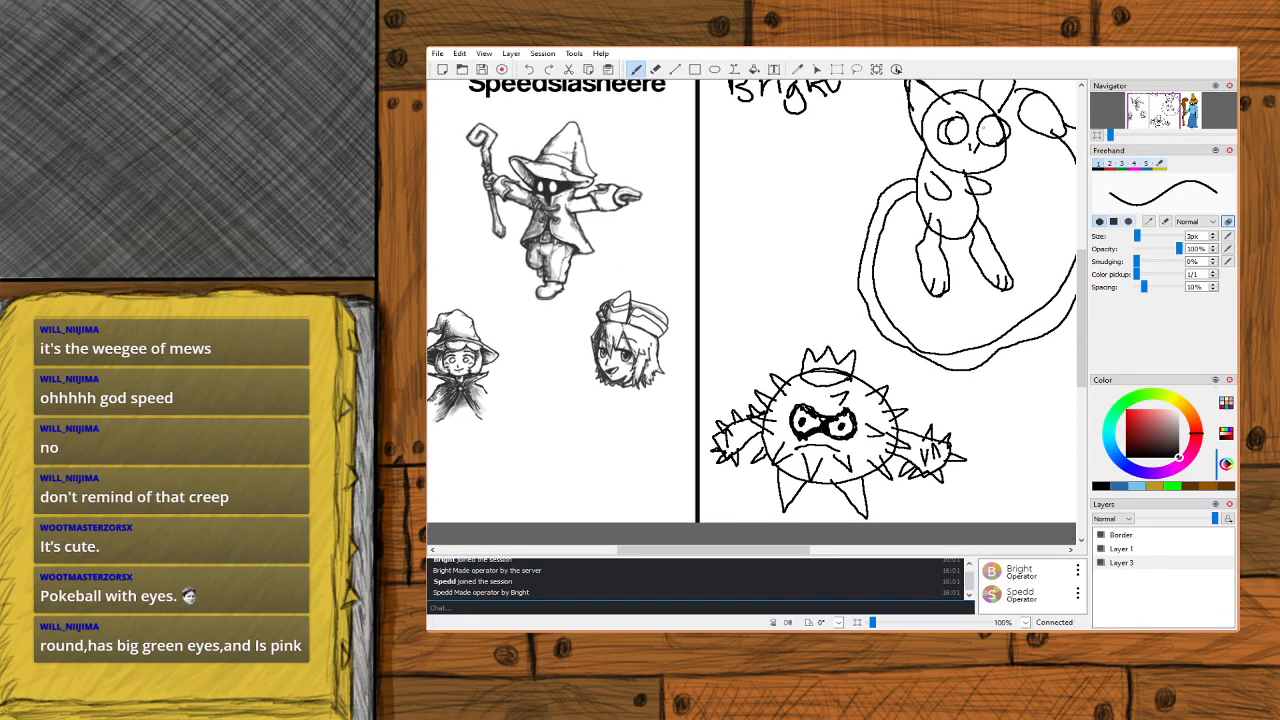
pyautogui.moveTo(1155, 110); pyautogui.dragTo(1168, 107)
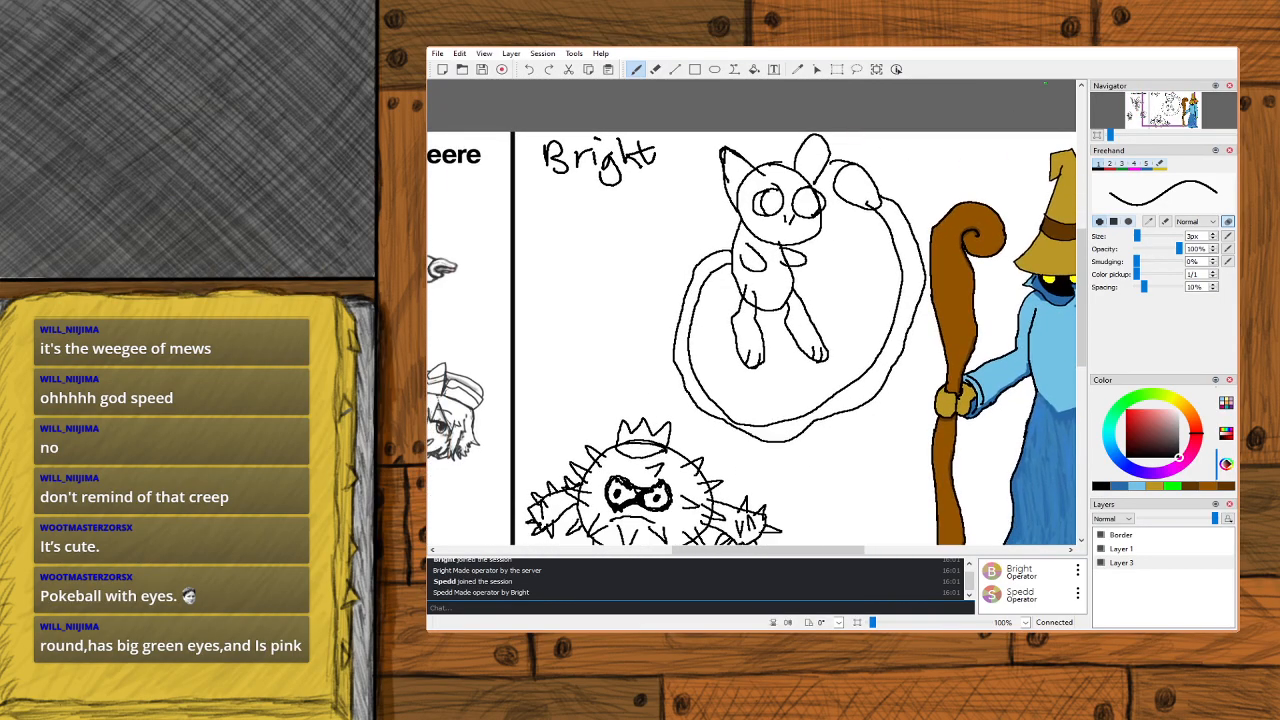
pyautogui.moveTo(1163, 104); pyautogui.dragTo(1160, 110)
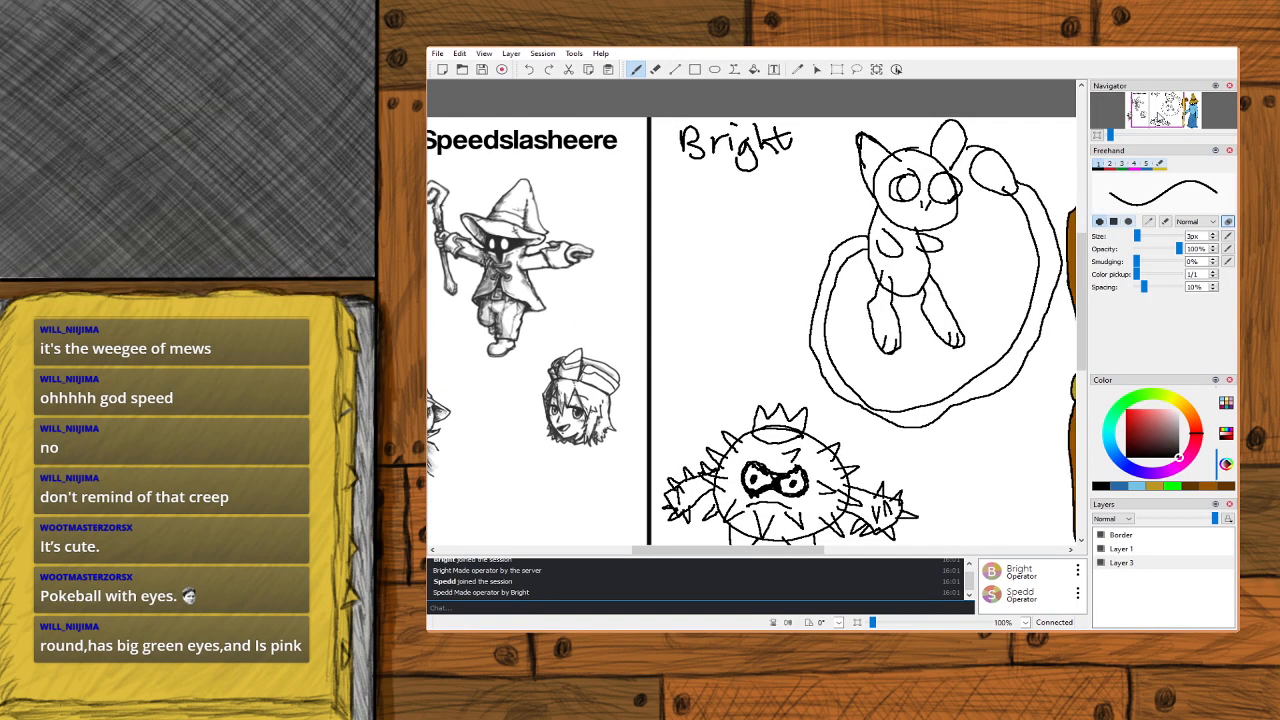
pyautogui.scroll(6, 1160, 110)
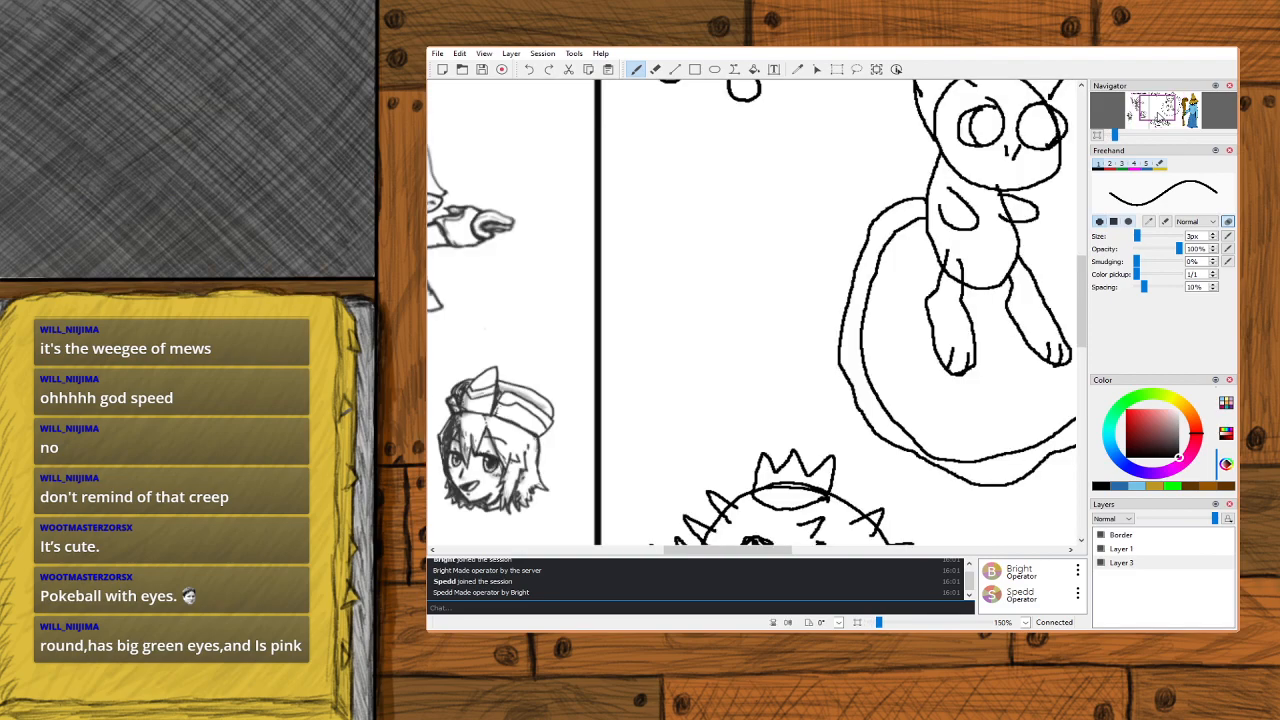
pyautogui.moveTo(1157, 108); pyautogui.dragTo(1160, 104)
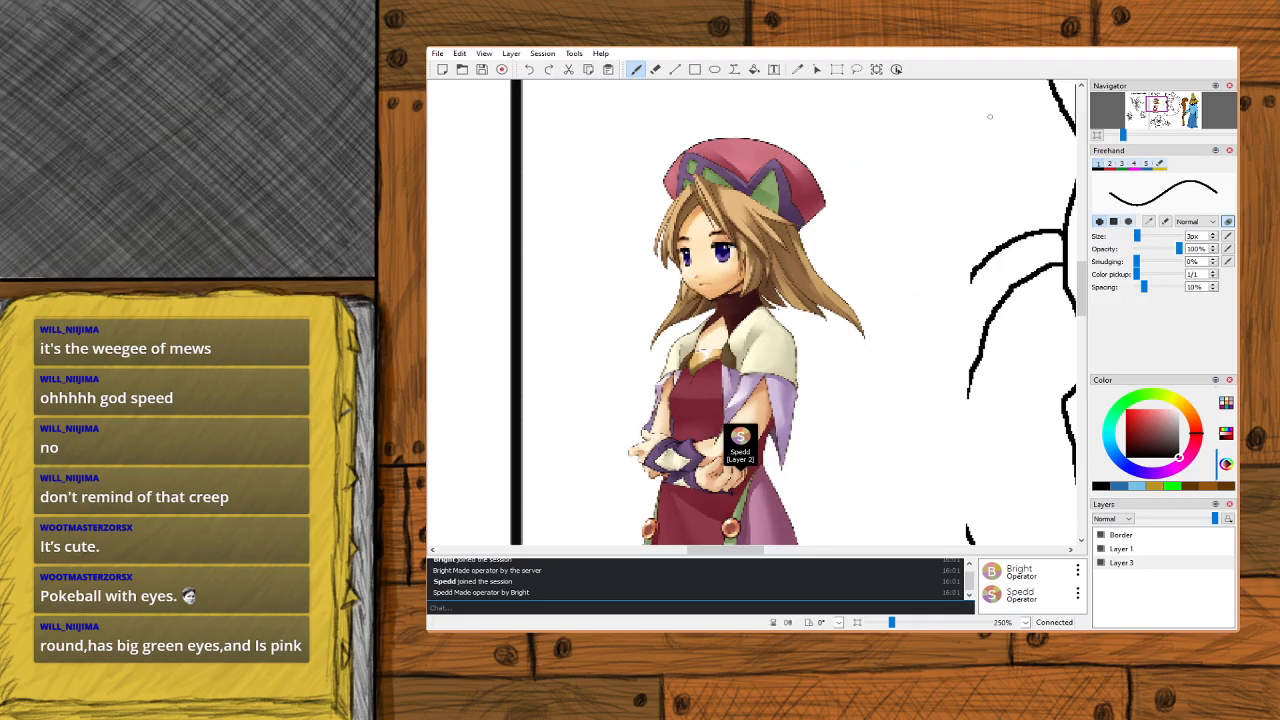
# Sketch Jigglypuff's round body with pointed ears, a forehead curl and two round eyes below the Bright heading.
pyautogui.scroll(-2, 1169, 110)
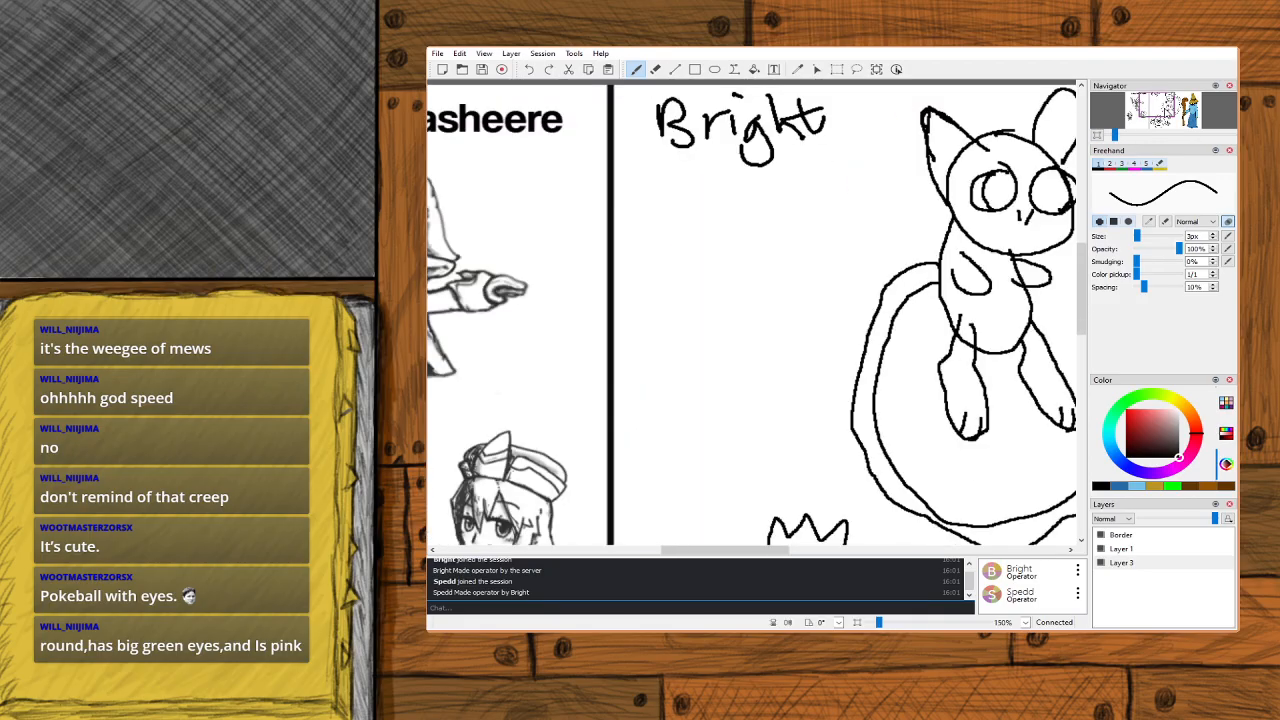
pyautogui.moveTo(757, 213)
pyautogui.mouseDown()
pyautogui.moveTo(660, 262)
pyautogui.moveTo(688, 198)
pyautogui.moveTo(745, 208)
pyautogui.mouseUp()
pyautogui.moveTo(718, 162)
pyautogui.mouseDown()
pyautogui.moveTo(734, 197)
pyautogui.moveTo(818, 200)
pyautogui.moveTo(800, 252)
pyautogui.mouseUp()
pyautogui.moveTo(686, 205)
pyautogui.mouseDown()
pyautogui.moveTo(650, 250)
pyautogui.moveTo(656, 262)
pyautogui.mouseUp()
pyautogui.moveTo(745, 236)
pyautogui.mouseDown()
pyautogui.moveTo(735, 268)
pyautogui.moveTo(764, 240)
pyautogui.moveTo(700, 248)
pyautogui.mouseUp()
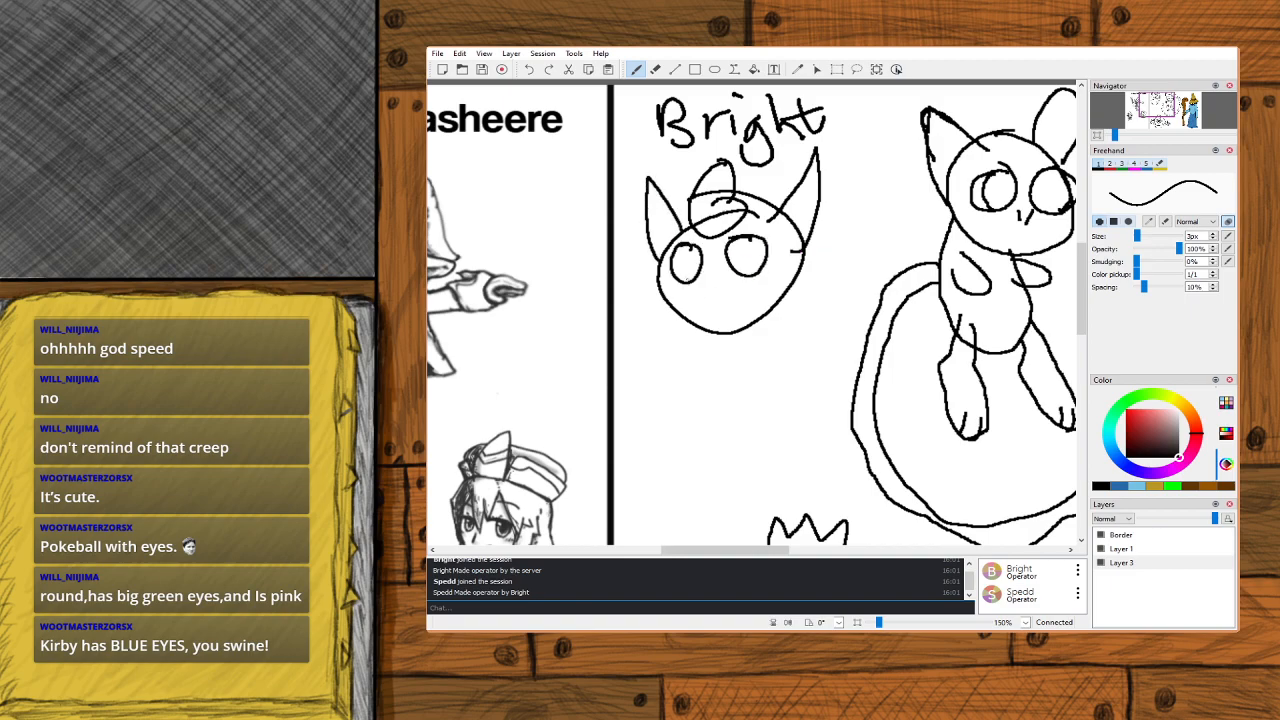
# Add Jigglypuff's small open mouth, arms, feet and inner eye circles, plus a black-tipped microphone in front of the face.
pyautogui.moveTo(720, 302)
pyautogui.mouseDown()
pyautogui.moveTo(786, 285)
pyautogui.moveTo(758, 294)
pyautogui.moveTo(795, 303)
pyautogui.mouseUp()
pyautogui.moveTo(673, 293)
pyautogui.mouseDown()
pyautogui.moveTo(646, 304)
pyautogui.moveTo(680, 310)
pyautogui.mouseUp()
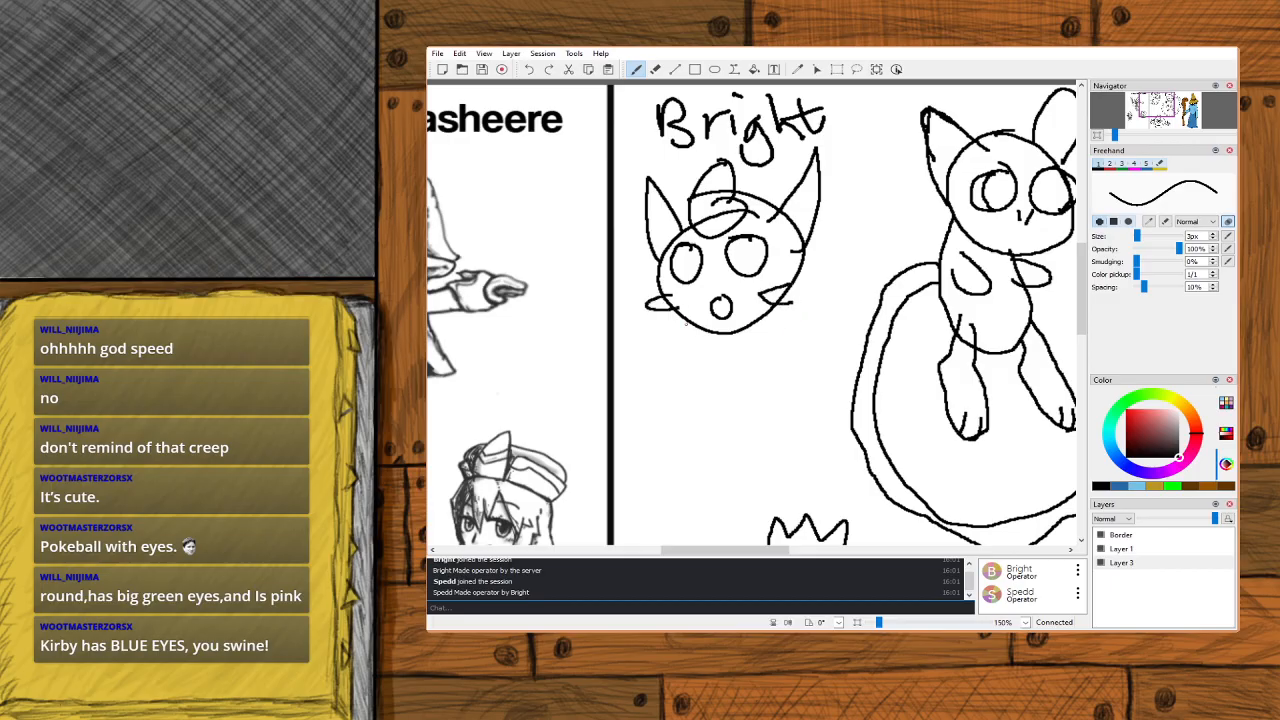
pyautogui.moveTo(770, 308)
pyautogui.mouseDown()
pyautogui.moveTo(802, 330)
pyautogui.moveTo(770, 347)
pyautogui.moveTo(736, 349)
pyautogui.moveTo(735, 326)
pyautogui.moveTo(650, 344)
pyautogui.moveTo(688, 325)
pyautogui.mouseUp()
pyautogui.moveTo(758, 295)
pyautogui.mouseDown()
pyautogui.moveTo(732, 294)
pyautogui.moveTo(764, 311)
pyautogui.moveTo(718, 277)
pyautogui.moveTo(734, 296)
pyautogui.moveTo(721, 284)
pyautogui.moveTo(733, 279)
pyautogui.moveTo(676, 274)
pyautogui.moveTo(692, 256)
pyautogui.moveTo(756, 240)
pyautogui.moveTo(733, 245)
pyautogui.mouseUp()
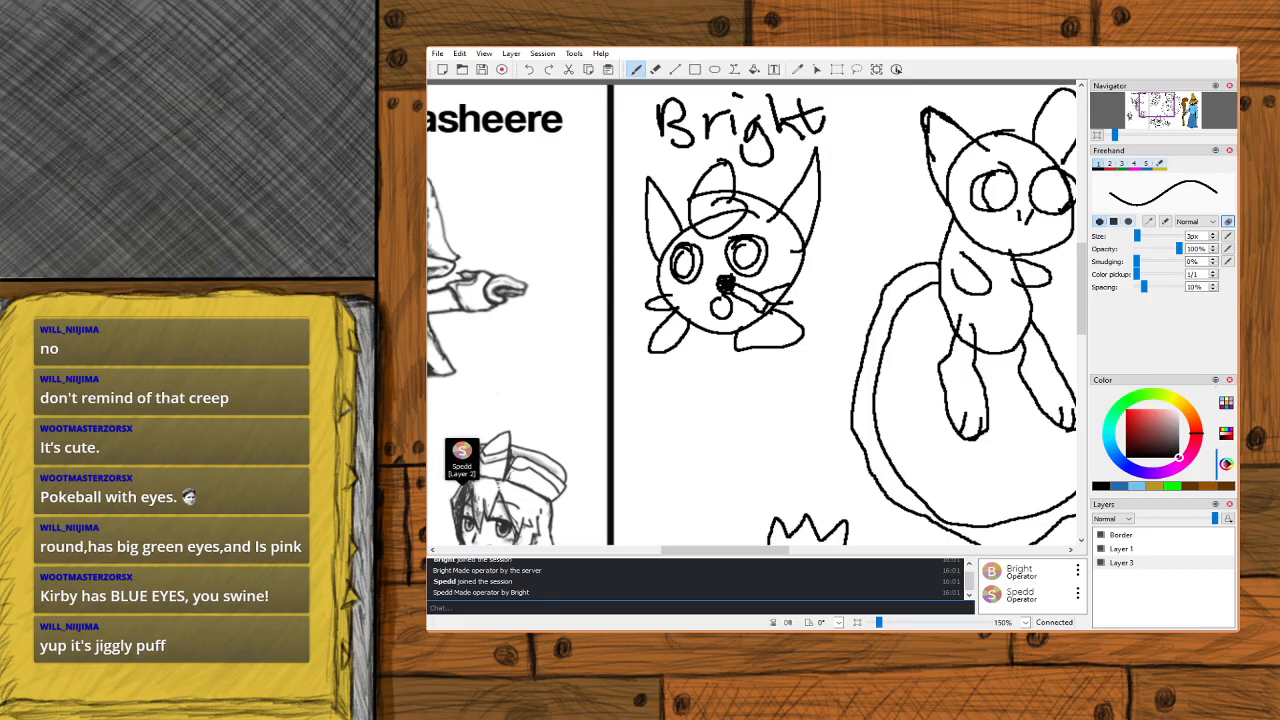
pyautogui.moveTo(1158, 104); pyautogui.dragTo(1157, 116)
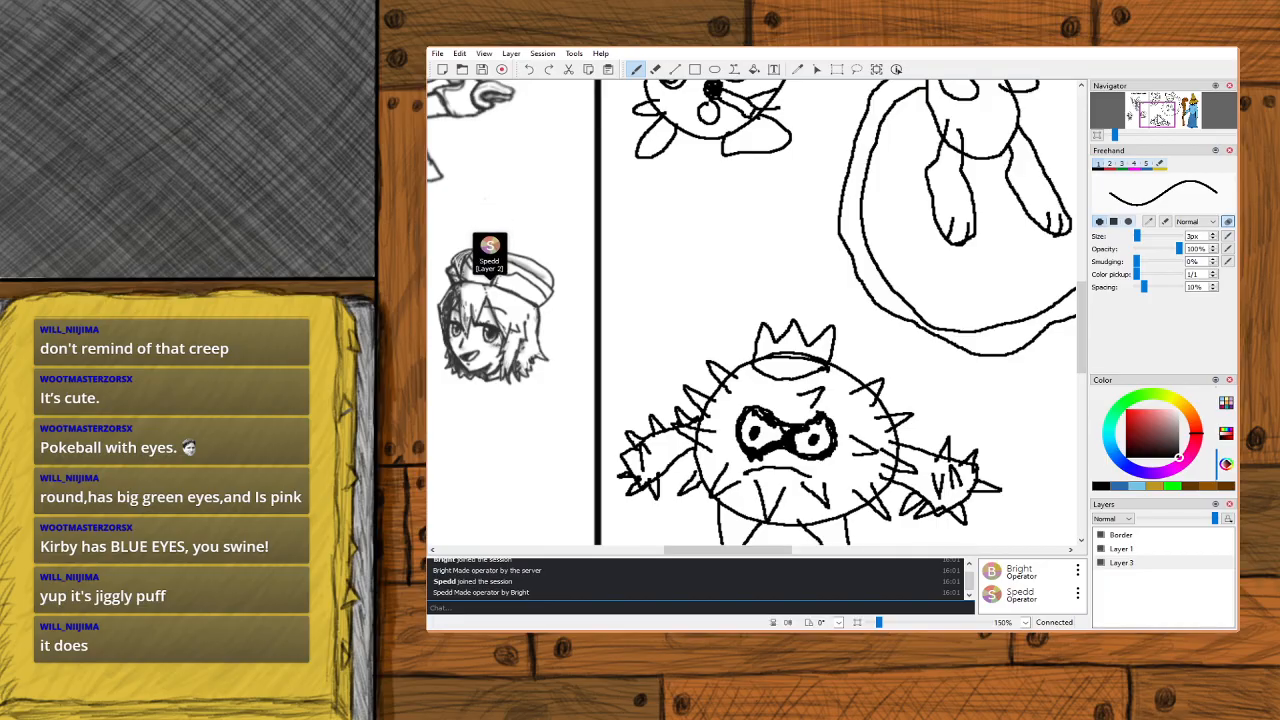
pyautogui.scroll(1, 1159, 116)
pyautogui.scroll(-1, 1159, 116)
pyautogui.moveTo(1166, 109); pyautogui.dragTo(1163, 107)
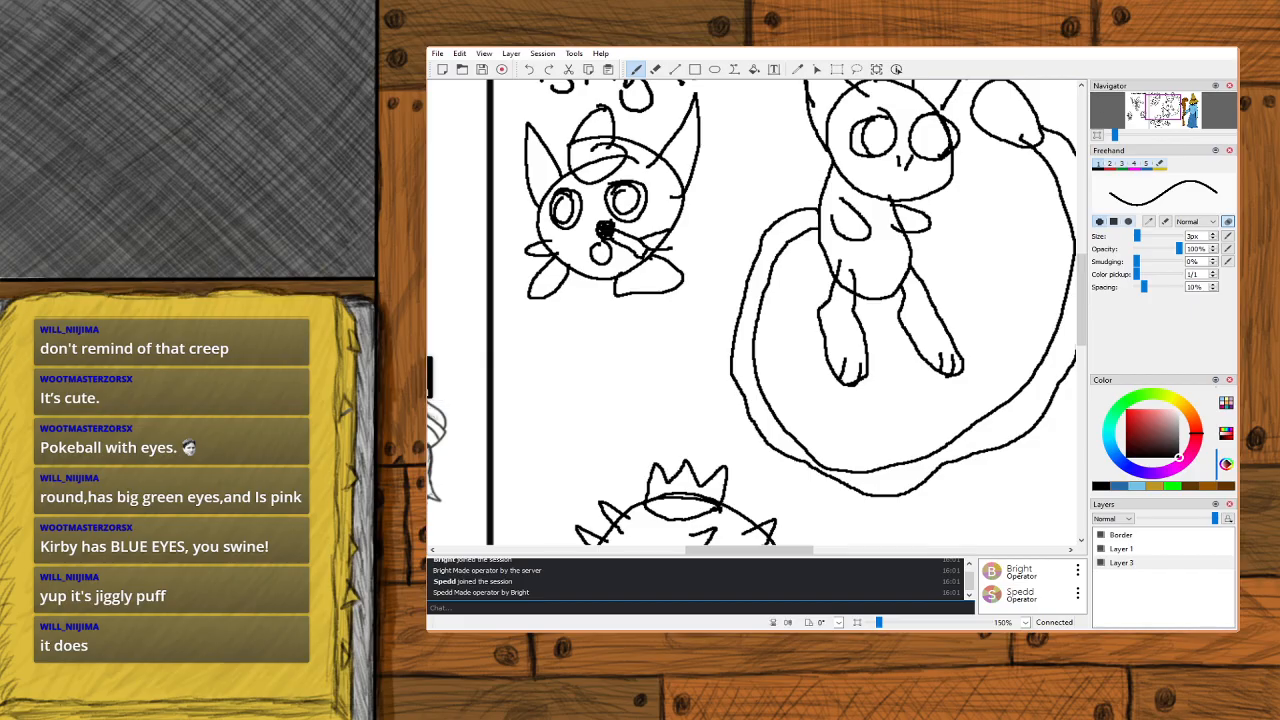
pyautogui.moveTo(1169, 104); pyautogui.dragTo(1147, 113)
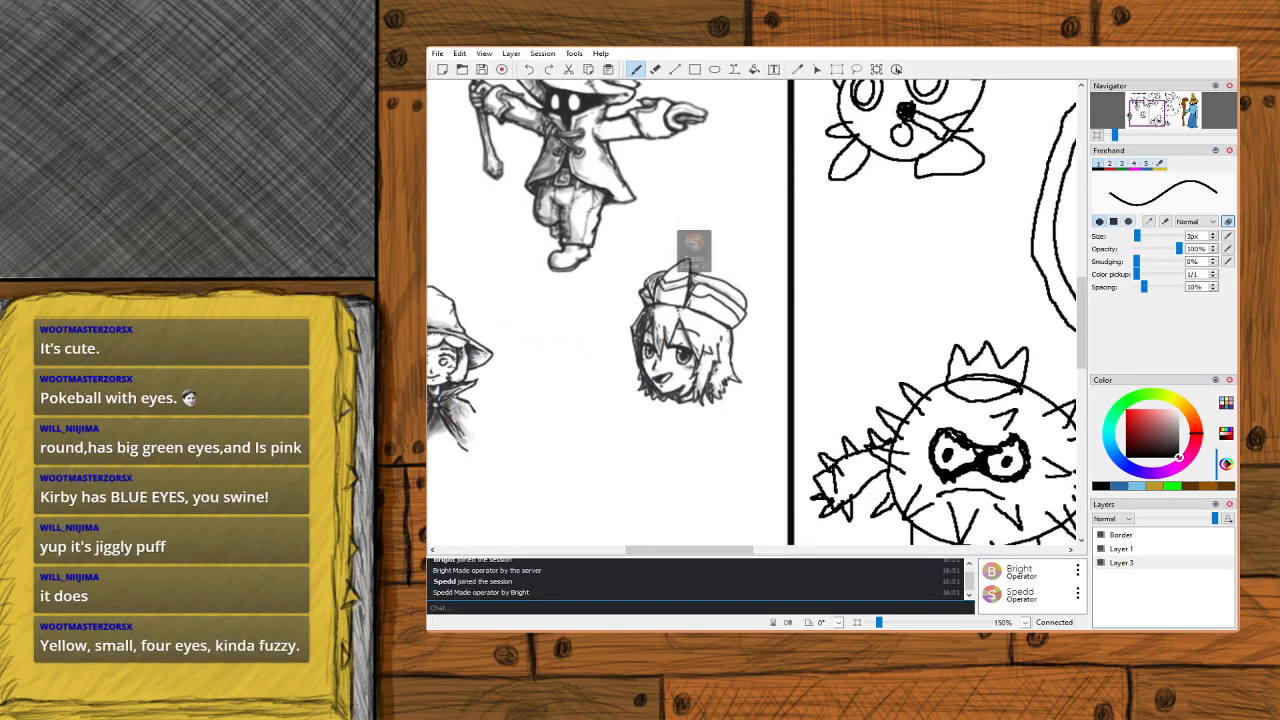
pyautogui.moveTo(1147, 113)
pyautogui.mouseDown()
pyautogui.moveTo(1166, 102)
pyautogui.moveTo(1165, 113)
pyautogui.mouseUp()
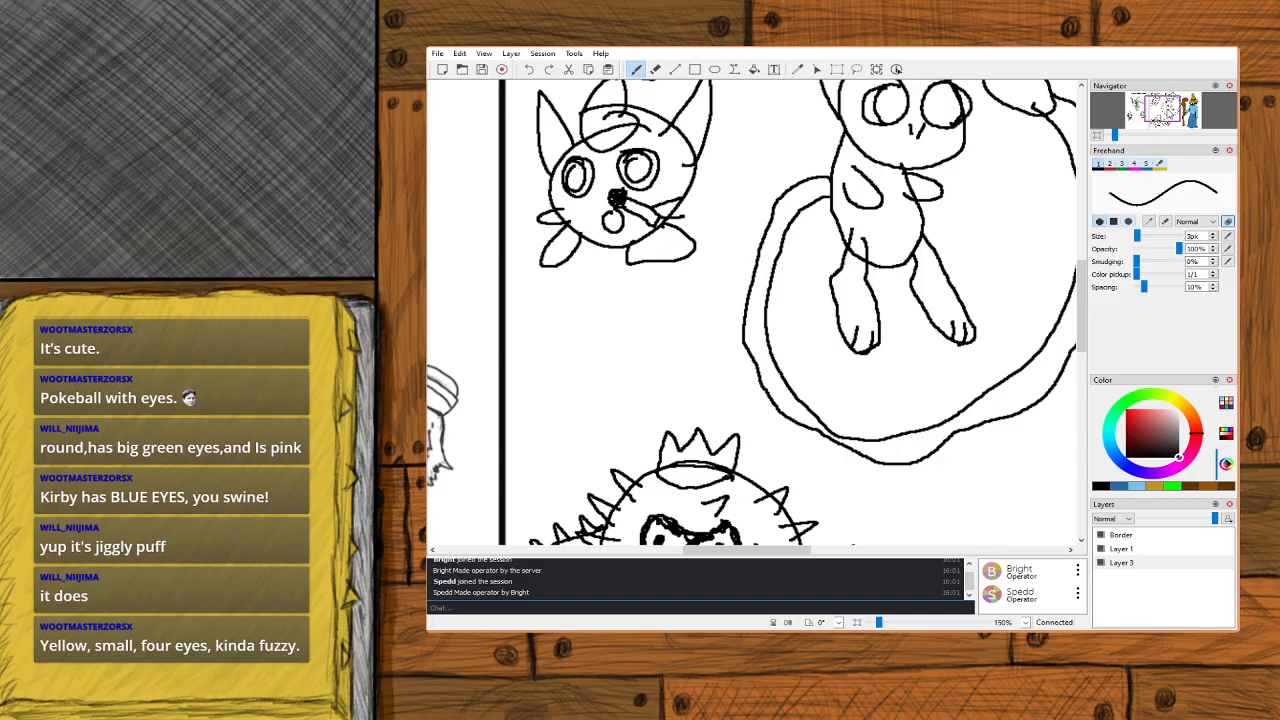
# Sketch Joltik's pointed leg, four small eyes and zigzag fangs in the gap between Jigglypuff and Cacnea.
pyautogui.hotkey('ctrl', '+')
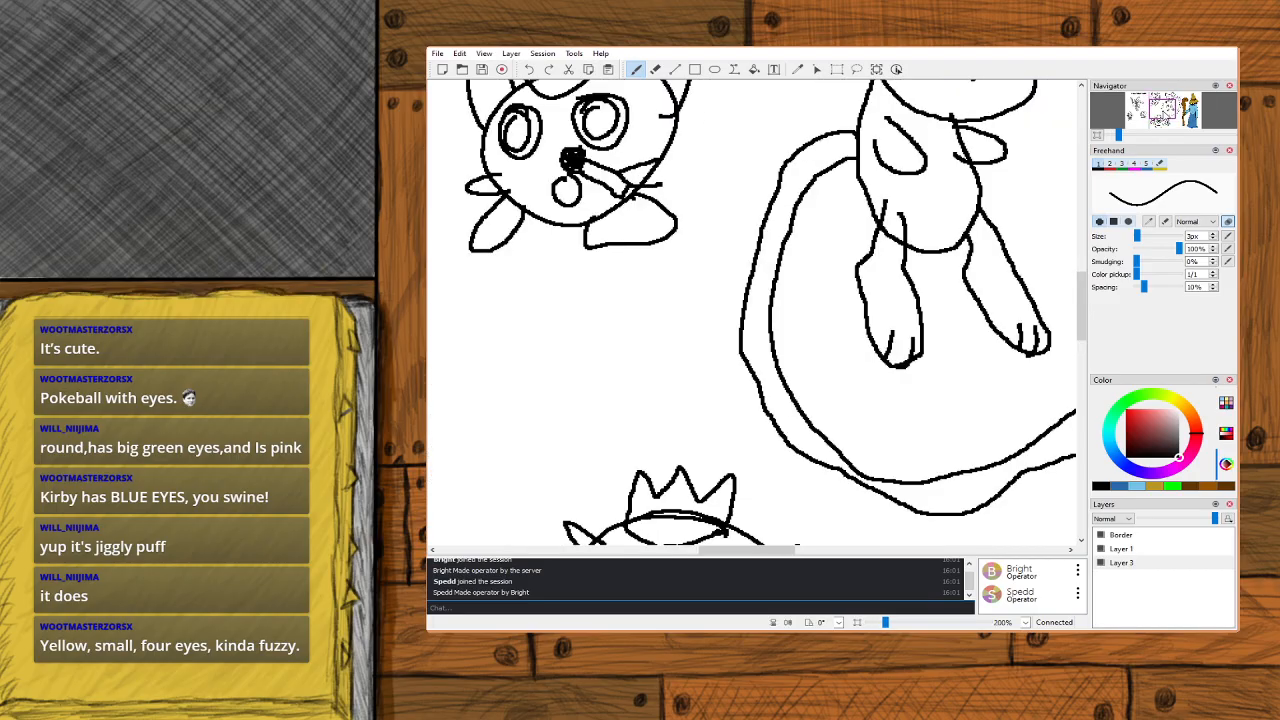
pyautogui.click(1160, 112)
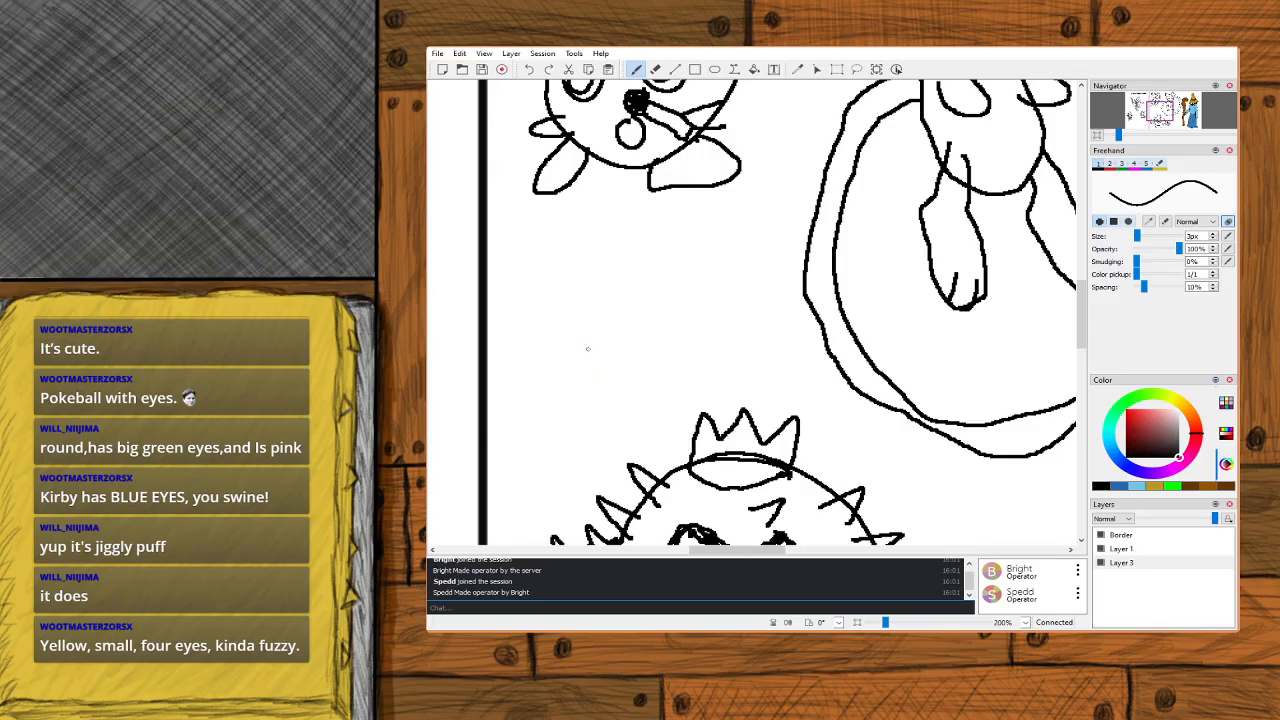
pyautogui.moveTo(583, 326); pyautogui.dragTo(598, 380)
pyautogui.moveTo(627, 329); pyautogui.dragTo(589, 380)
pyautogui.moveTo(690, 274)
pyautogui.mouseDown()
pyautogui.moveTo(708, 293)
pyautogui.moveTo(650, 285)
pyautogui.moveTo(697, 331)
pyautogui.moveTo(721, 323)
pyautogui.mouseUp()
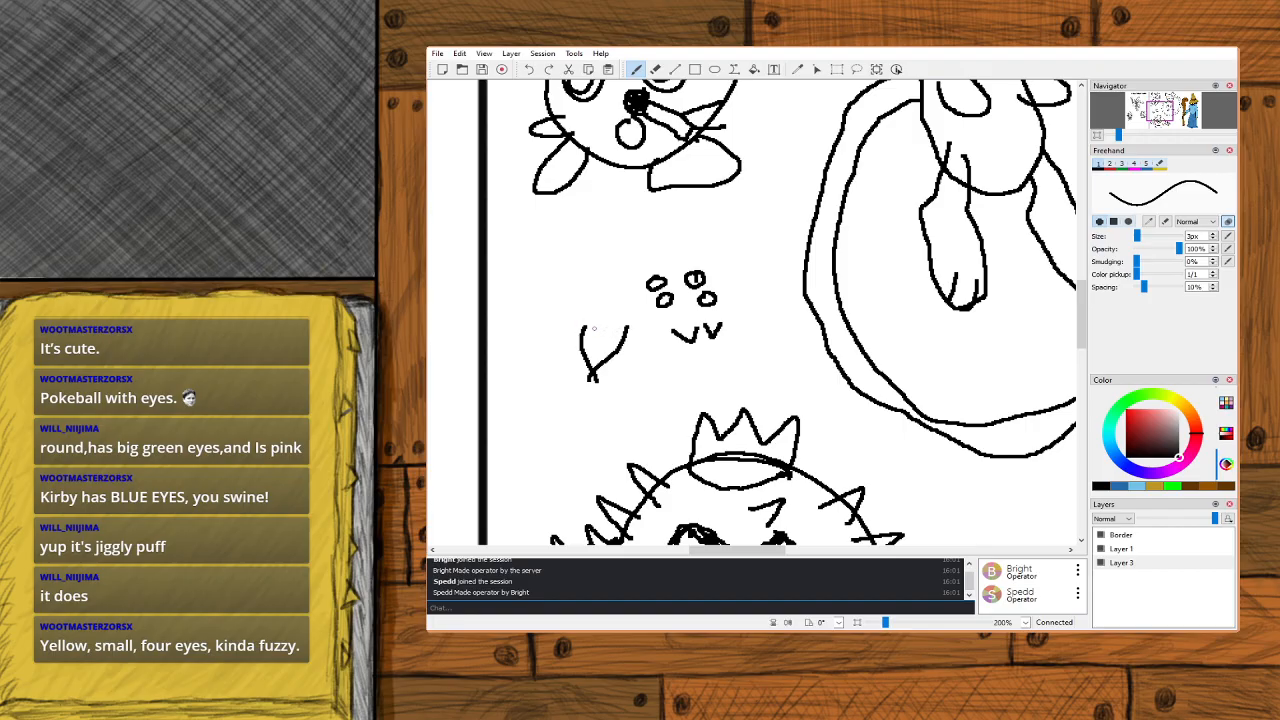
# Draw Joltik's fuzzy body outline and outer legs, add pupils to its four eyes, and close the face outline.
pyautogui.moveTo(631, 323); pyautogui.dragTo(576, 328)
pyautogui.moveTo(570, 275)
pyautogui.mouseDown()
pyautogui.moveTo(556, 305)
pyautogui.moveTo(588, 320)
pyautogui.moveTo(590, 262)
pyautogui.moveTo(636, 246)
pyautogui.moveTo(706, 248)
pyautogui.moveTo(742, 308)
pyautogui.moveTo(732, 326)
pyautogui.moveTo(698, 262)
pyautogui.moveTo(654, 268)
pyautogui.moveTo(642, 298)
pyautogui.moveTo(653, 333)
pyautogui.moveTo(538, 300)
pyautogui.moveTo(535, 351)
pyautogui.moveTo(562, 332)
pyautogui.moveTo(562, 290)
pyautogui.mouseUp()
pyautogui.moveTo(741, 298)
pyautogui.mouseDown()
pyautogui.moveTo(752, 330)
pyautogui.moveTo(738, 358)
pyautogui.moveTo(735, 322)
pyautogui.mouseUp()
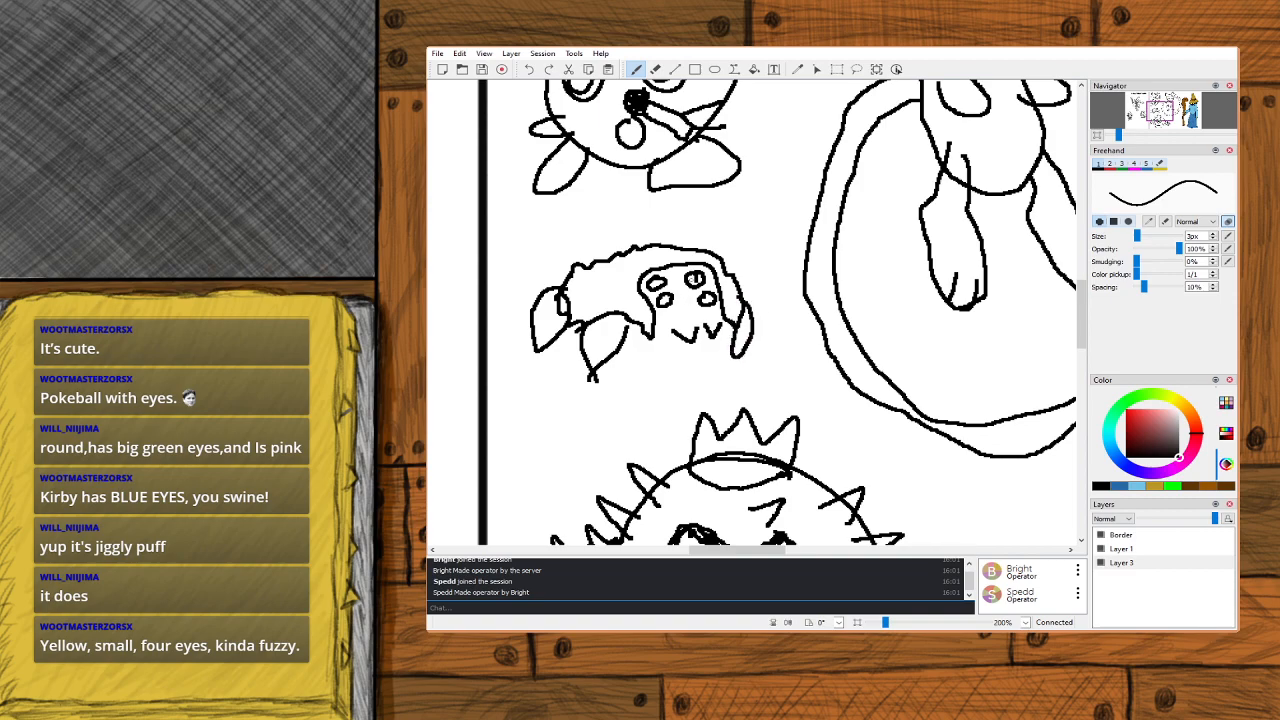
pyautogui.moveTo(655, 284)
pyautogui.mouseDown()
pyautogui.moveTo(666, 300)
pyautogui.moveTo(708, 302)
pyautogui.mouseUp()
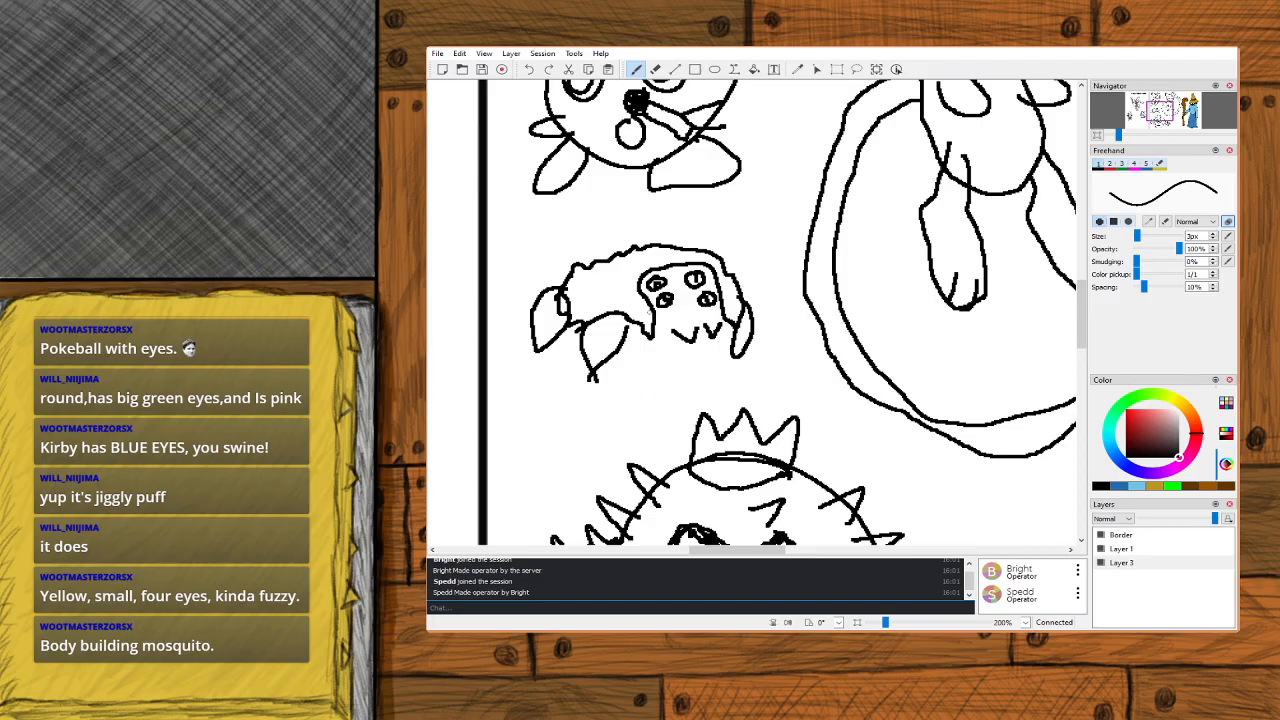
pyautogui.moveTo(654, 319)
pyautogui.mouseDown()
pyautogui.moveTo(696, 326)
pyautogui.moveTo(726, 307)
pyautogui.mouseUp()
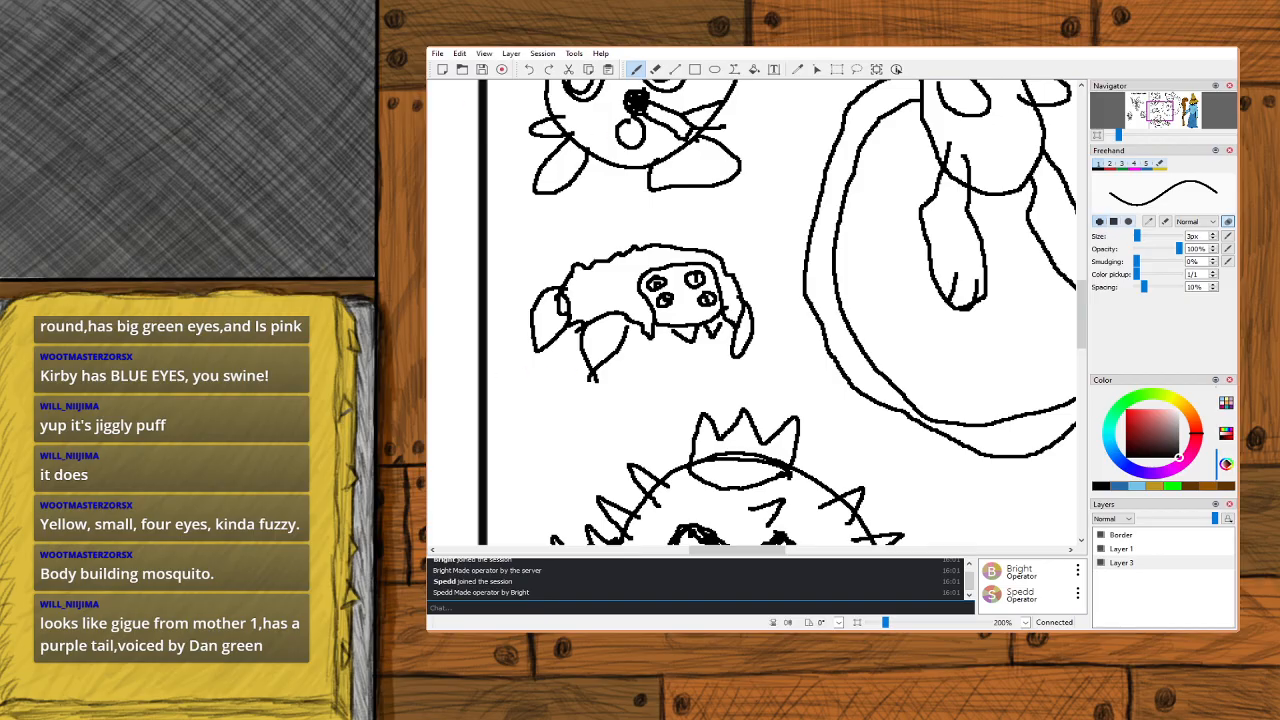
# Activate the laser pointer with the collaborator's hatted head sketch in view.
pyautogui.hotkey('alt', 'Tab')
pyautogui.moveTo(740, 552); pyautogui.dragTo(676, 538)
pyautogui.scroll(-3, 676, 530)
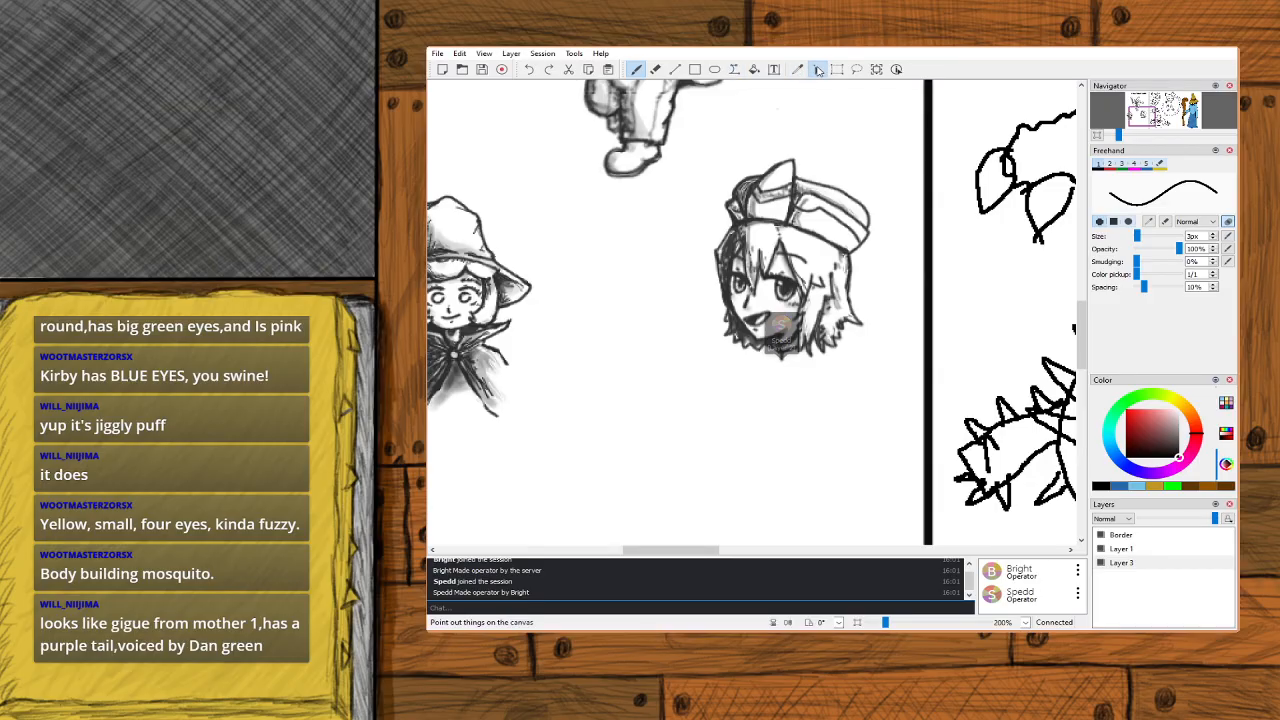
pyautogui.click(816, 69)
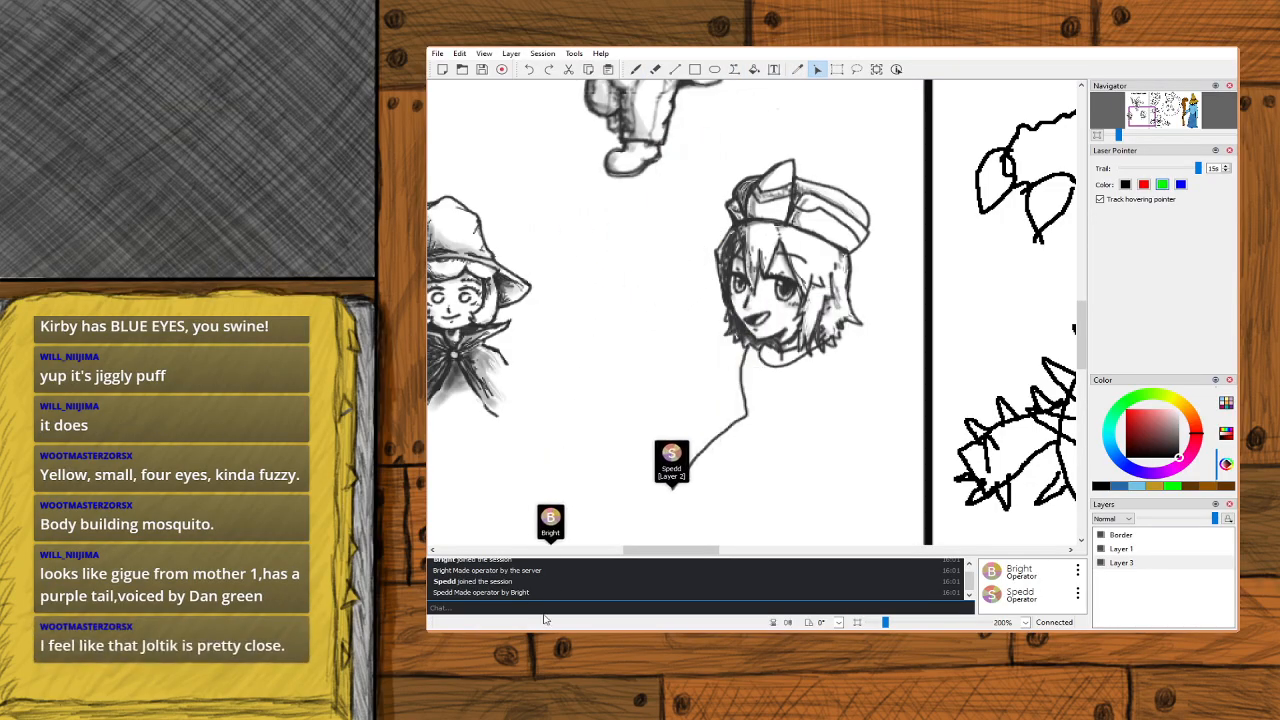
# Watch the collaborator's work around the hatted head, and review both halves of the canvas at 90% zoom.
pyautogui.moveTo(640, 552)
pyautogui.mouseDown()
pyautogui.moveTo(686, 553)
pyautogui.moveTo(660, 553)
pyautogui.mouseUp()
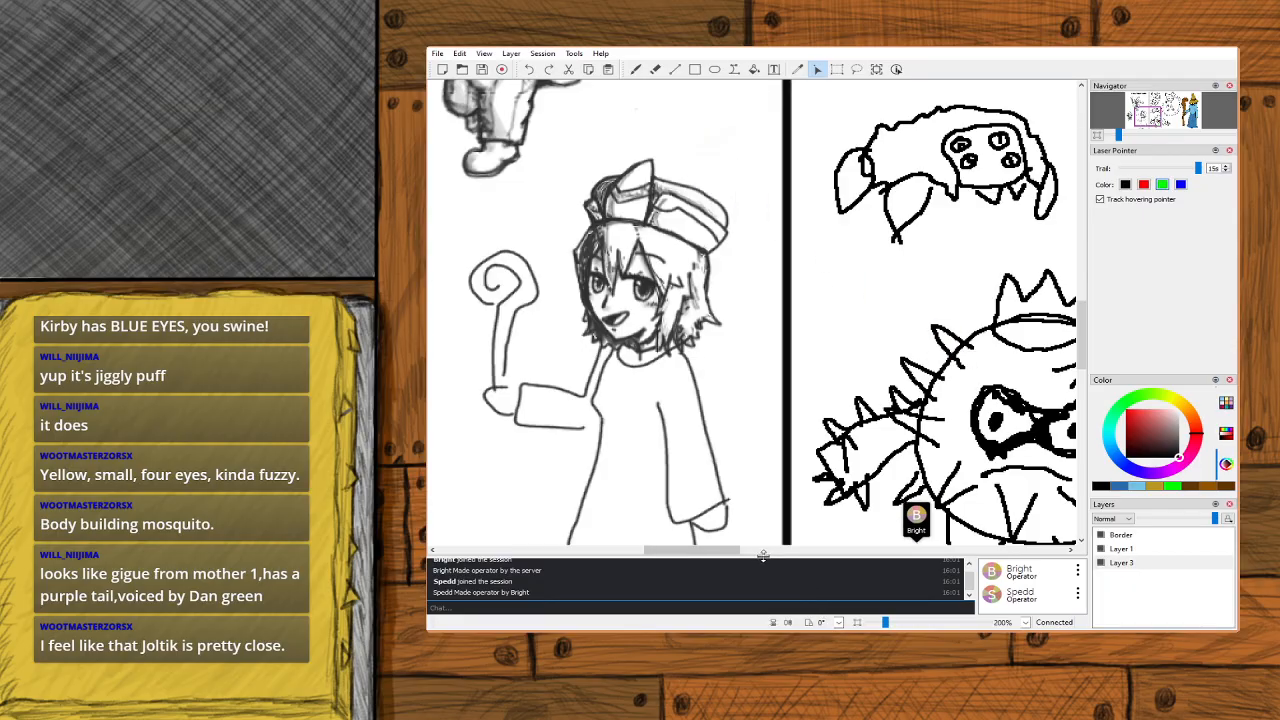
pyautogui.moveTo(721, 552); pyautogui.dragTo(694, 552)
pyautogui.scroll(-2, 1043, 262)
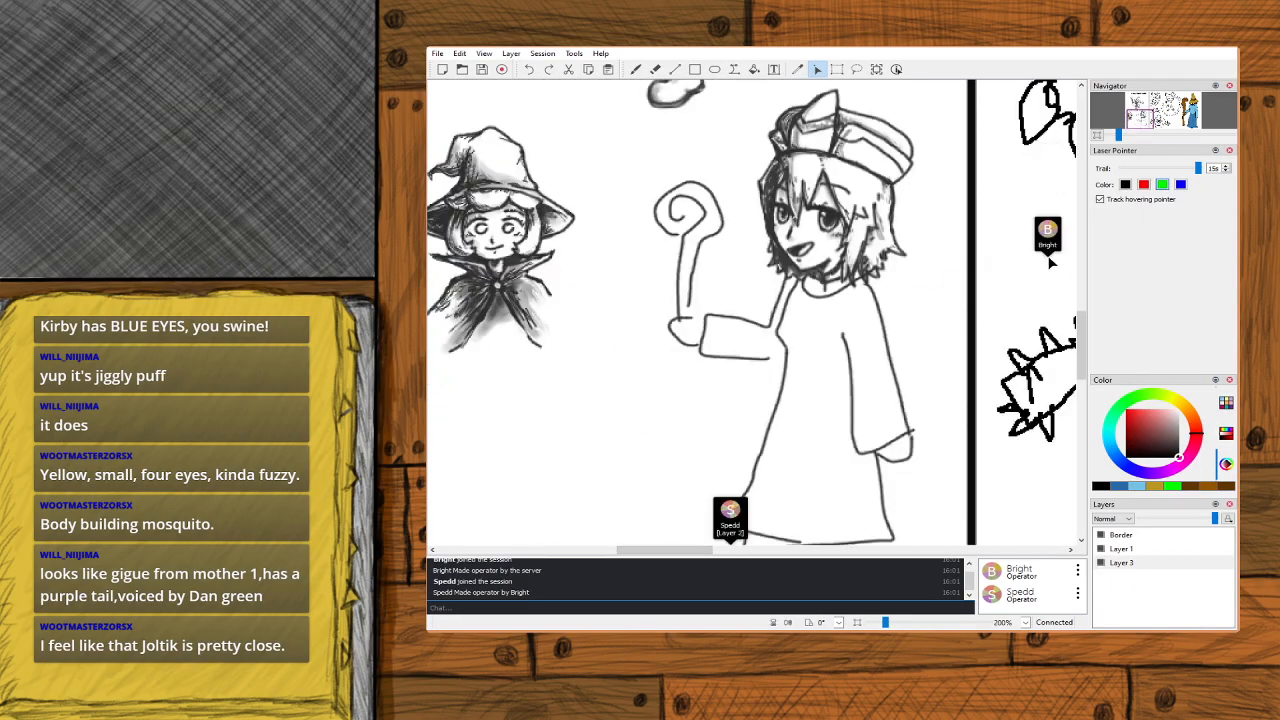
pyautogui.scroll(1, 985, 304)
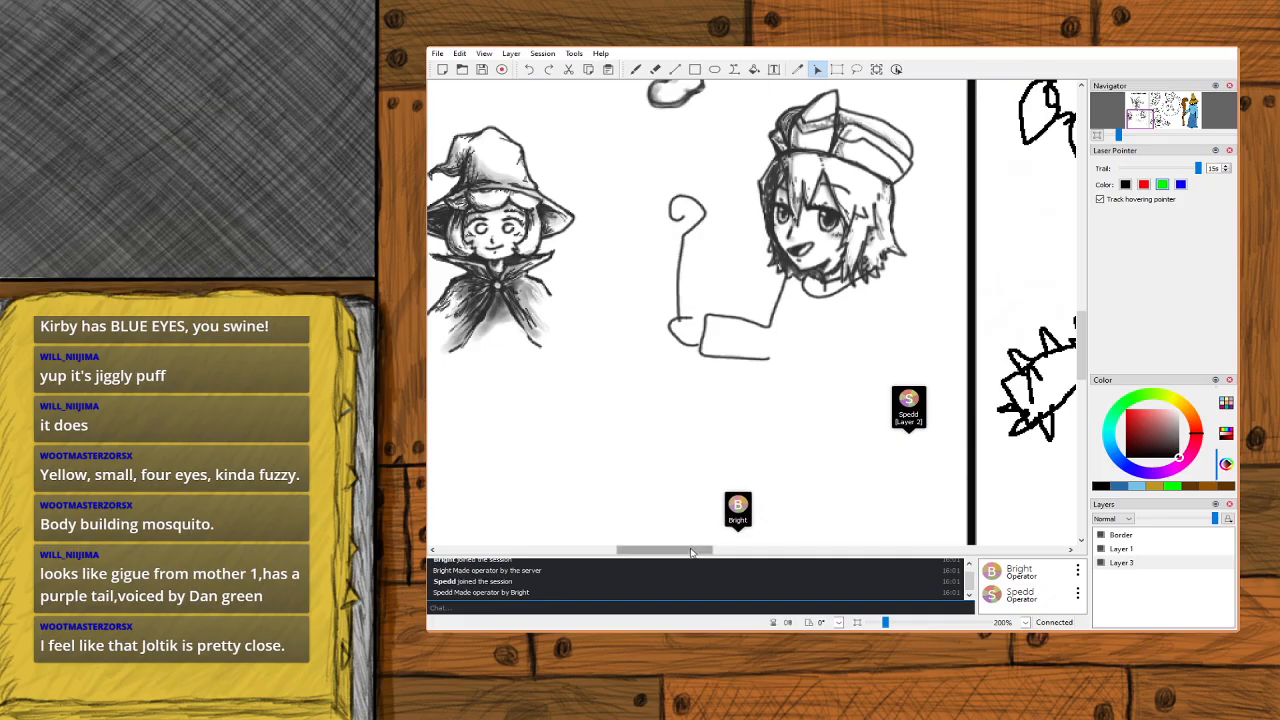
pyautogui.moveTo(692, 551)
pyautogui.mouseDown()
pyautogui.moveTo(737, 551)
pyautogui.moveTo(702, 551)
pyautogui.mouseUp()
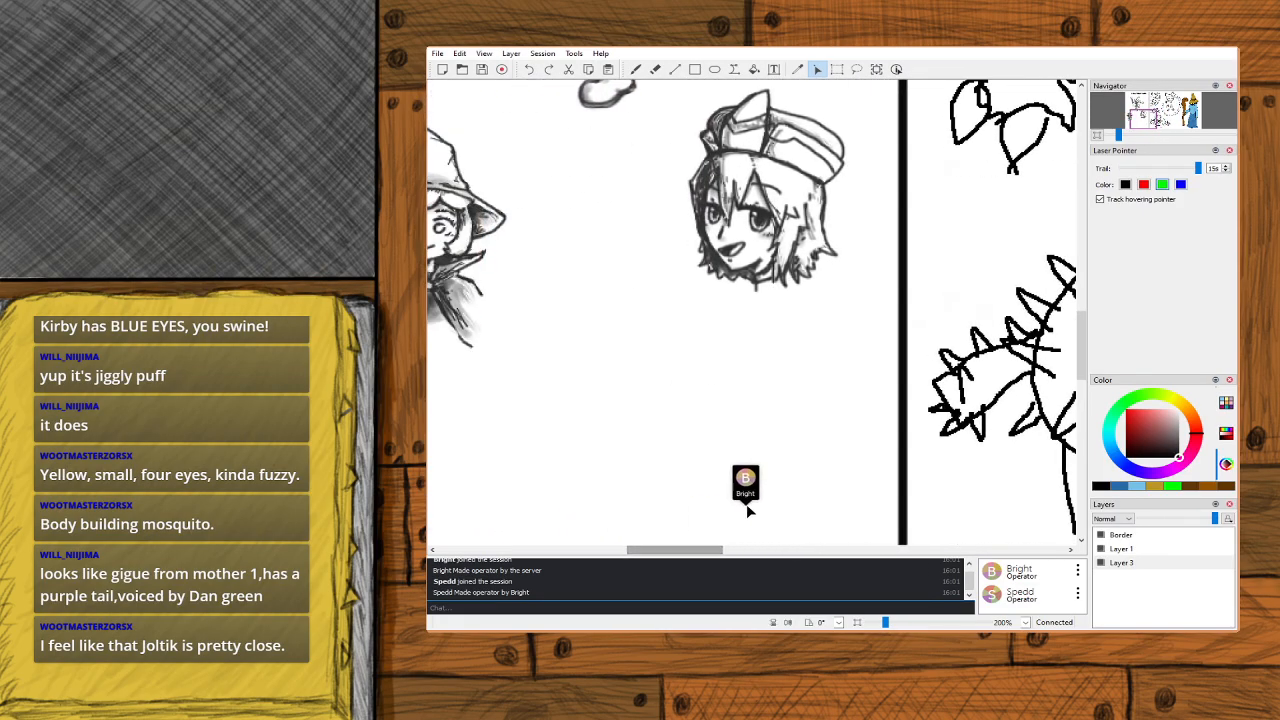
pyautogui.scroll(1, 746, 503)
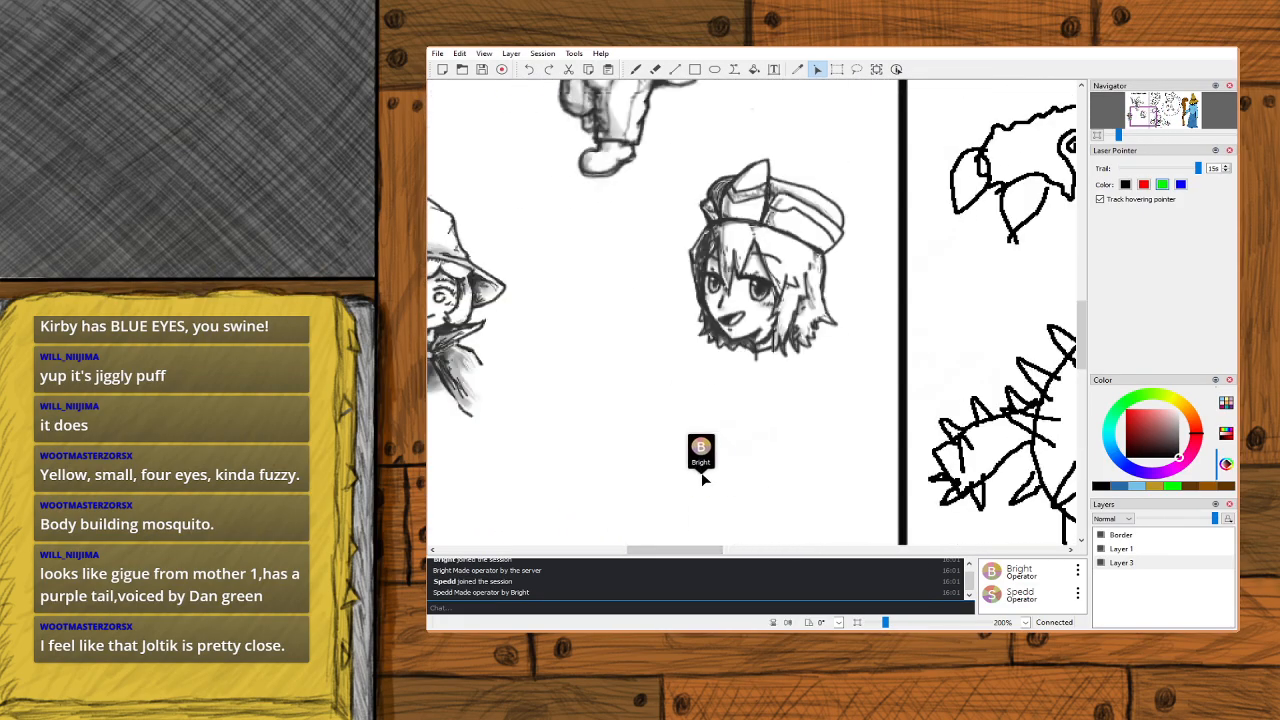
pyautogui.moveTo(720, 551)
pyautogui.mouseDown()
pyautogui.moveTo(685, 551)
pyautogui.moveTo(782, 550)
pyautogui.mouseUp()
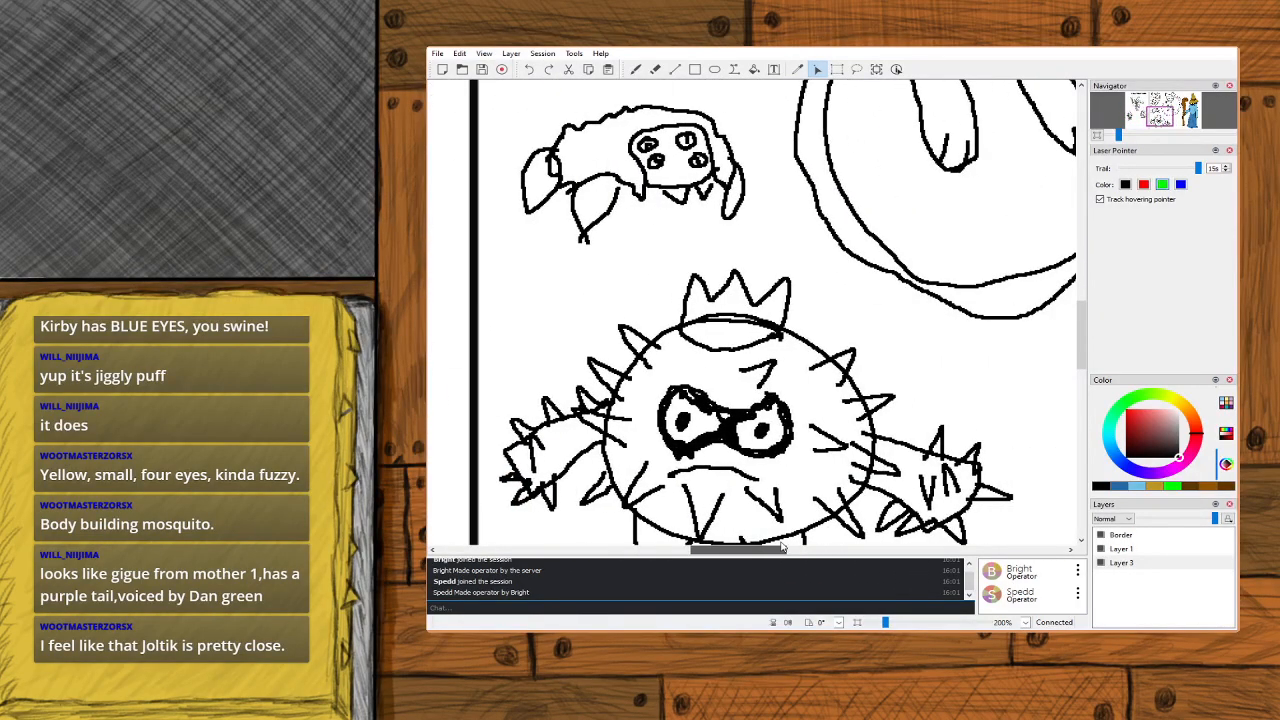
pyautogui.scroll(-3, 1160, 123)
pyautogui.moveTo(1160, 118); pyautogui.dragTo(1164, 111)
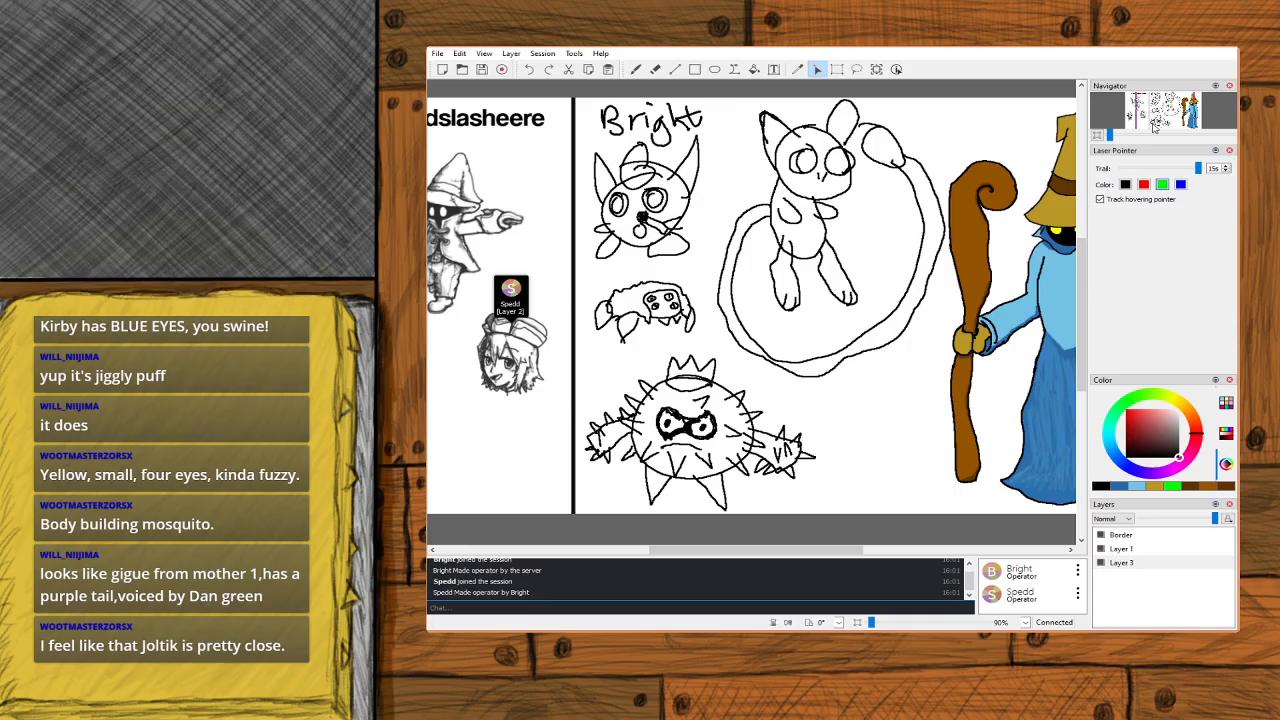
pyautogui.moveTo(1160, 110)
pyautogui.mouseDown()
pyautogui.moveTo(1175, 111)
pyautogui.moveTo(1148, 112)
pyautogui.mouseUp()
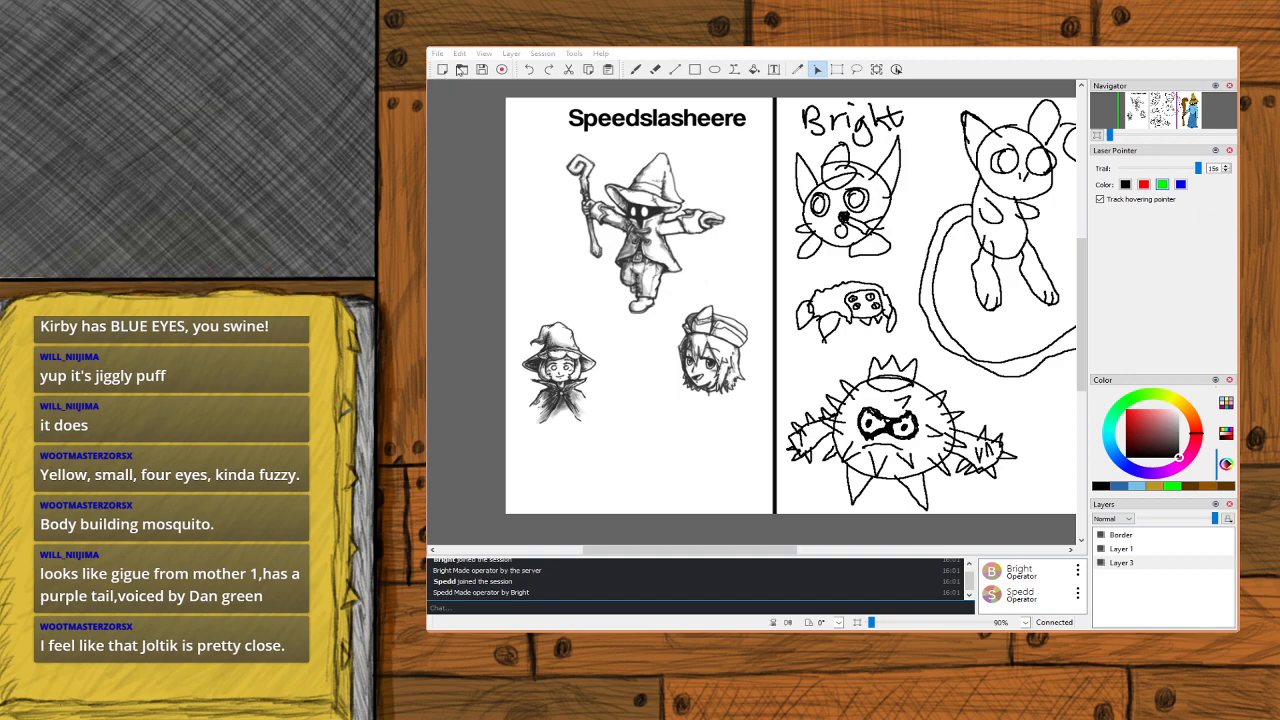
# Save the shared drawing as an image file.
pyautogui.click(443, 53)
pyautogui.click(454, 107)
pyautogui.click(953, 347)
pyautogui.moveTo(775, 550)
pyautogui.mouseDown()
pyautogui.moveTo(900, 550)
pyautogui.moveTo(810, 552)
pyautogui.mouseUp()
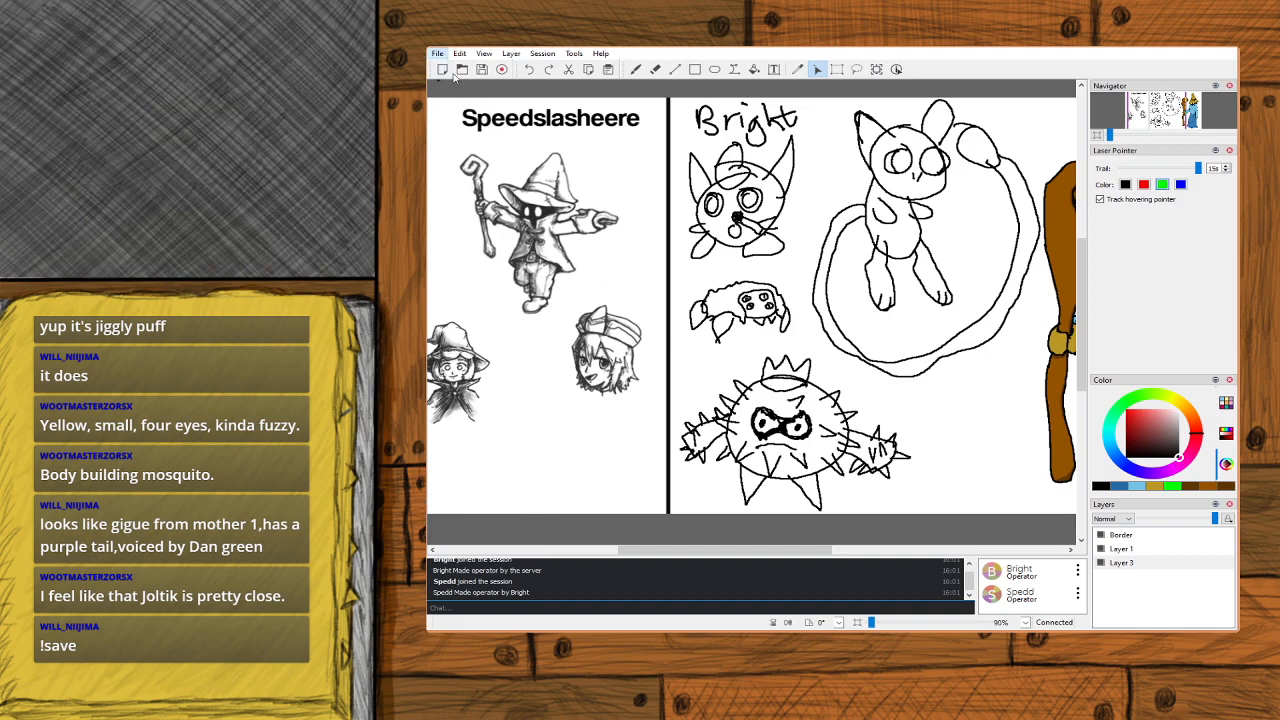
pyautogui.click(467, 113)
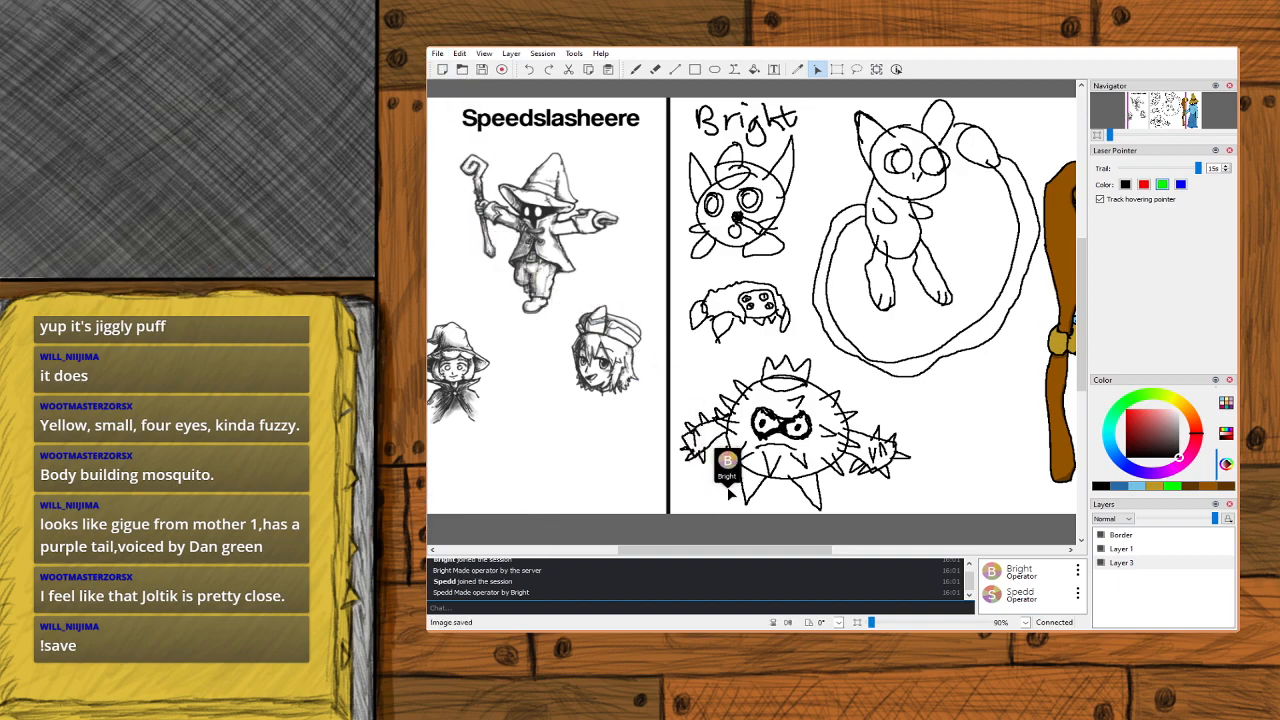
pyautogui.moveTo(776, 552); pyautogui.dragTo(847, 548)
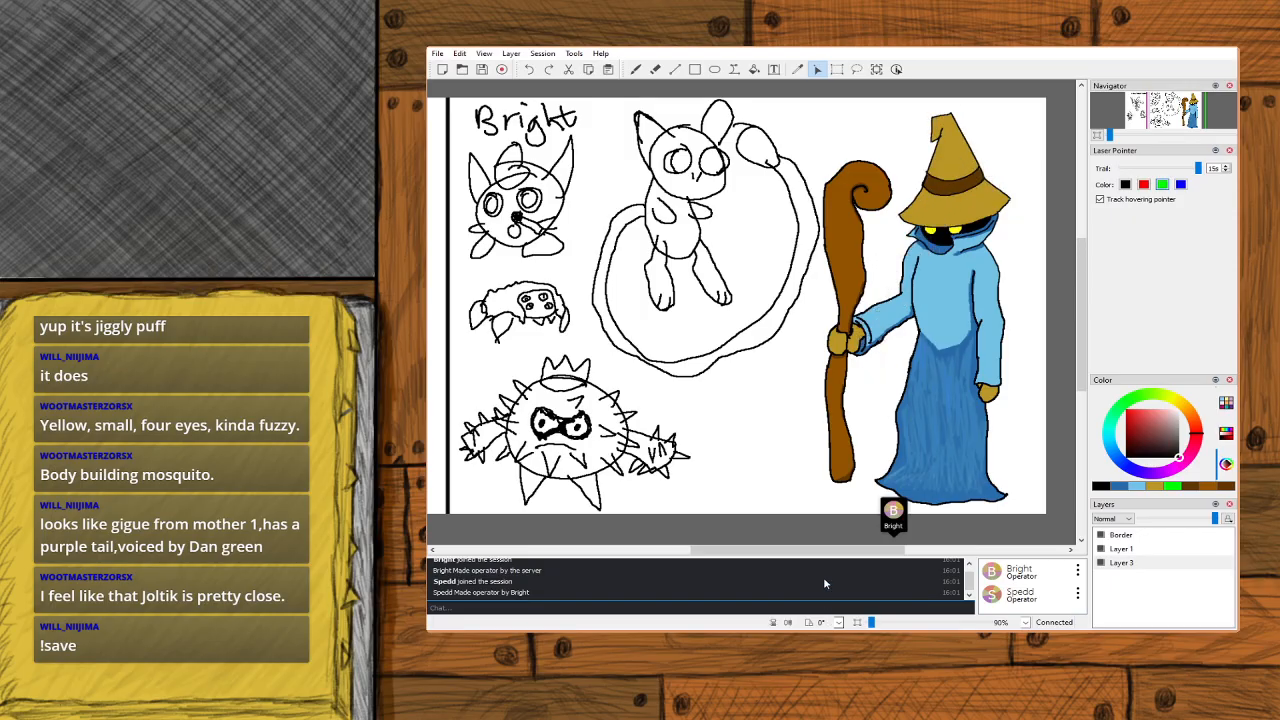
pyautogui.moveTo(823, 555); pyautogui.dragTo(855, 552)
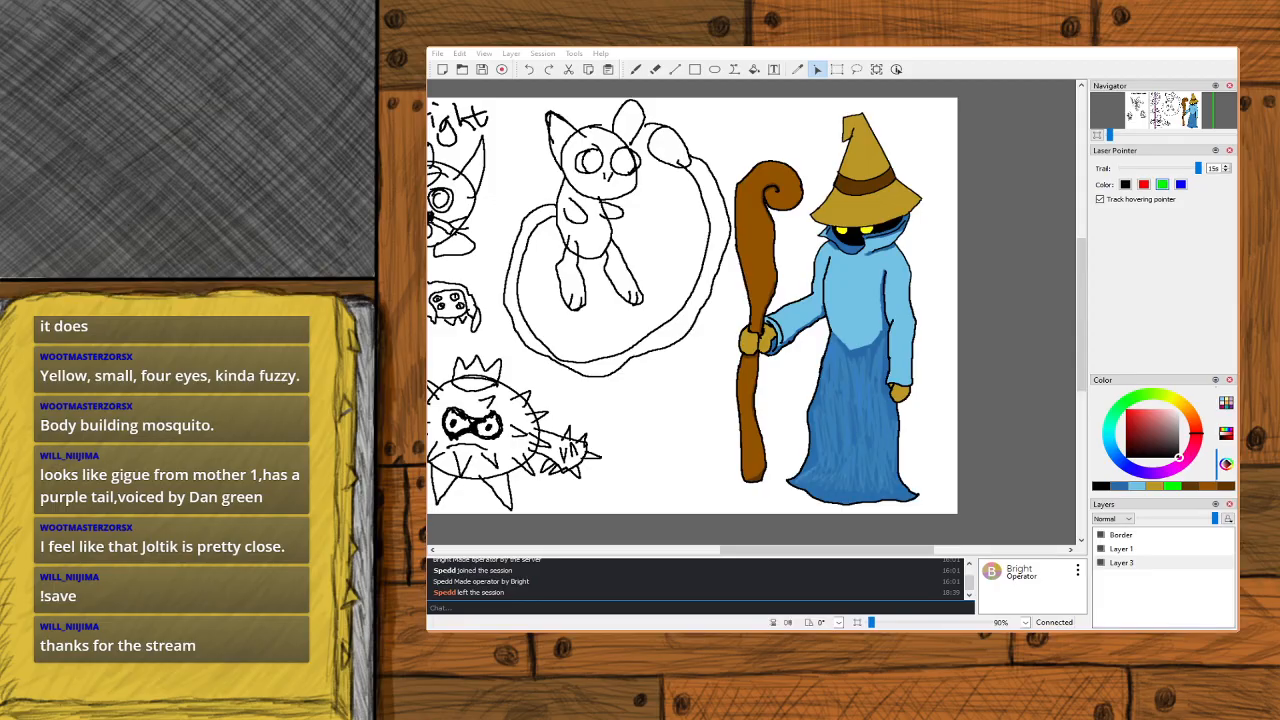
pyautogui.click(435, 521)
pyautogui.hotkey('alt', 'Tab')
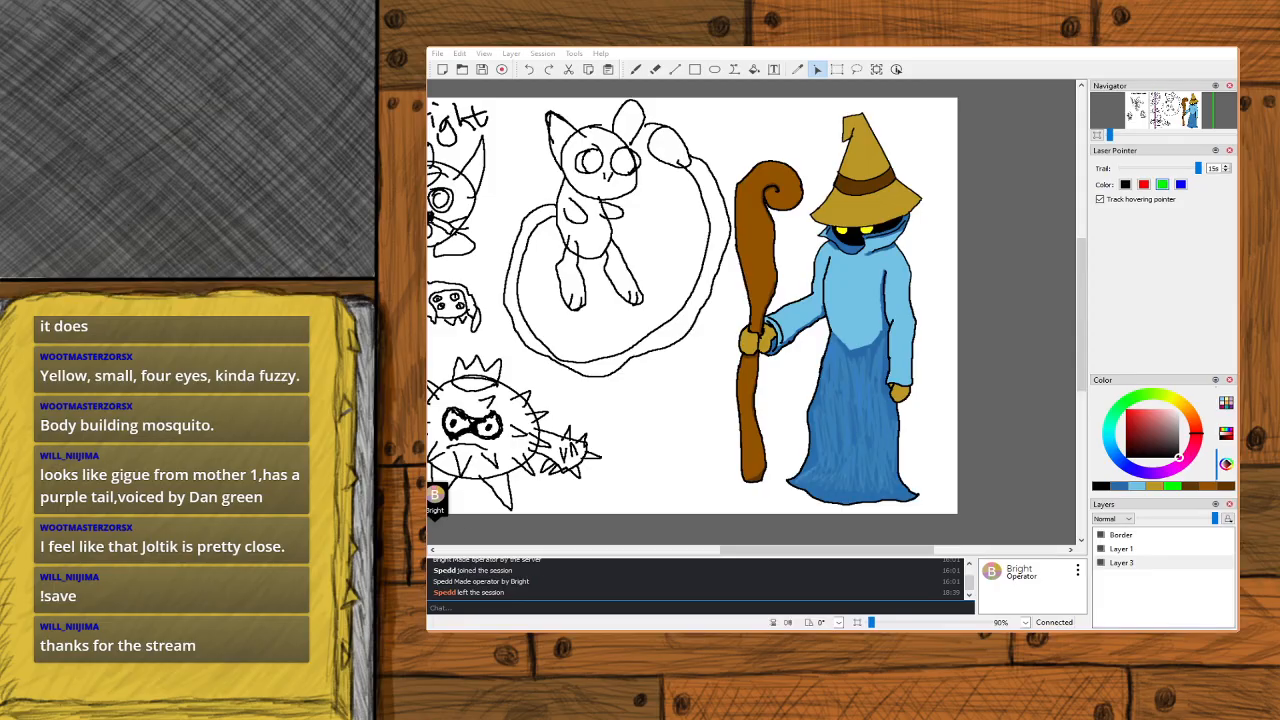